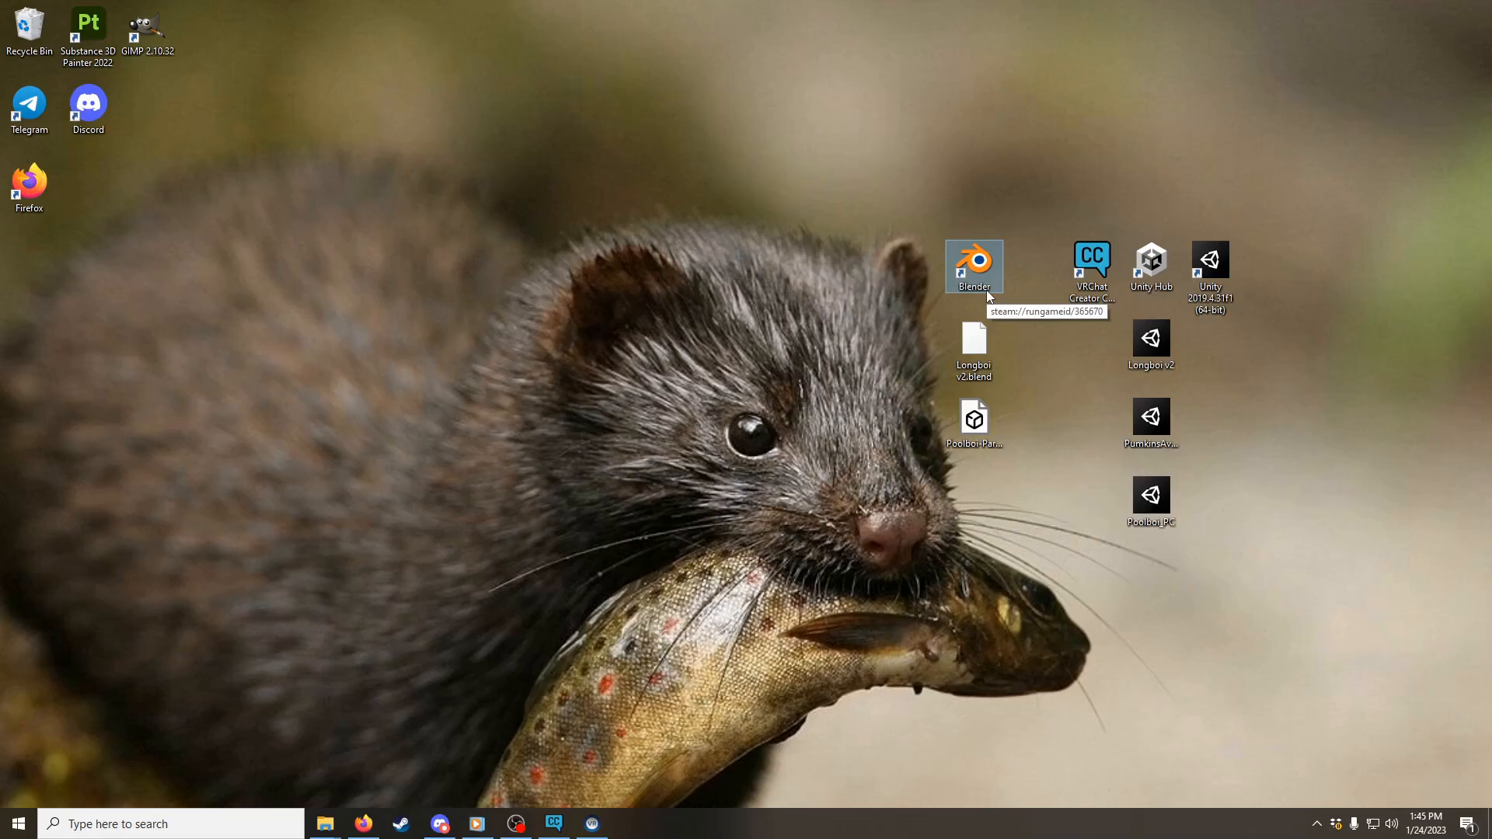
left_click(1090, 252)
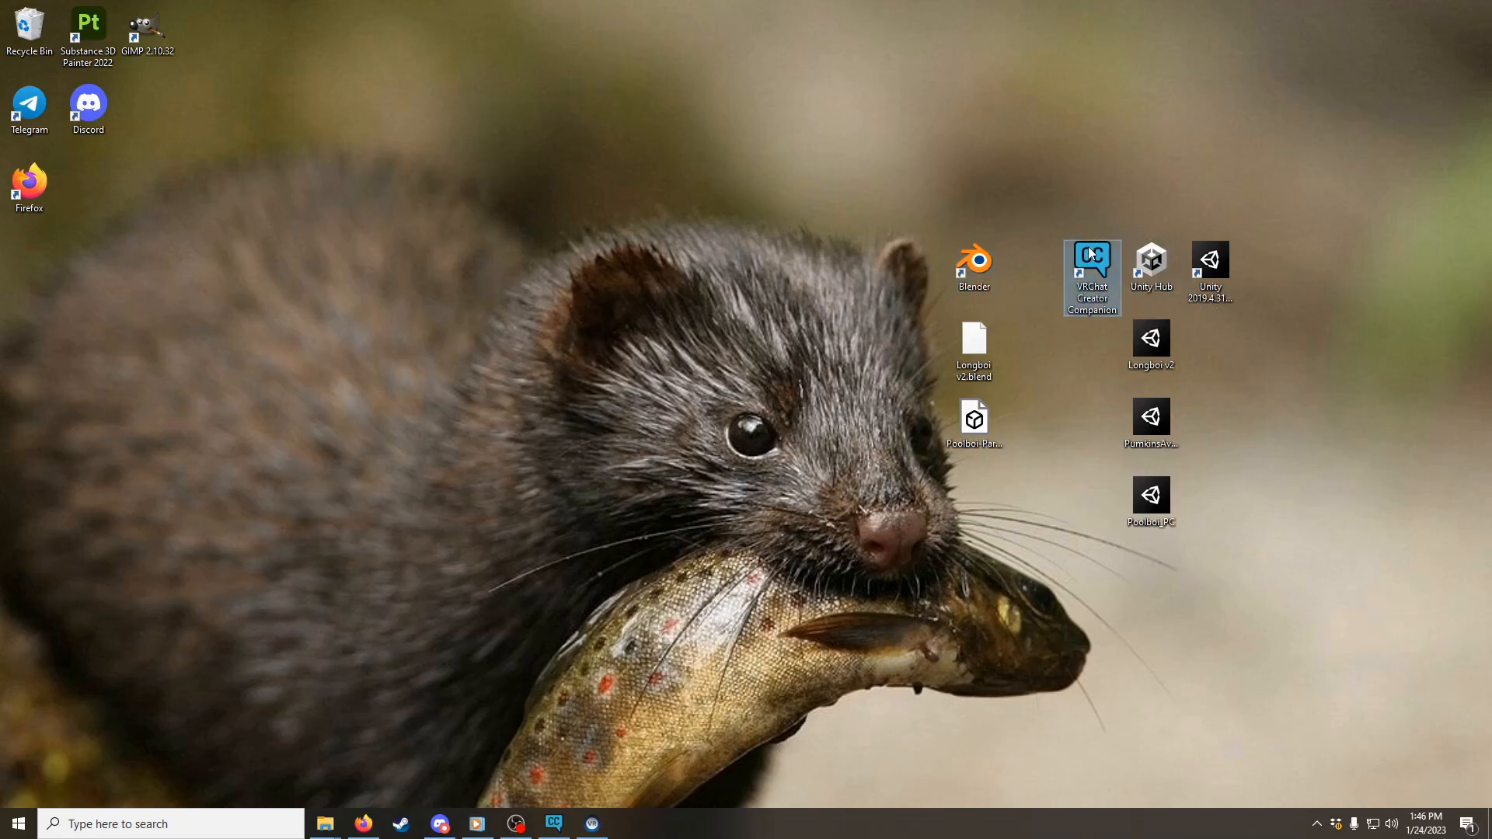
left_click(1152, 261)
left_click(1217, 262)
left_click_drag(1284, 590, 927, 385)
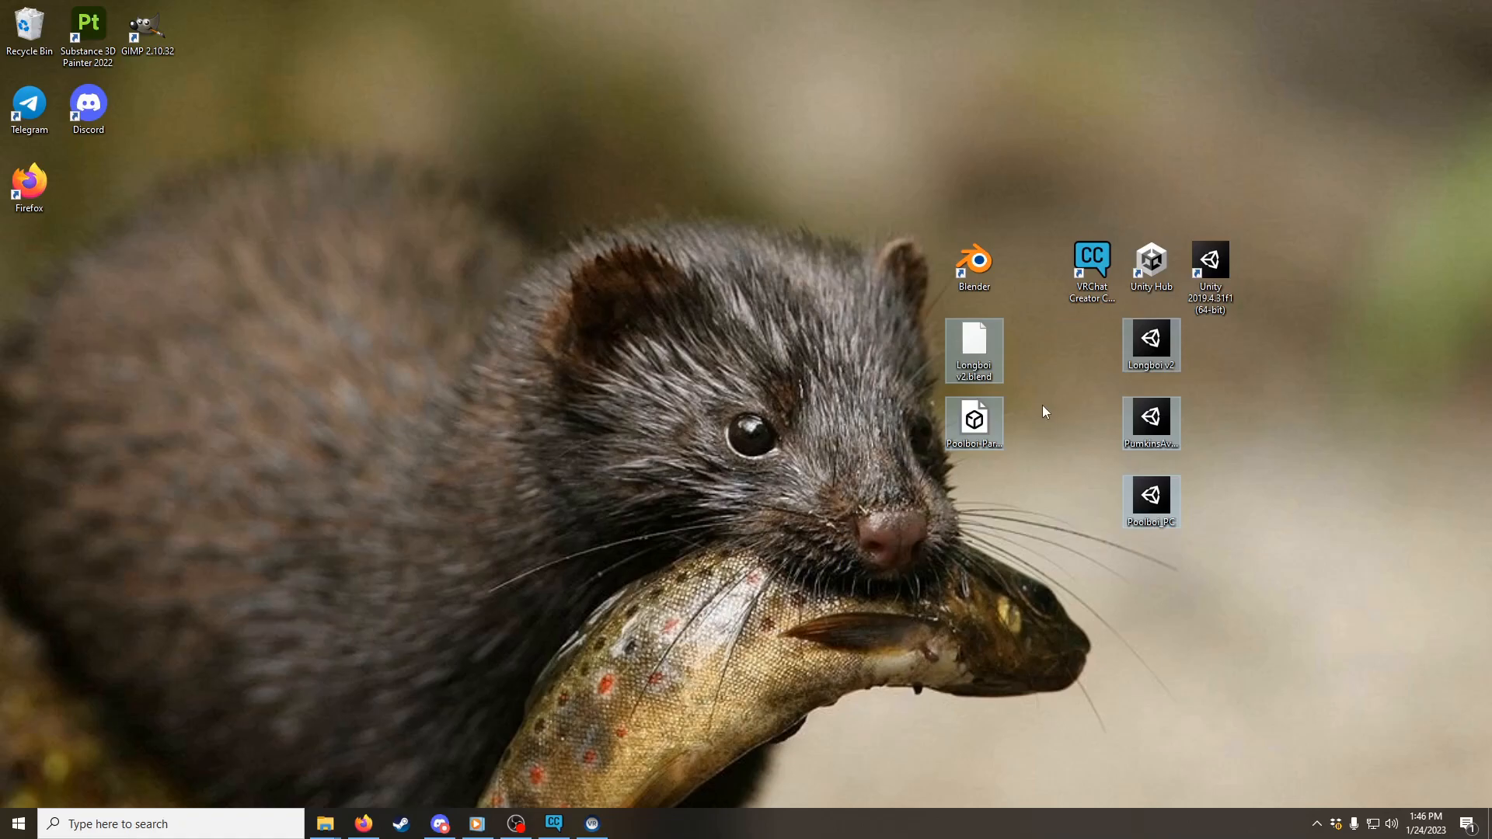
left_click(969, 349)
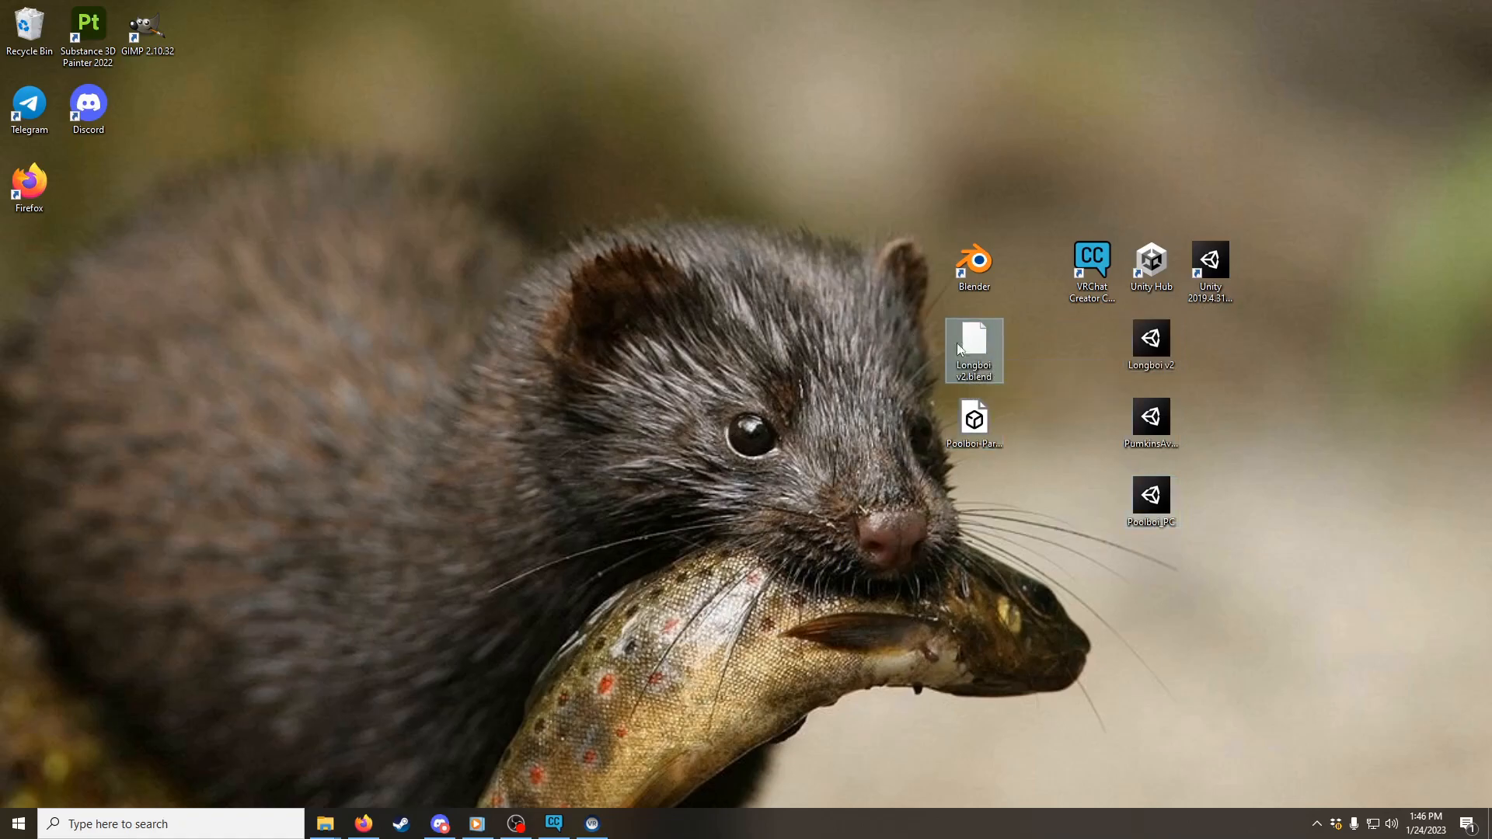
left_click(1153, 334)
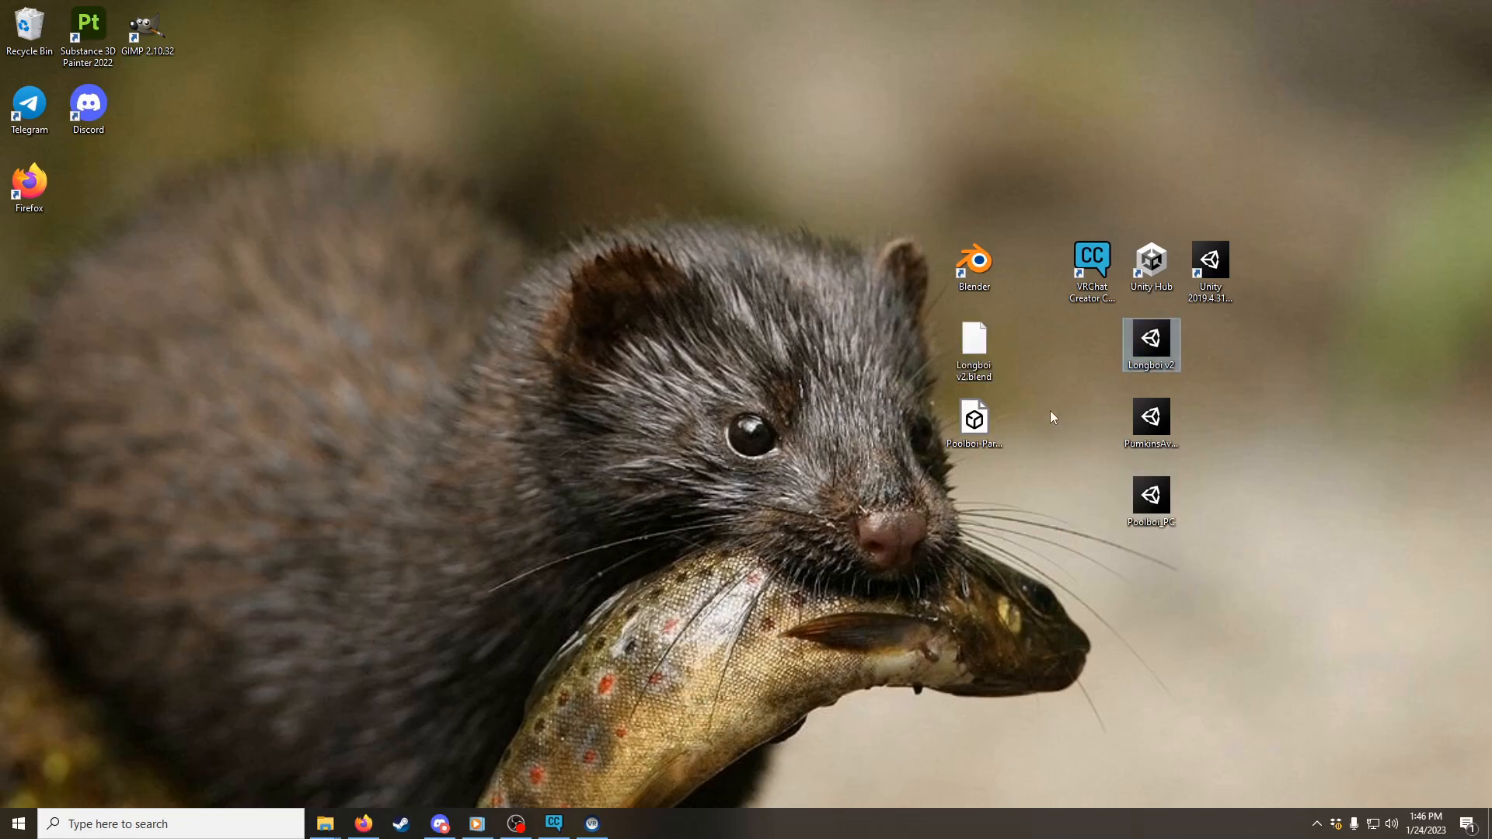
left_click(1078, 447)
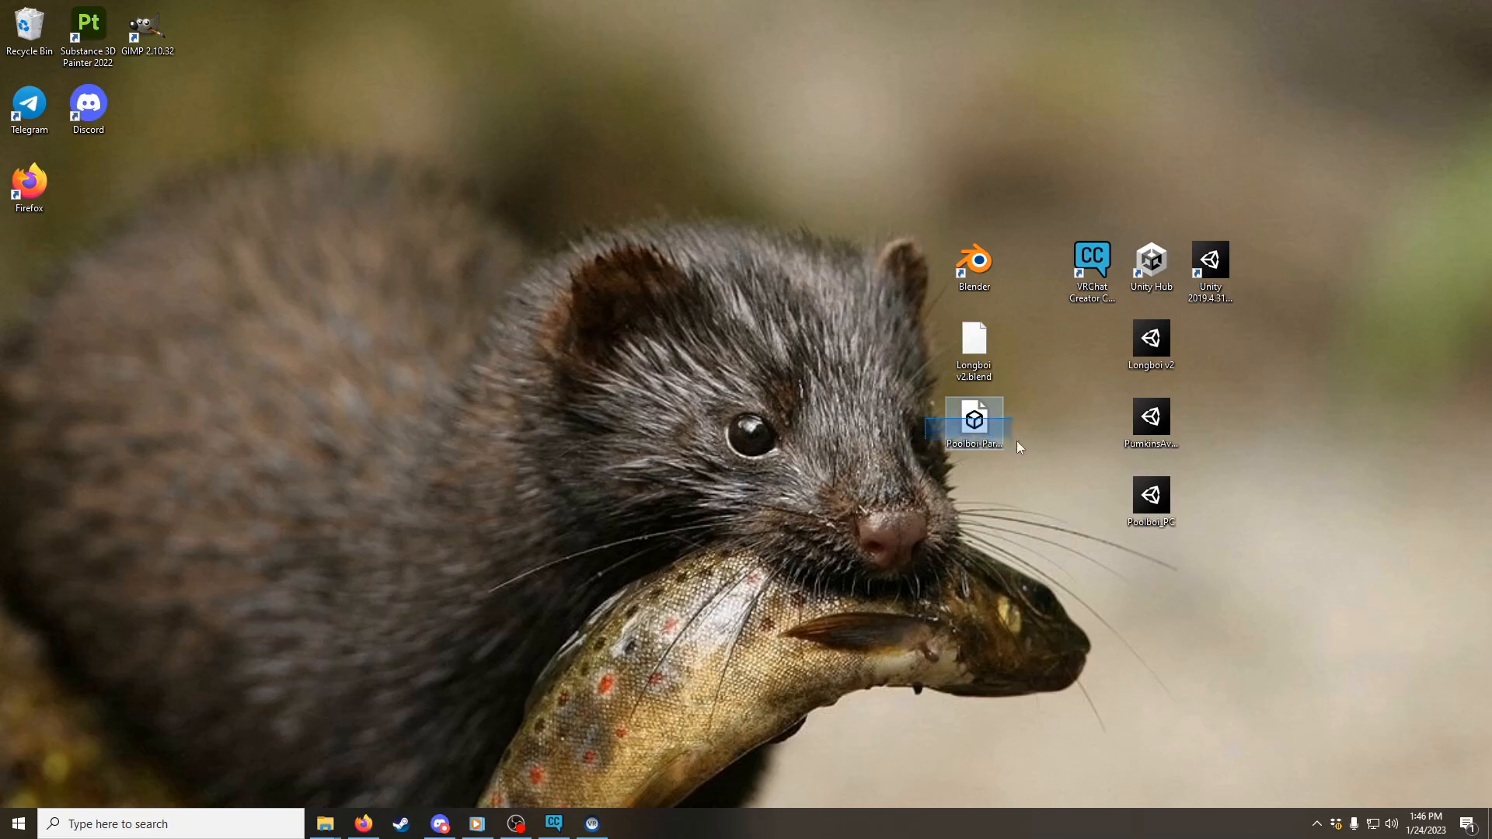
left_click_drag(1099, 483, 1187, 530)
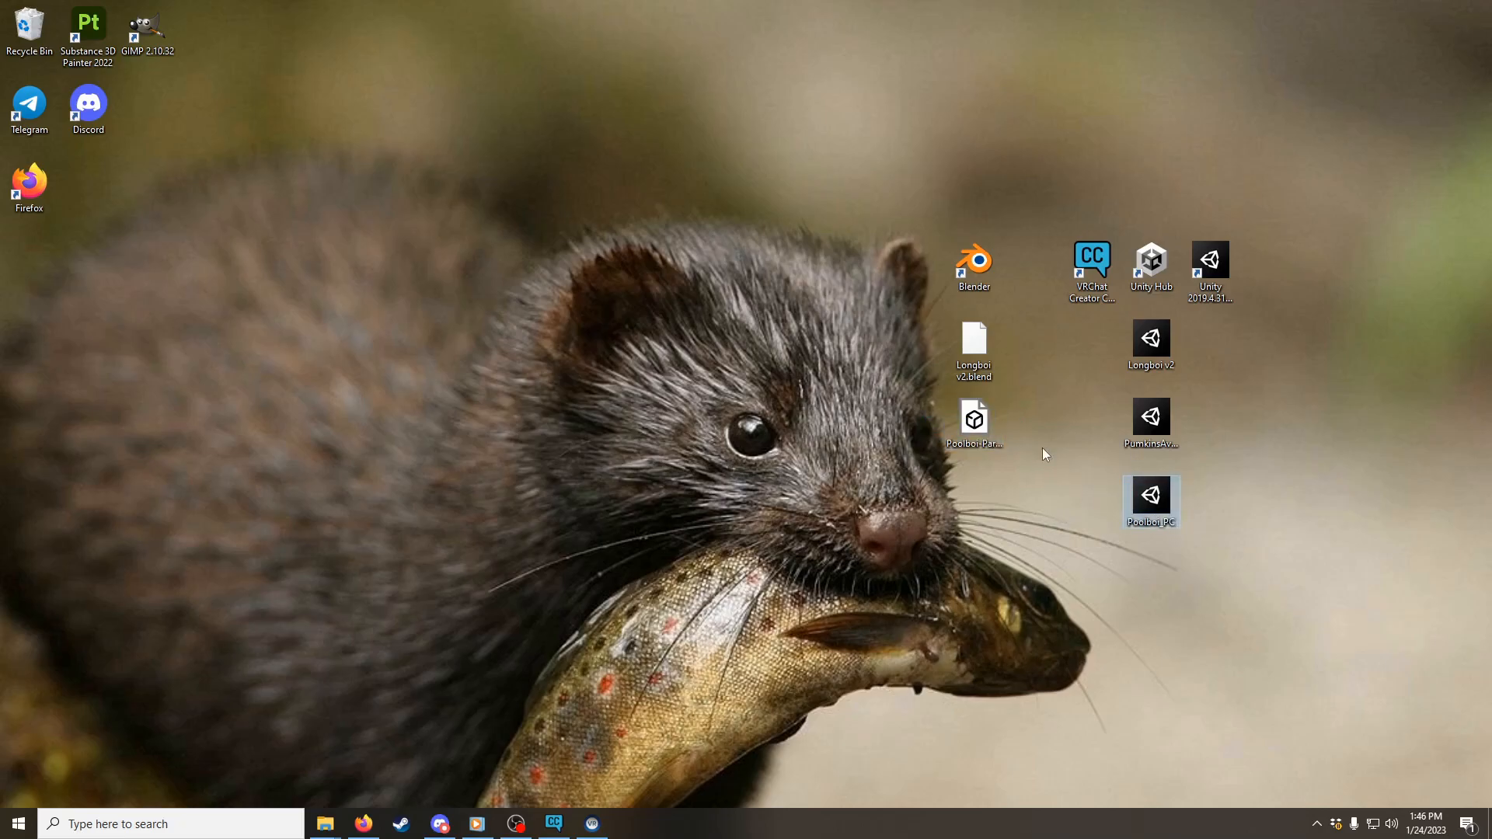
mouse_move(1150, 421)
left_mouse_down()
mouse_move(1263, 443)
mouse_move(1123, 432)
mouse_move(1148, 432)
left_mouse_up()
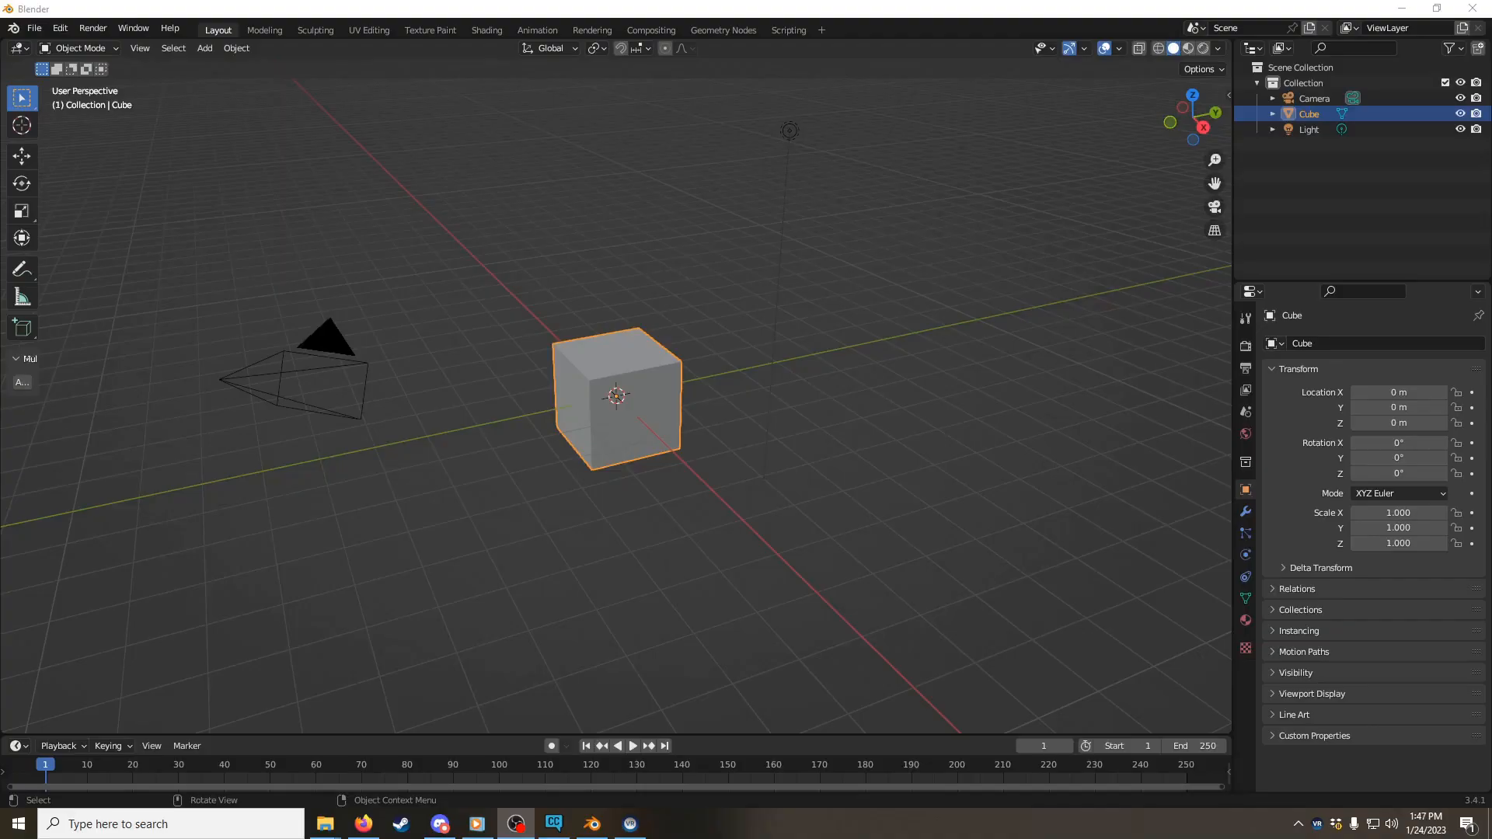
Step: Open the Longboi v2.blend file from the desktop folder
left_click(34, 28)
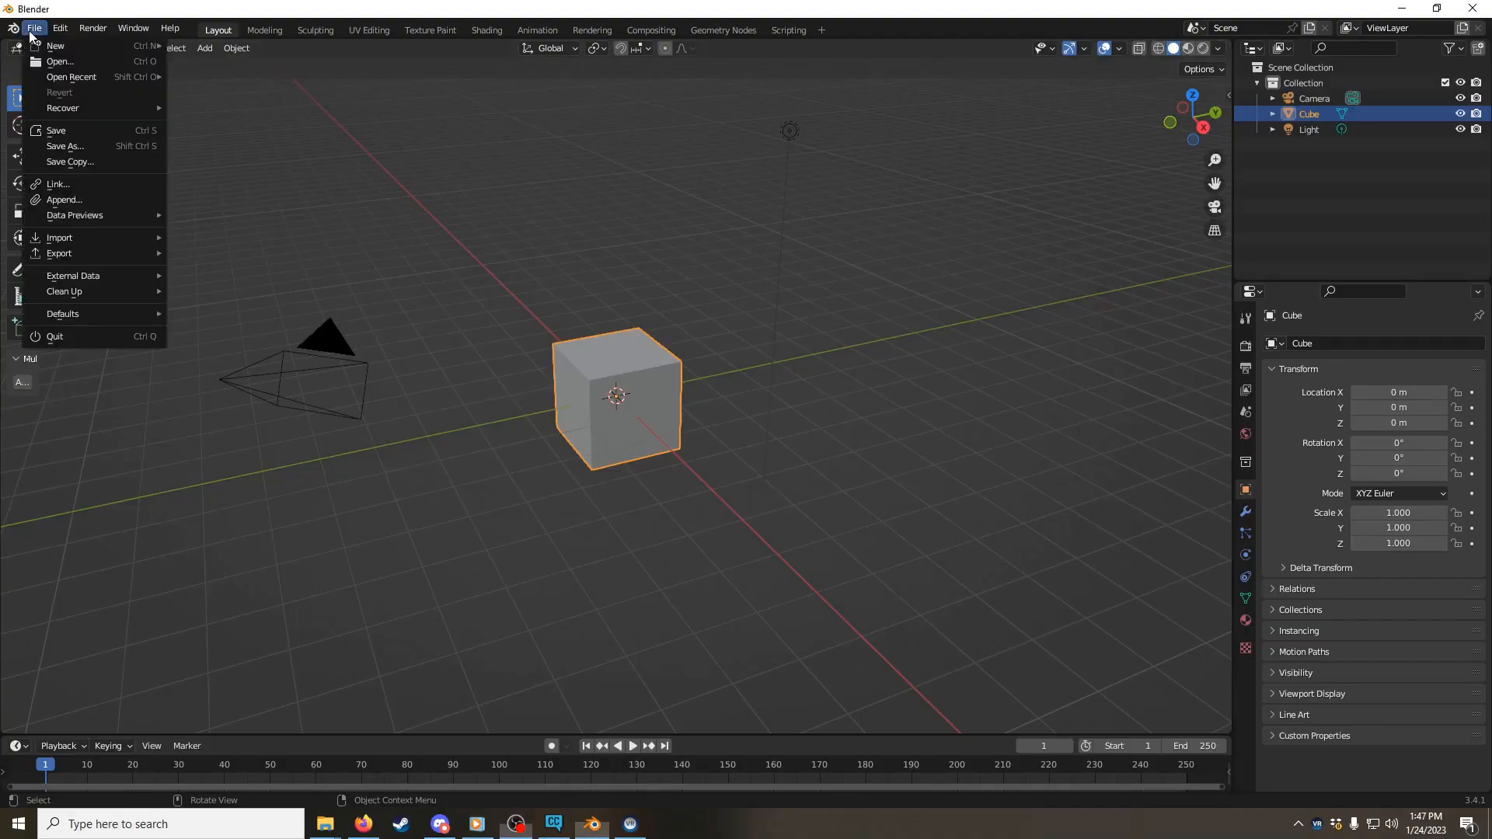
left_click(56, 62)
left_click(608, 244)
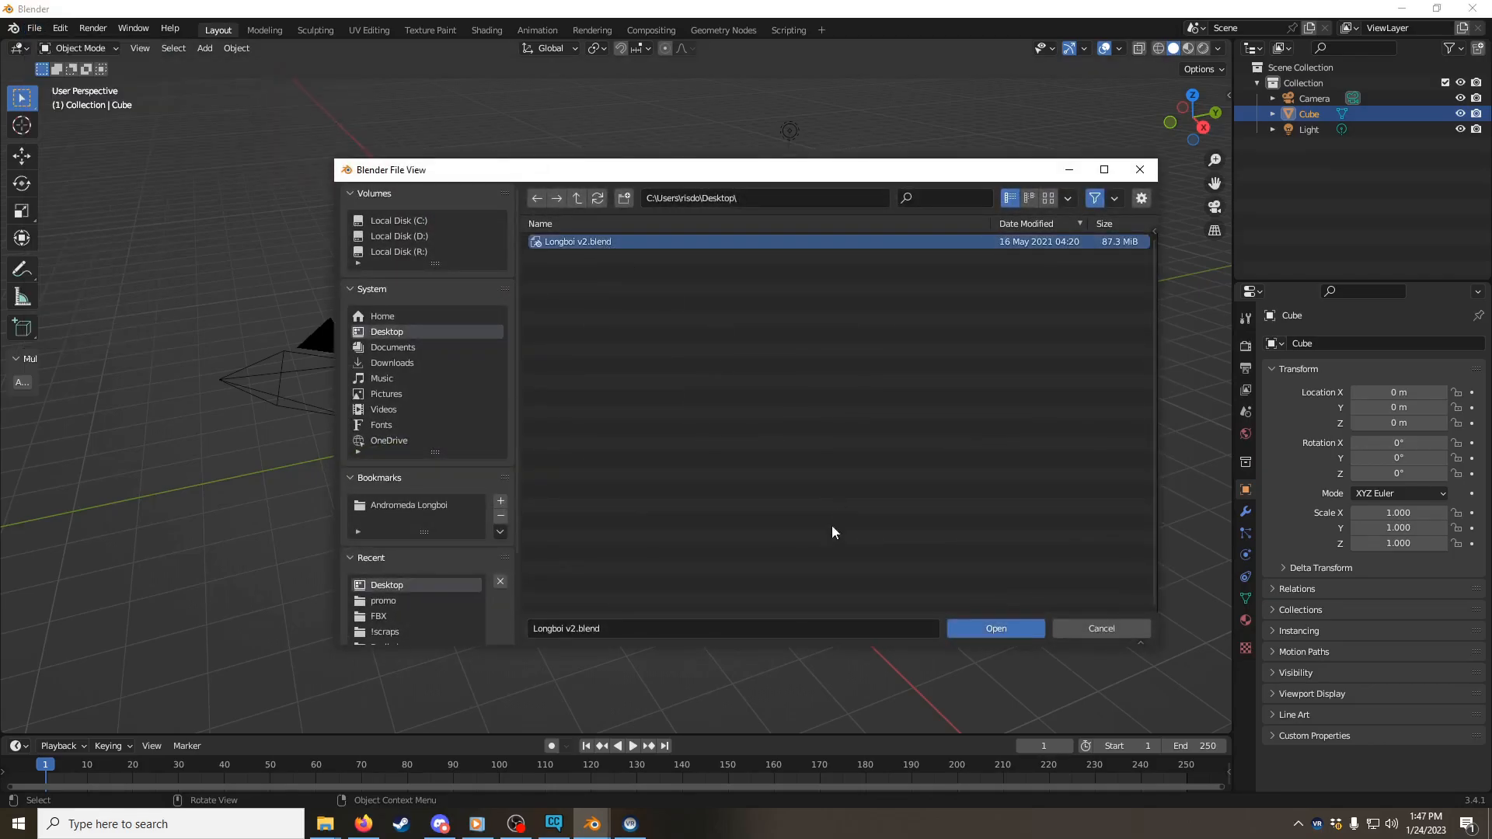
left_click(993, 628)
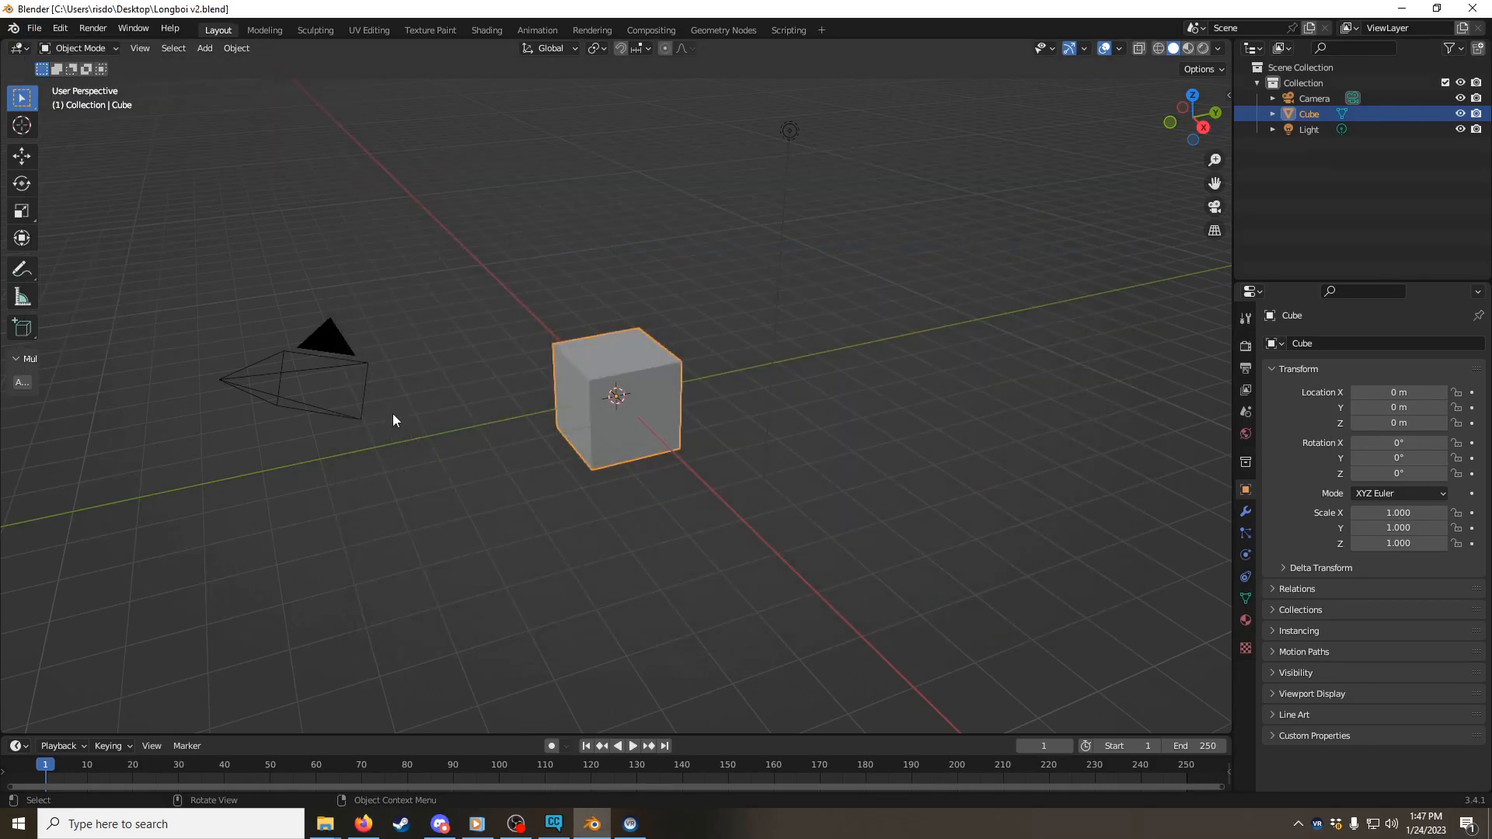
Step: Import the FBX file Poolboi-Parts_PC.fbx from the desktop folder into the Longboi scene
left_click(34, 28)
left_click(34, 28)
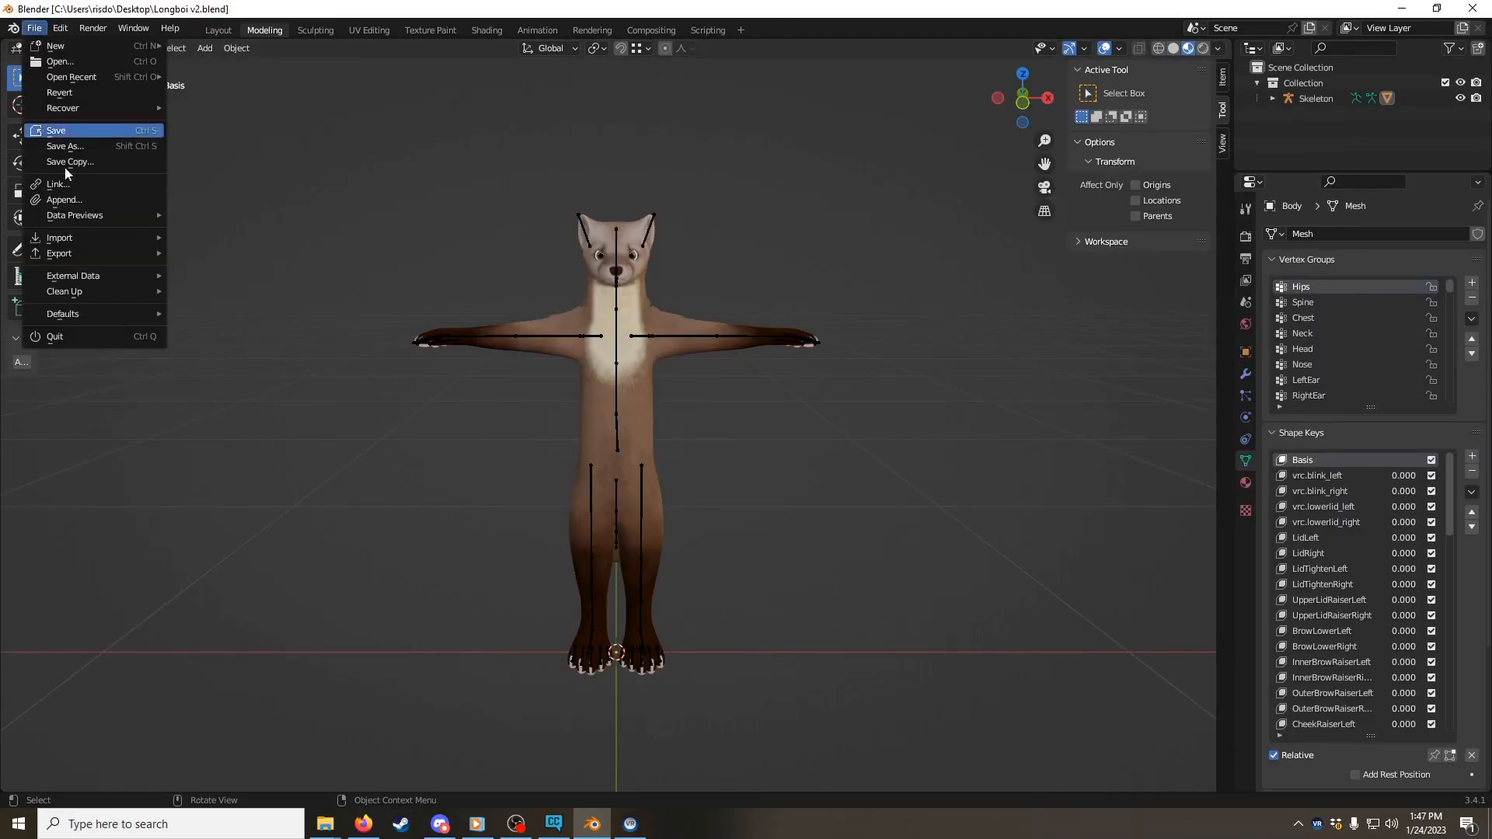
mouse_move(100, 236)
left_click(240, 393)
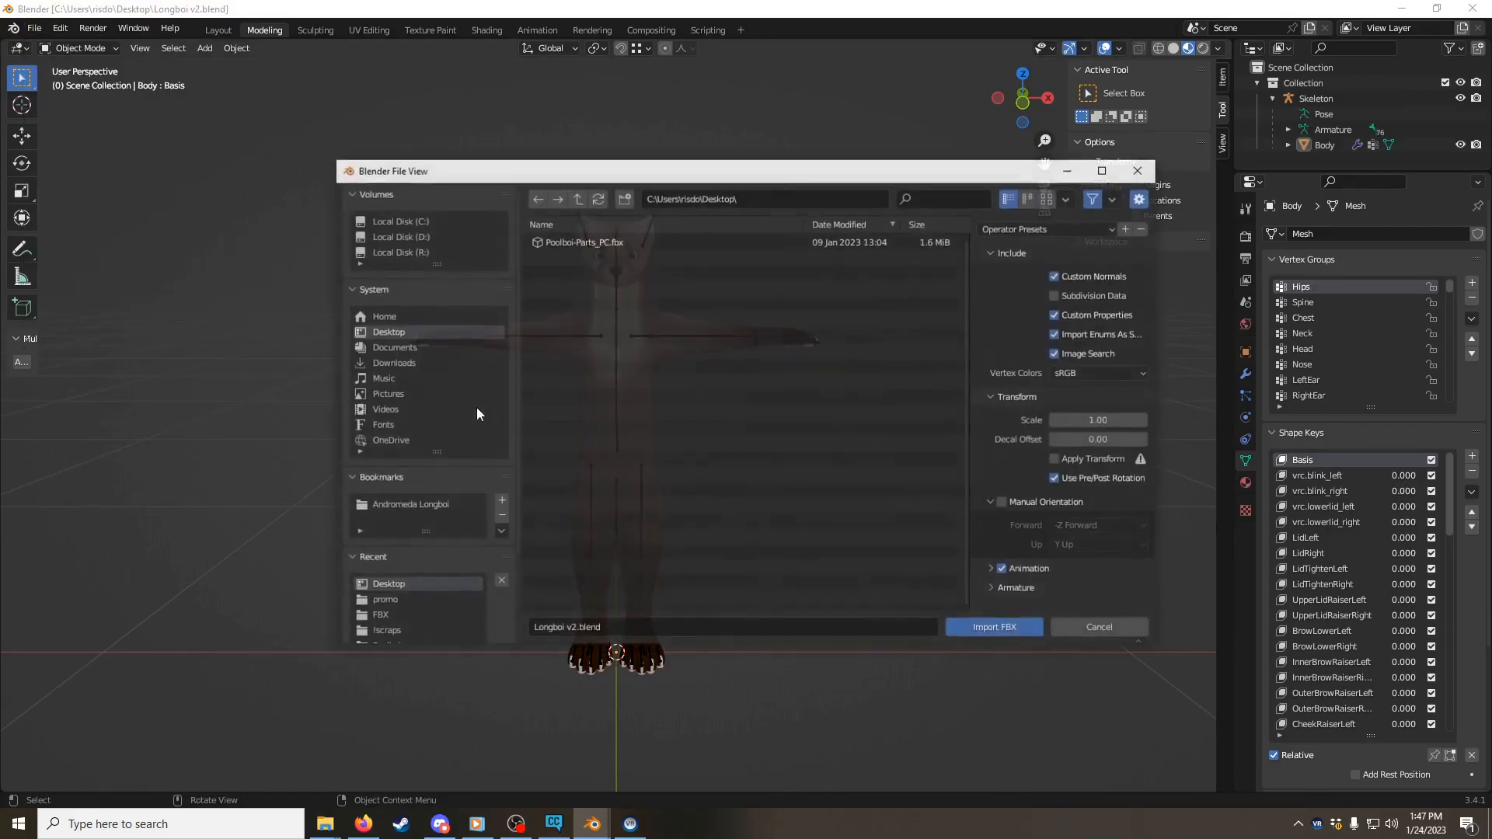
left_click(570, 241)
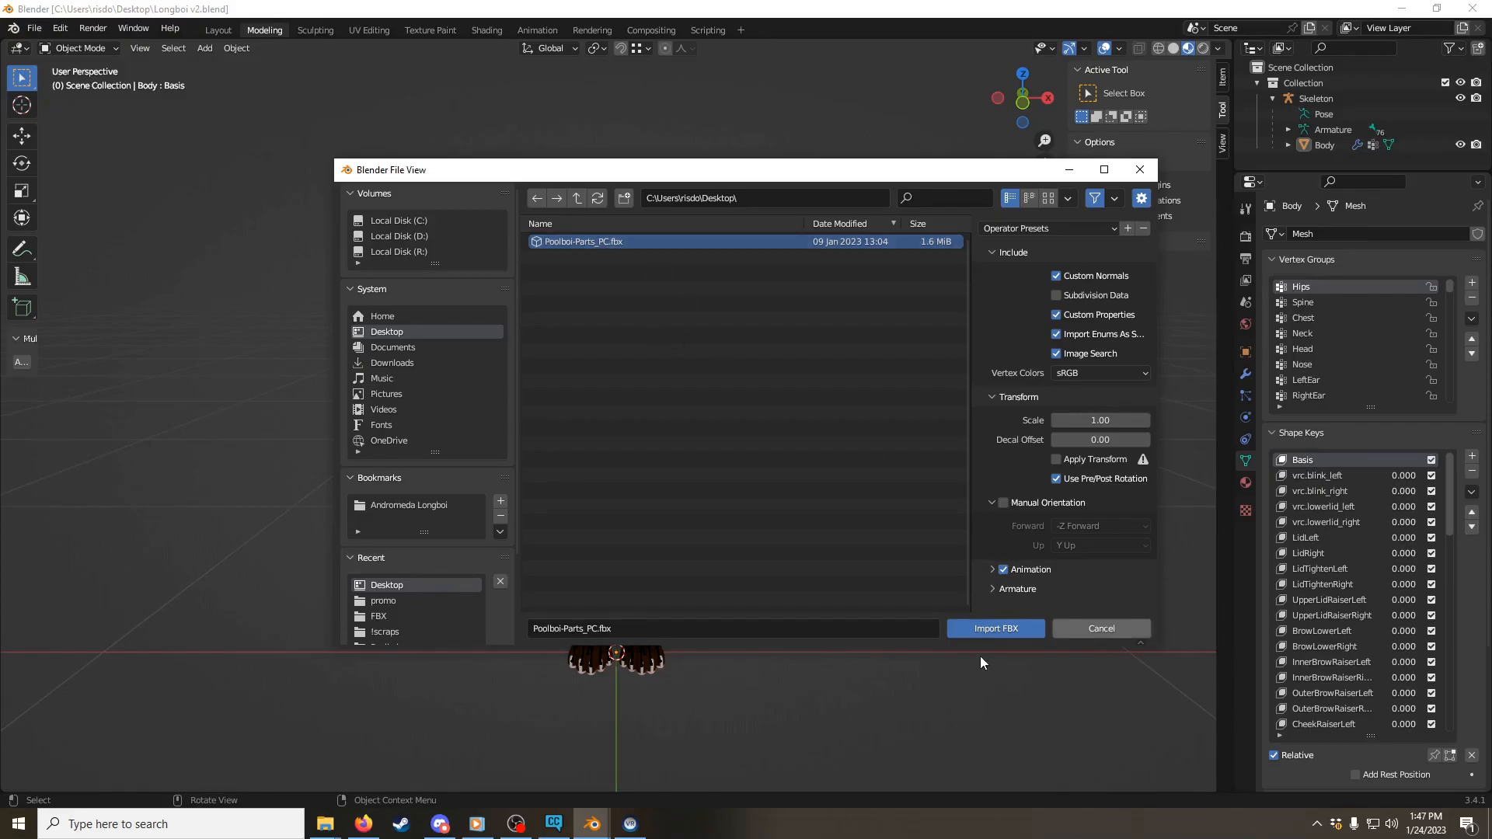
left_click(990, 635)
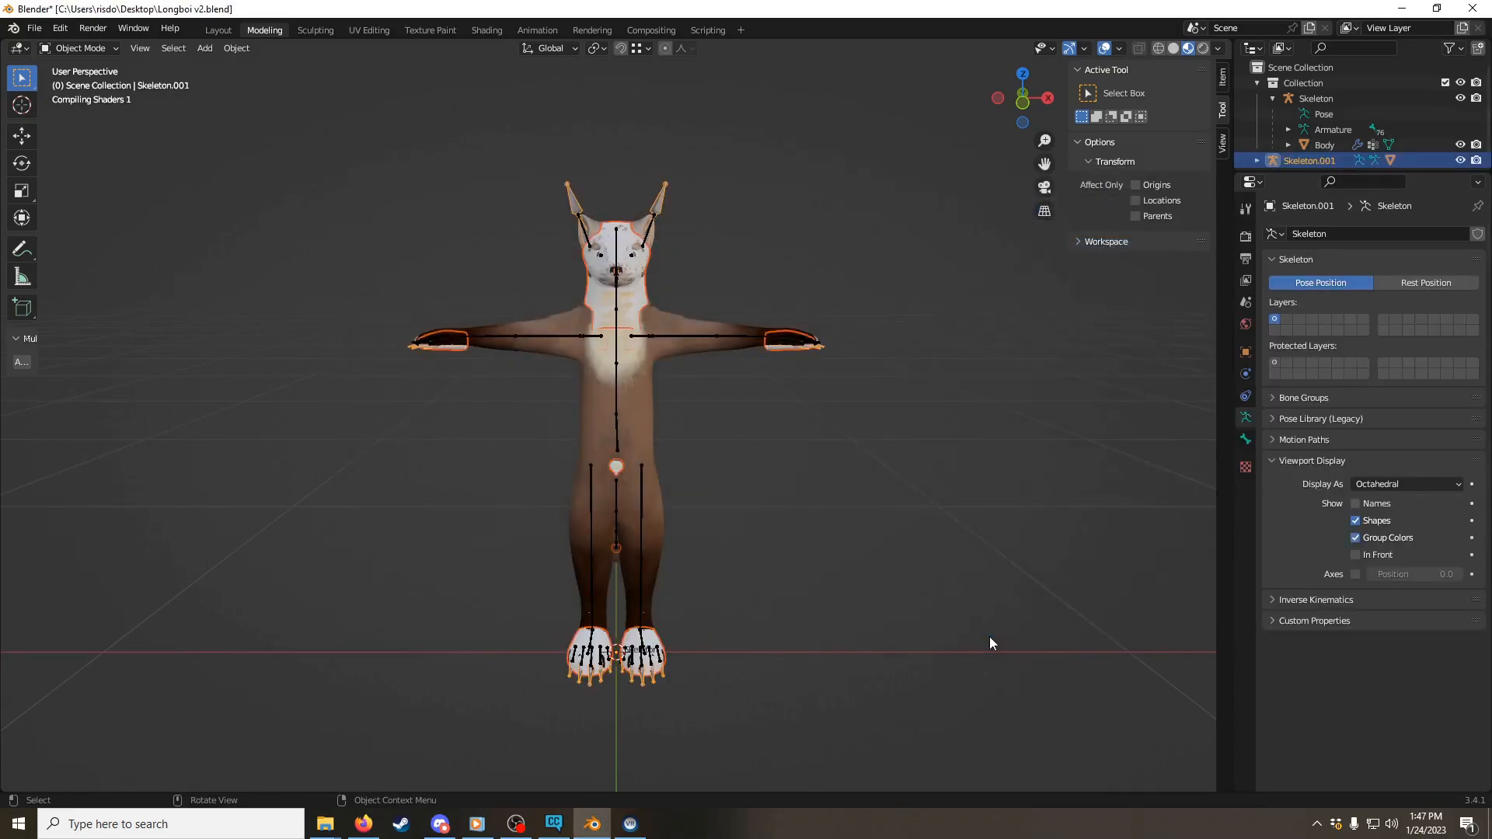
Step: Clear the parent of the imported Poolboi parts while keeping their transformation, and deselect everything
right_click(690, 189)
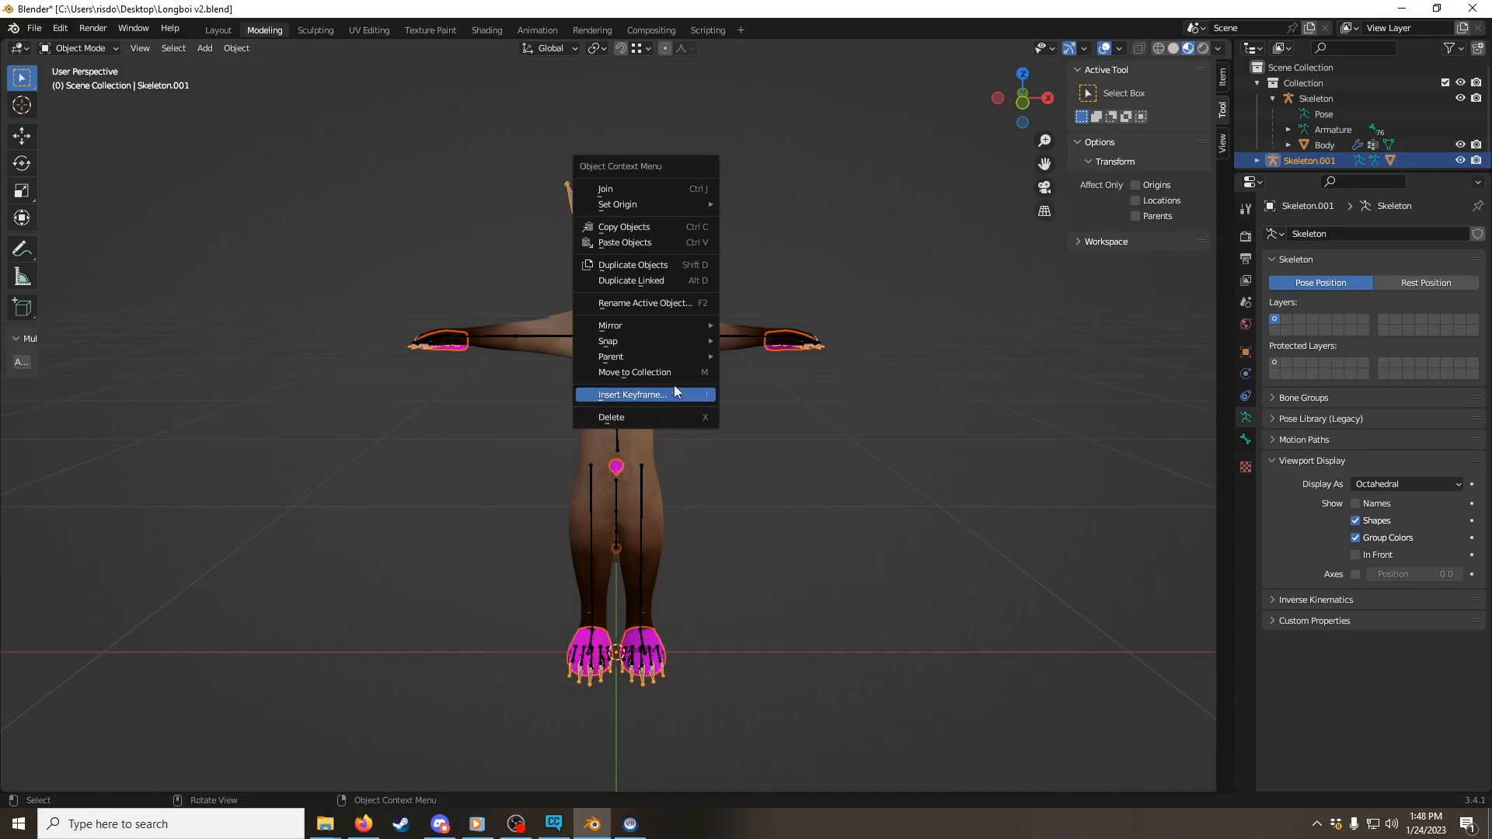
mouse_move(662, 361)
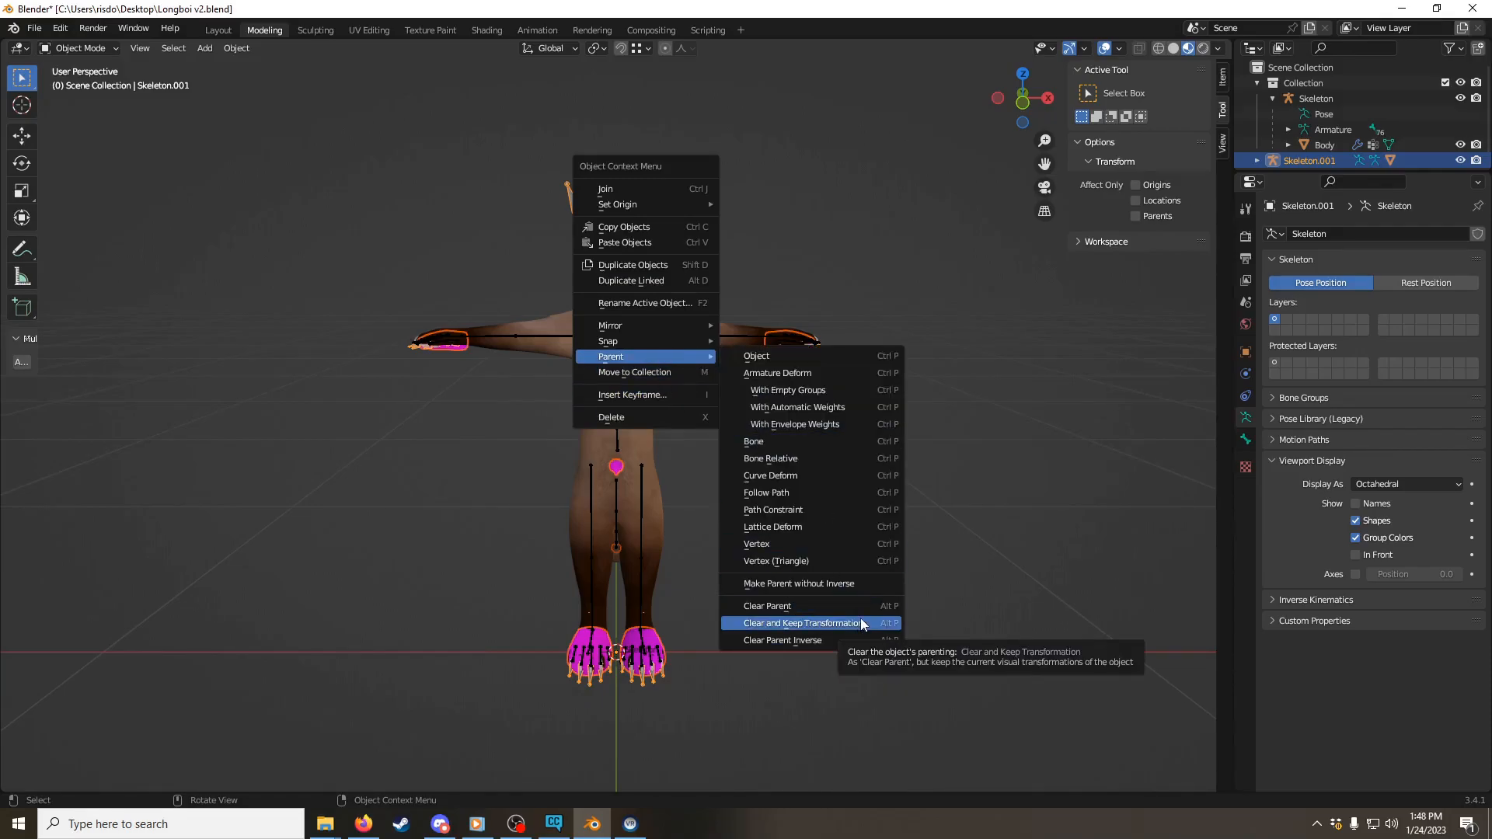
left_click(860, 622)
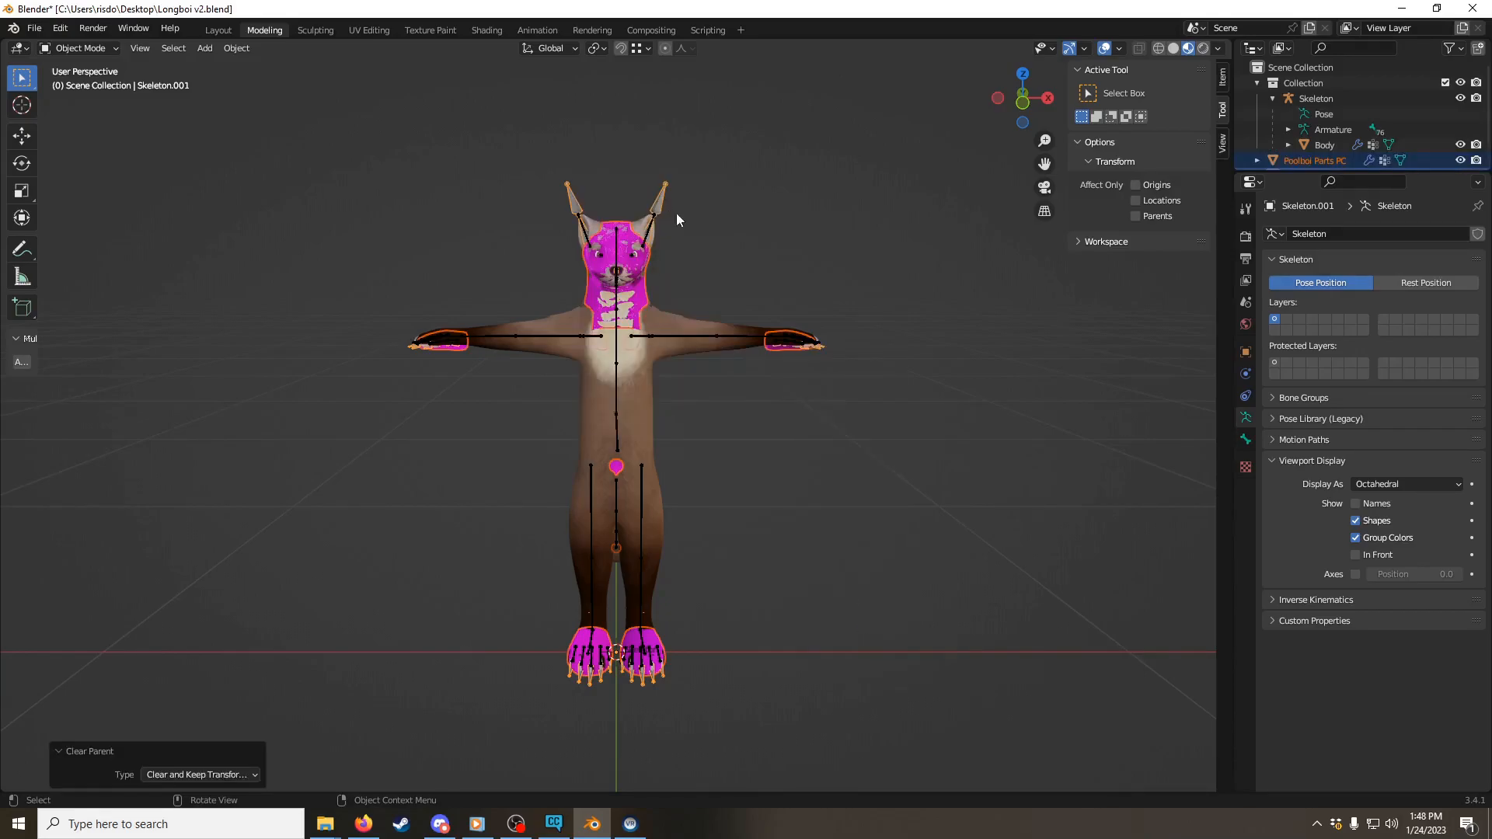
right_click(708, 221)
mouse_move(710, 222)
key("alt+a")
Step: Delete the imported duplicate armature, Skeleton.001, from the scene
scroll(659, 264, "up", 2)
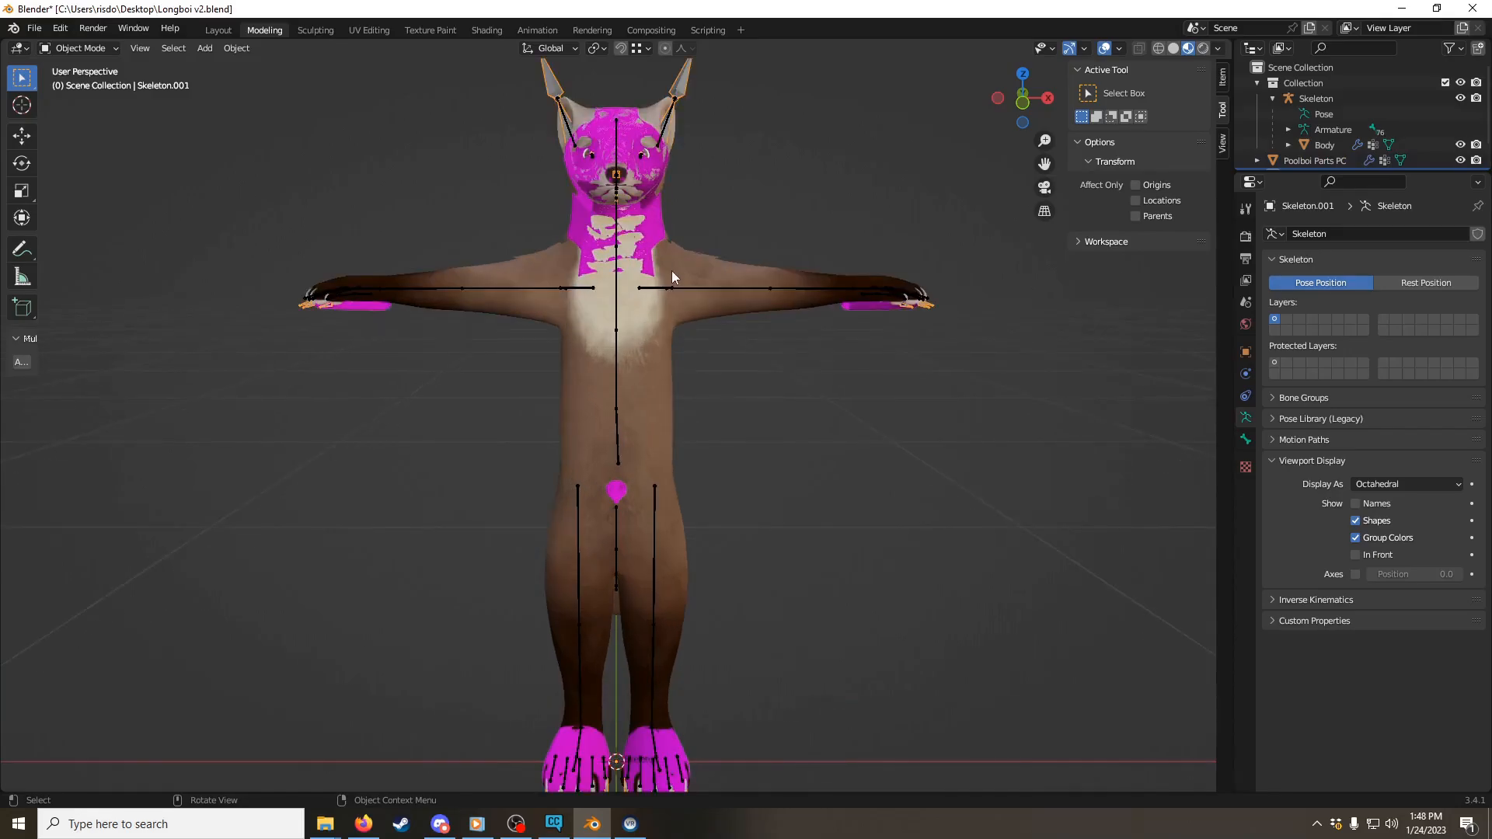
left_click(682, 290)
middle_click_drag(682, 290, 768, 207)
left_click(696, 174)
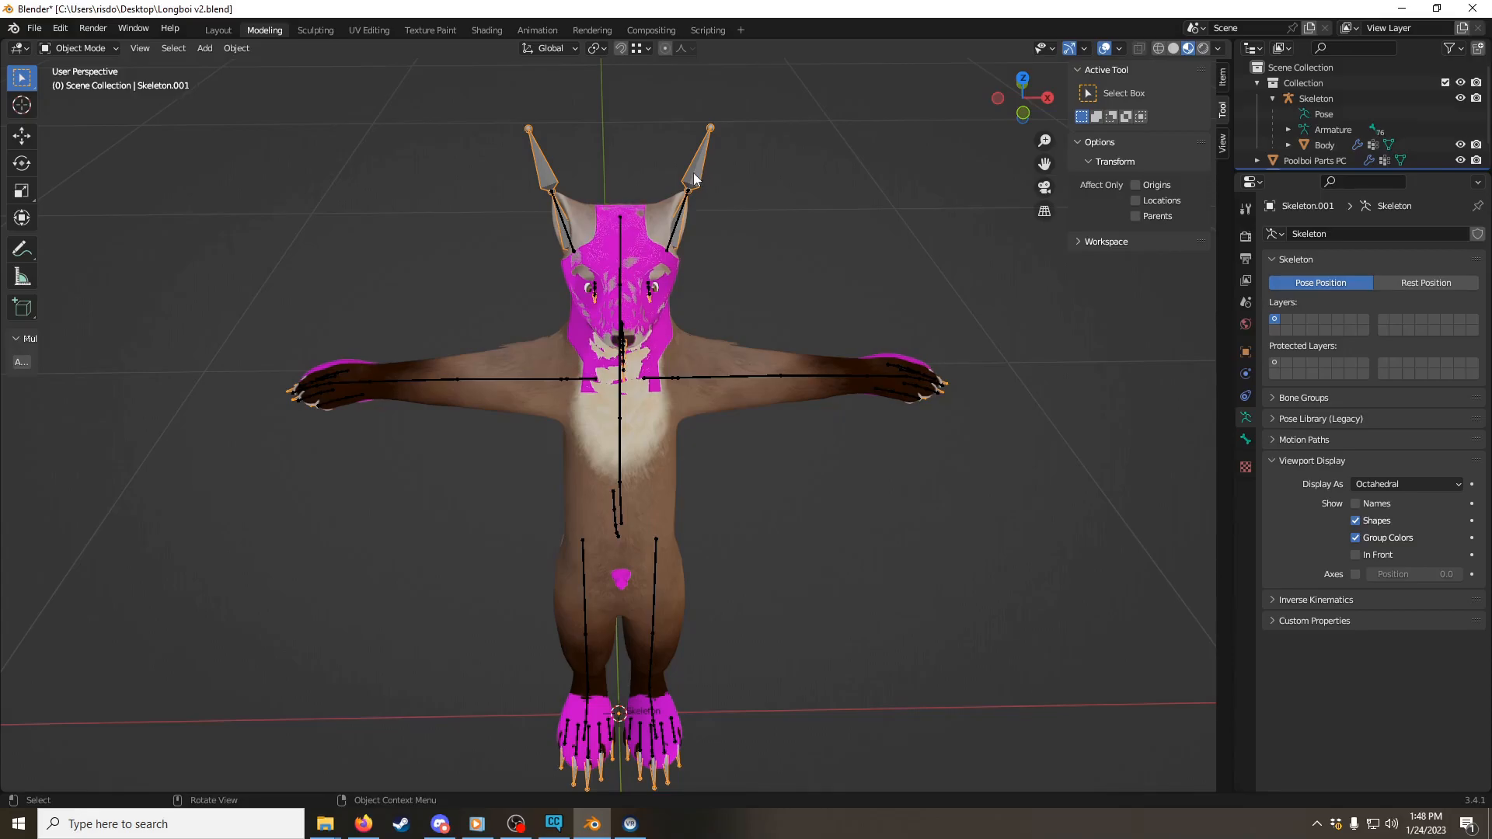
key("Delete")
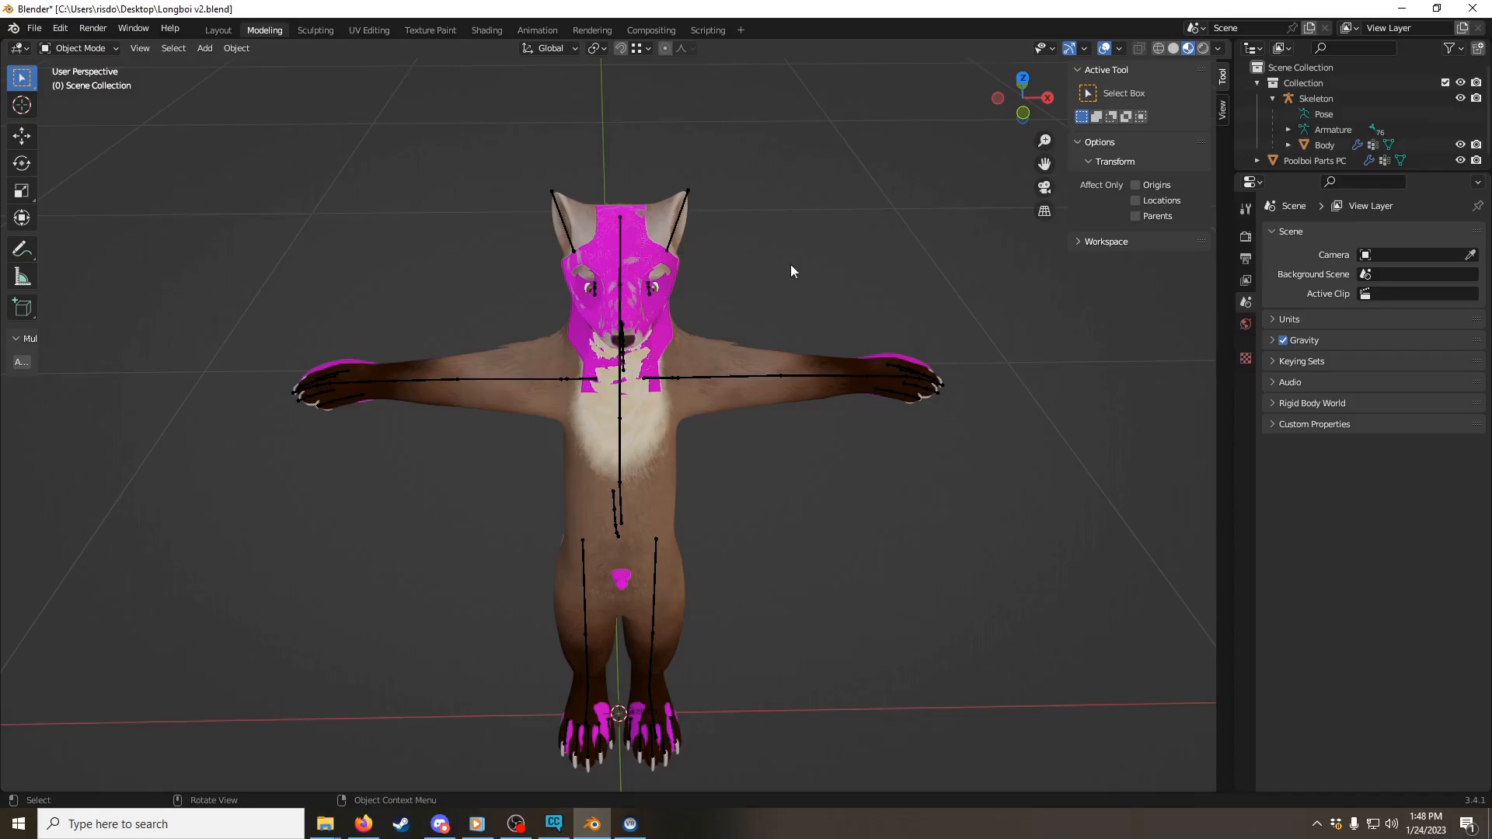
Step: Examine from several angles how the Poolboi parts fit over the Longboi body
middle_click_drag(822, 251, 729, 259)
scroll(637, 278, "down", 2)
scroll(637, 278, "up", 2)
scroll(637, 278, "down", 2)
scroll(632, 277, "up", 6)
scroll(620, 296, "down", 7)
scroll(608, 325, "up", 5)
scroll(622, 314, "down", 6)
scroll(640, 307, "up", 6)
scroll(591, 271, "down", 3)
scroll(587, 268, "up", 3)
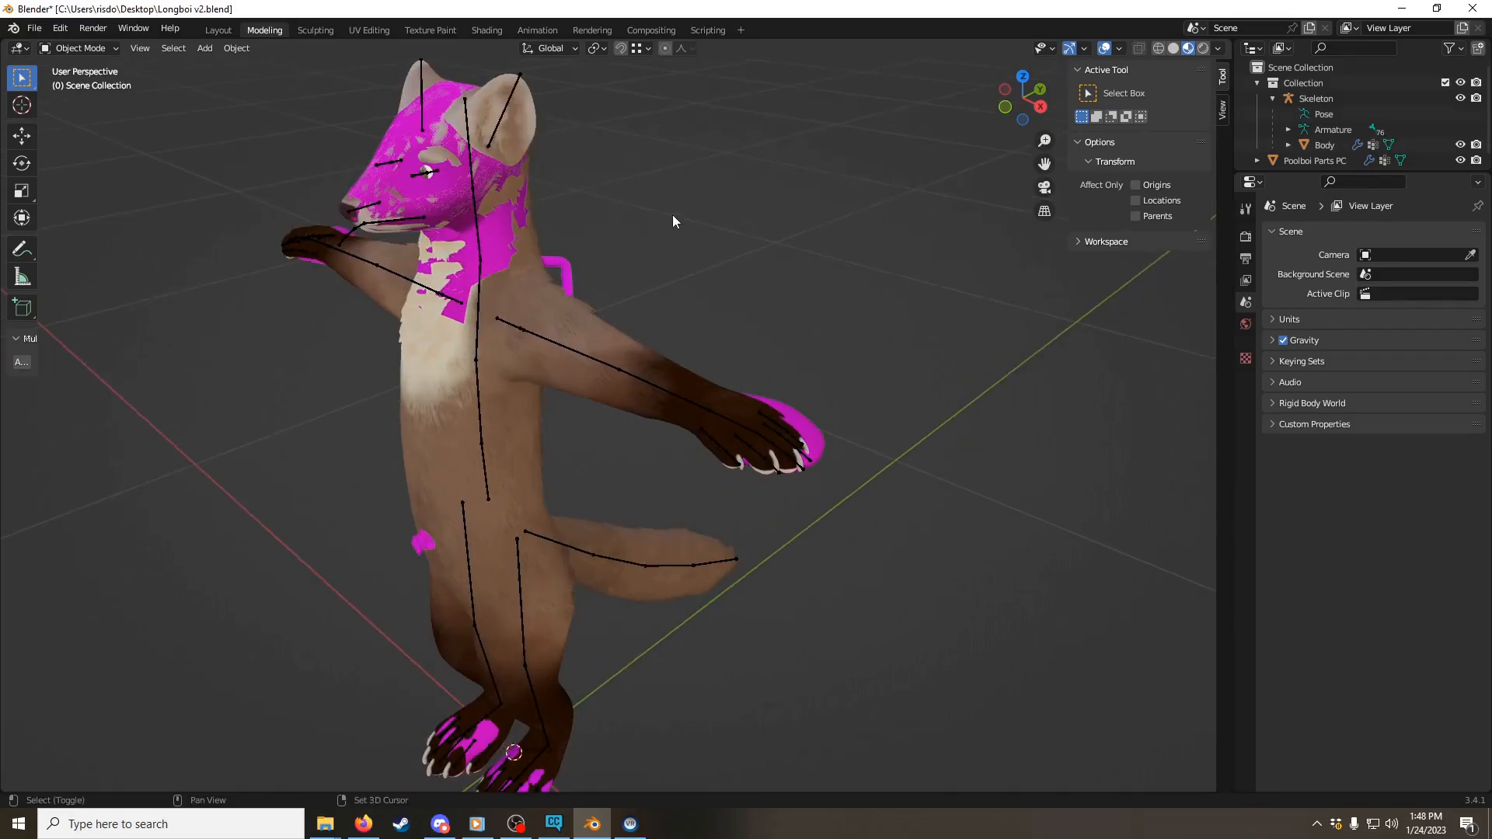
middle_click_drag(656, 221, 780, 106, "shift")
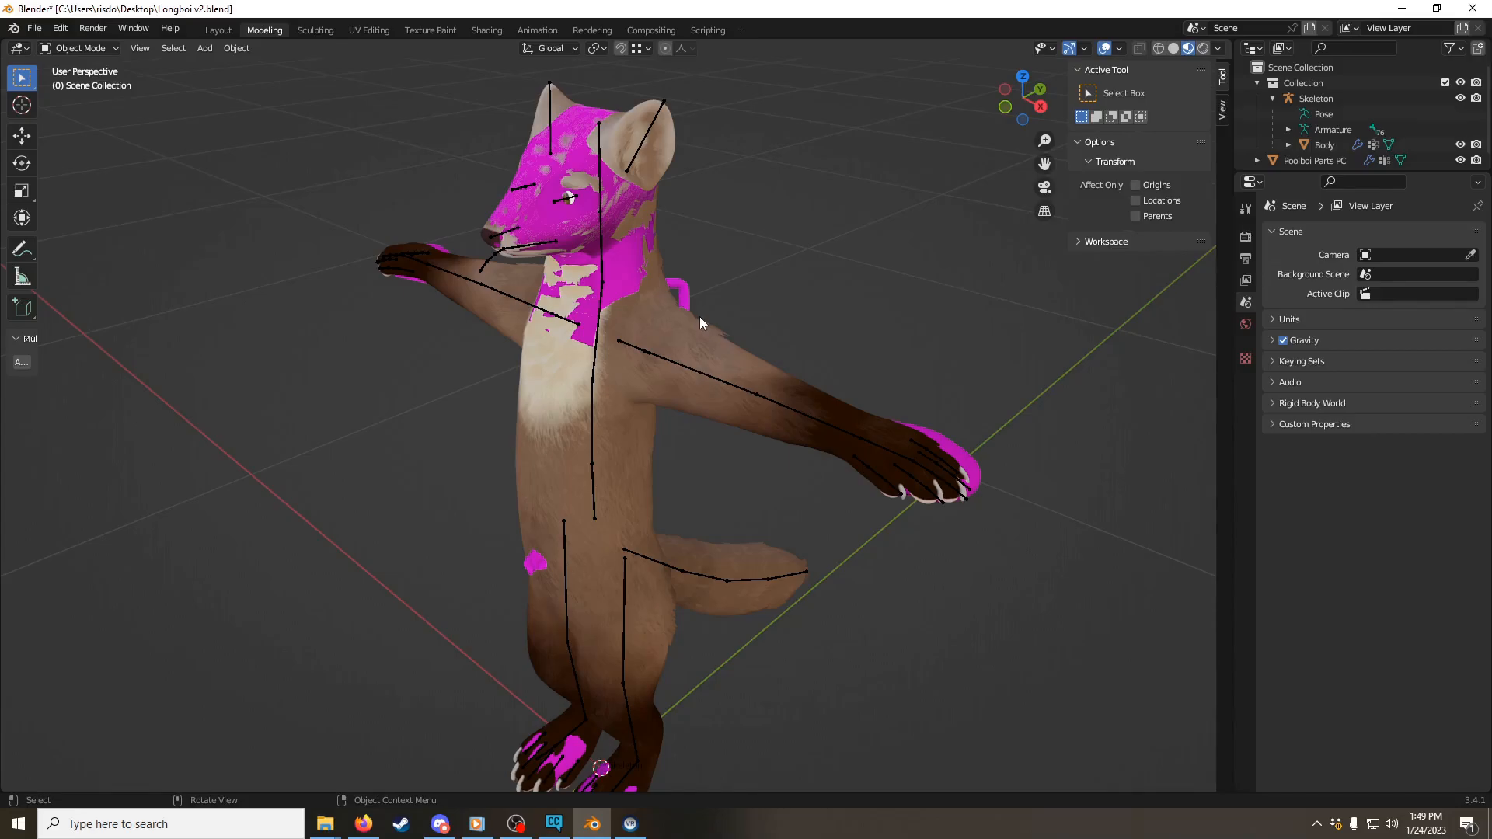
Step: Parent the Poolboi Parts PC mesh to the original Skeleton armature with empty groups
left_click(685, 290, "shift")
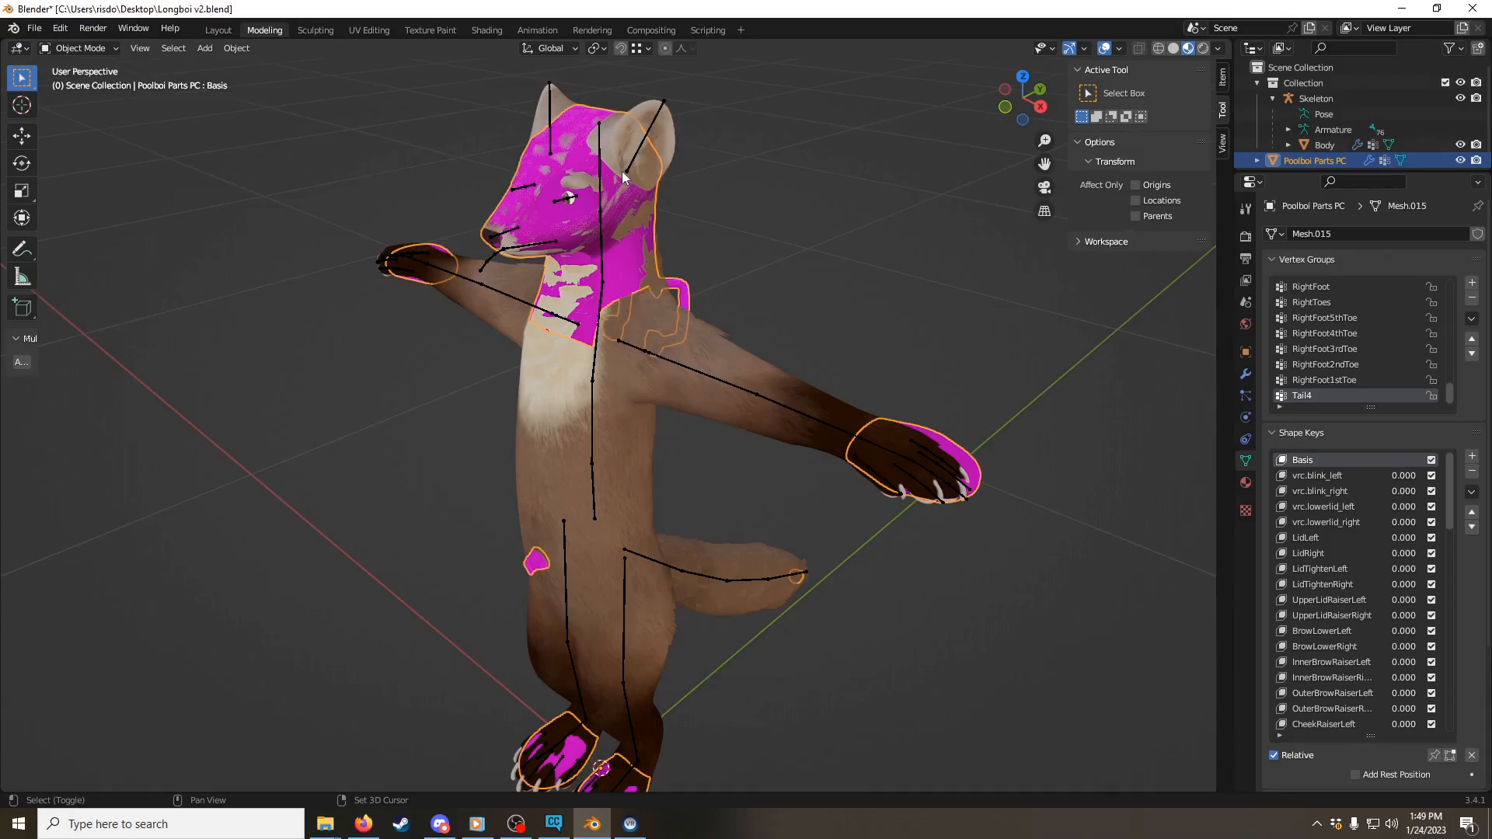
left_click(601, 163, "shift")
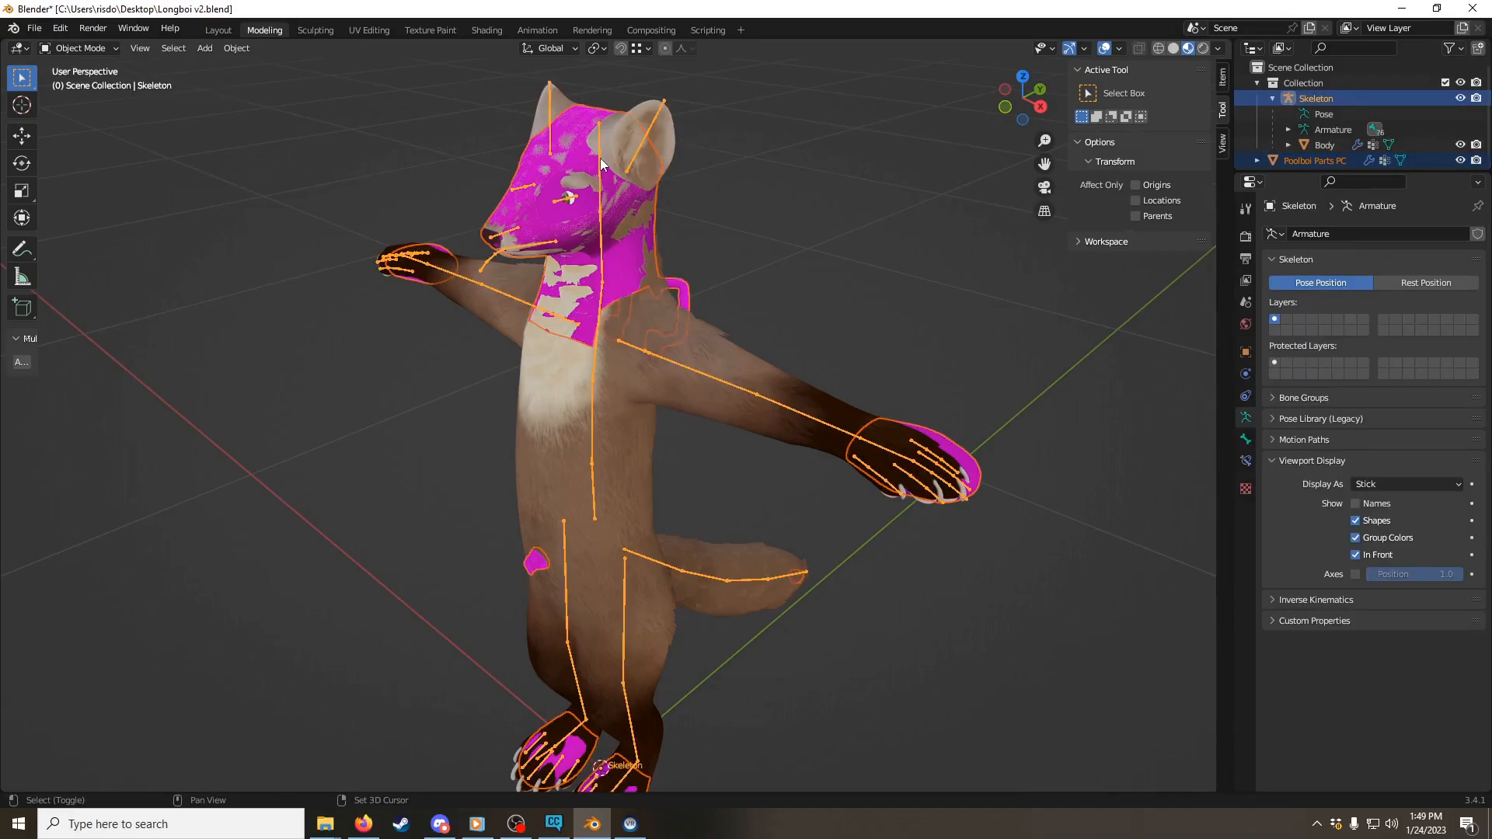
right_click(626, 217)
mouse_move(623, 212)
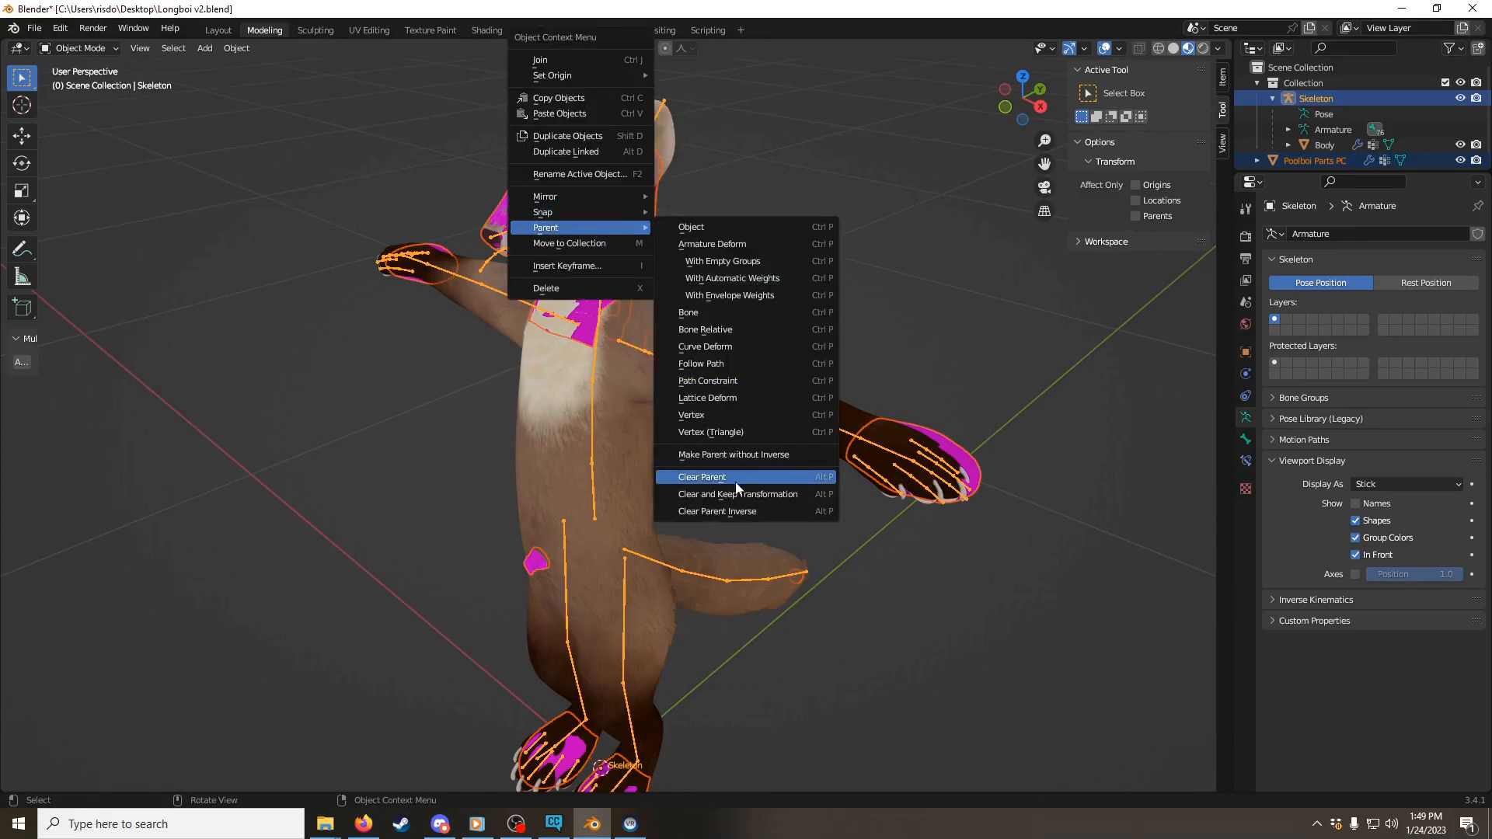
left_click(747, 263)
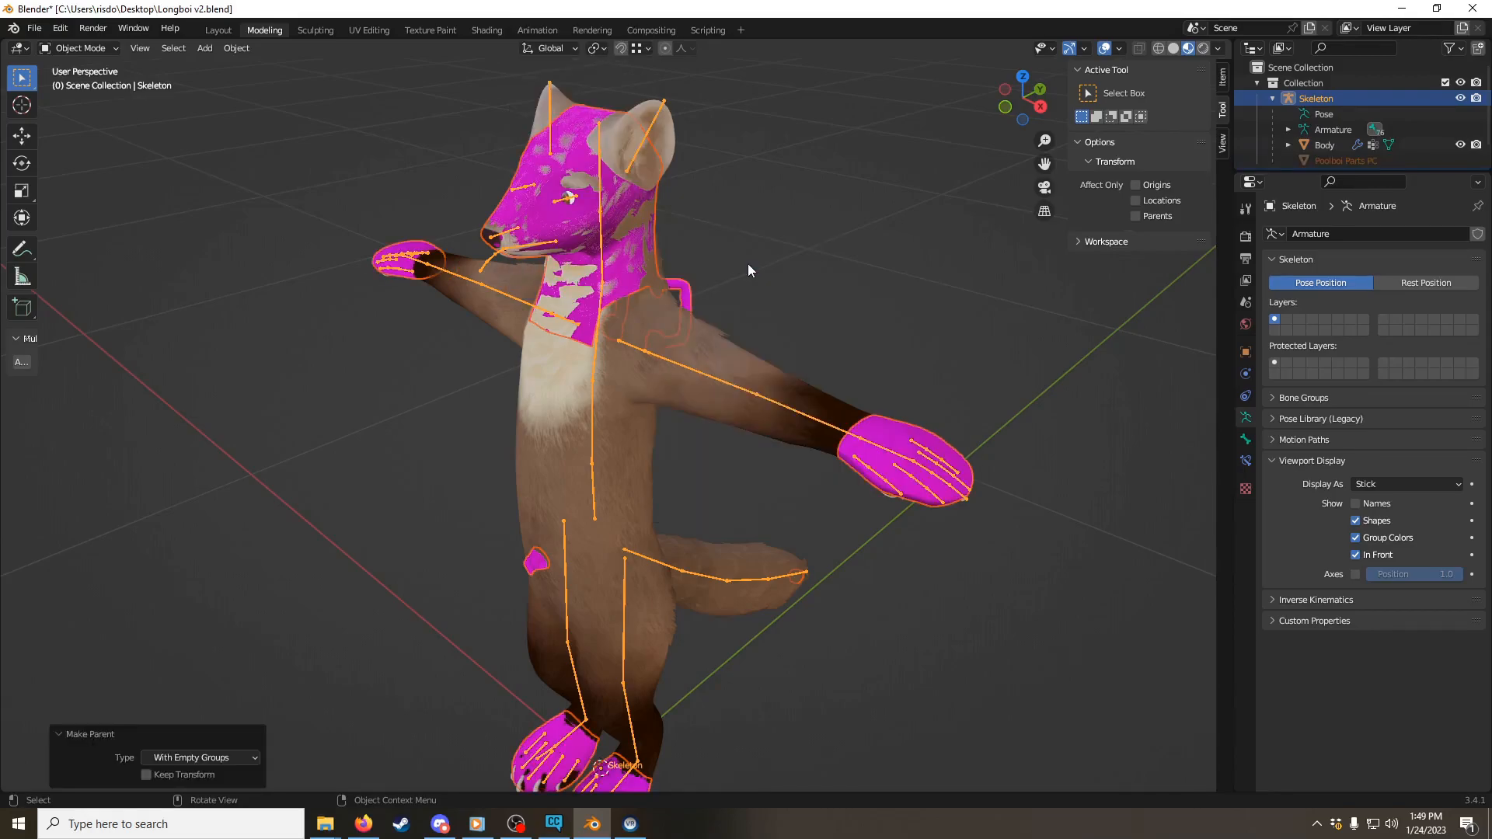
Step: Remove the leftover Skeleton.001 armature modifier from the Poolboi Parts PC mesh
left_click(693, 286)
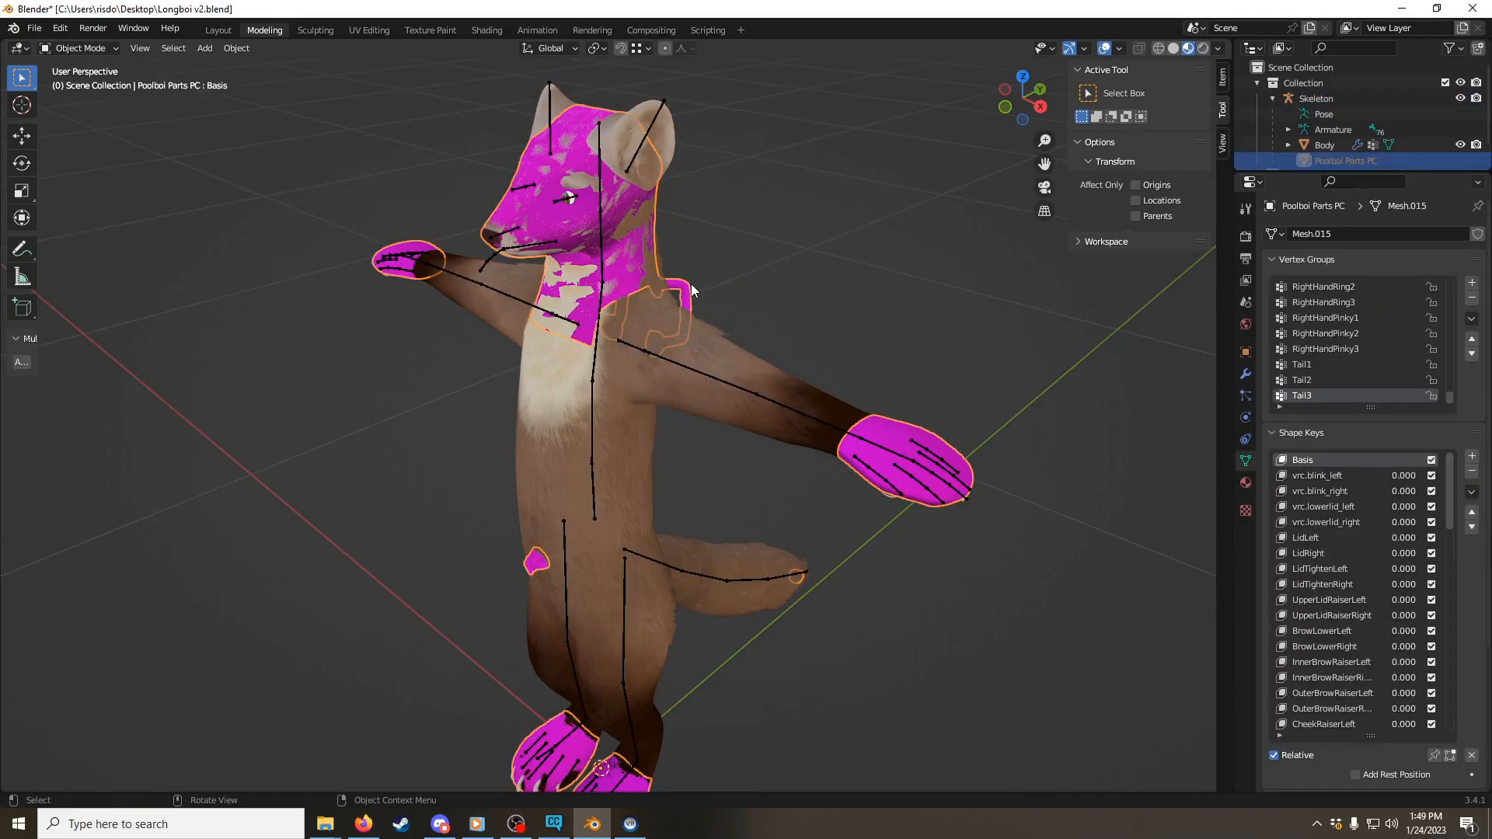
left_click(1244, 378)
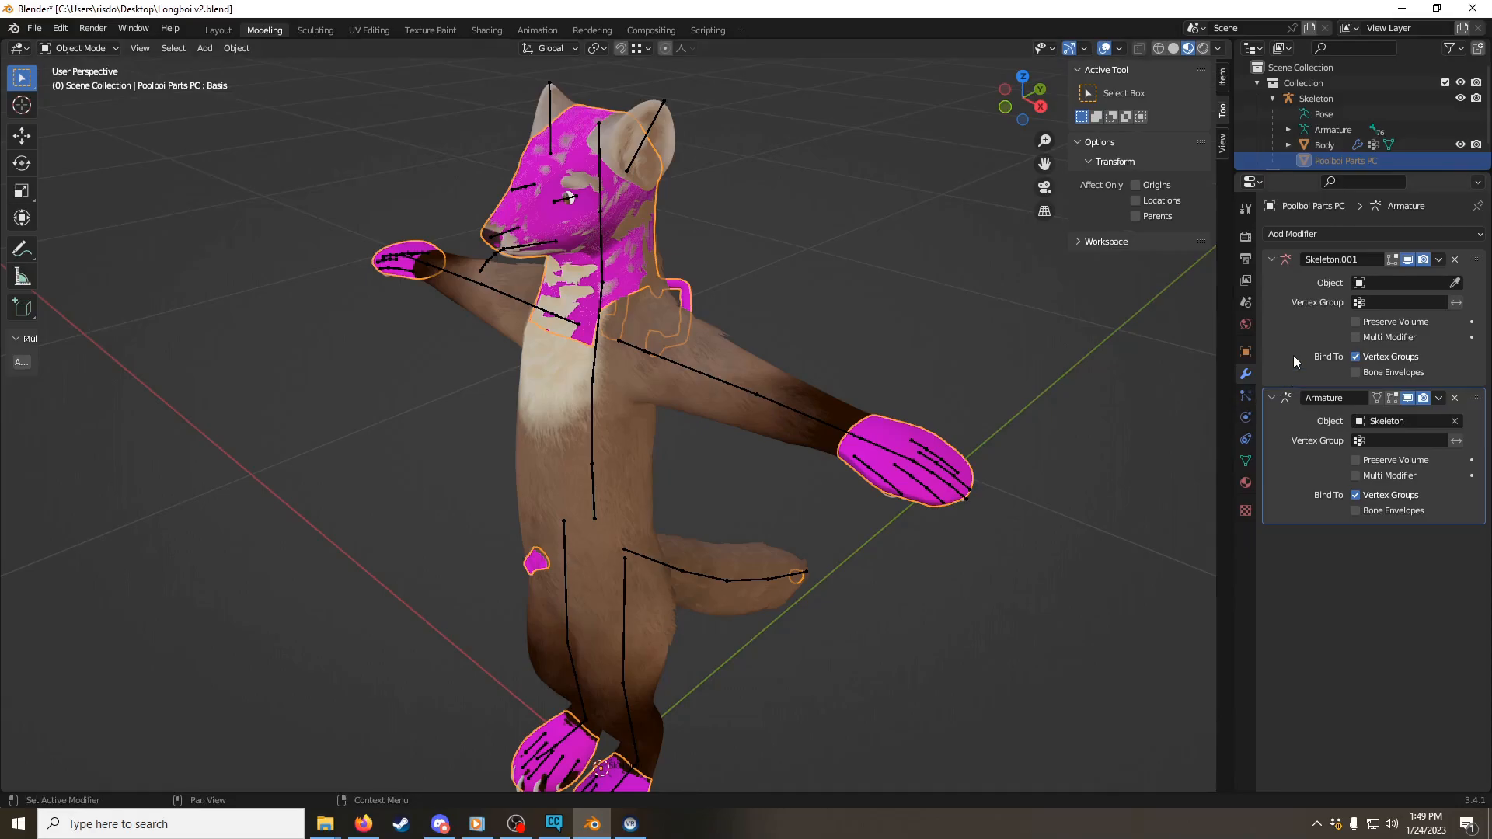
left_click(1454, 259)
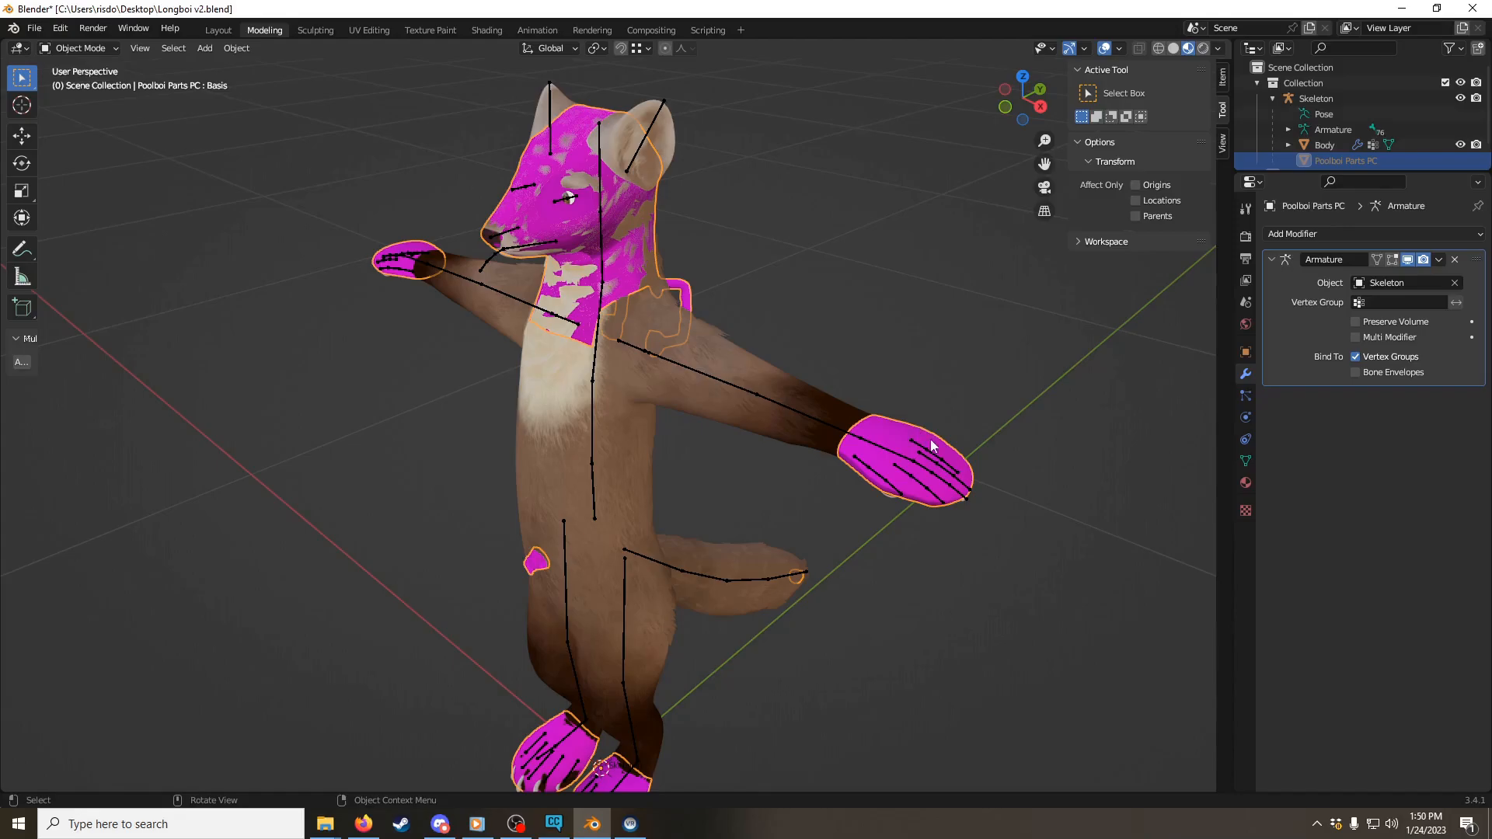
Step: Examine from several angles how the Poolboi head, neck and hand parts overlap the body's fur and eyes
scroll(676, 306, "up", 3)
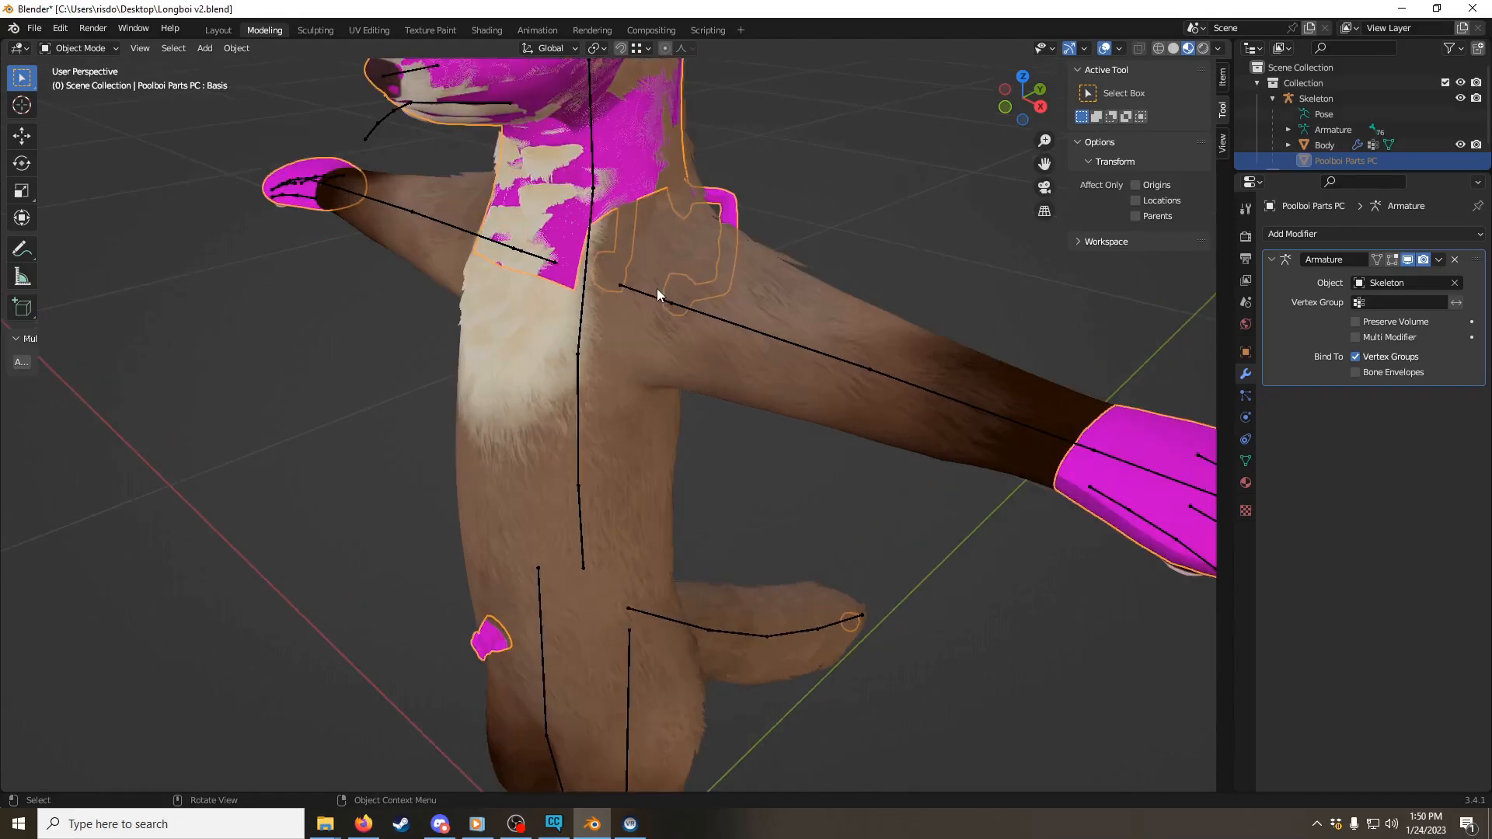
middle_click_drag(670, 249, 691, 389, "shift")
scroll(650, 288, "up", 2)
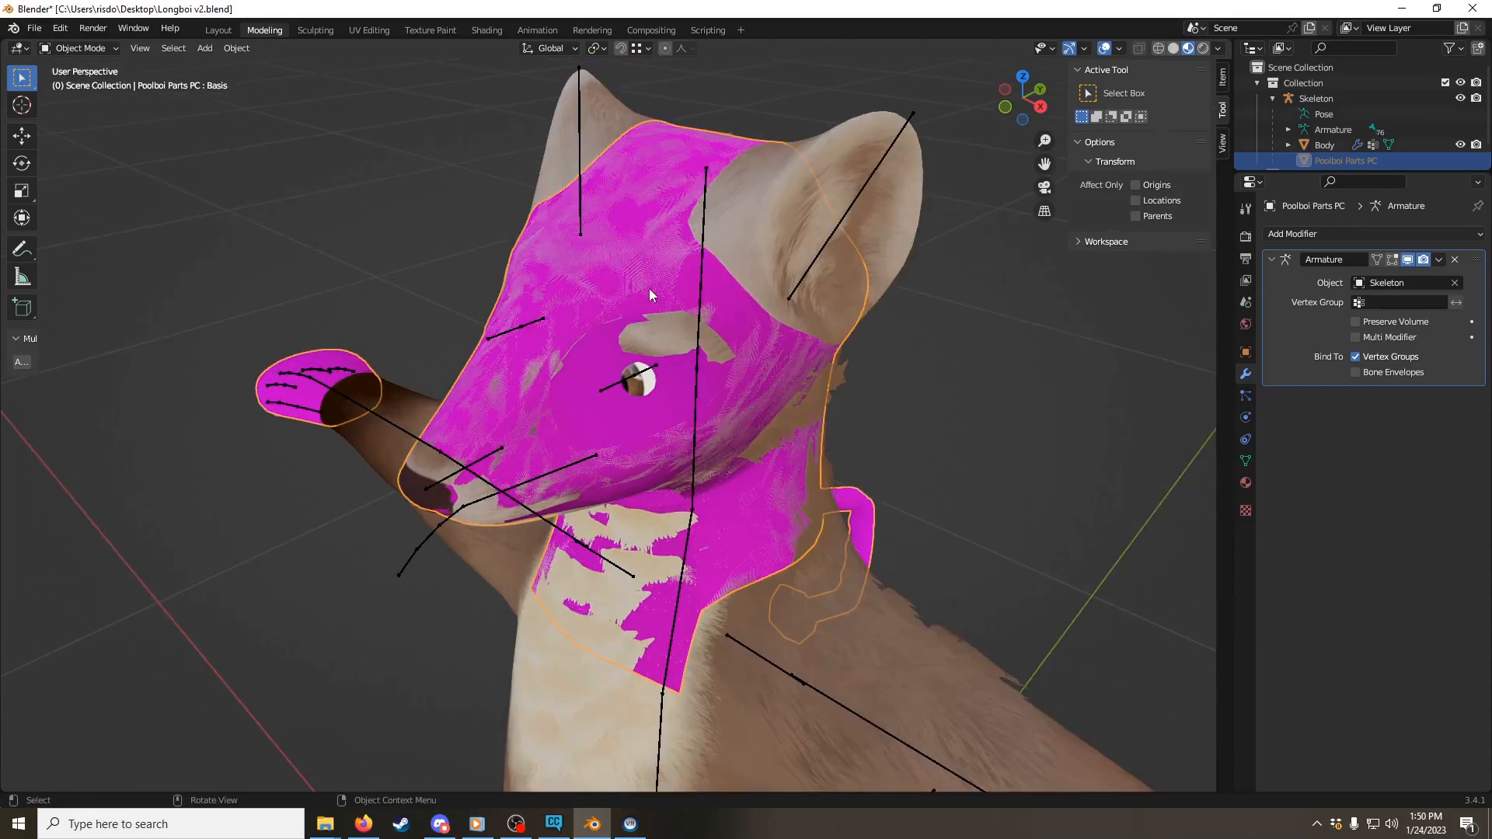
middle_click_drag(646, 288, 910, 259)
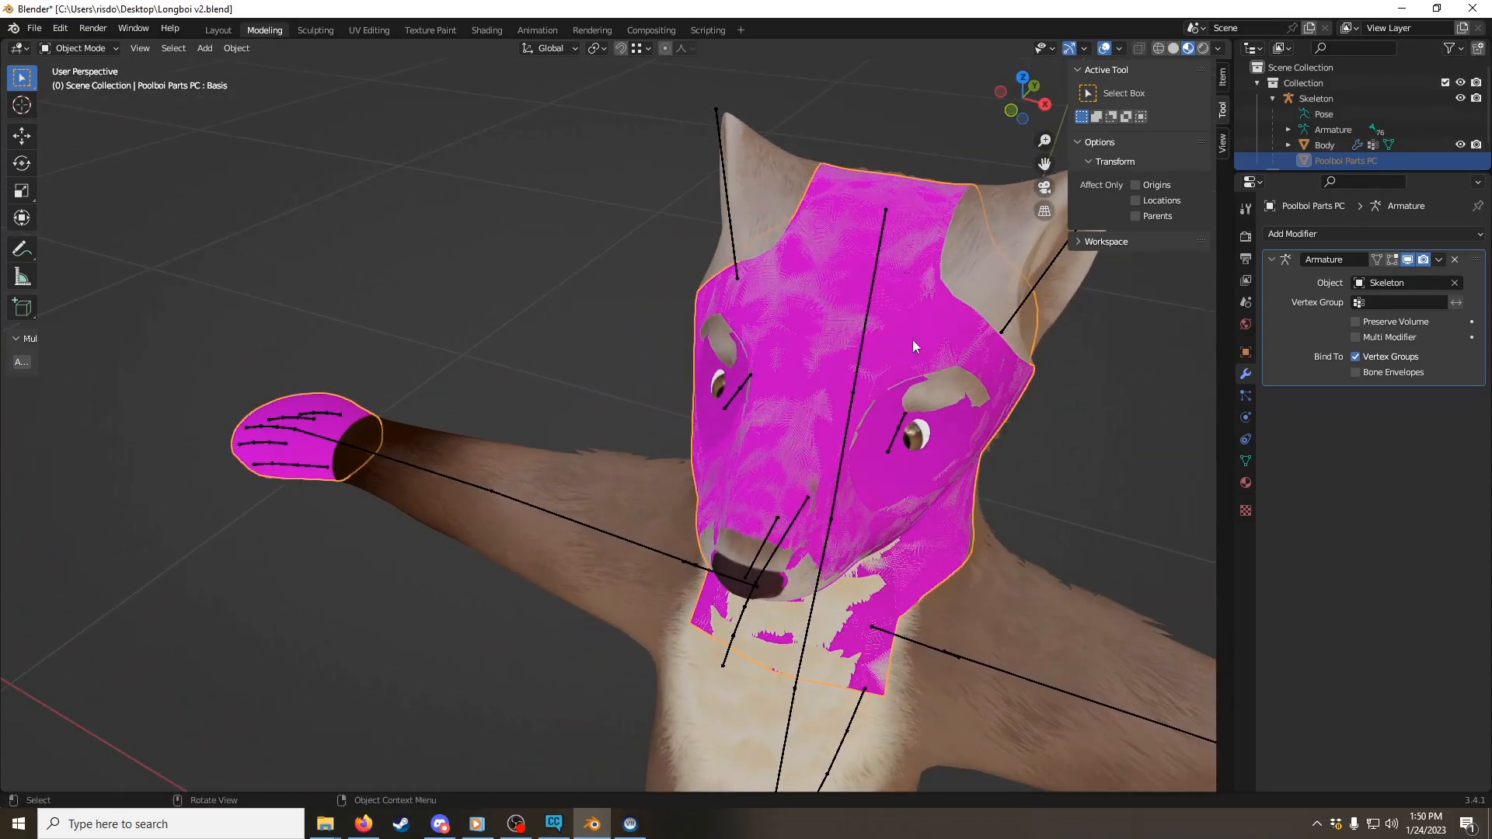
middle_click_drag(911, 337, 607, 325)
scroll(607, 325, "up", 2)
scroll(734, 295, "down", 1)
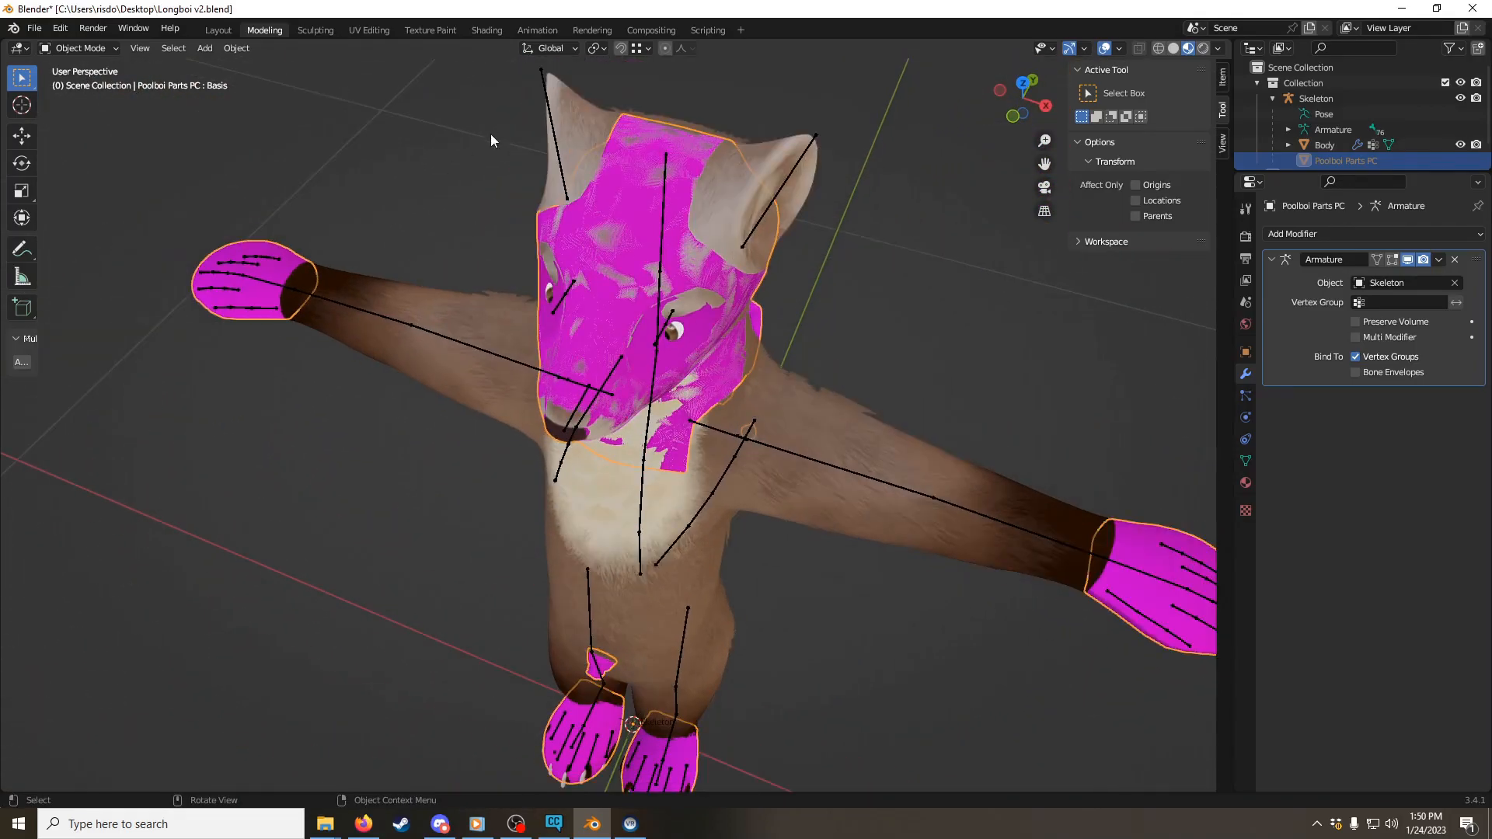
Step: Select the Body mesh and switch it to Edit Mode
left_click(582, 129)
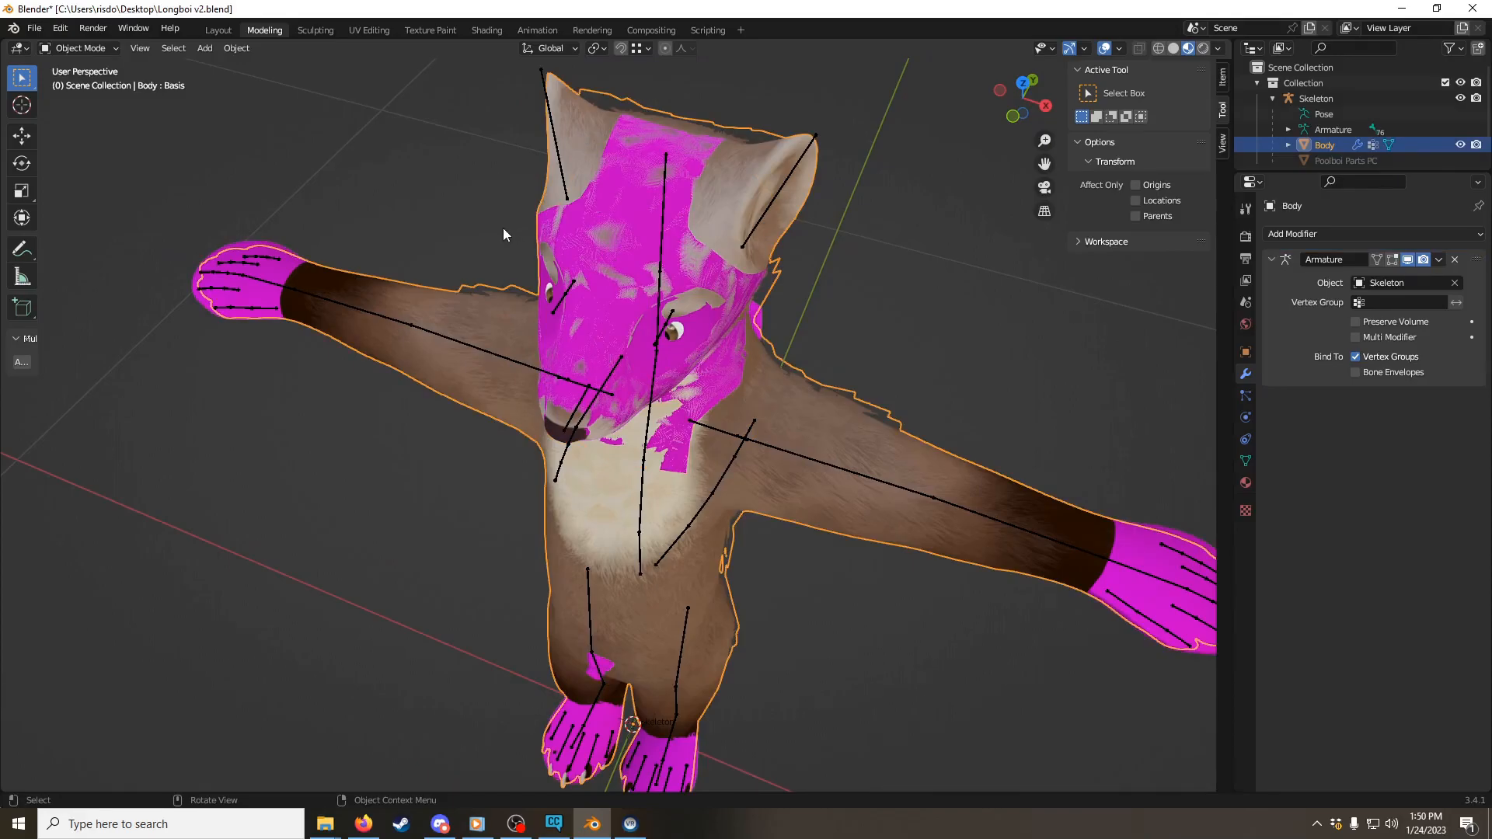
key("ctrl+Tab")
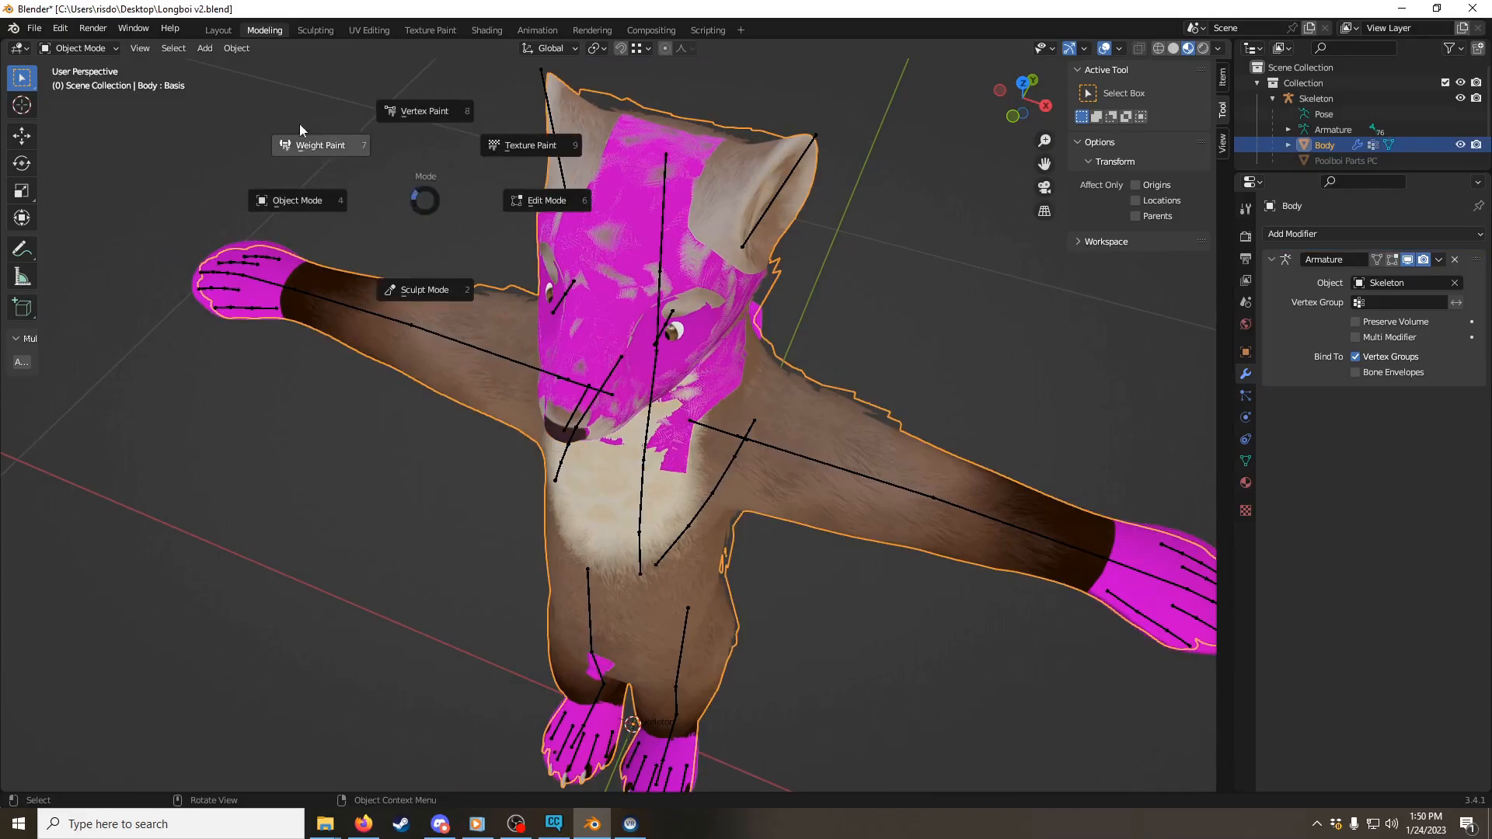
left_click(588, 205)
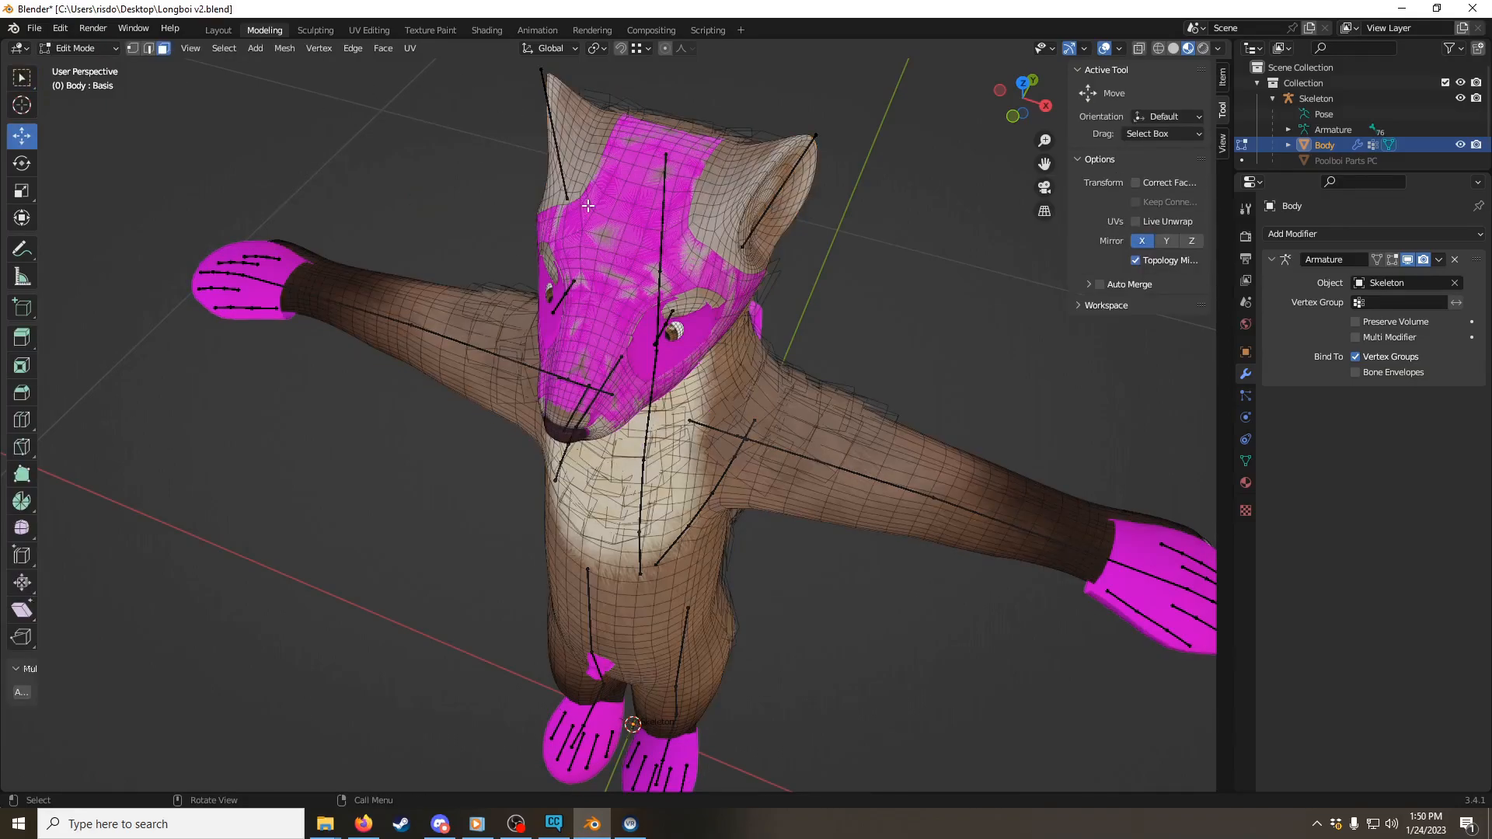
middle_click_drag(849, 296, 652, 226)
middle_click_drag(467, 219, 639, 268)
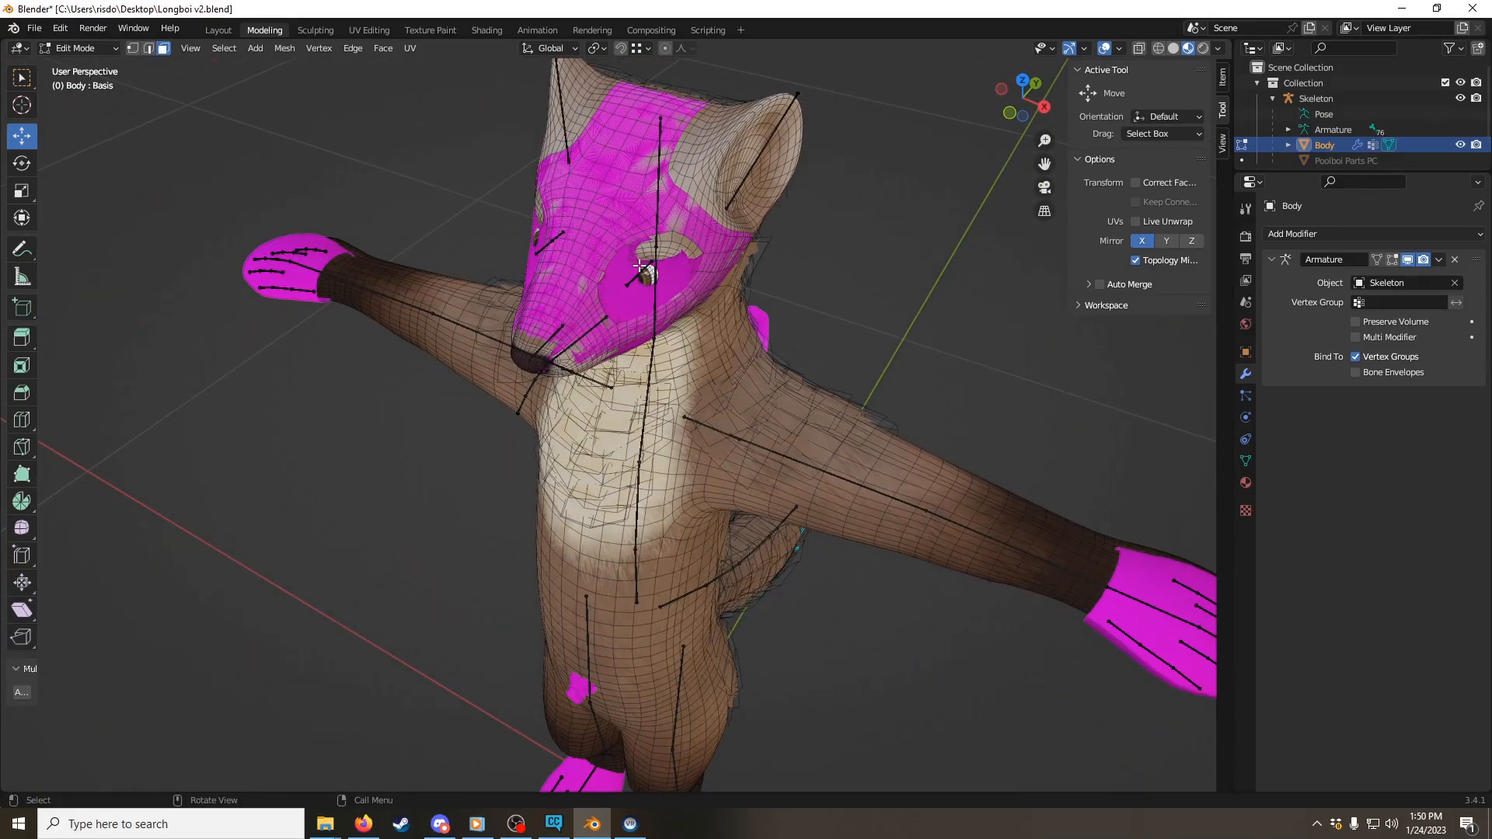
scroll(646, 257, "up", 2)
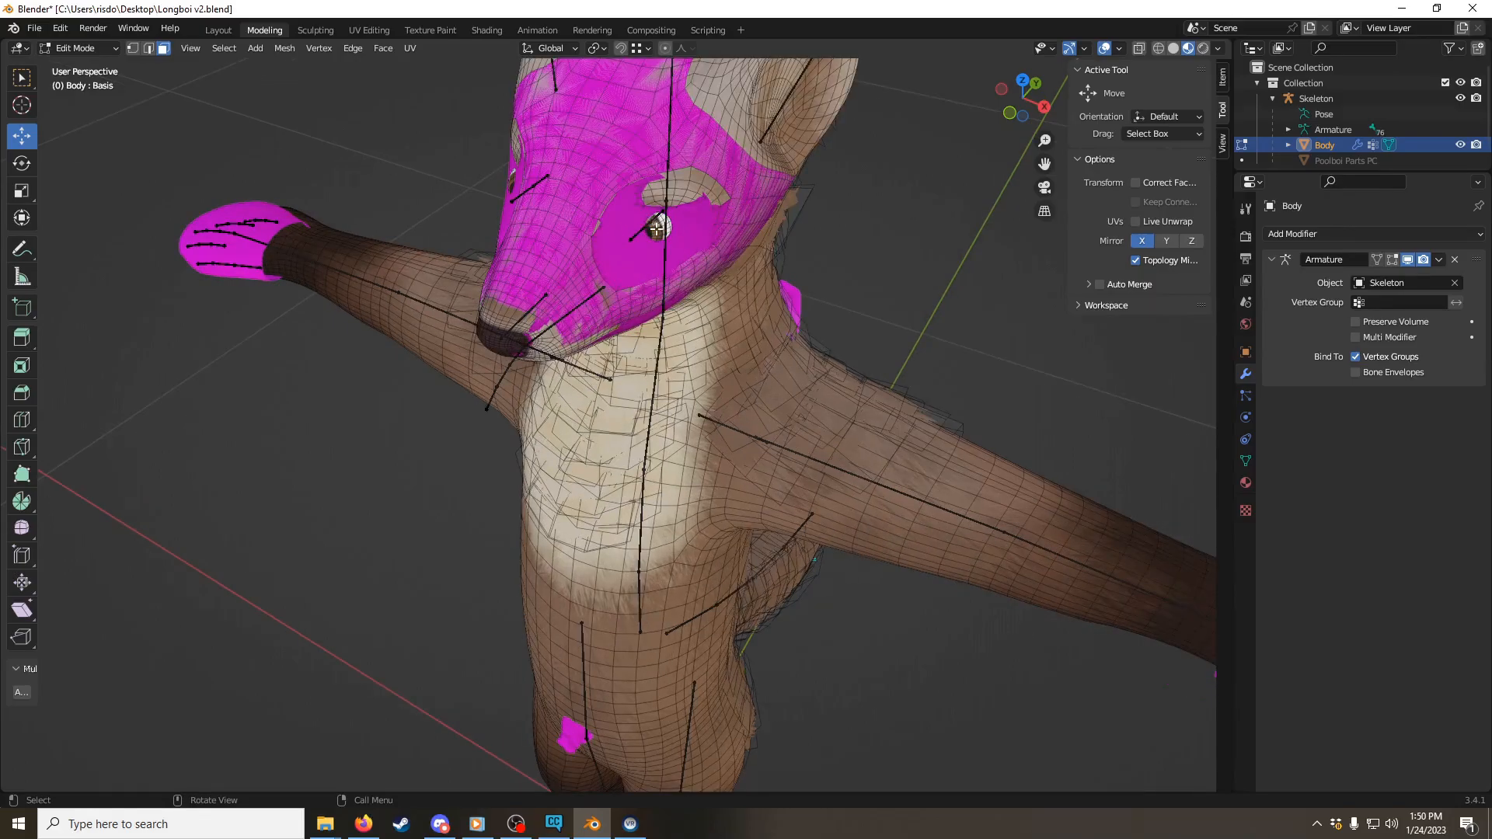
Step: Select individual fur-tuft pieces on the Body mesh's head and neck as linked geometry
key("l")
middle_click_drag(655, 217, 683, 196)
key("l")
middle_click_drag(838, 180, 686, 280)
middle_click_drag(538, 175, 497, 220)
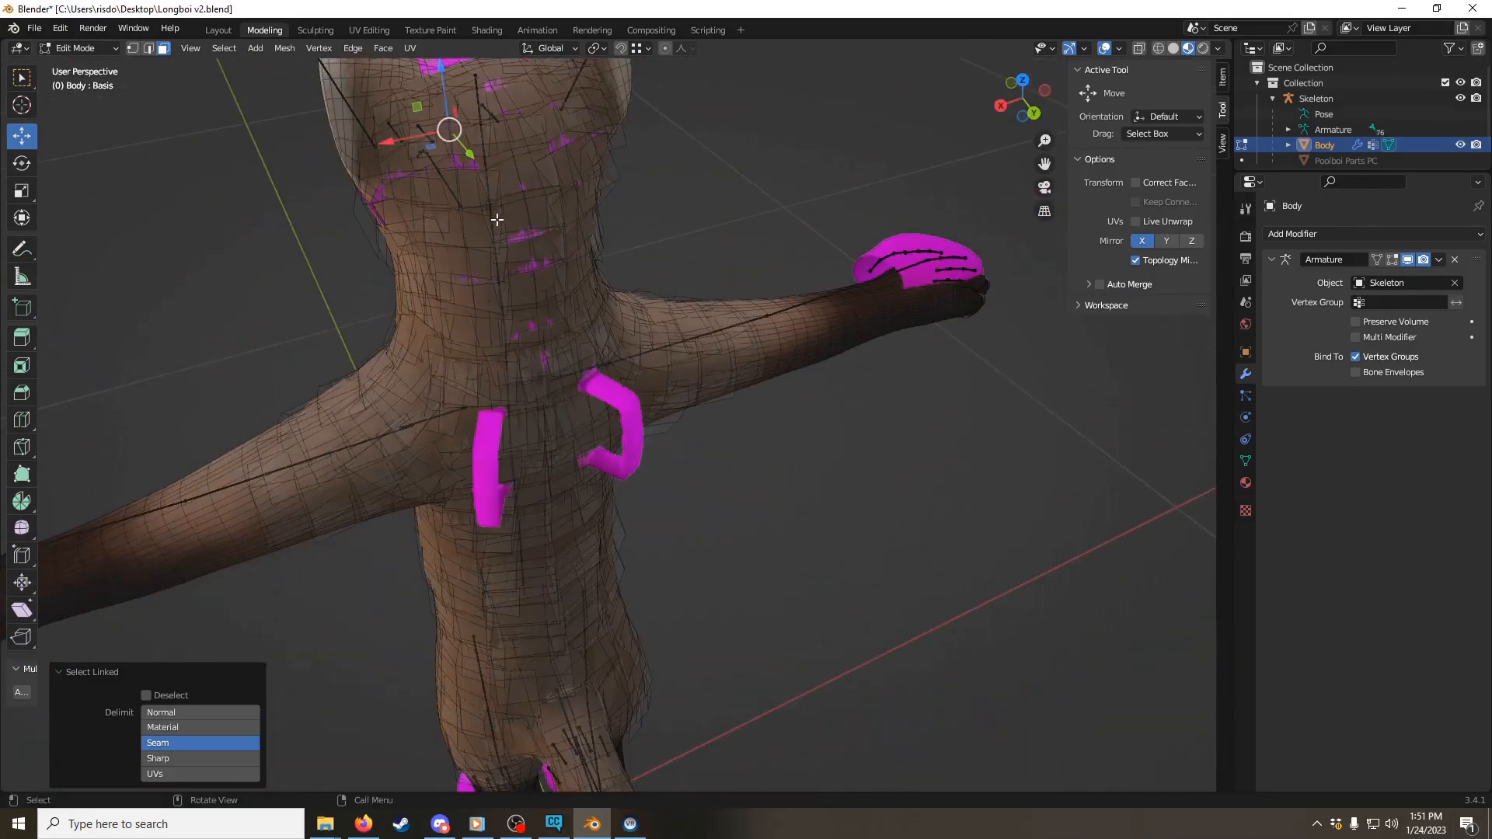
key("l")
key("l")
key("l")
key("l")
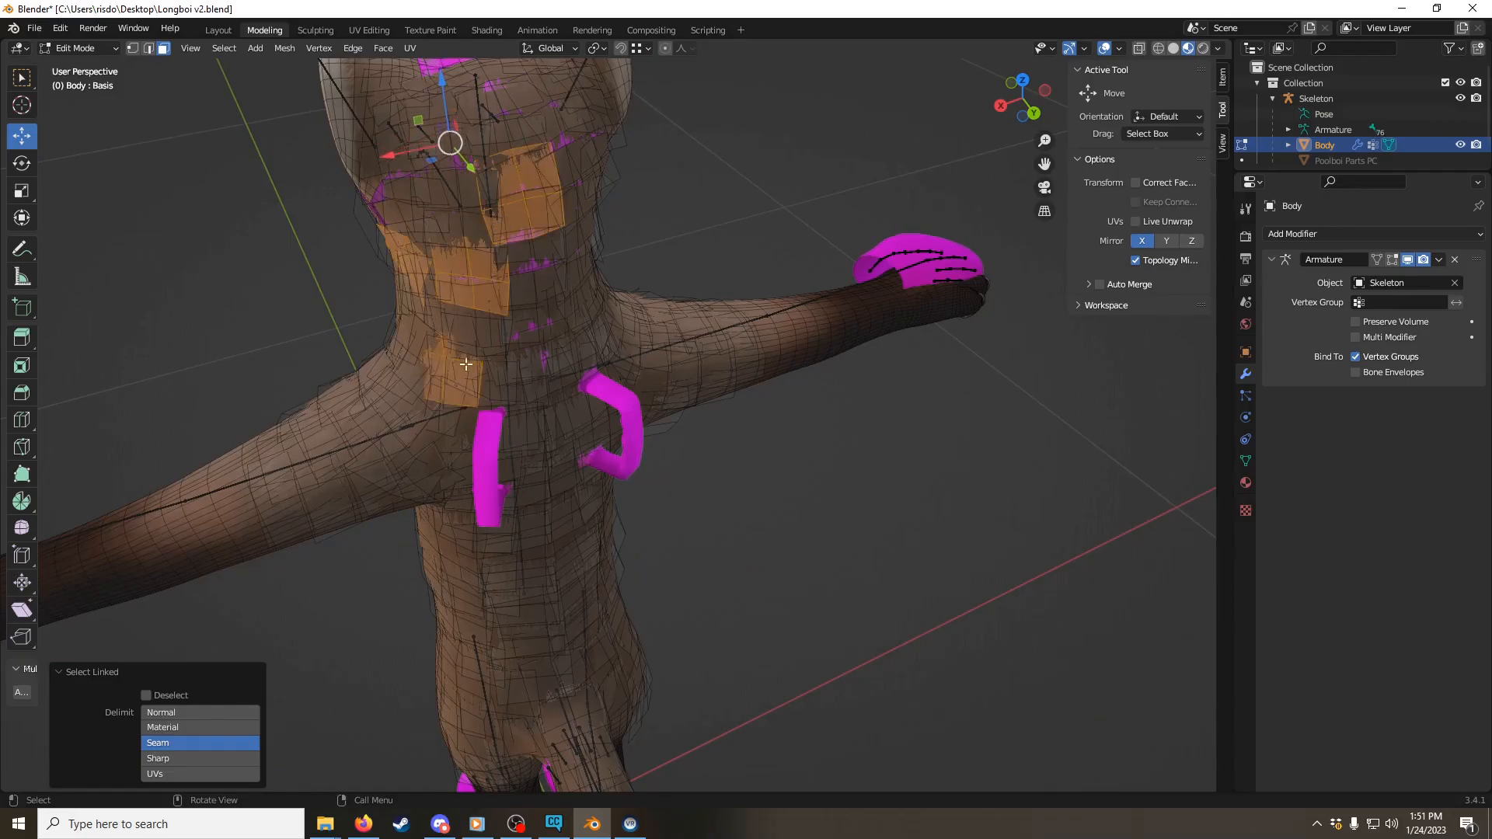
key("l")
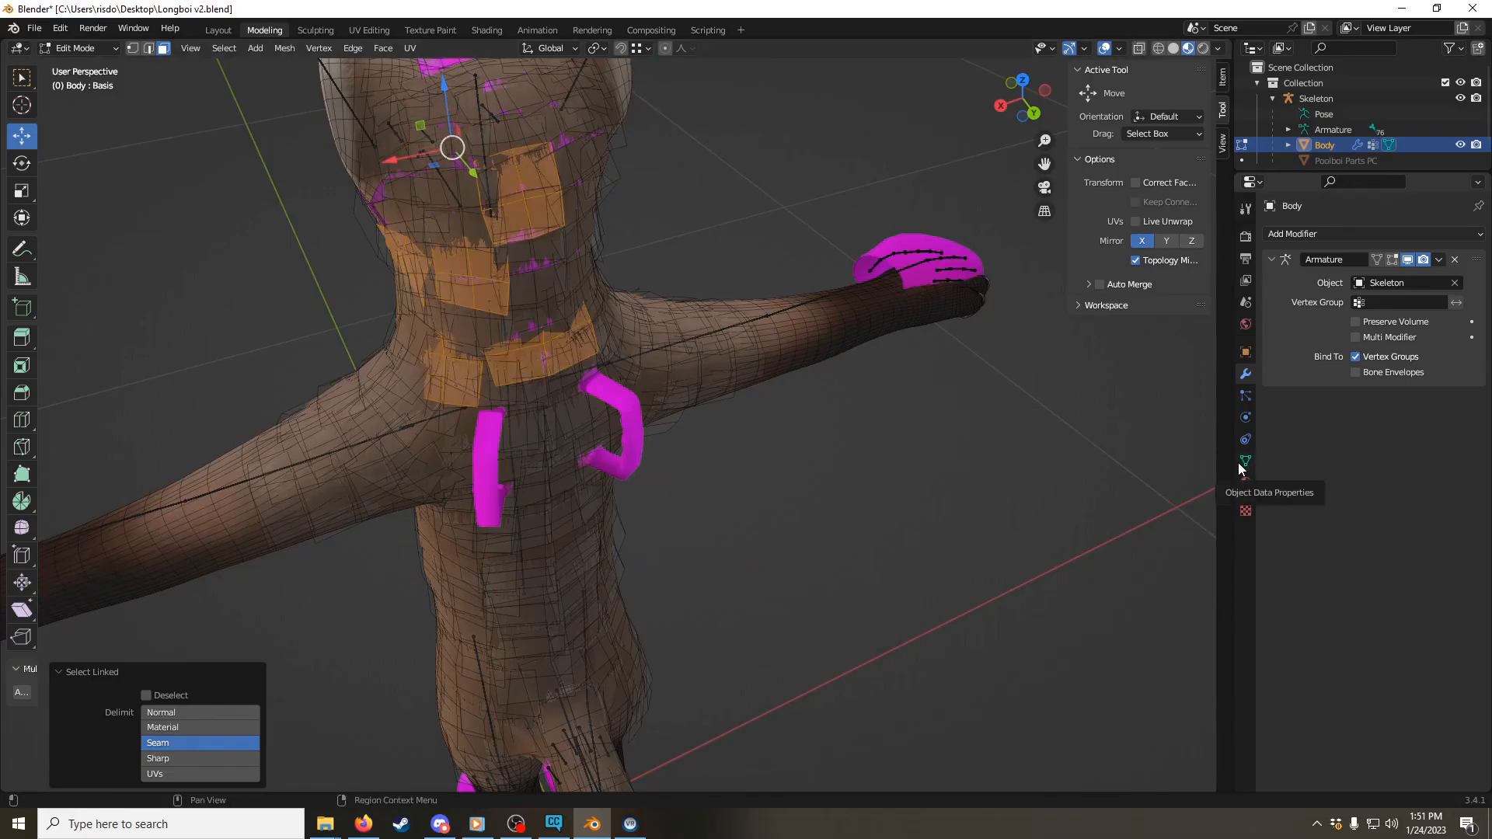
Step: Select all Body geometry that uses the Marten_FurTufts material and delete its vertices
left_click(1244, 482)
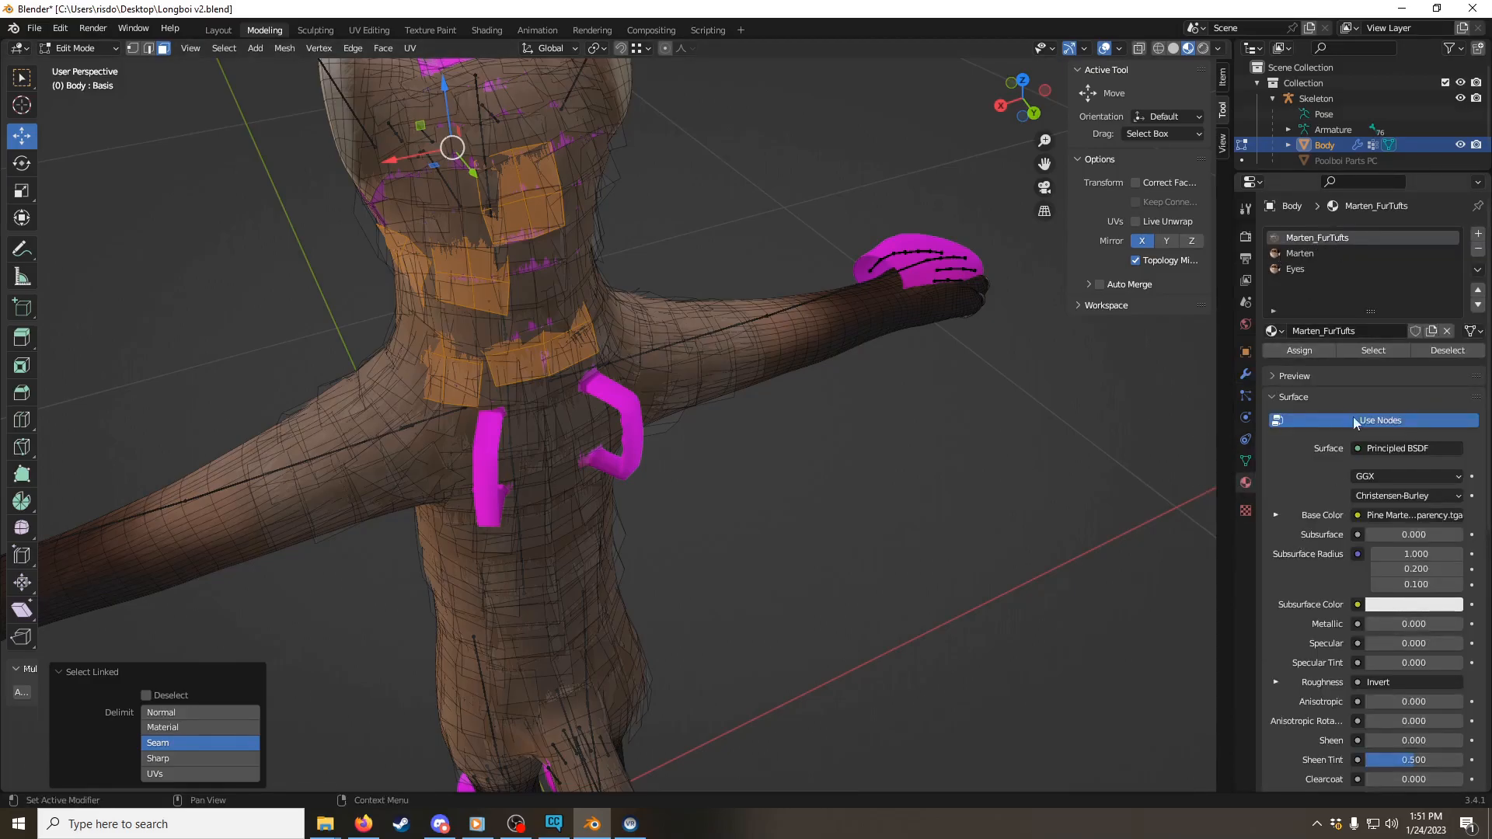
left_click(1355, 352)
middle_click_drag(591, 373, 561, 344)
key("x")
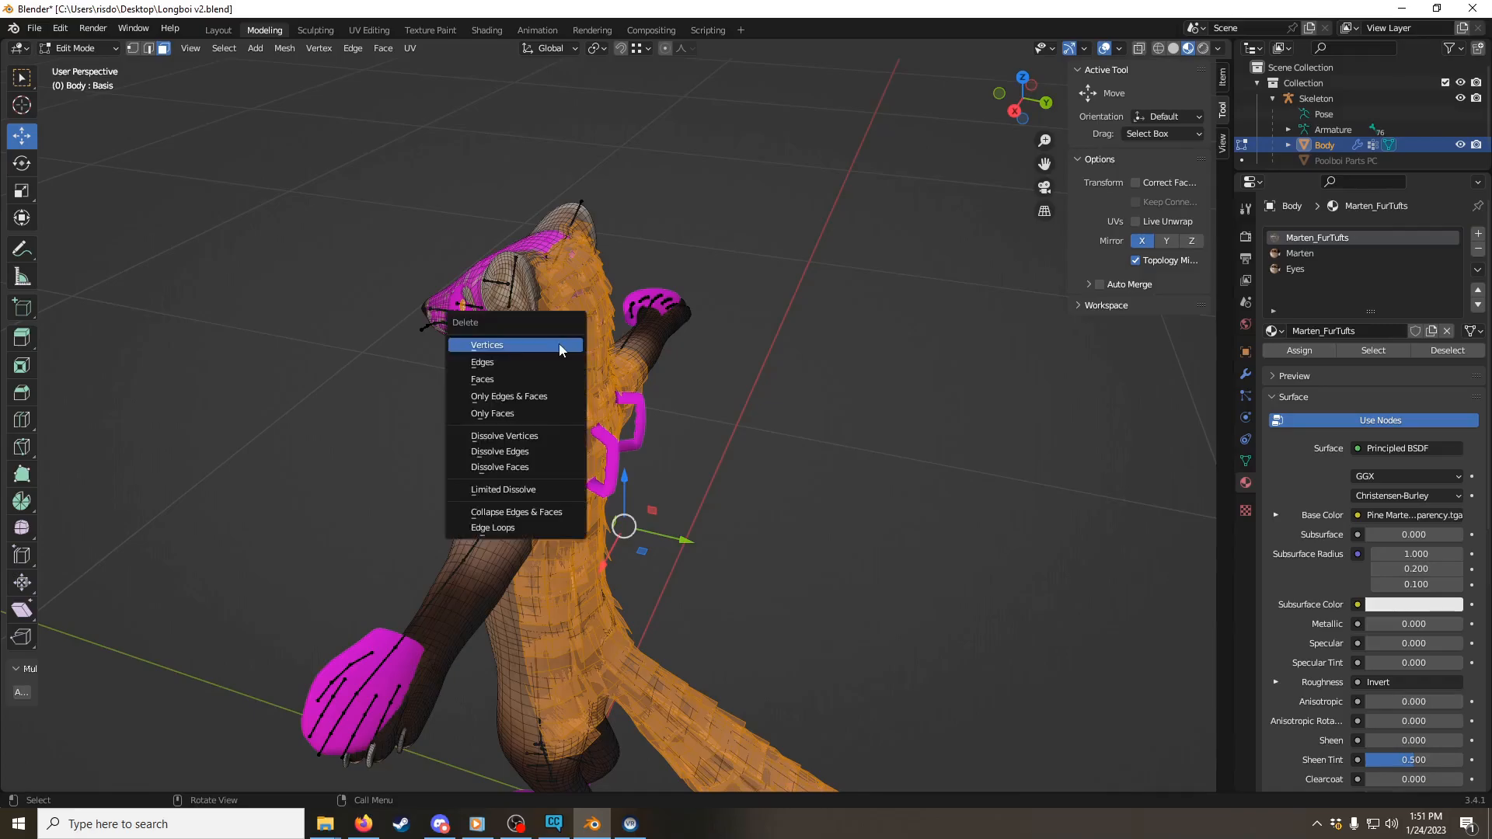
left_click(558, 348)
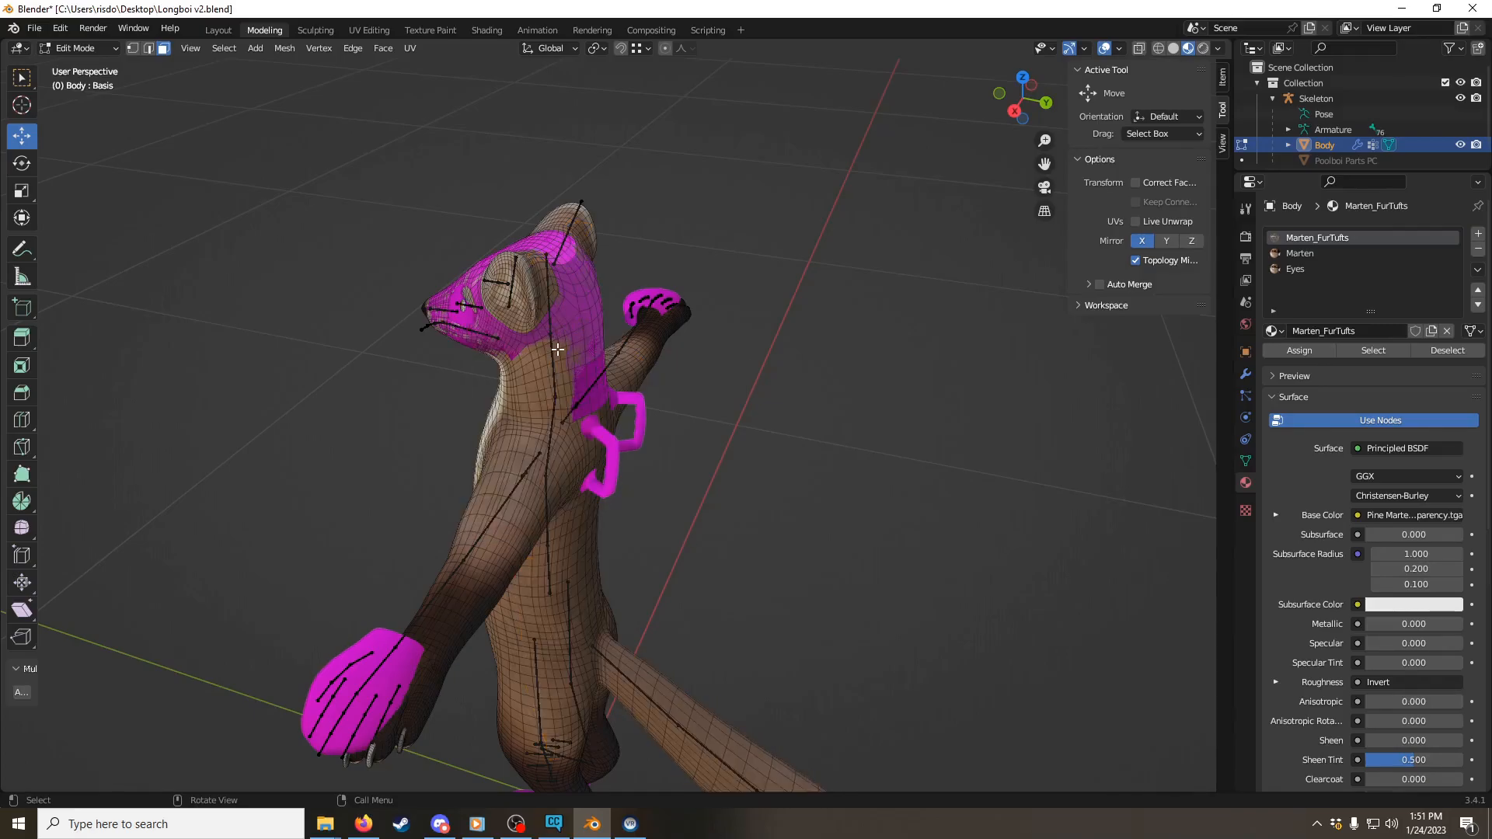
Step: Select both eyeballs of the Body mesh as linked geometry and delete their faces
scroll(477, 360, "up", 3)
middle_click_drag(407, 331, 543, 325)
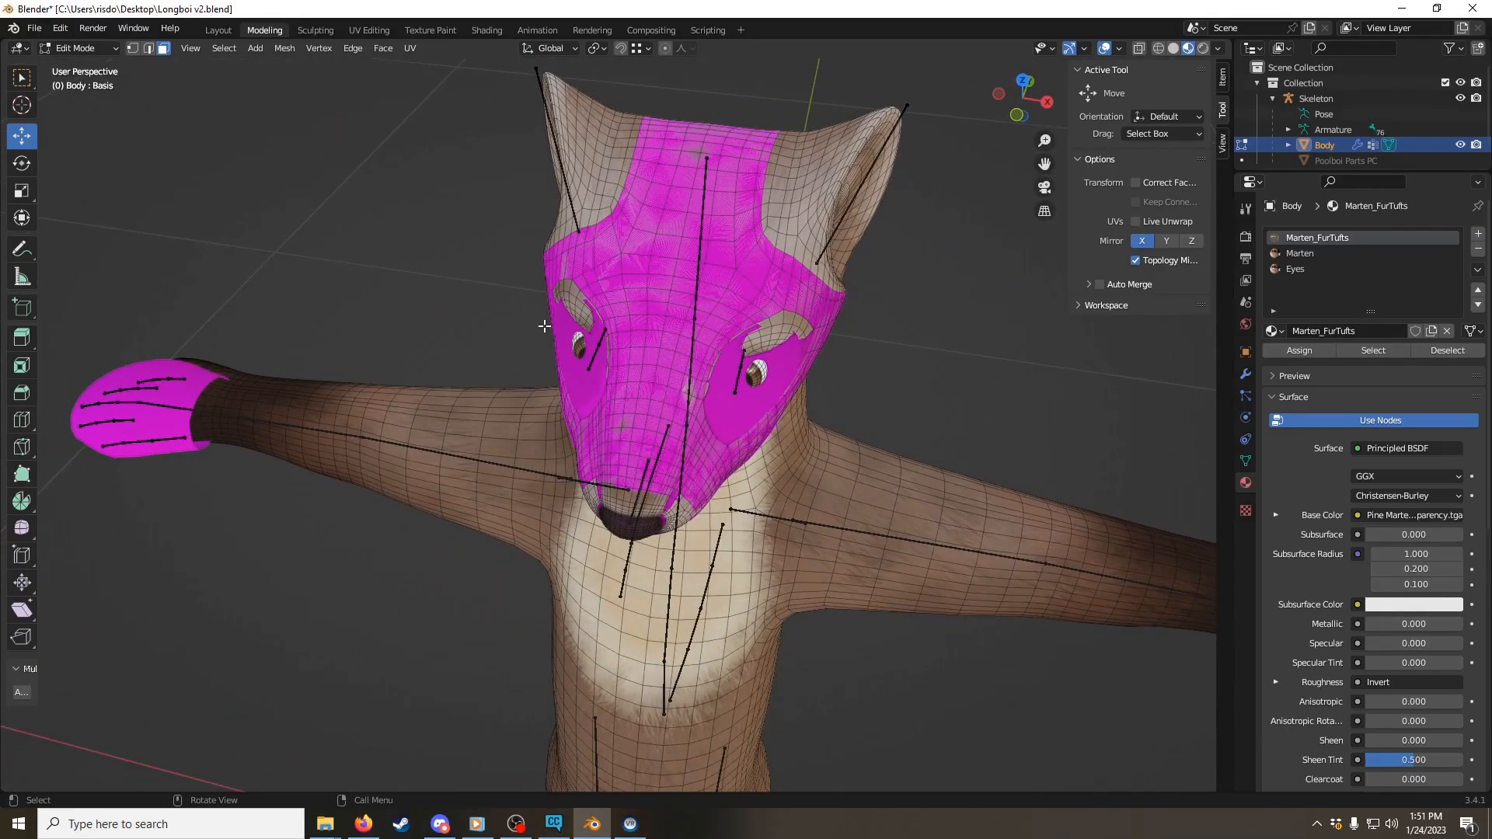
left_click(758, 372)
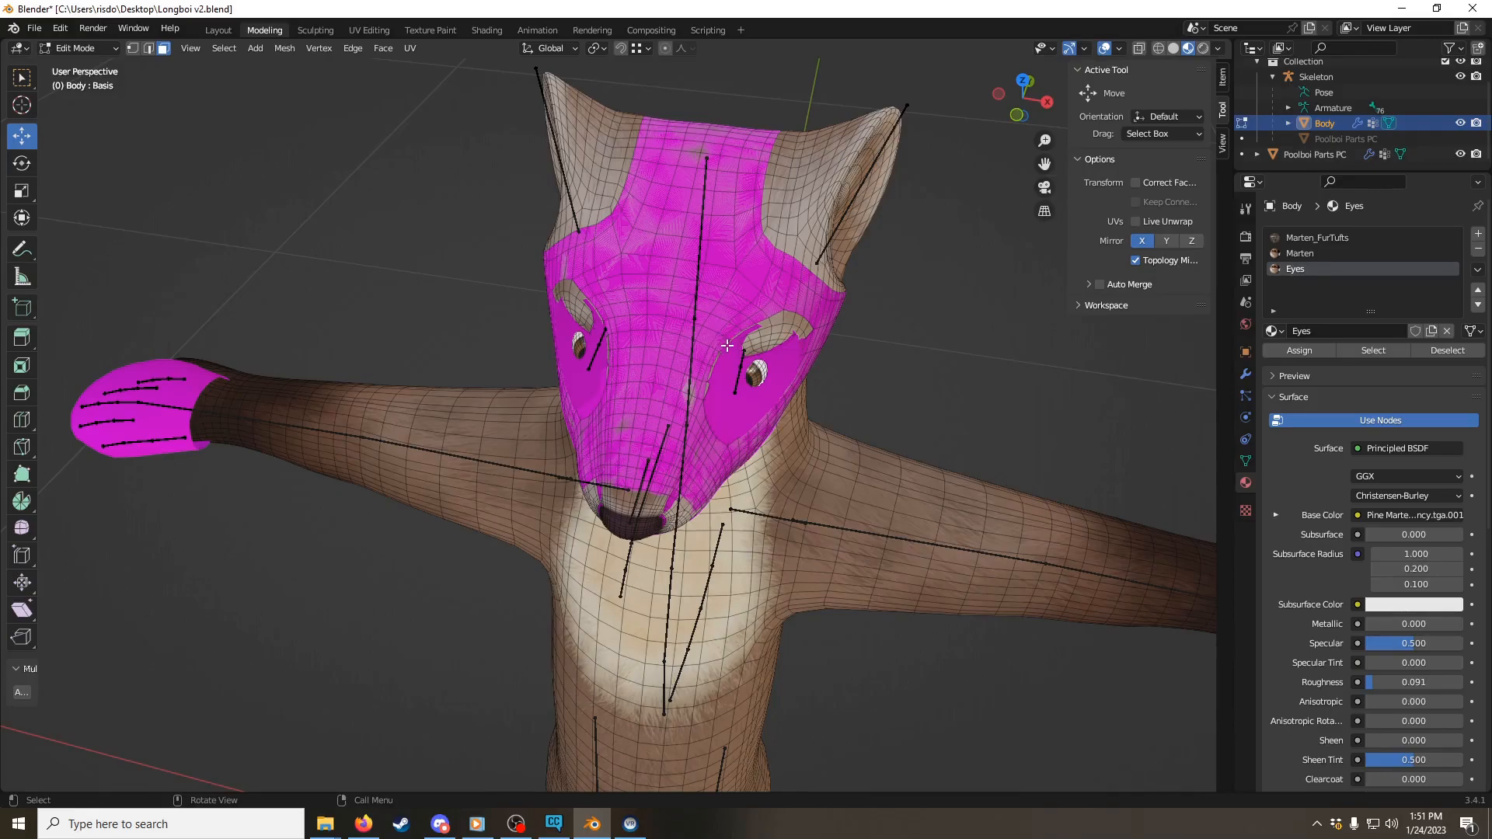
key("l")
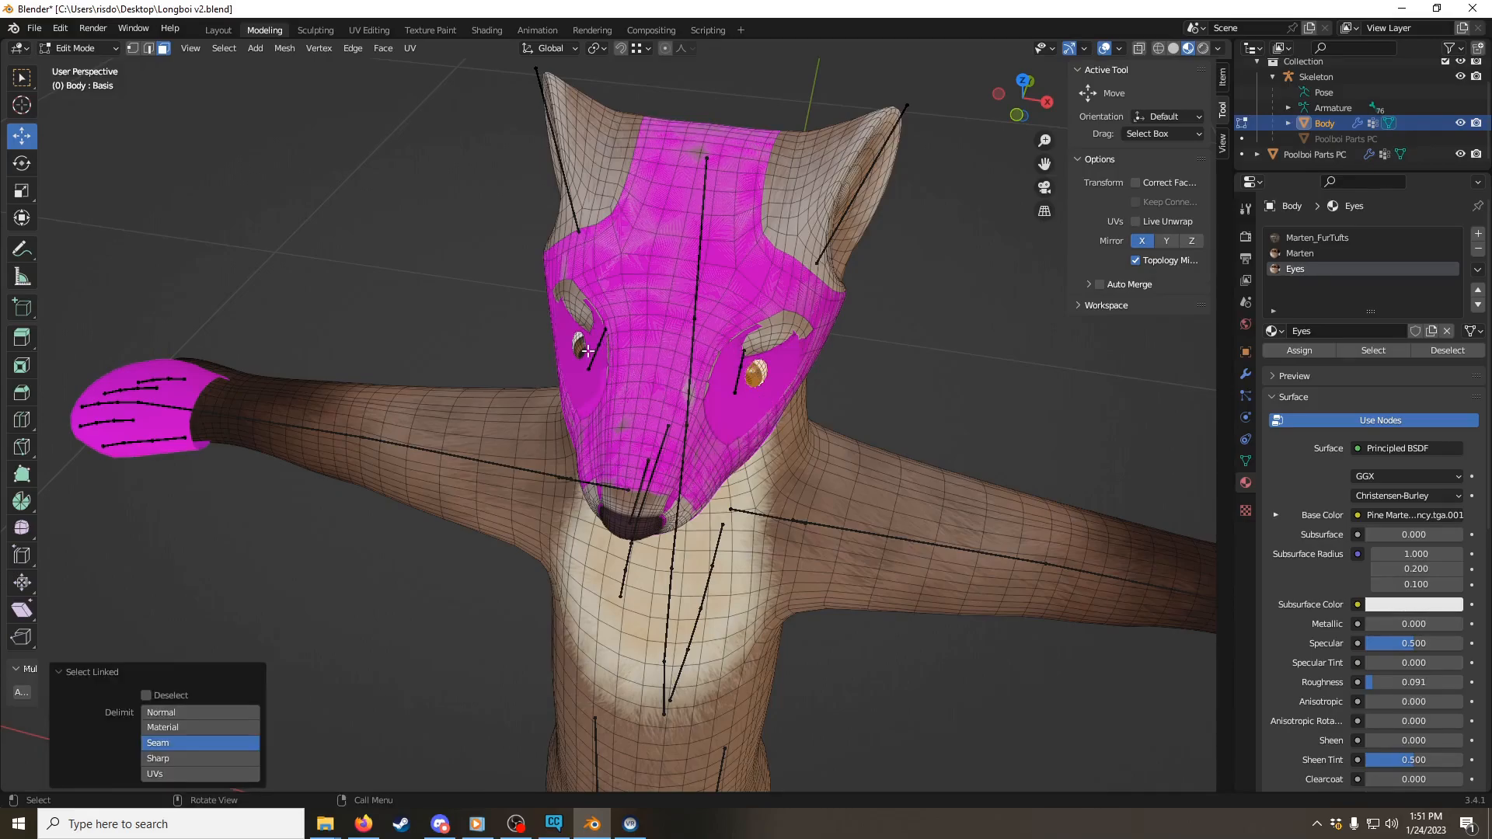
key("l")
right_click(575, 348)
key("Escape")
right_click(581, 351)
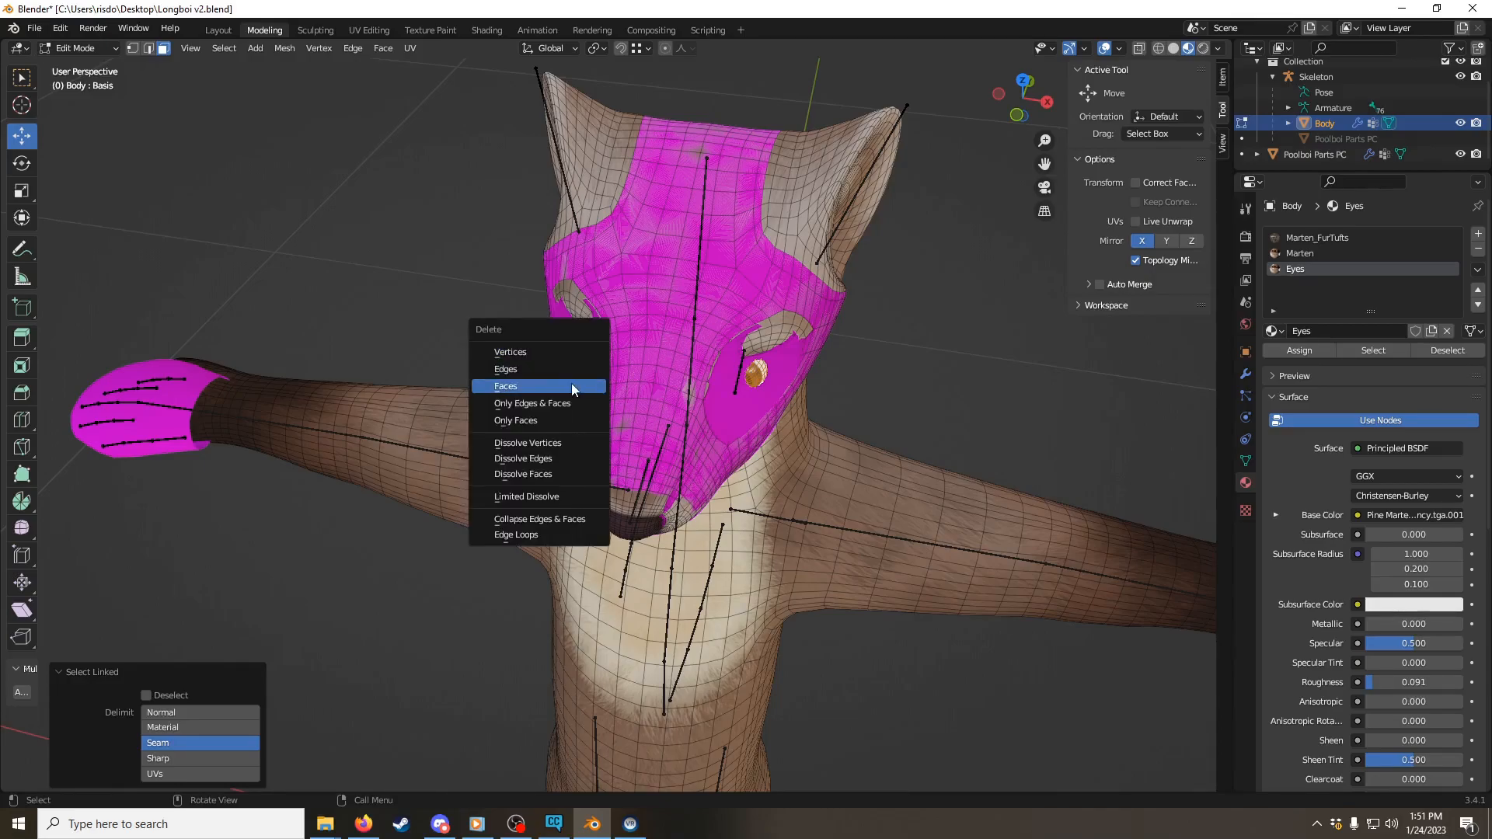
left_click(571, 384)
Step: Examine the back of the head and ears to find where the body skin overlaps the Poolboi mask
middle_click_drag(885, 280, 630, 358)
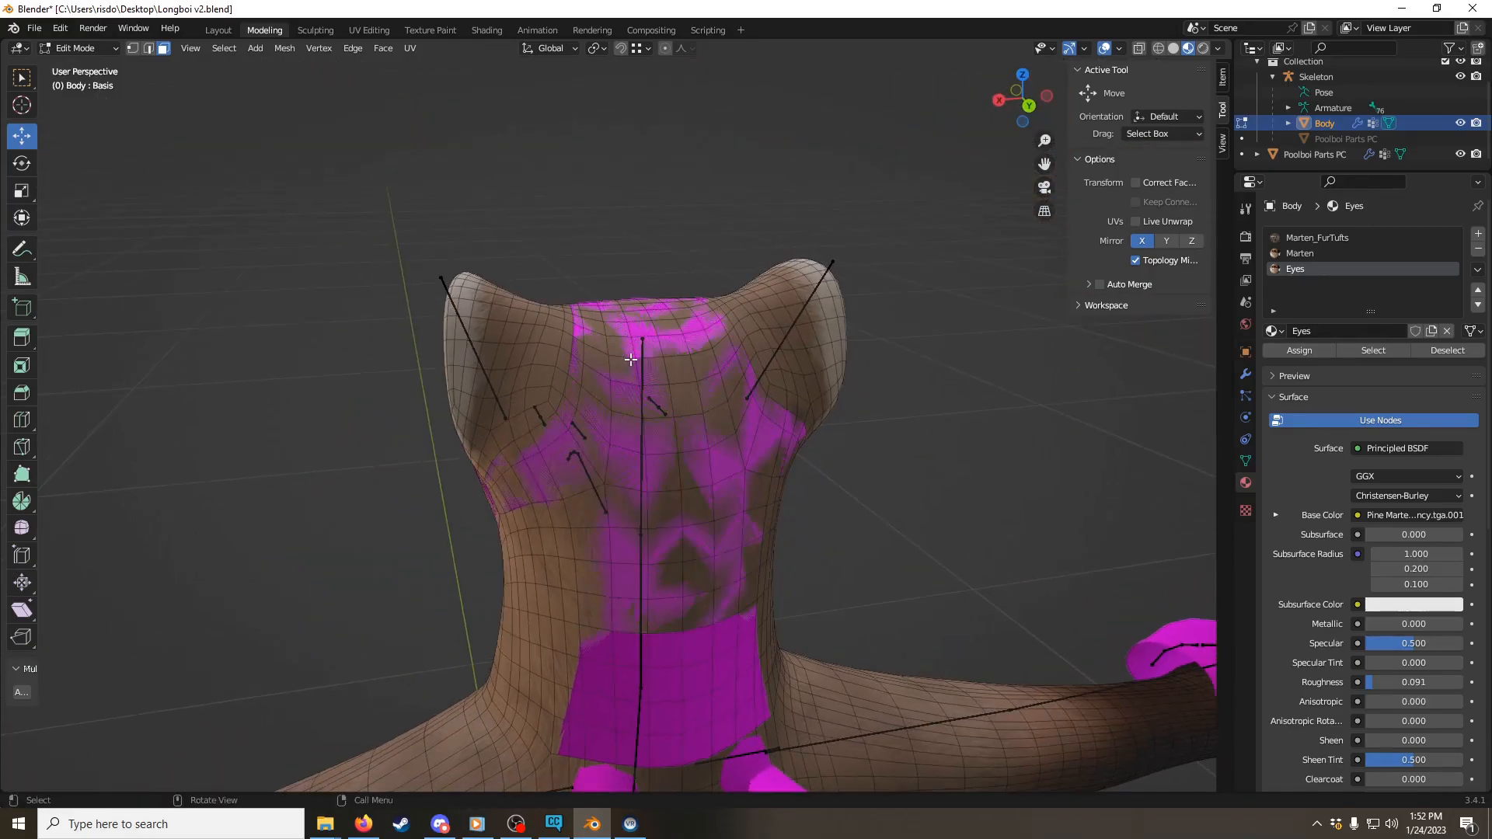
left_click(570, 403)
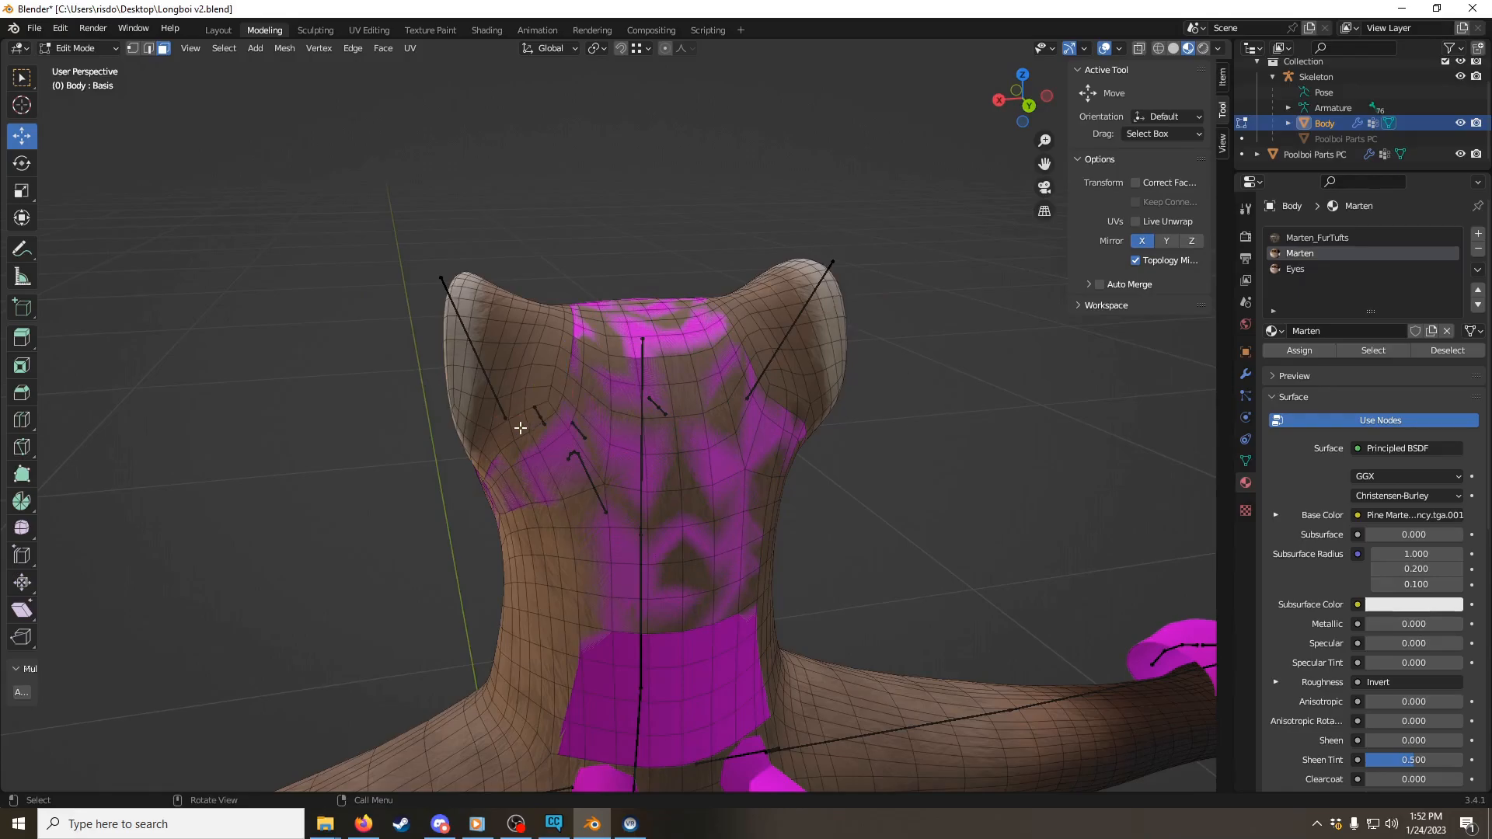
scroll(519, 412, "up", 3)
middle_click_drag(583, 352, 666, 357)
scroll(692, 426, "down", 3)
scroll(647, 345, "up", 2)
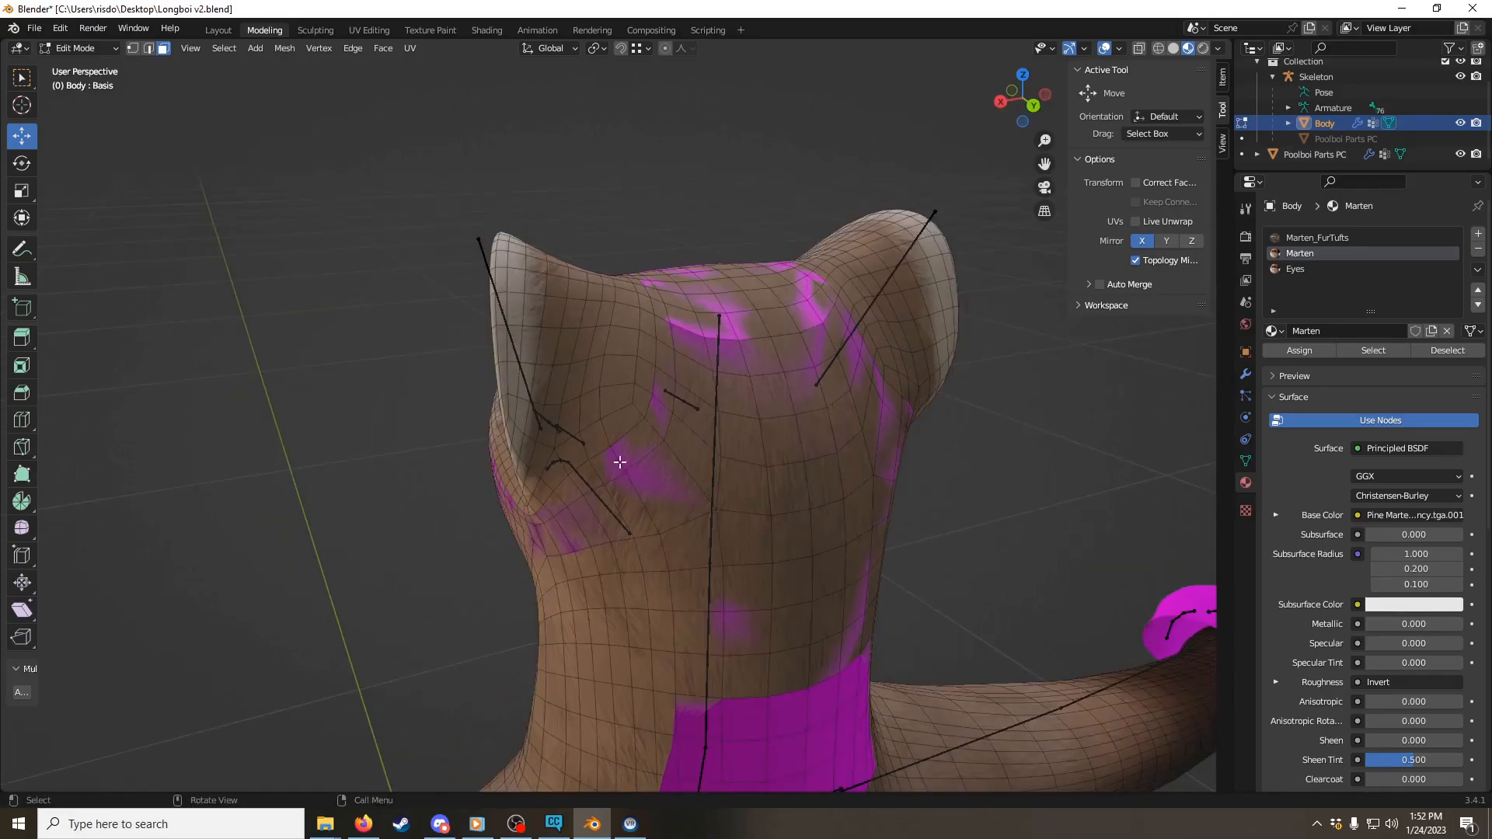
middle_click_drag(661, 312, 629, 339)
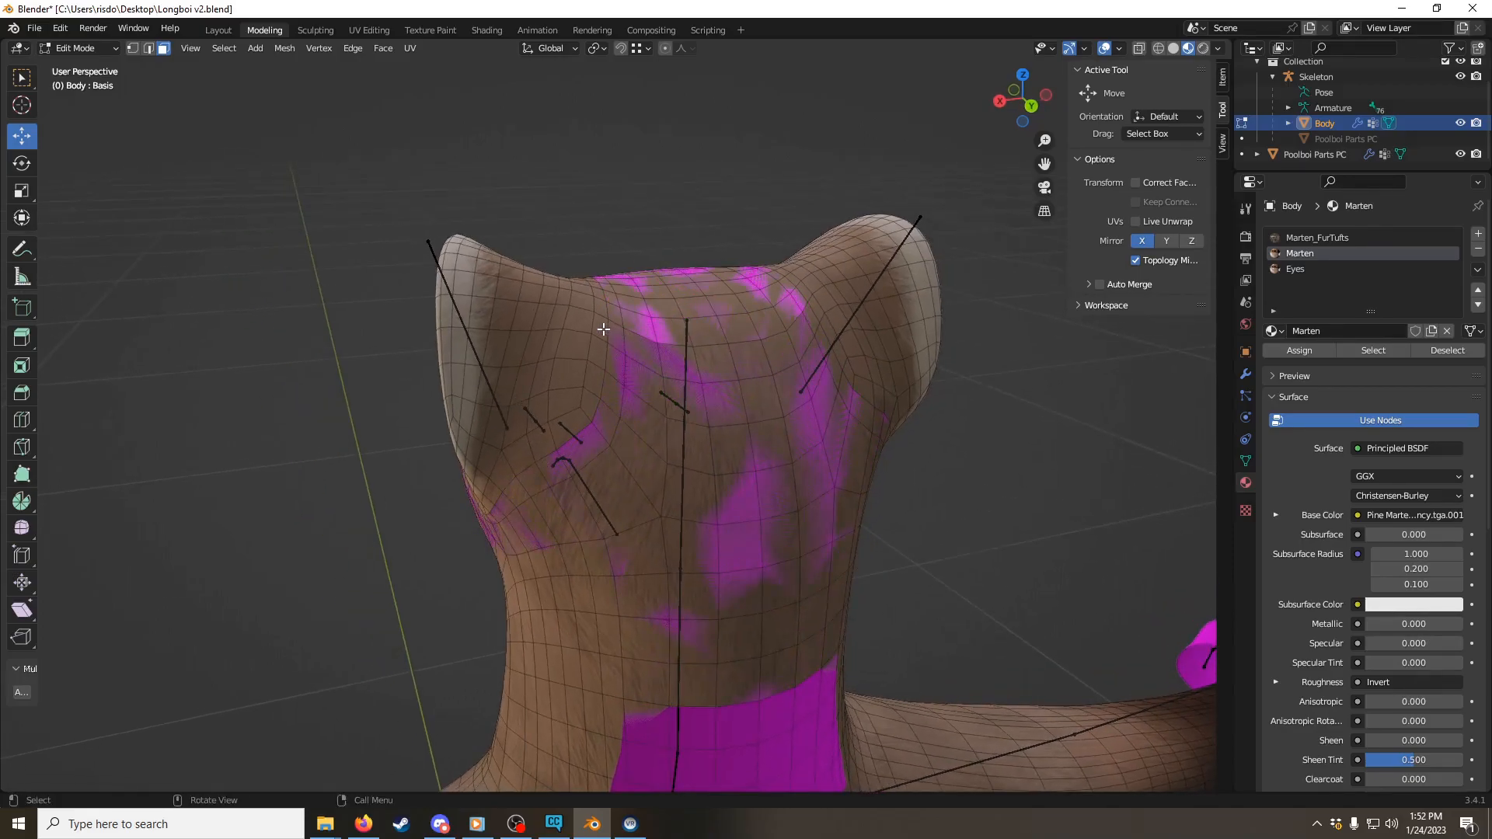
Step: Select the loop of Body faces around the base of the avatar's left ear, along the edge of the mask
left_click(602, 326)
left_click(599, 325, "alt")
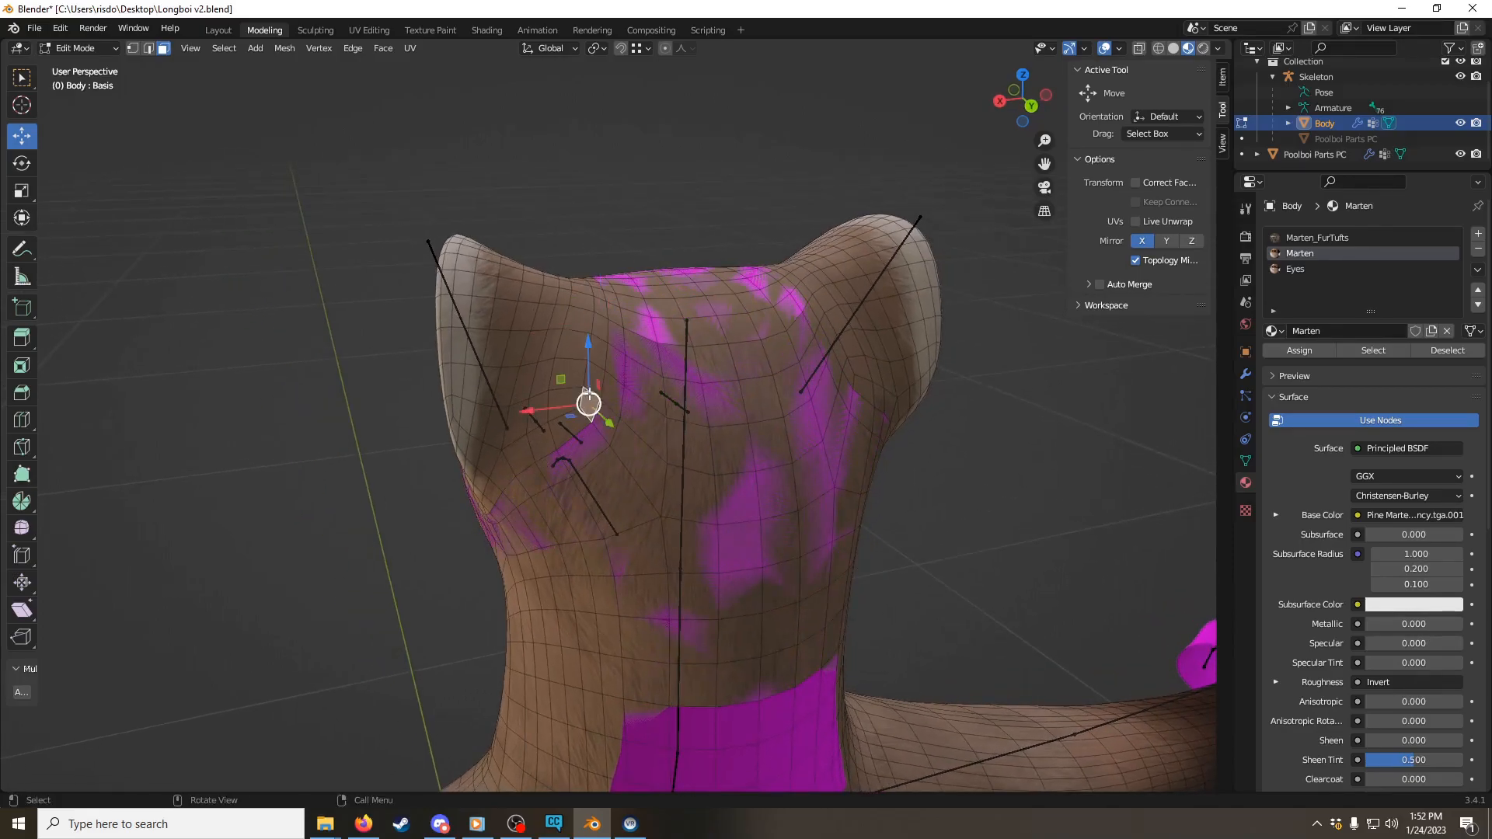
left_click(599, 325, "alt")
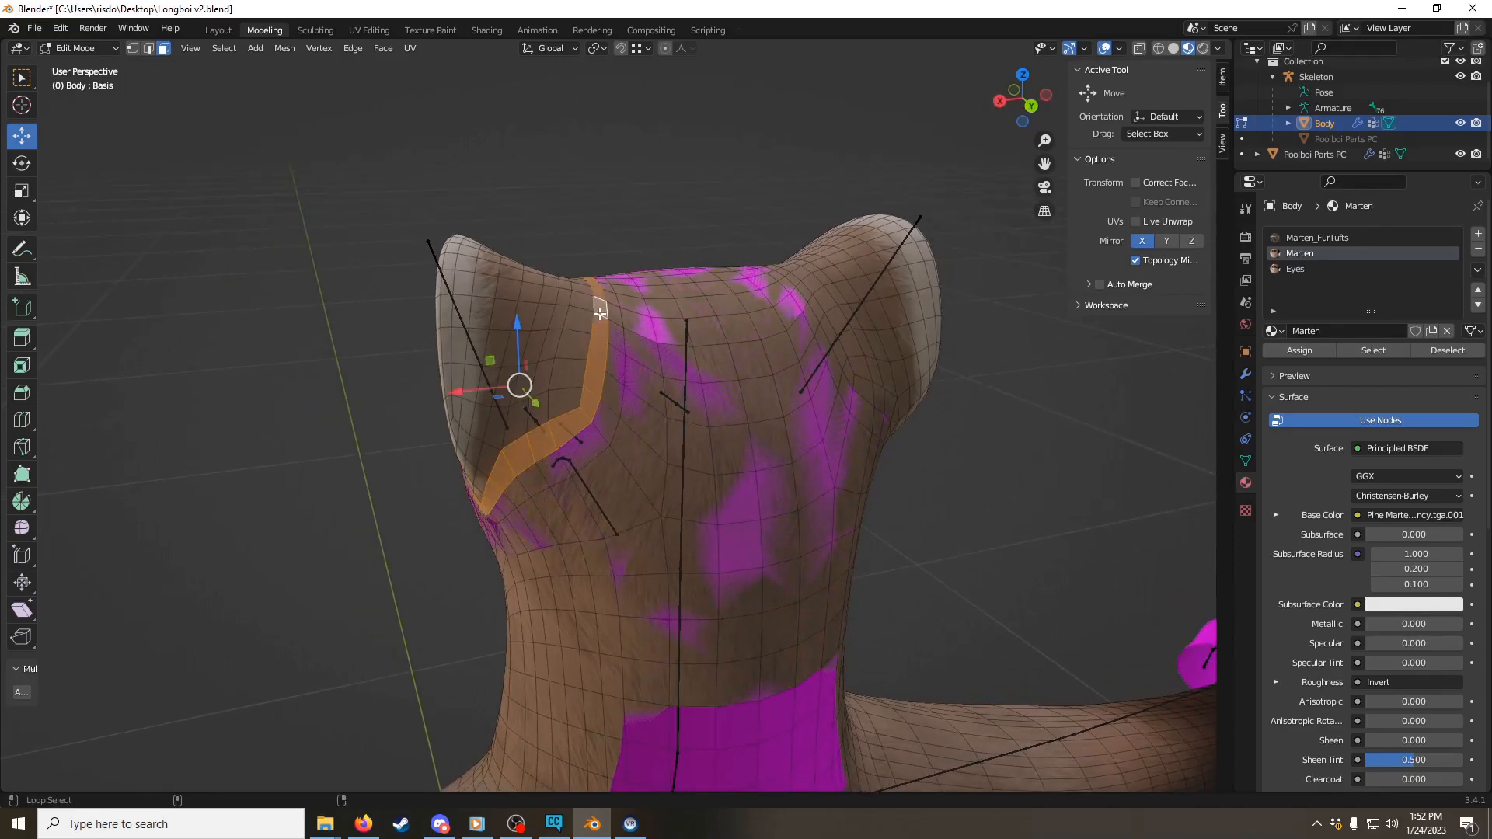
left_click(605, 363)
left_click(619, 354)
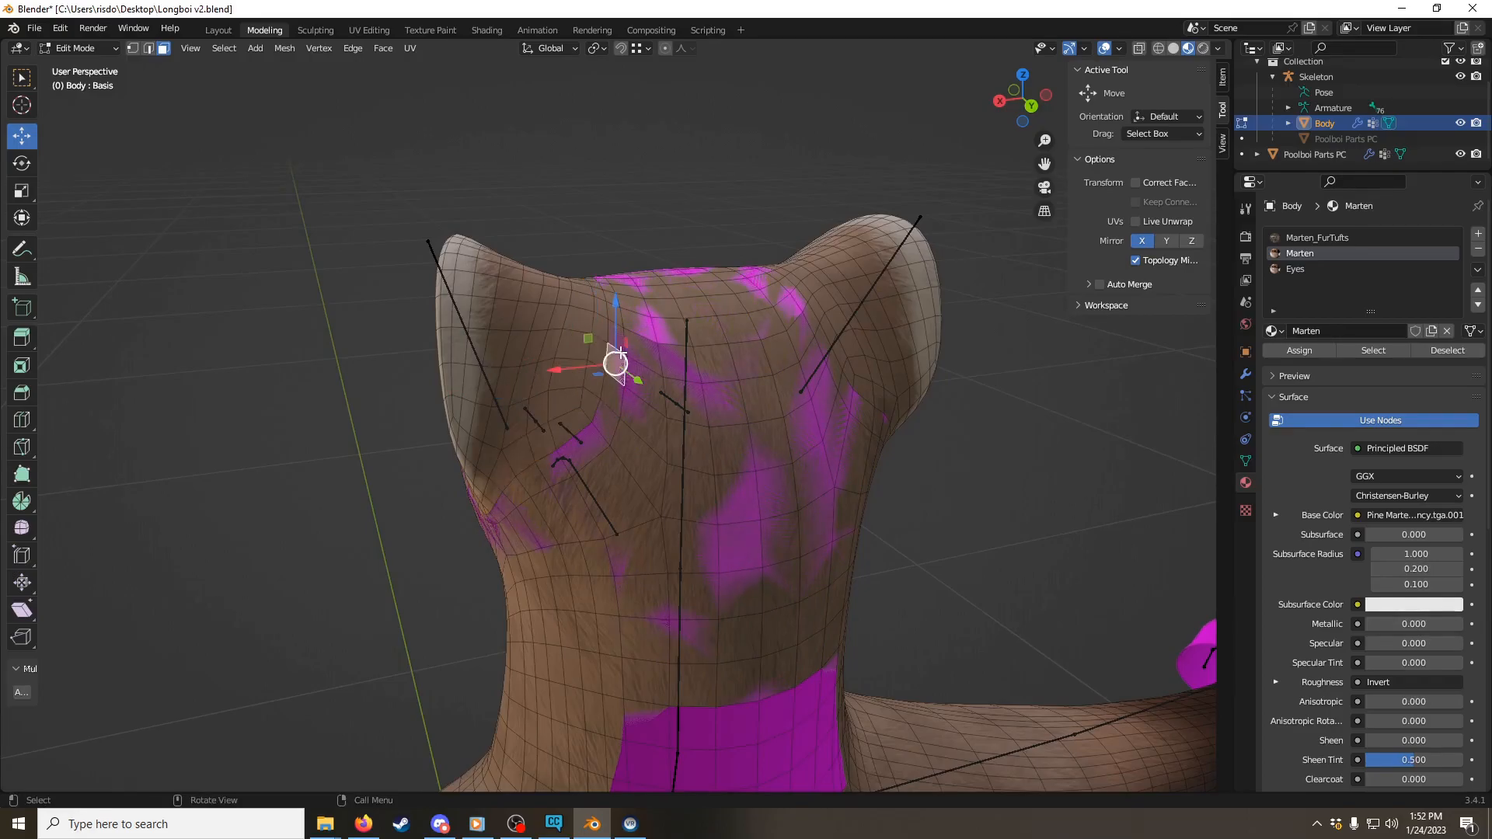
left_click(619, 416, "alt")
left_click(610, 325)
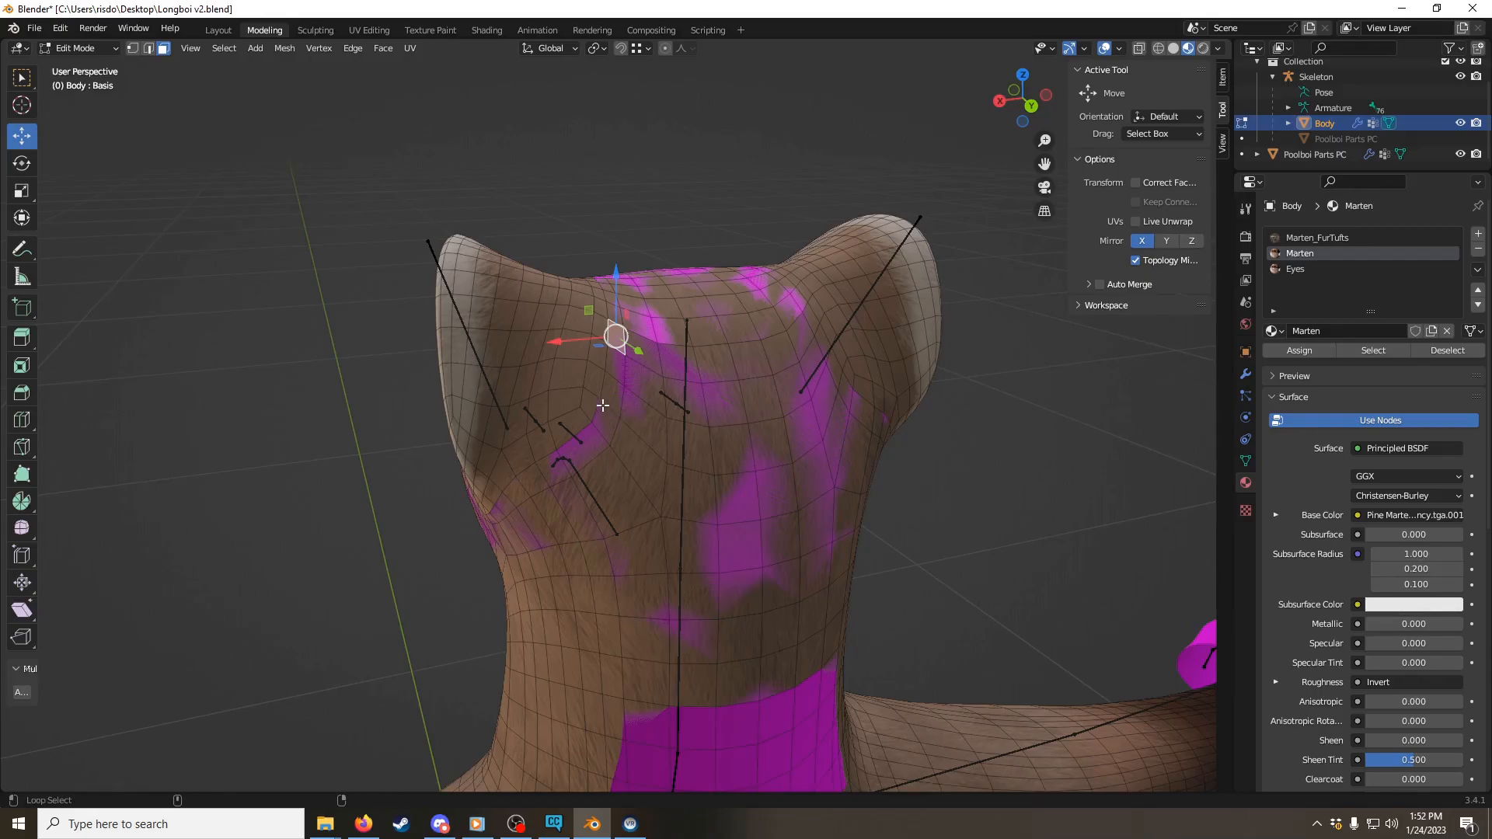
scroll(603, 404, "up", 5)
scroll(583, 337, "down", 3)
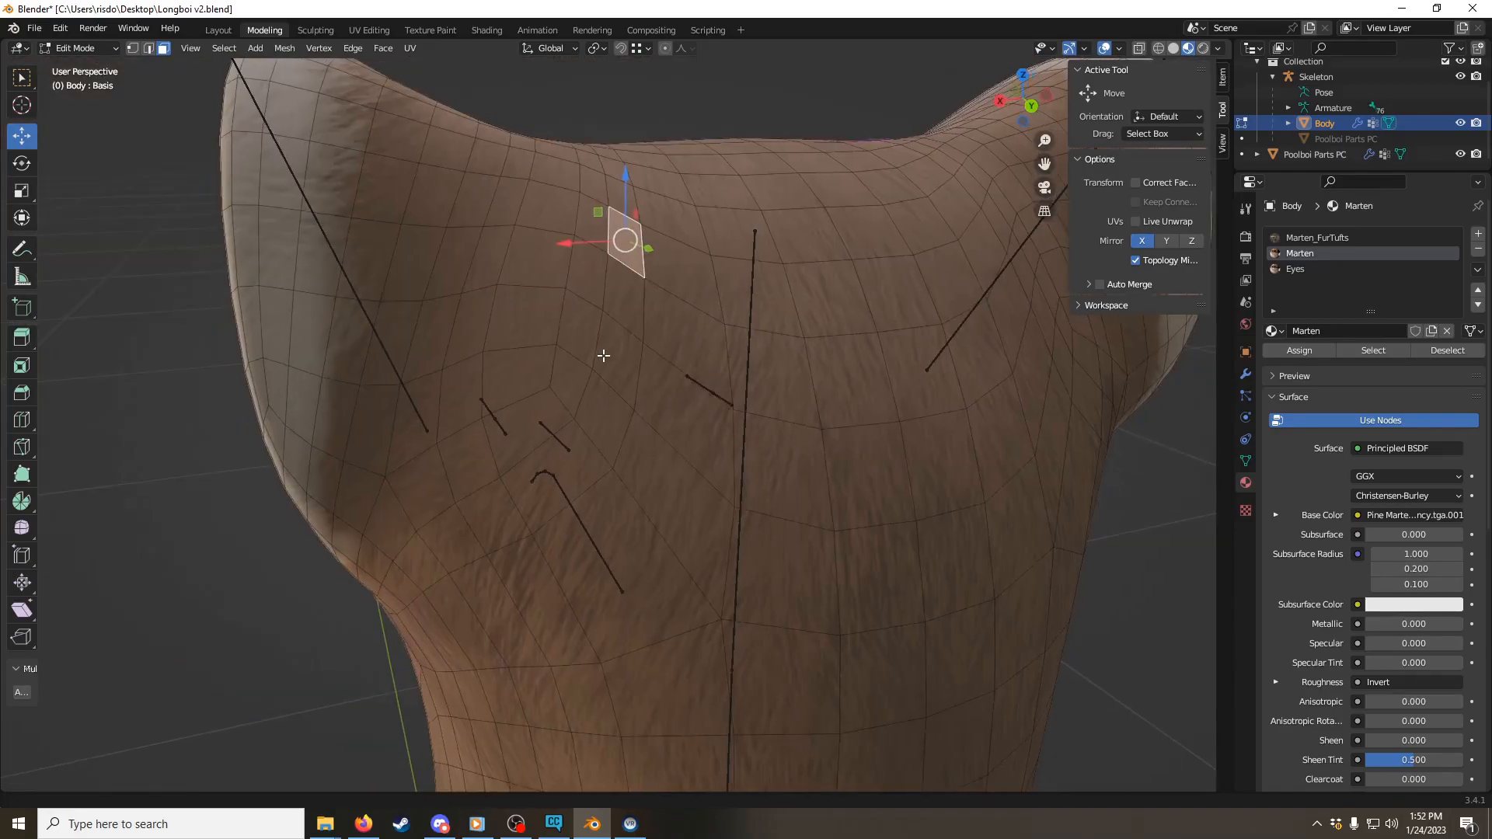
scroll(603, 357, "down", 1)
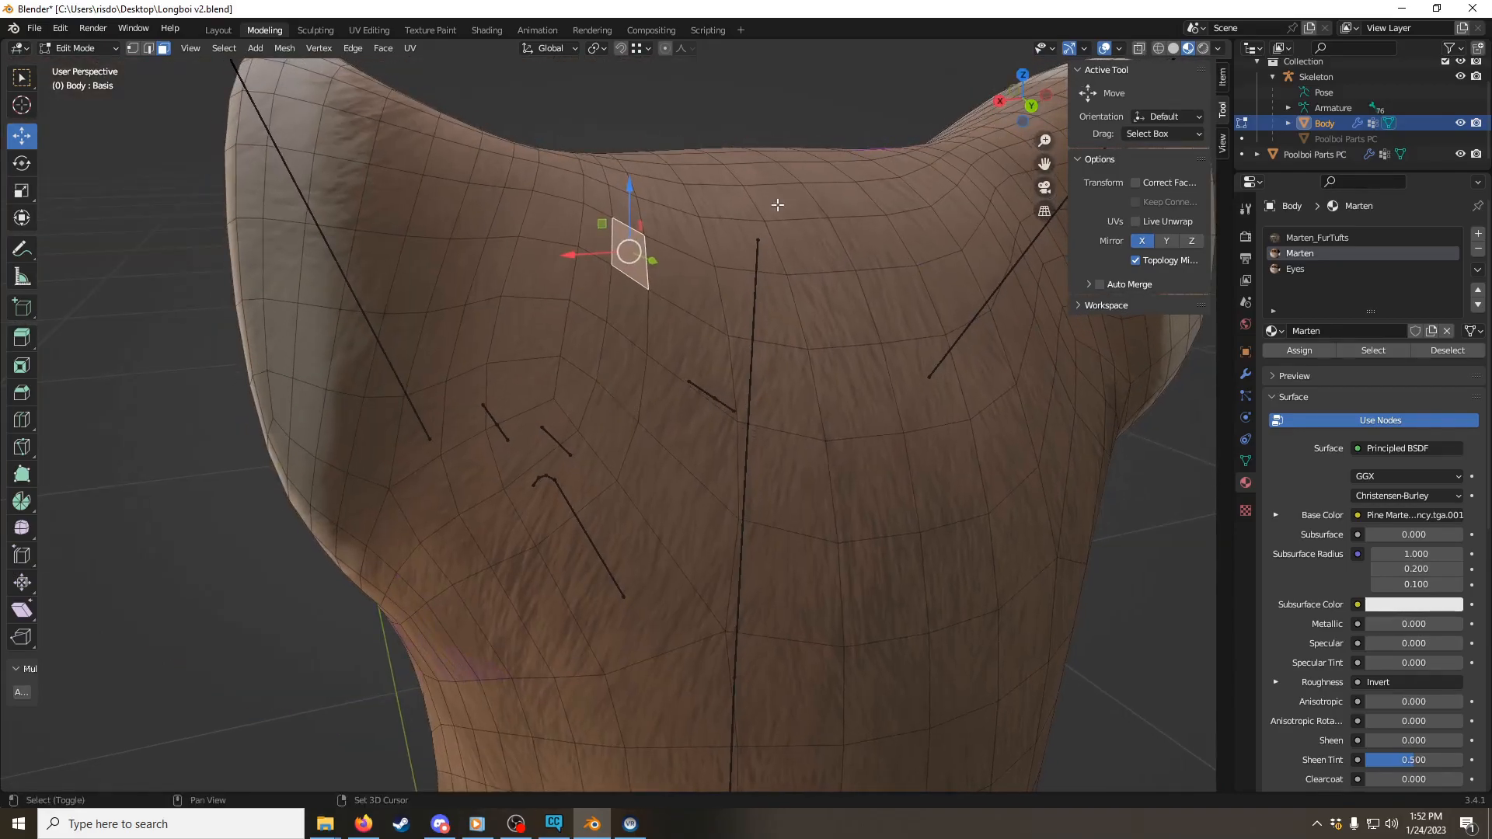
left_click(624, 337, "alt")
middle_click_drag(624, 336, 716, 329)
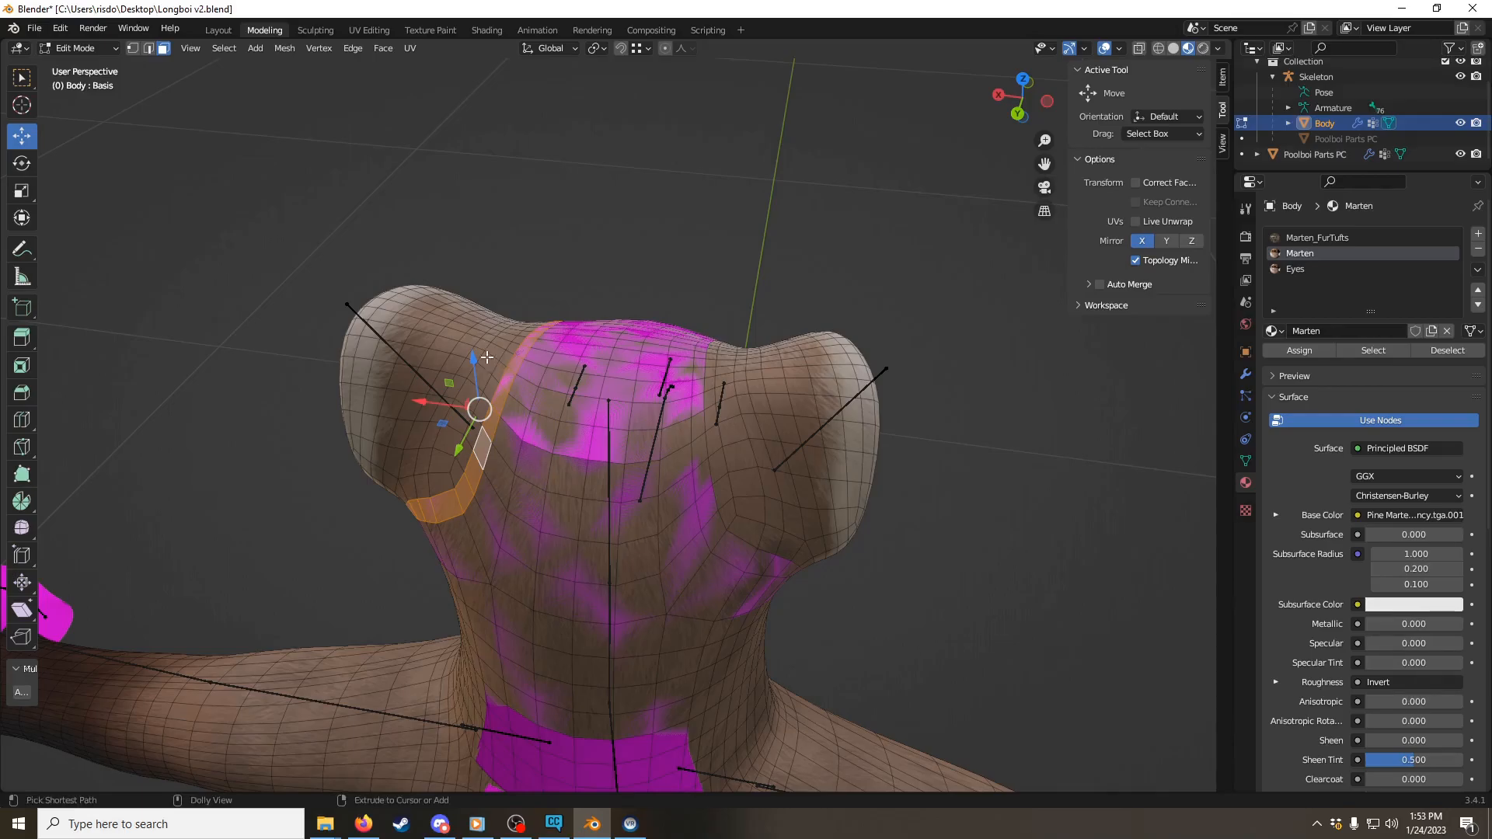
Step: Mirror the ear-loop selection across X with Extend enabled, and delete the selected faces around both ears
key("ctrl+shift+m")
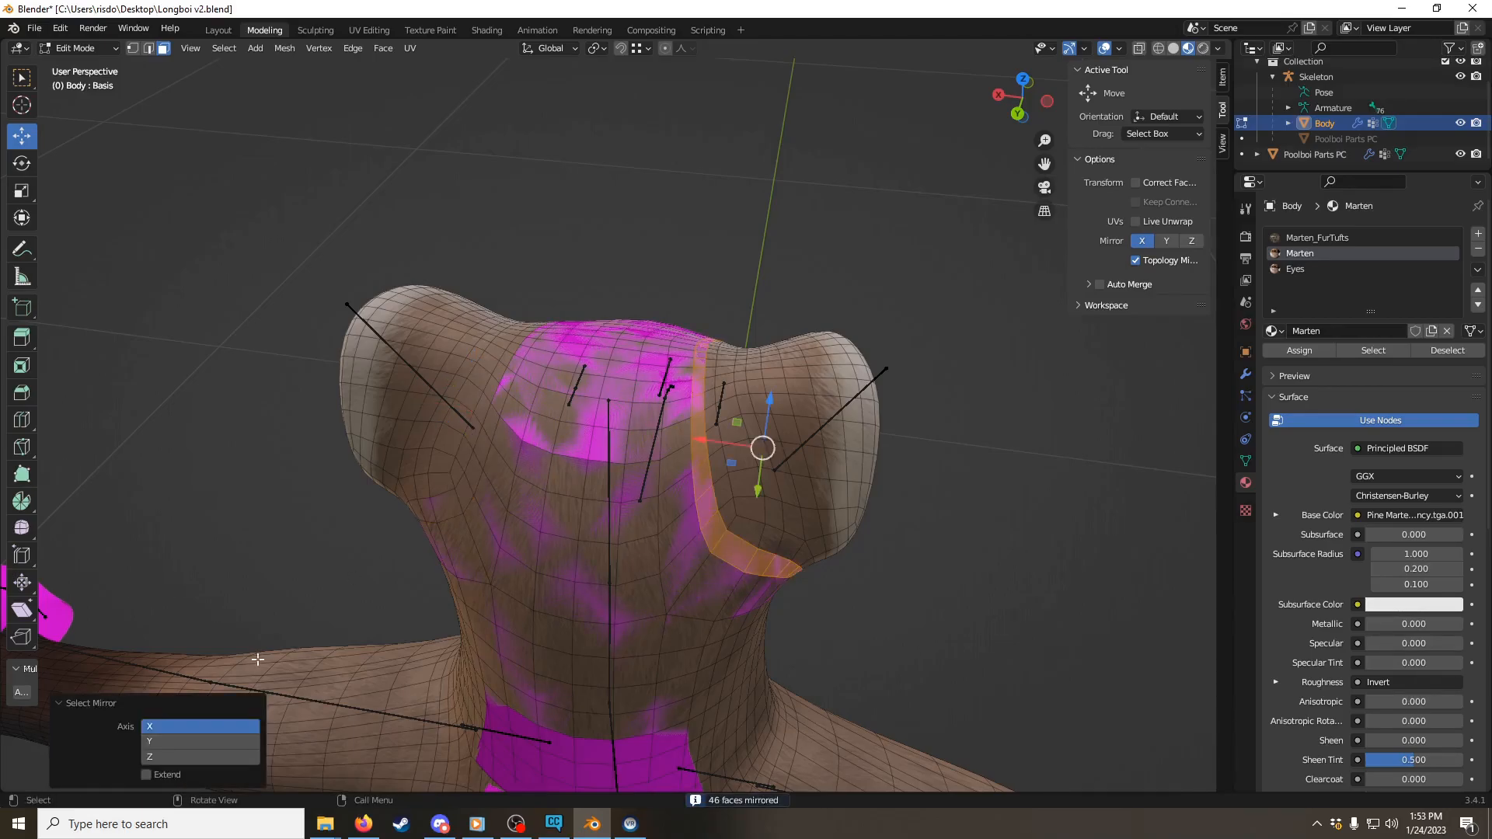
left_click(146, 774)
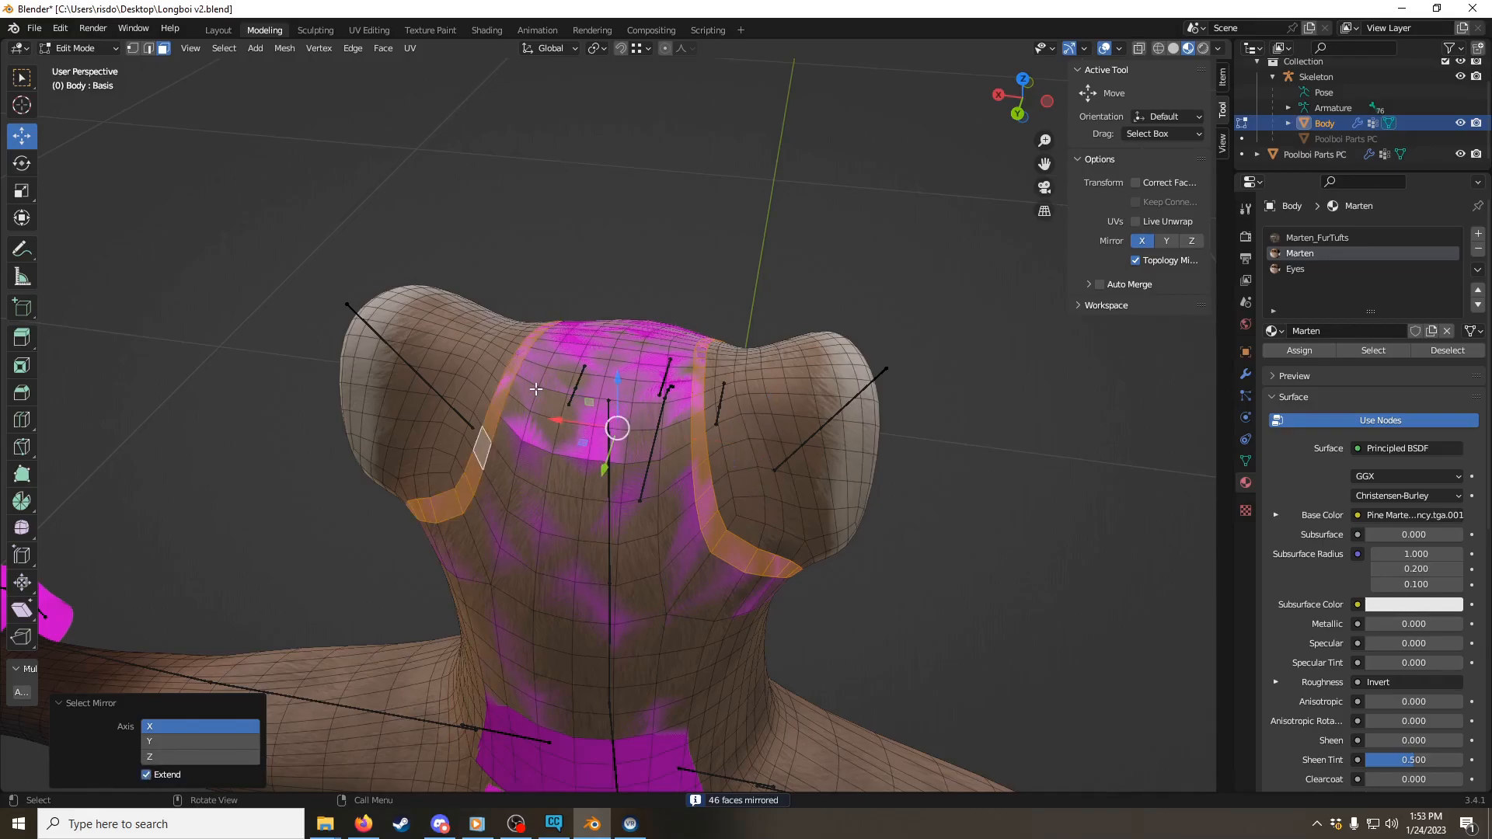
middle_click_drag(759, 396, 563, 303)
key("x")
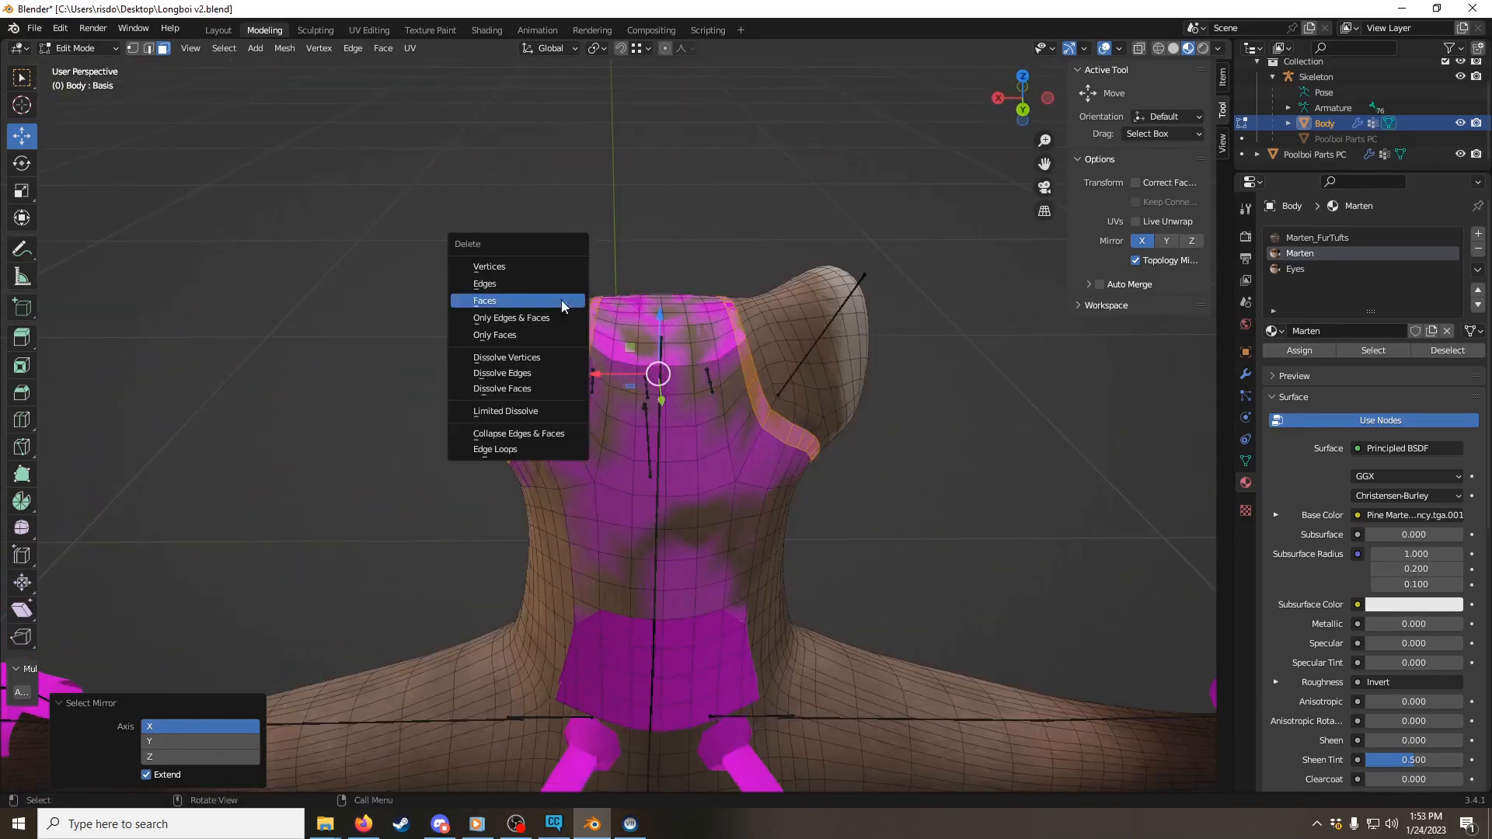
left_click(522, 301)
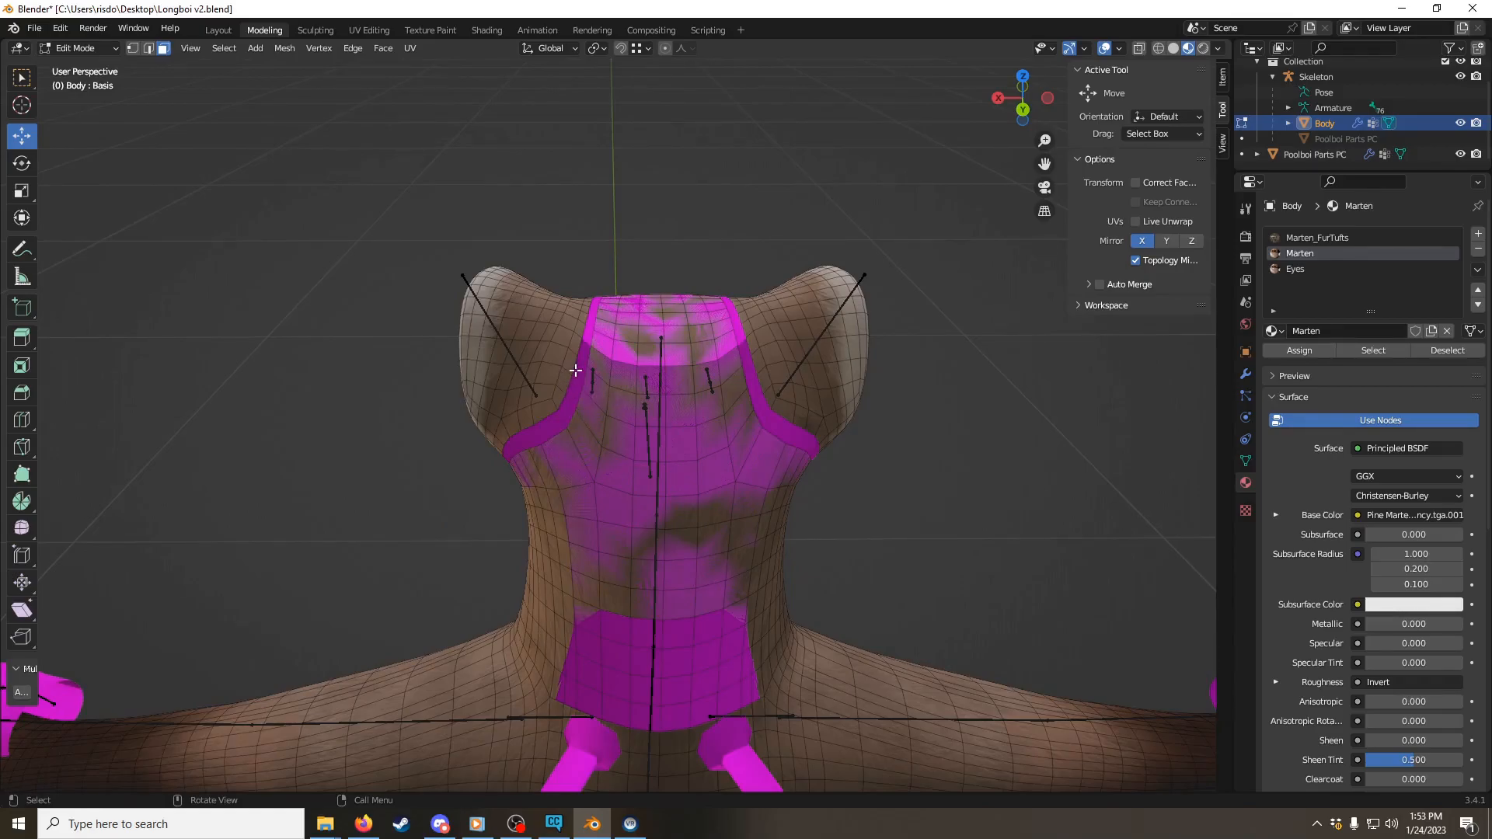
scroll(575, 371, "up", 2)
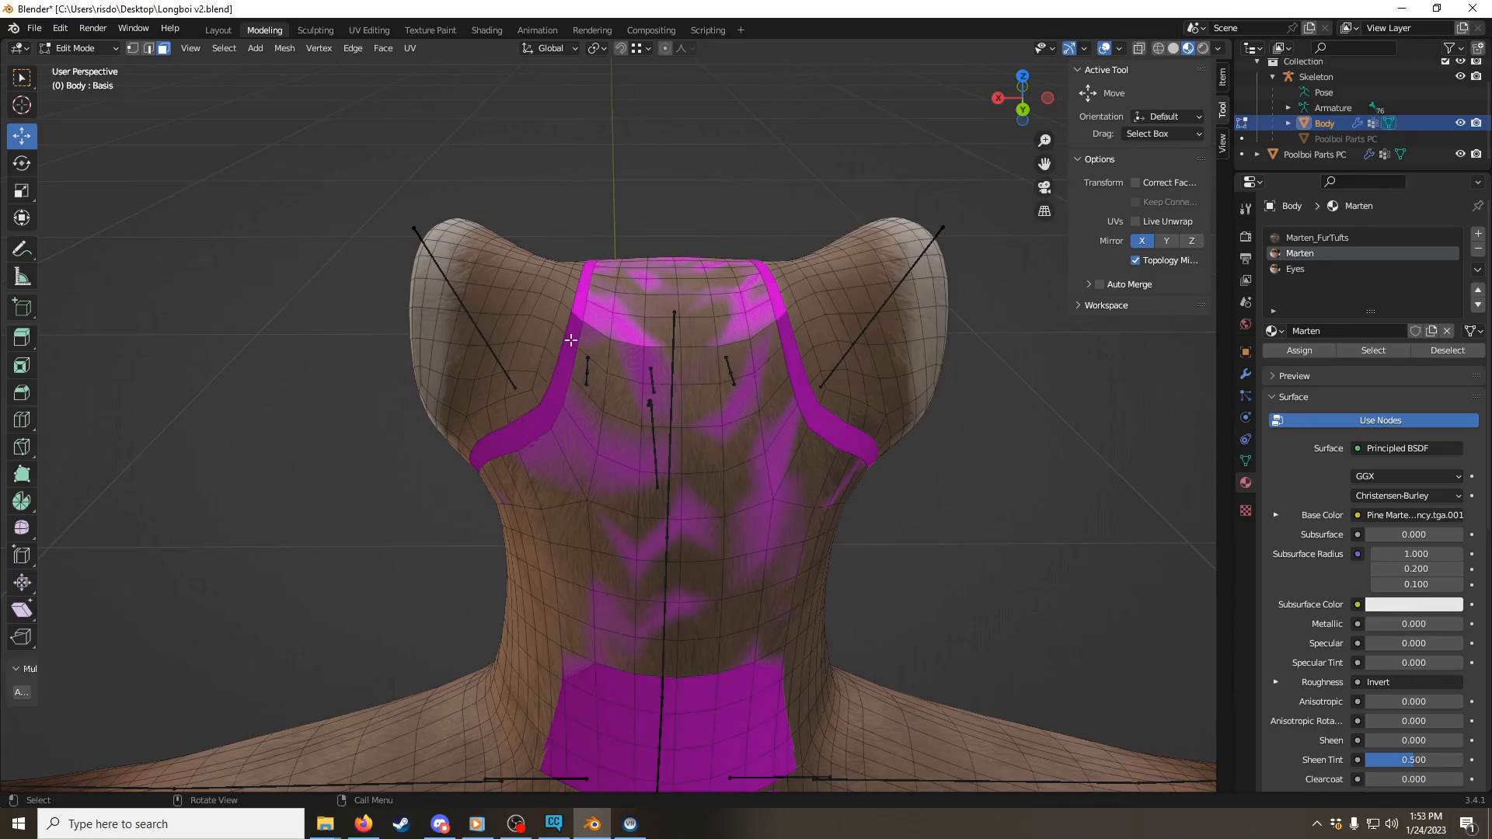
Step: Compare the back of the neck with the Poolboi mask's lower edge by hiding and showing the Body mesh
middle_click_drag(602, 326, 704, 233)
scroll(720, 433, "down", 4)
middle_click_drag(720, 433, 405, 307, "shift")
scroll(692, 273, "up", 3)
scroll(508, 333, "up", 3)
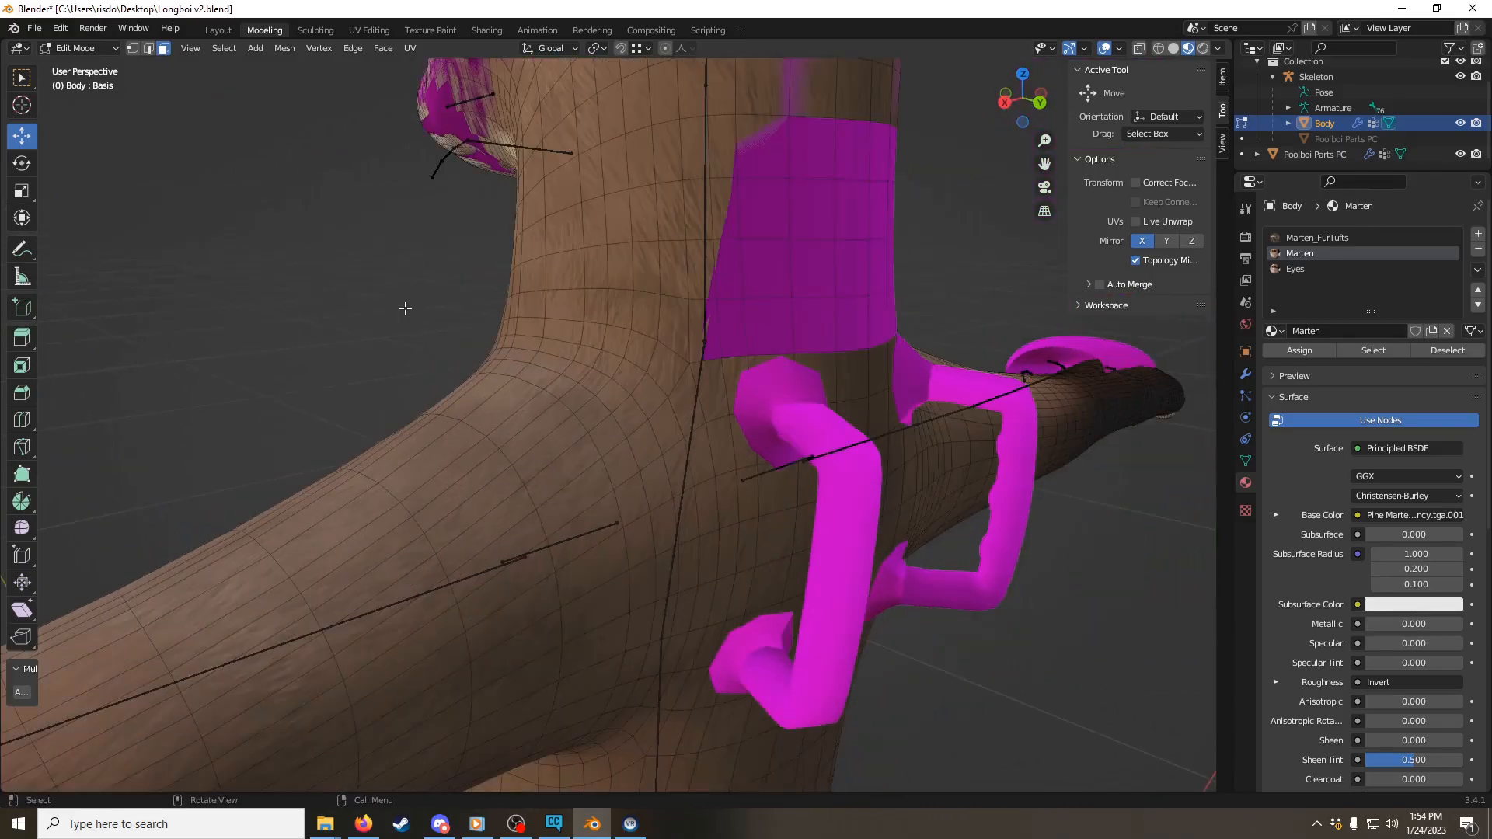
middle_click_drag(713, 254, 687, 240, "shift")
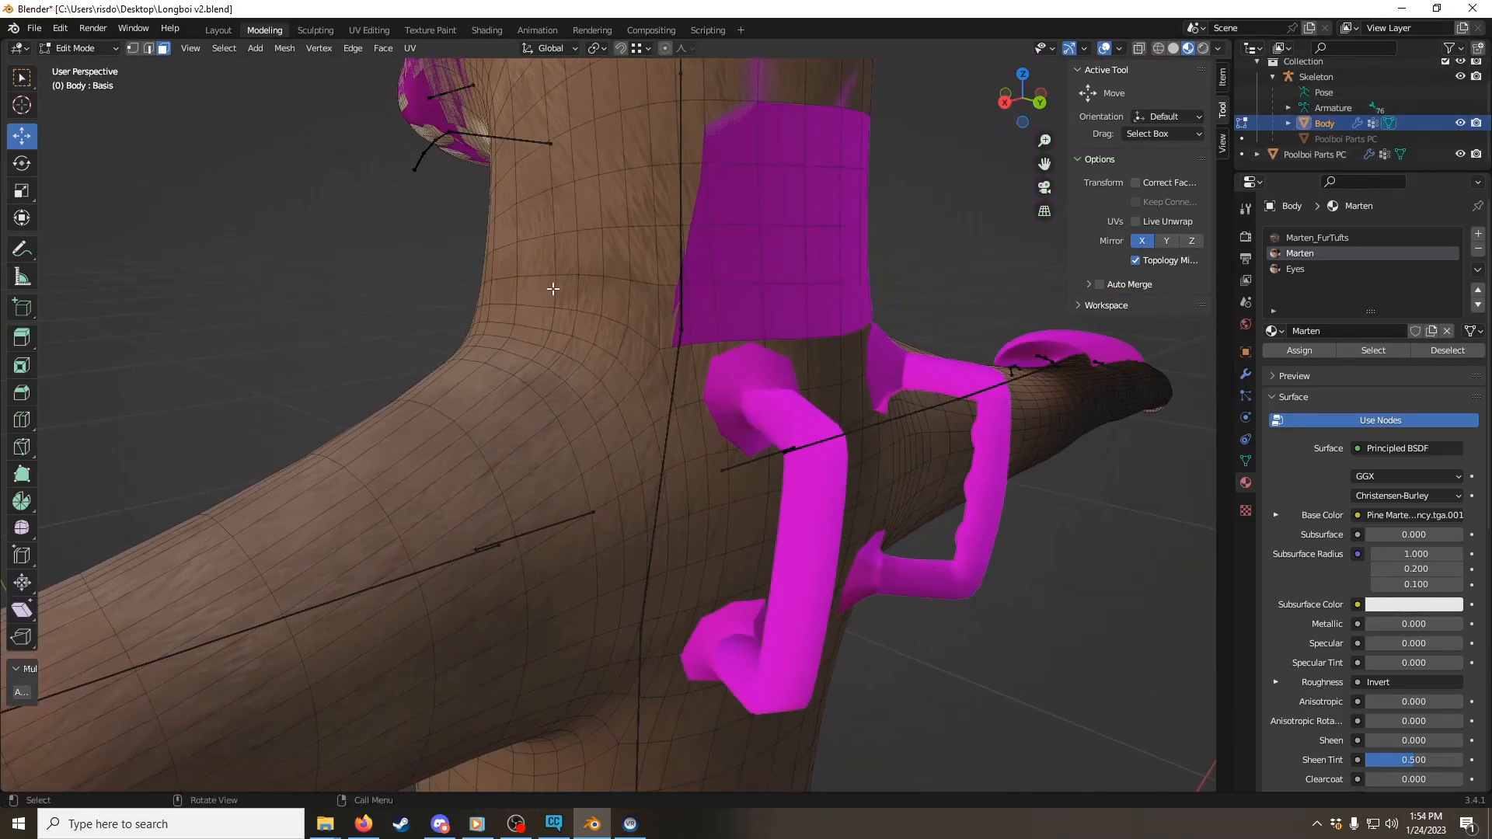
left_click(1459, 124)
left_click(1459, 124)
left_click(1459, 123)
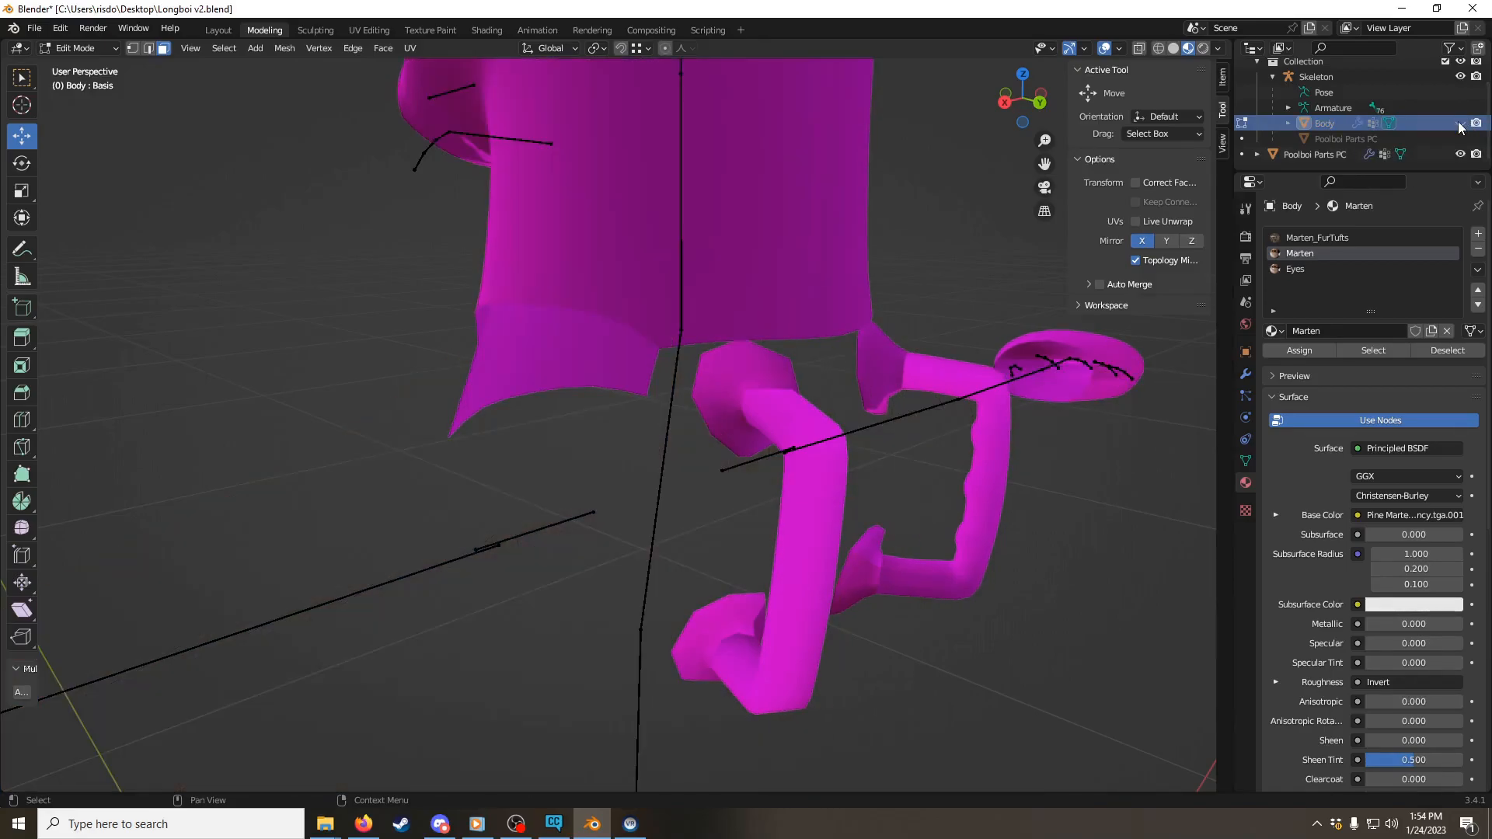
left_click(1459, 123)
left_click(1459, 124)
left_click(1459, 123)
left_click(1460, 124)
left_click(1459, 124)
left_click(1459, 124)
left_click(1459, 123)
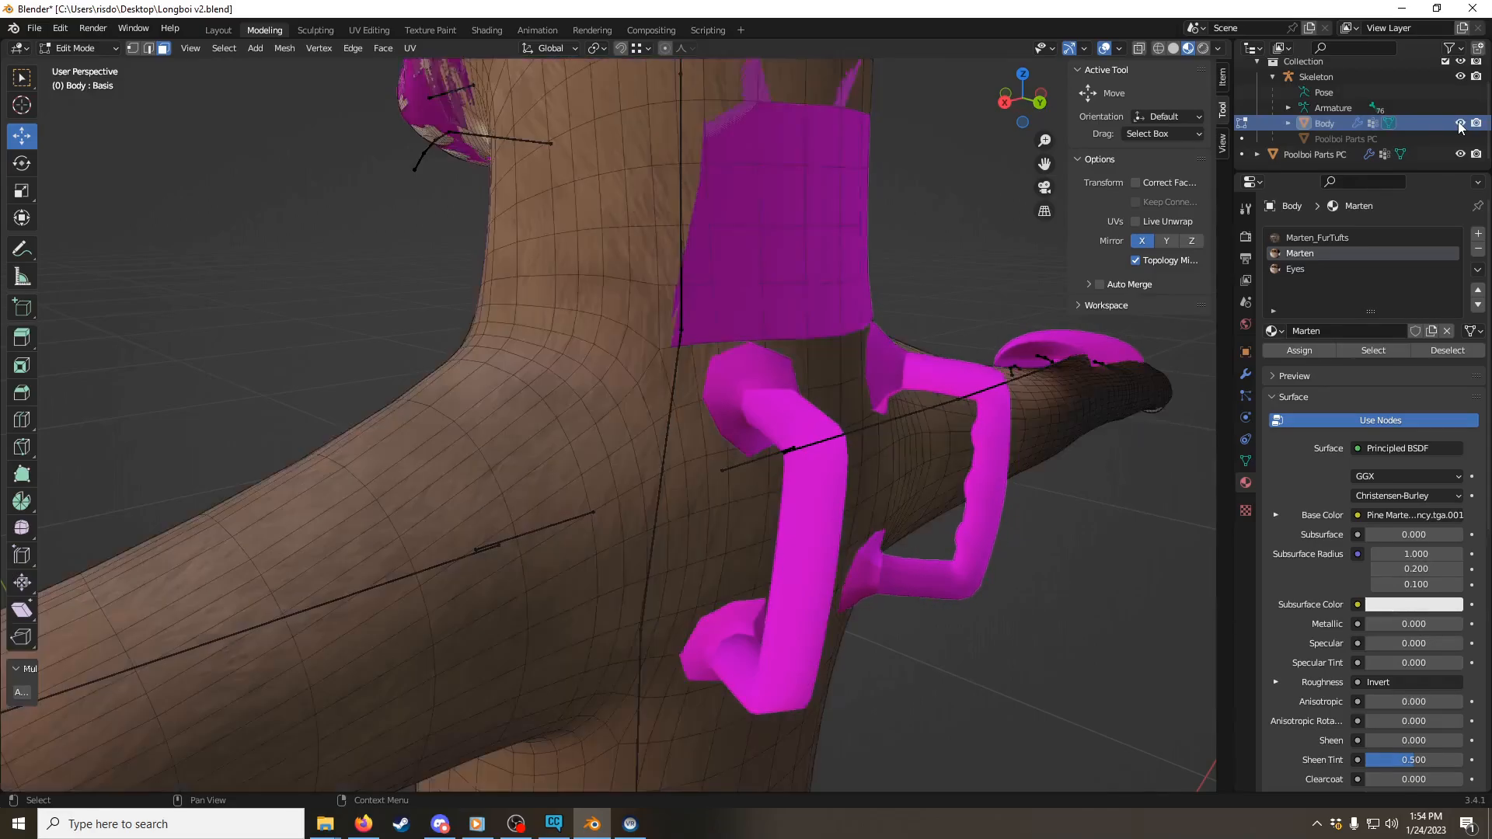
left_click(1459, 123)
left_click(1459, 124)
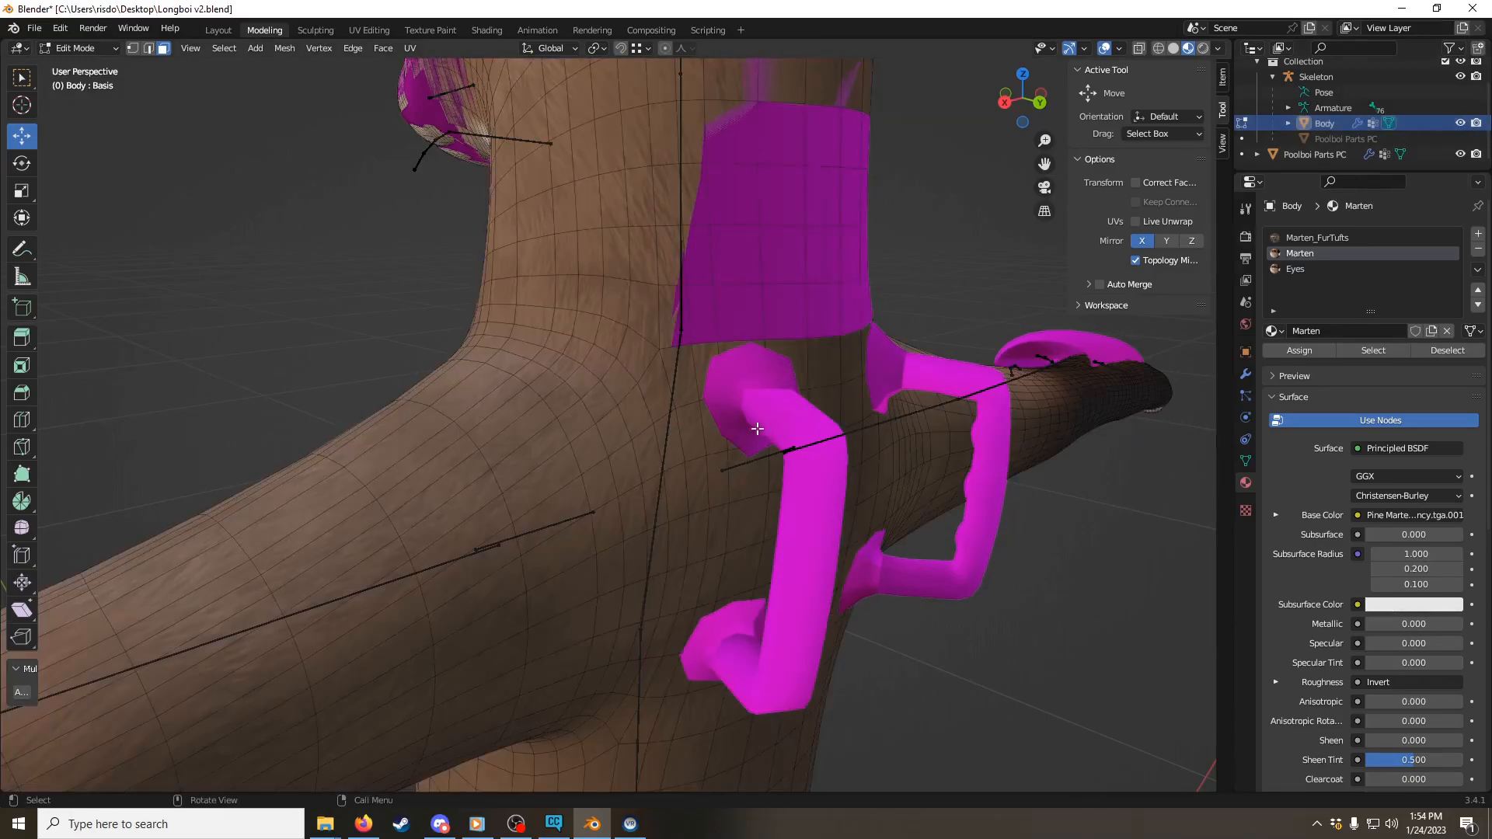
Step: Select the full loop of Body faces around the base of the neck, just above the shoulders
left_click(660, 394)
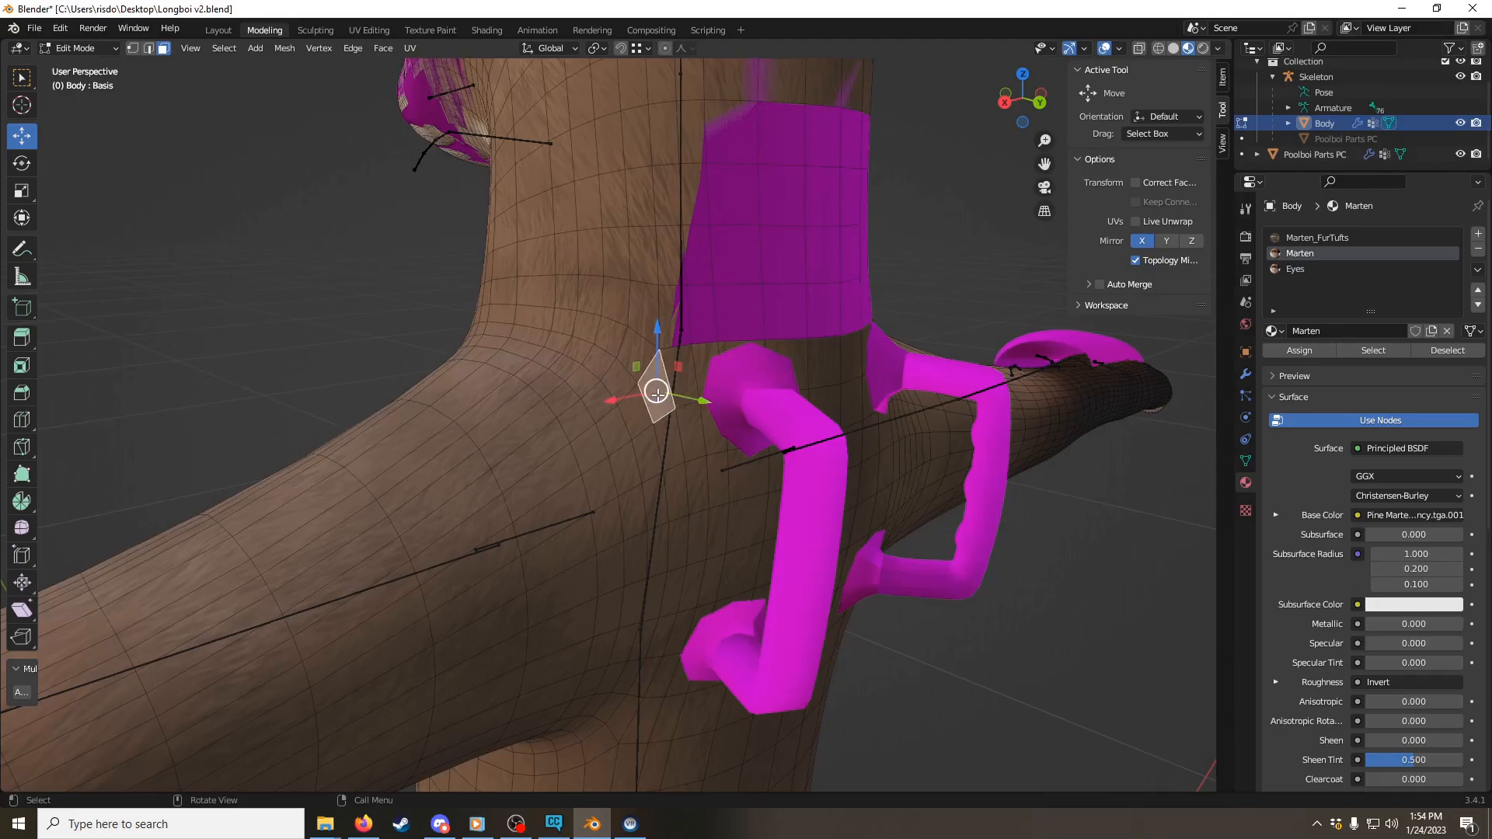
left_click(613, 336, "shift")
left_click(629, 354, "shift")
left_click(679, 312, "shift")
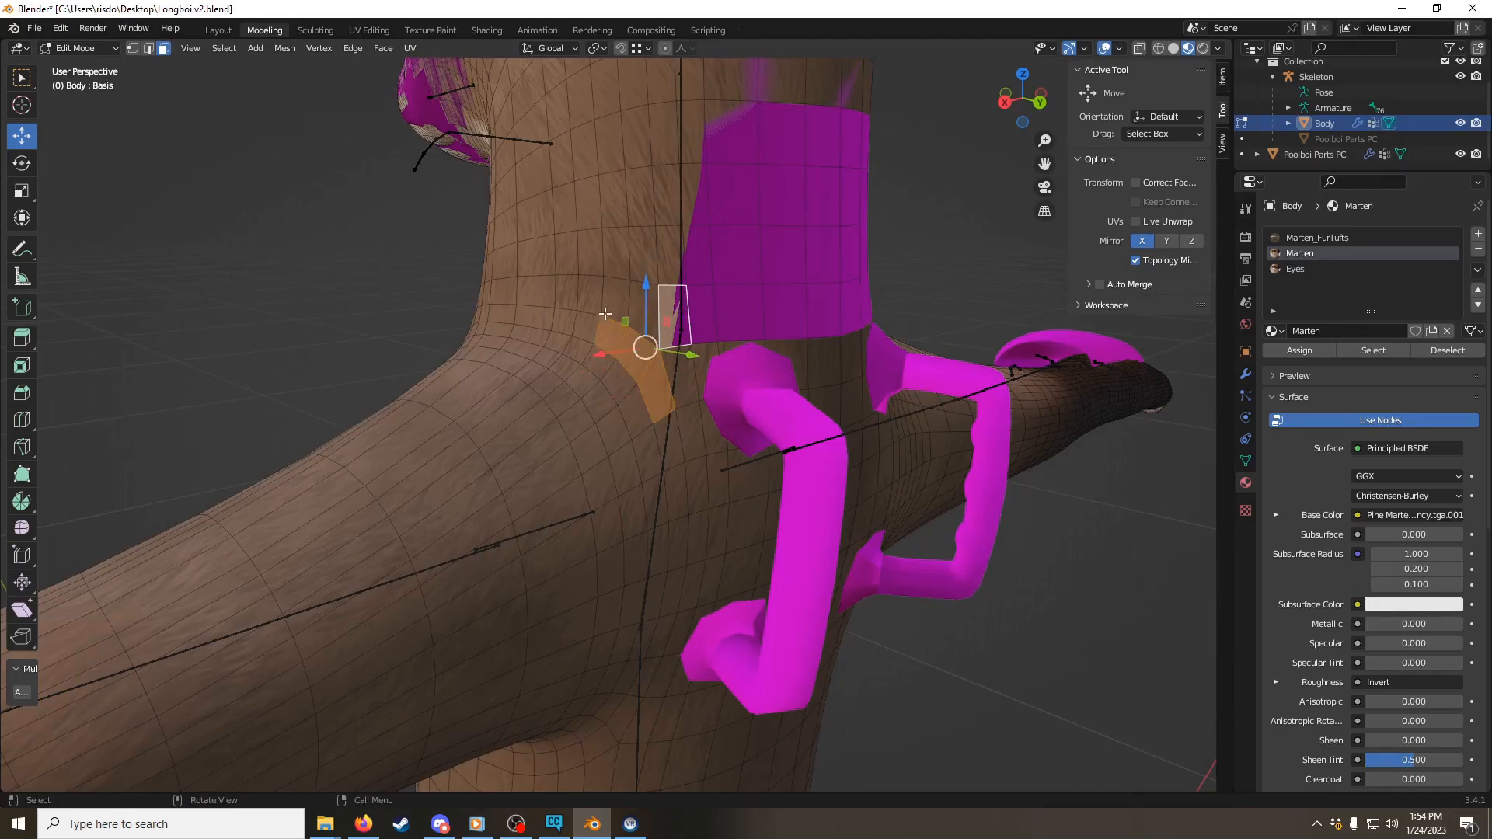
left_click(736, 310)
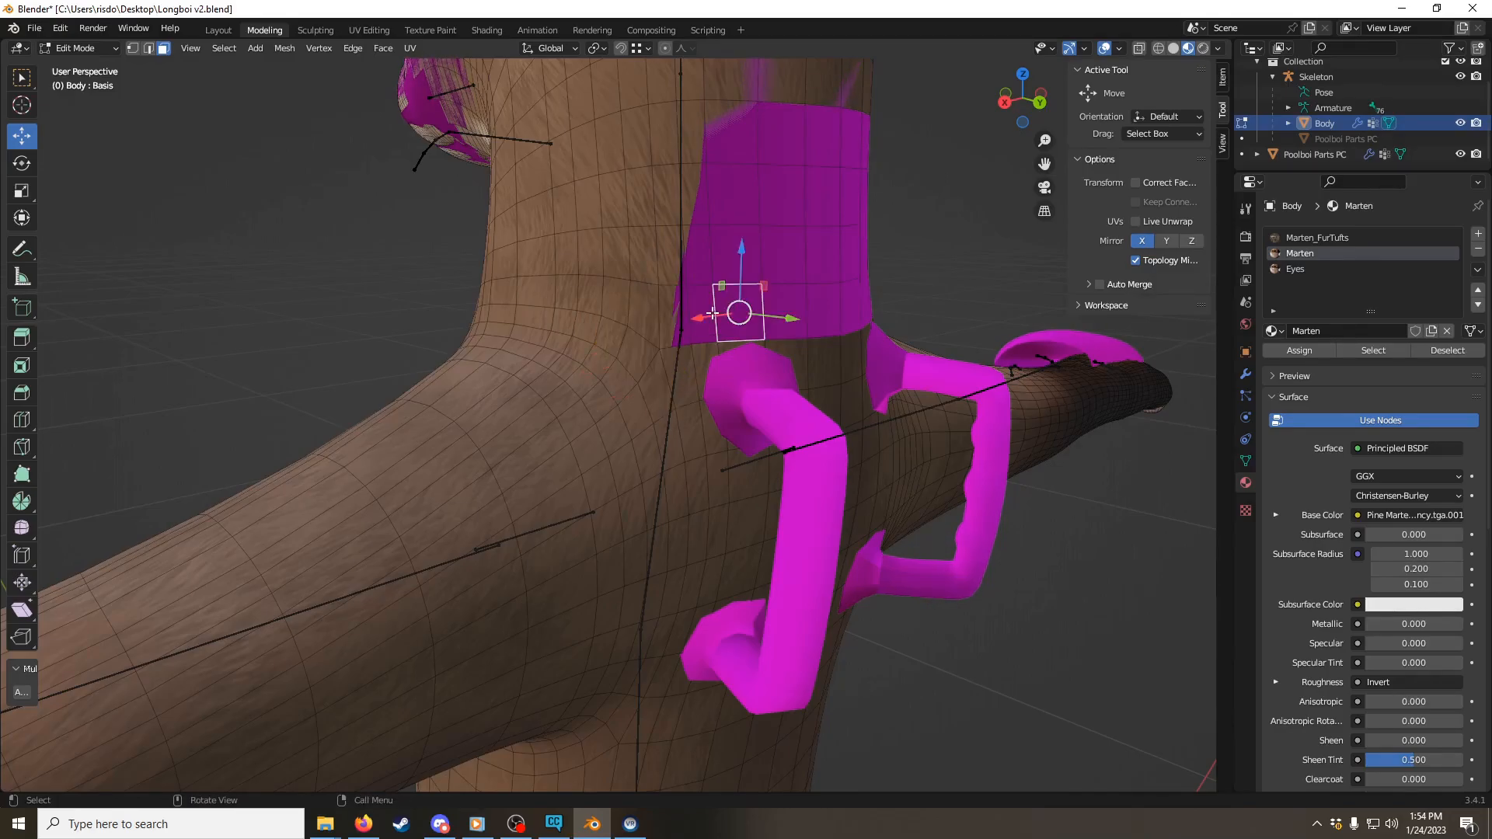
left_click(810, 304, "alt")
middle_click_drag(459, 326, 684, 331)
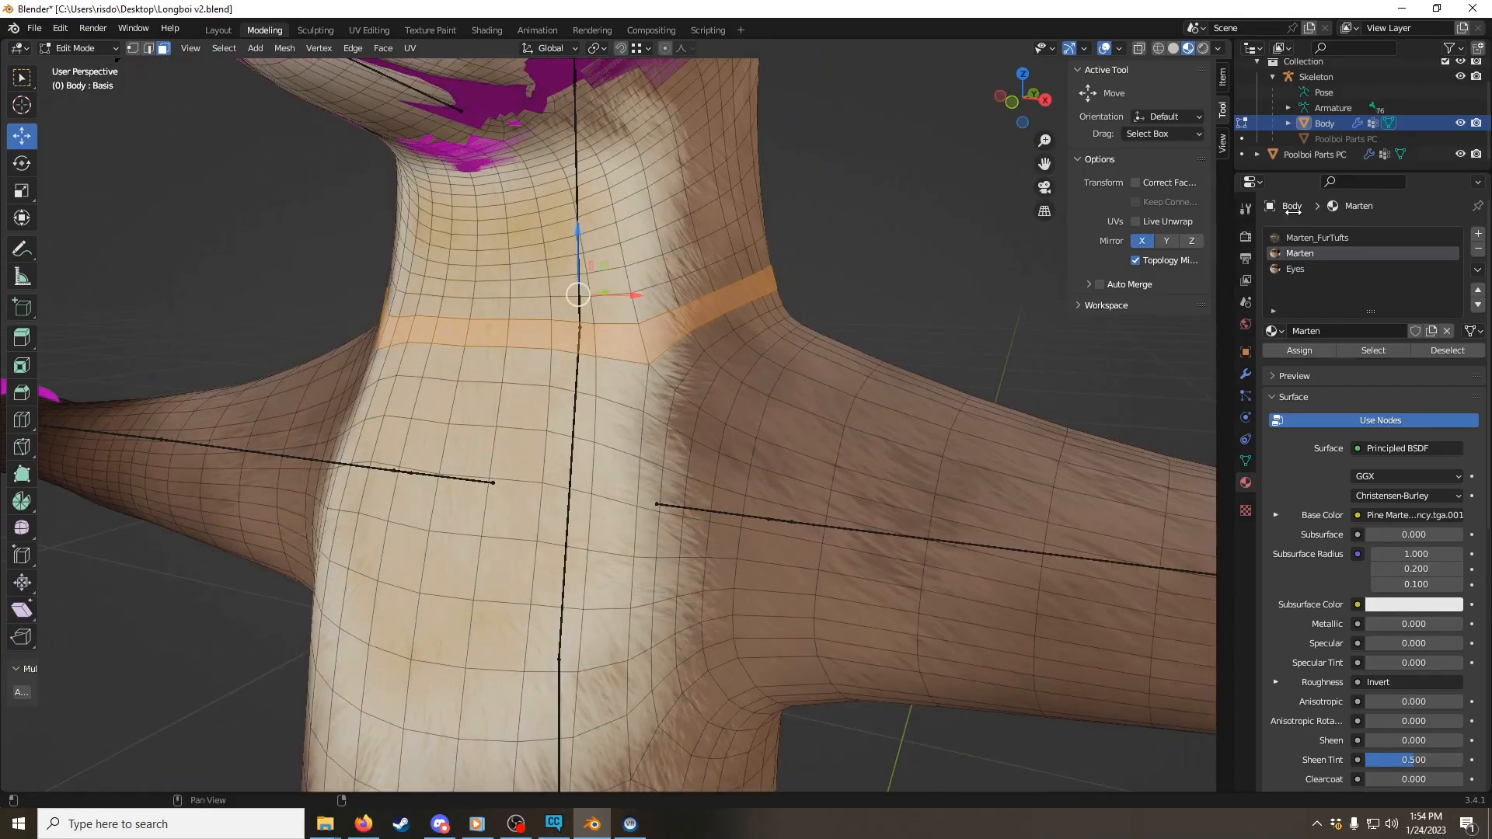
Step: Check the mask's chest flap with the Body hidden, and add the chest faces along the avatar's left edge of the flap to the selection
left_click(1459, 123)
left_click(1459, 123)
left_click(1460, 123)
left_click(1460, 122)
left_click(1459, 123)
left_click(1460, 123)
left_click(621, 398, "shift")
left_click(611, 438, "shift")
left_click(613, 476, "shift")
Step: Extend the selection across the lower row of chest faces and up the avatar's right edge of the mask's chest flap
left_click(569, 464, "shift")
left_click(473, 452, "shift")
middle_click_drag(548, 438, 596, 448)
left_click(585, 479, "shift")
left_click(628, 480, "shift")
left_click(587, 480, "shift")
left_click(520, 485, "shift")
left_click(463, 483, "shift")
left_click(405, 487, "shift")
left_click(392, 488, "shift")
left_click(391, 439, "shift")
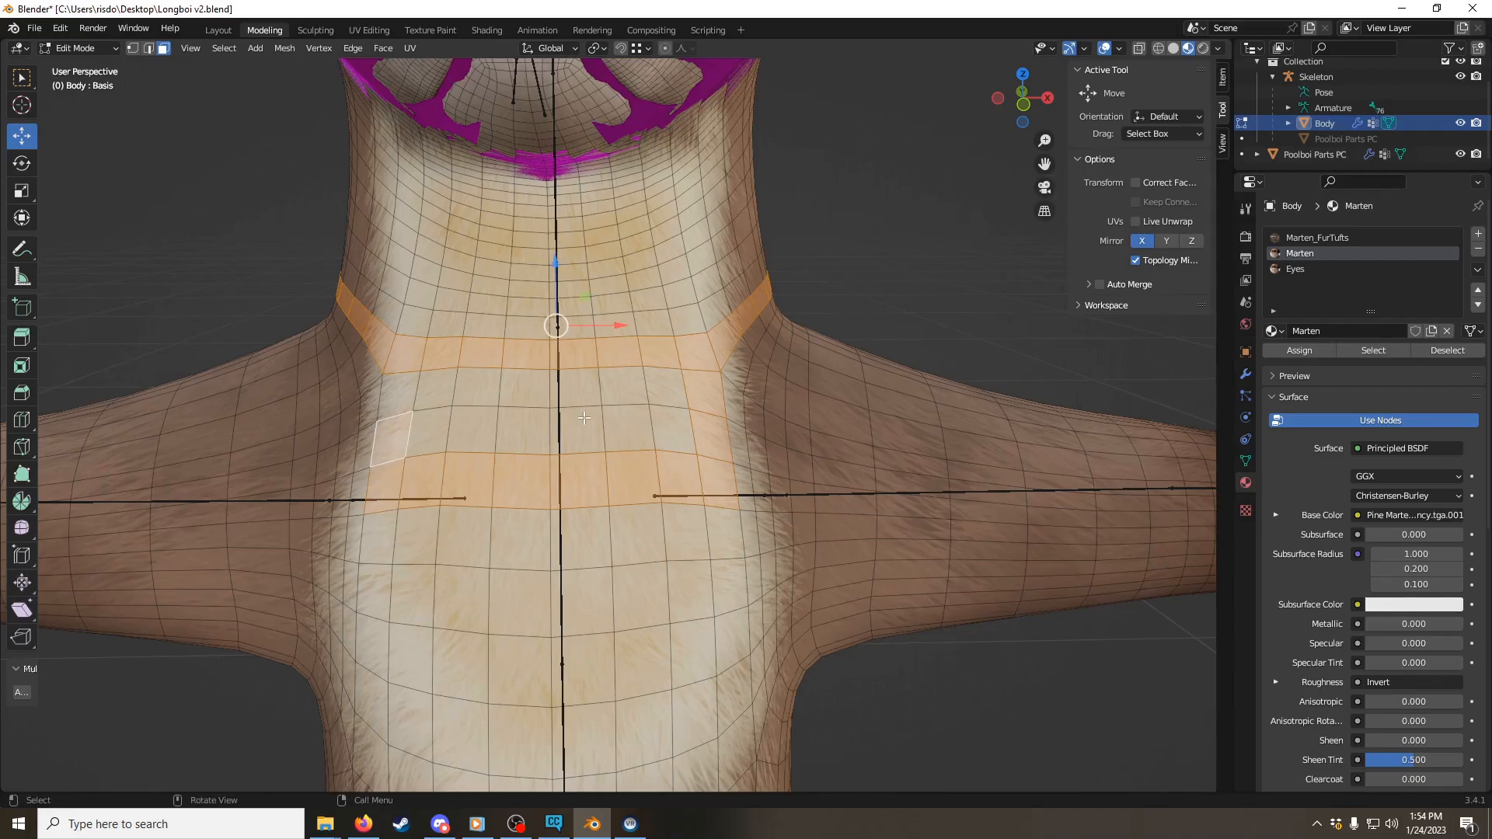
Step: Add the chest faces enclosed by the selected outline using Circle Select
key("w")
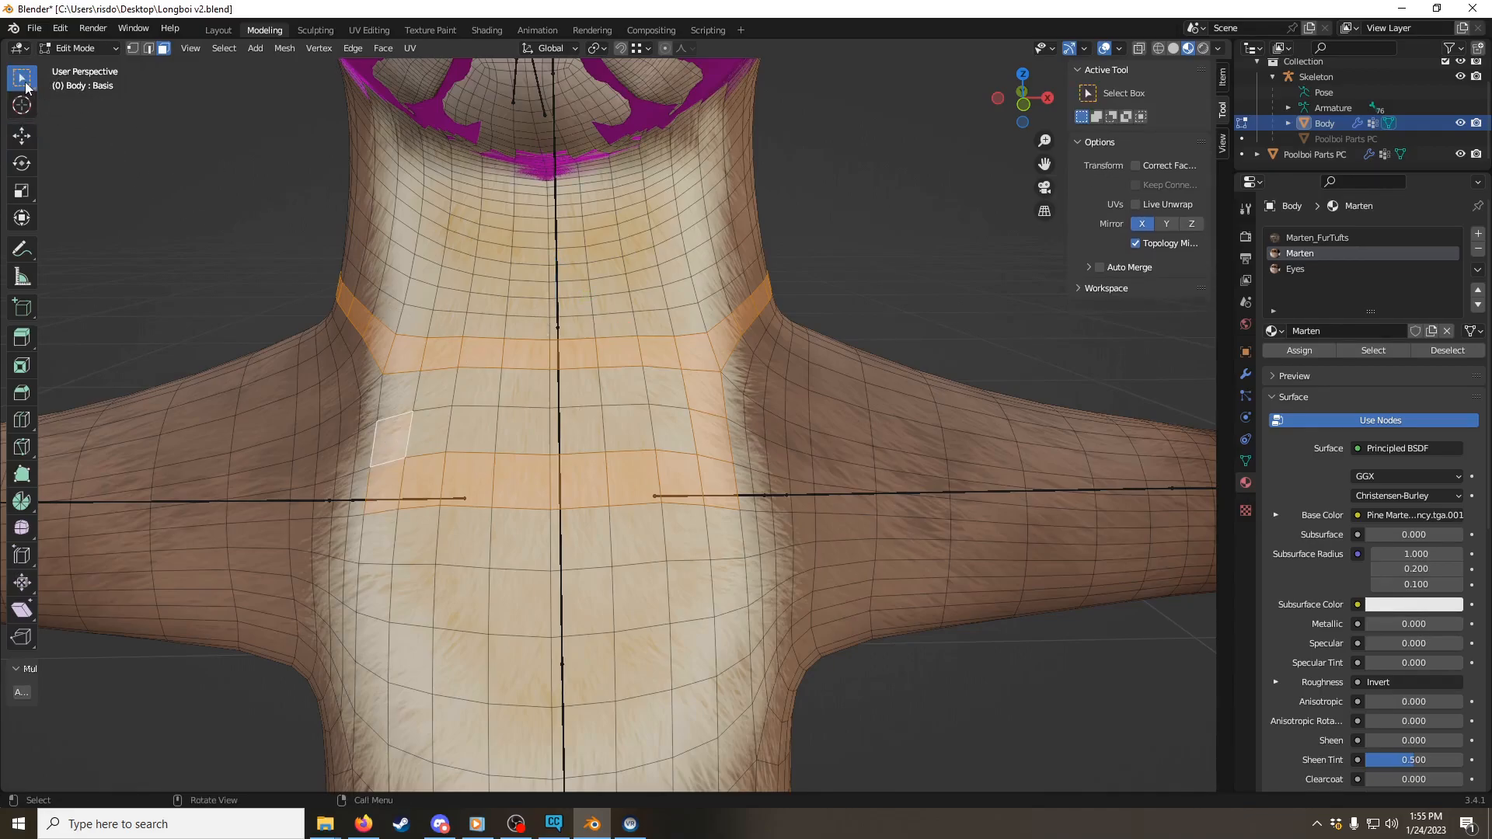
key("w")
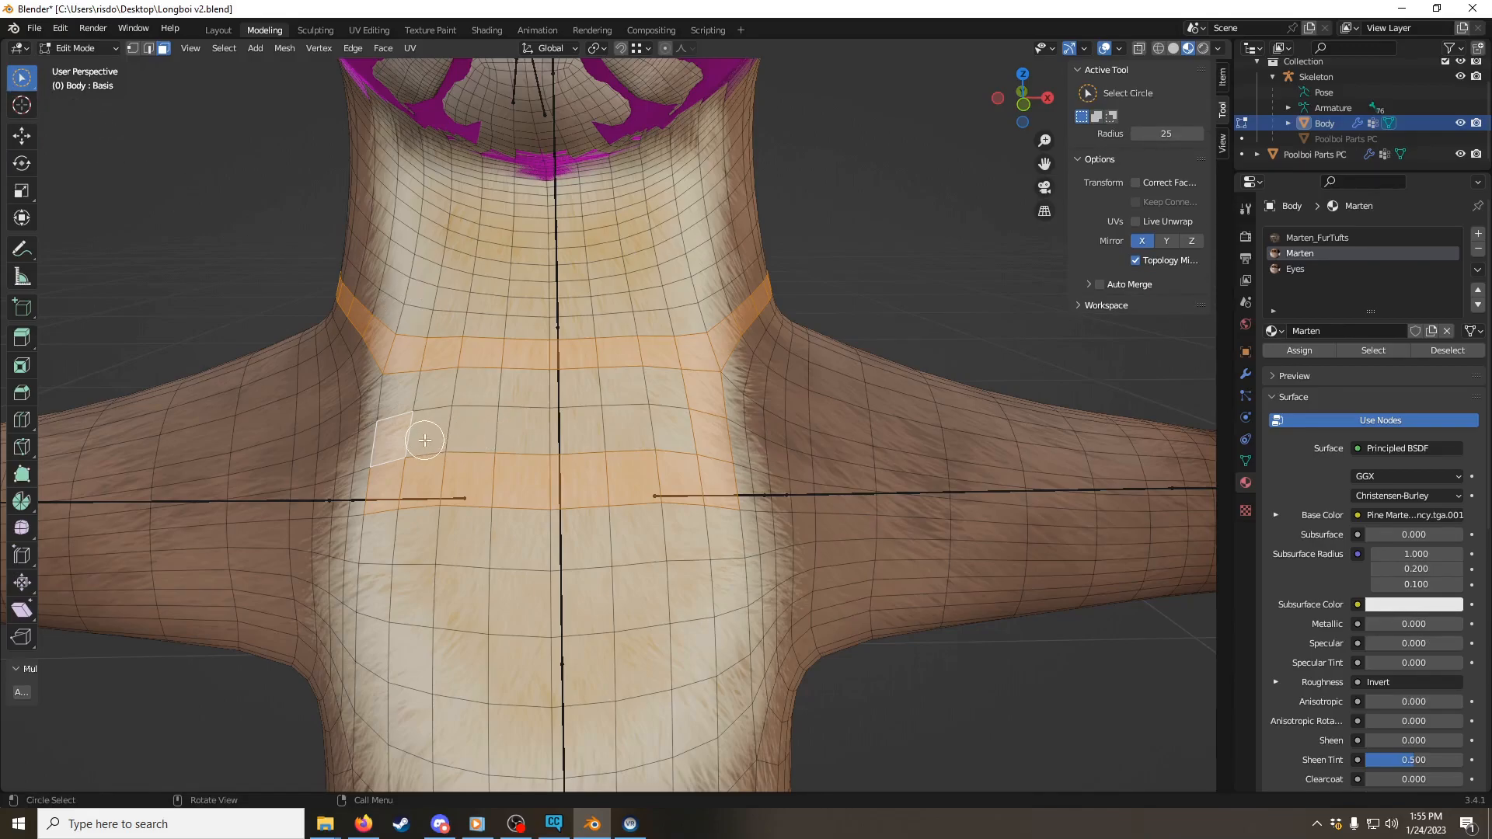
key("c")
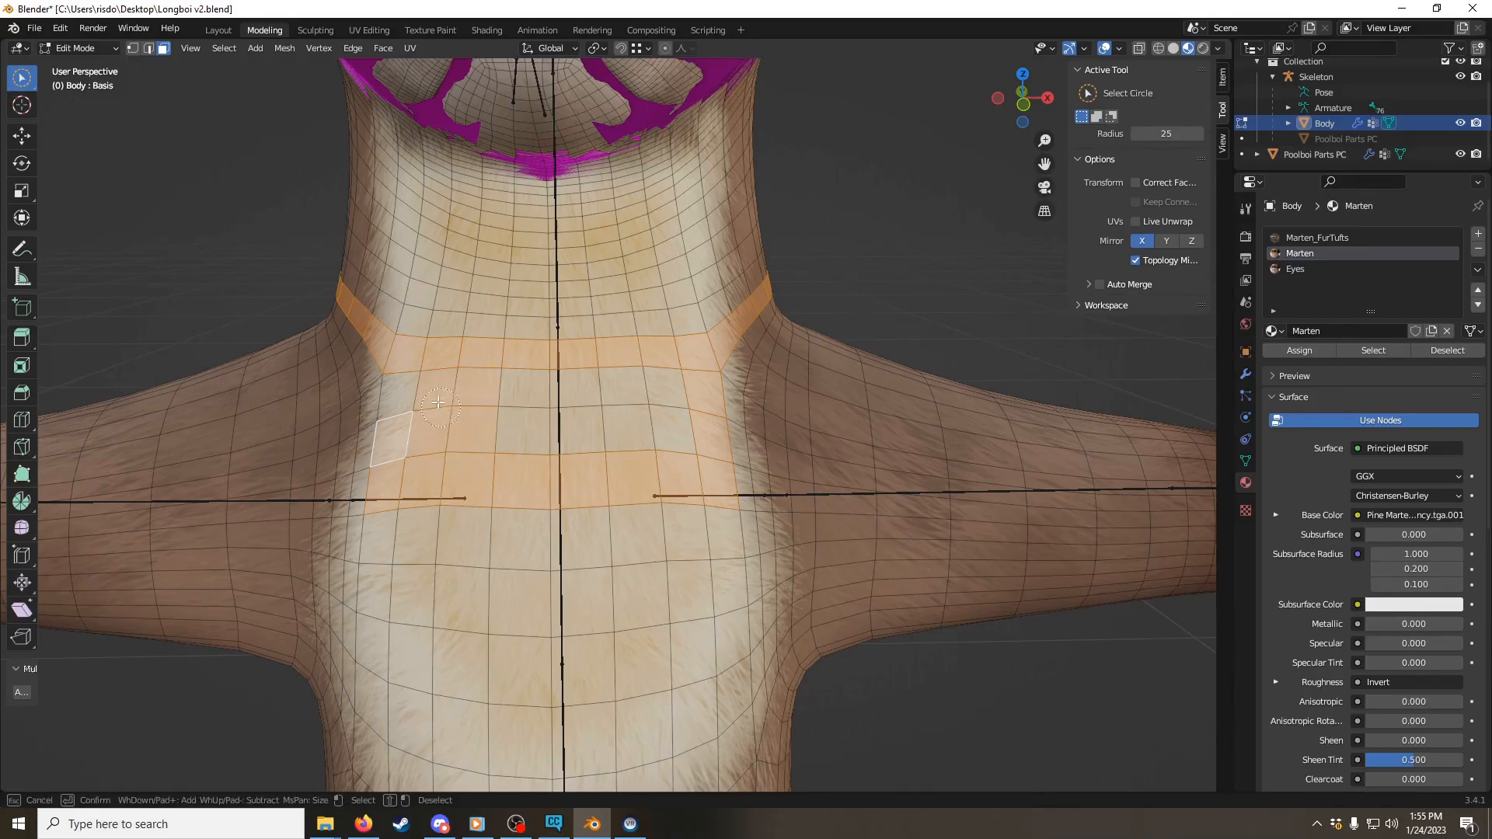
left_click_drag(484, 393, 539, 427)
left_click_drag(681, 416, 640, 387)
key("Escape")
Step: Check the selection against the Poolboi mask from front and back, and delete the selected neck-ring and chest faces
middle_click_drag(561, 366, 530, 365)
left_click(1459, 125)
left_click(1459, 124)
left_click(1459, 125)
left_click(1459, 124)
middle_click_drag(624, 275, 875, 276)
left_click(1459, 124)
left_click(1459, 124)
left_click(1460, 124)
left_click(1460, 124)
middle_click_drag(682, 276, 889, 282)
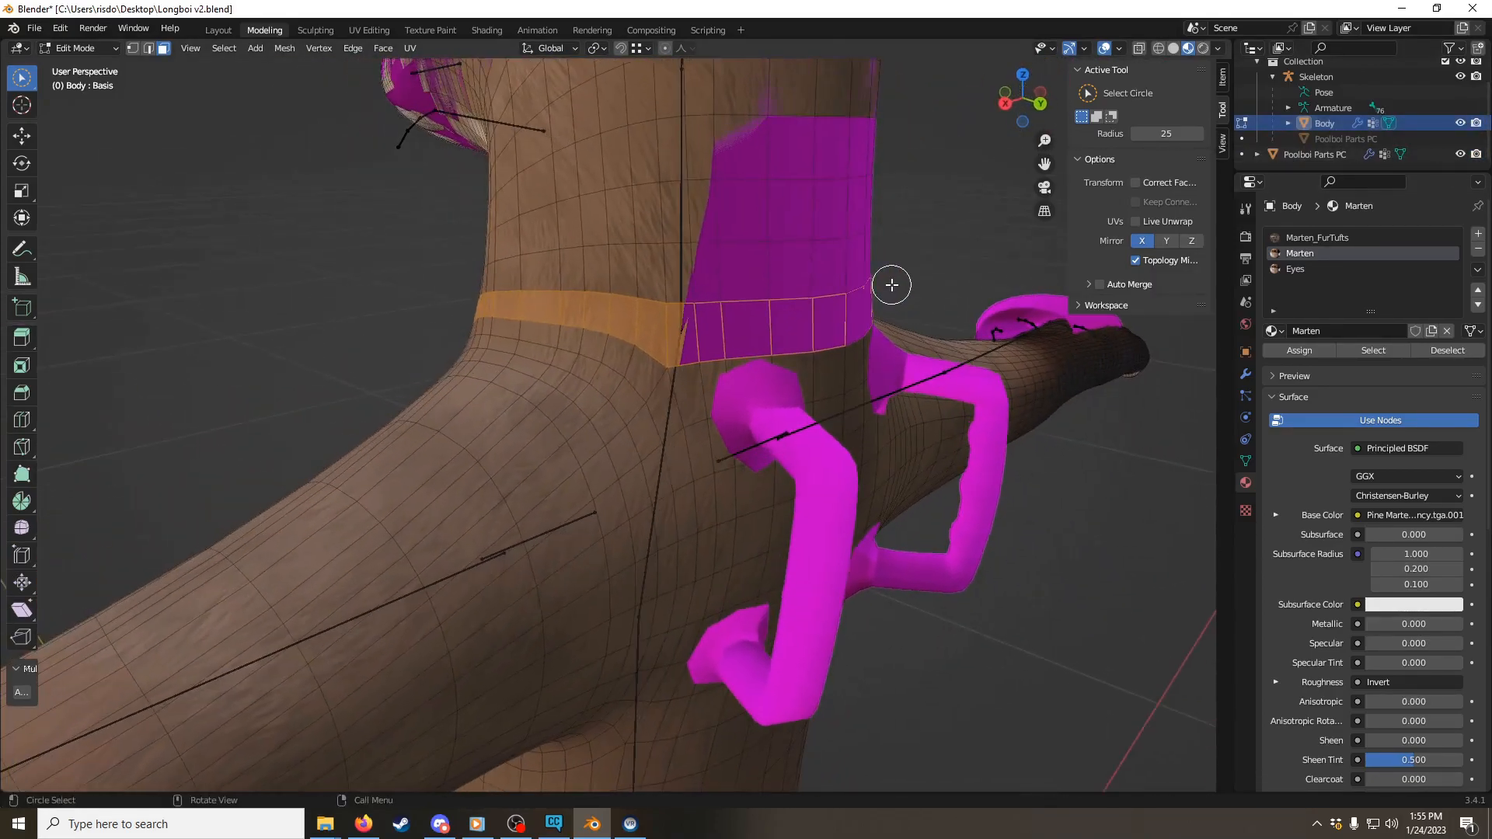
middle_click_drag(753, 300, 869, 296)
key("x")
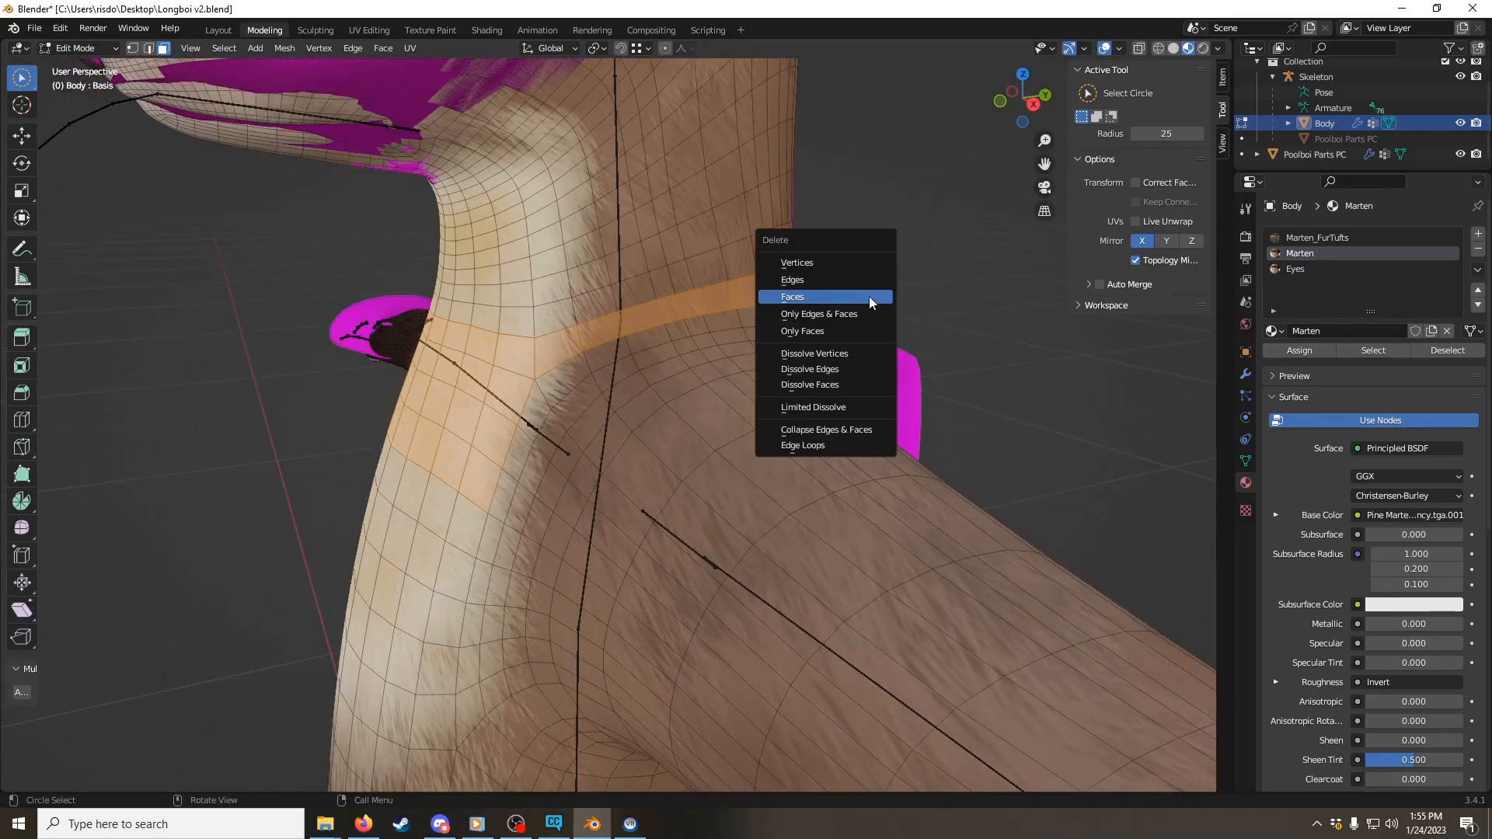
left_click(869, 296)
Step: Select the separated head and neck skin of the Body as linked geometry and delete its faces
middle_click_drag(539, 347, 758, 362)
scroll(715, 327, "down", 6)
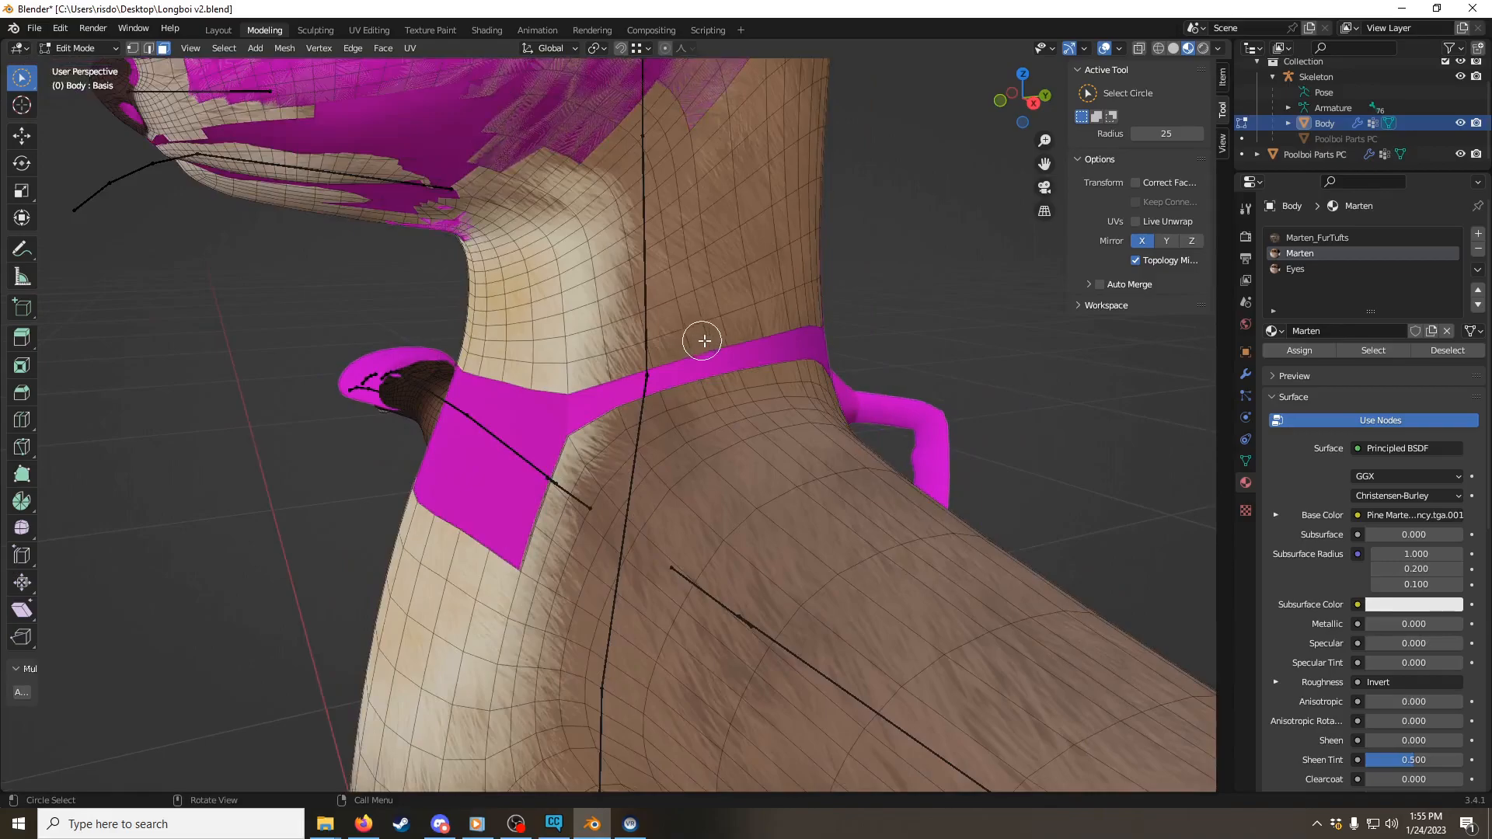
mouse_move(612, 311)
middle_mouse_down()
mouse_move(658, 299)
mouse_move(632, 259)
mouse_move(632, 311)
middle_mouse_up()
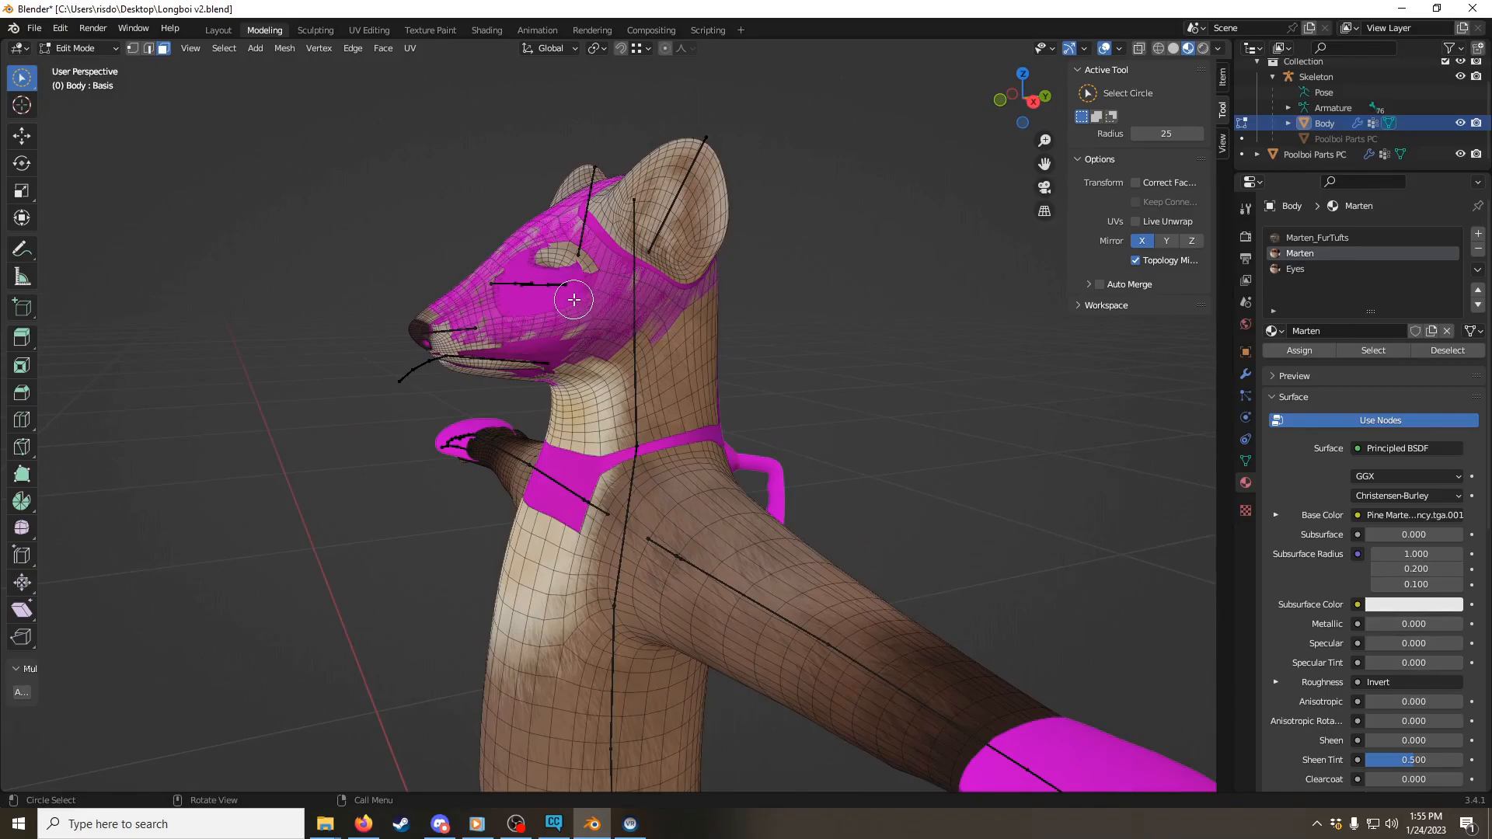
middle_click_drag(577, 259, 647, 372)
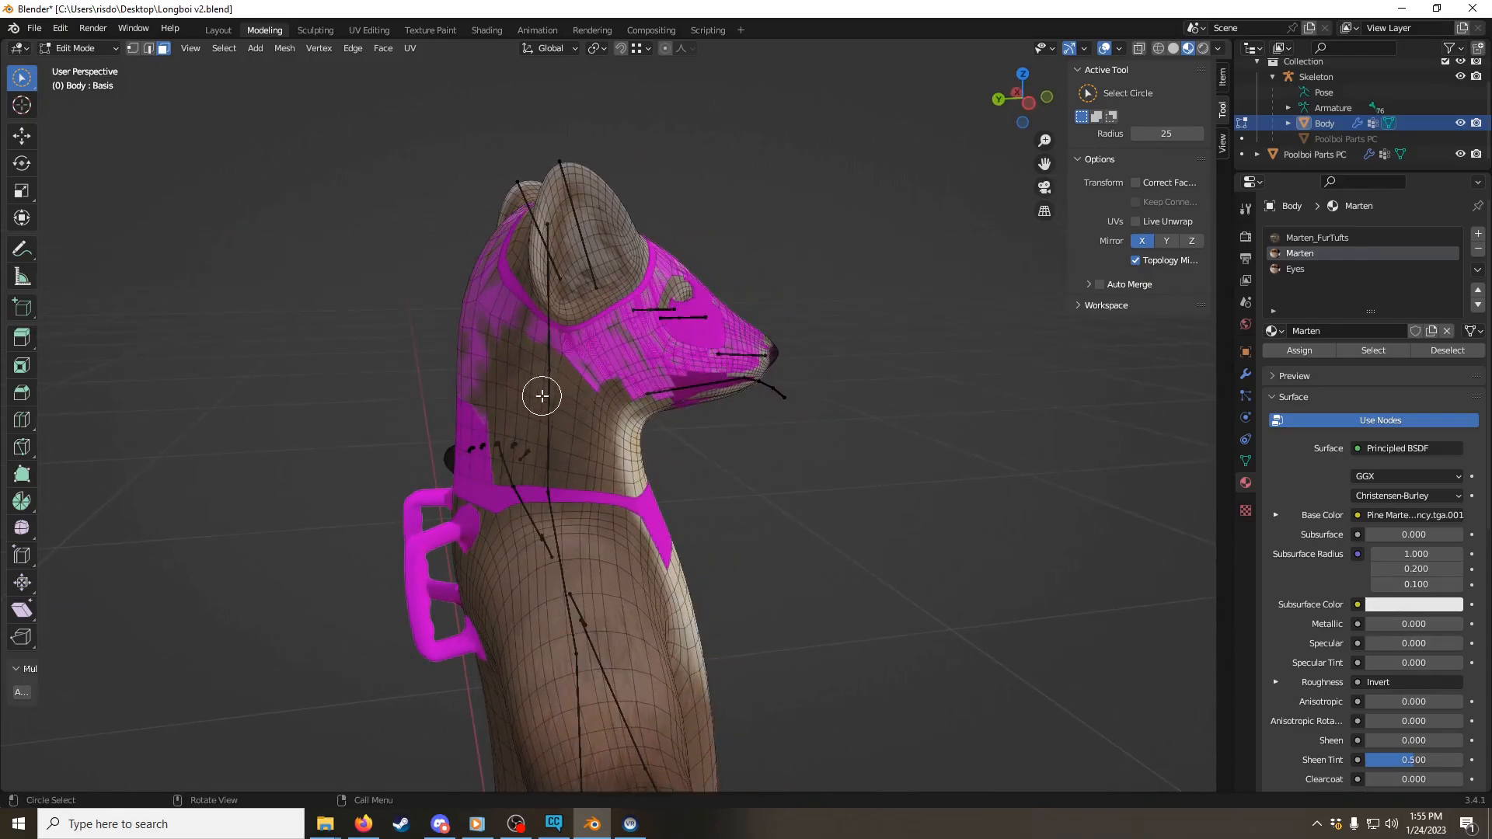
key("l")
middle_click_drag(641, 365, 477, 360)
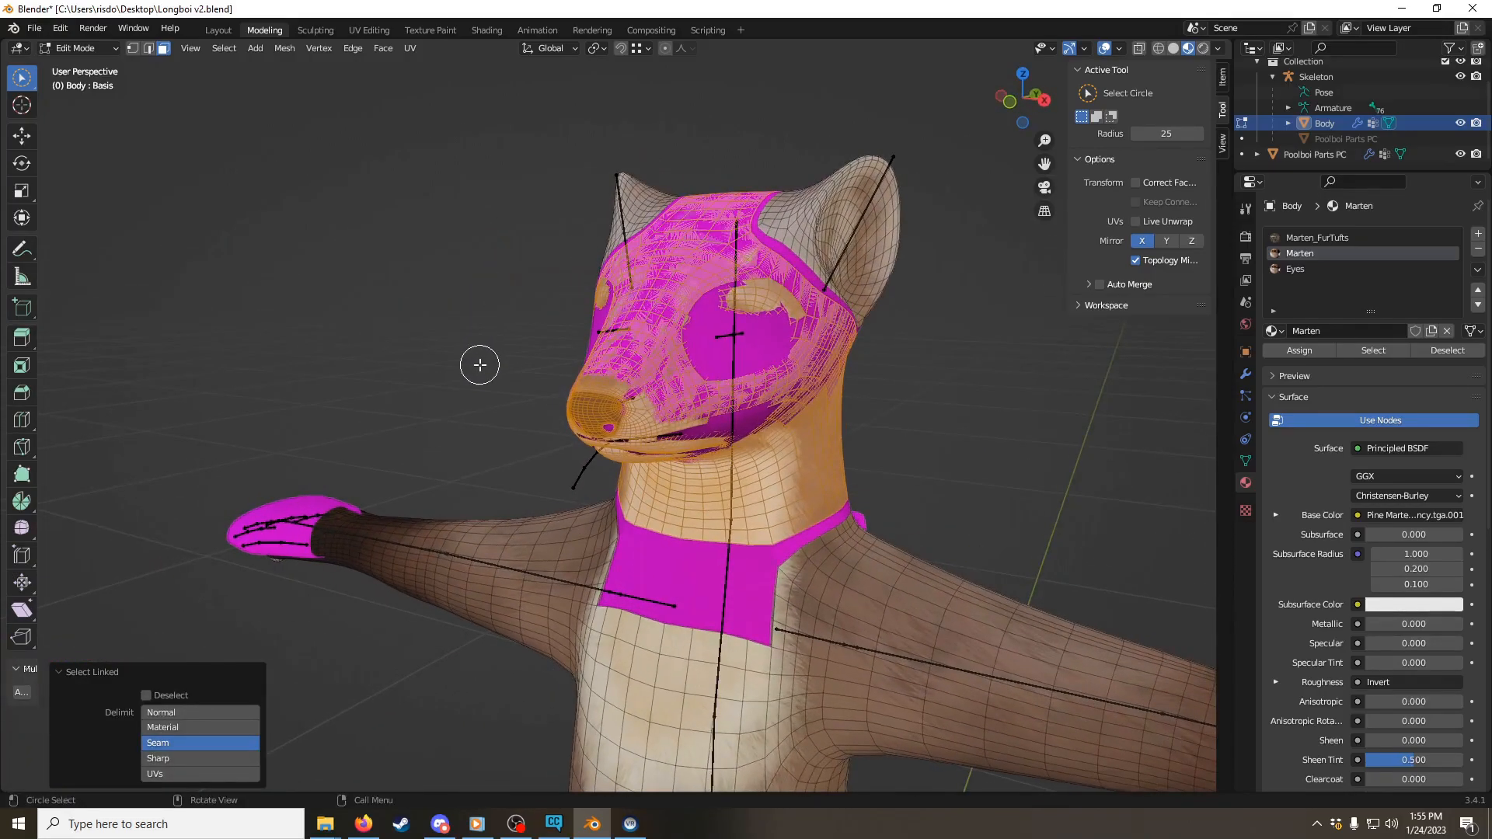
key("x")
left_click(474, 366)
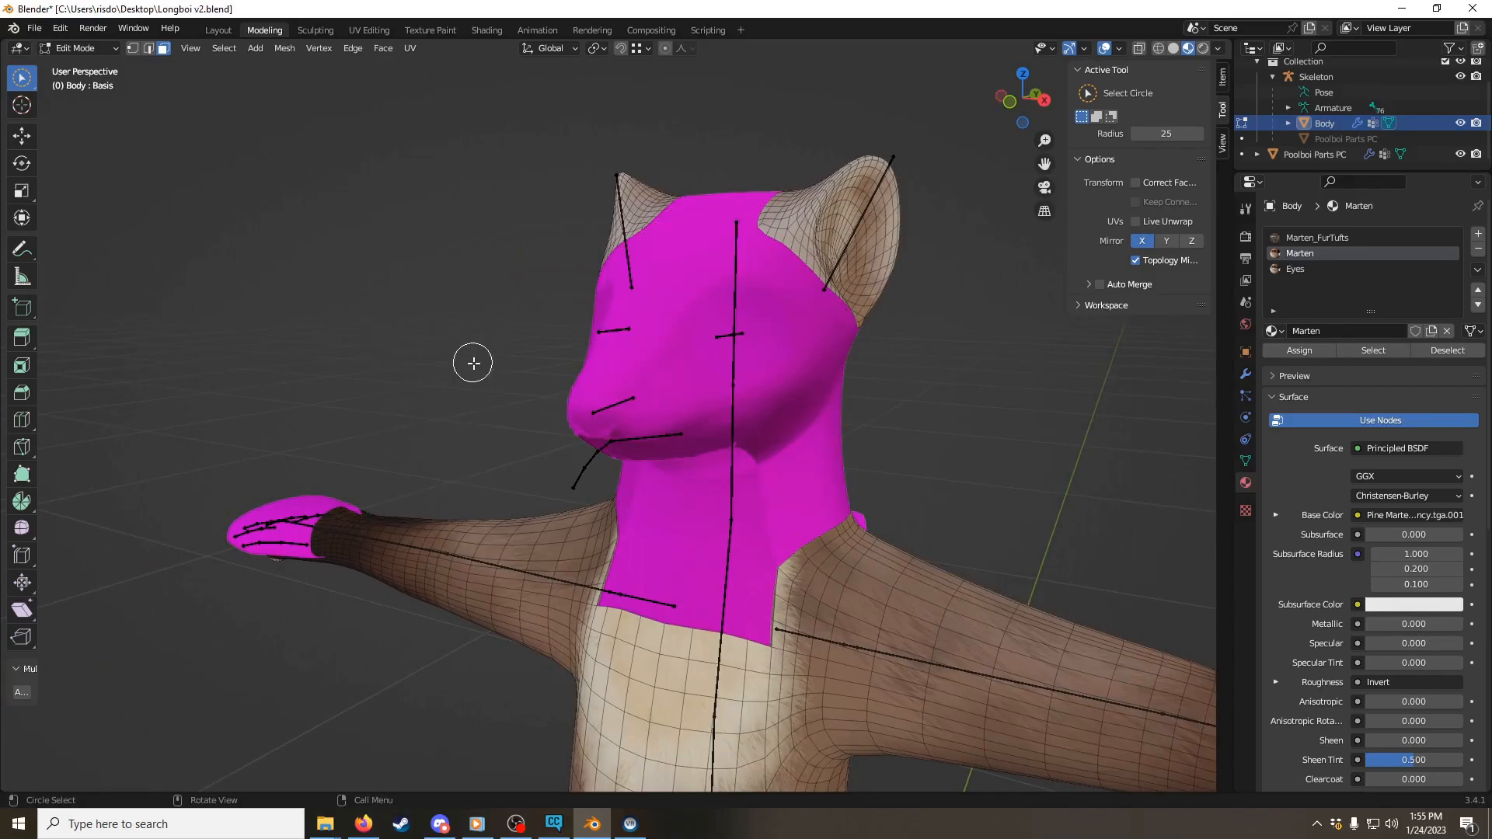
Step: Examine the inside of the Poolboi mask for Body mouth geometry that still has to be removed
scroll(505, 393, "up", 6)
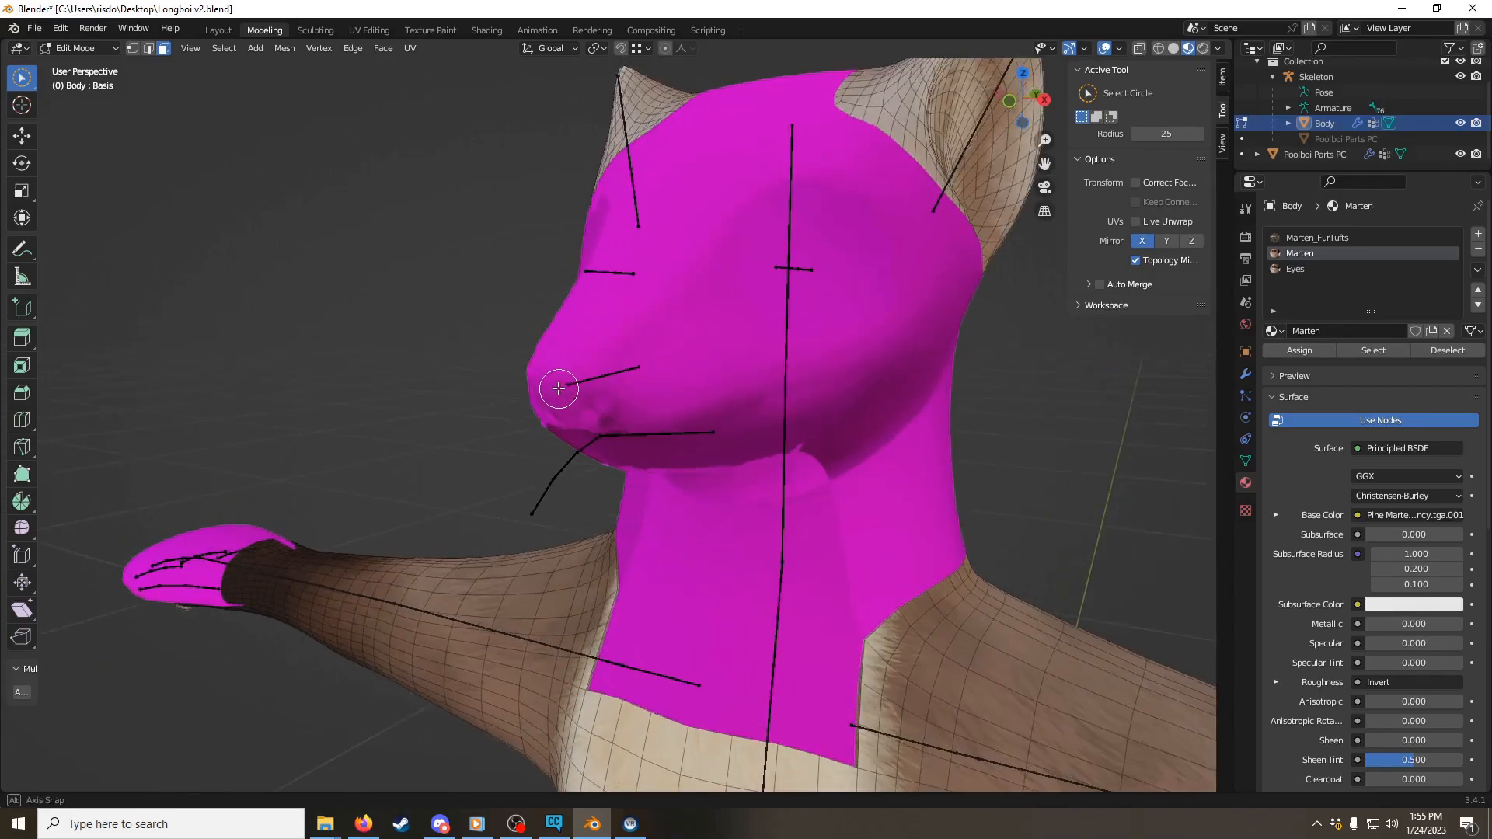
scroll(548, 411, "up", 3)
middle_click_drag(474, 379, 949, 347)
scroll(771, 367, "up", 3)
middle_click_drag(771, 367, 706, 347)
scroll(706, 347, "up", 3)
middle_click_drag(612, 416, 640, 354, "shift")
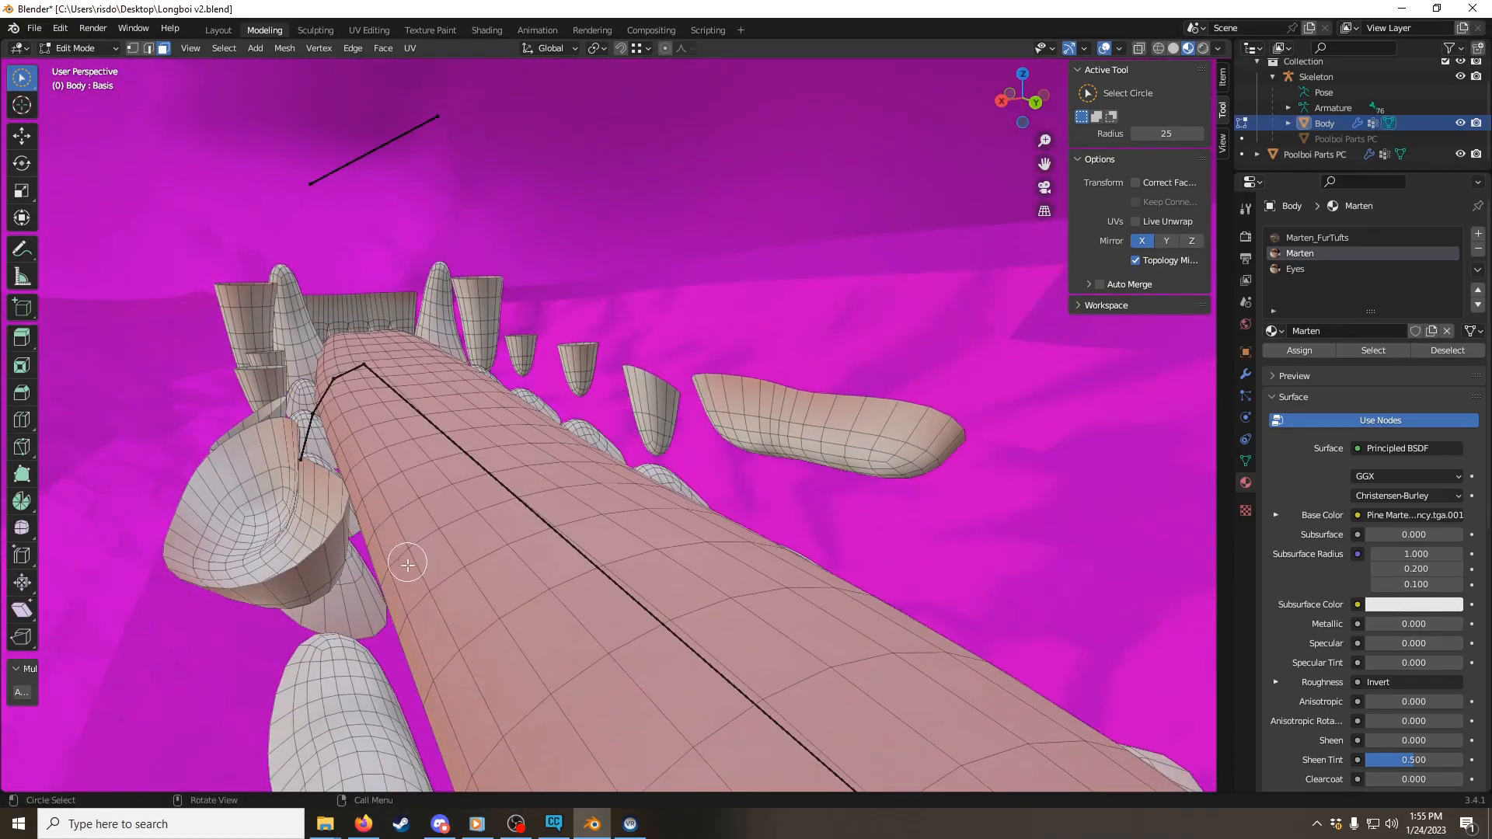
scroll(407, 565, "down", 5)
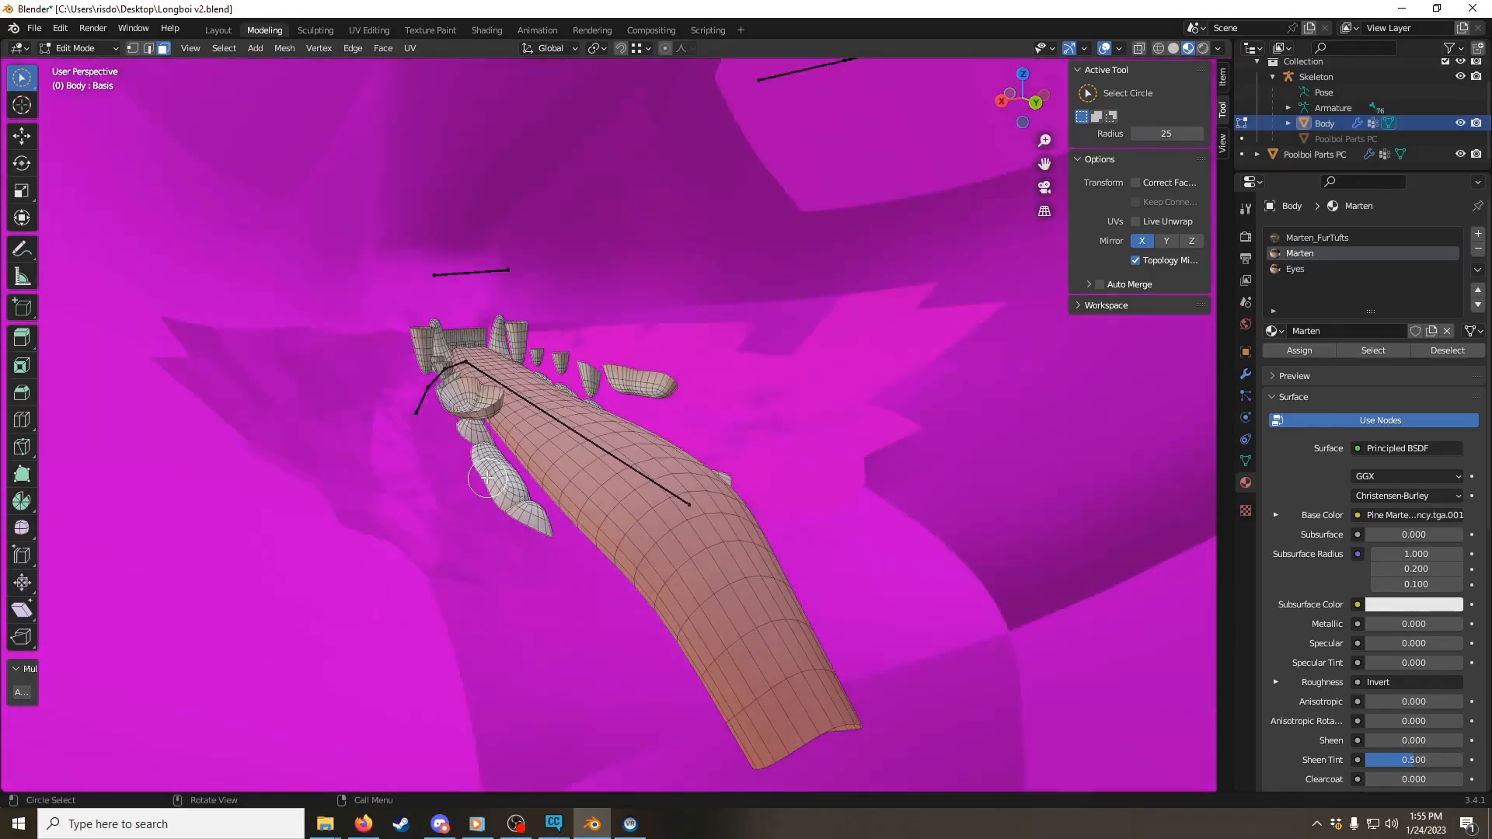
Step: Enable X-ray, box-select the tongue, teeth and other mouth pieces inside the mask, and delete their faces
key("alt+z")
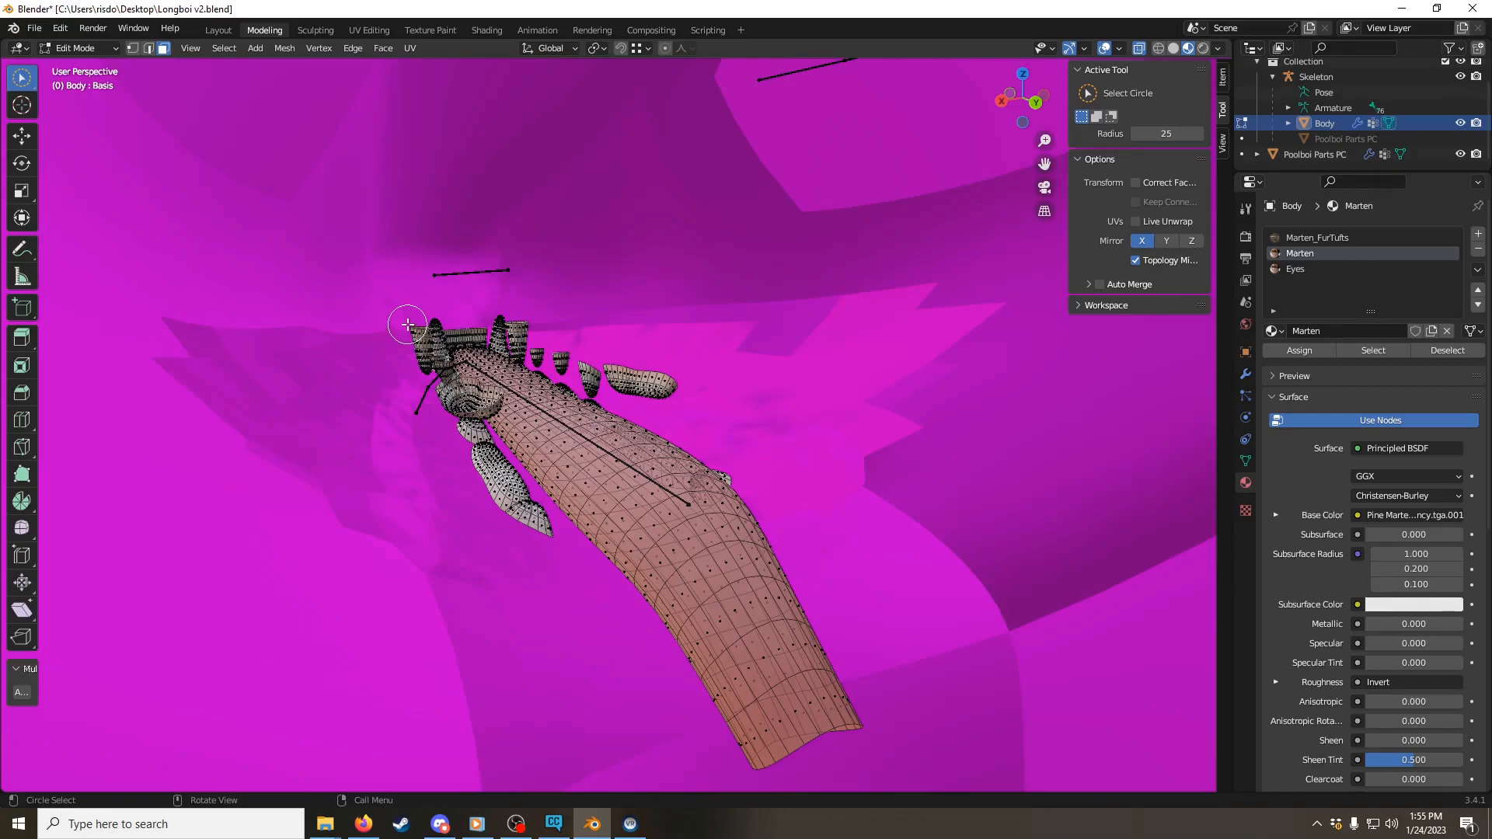
key("w")
key("w")
key("w")
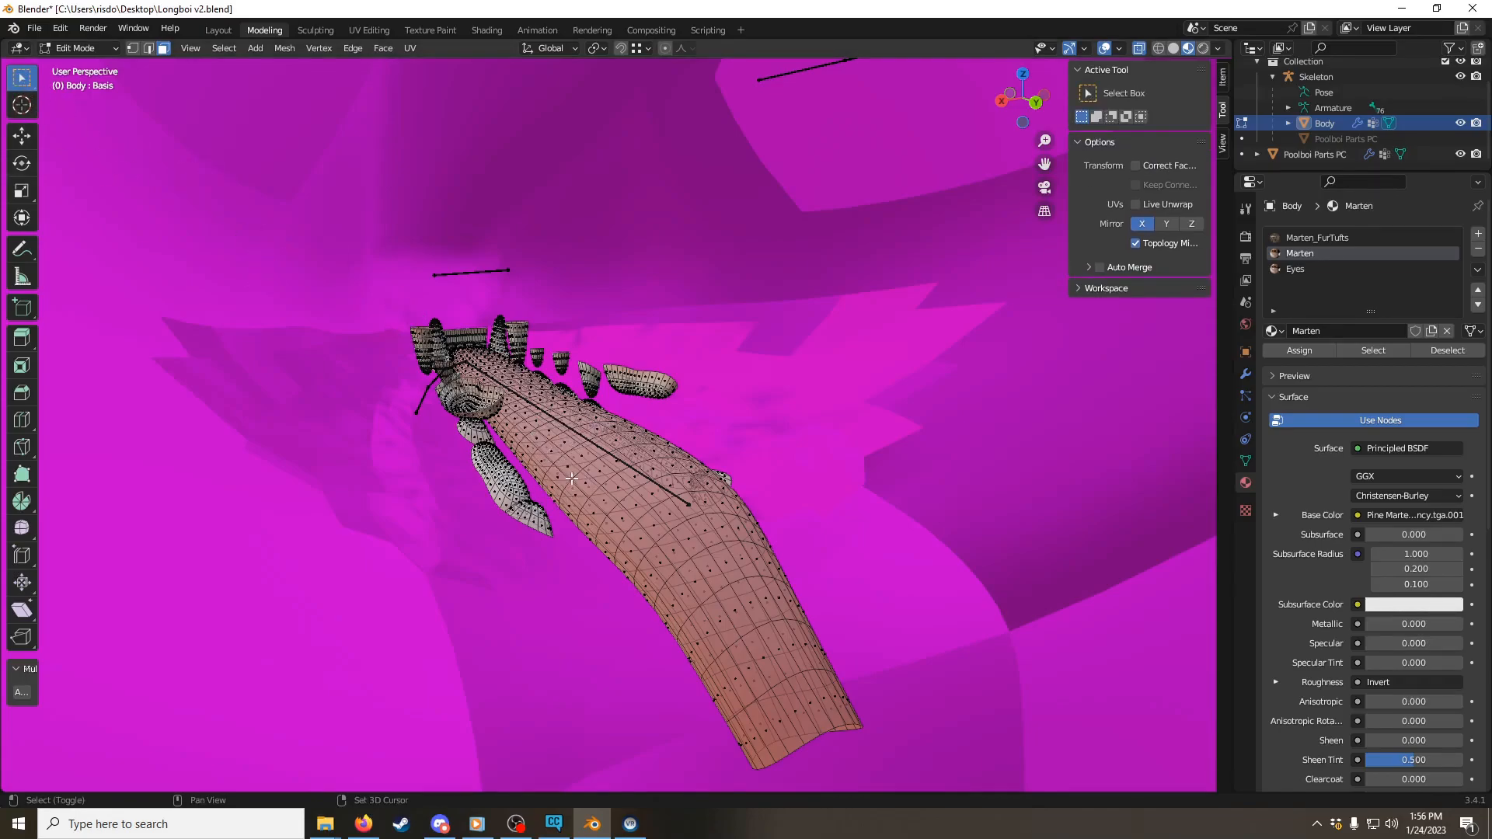
middle_click_drag(555, 478, 481, 380, "shift")
left_click_drag(328, 224, 857, 719)
scroll(626, 498, "down", 7)
middle_click_drag(553, 471, 654, 436)
middle_click_drag(654, 436, 575, 355, "shift")
scroll(500, 333, "up", 3)
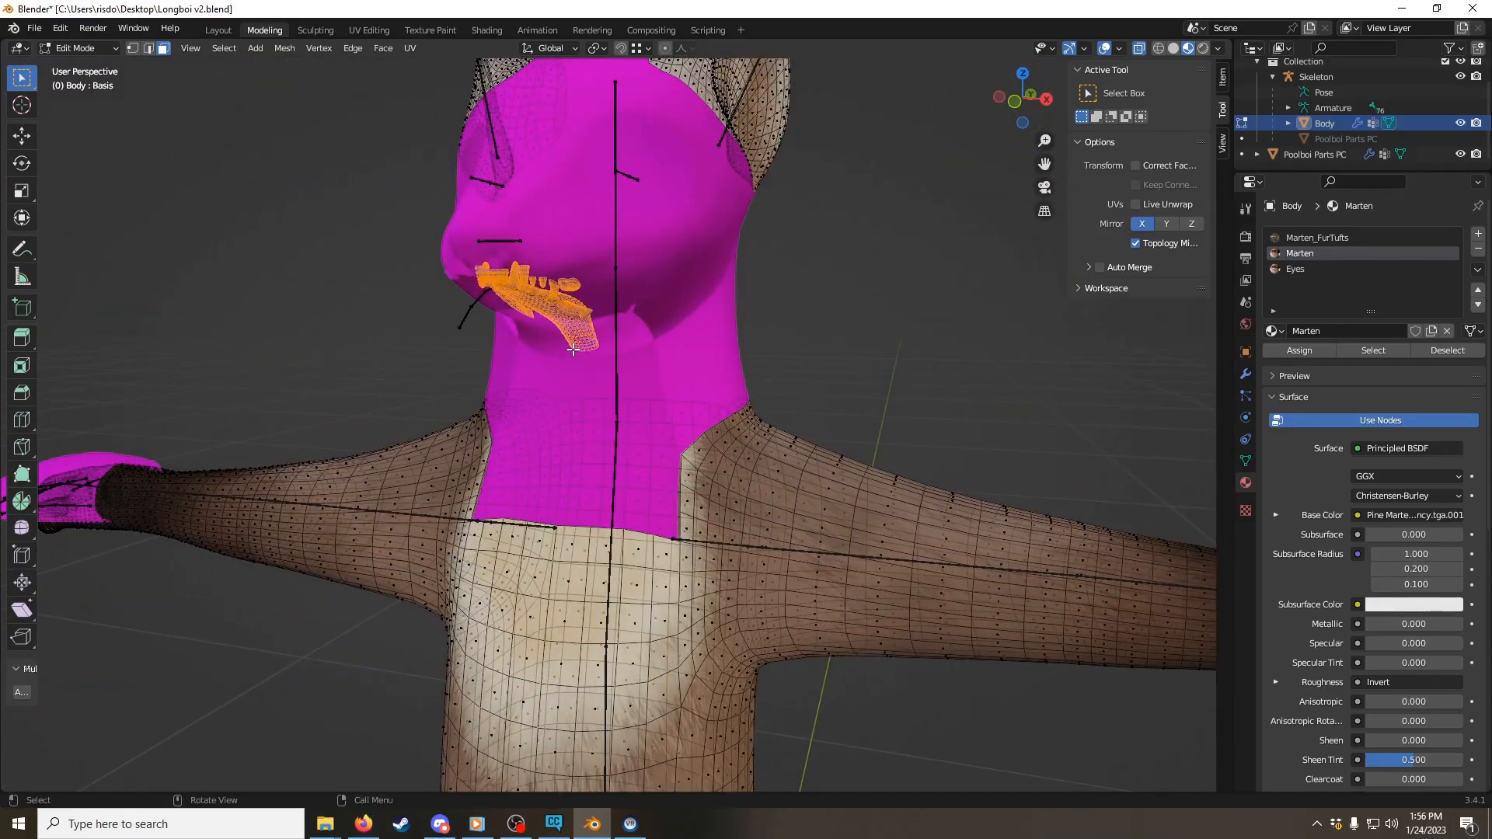
key("x")
left_click(575, 351)
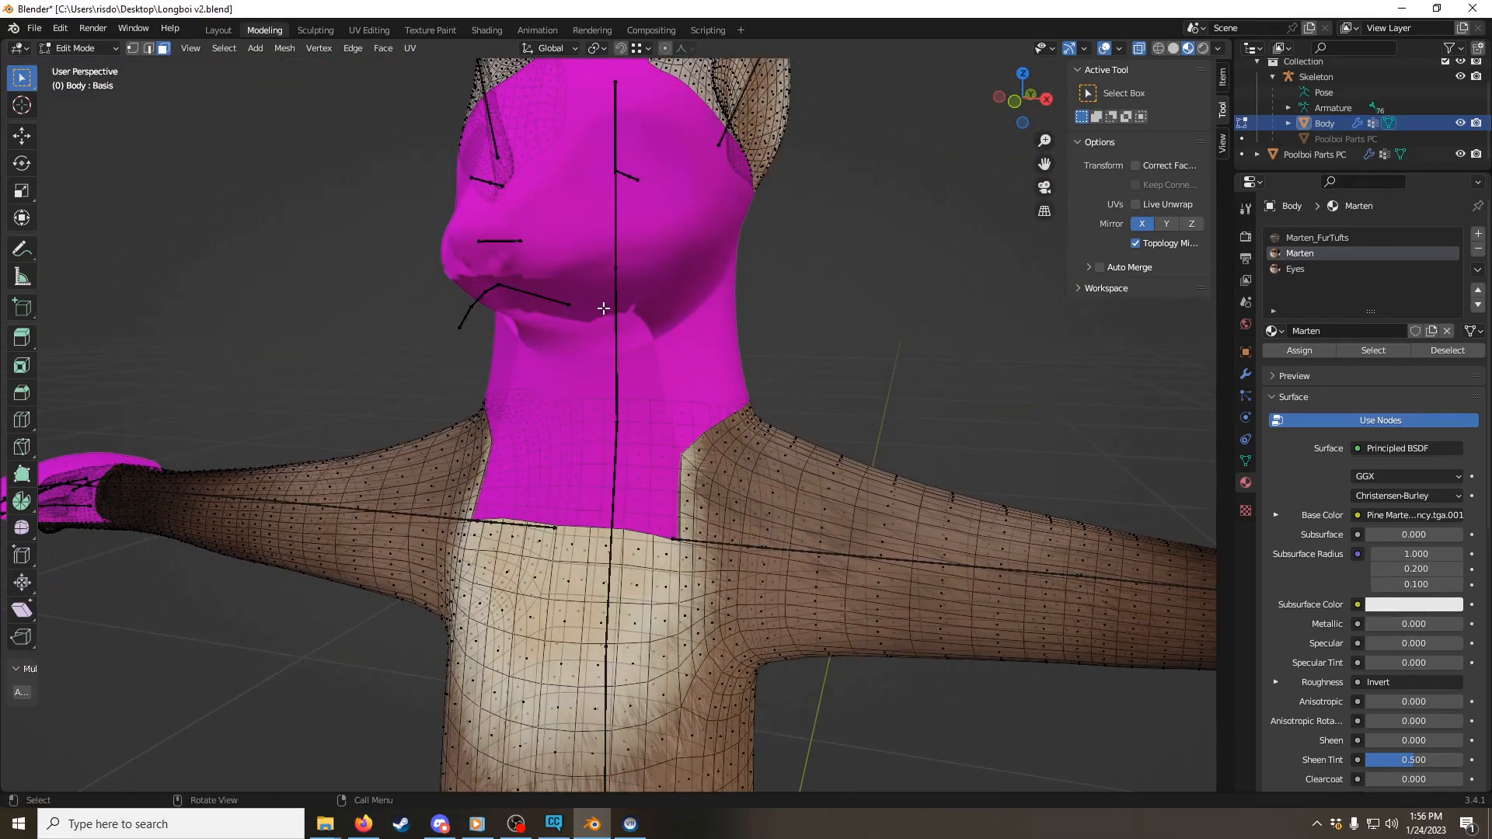
Step: Examine how the Body's left hand fits inside the Poolboi glove in both Object Mode and Edit Mode
middle_click_drag(787, 472, 559, 355)
key("ctrl+Tab")
left_click(449, 283)
middle_click_drag(508, 286, 585, 296)
key("ctrl+Tab")
left_click(715, 299)
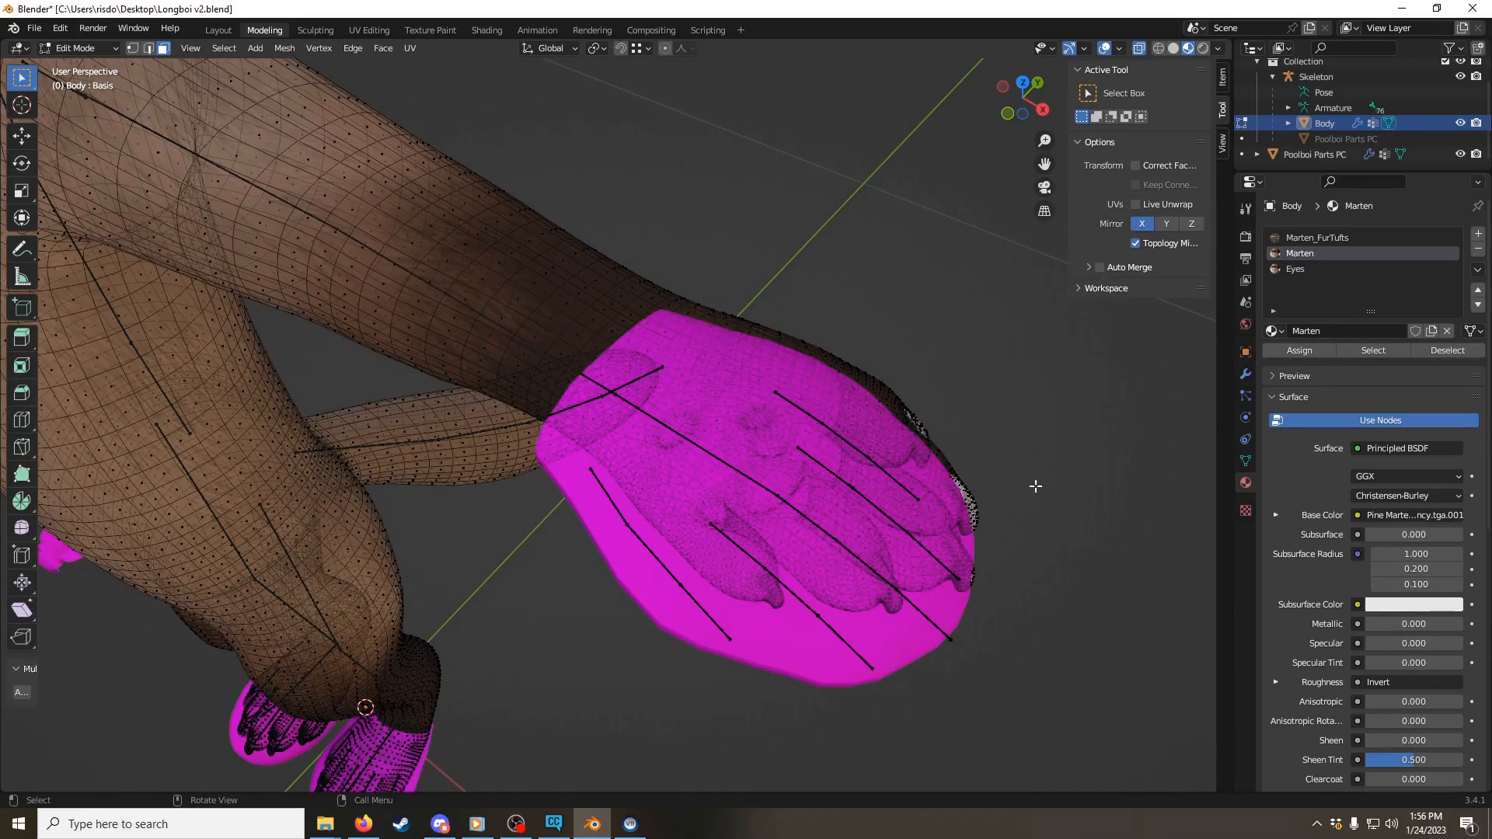
Step: Try displaying the Body's Armature modifier in Edit Mode, and turn that display back off
left_click(1244, 375)
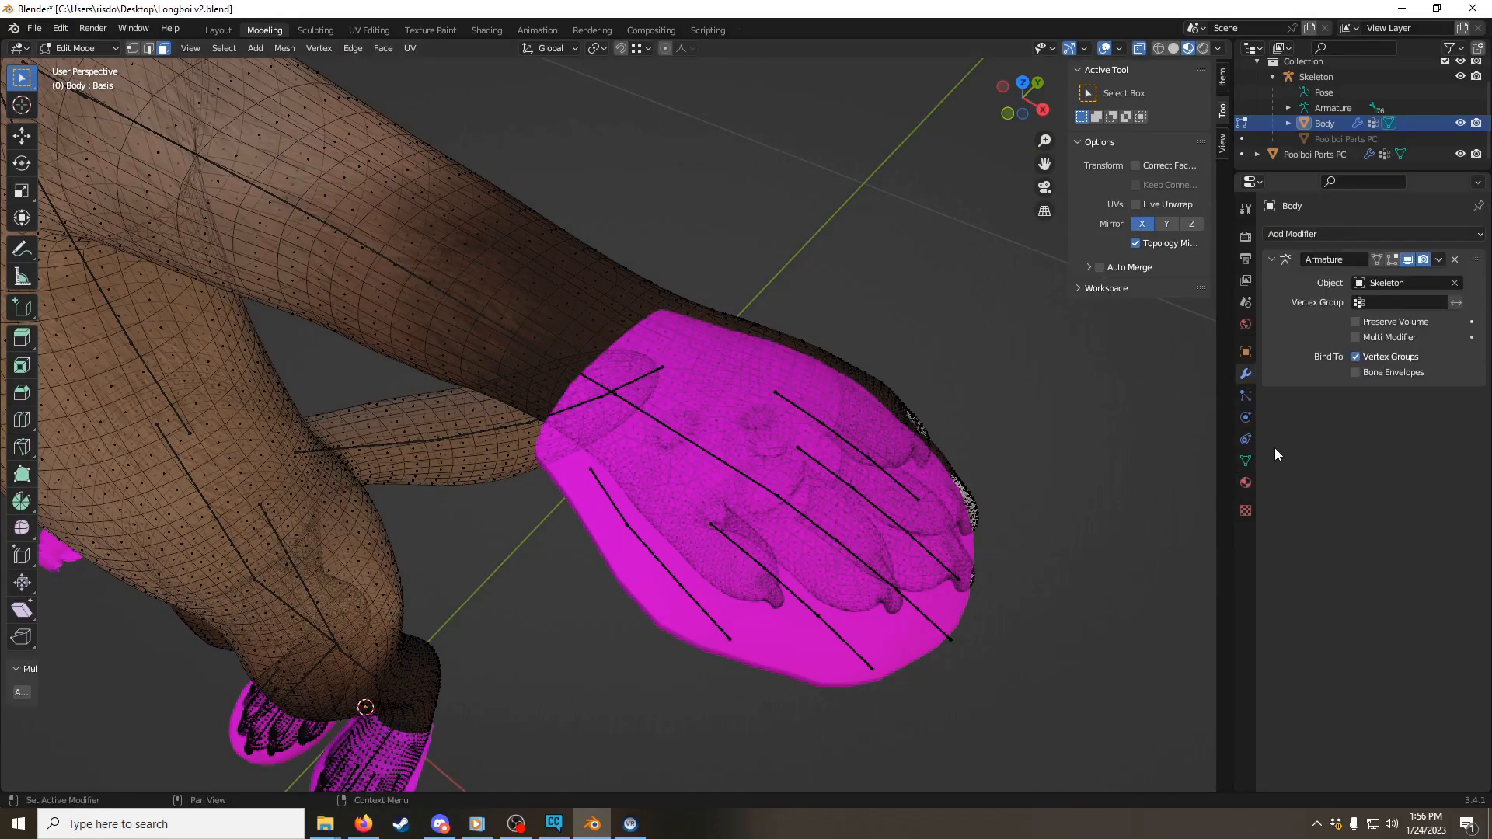
left_click(1389, 261)
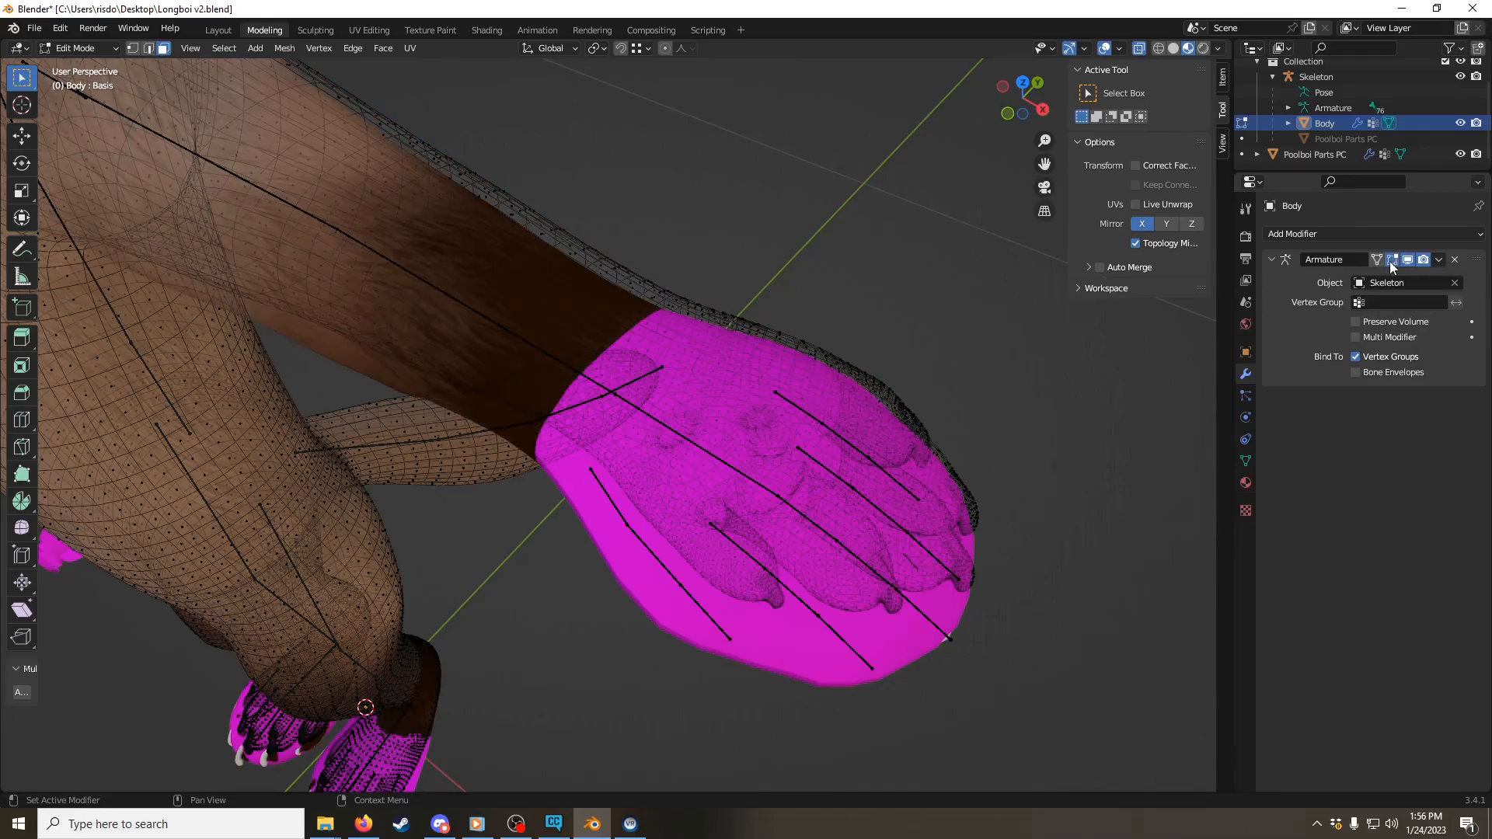
left_click(1389, 261)
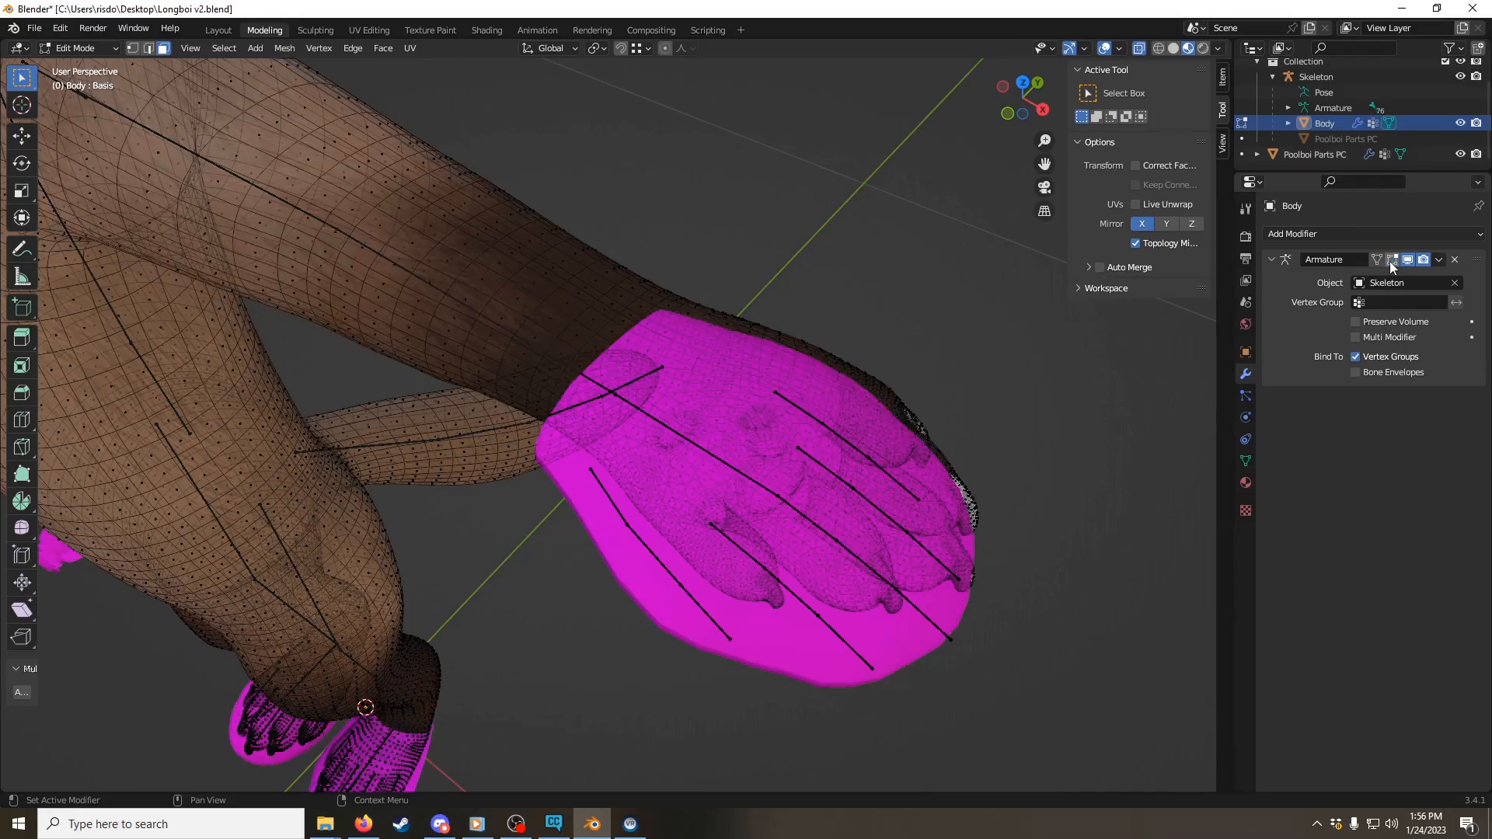
Step: Compare the left wrist between Edit Mode and Object Mode to locate the glove's edge on the arm
middle_click_drag(693, 174, 719, 282)
key("ctrl+Tab")
left_click(755, 299)
key("ctrl+Tab")
left_click(453, 290)
middle_click_drag(675, 295, 620, 257)
scroll(620, 258, "up", 3)
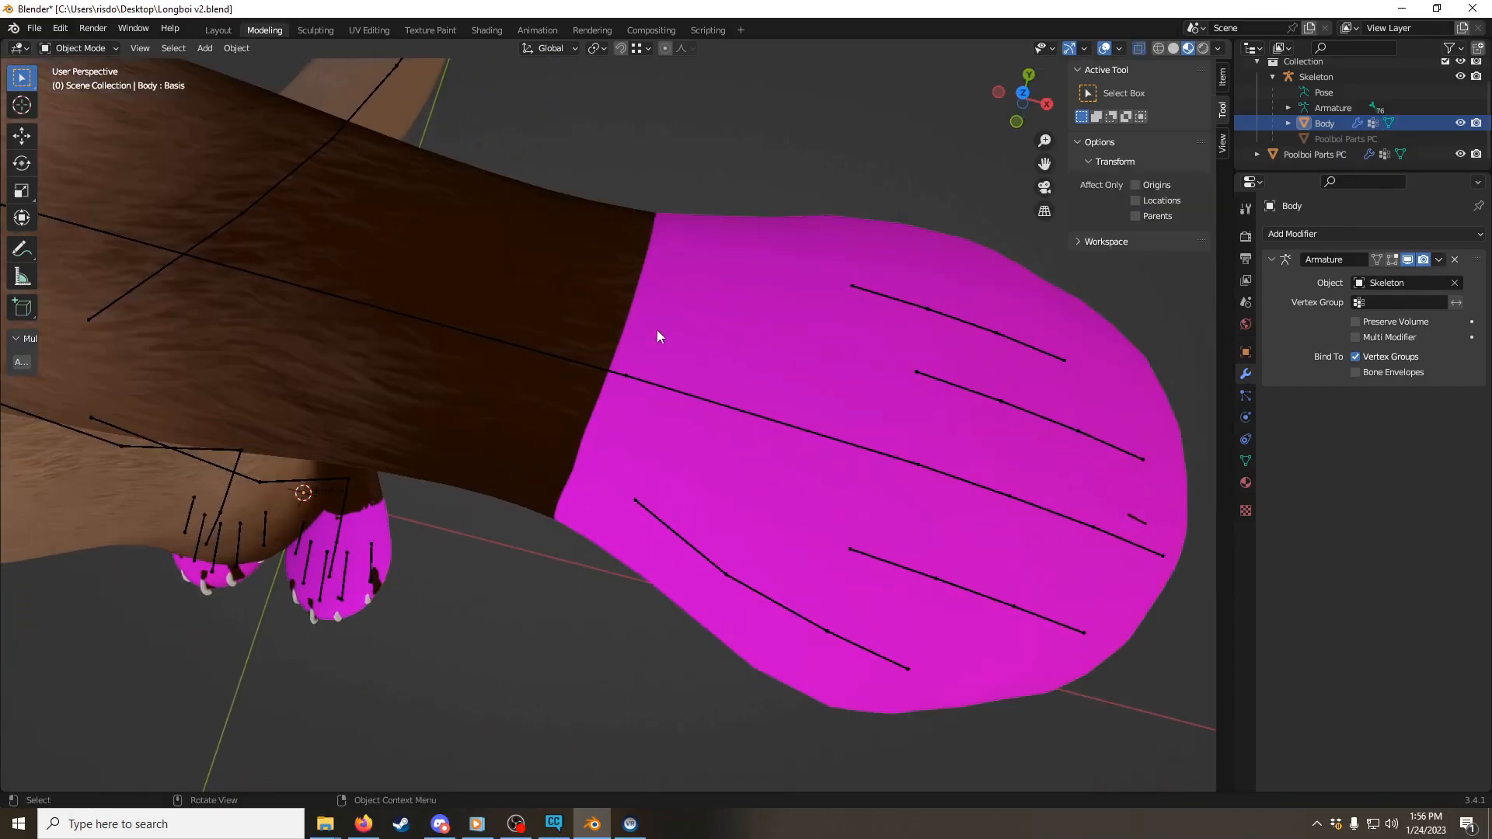
Step: Display the viewport in wireframe and put the Body mesh in Edit Mode at the left wrist
left_click(1158, 48)
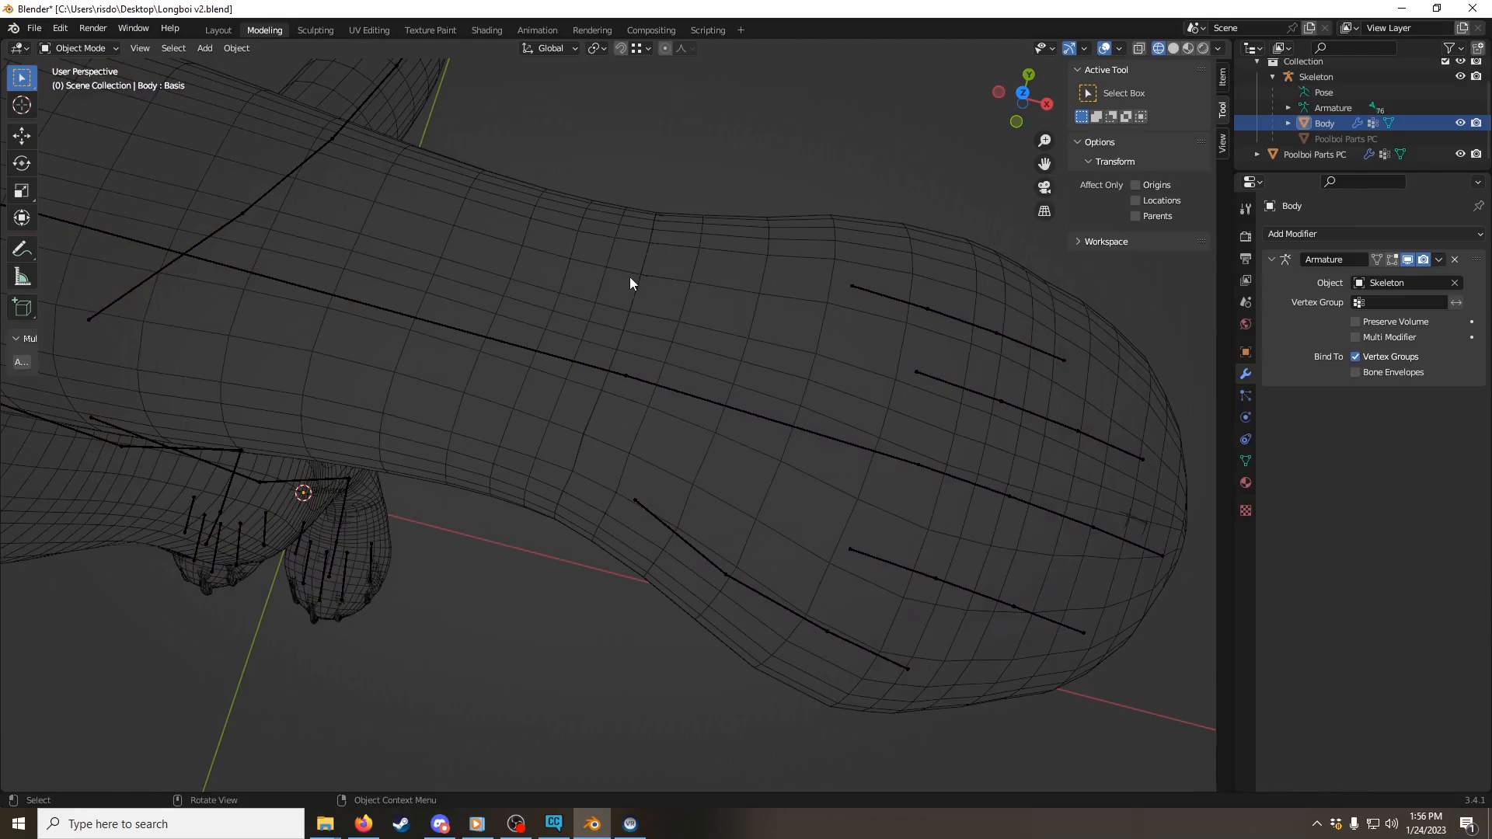
middle_click_drag(656, 291, 632, 267)
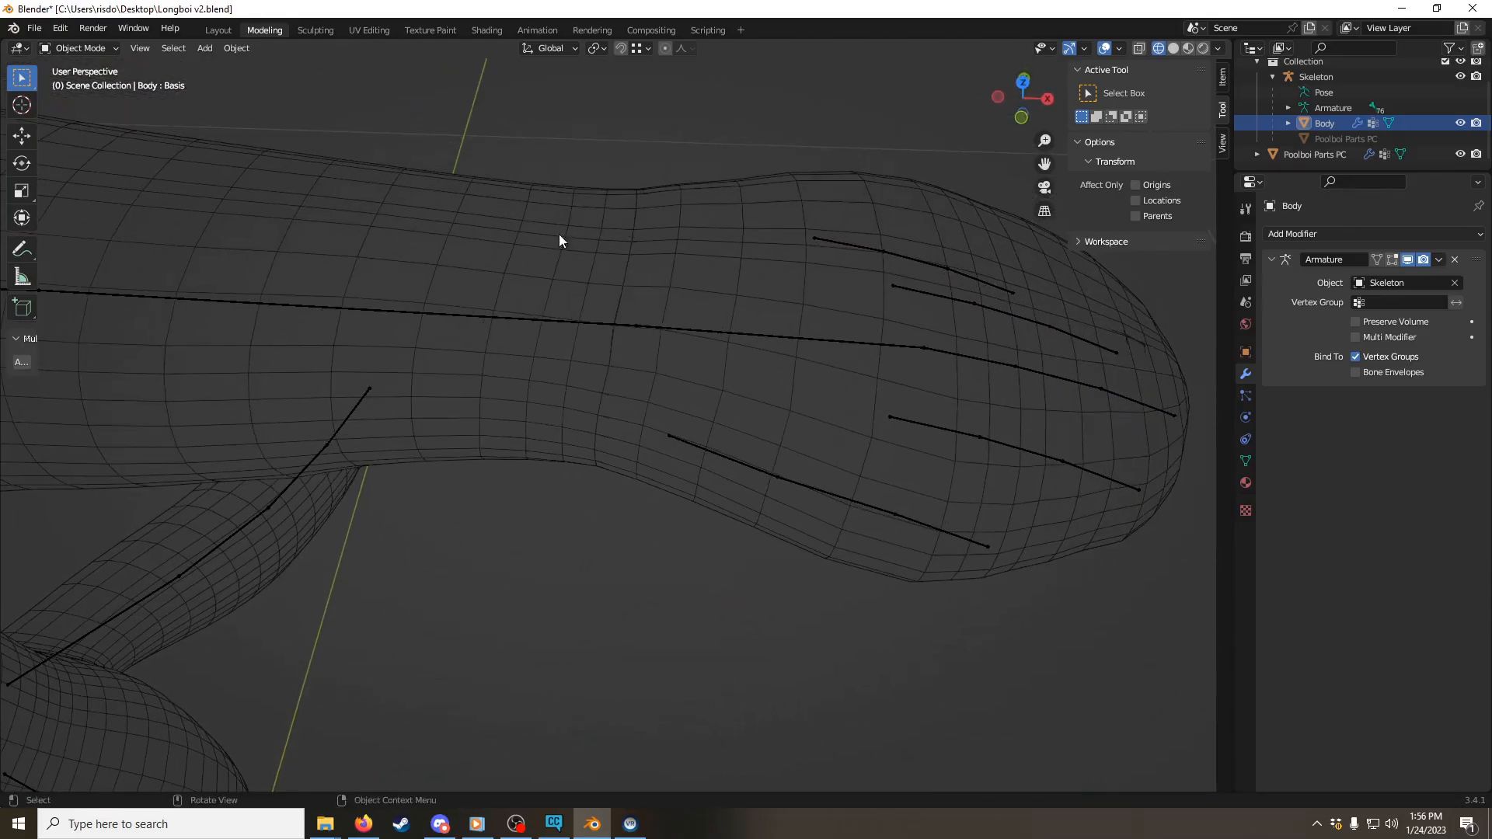
key("ctrl+Tab")
left_click(785, 283)
Step: Select the ring of Body faces around the left wrist at the glove's edge and mirror the selection across X with Extend
middle_click_drag(730, 263, 670, 220)
left_click(670, 219)
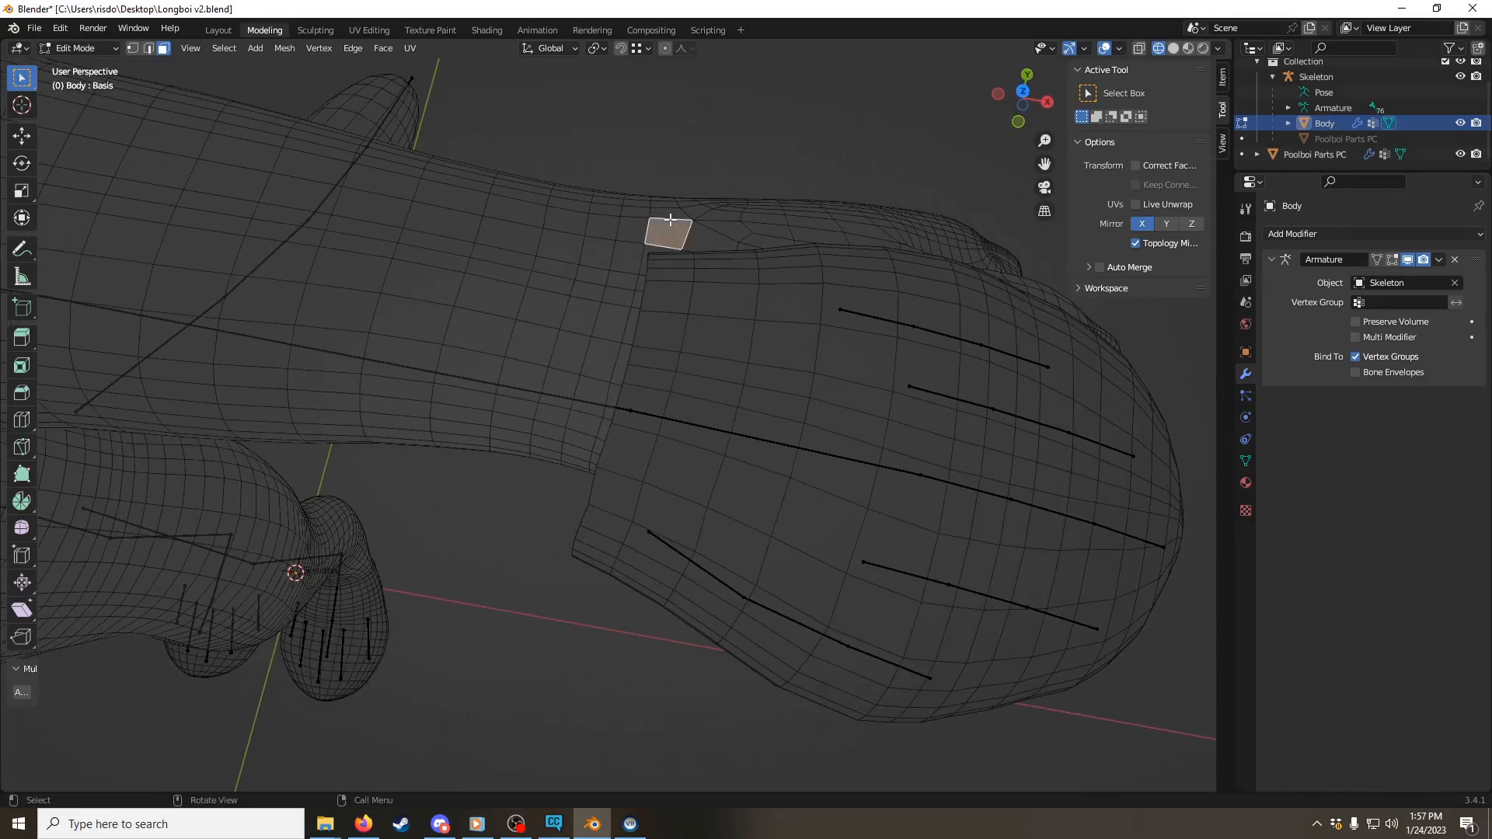
left_click(670, 220, "alt")
middle_click_drag(670, 220, 660, 380)
scroll(659, 380, "down", 5)
middle_click_drag(504, 406, 999, 343)
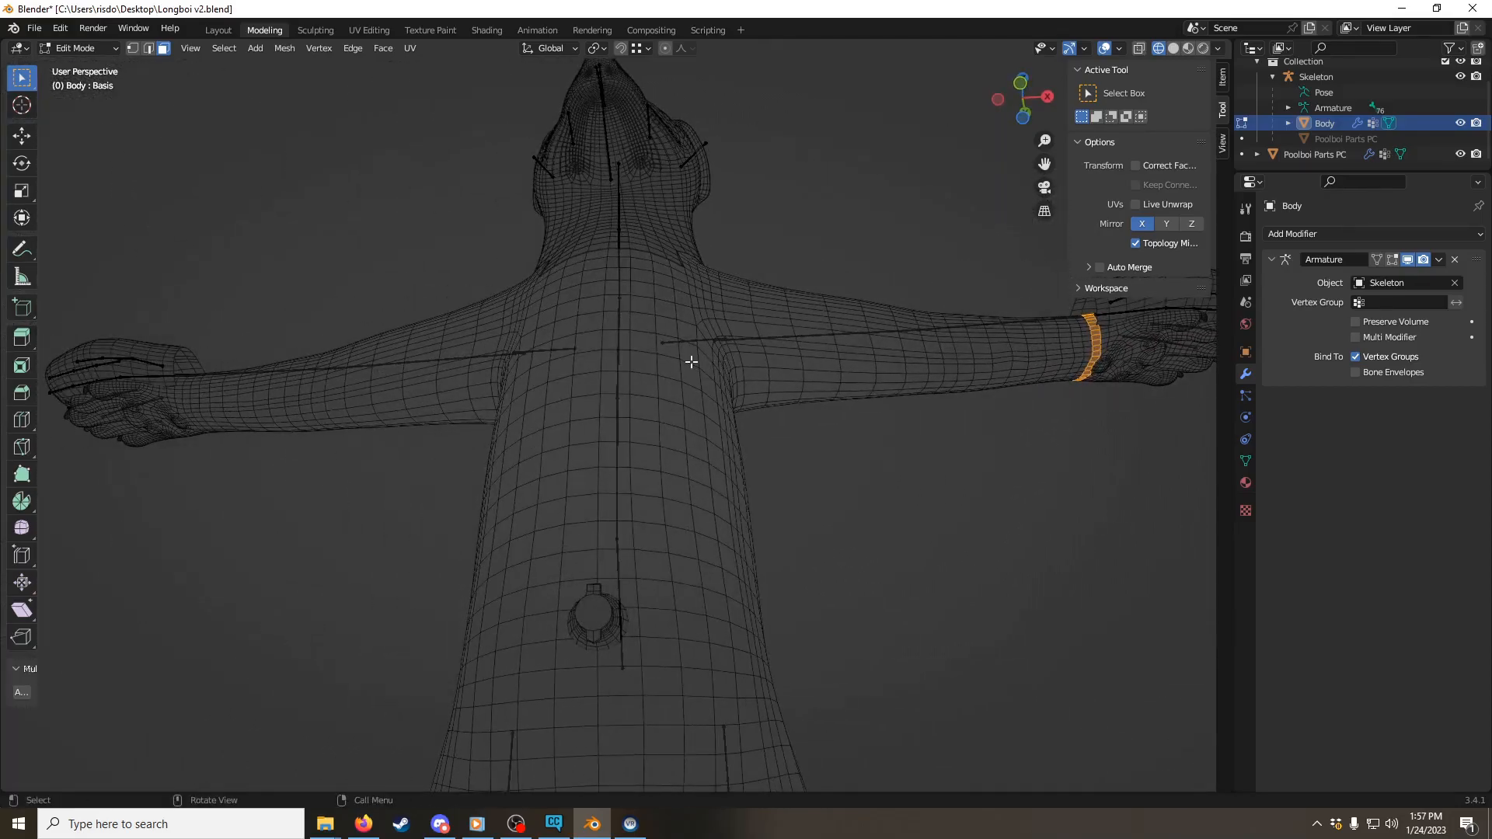
key("ctrl+shift+m")
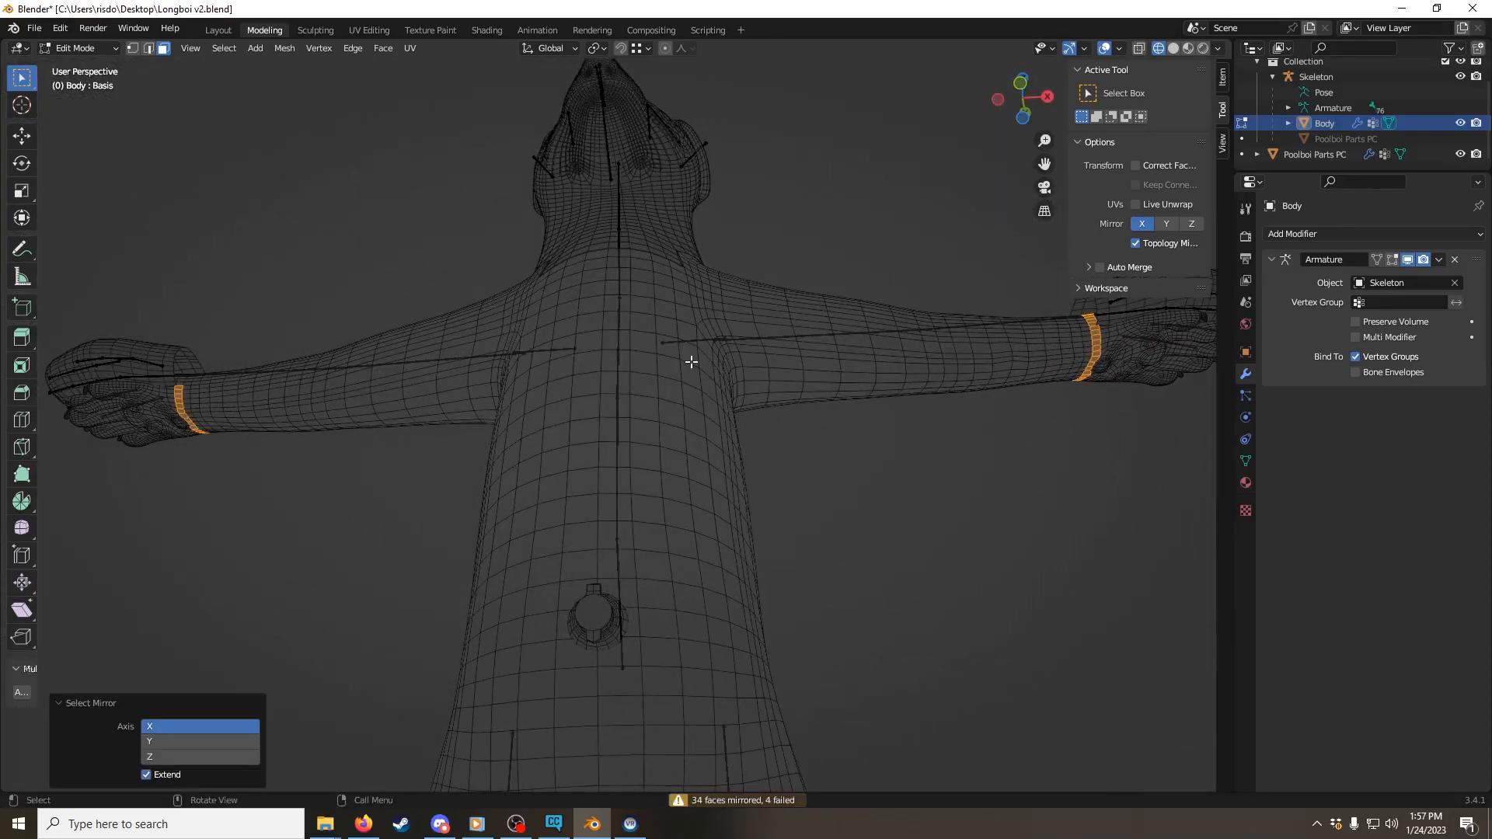
Step: Complete the matching face ring around the right wrist, delete the faces of both rings, and return to Object Mode
middle_click_drag(156, 448, 728, 425)
scroll(777, 416, "up", 3)
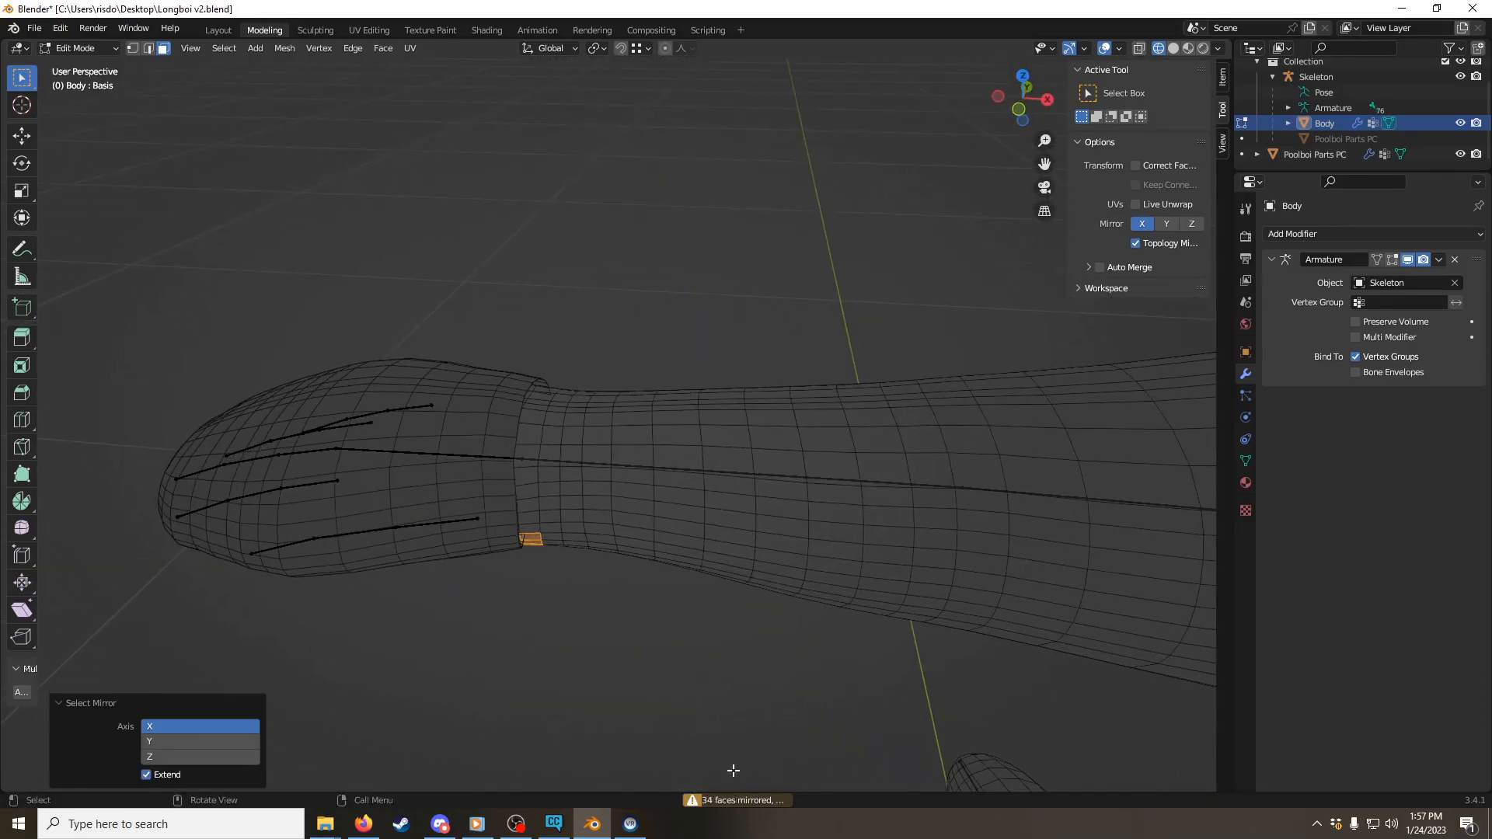
left_click(529, 468, "alt")
middle_click_drag(528, 467, 551, 359)
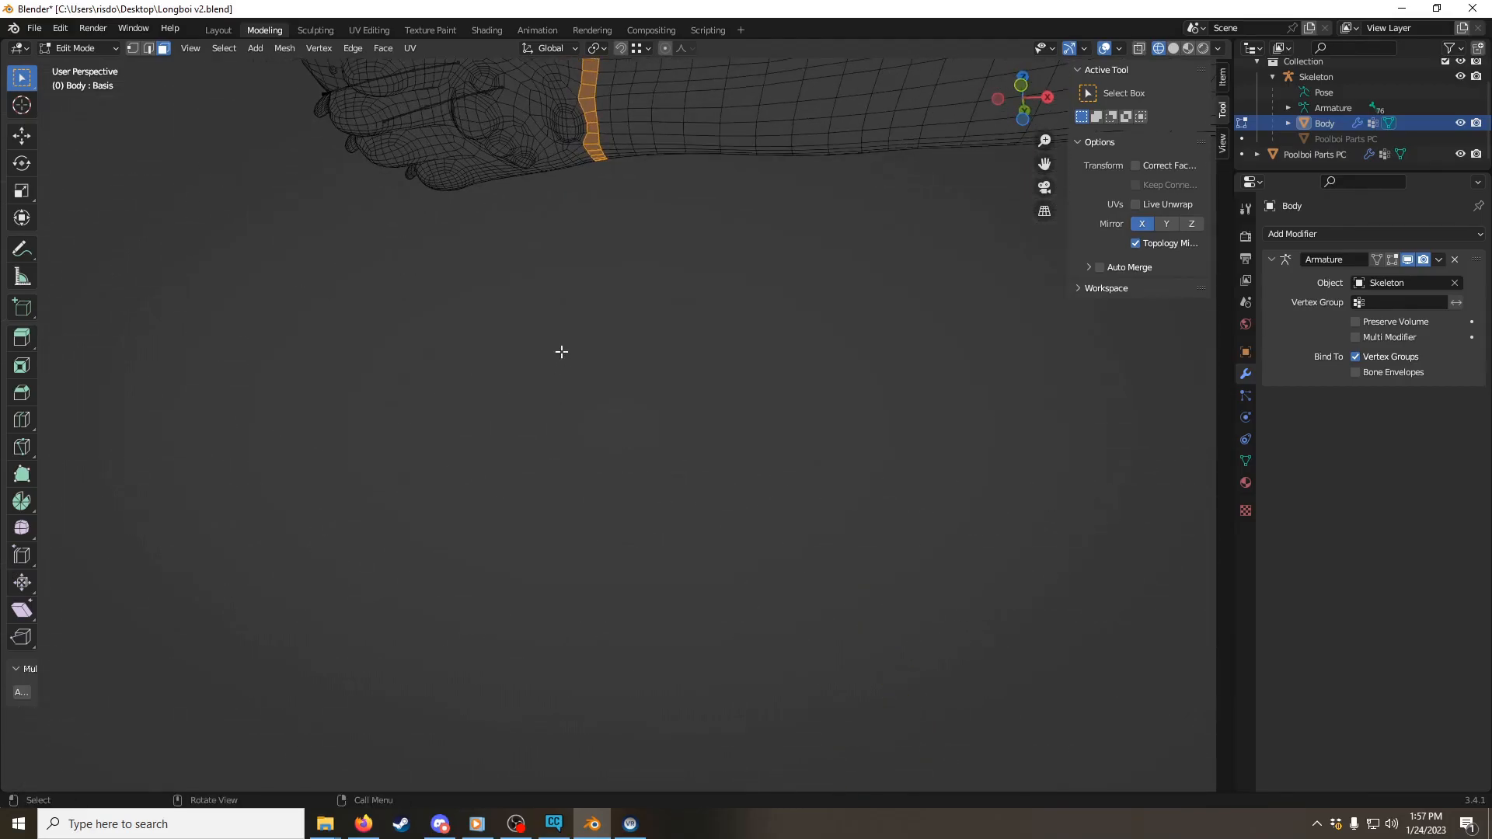
middle_click_drag(595, 308, 463, 264)
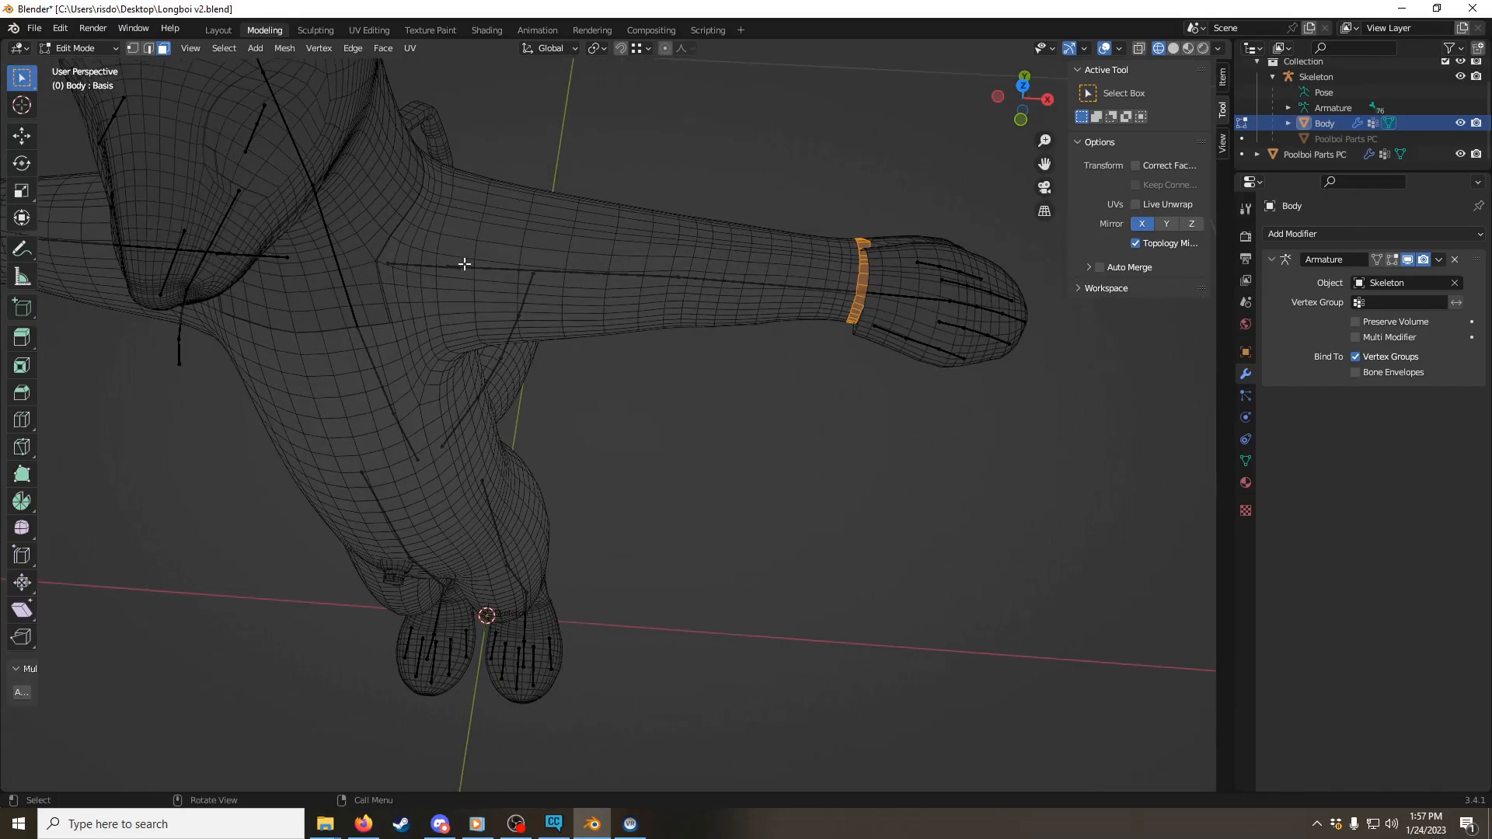
key("x")
left_click(465, 264)
key("ctrl+Tab")
left_click(502, 261)
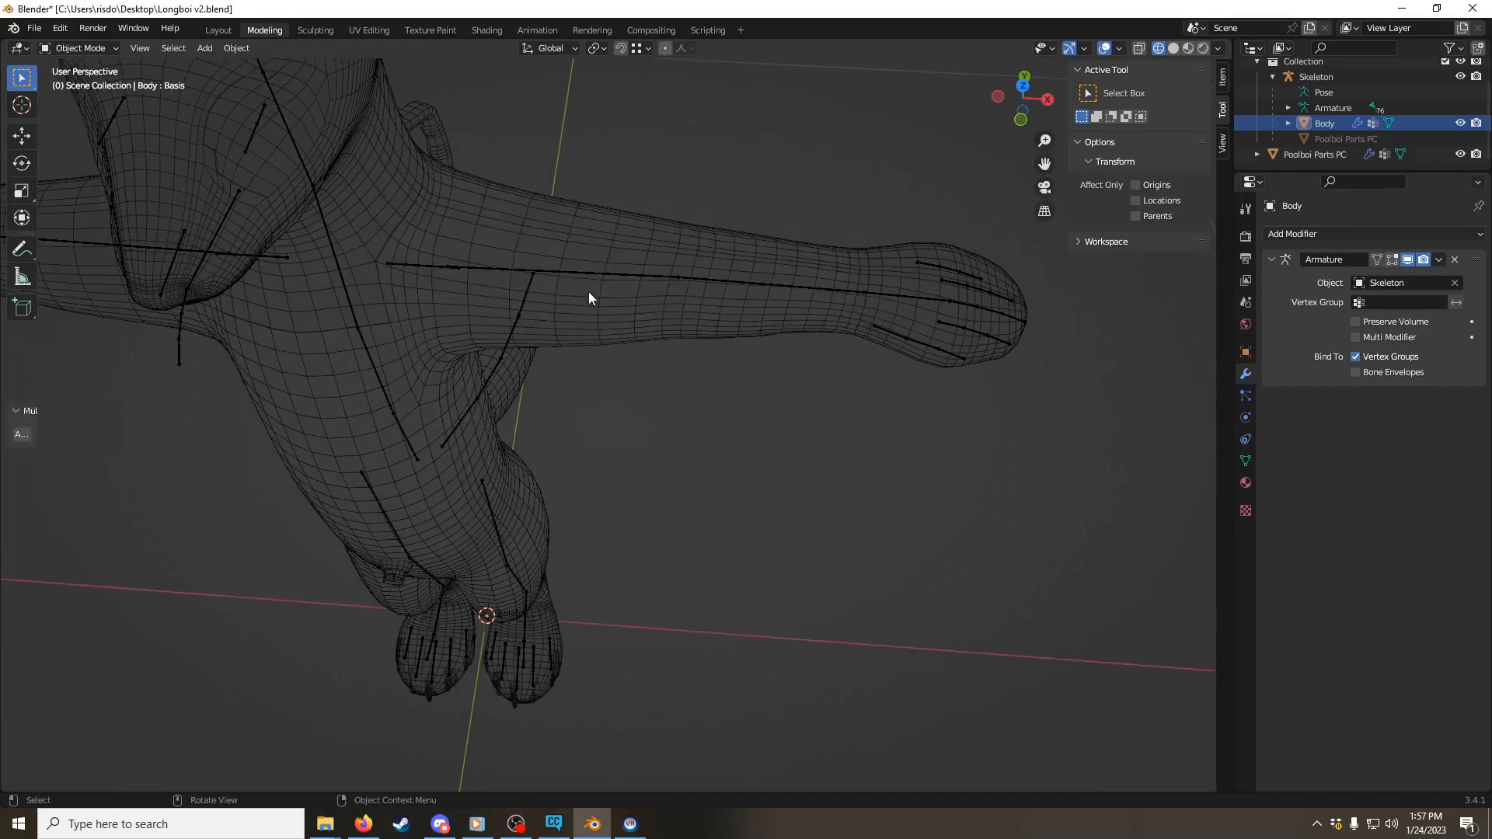
Step: Select the Body's cut-off hand geometry on both sides with Select Linked and delete its faces, ending in Object Mode
middle_click_drag(401, 286, 962, 350)
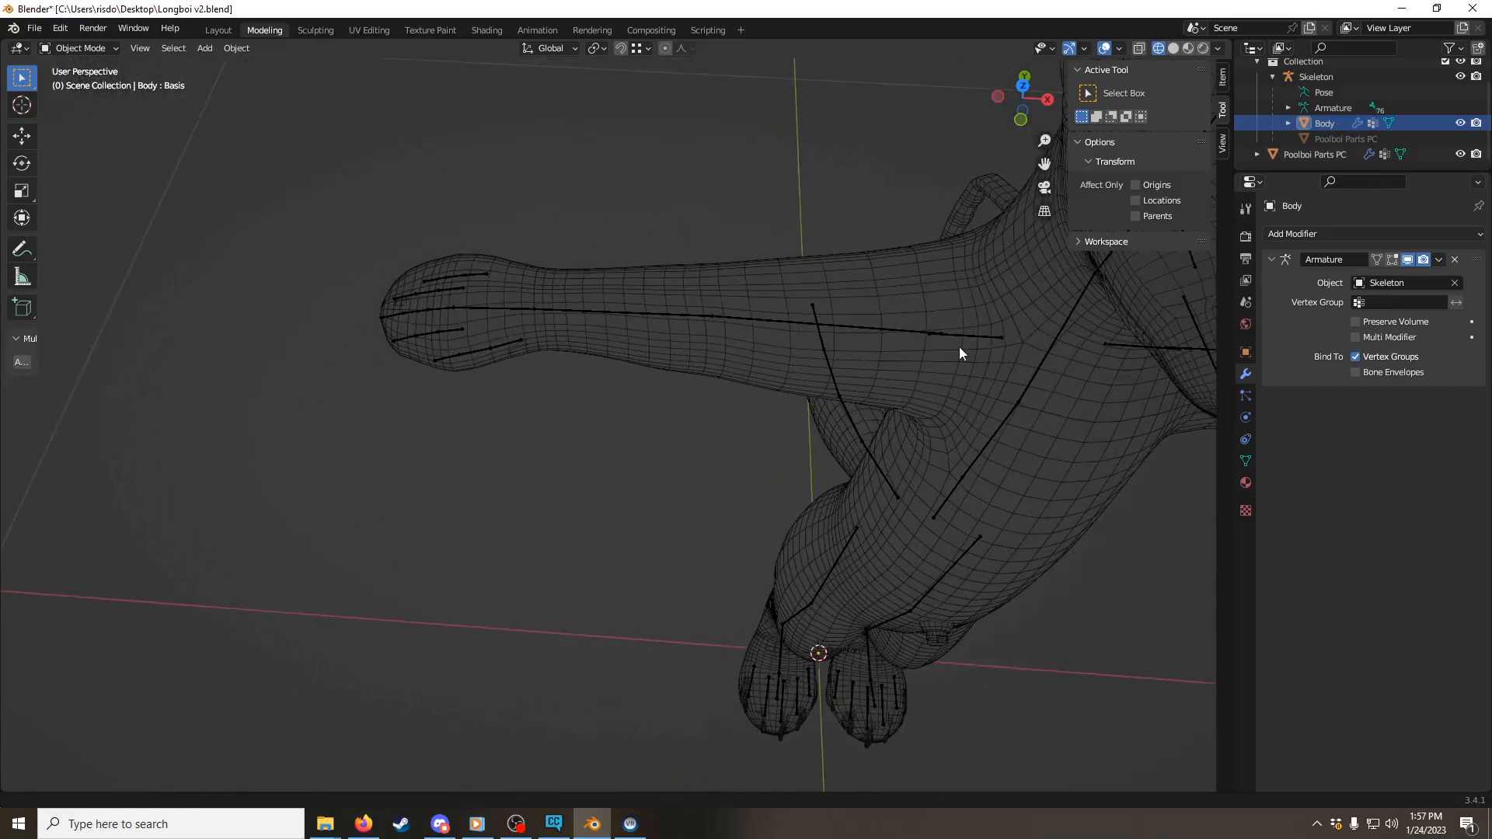
middle_click_drag(726, 319, 667, 351)
key("ctrl+Tab")
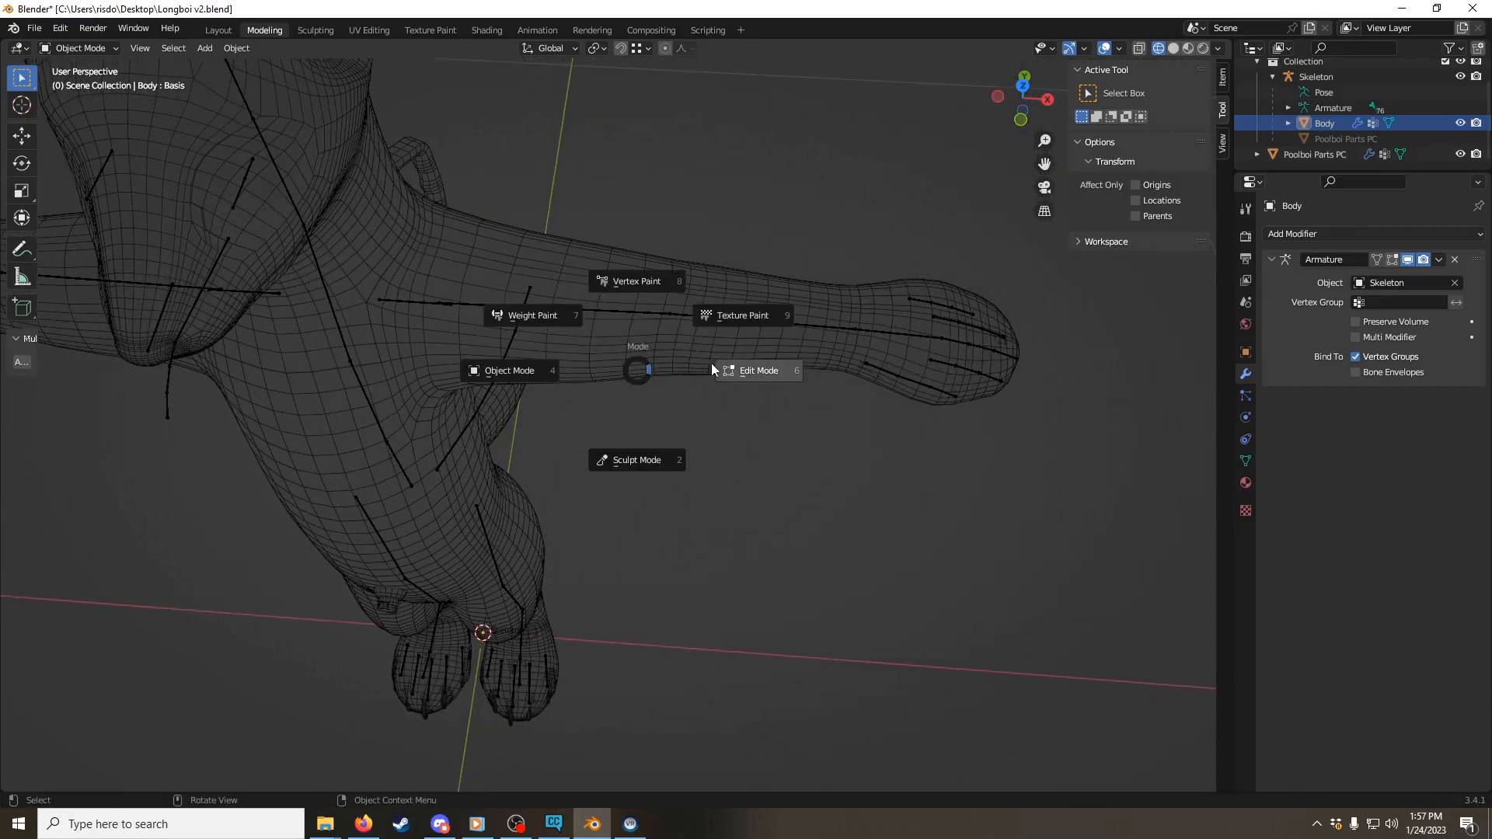
left_click(744, 362)
middle_click_drag(788, 409, 727, 393)
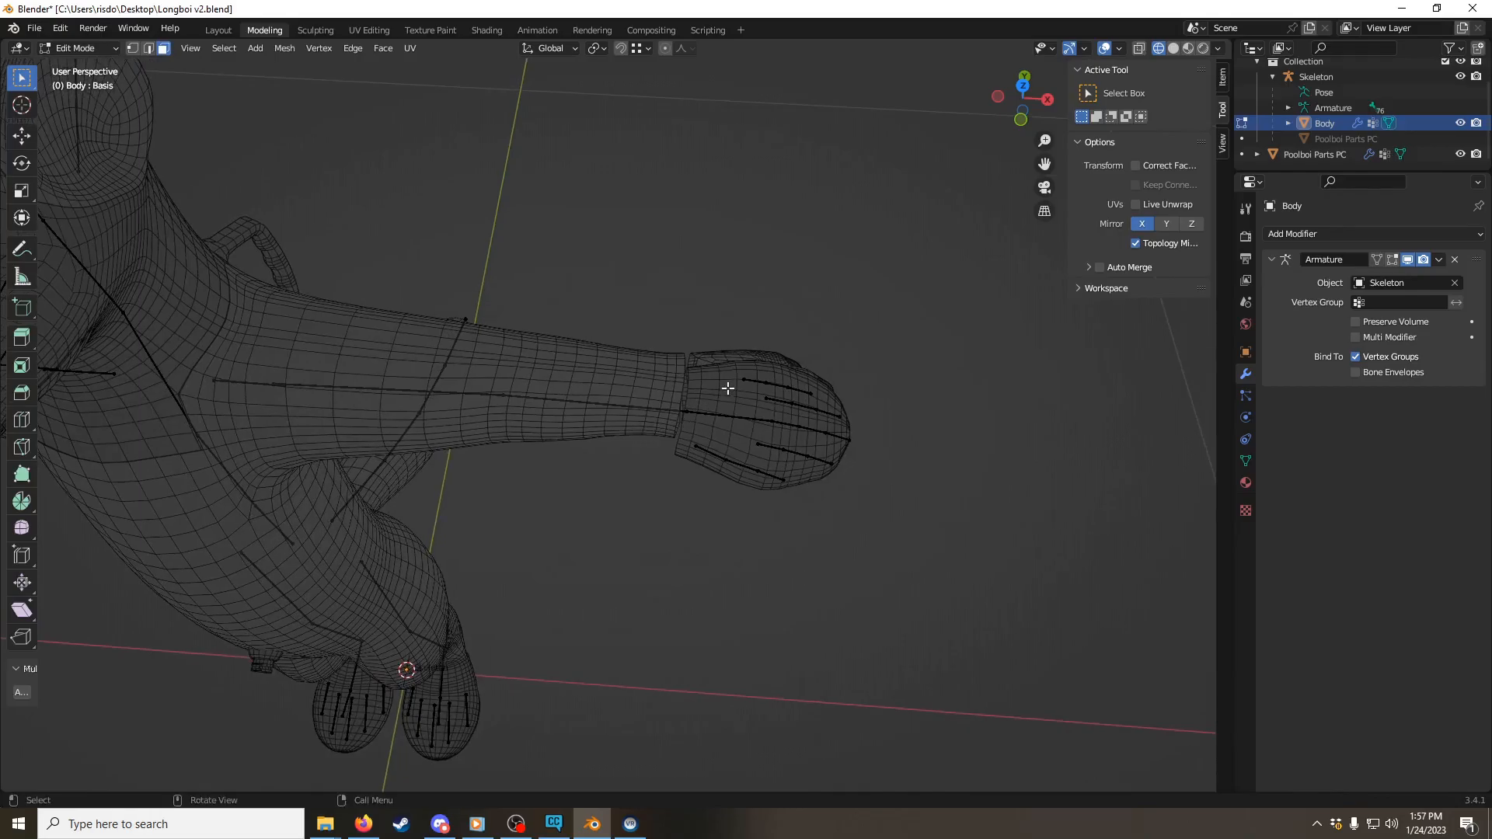
key("l")
middle_click_drag(501, 307, 744, 267)
middle_click_drag(809, 329, 490, 284)
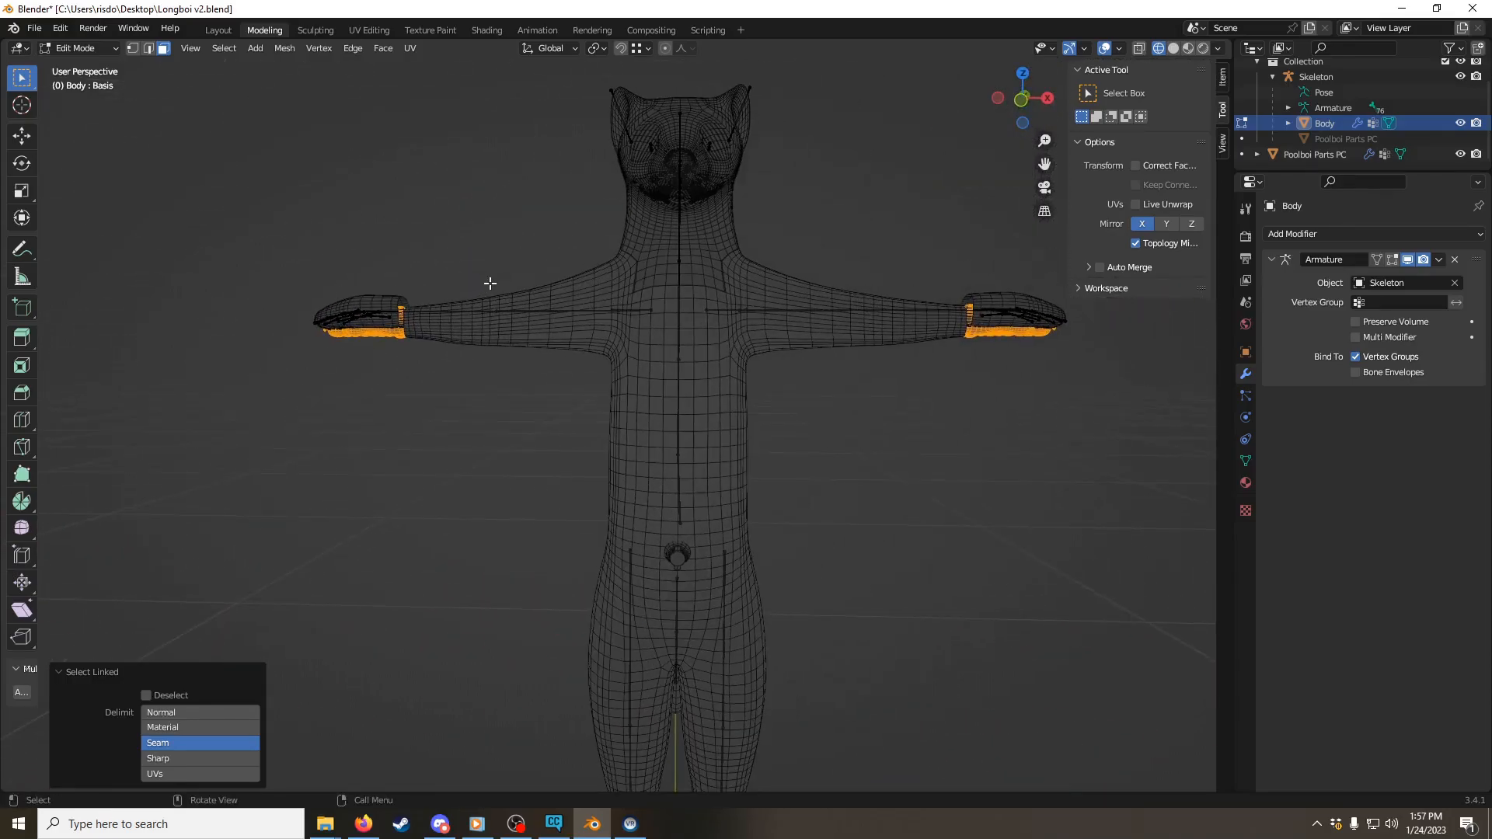
key("x")
left_click(491, 283)
key("ctrl+Tab")
left_click(439, 365)
Step: Select the rings of Body faces around both ankles at the upper edge of the Poolboi feet and delete those faces
middle_click_drag(487, 397, 587, 447)
middle_click_drag(645, 528, 519, 354, "shift")
middle_click_drag(619, 390, 675, 402, "shift")
scroll(647, 408, "up", 3)
scroll(646, 408, "up", 1)
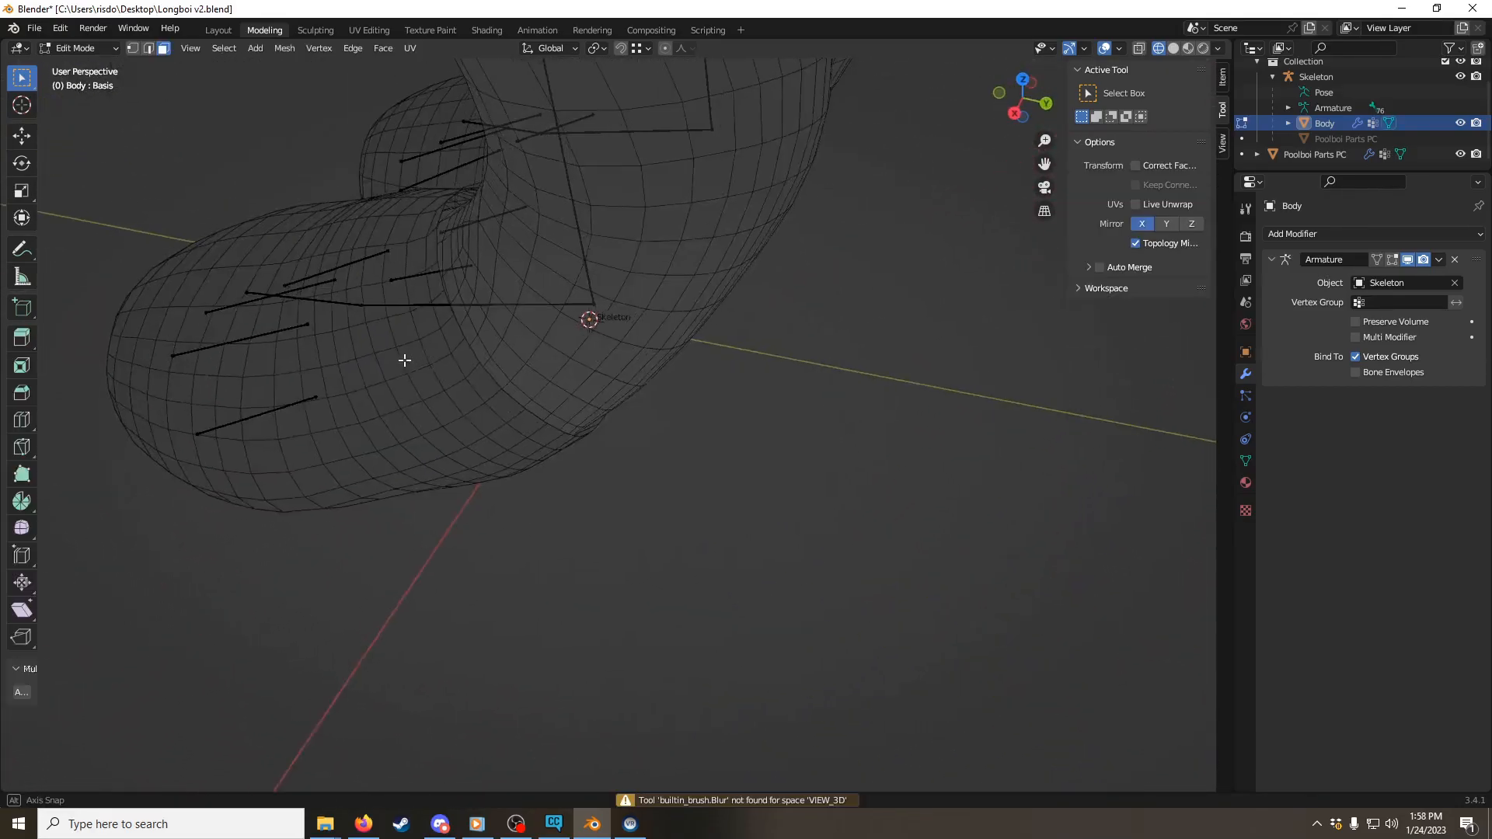
middle_click_drag(403, 360, 771, 419)
middle_click_drag(263, 414, 537, 386, "shift")
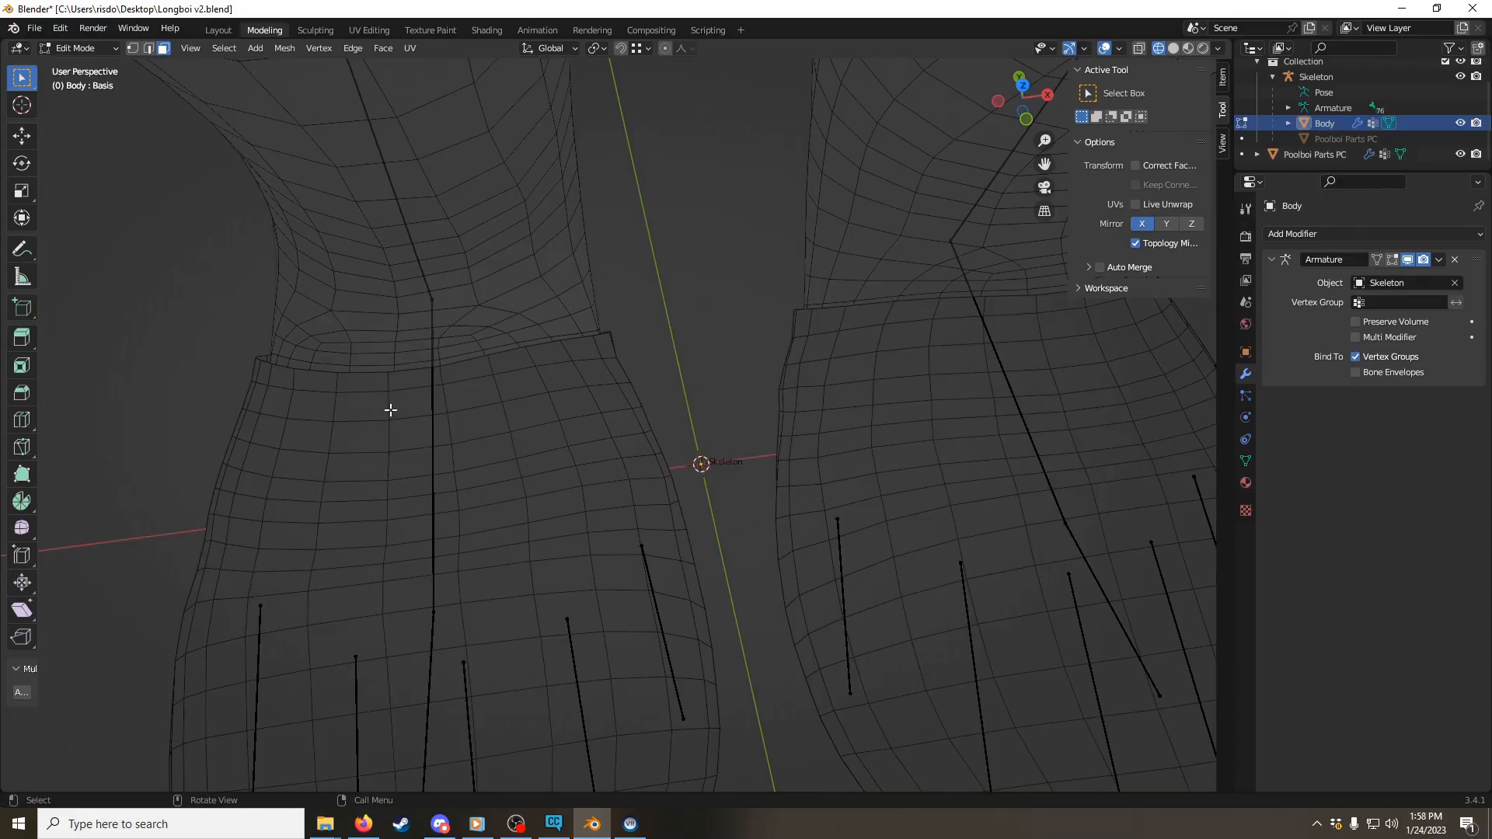
middle_click_drag(822, 354, 715, 346)
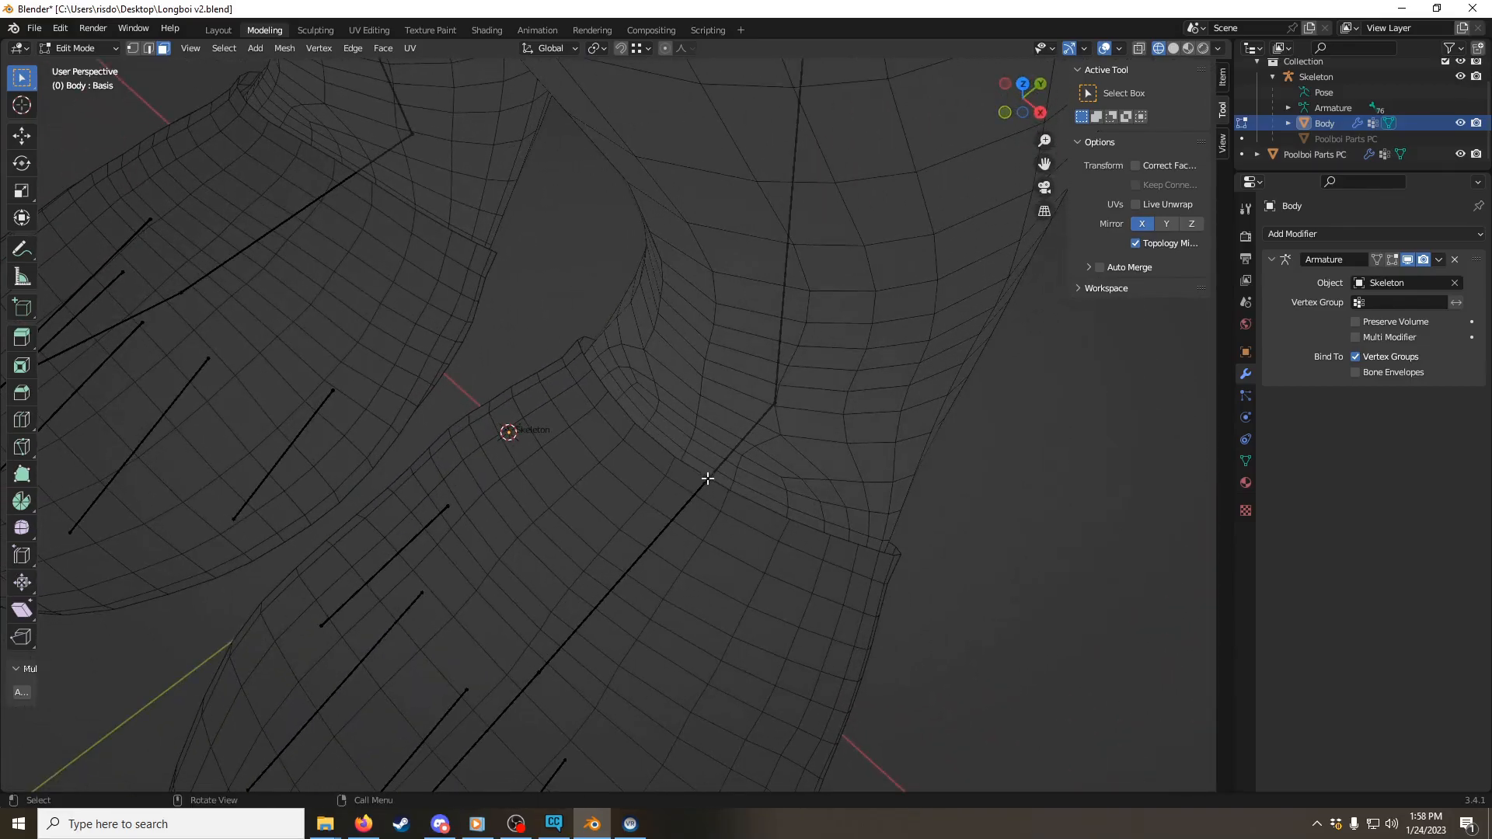
left_click(678, 451, "alt")
key("ctrl+z")
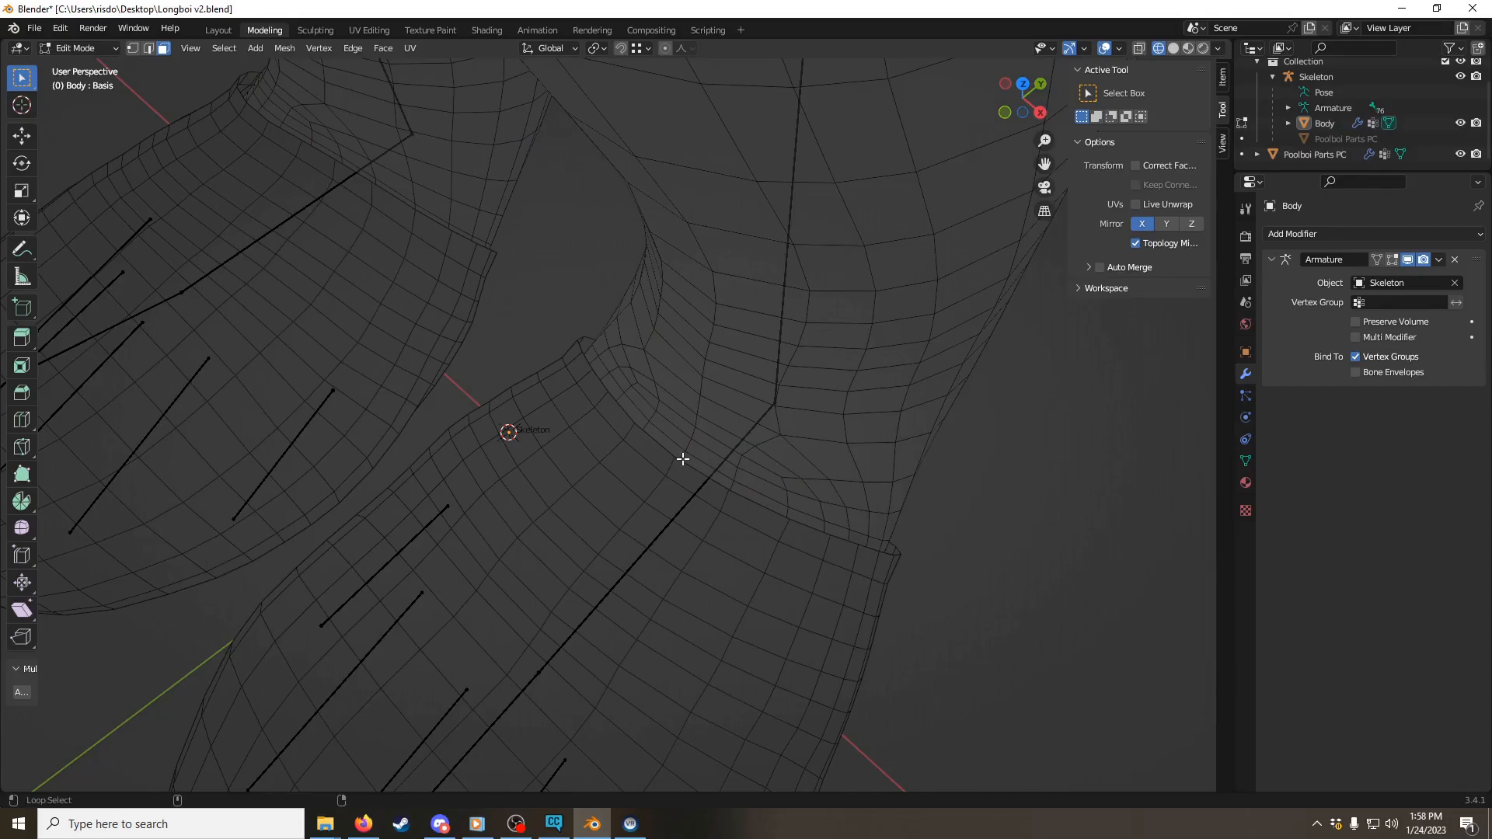
left_click(682, 460, "alt+shift")
middle_click_drag(682, 460, 567, 384)
left_click(624, 200, "alt+shift")
right_click(567, 384)
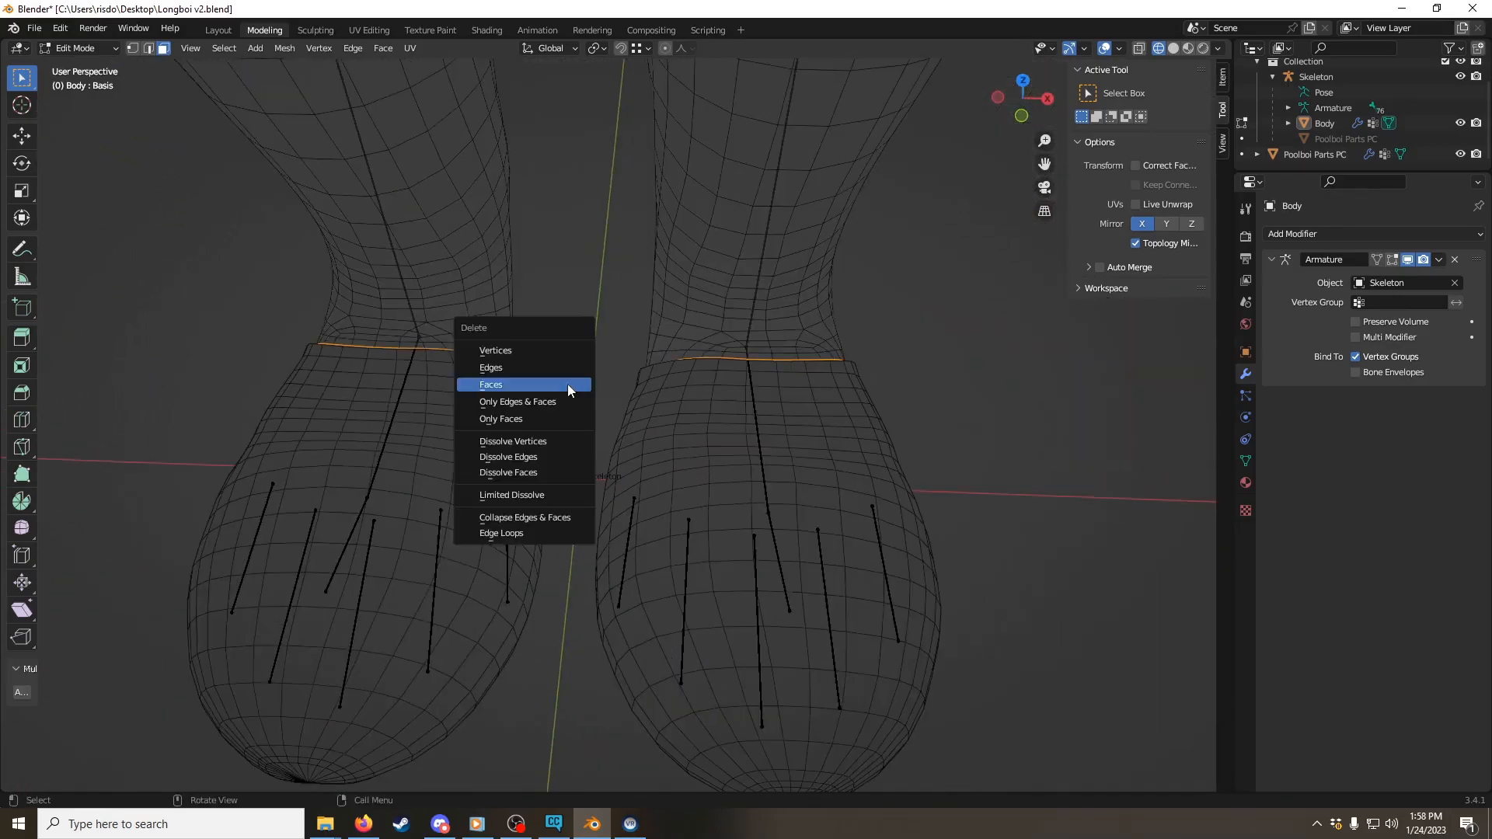
key("Escape")
Step: Check the cuts around the Body's ankles by switching between Object Mode and Edit Mode
key("ctrl+Tab")
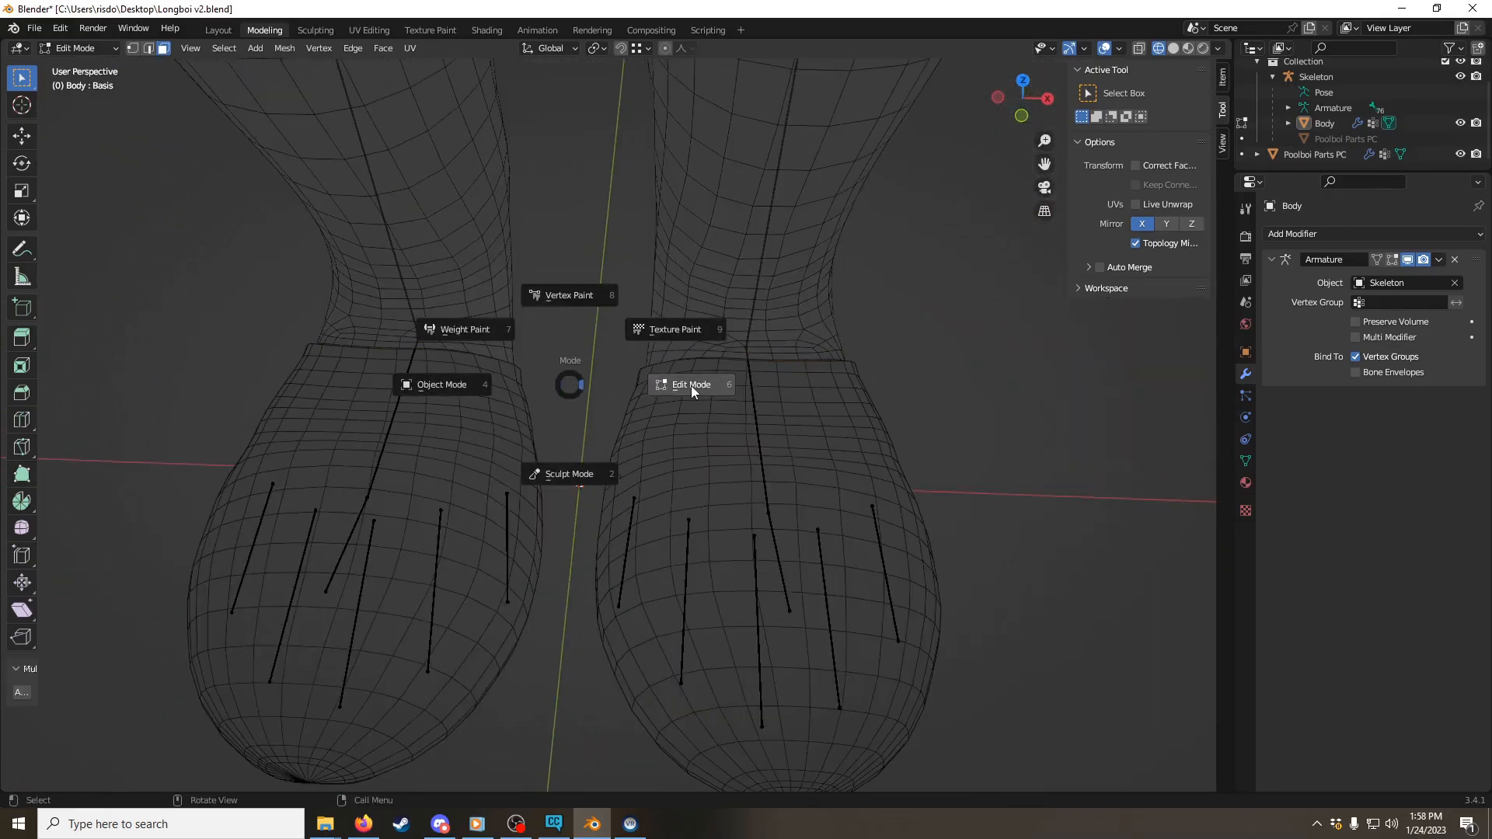
left_click(691, 385)
key("ctrl+Tab")
left_click(547, 386)
middle_click_drag(615, 380, 628, 414)
key("Tab")
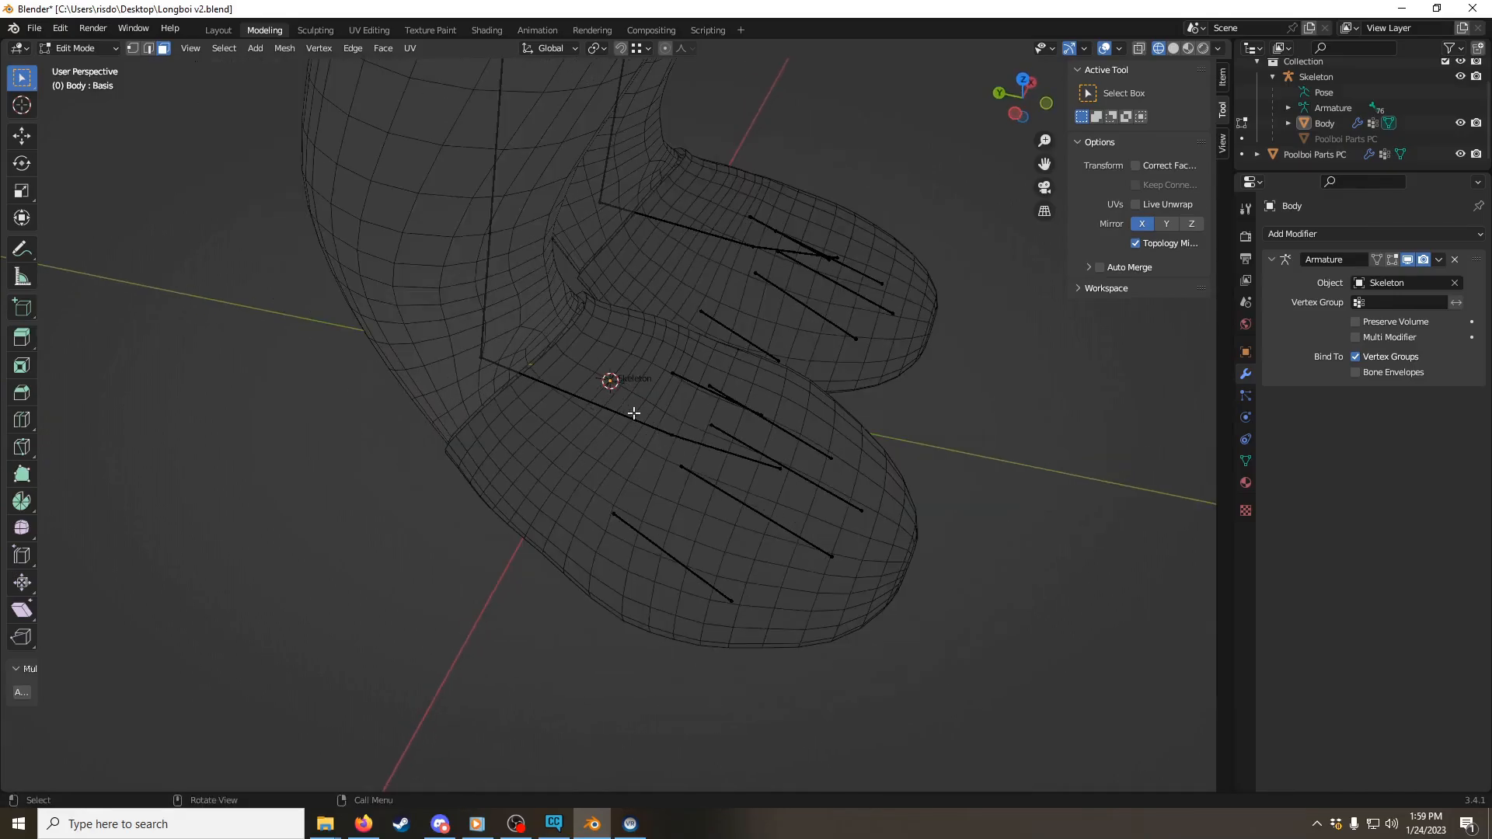
Step: Select the Body's remaining foot geometry inside both Poolboi feet with Select Linked, delete its faces, and return to Object Mode
key("l")
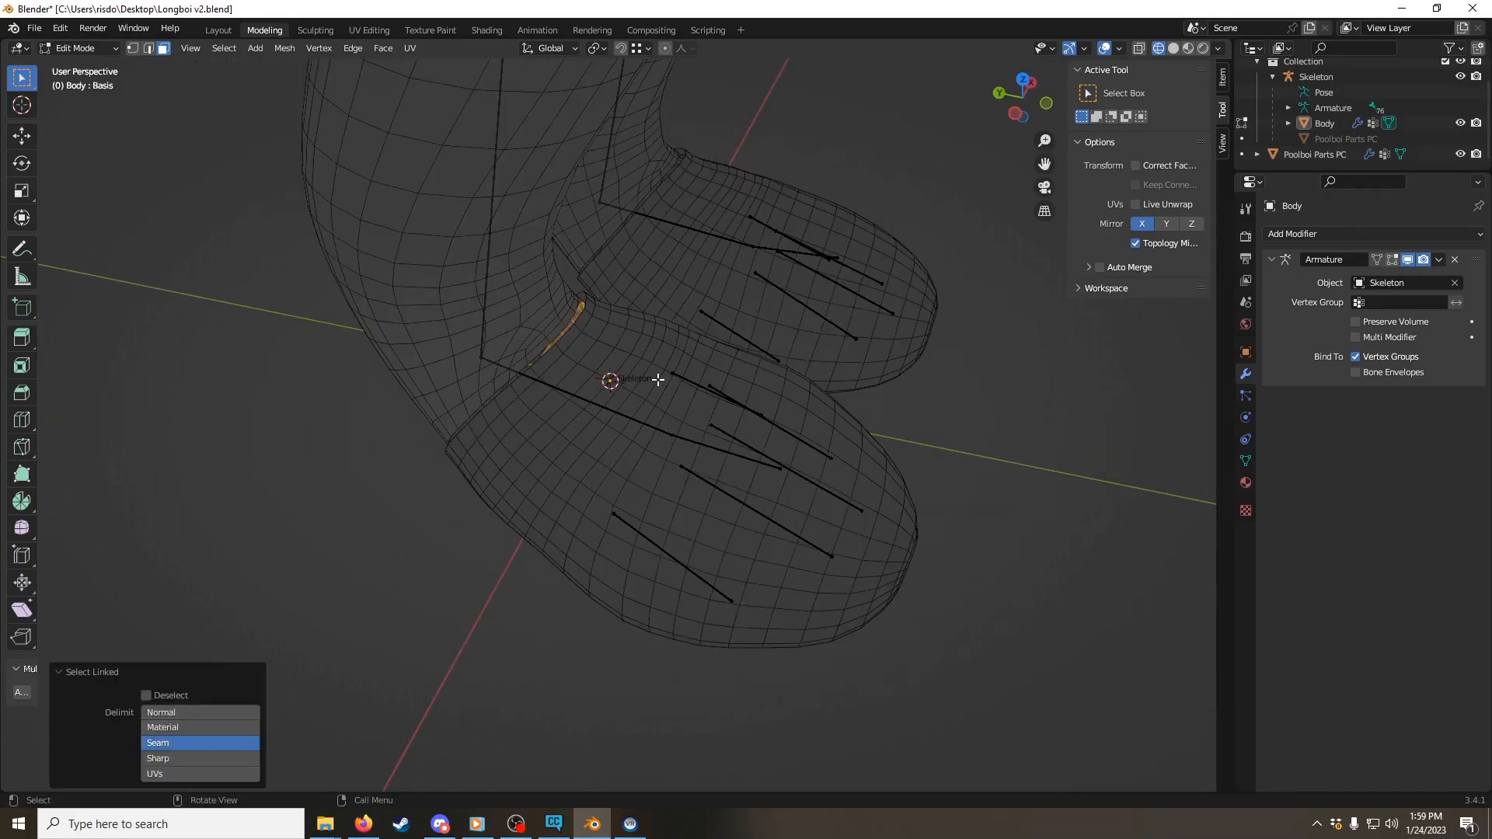
middle_click_drag(972, 210, 536, 347)
key("l")
key("ctrl+z")
key("l")
scroll(668, 363, "up", 5)
key("alt+z")
key("alt+z")
key("x")
left_click(613, 370)
key("ctrl+Tab")
left_click(544, 361)
middle_click_drag(781, 287, 710, 386)
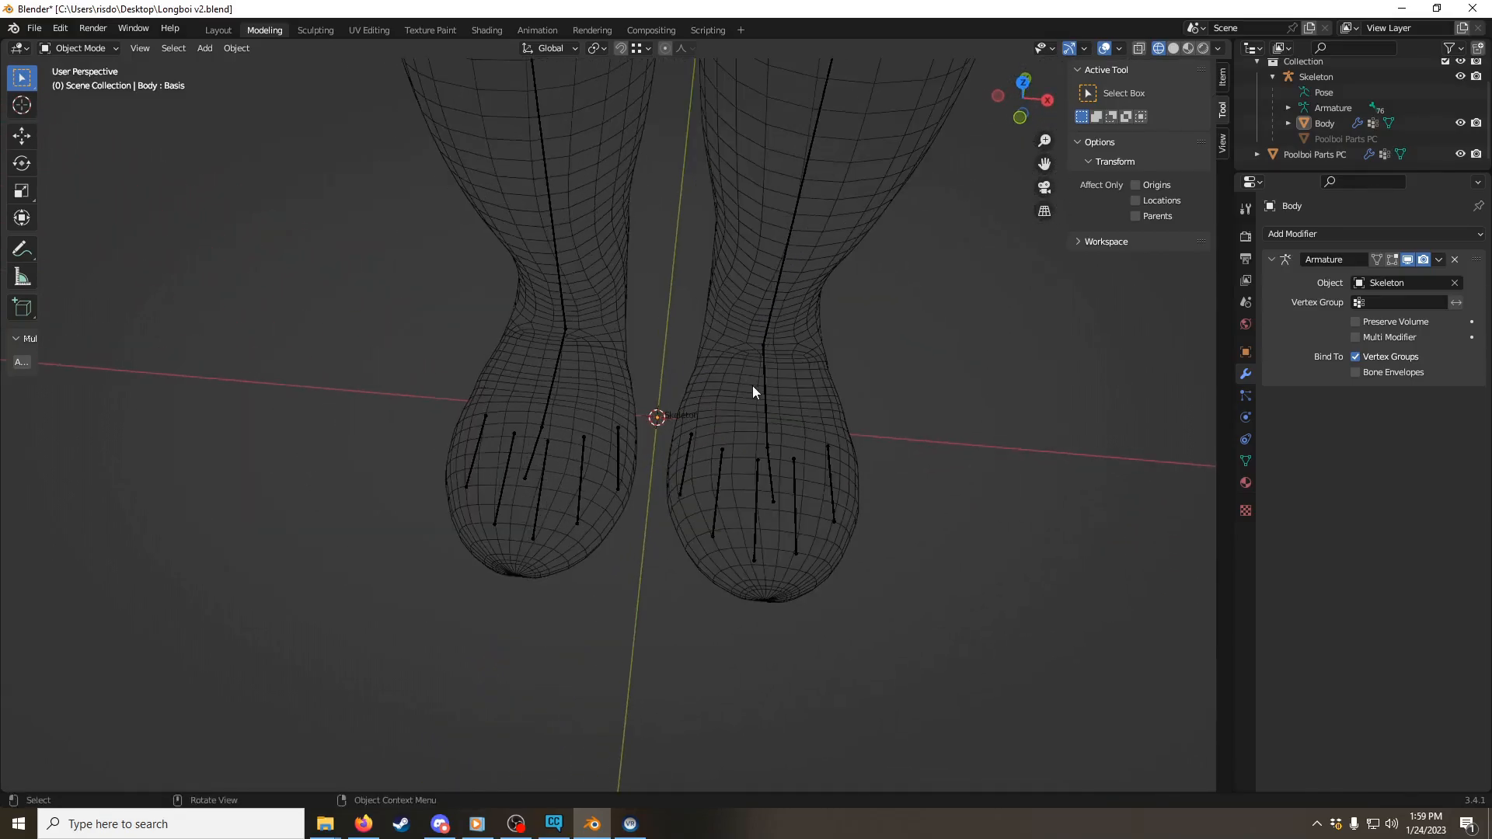
Step: Select Poolboi Parts PC together with the Body as the active object and join them into one mesh
left_click(735, 403)
scroll(735, 404, "down", 4)
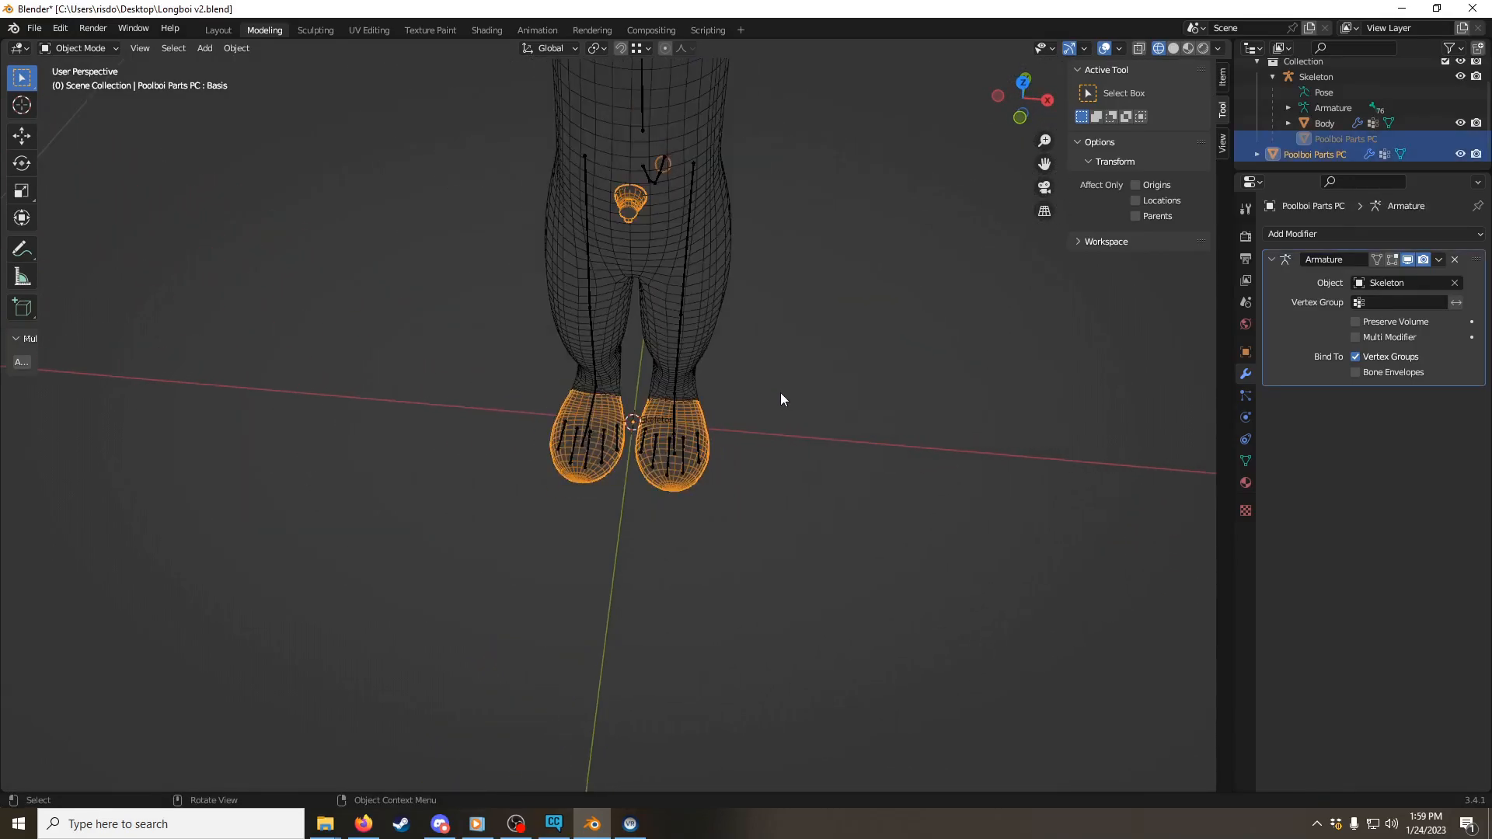
middle_click_drag(744, 281, 711, 424, "shift")
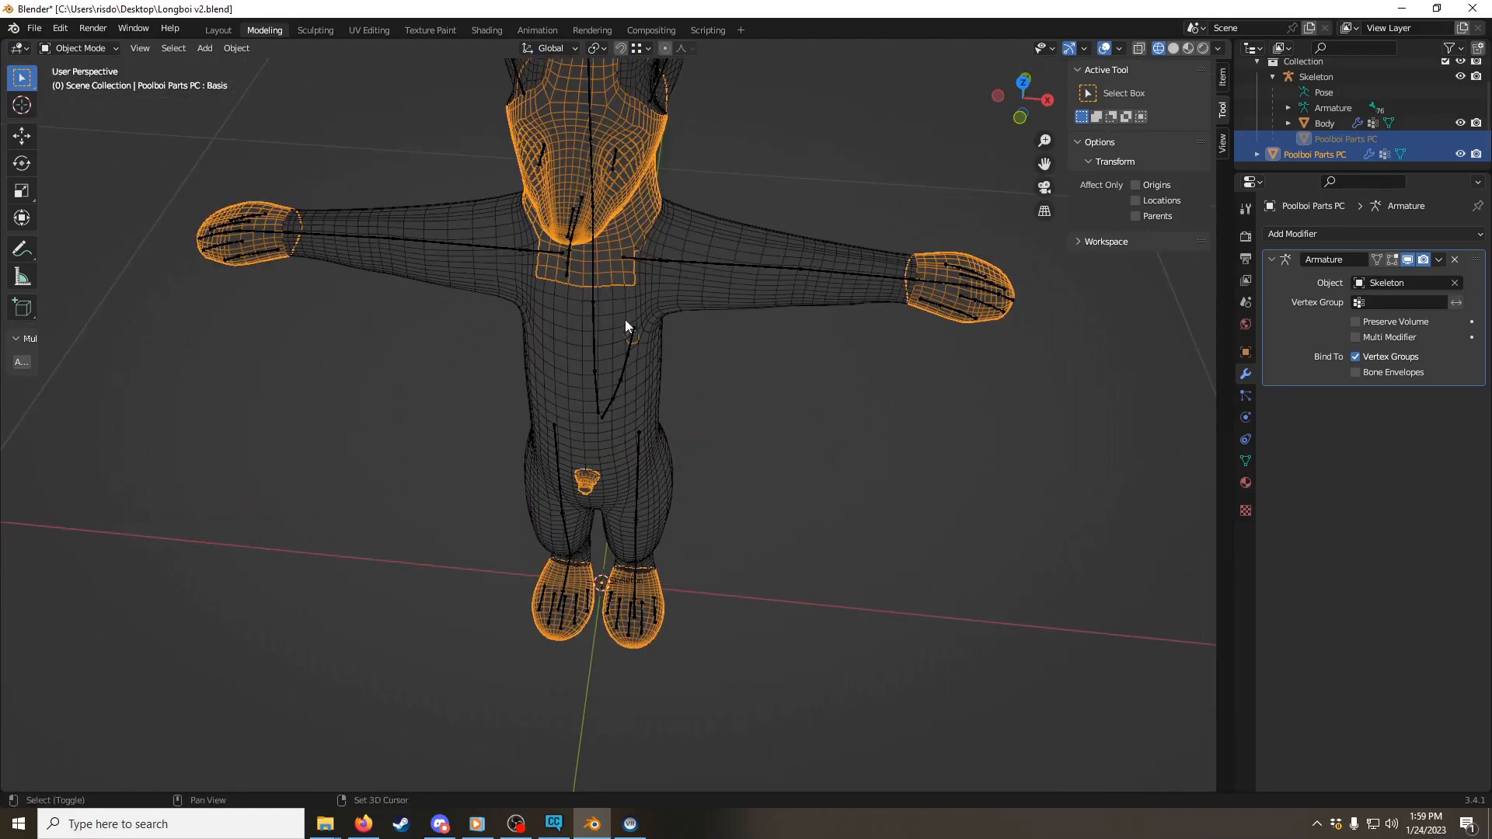
left_click(604, 337, "shift")
right_click(605, 337)
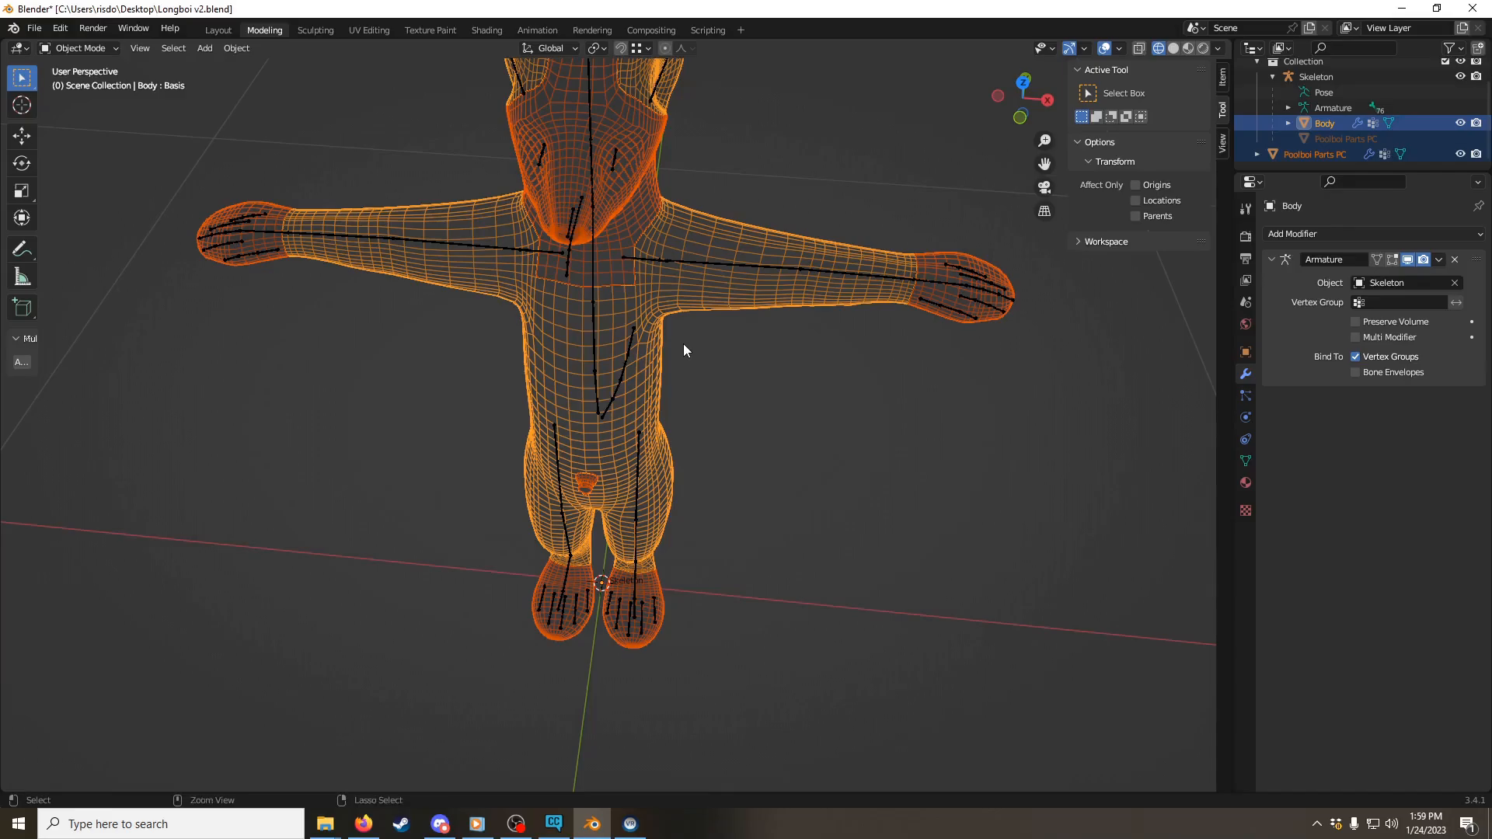
key("ctrl+j")
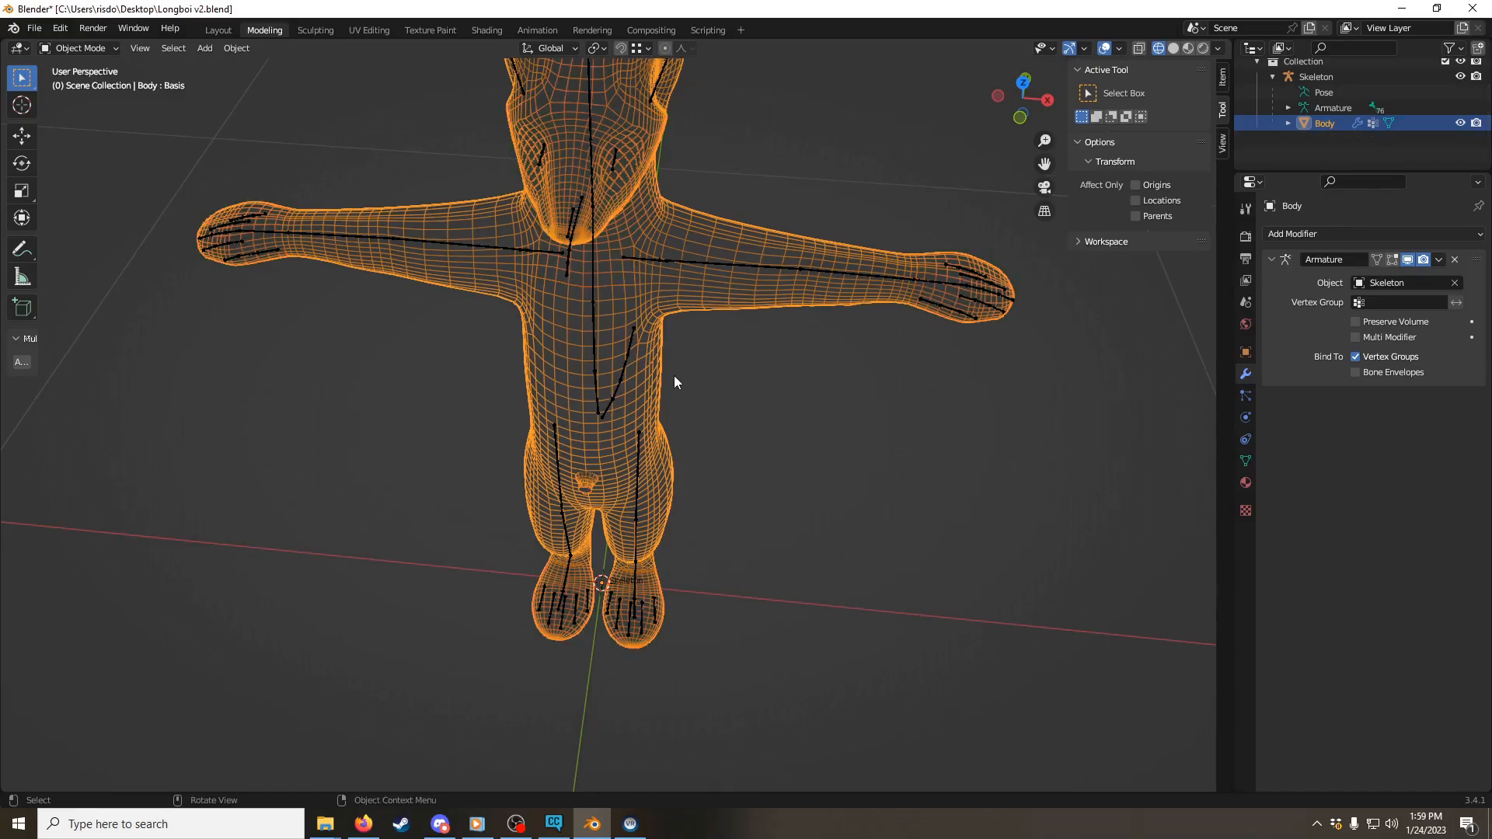
Step: Examine the joined Body mesh in Edit Mode, including the left glove's seam at the wrist in front orthographic view
key("ctrl+Tab")
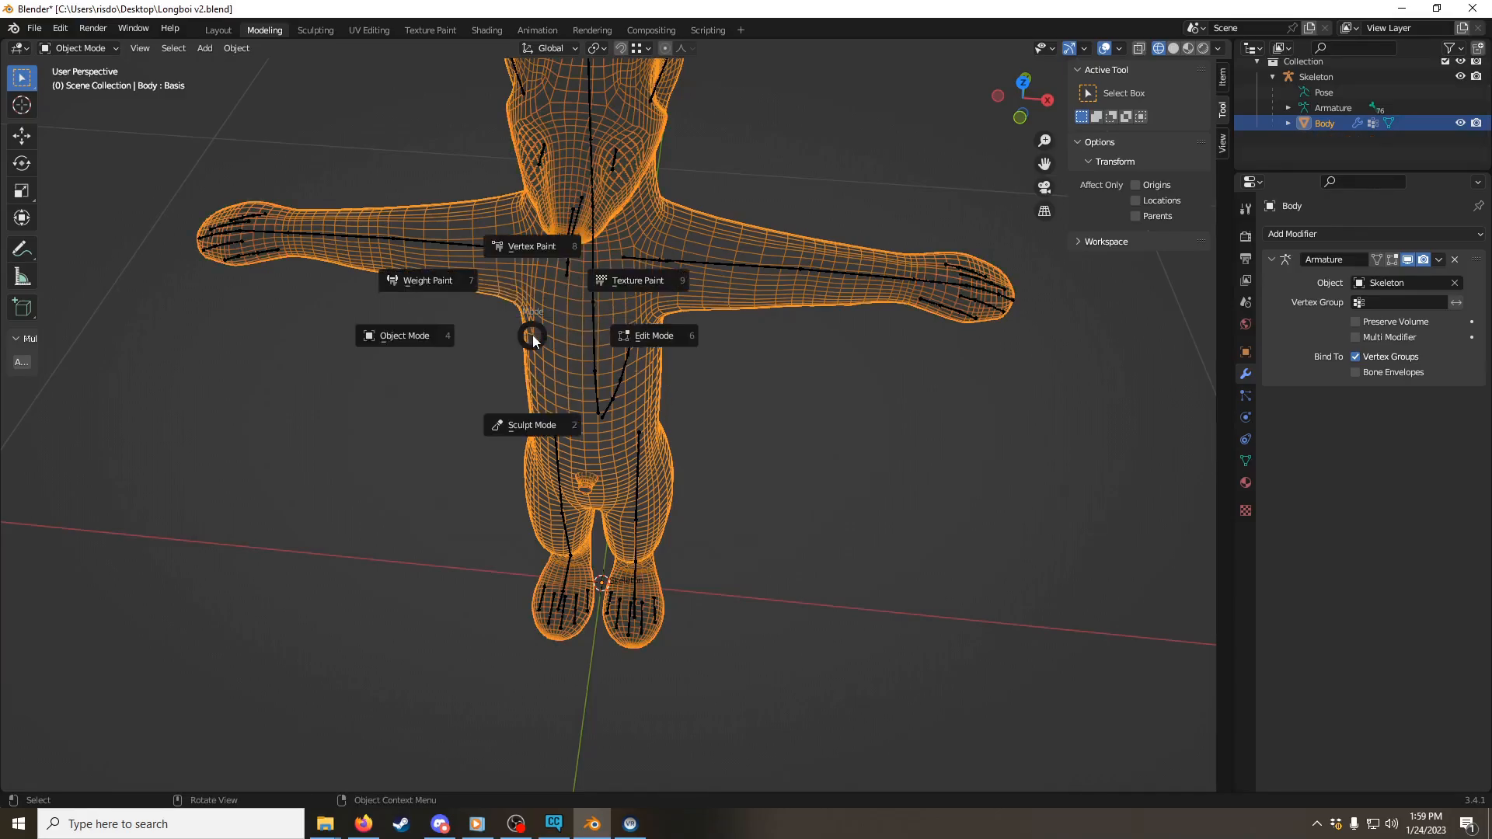
left_click(702, 343)
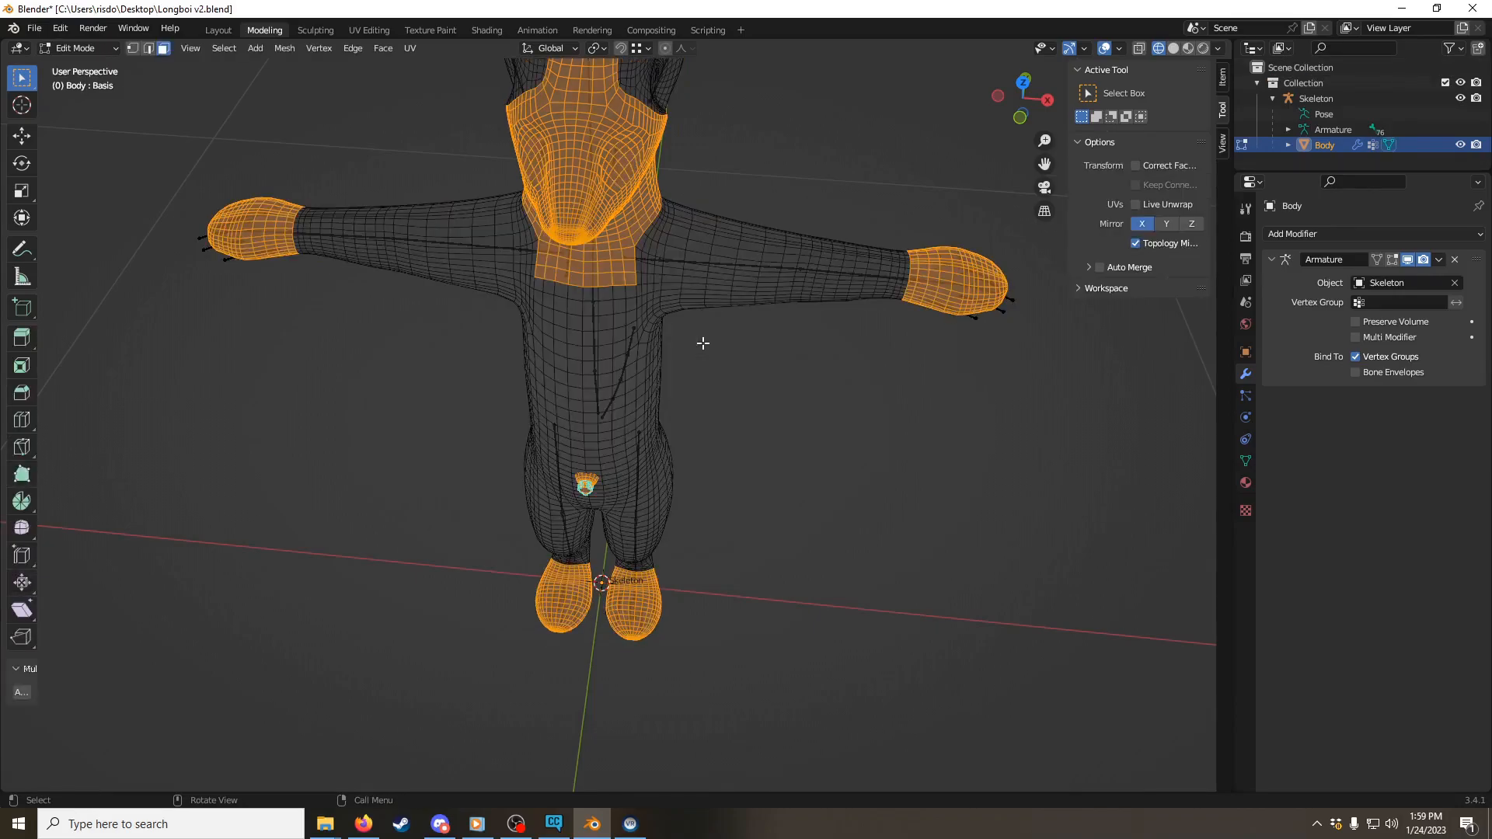
middle_click_drag(770, 358, 651, 398)
scroll(792, 340, "up", 2)
scroll(811, 332, "down", 1)
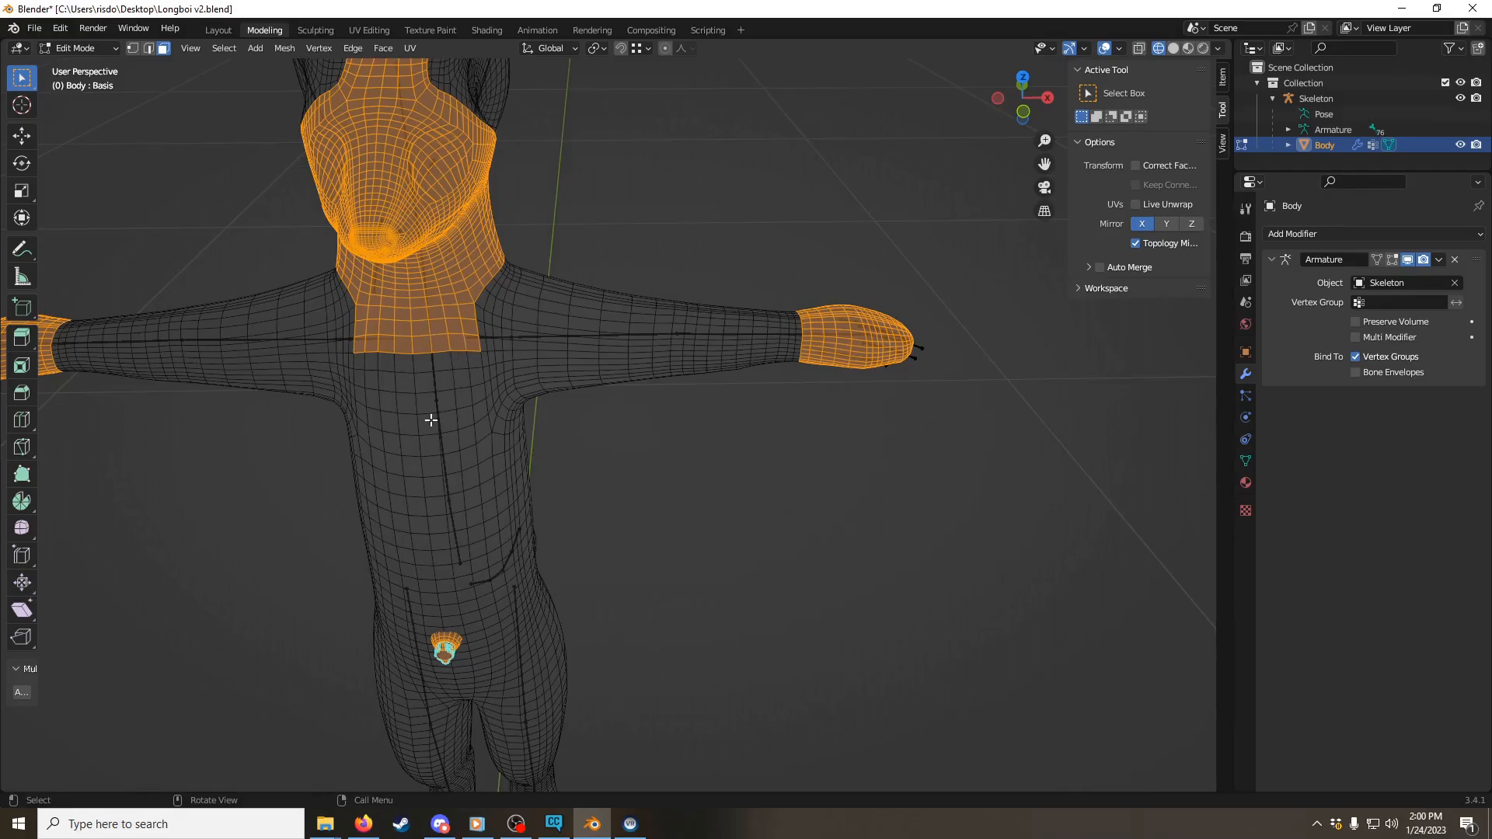
middle_click_drag(694, 325, 599, 399, "shift")
scroll(599, 399, "up", 6)
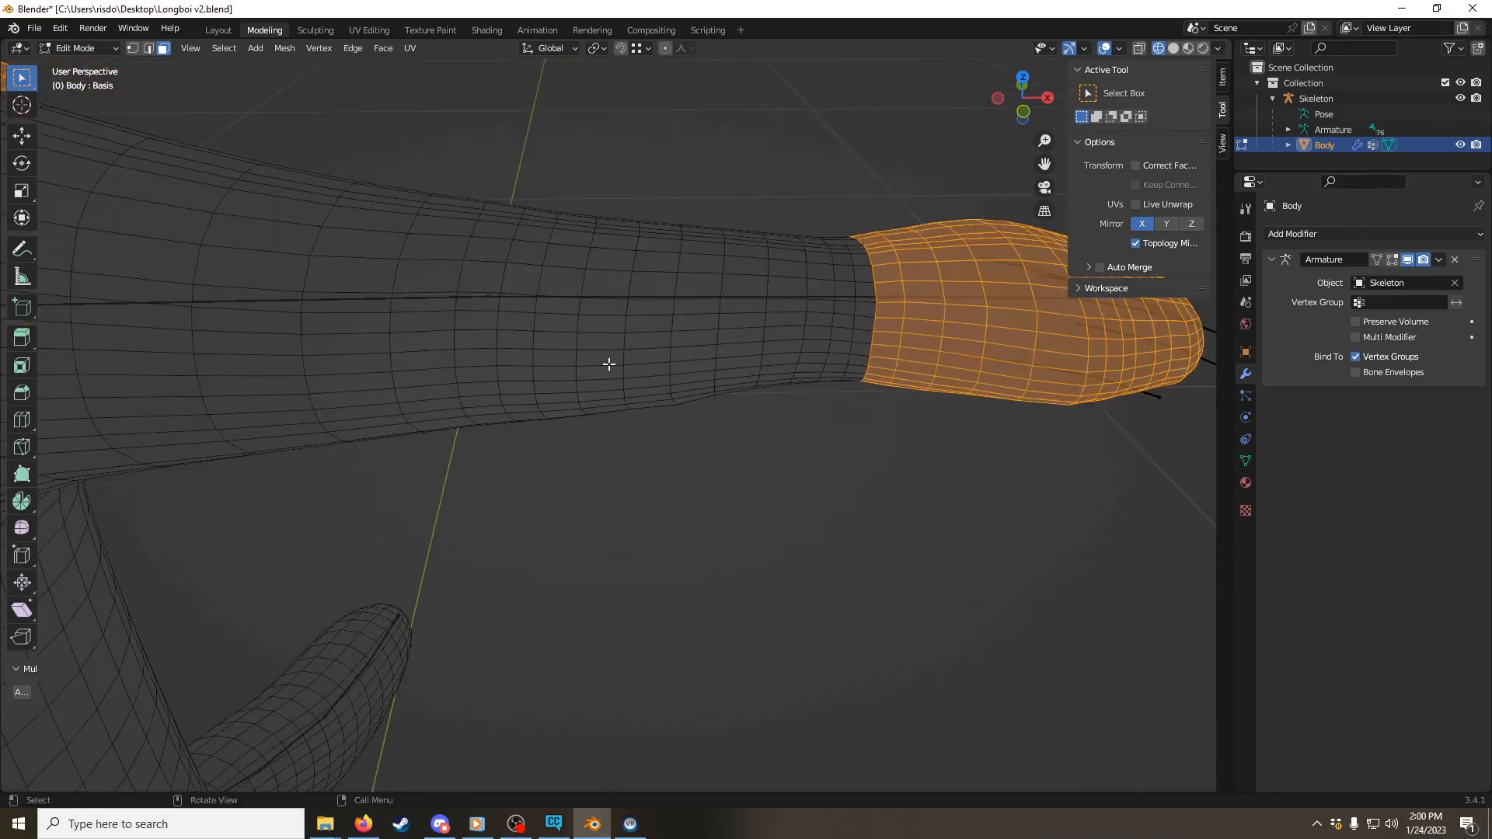
left_click(1022, 113)
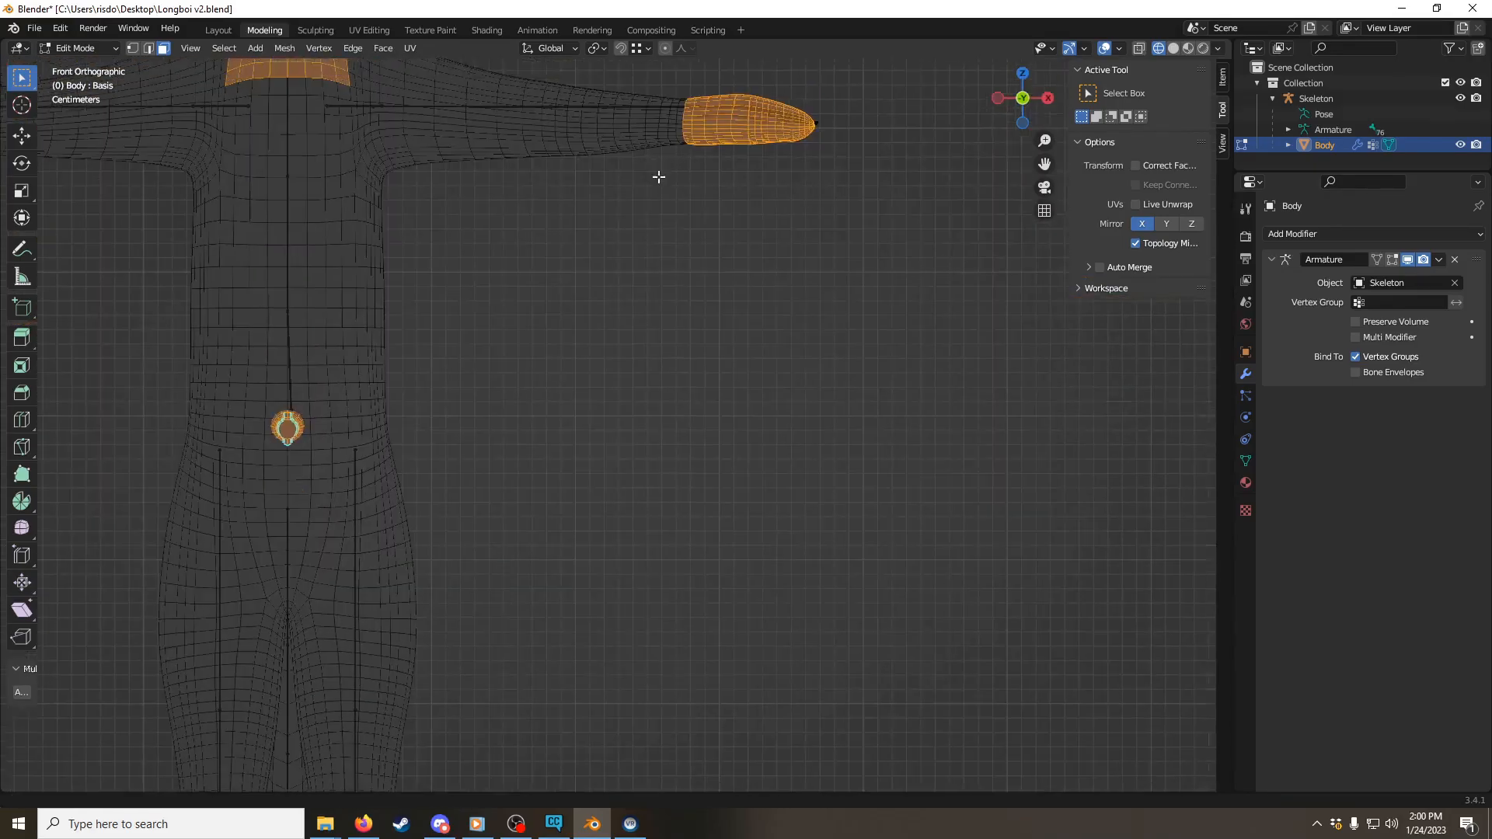
left_click_drag(666, 150, 670, 357, "shift")
scroll(670, 357, "up", 1)
scroll(652, 284, "up", 2)
middle_click_drag(648, 279, 696, 424, "shift")
scroll(696, 424, "up", 4)
middle_click_drag(884, 344, 602, 290, "shift")
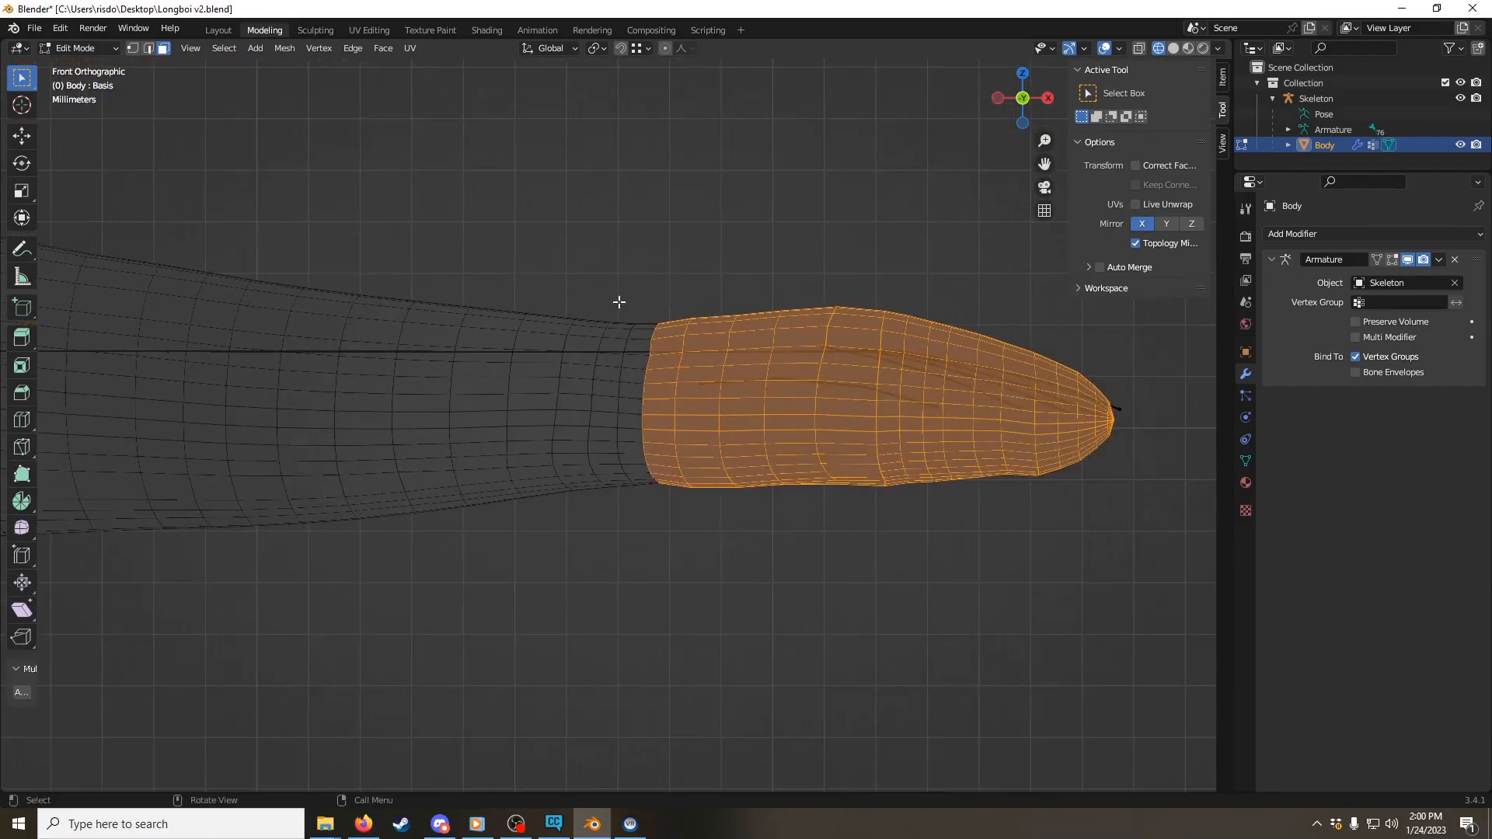
scroll(604, 294, "up", 1)
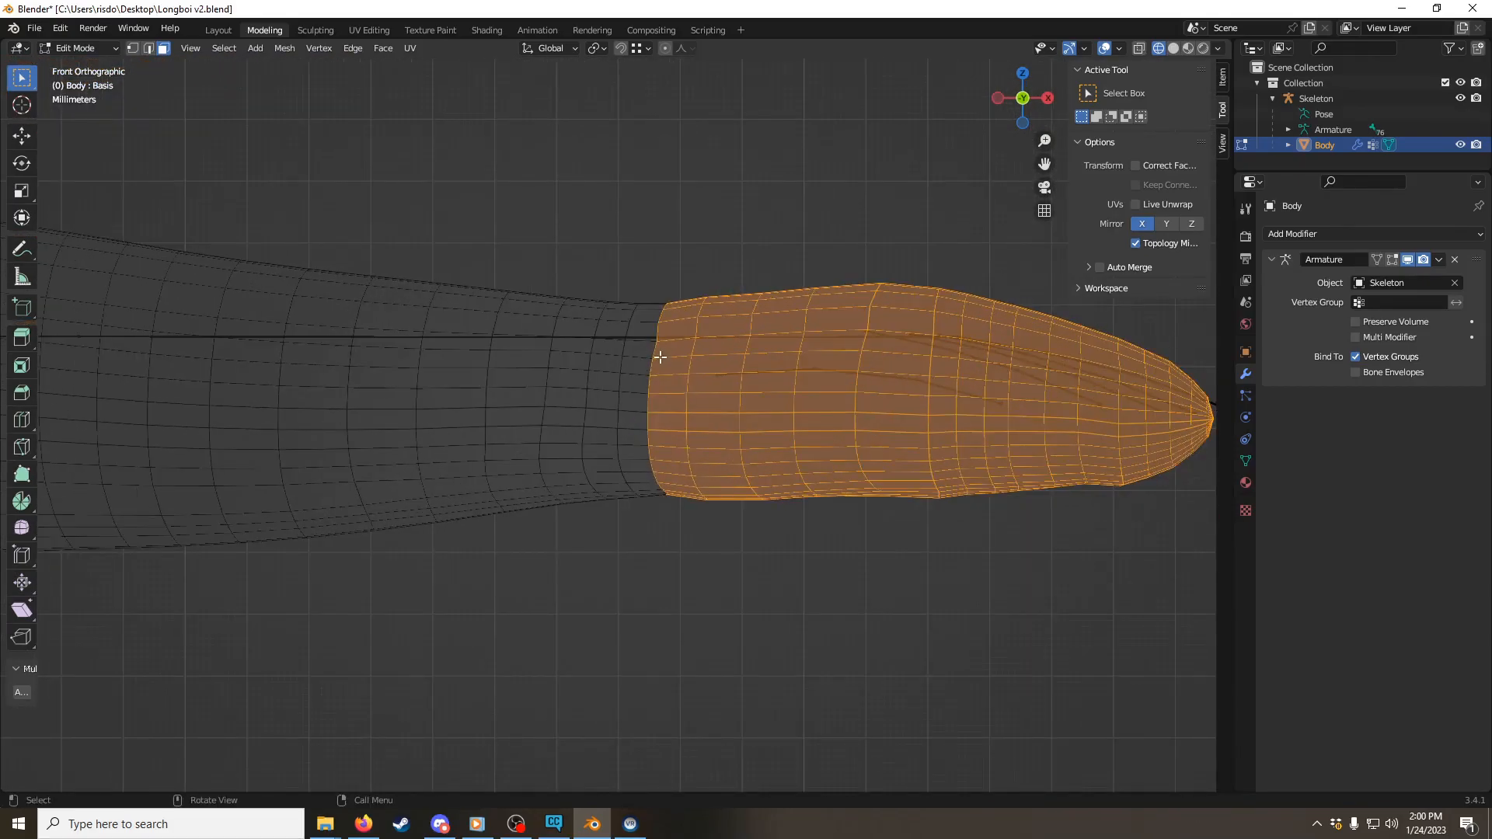
Step: Examine the seam between the arm and the left glove up close from below, selecting a face beside it
left_click(654, 365)
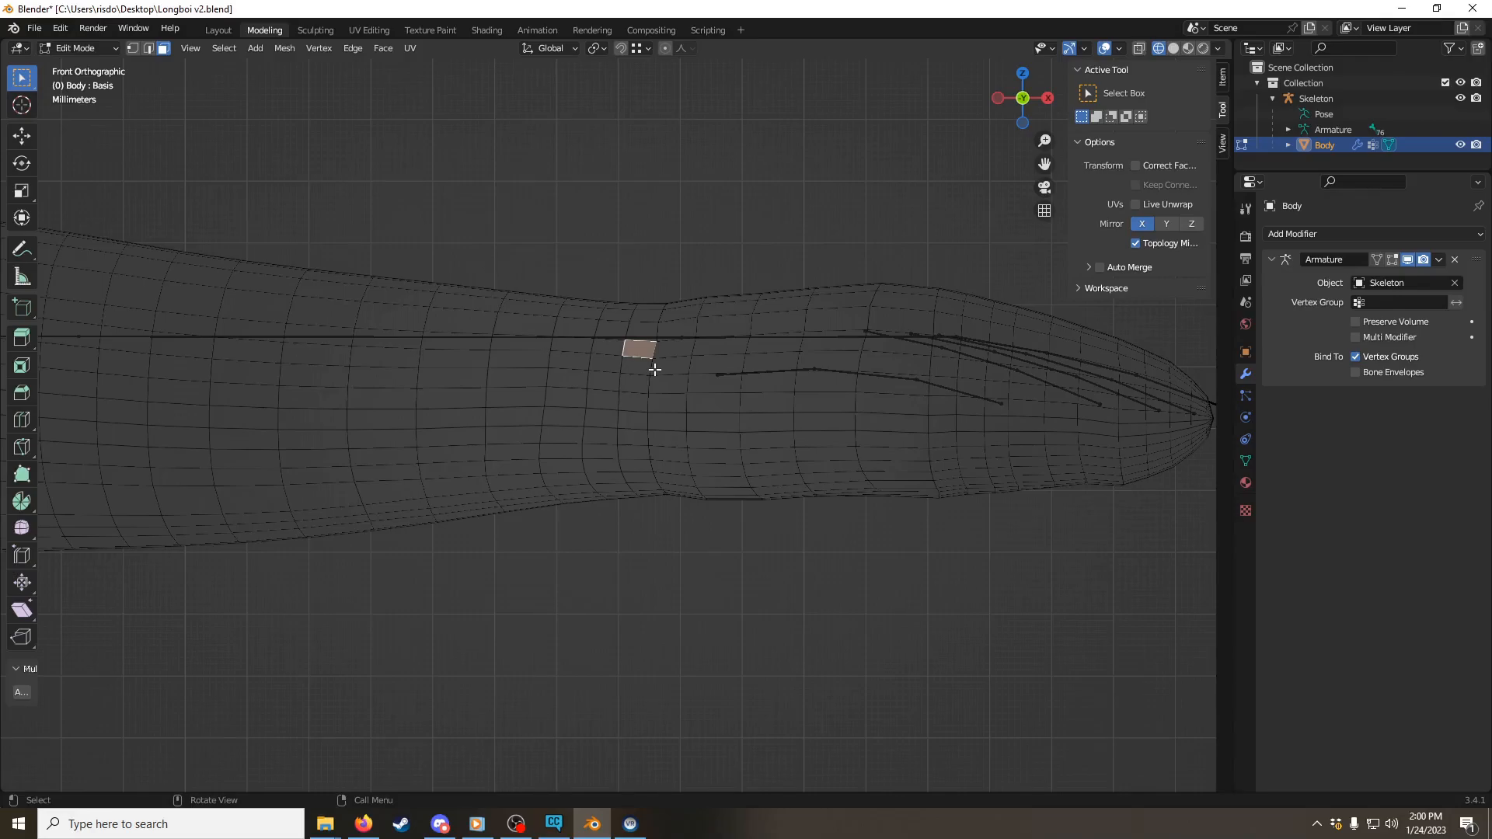
middle_click_drag(649, 381, 679, 403)
scroll(679, 402, "down", 3)
scroll(619, 235, "up", 3)
middle_click_drag(619, 235, 560, 366, "shift")
scroll(572, 368, "up", 3)
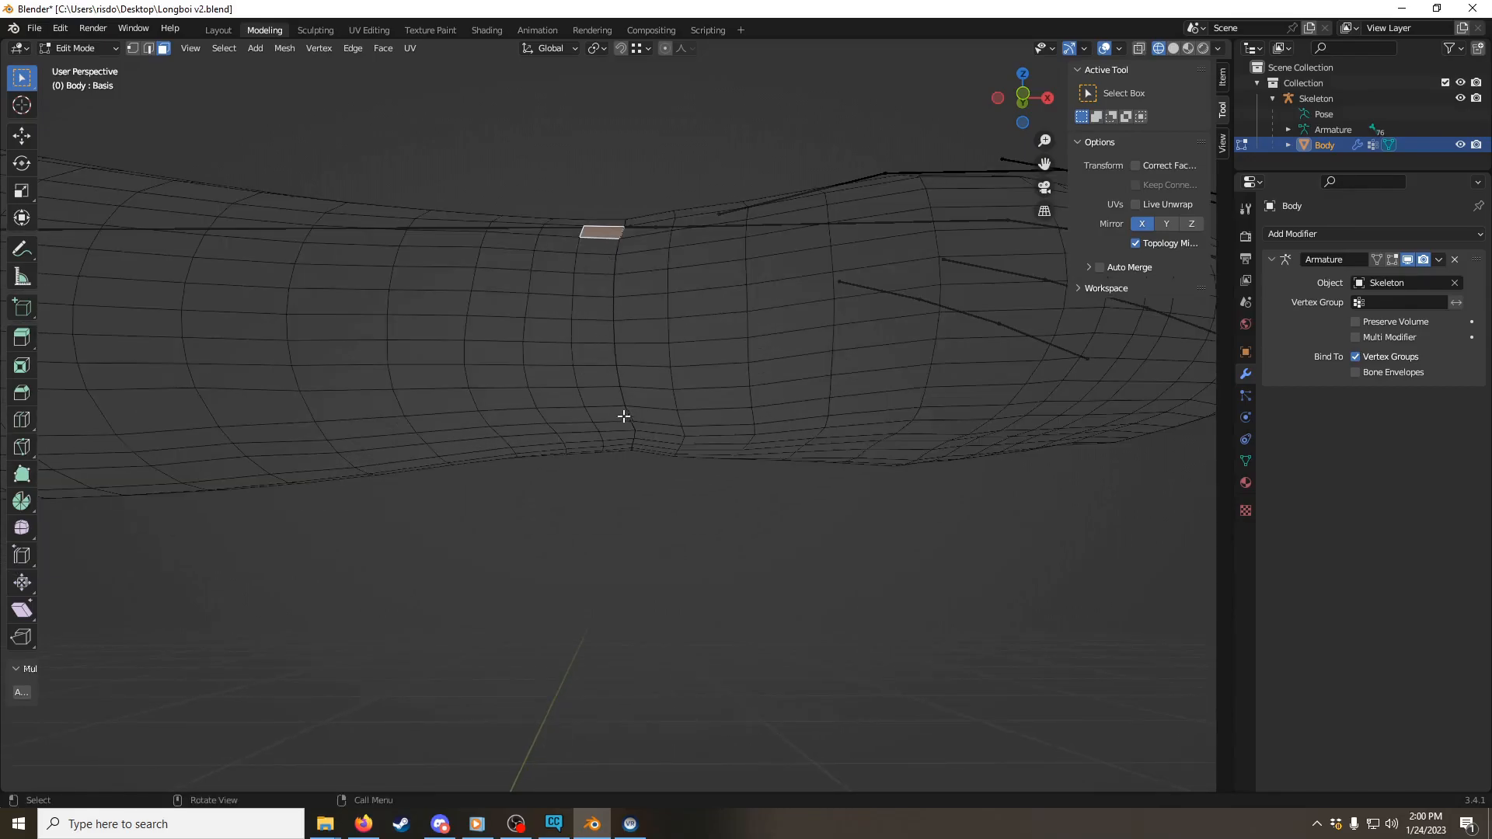
mouse_move(612, 297)
middle_mouse_down("shift")
mouse_move(609, 213)
mouse_move(615, 270)
middle_mouse_up("shift")
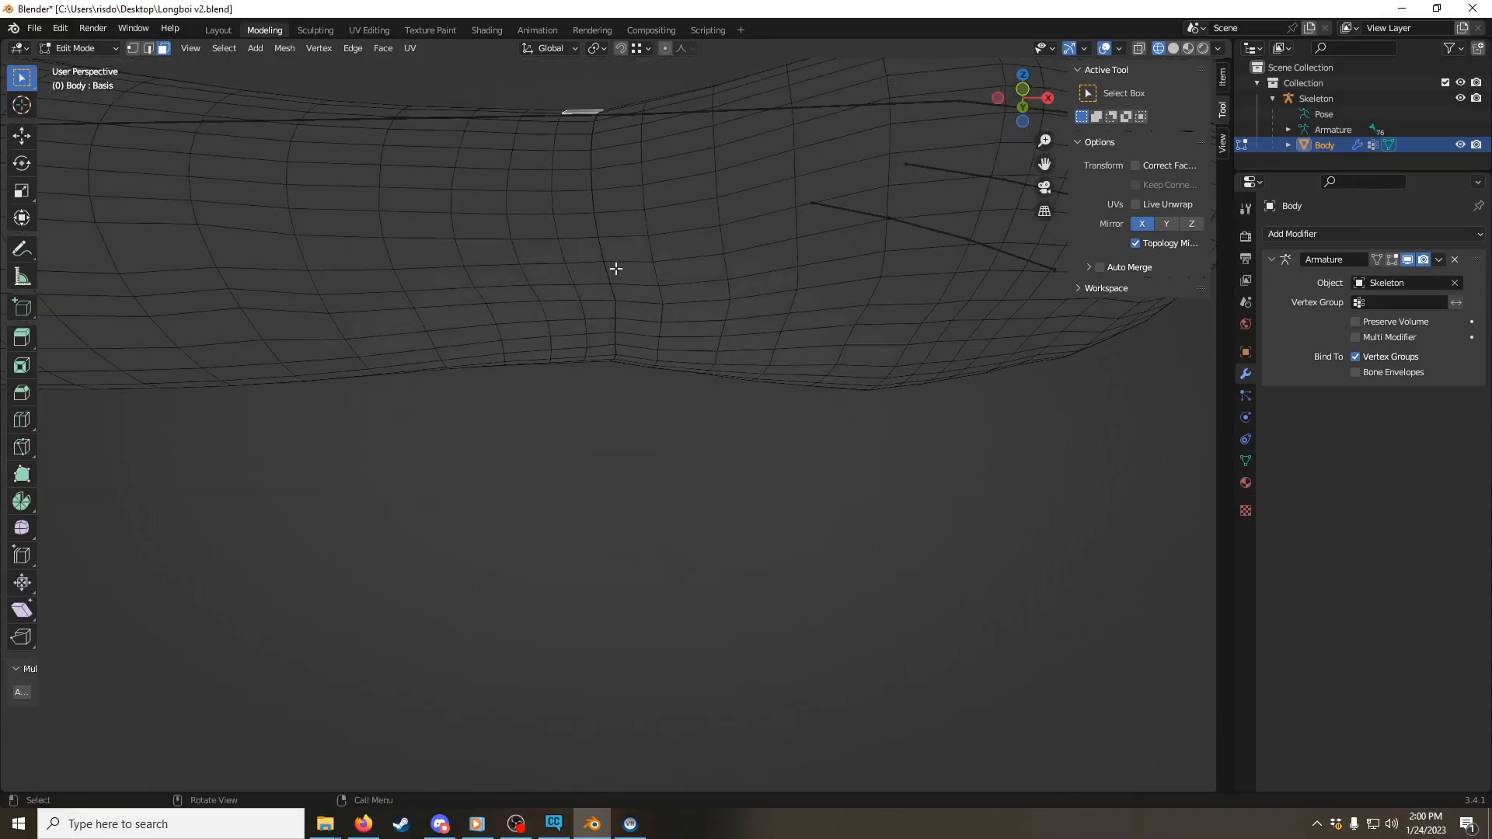
Step: Compare the left wrist seam in wireframe, solid and Material Preview shading, and keep Material Preview on
left_click(1187, 54)
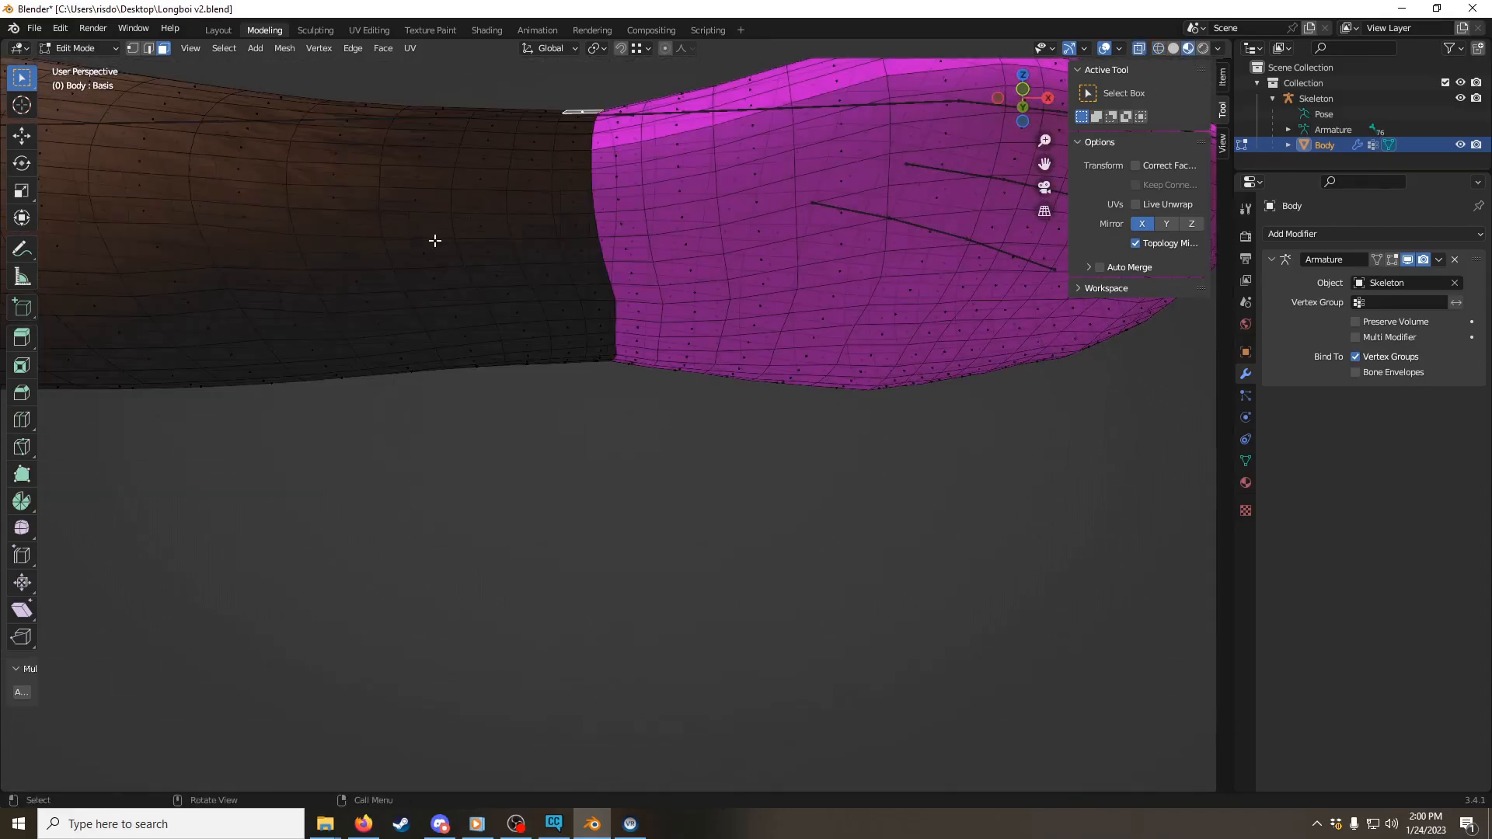
left_click(1159, 49)
left_click(1174, 48)
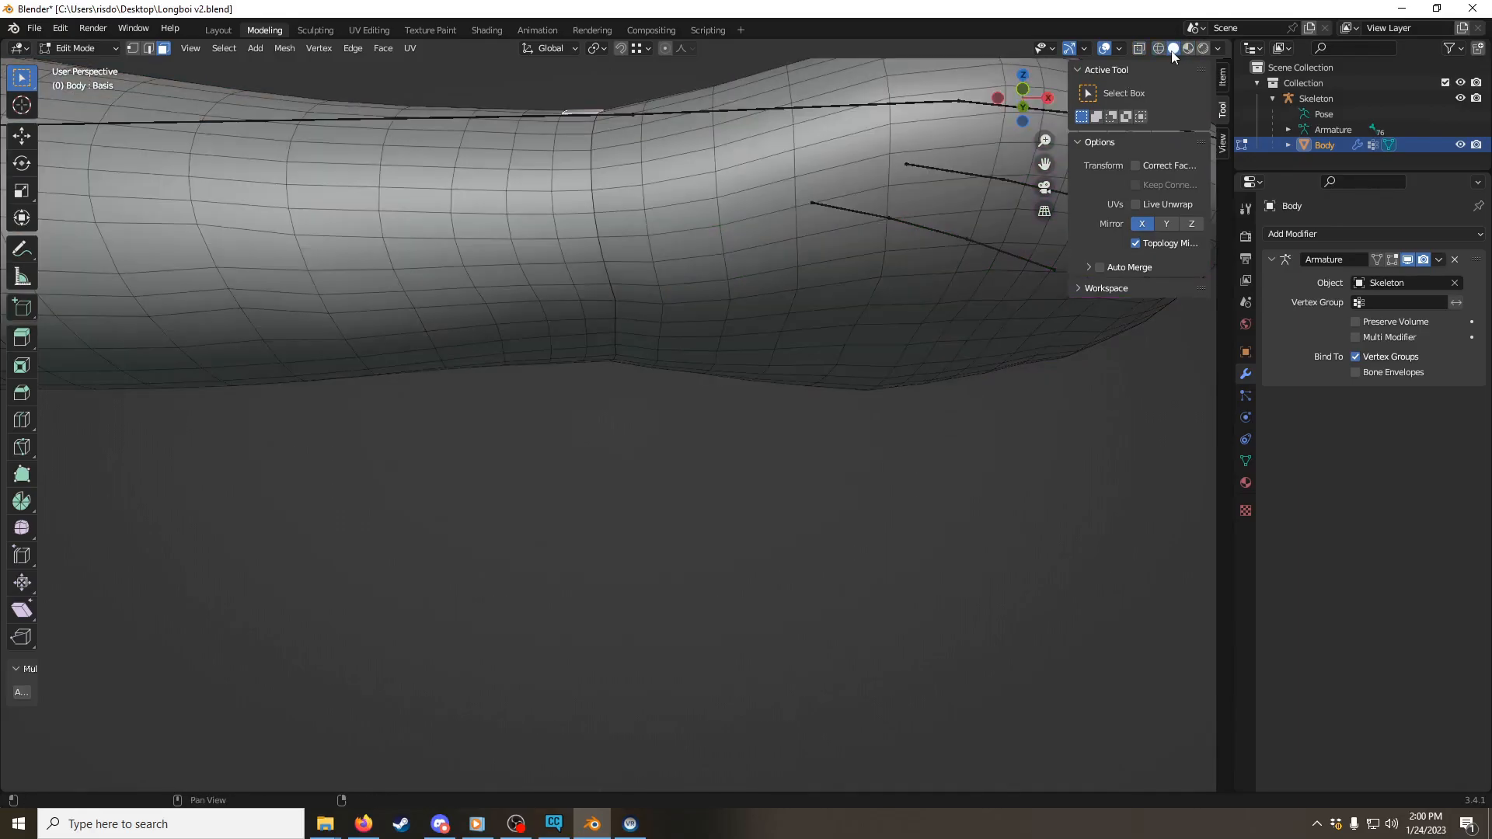
left_click(1187, 49)
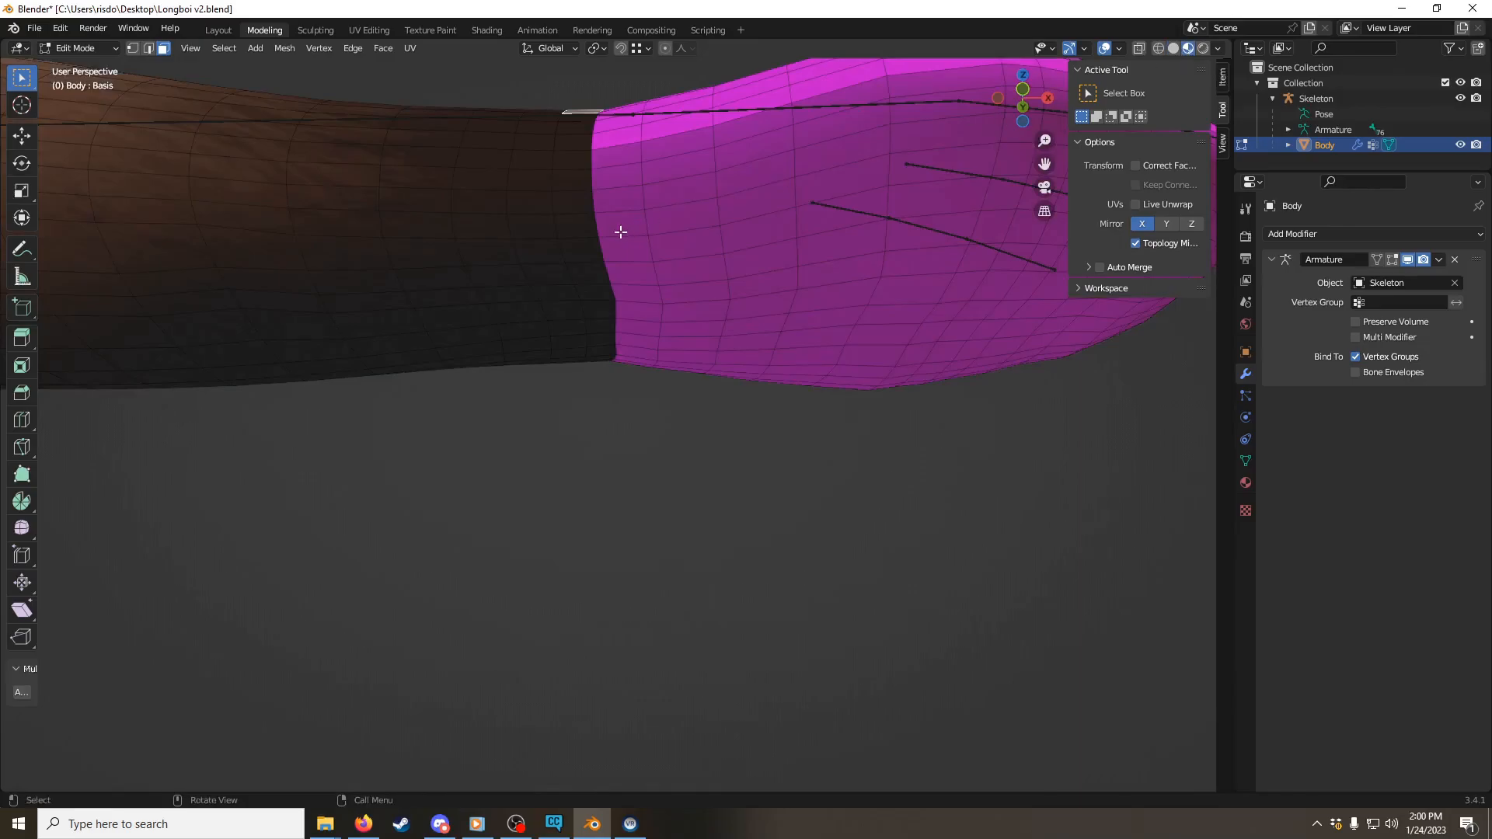
middle_click_drag(559, 193, 554, 224, "shift")
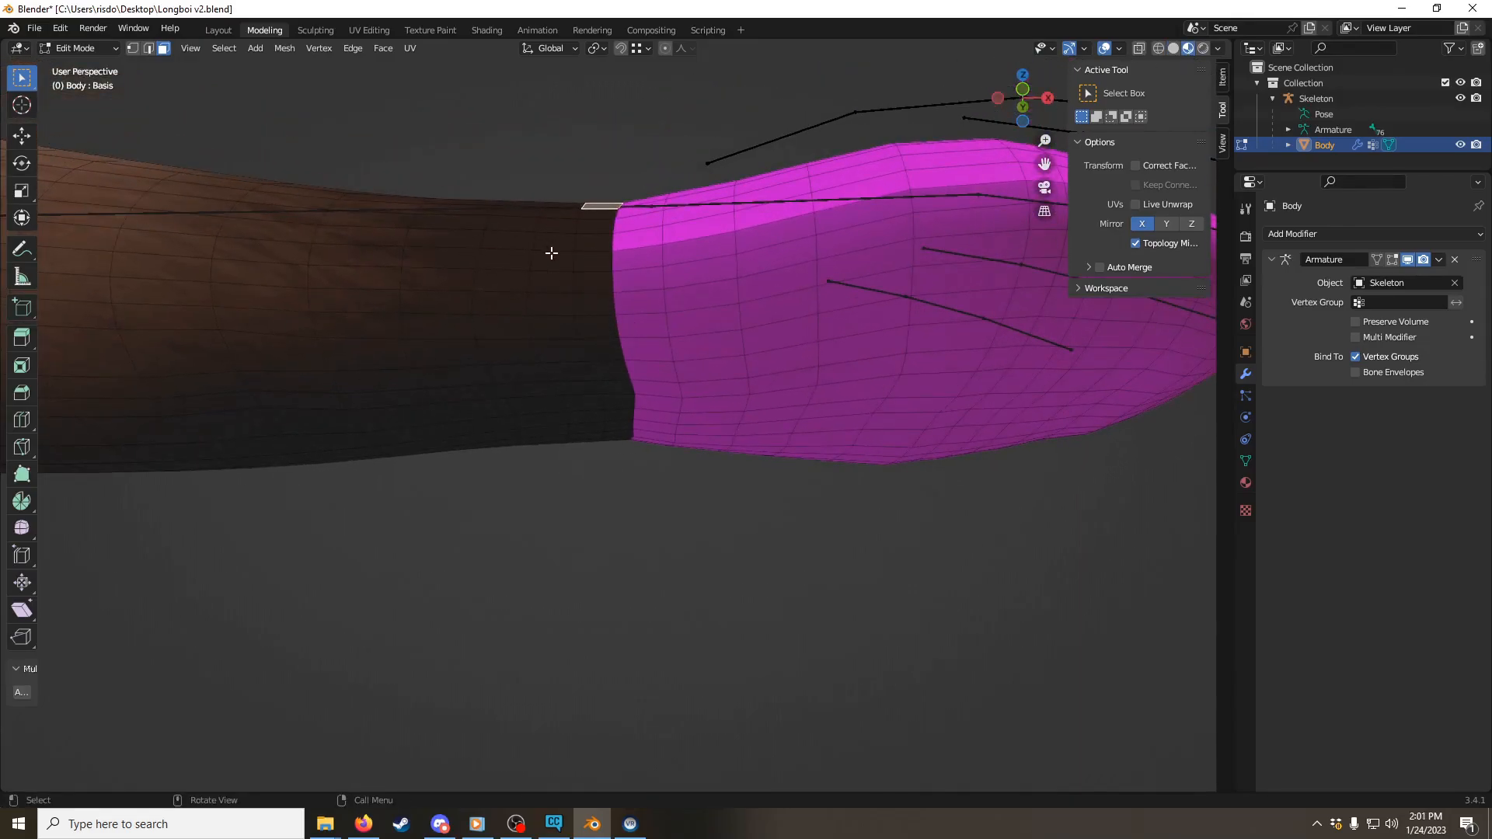
Step: Select the faces on both sides of the left glove's seam all around the wrist with Select Circle
key("w")
left_click_drag(617, 219, 622, 431)
mouse_move(623, 431)
middle_mouse_down()
mouse_move(599, 217)
mouse_move(604, 318)
mouse_move(643, 147)
middle_mouse_up()
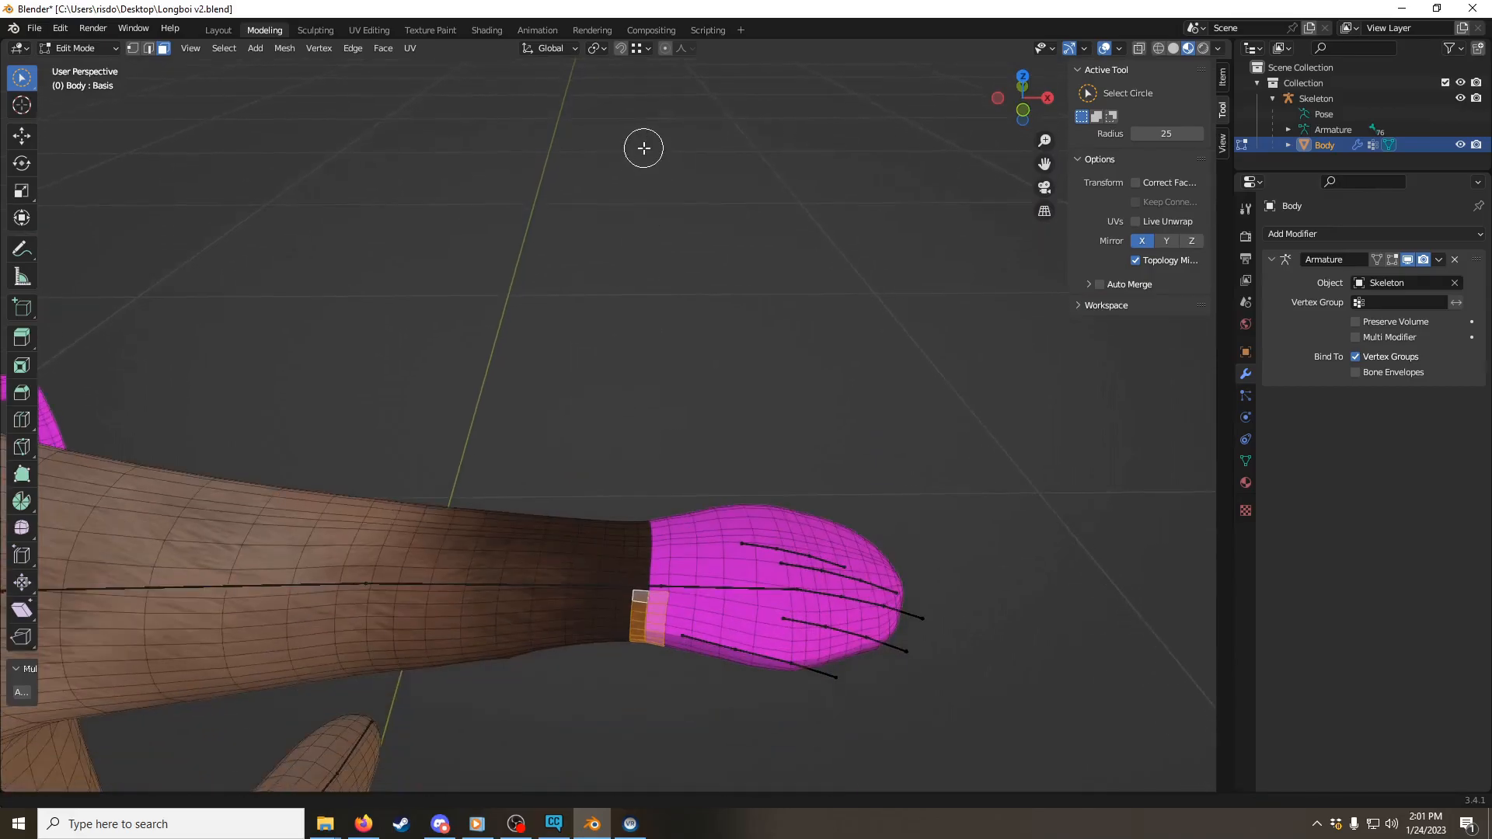
scroll(705, 557, "up", 1)
left_click_drag(665, 666, 661, 566)
mouse_move(660, 566)
middle_mouse_down()
mouse_move(557, 637)
mouse_move(376, 599)
mouse_move(636, 543)
mouse_move(492, 290)
mouse_move(564, 216)
middle_mouse_up()
left_click_drag(567, 221, 596, 281)
mouse_move(597, 282)
middle_mouse_down()
mouse_move(589, 239)
mouse_move(603, 226)
mouse_move(566, 137)
mouse_move(586, 370)
middle_mouse_up()
left_click_drag(586, 370, 552, 364)
scroll(598, 346, "down", 5)
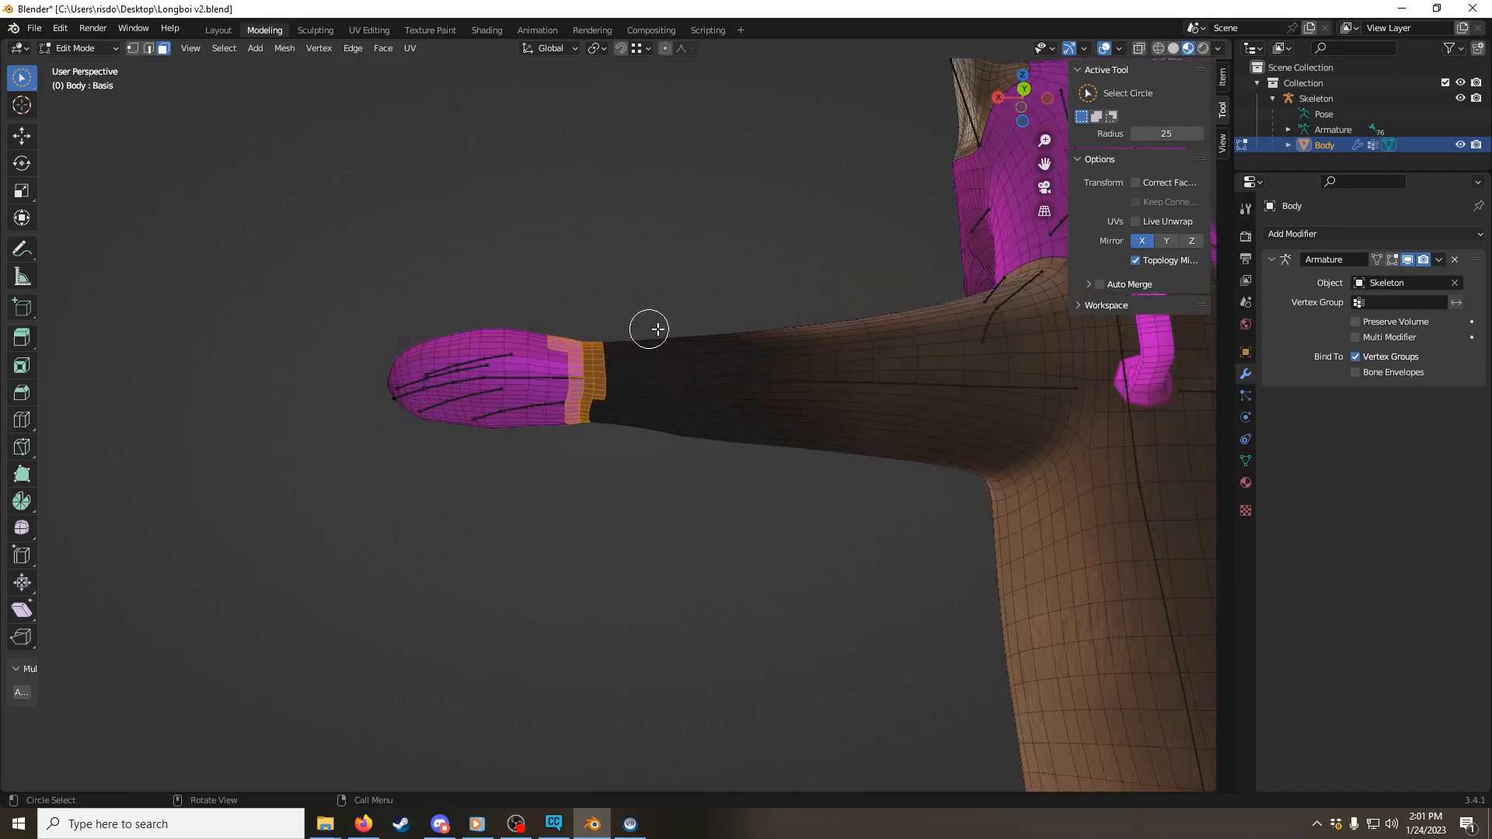
middle_click_drag(641, 333, 461, 237, "shift")
scroll(559, 264, "down", 3)
middle_click_drag(855, 326, 495, 324, "shift")
scroll(544, 329, "up", 6)
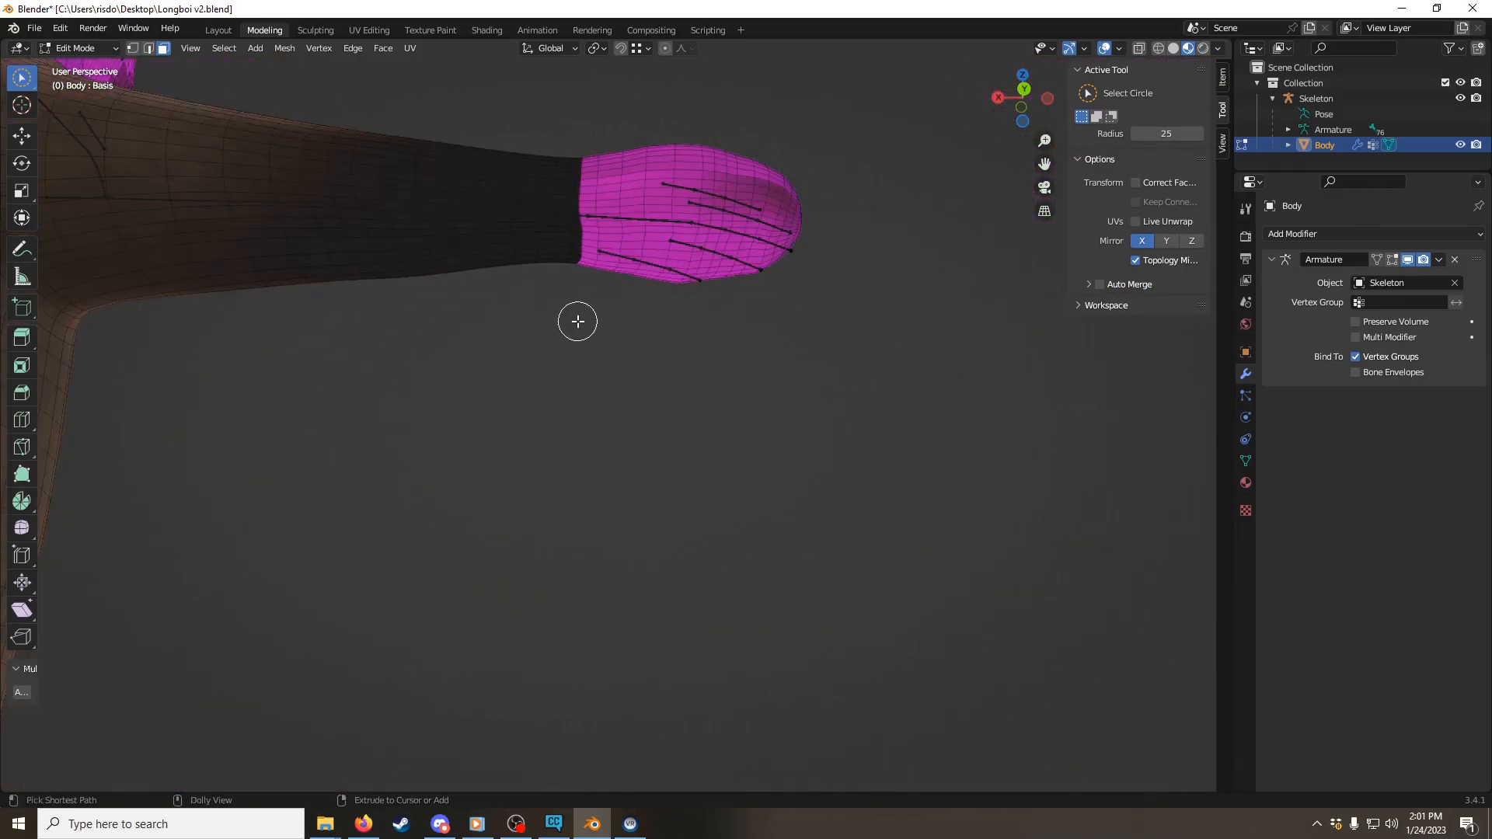
Step: Mirror the wrist selection to the right side and add the missing faces around the right glove's seam
key("ctrl+shift+m")
scroll(577, 321, "up", 1)
left_click_drag(572, 240, 583, 145)
middle_click_drag(582, 145, 593, 200)
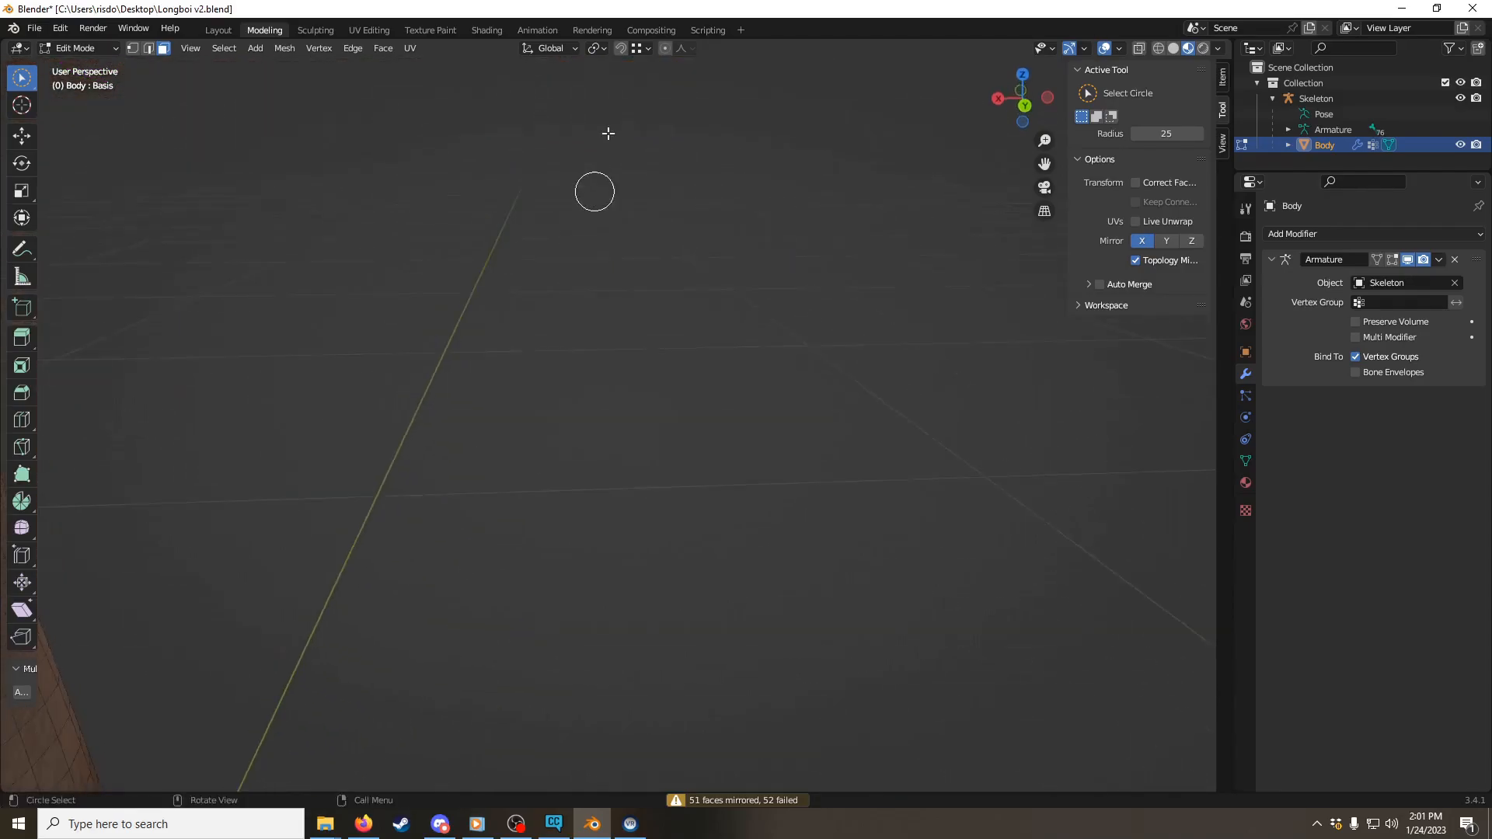
scroll(623, 95, "down", 3)
middle_click_drag(603, 144, 618, 371, "shift")
scroll(617, 372, "up", 4)
mouse_move(626, 443)
left_mouse_down()
mouse_move(609, 426)
mouse_move(589, 314)
left_mouse_up()
middle_click_drag(590, 313, 631, 418)
left_click_drag(631, 418, 613, 346)
mouse_move(613, 346)
middle_mouse_down()
mouse_move(902, 452)
mouse_move(924, 260)
middle_mouse_up()
middle_click_drag(746, 599, 935, 343, "shift")
scroll(917, 336, "down", 1)
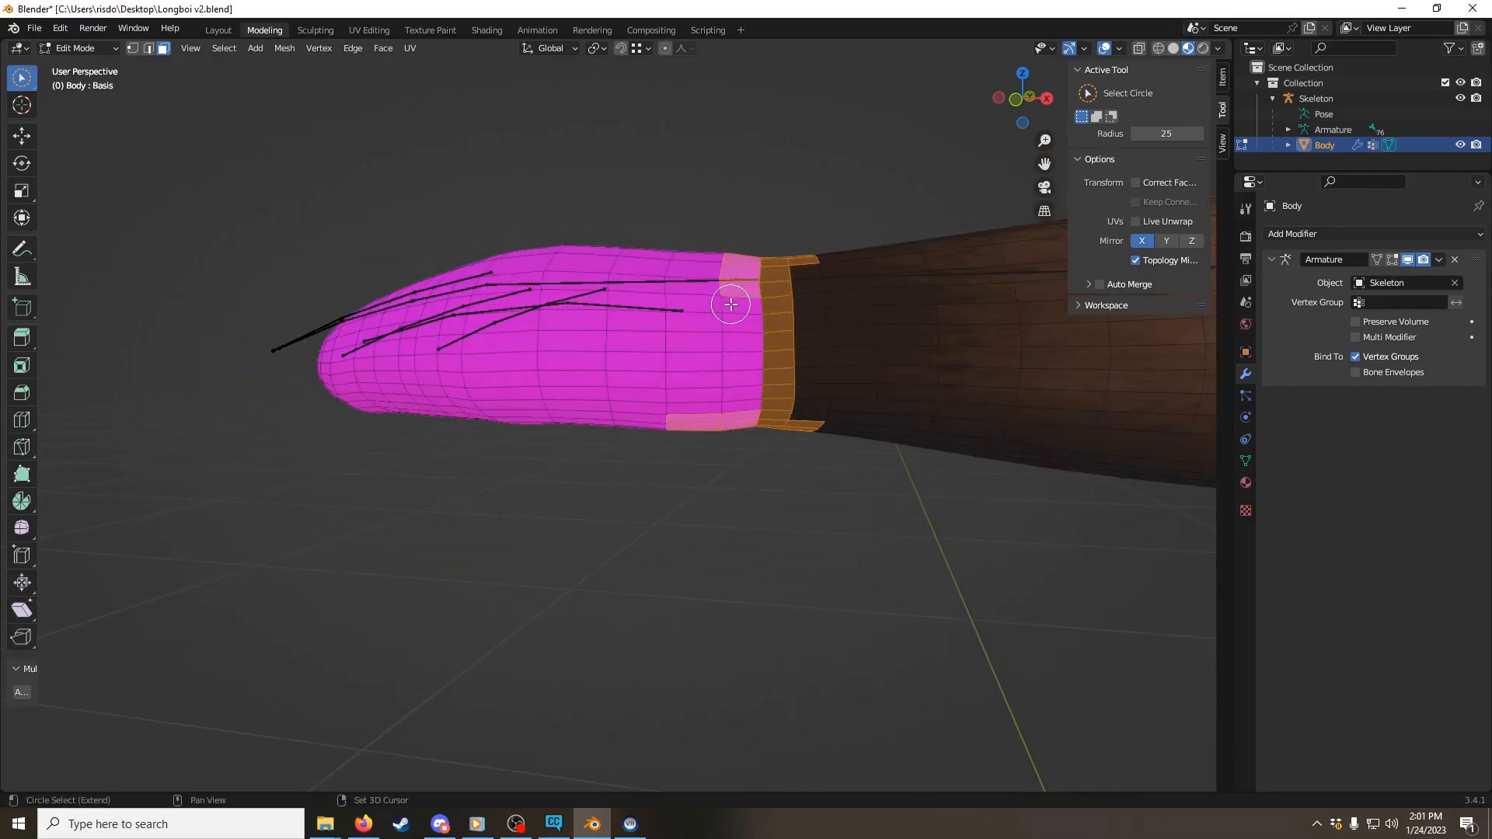
left_click_drag(756, 294, 759, 383)
mouse_move(759, 383)
middle_mouse_down()
mouse_move(743, 333)
mouse_move(753, 253)
mouse_move(812, 357)
mouse_move(580, 343)
mouse_move(413, 450)
mouse_move(613, 344)
mouse_move(560, 420)
middle_mouse_up()
Step: Add the faces on both sides of the seam between the neck and the shoulders to the selection
scroll(613, 344, "up", 3)
mouse_move(559, 420)
left_mouse_down()
mouse_move(590, 420)
mouse_move(836, 265)
left_mouse_up()
mouse_move(837, 265)
middle_mouse_down()
mouse_move(692, 366)
mouse_move(569, 256)
mouse_move(476, 313)
middle_mouse_up()
left_click_drag(476, 314, 707, 296)
middle_click_drag(707, 295, 553, 322)
left_click_drag(553, 322, 756, 306, "shift")
middle_click_drag(756, 306, 520, 194)
mouse_move(520, 194)
left_mouse_down("shift")
mouse_move(700, 240)
mouse_move(905, 342)
left_mouse_up("shift")
scroll(677, 436, "down", 7)
mouse_move(905, 342)
middle_mouse_down()
mouse_move(677, 436)
mouse_move(652, 178)
middle_mouse_up()
middle_click_drag(653, 179, 508, 345)
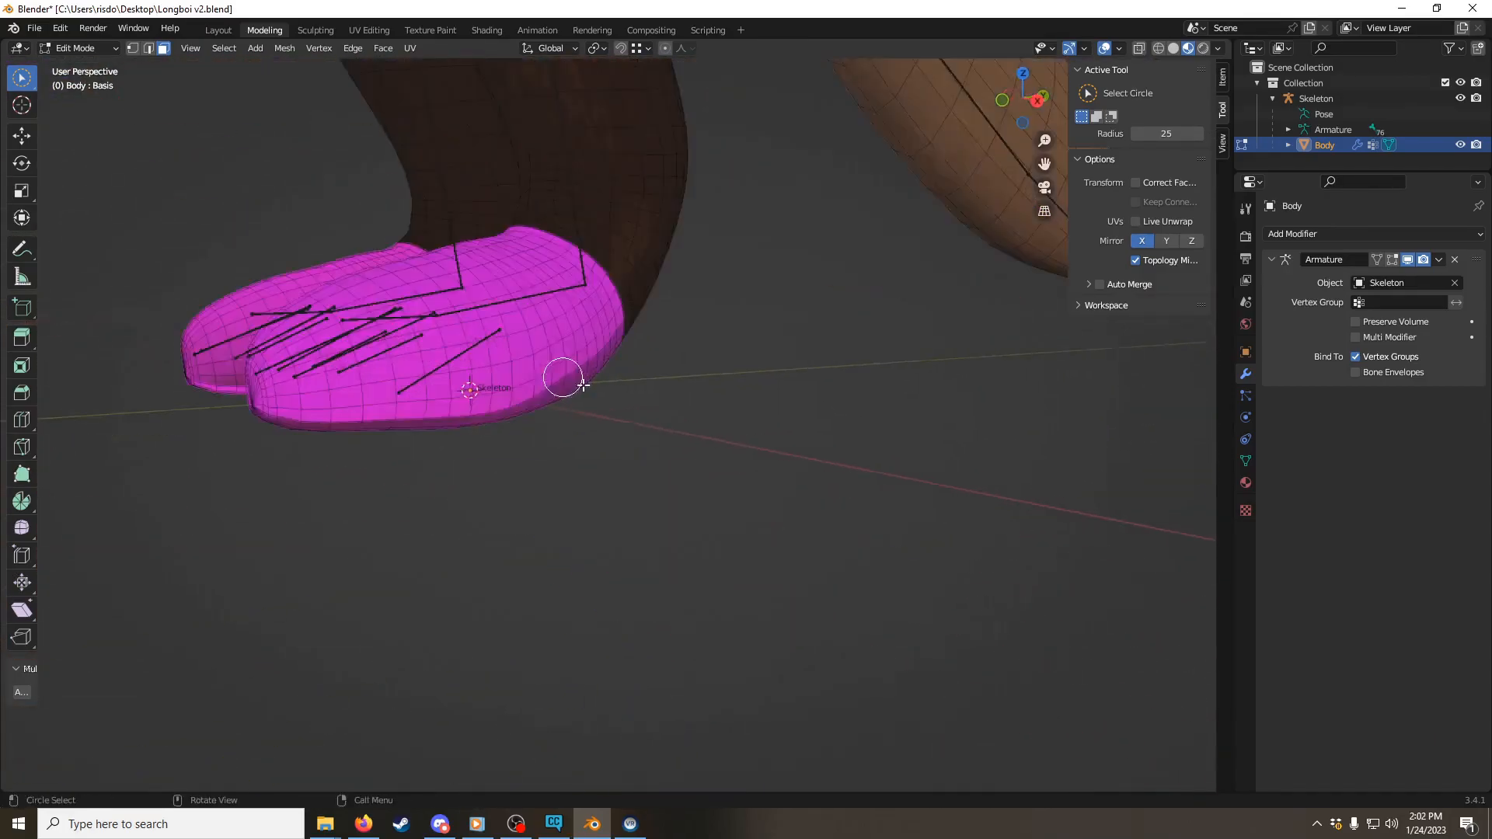
Step: Add the faces on both sides of the seams around both ankles to the selection
scroll(559, 319, "up", 6)
middle_click_drag(590, 303, 710, 393)
mouse_move(711, 393)
left_mouse_down("shift")
mouse_move(617, 343)
mouse_move(877, 426)
left_mouse_up("shift")
middle_click_drag(877, 426, 722, 451)
left_click_drag(721, 451, 584, 376)
scroll(488, 451, "down", 5)
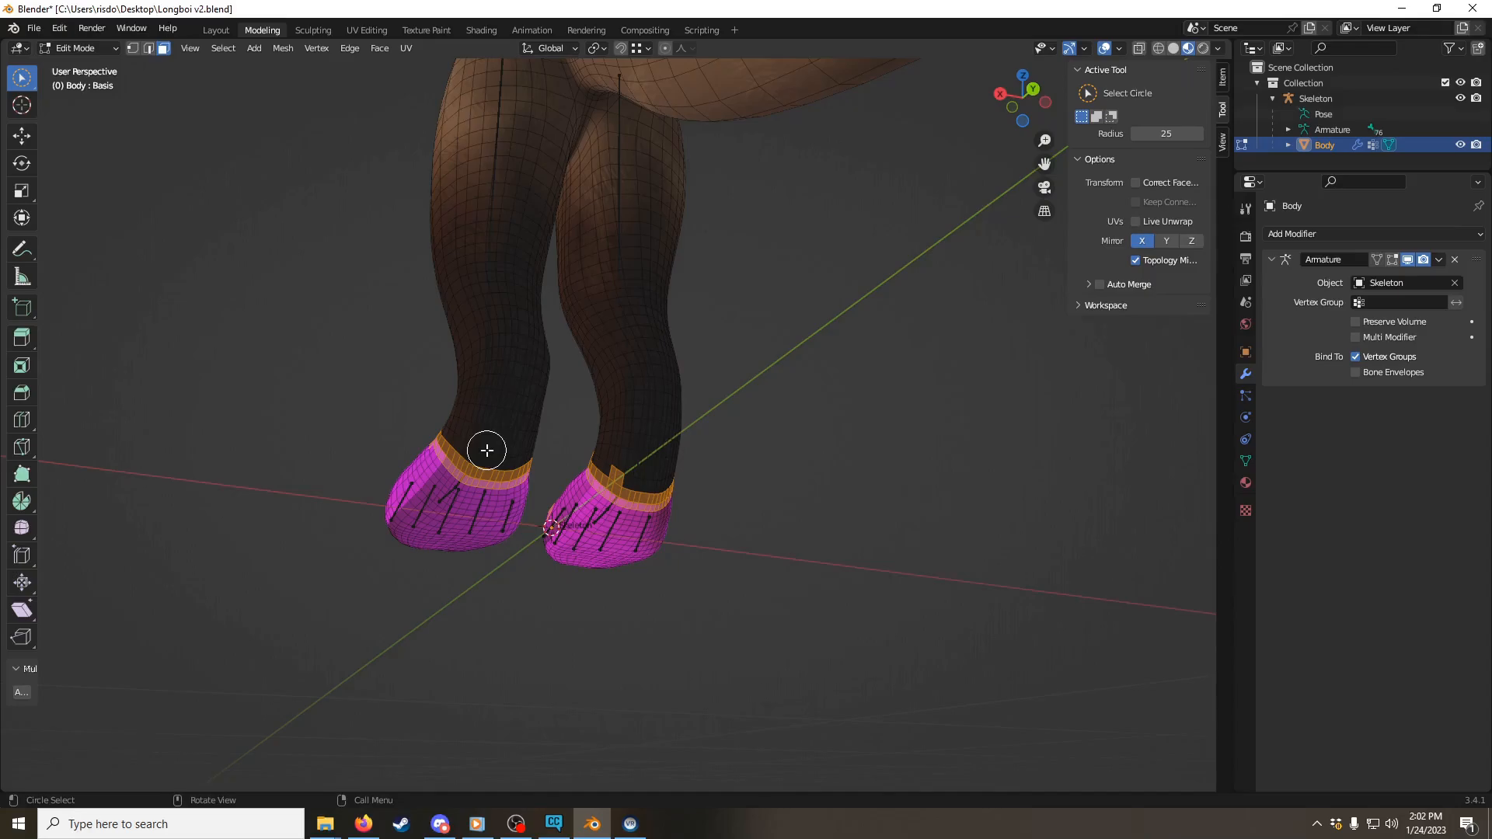
Step: Merge the selected seam vertices by distance with a merge distance of 0.001 m
key("m")
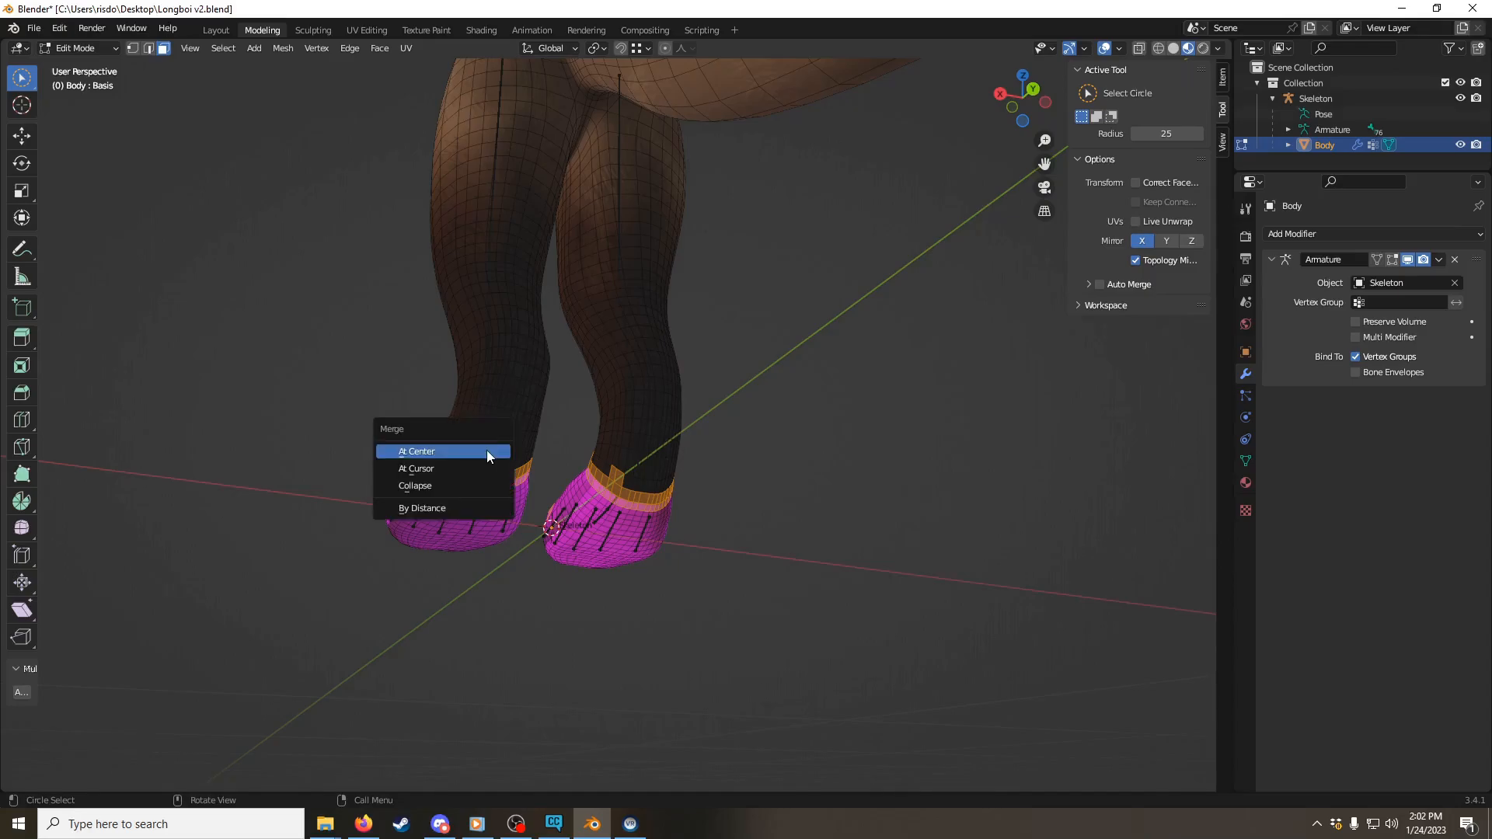
left_click(451, 509)
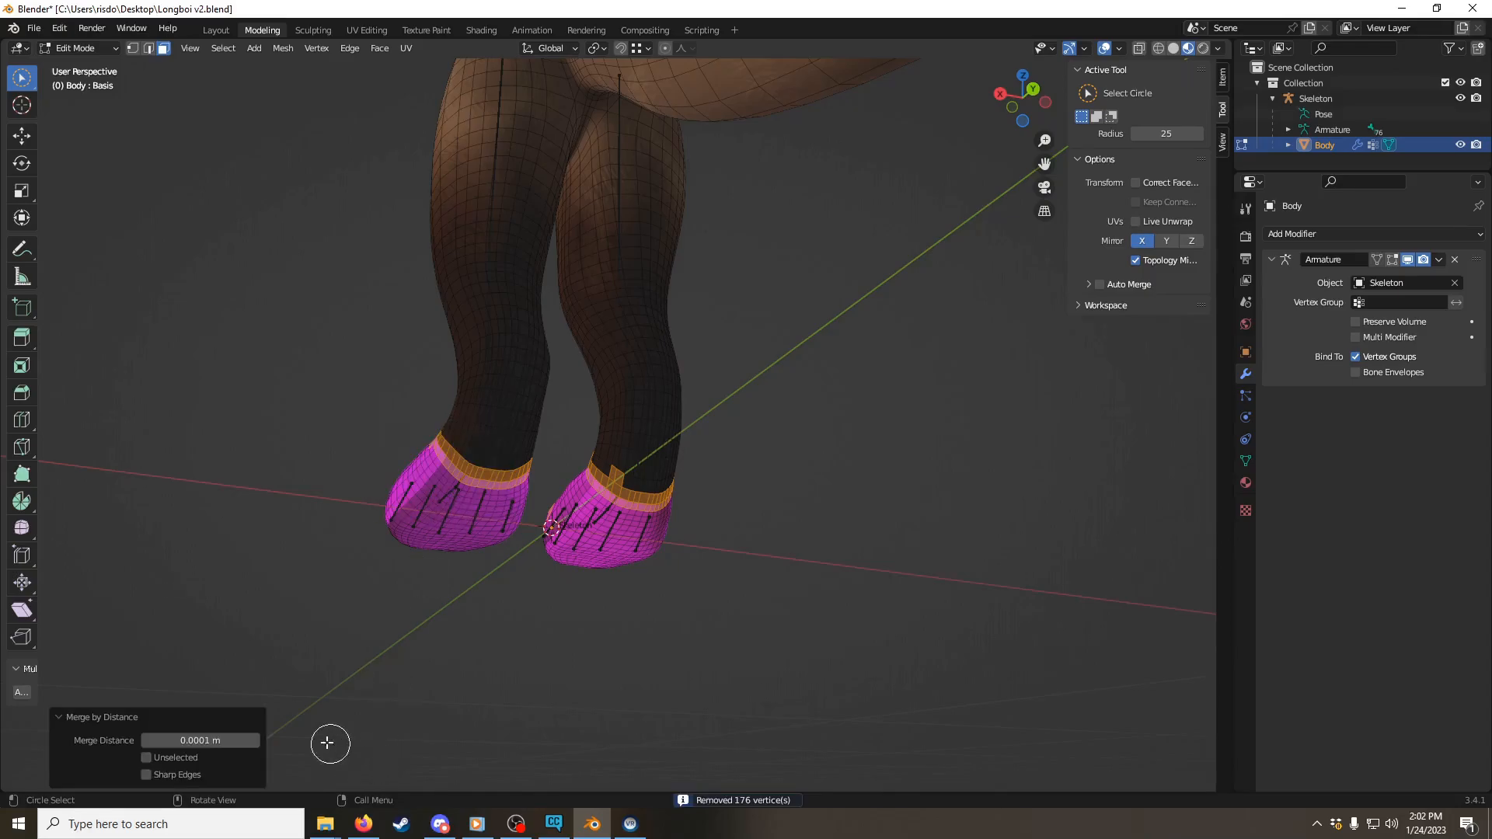
left_click(200, 740)
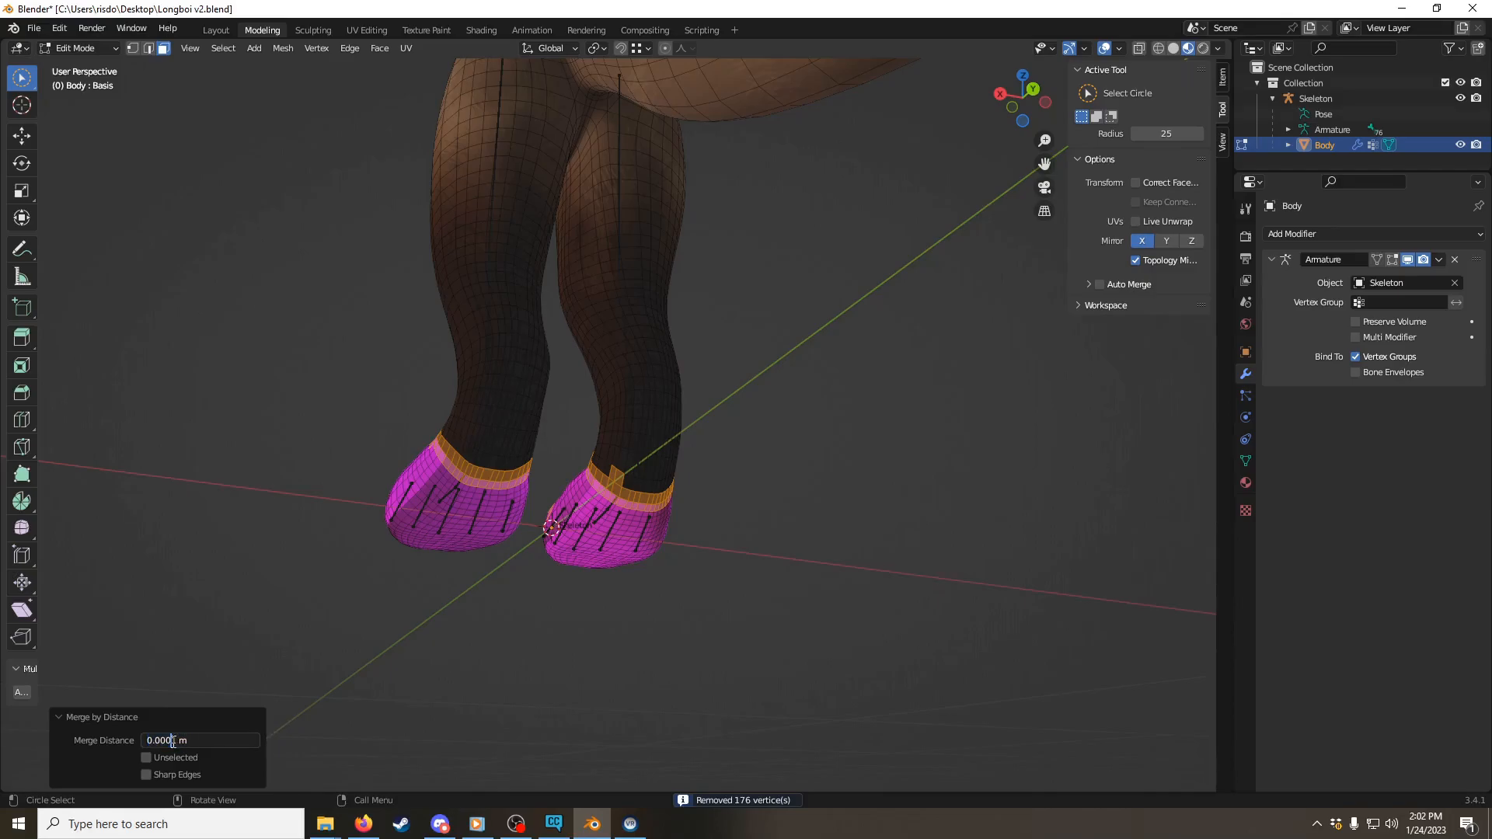
key("BackSpace")
key("BackSpace")
key("BackSpace")
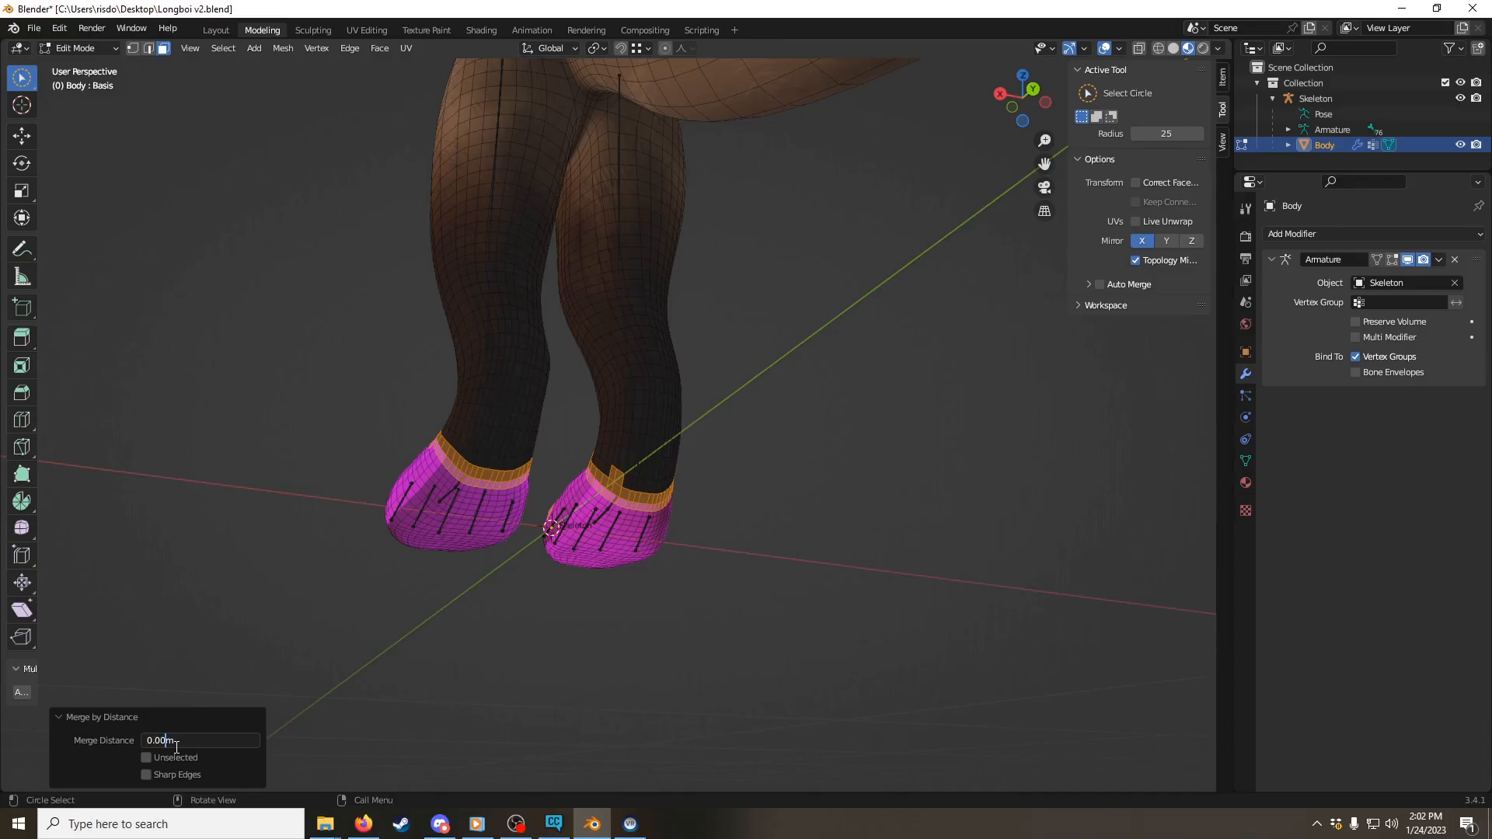
key("Return")
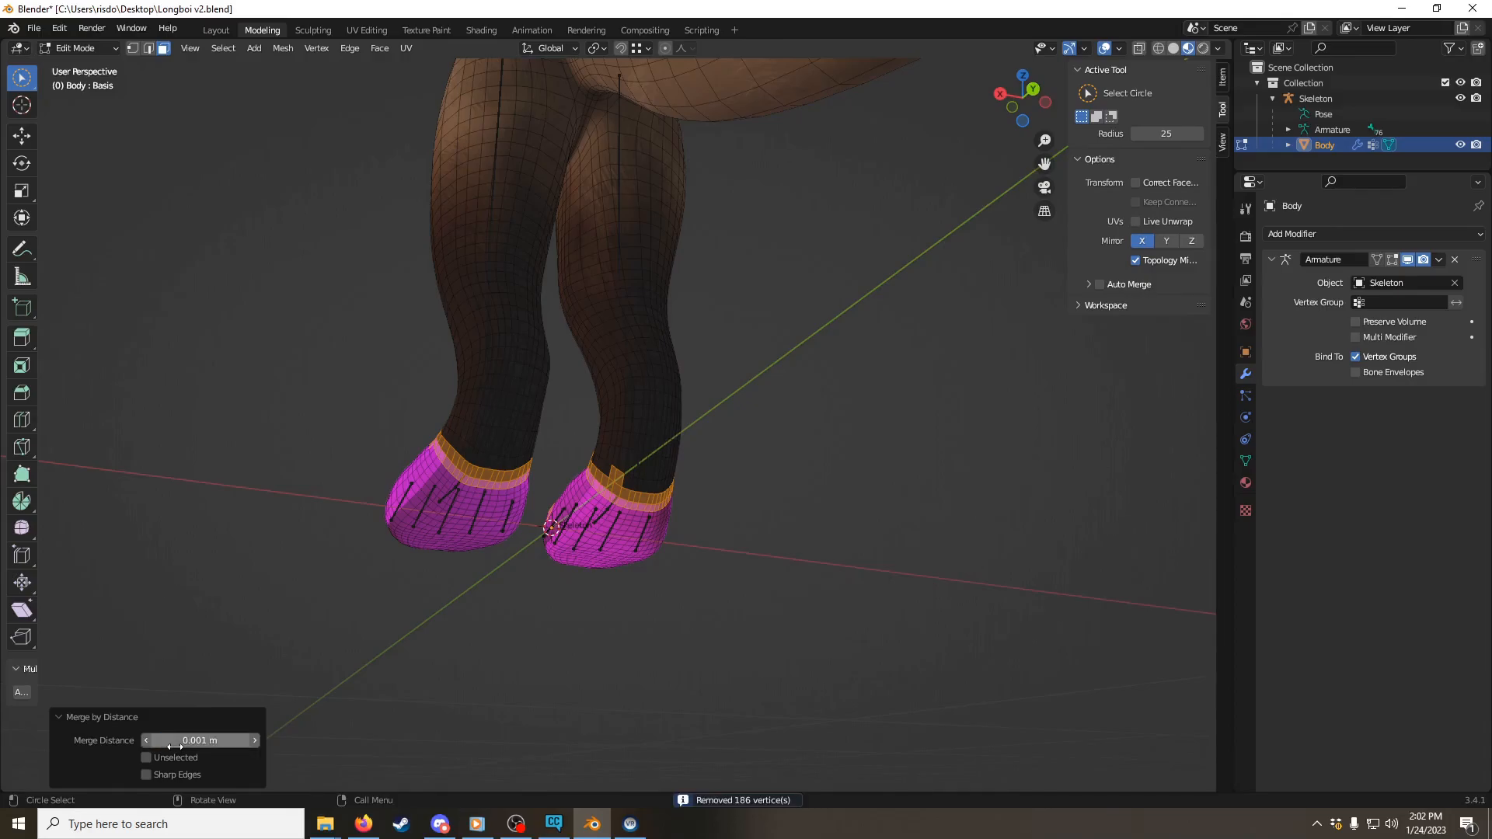
Step: Examine the merged seams at the shoulders, neck and chest from several angles
scroll(726, 499, "up", 5)
middle_click_drag(726, 500, 555, 462)
middle_click_drag(585, 347, 611, 448, "shift")
scroll(612, 450, "up", 2)
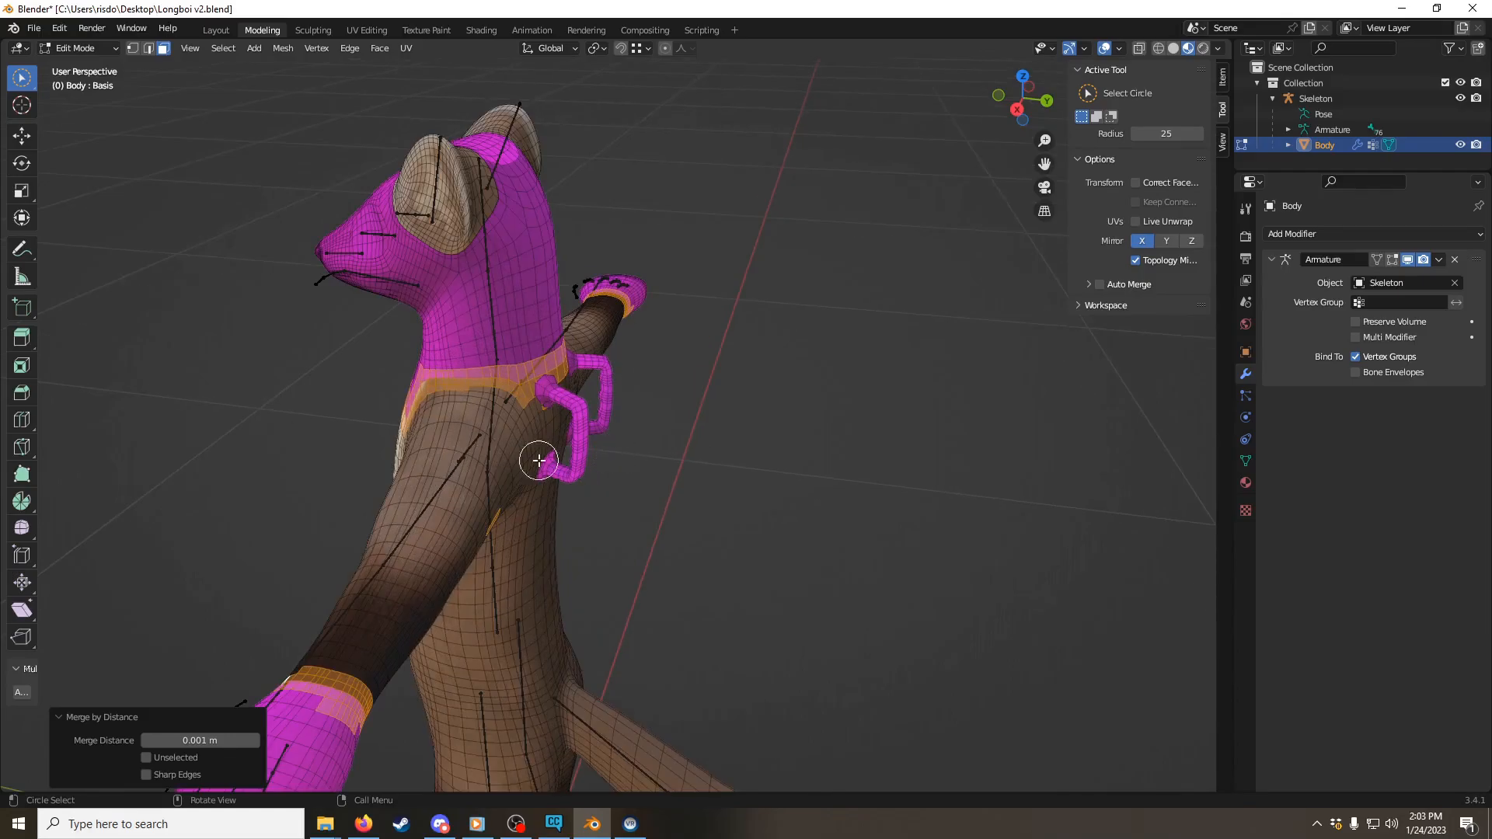
mouse_move(476, 389)
middle_mouse_down()
mouse_move(549, 373)
mouse_move(594, 471)
mouse_move(613, 420)
middle_mouse_up()
scroll(592, 468, "up", 1)
scroll(613, 419, "up", 1)
mouse_move(706, 172)
left_mouse_down()
mouse_move(689, 181)
mouse_move(730, 192)
mouse_move(661, 247)
left_mouse_up()
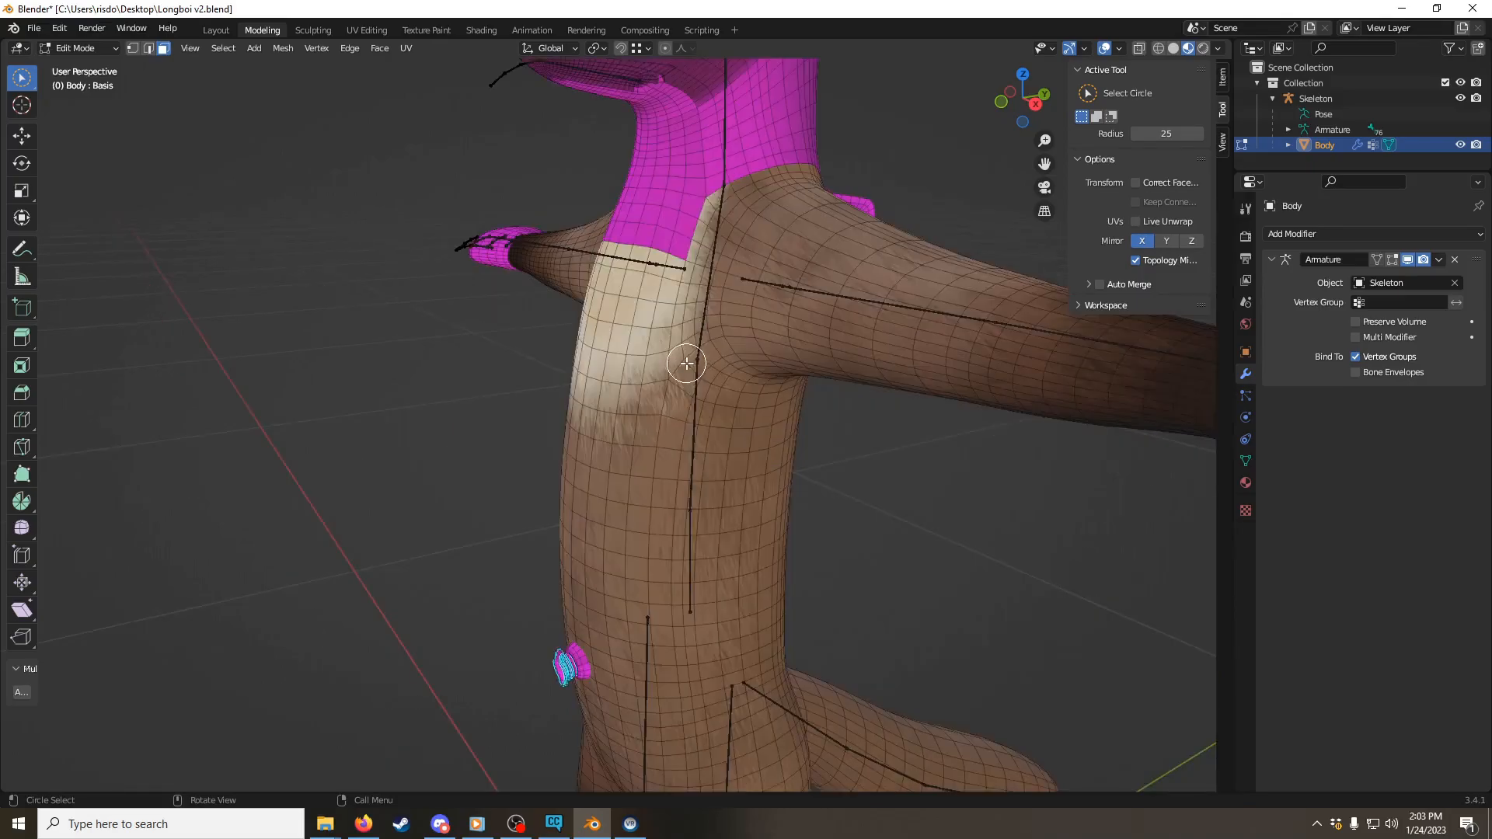
scroll(679, 378, "down", 1)
middle_click_drag(654, 332, 619, 420, "shift")
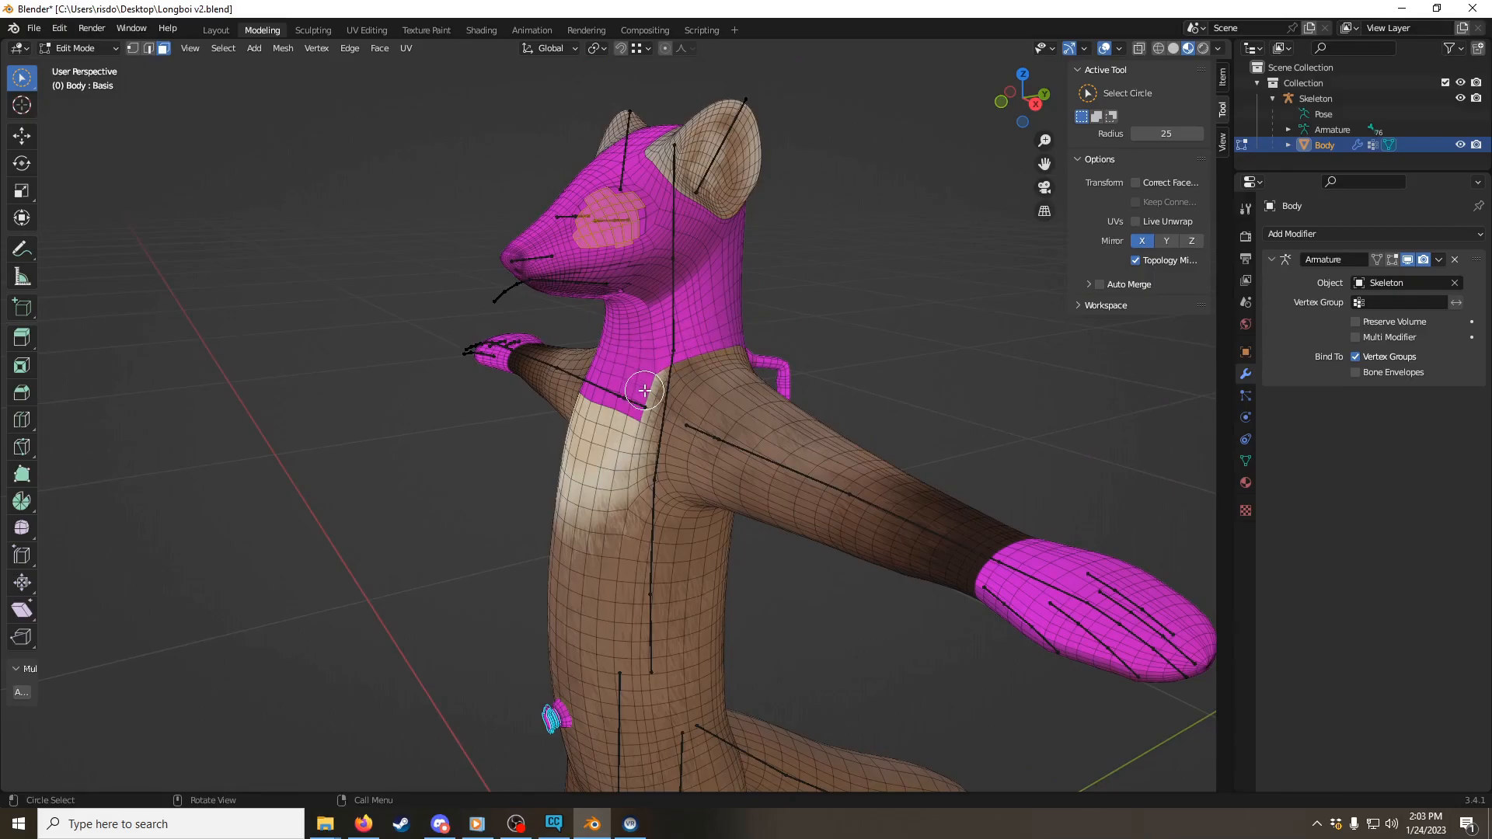
scroll(622, 373, "up", 3)
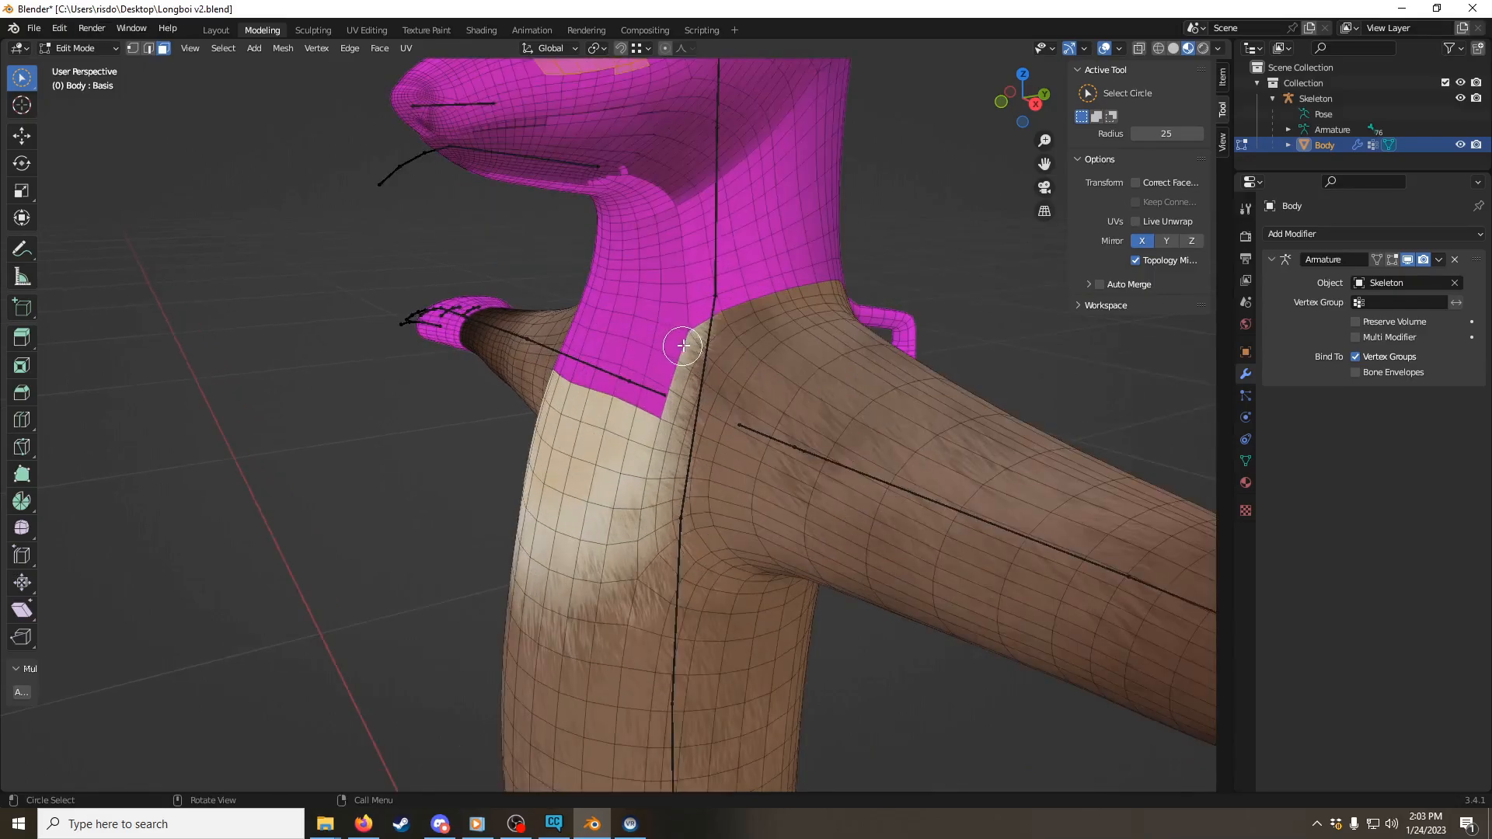
scroll(680, 346, "down", 2)
Step: Return to Object Mode and remove the Marten_FurTufts, Marten and Eyes material slots from the Body, keeping only Poolboi
key("ctrl+Tab")
left_click(586, 346)
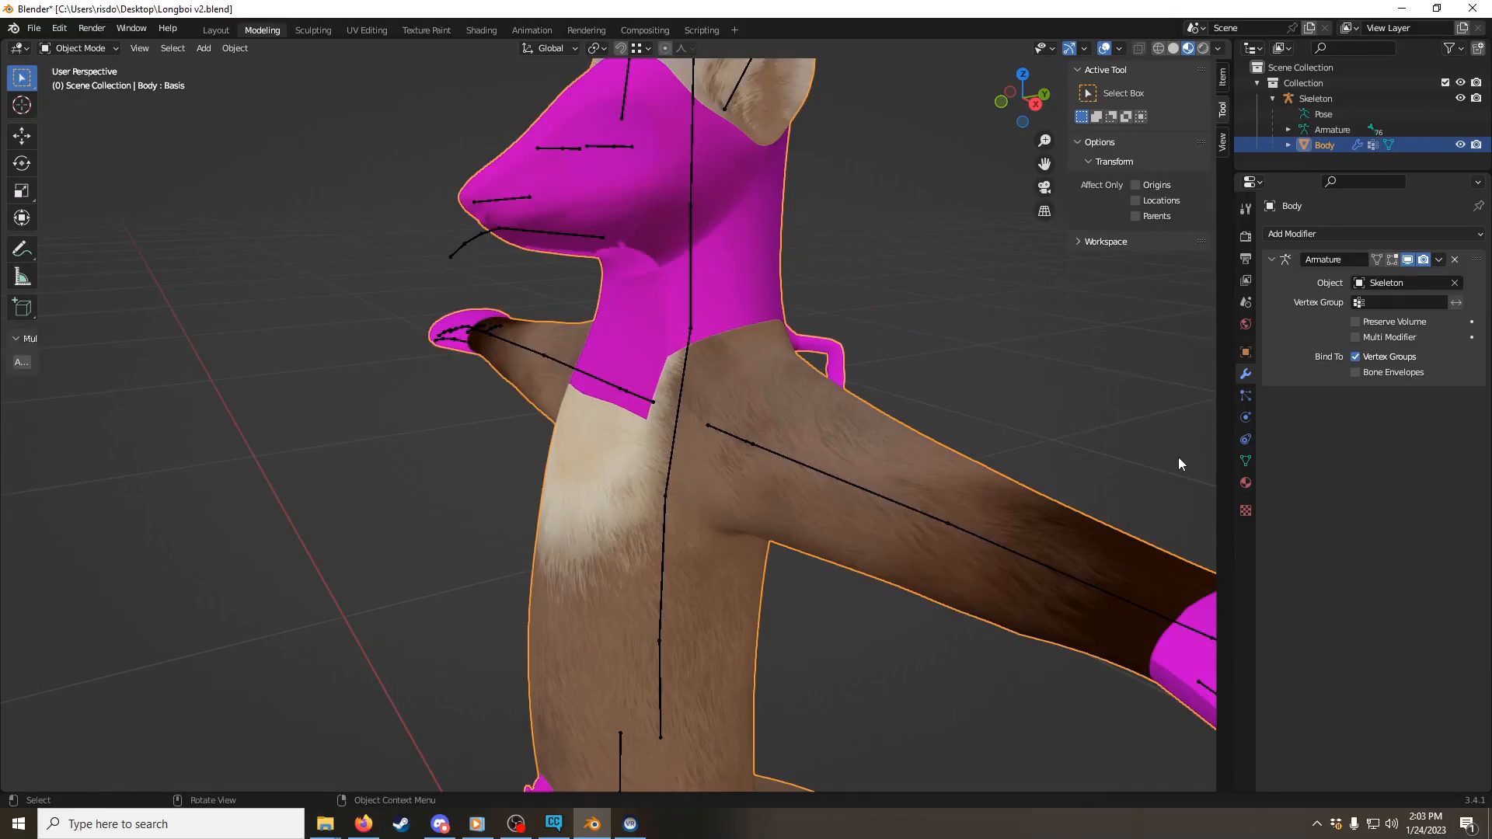
left_click(1243, 482)
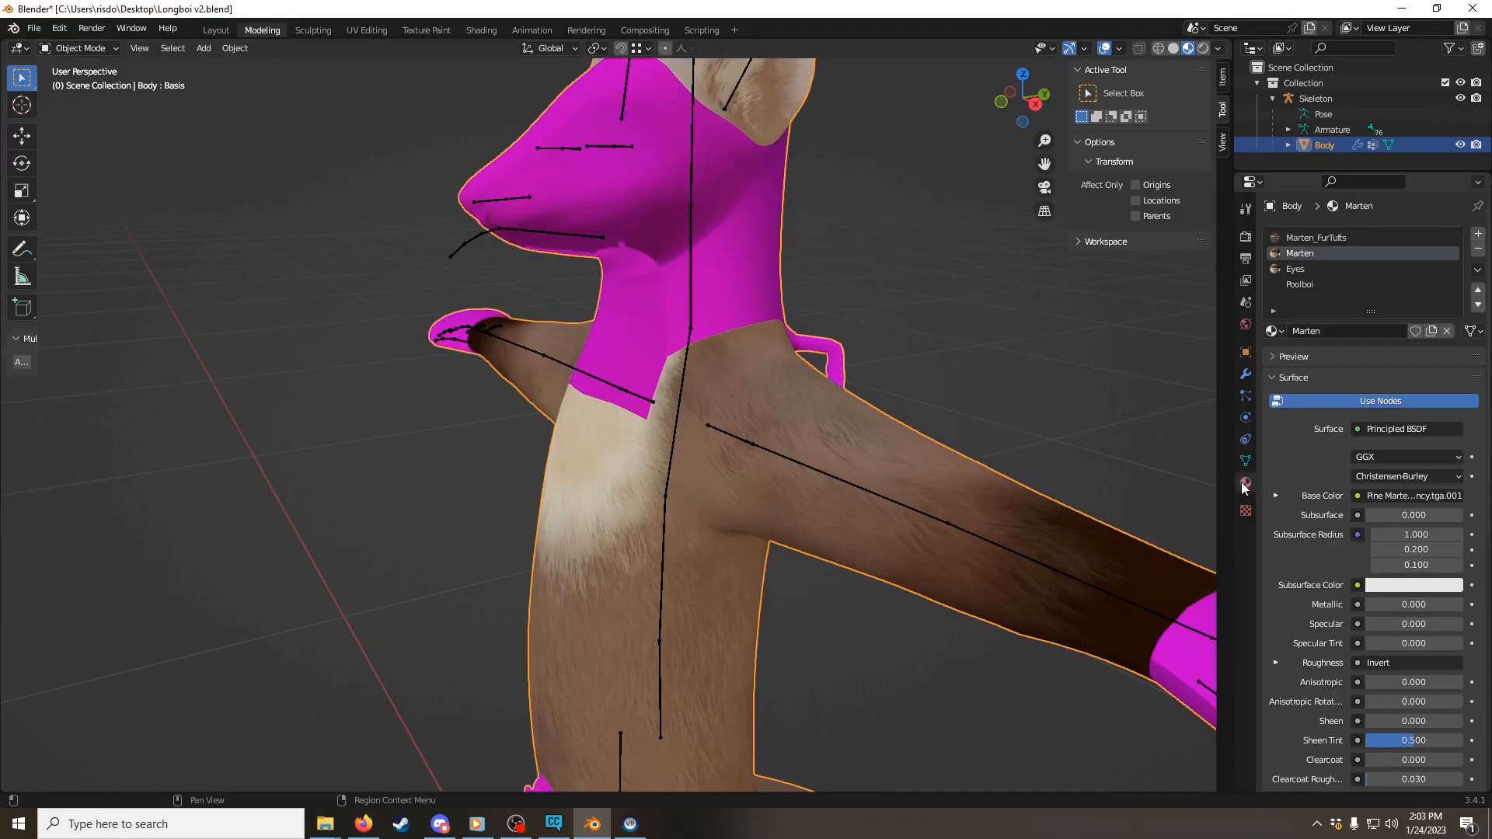
left_click(1311, 285)
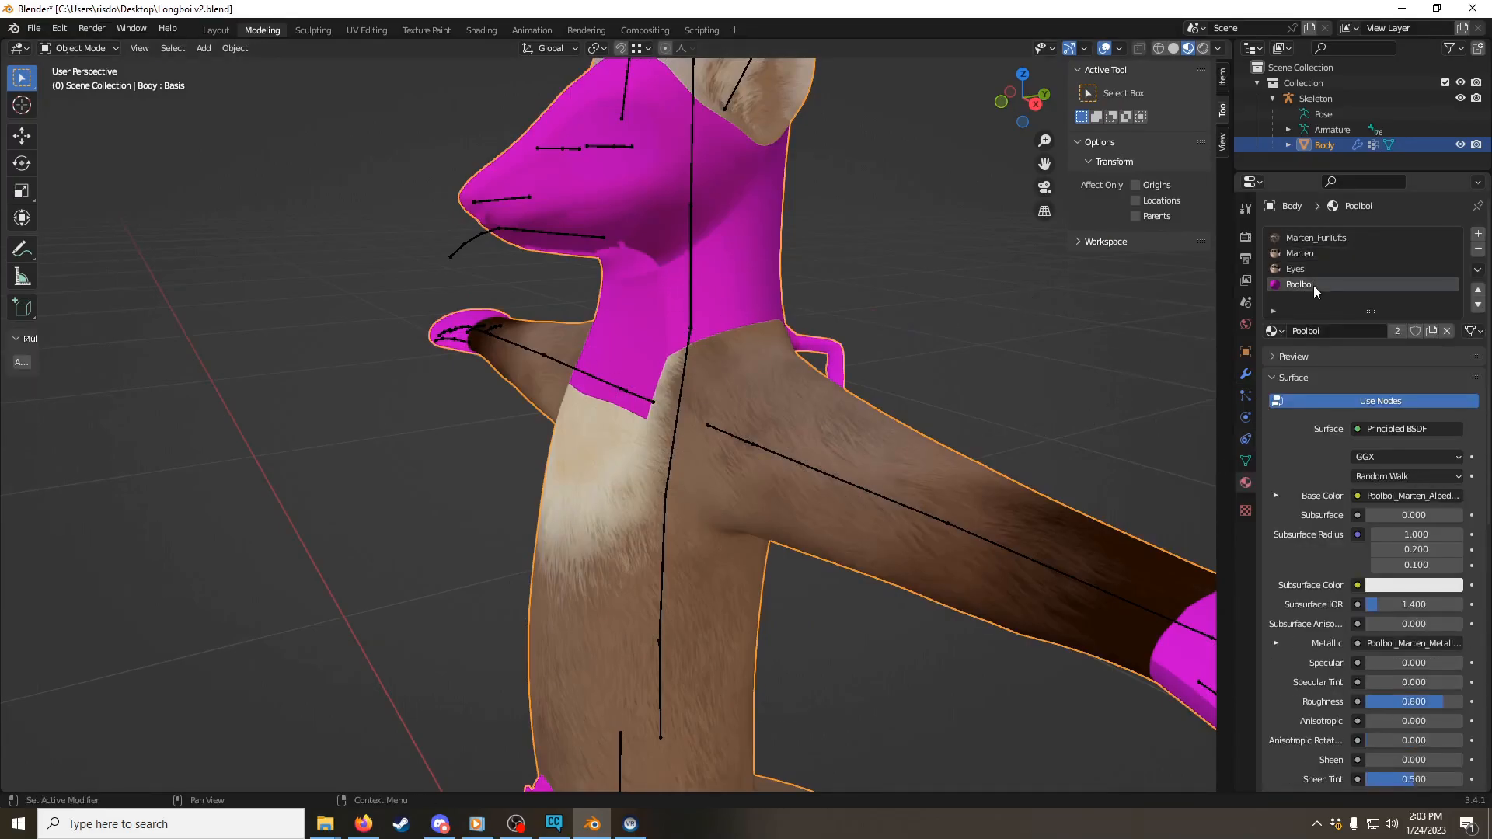
left_click(1308, 235)
left_click(1479, 249)
left_click(1479, 250)
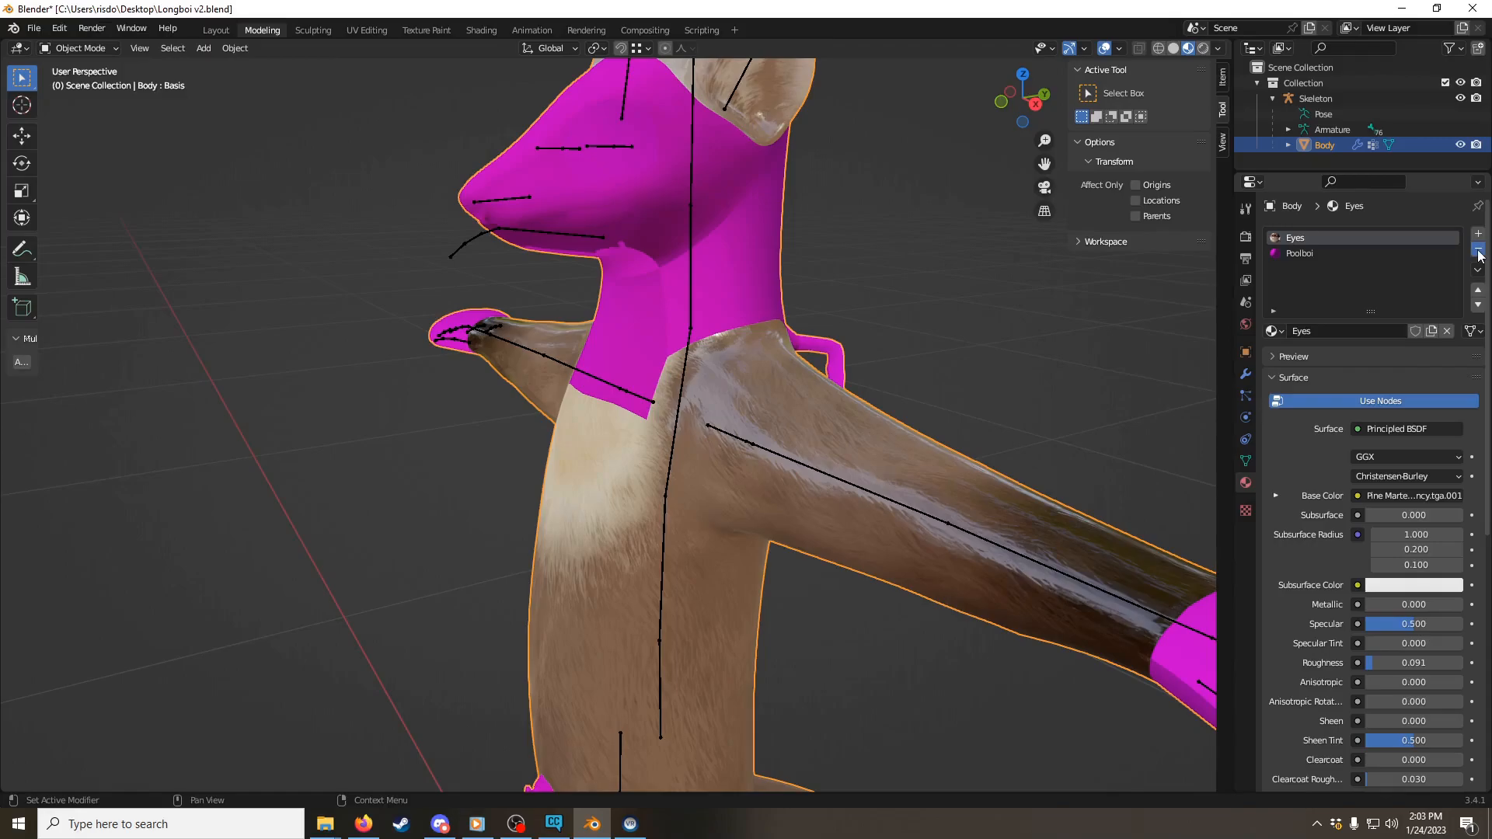
left_click(1479, 250)
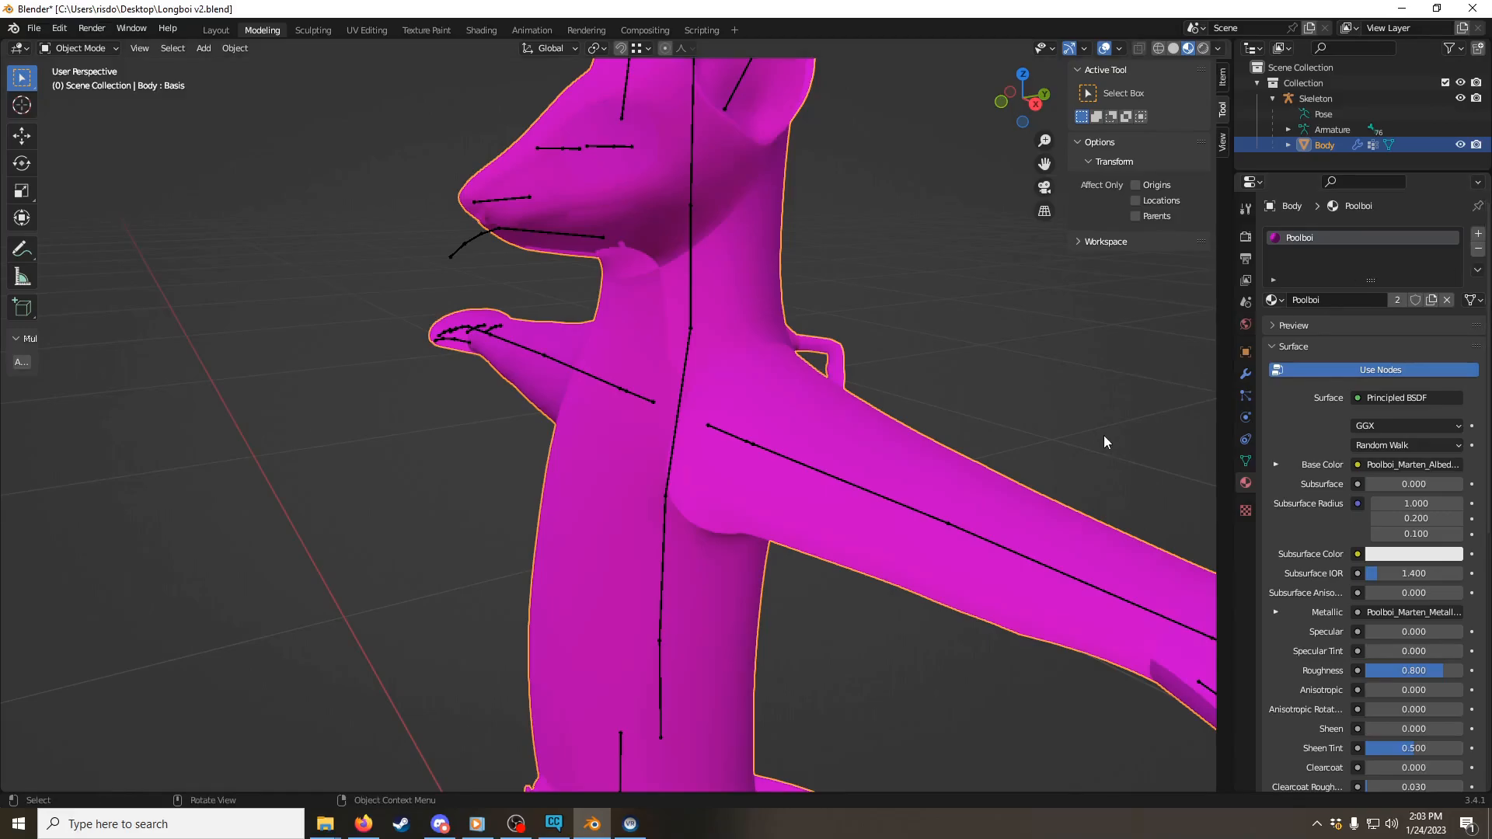
Step: Examine the Body's shading around the neck, torso and arms, switching the viewport to solid shading
scroll(561, 340, "up", 2)
middle_click_drag(561, 341, 608, 328)
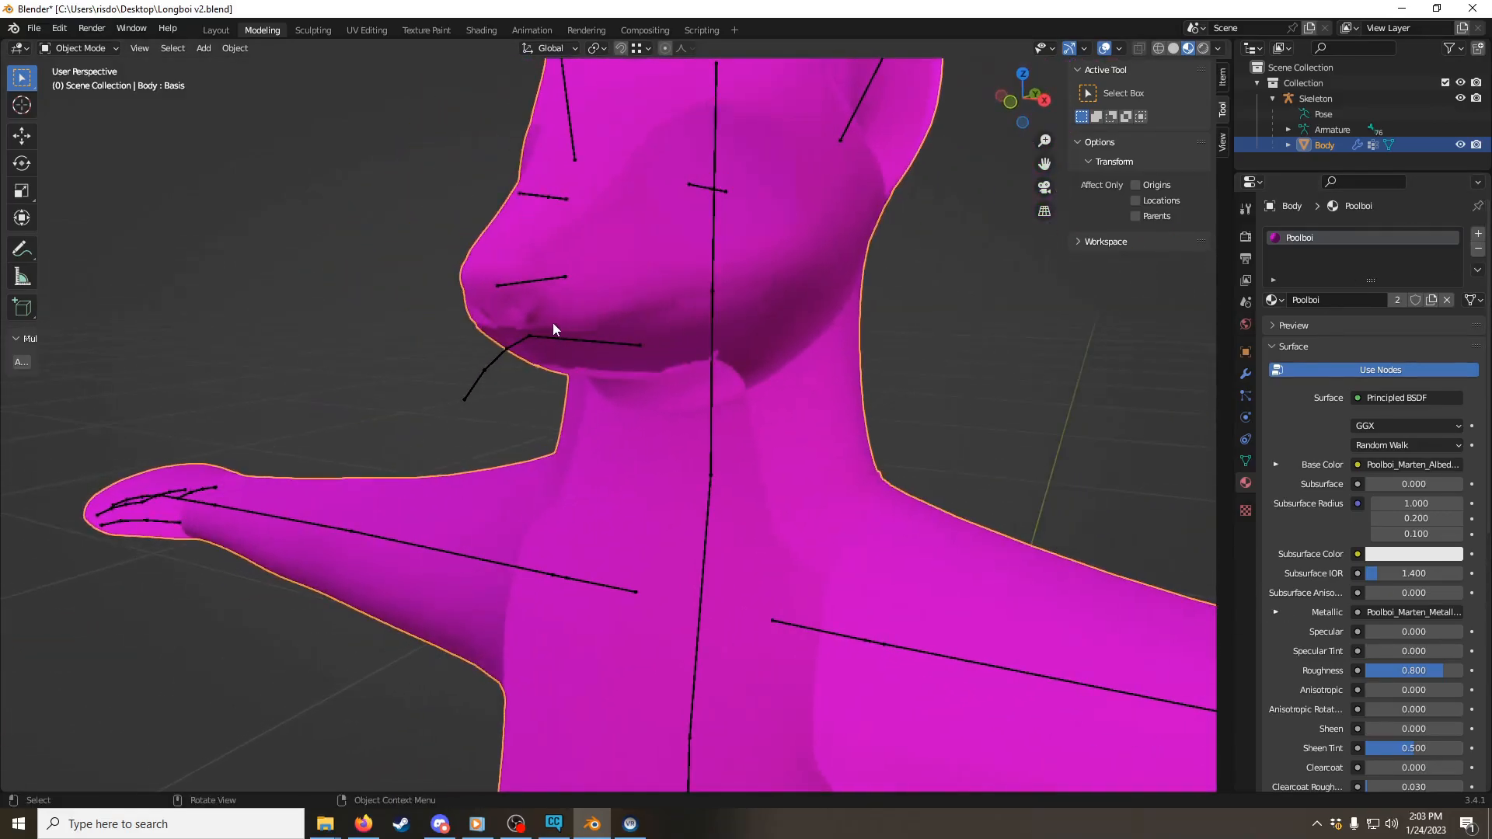
middle_click_drag(535, 405, 603, 303, "shift")
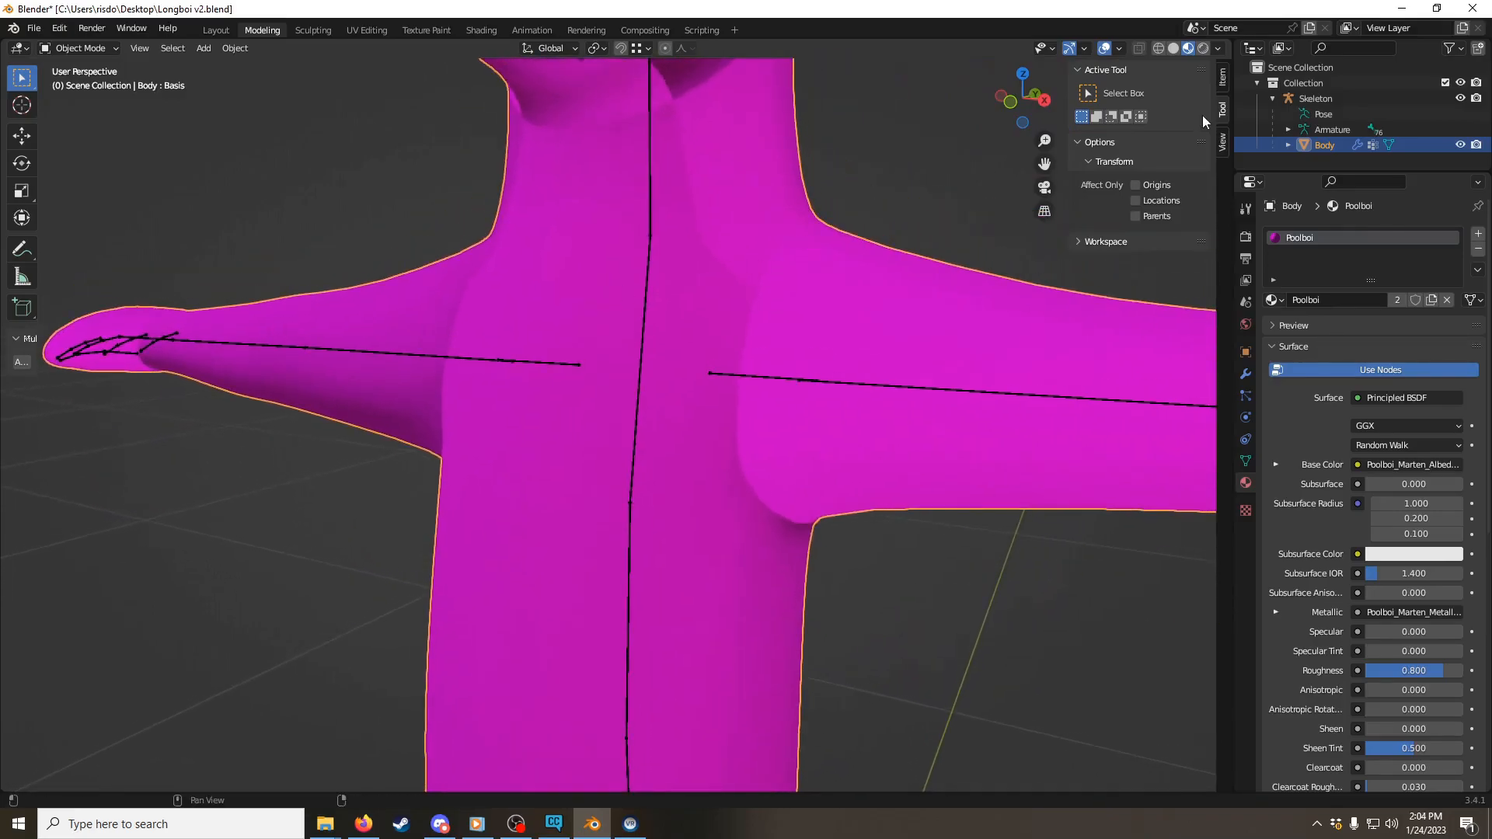
left_click(1172, 50)
scroll(772, 221, "down", 4)
mouse_move(753, 205)
middle_mouse_down()
mouse_move(772, 221)
mouse_move(735, 269)
middle_mouse_up()
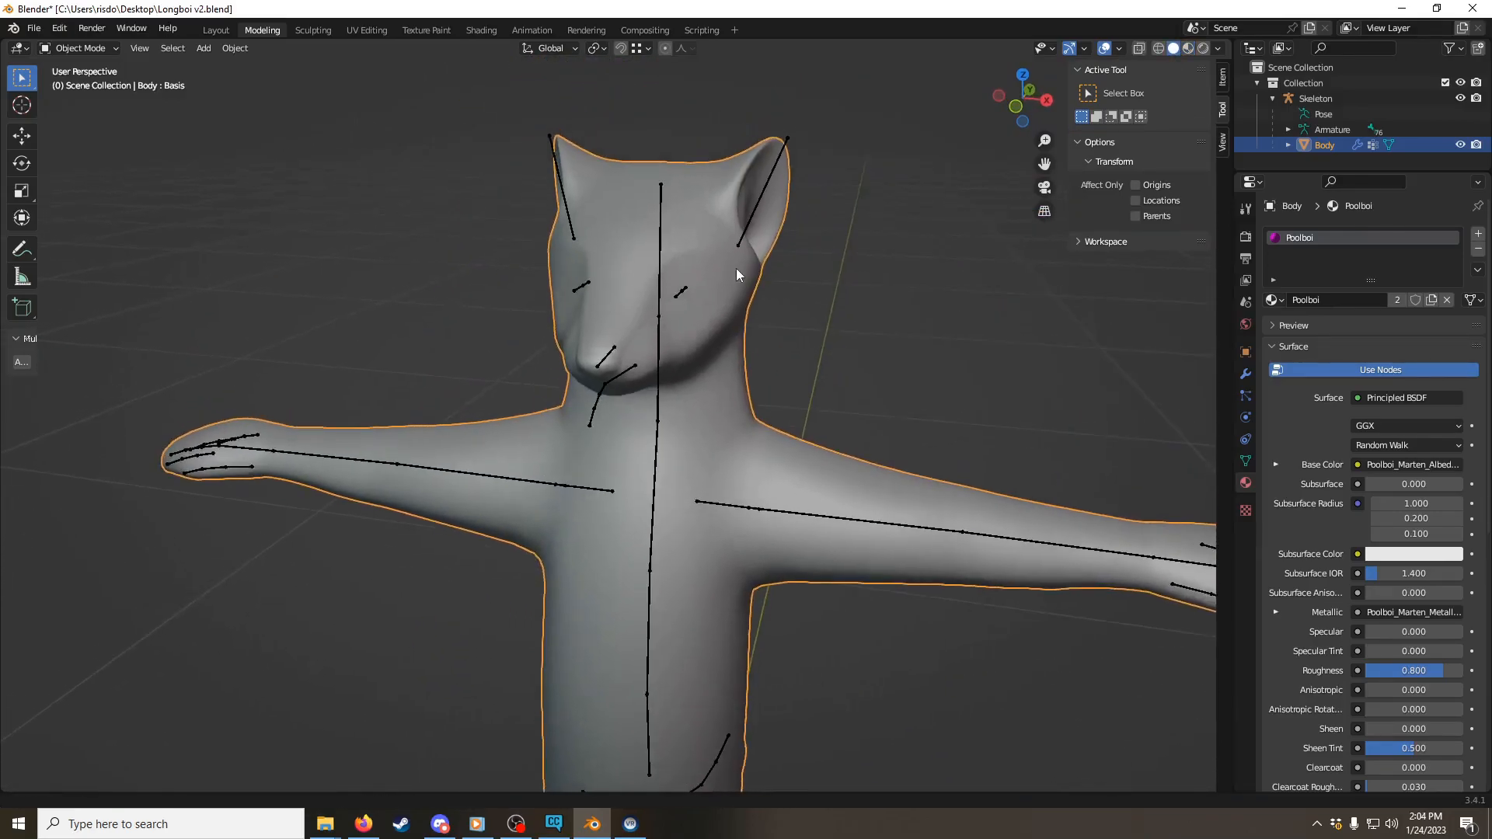
scroll(735, 268, "up", 3)
middle_click_drag(604, 200, 611, 187)
middle_click_drag(611, 187, 599, 215, "shift")
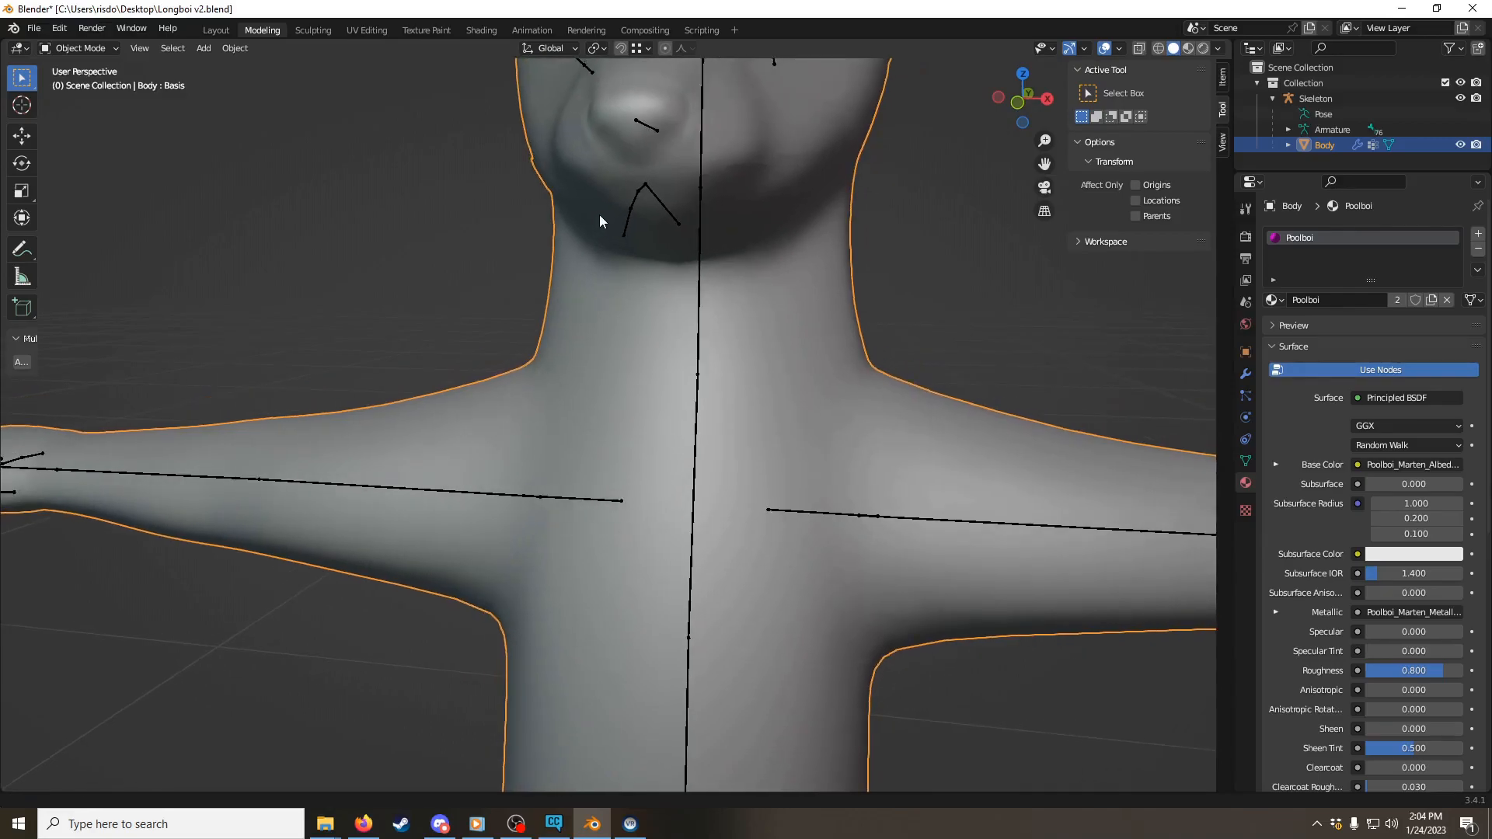
scroll(599, 214, "down", 2)
middle_click_drag(846, 365, 825, 339)
middle_click_drag(738, 210, 730, 325, "shift")
scroll(736, 295, "up", 2)
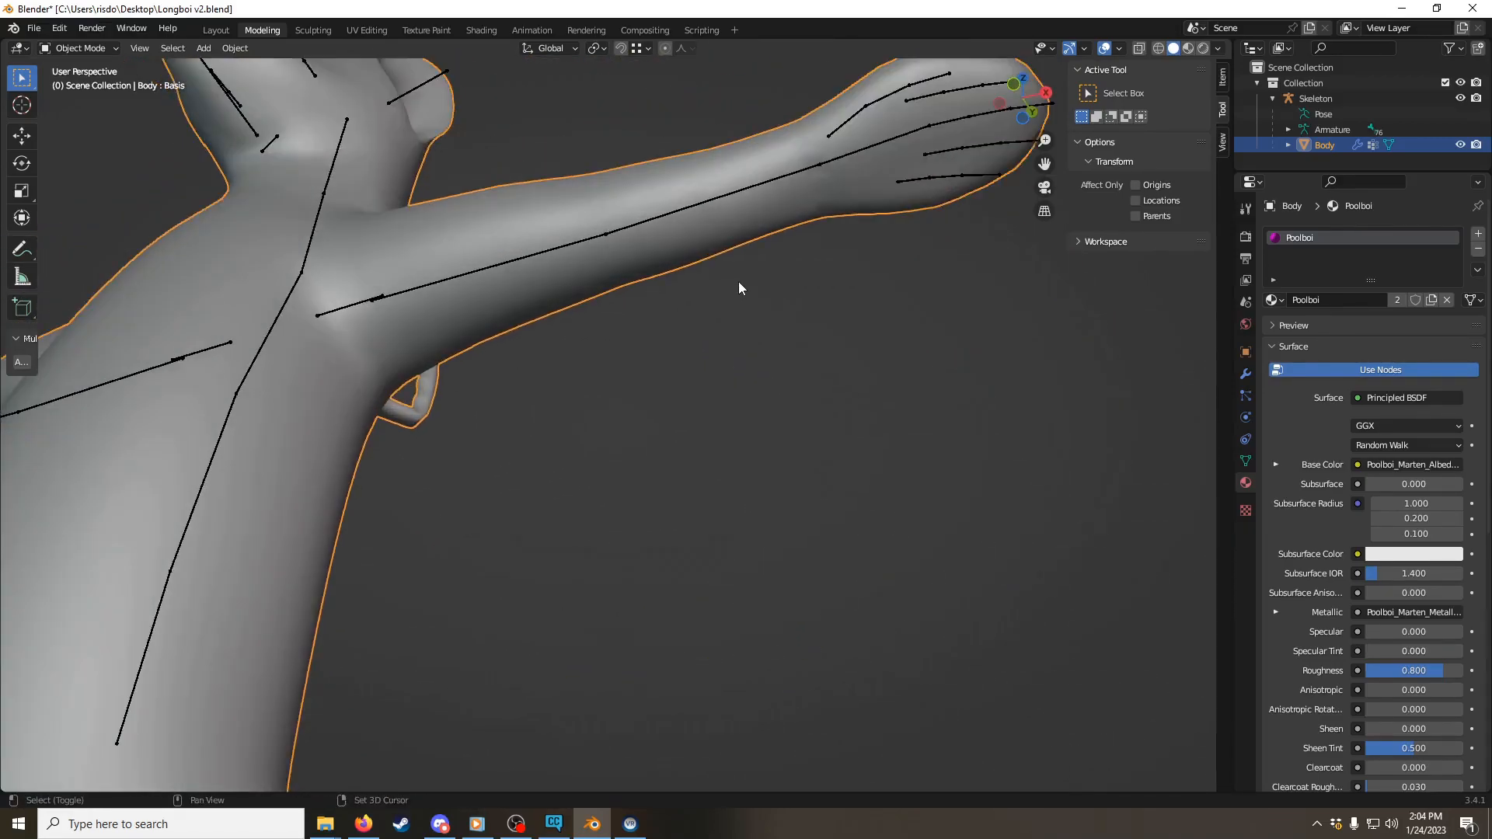
middle_click_drag(737, 221, 743, 325, "shift")
scroll(752, 320, "up", 1)
Step: Enter Edit Mode on the Body, select the whole mesh and reset its normal vectors
key("ctrl+Tab")
left_click(781, 298)
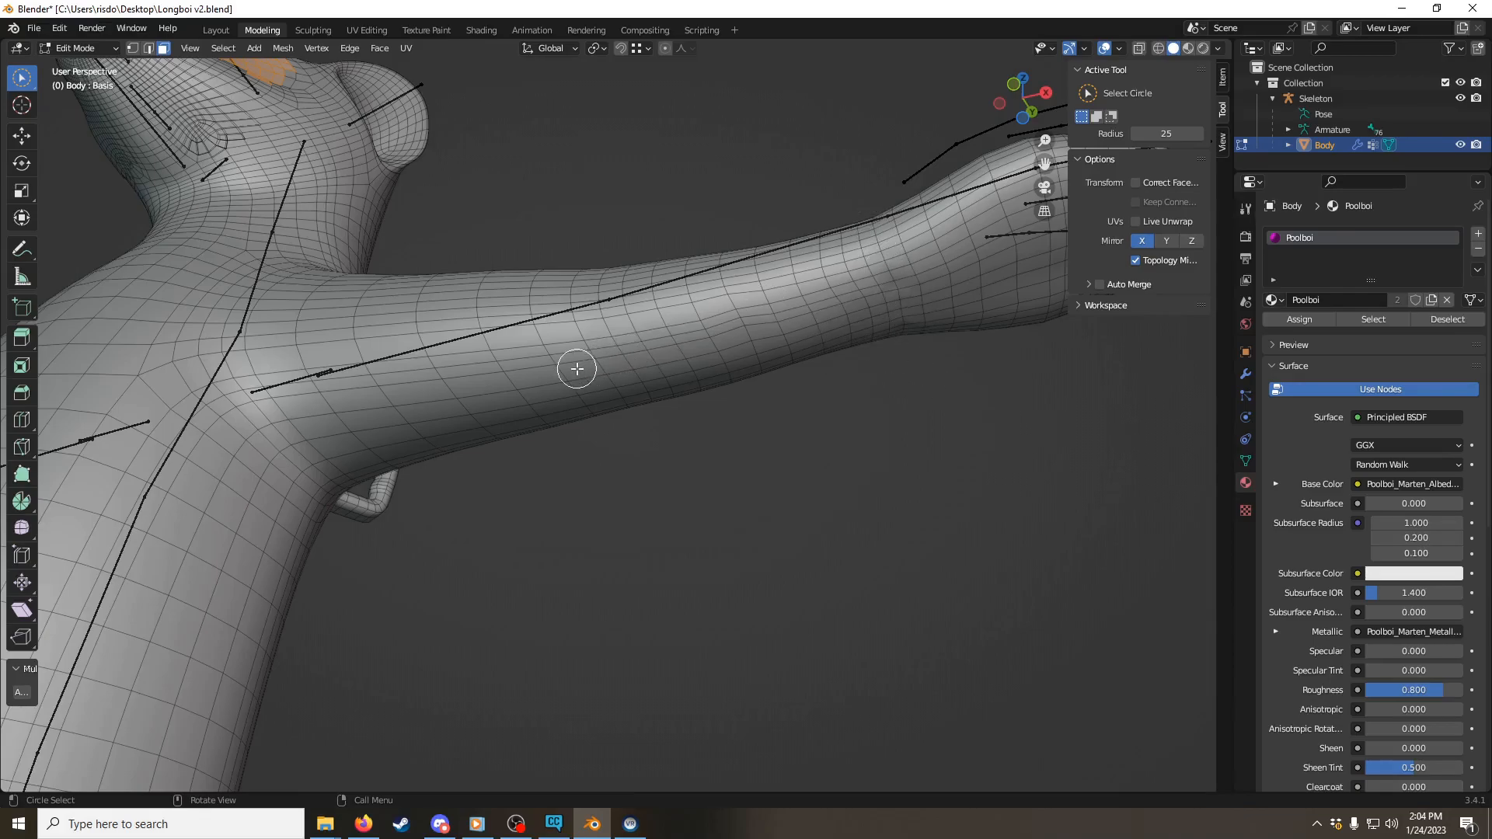
key("a")
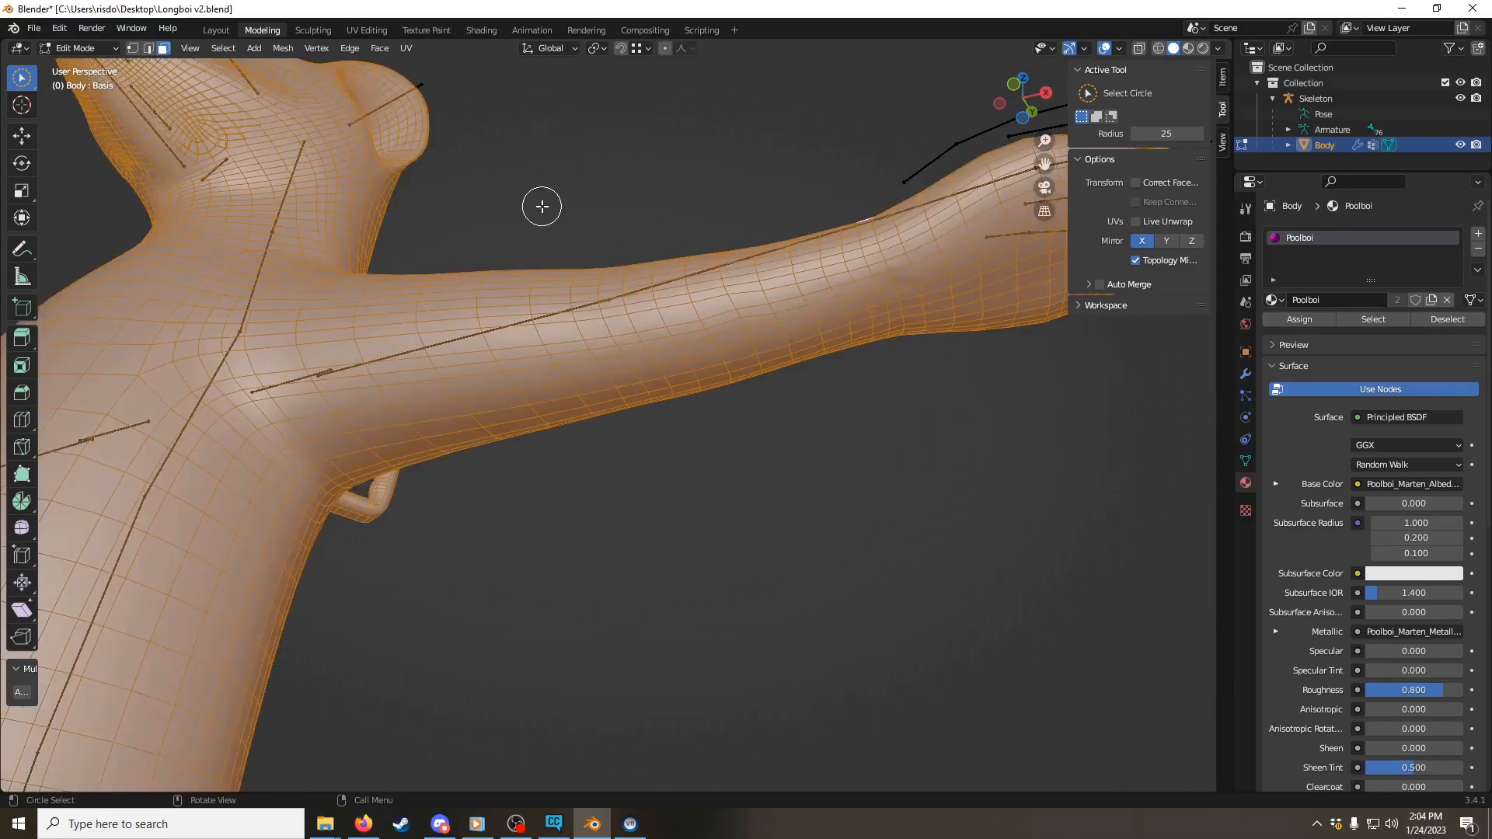
scroll(548, 231, "down", 1)
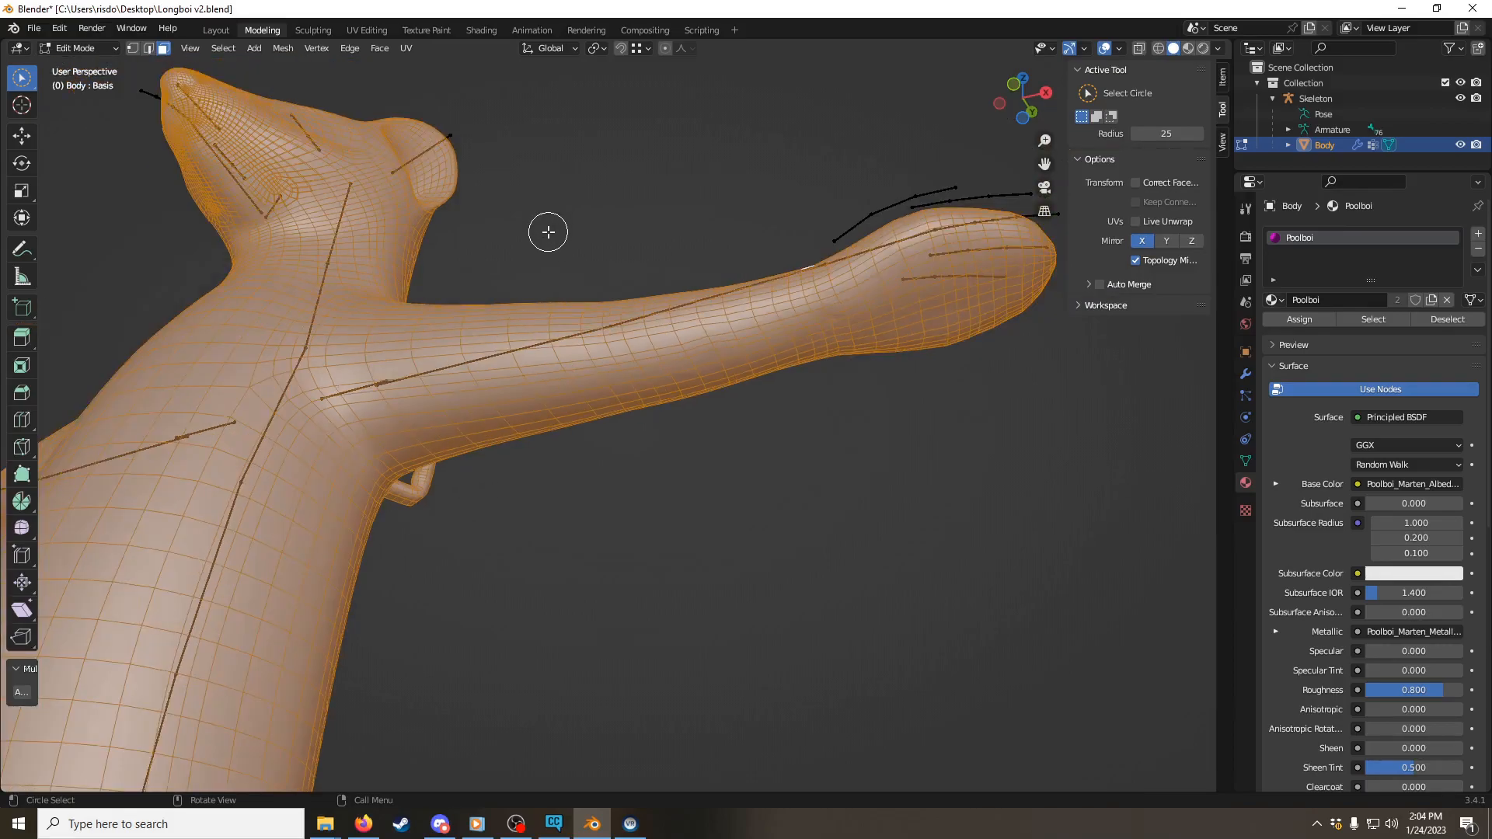
key("alt+n")
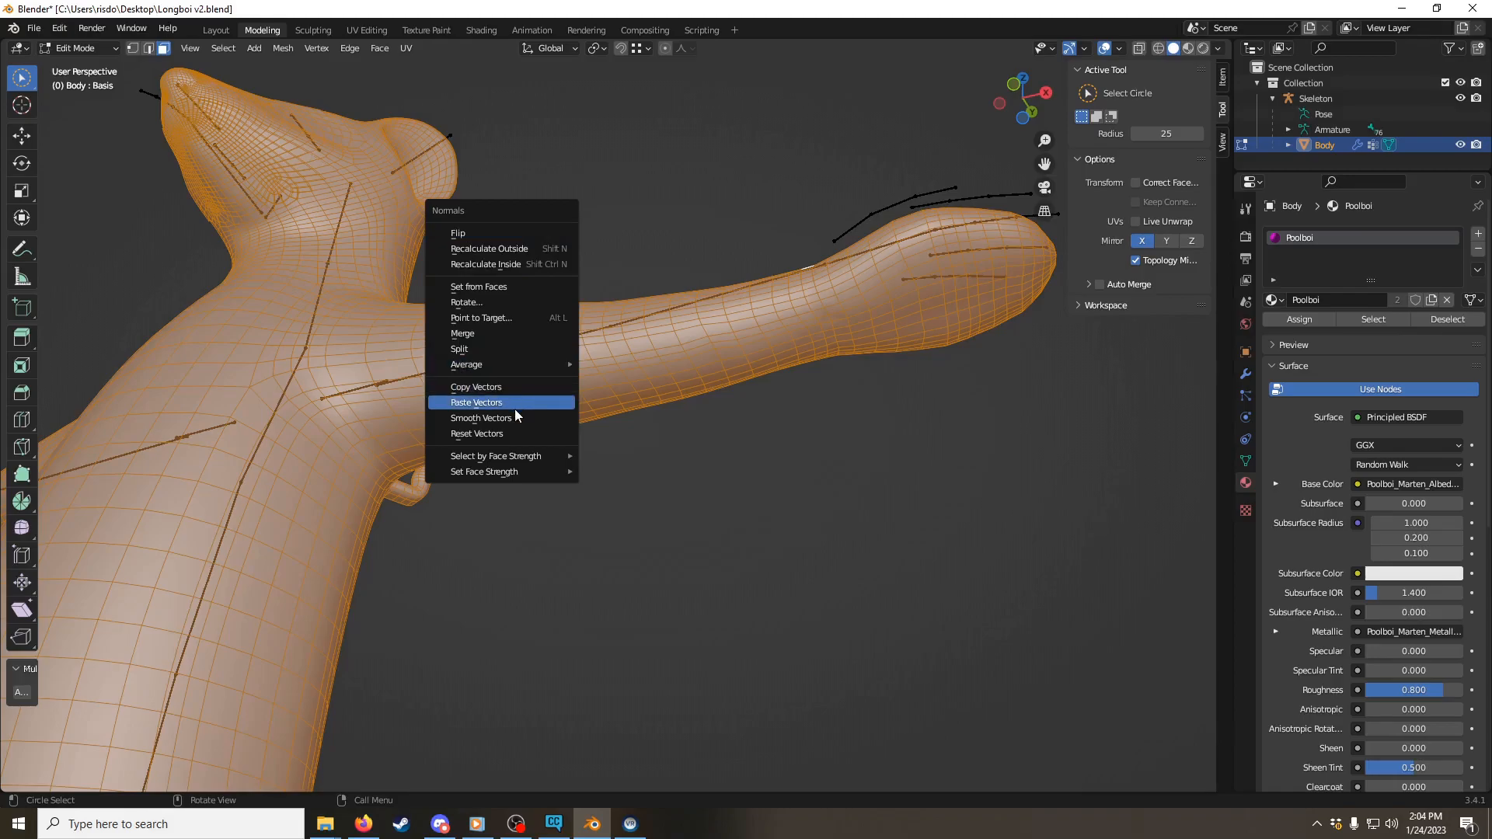
left_click(523, 434)
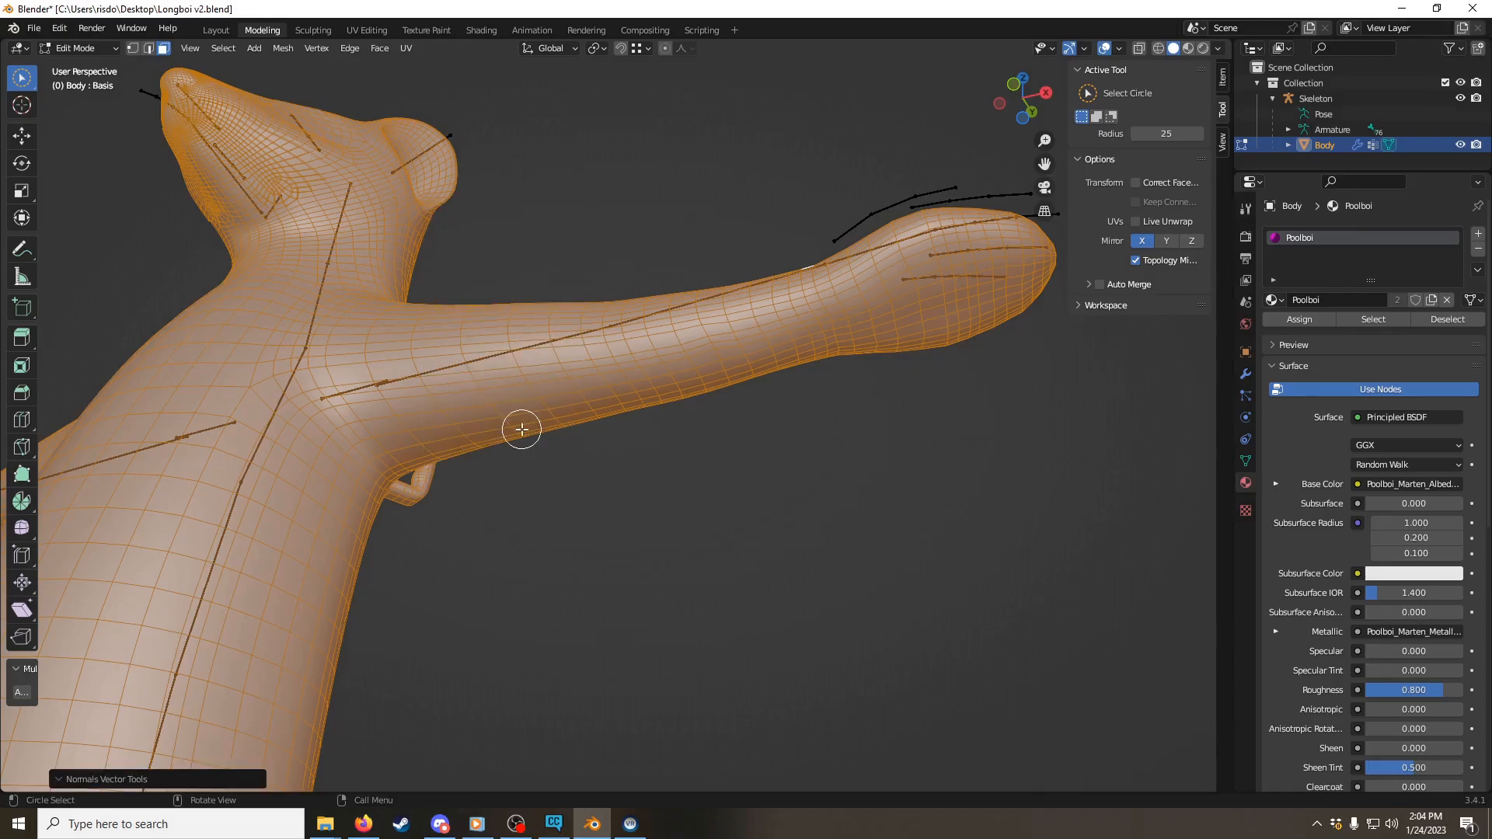
Step: Examine the Body's surface around the head, neck, torso and arms from several angles
middle_click_drag(677, 371, 773, 487)
scroll(808, 478, "up", 3)
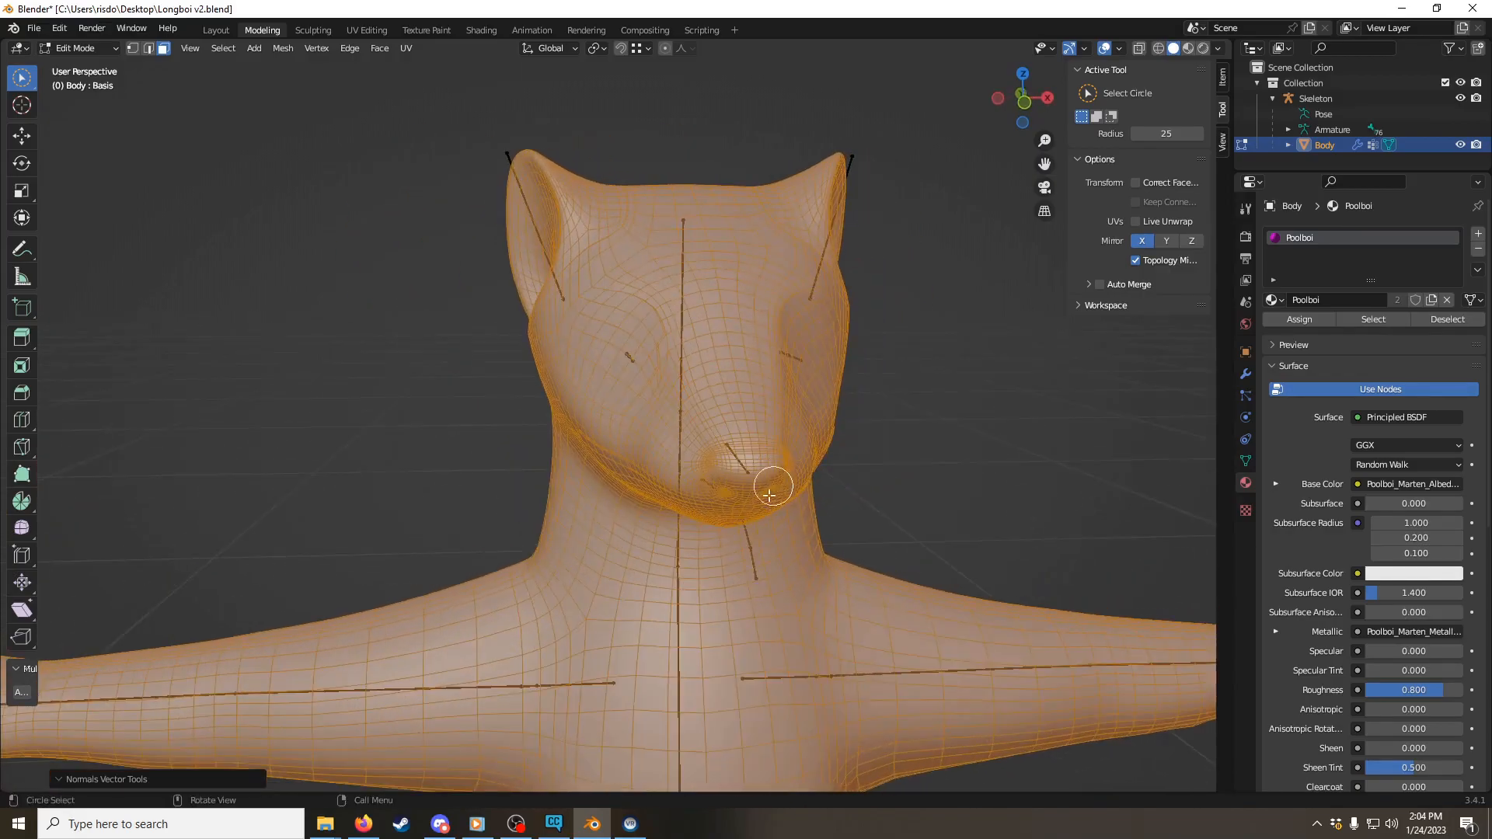
scroll(782, 412, "down", 3)
middle_click_drag(743, 399, 776, 240)
scroll(776, 240, "up", 4)
scroll(777, 239, "down", 3)
scroll(759, 490, "down", 2)
middle_click_drag(759, 489, 636, 257, "shift")
scroll(770, 261, "up", 3)
scroll(661, 279, "down", 4)
middle_click_drag(755, 359, 845, 456, "shift")
middle_click_drag(715, 246, 773, 449, "shift")
Step: Return to Object Mode and select both the Skeleton and the Body
key("ctrl+Tab")
left_click(571, 448)
middle_click_drag(574, 450, 808, 476)
middle_click_drag(749, 239, 838, 320, "shift")
scroll(837, 320, "up", 1)
key("a")
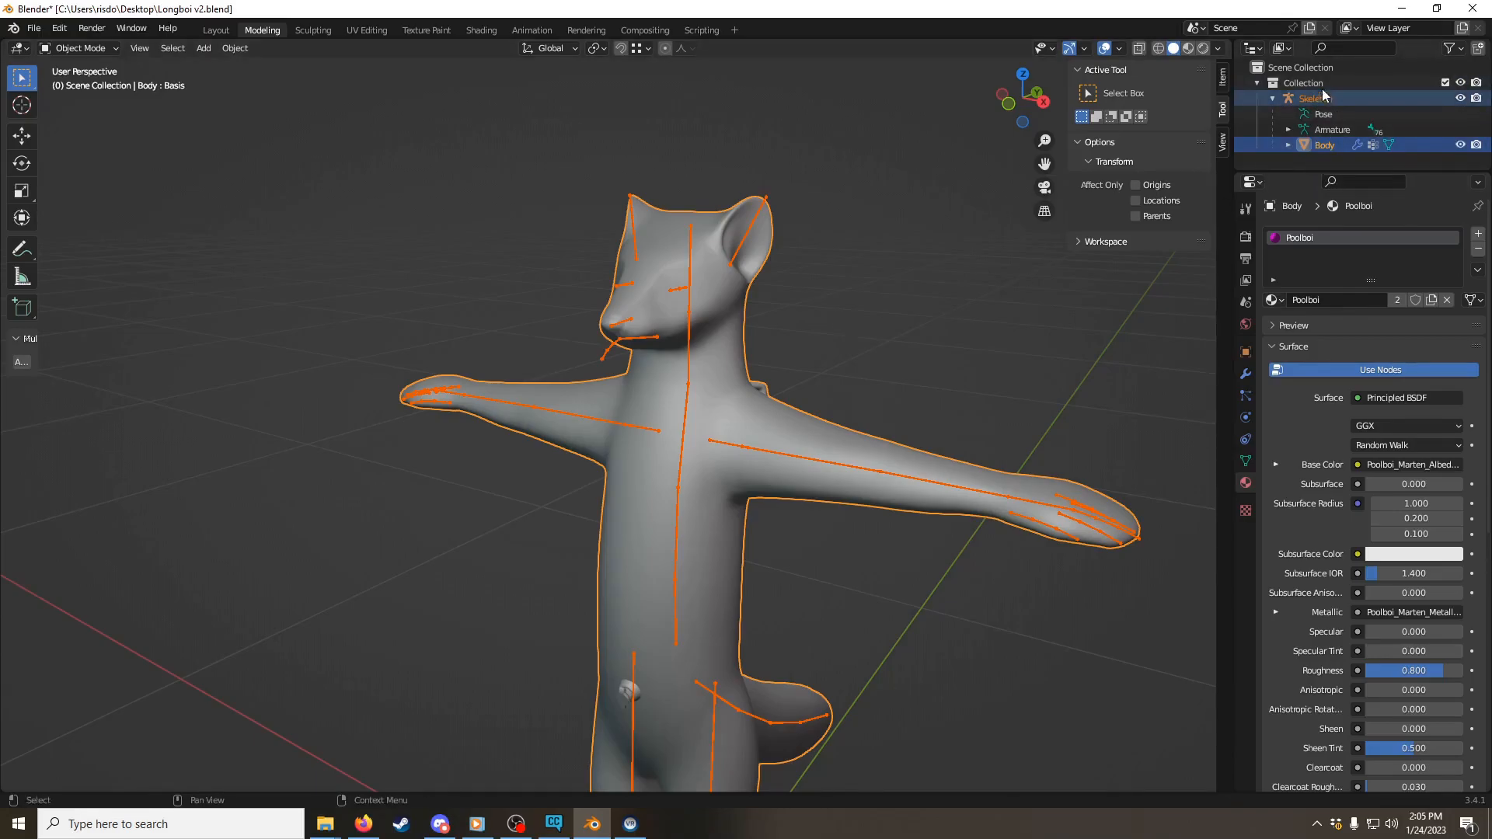
Step: Start an FBX export of the scene and load the Longboi operator preset
left_click(45, 32)
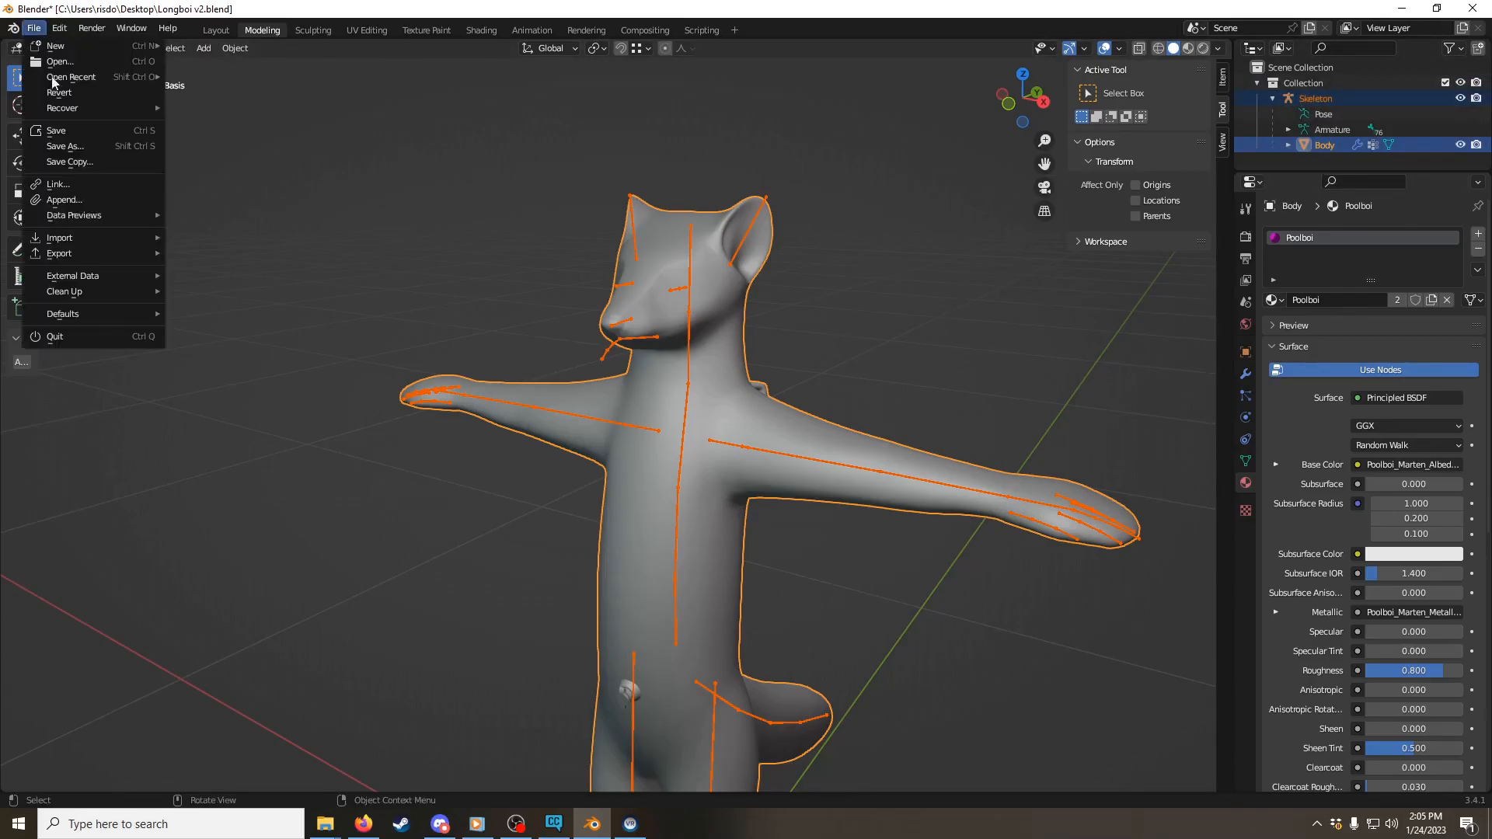
mouse_move(82, 256)
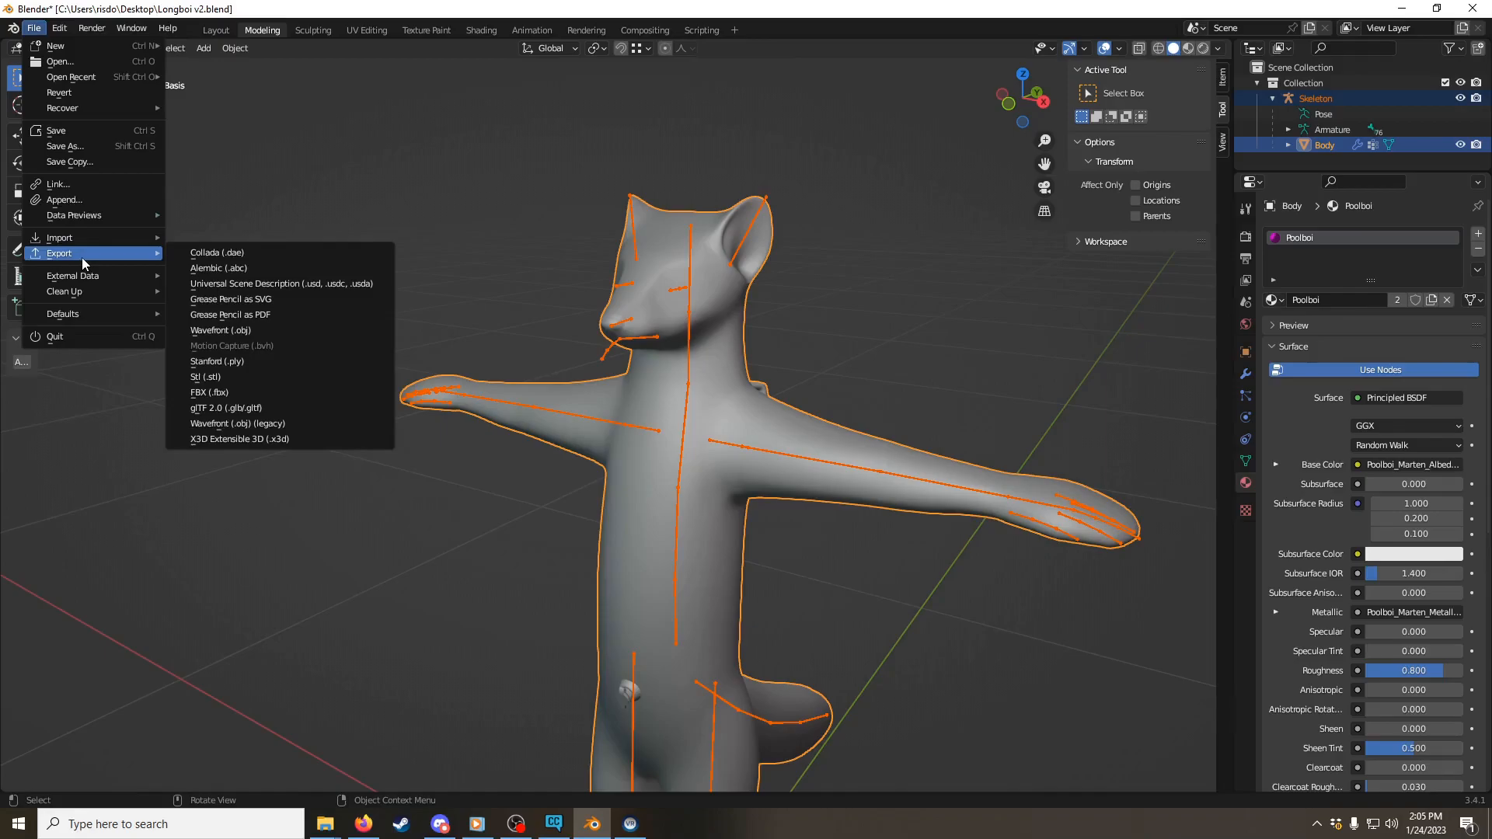
left_click(296, 393)
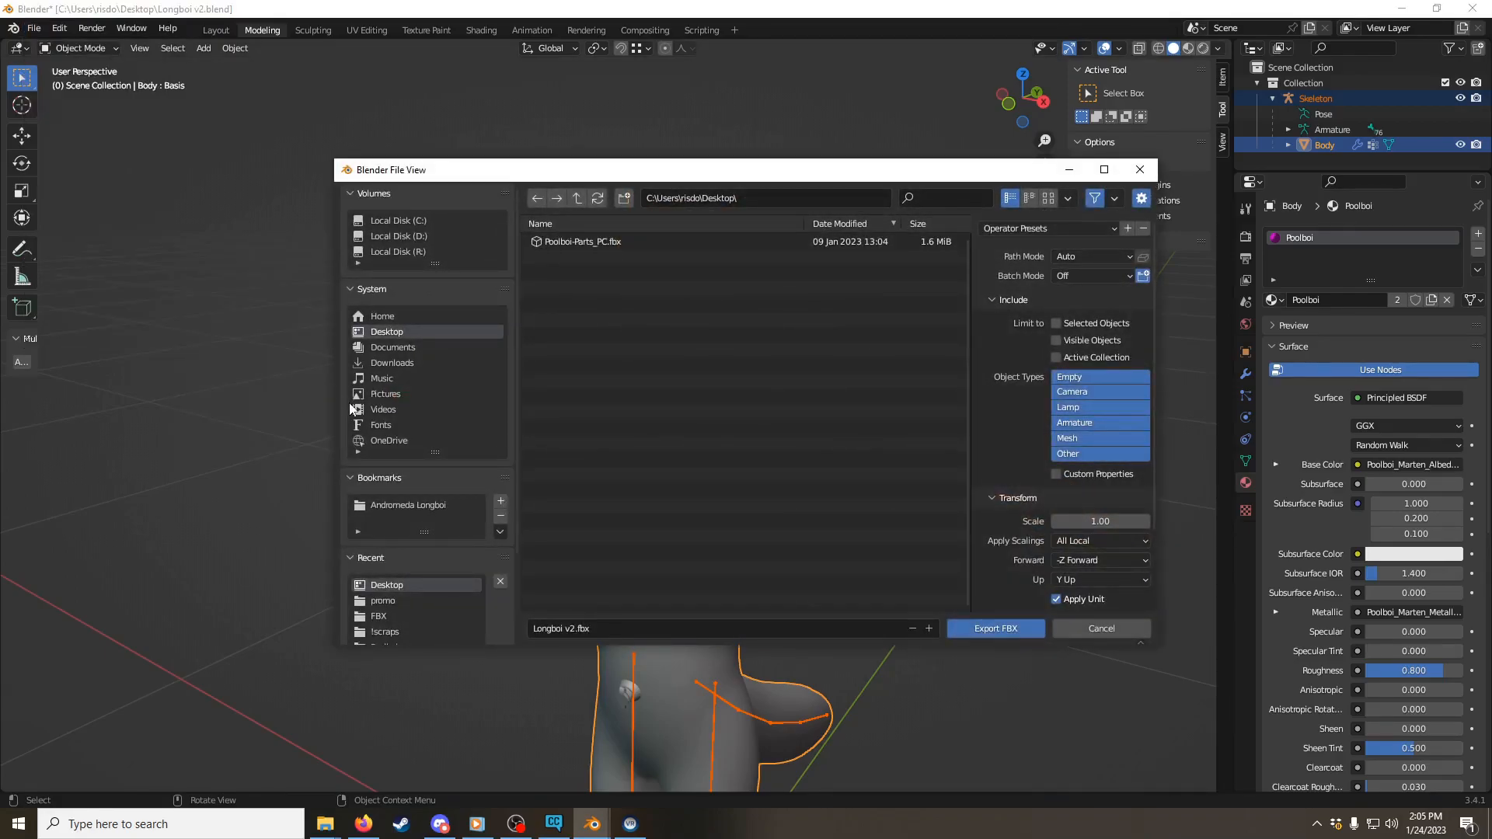
left_click(1063, 232)
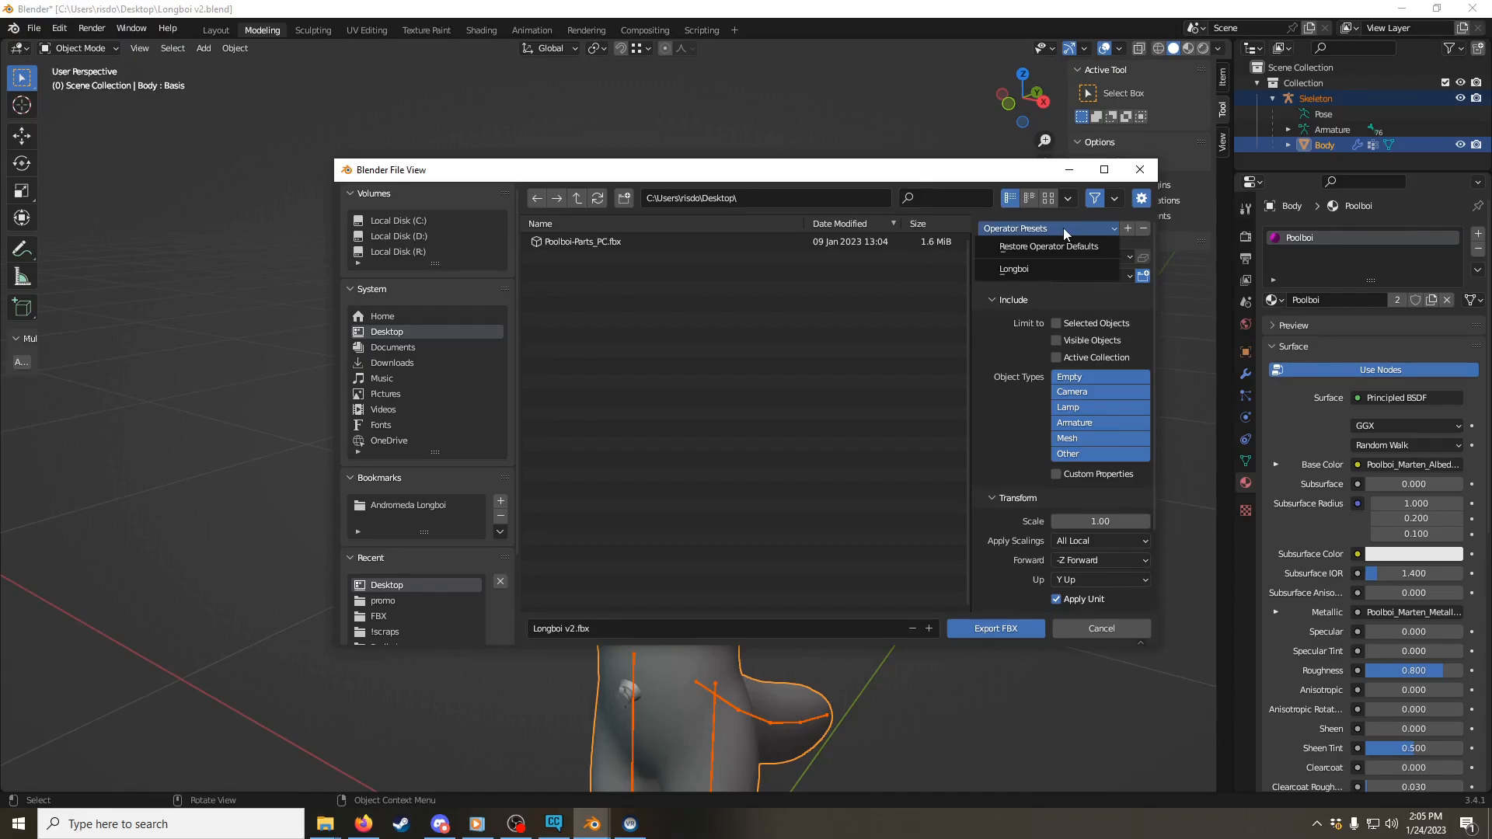
left_click(1037, 272)
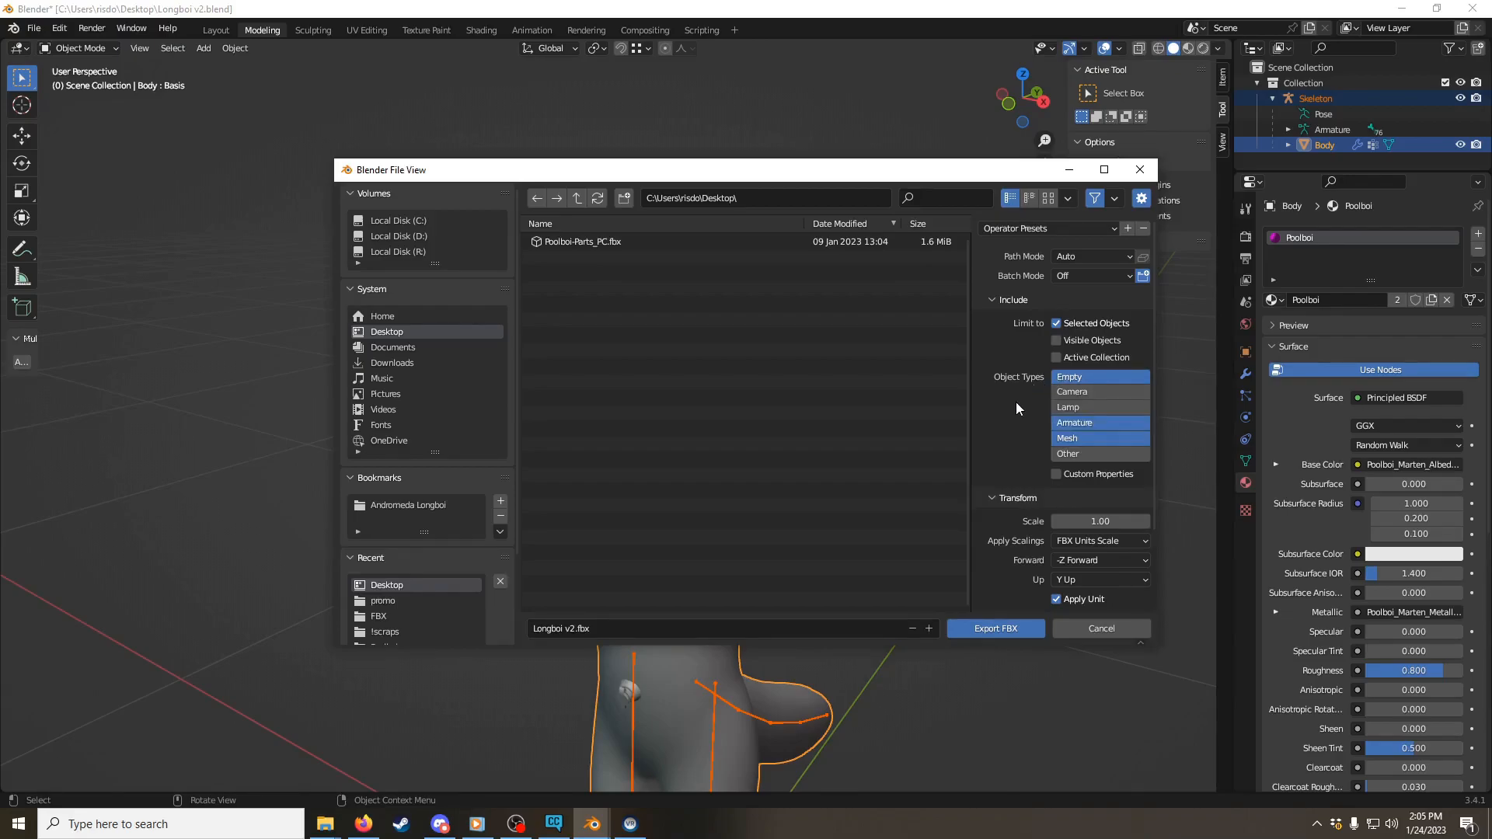
Step: Review the preset's Include, Transform, Geometry and Armature options for the FBX export
scroll(1045, 435, "down", 3)
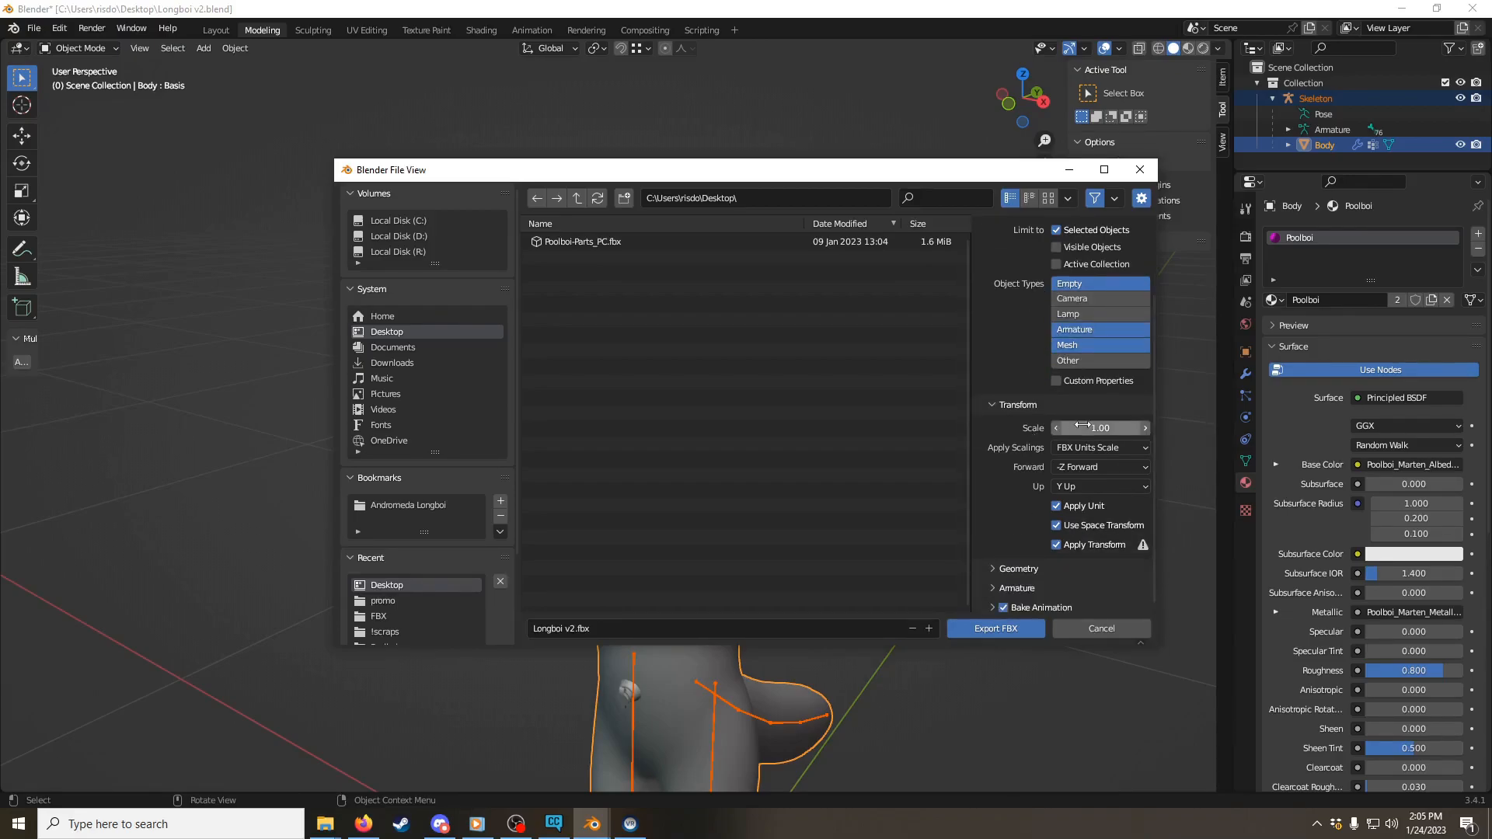
scroll(1046, 445, "down", 1)
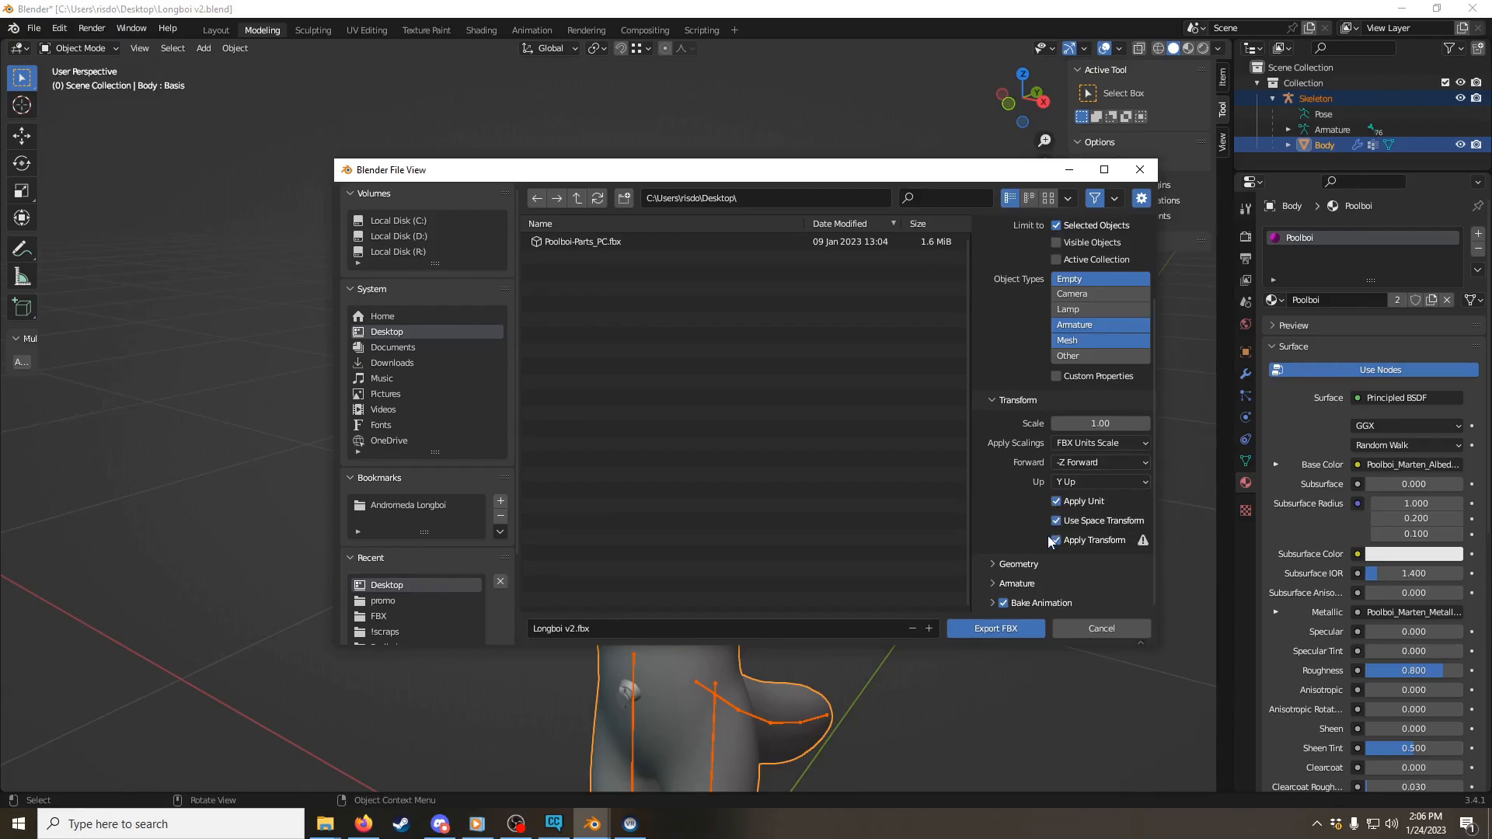
left_click(1030, 561)
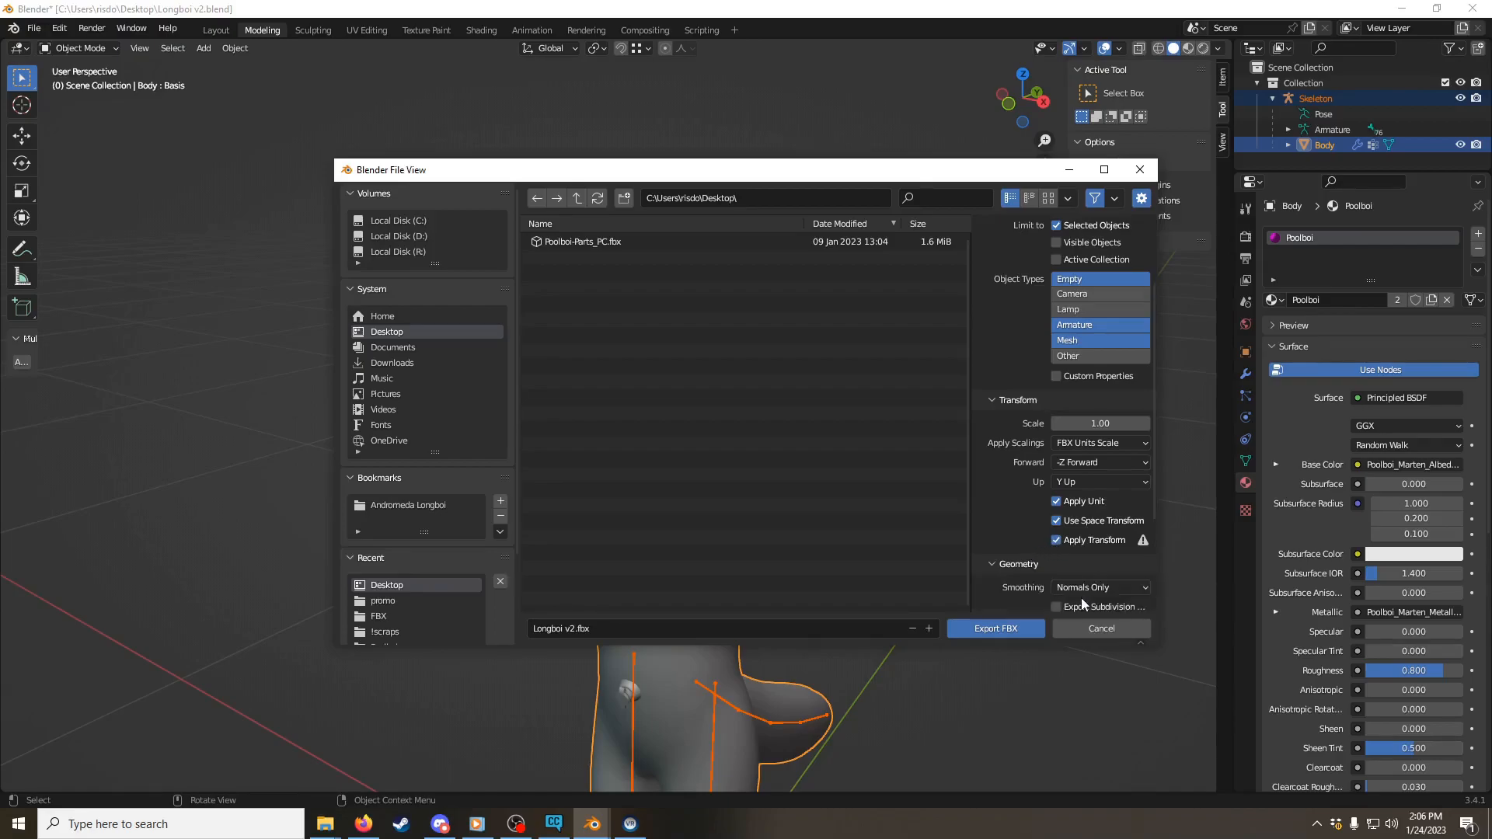
scroll(1080, 596, "down", 4)
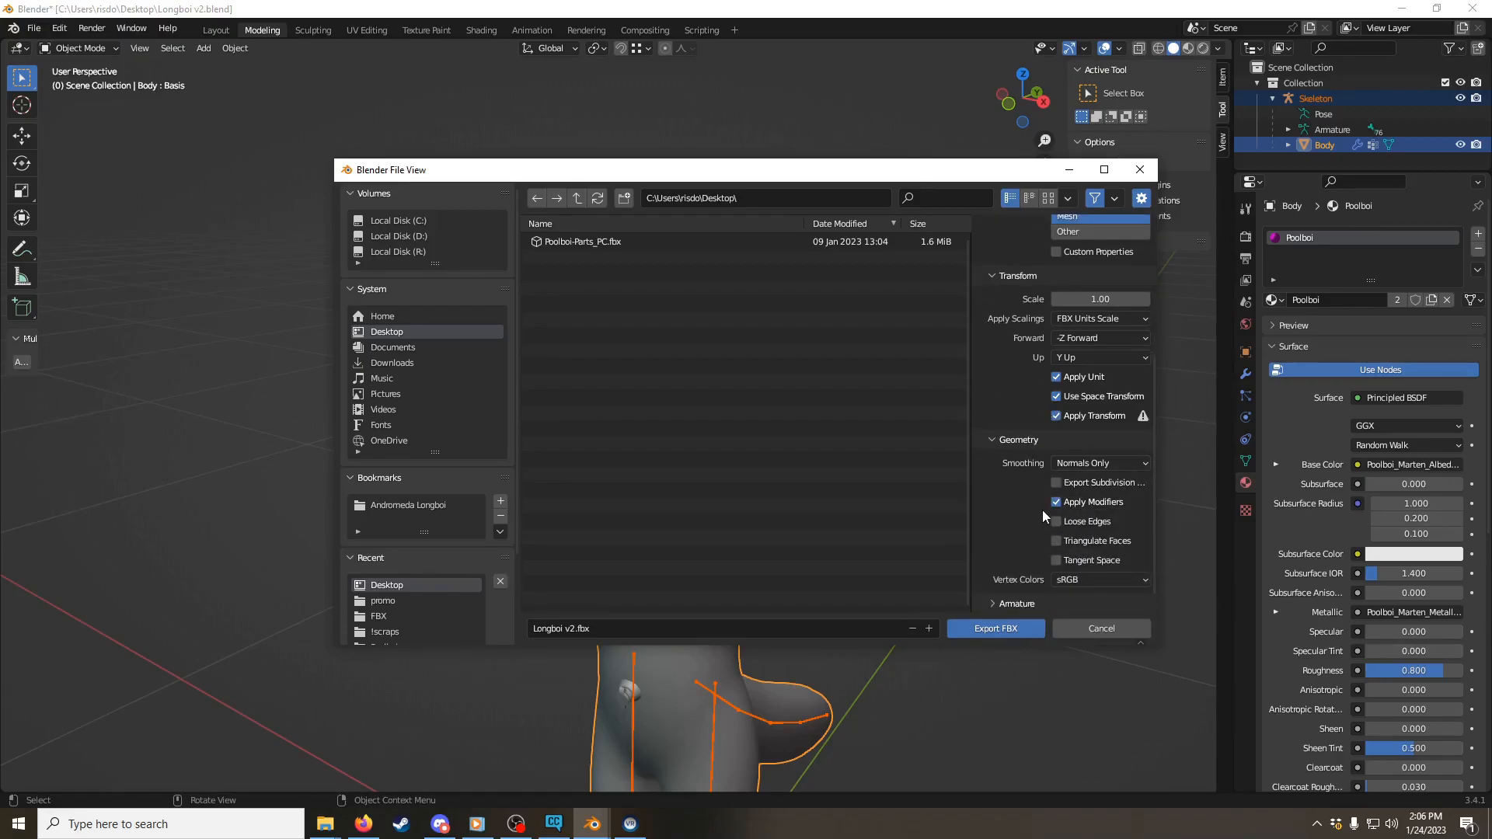
scroll(1042, 516, "down", 1)
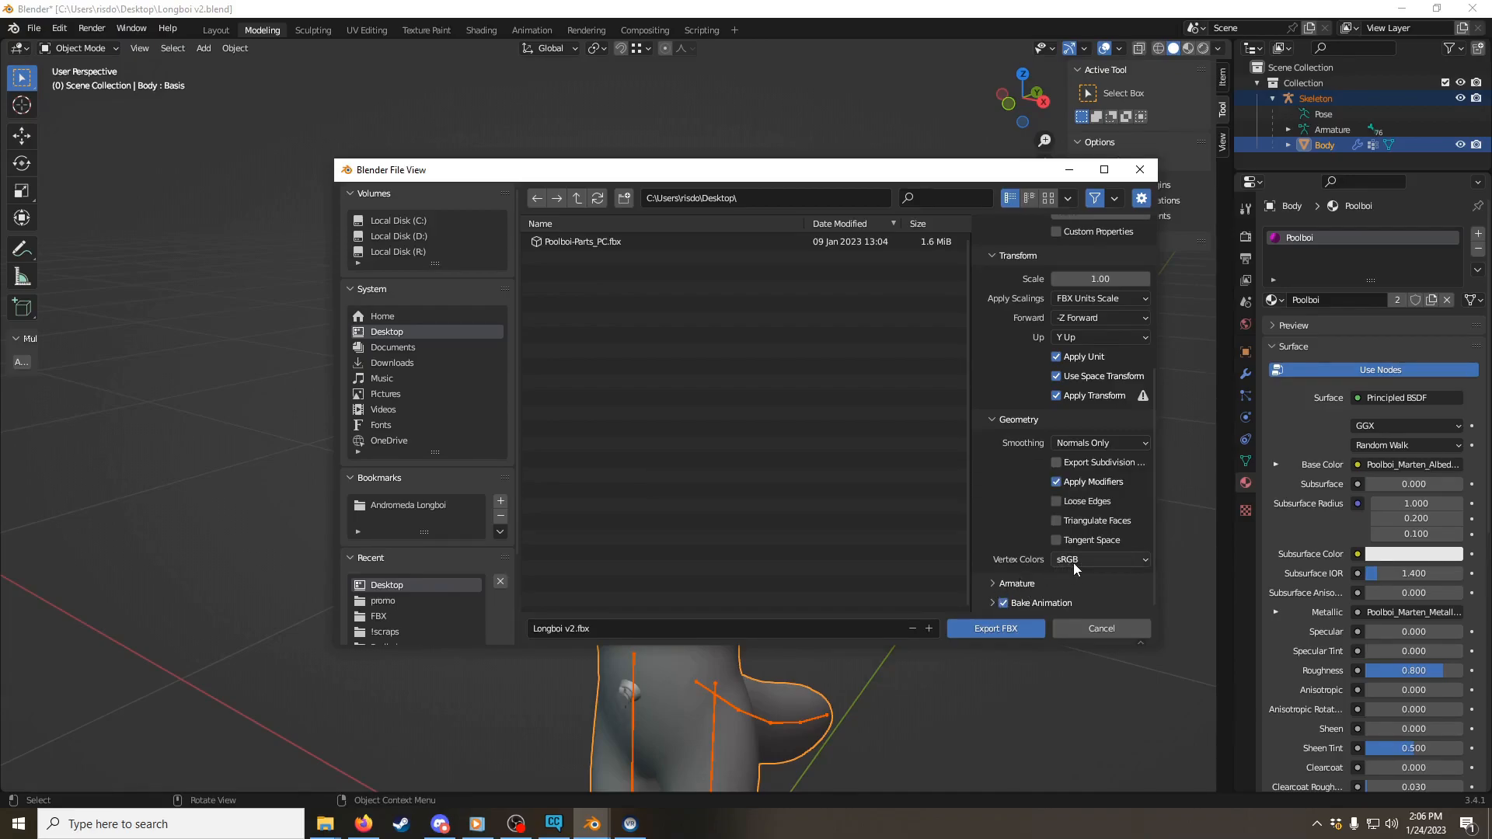
left_click(1065, 581)
scroll(1069, 555, "down", 3)
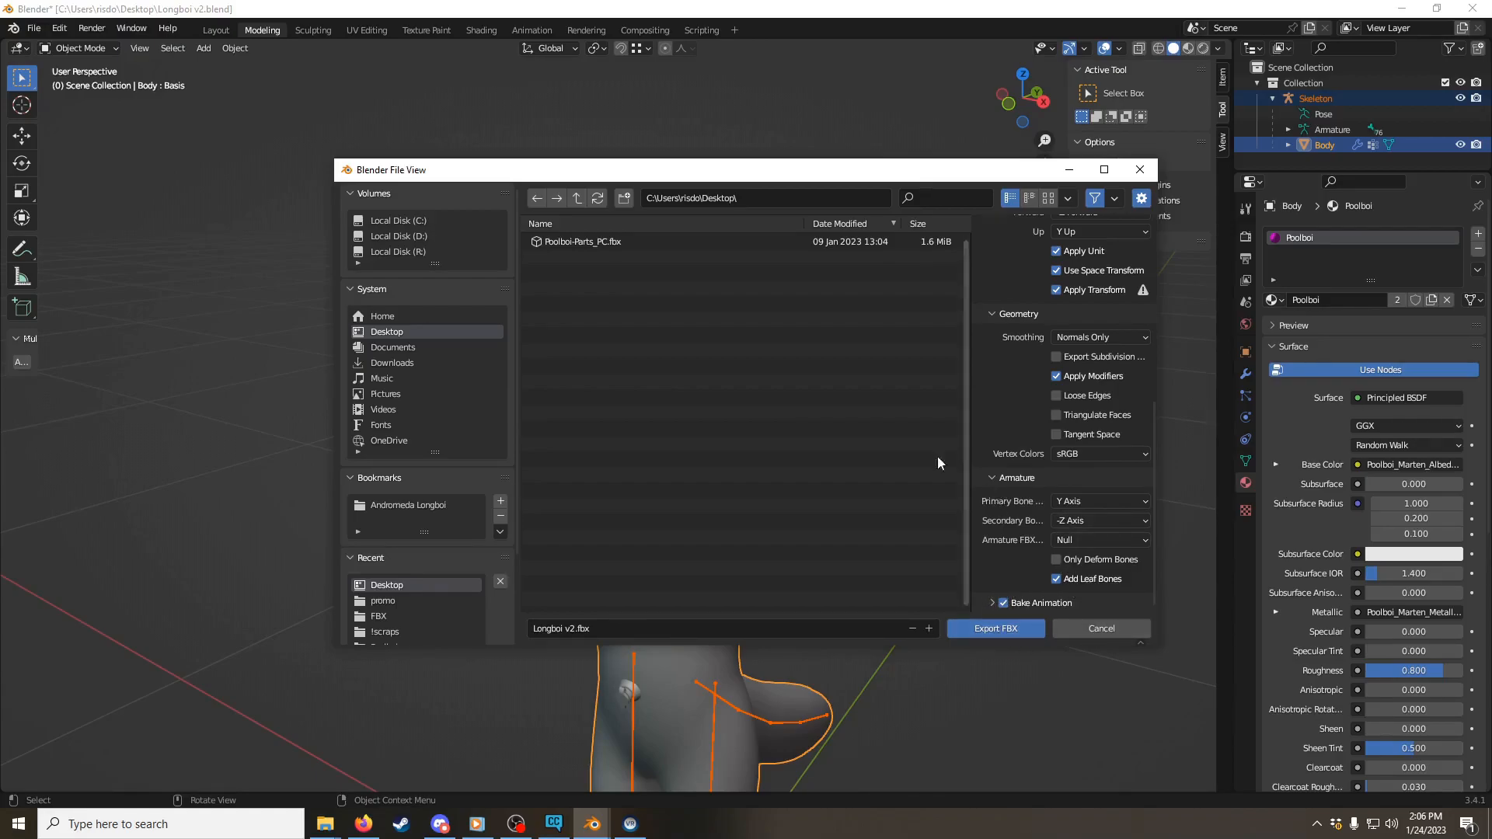
Step: Name the export file Poolboi test and export the FBX to the Desktop
left_click(564, 628)
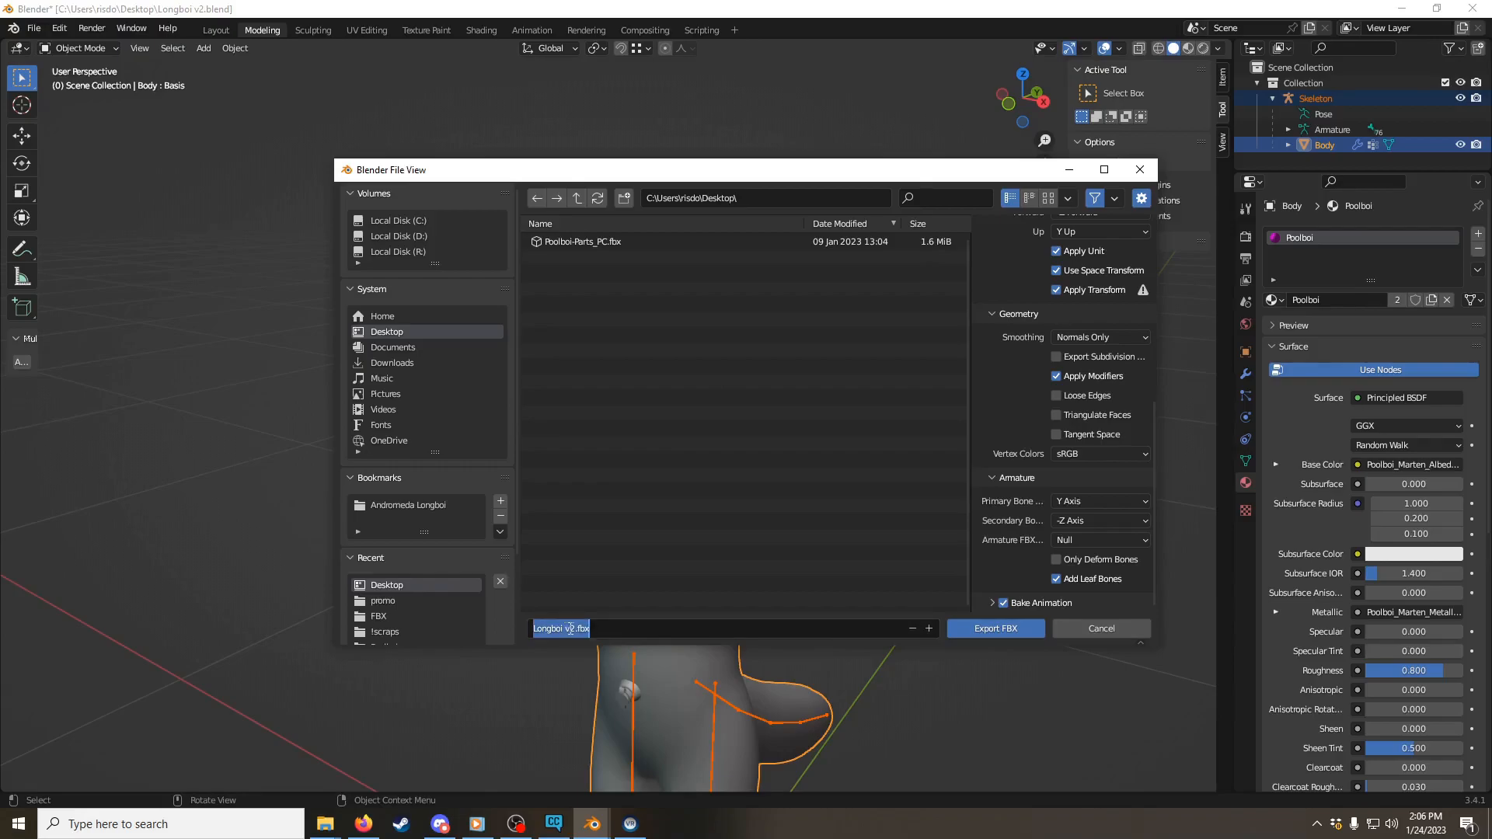
left_click_drag(575, 627, 530, 610)
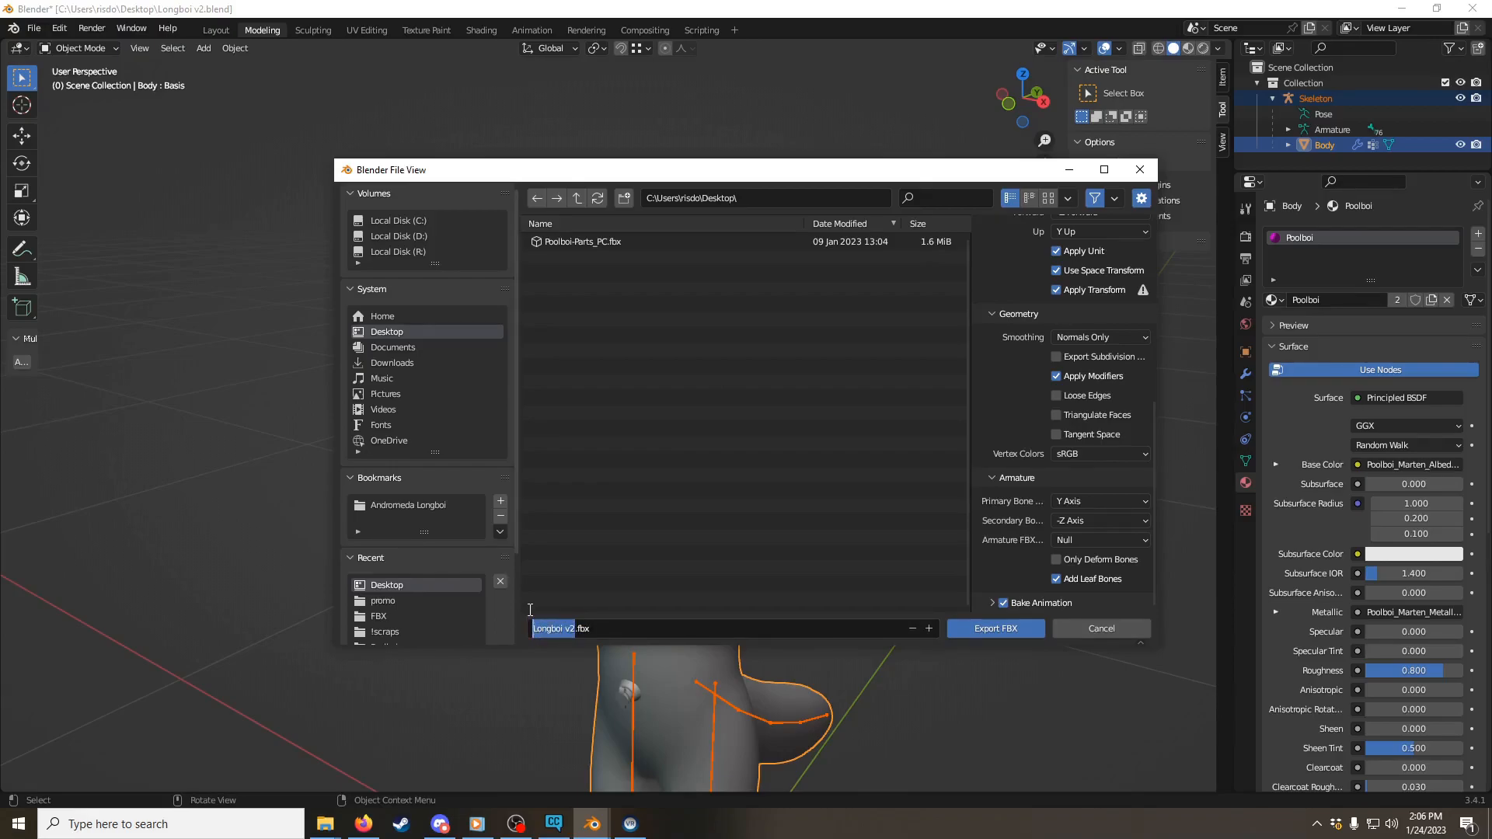
type("Poolboi test fbx")
key("BackSpace")
key("BackSpace")
key("BackSpace")
key("BackSpace")
left_click(986, 629)
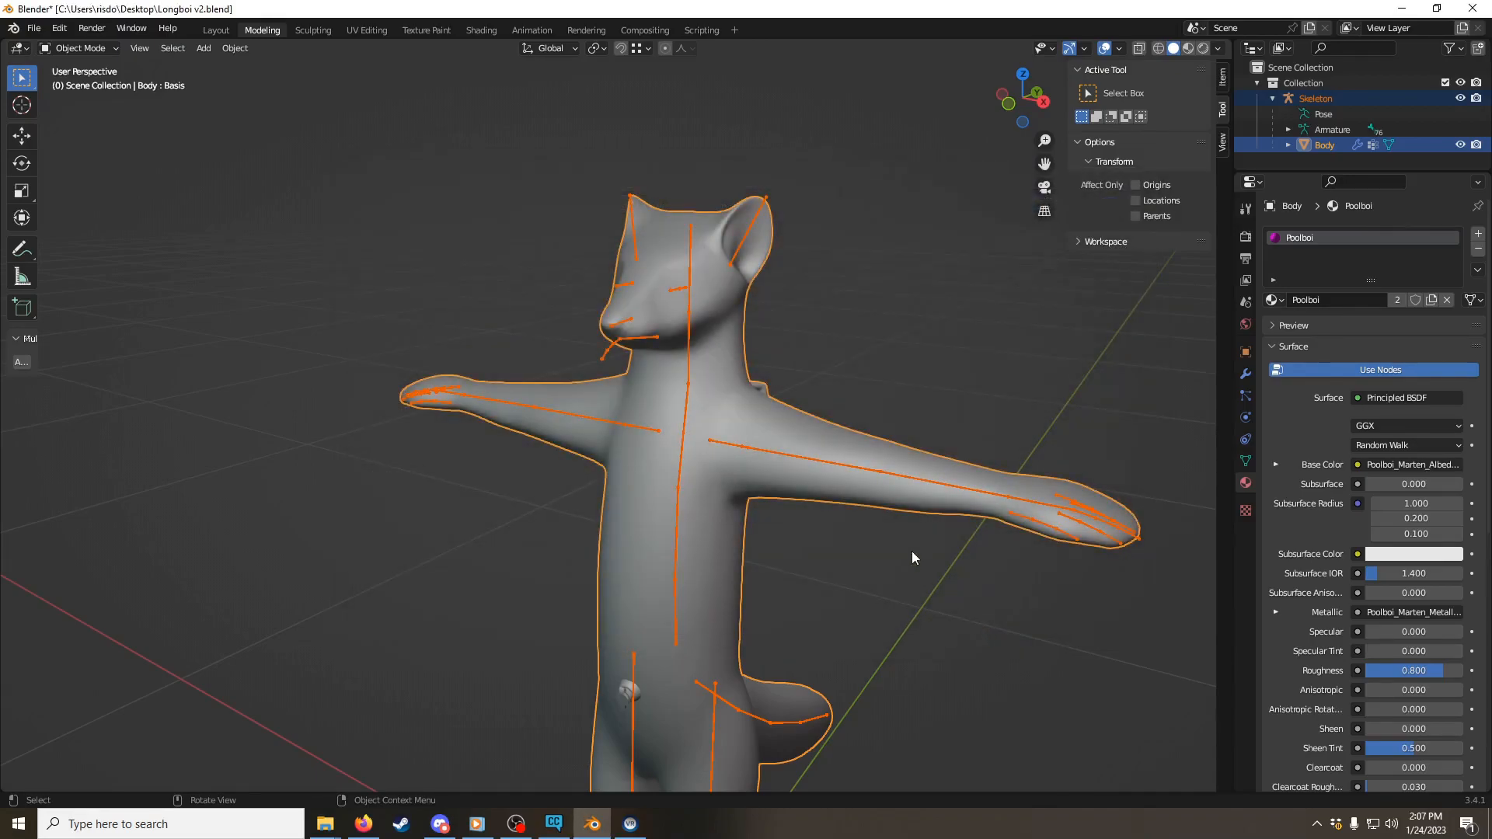
Step: Switch to VRChat Creator Companion and create a project named Poolboi tutorial from the Avatar template in the Longboi Wardrobe folder
left_click(550, 824)
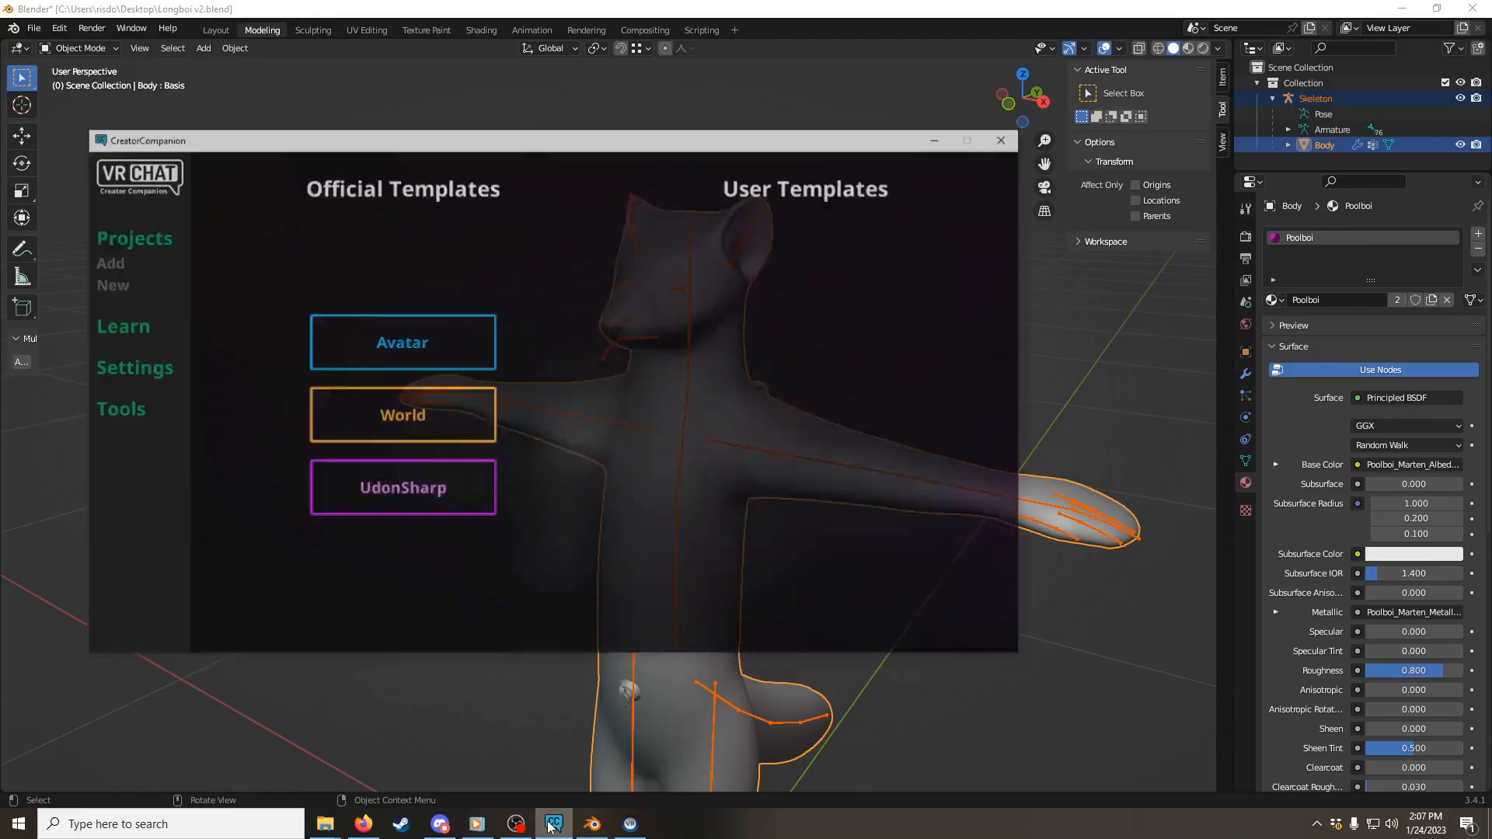
left_click(362, 327)
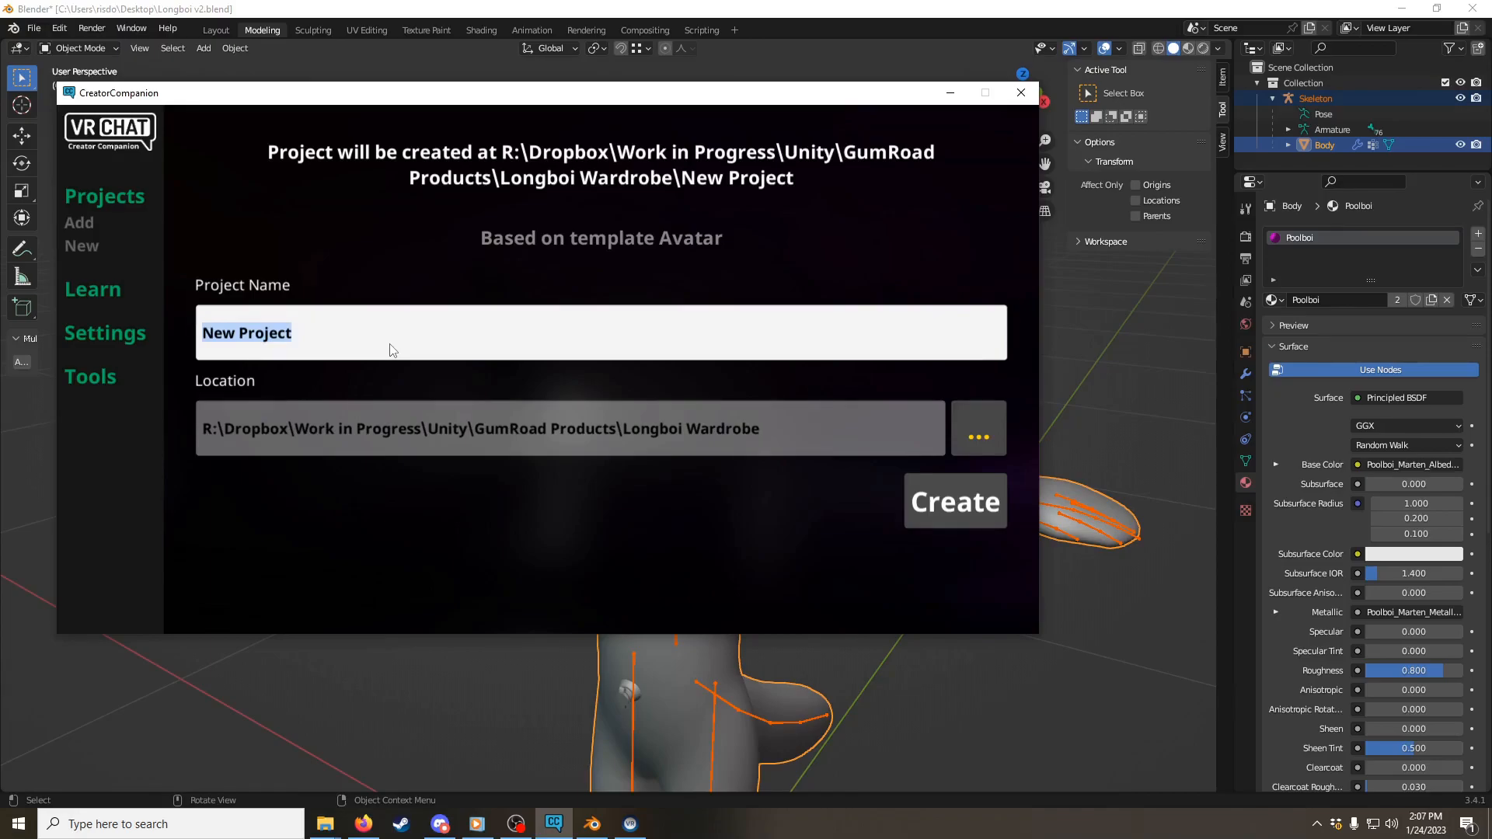
type("Pool")
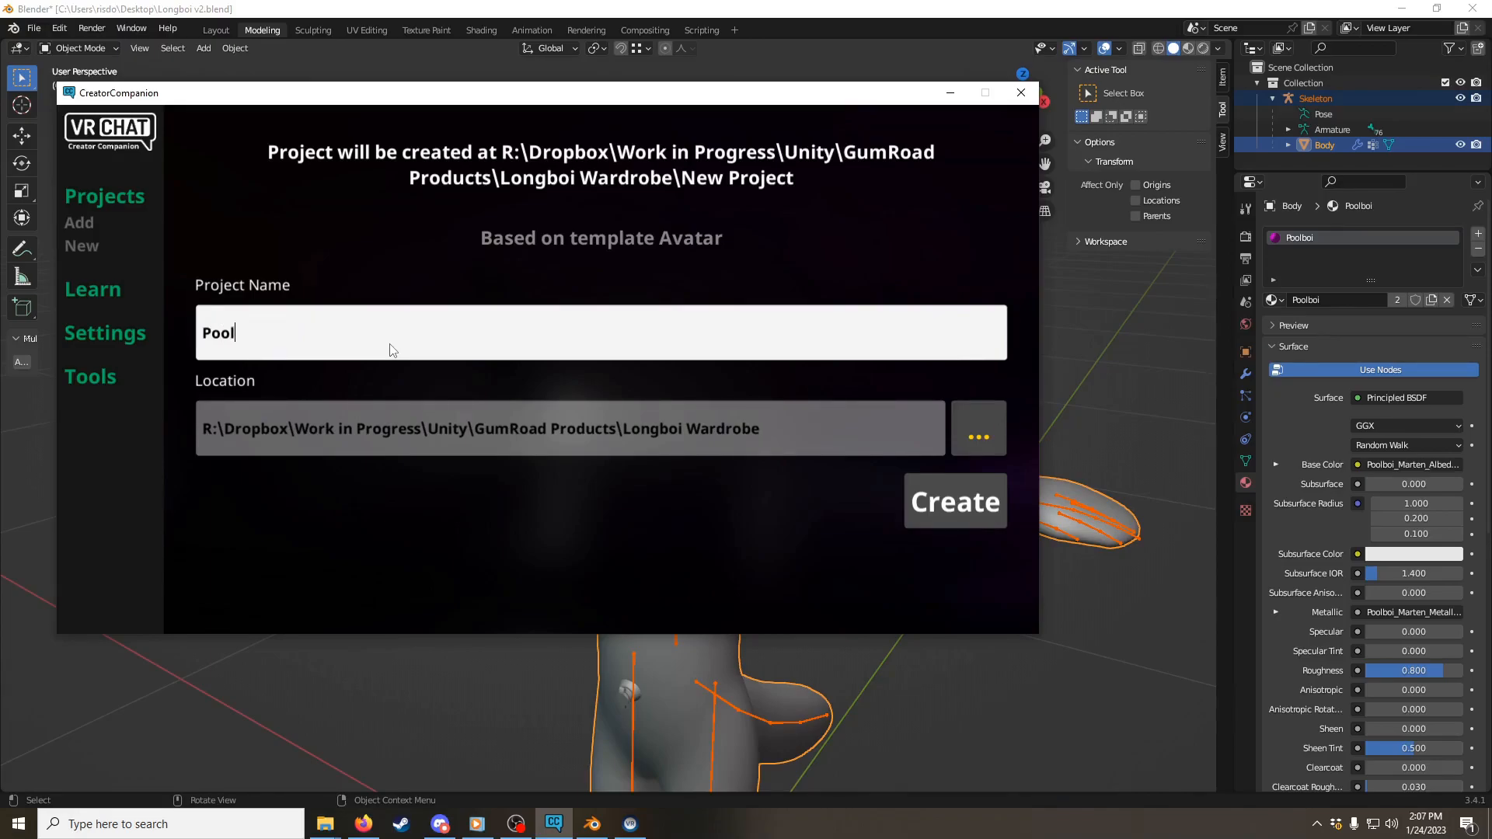
type("boi test")
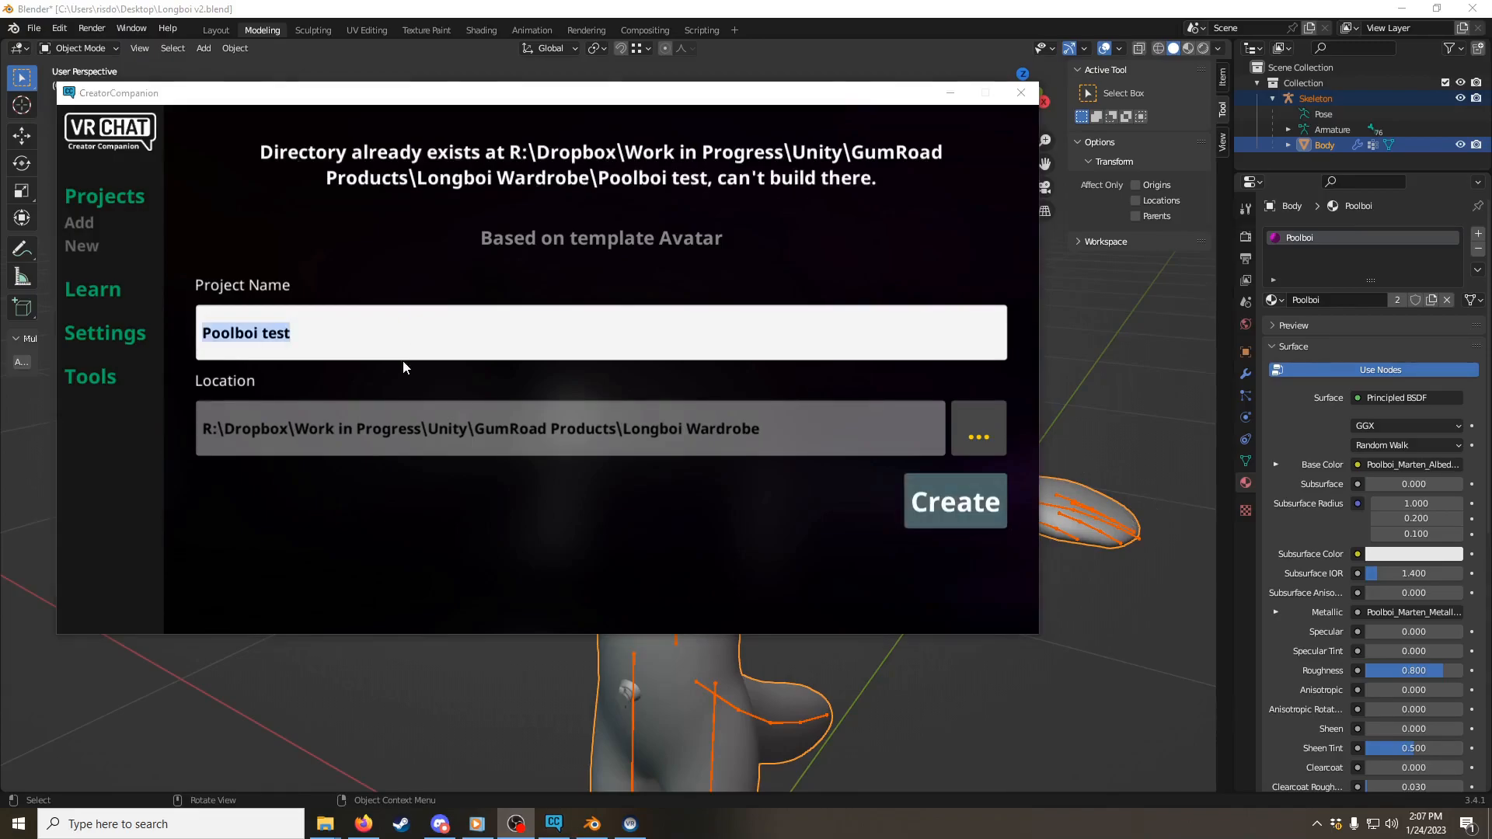
left_click_drag(347, 334, 273, 339)
key("BackSpace")
key("BackSpace")
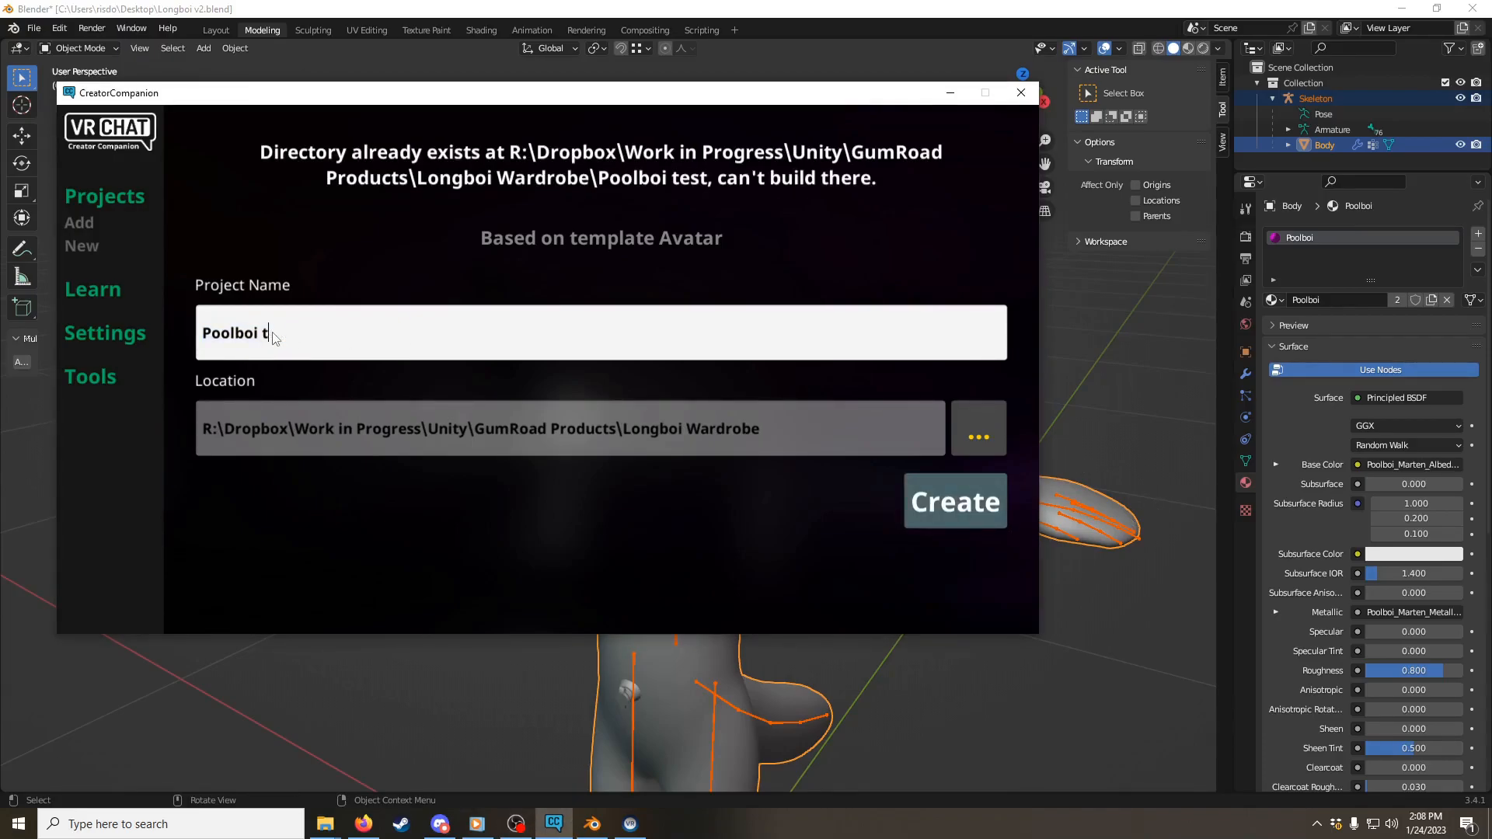
type("utorial")
left_click(943, 524)
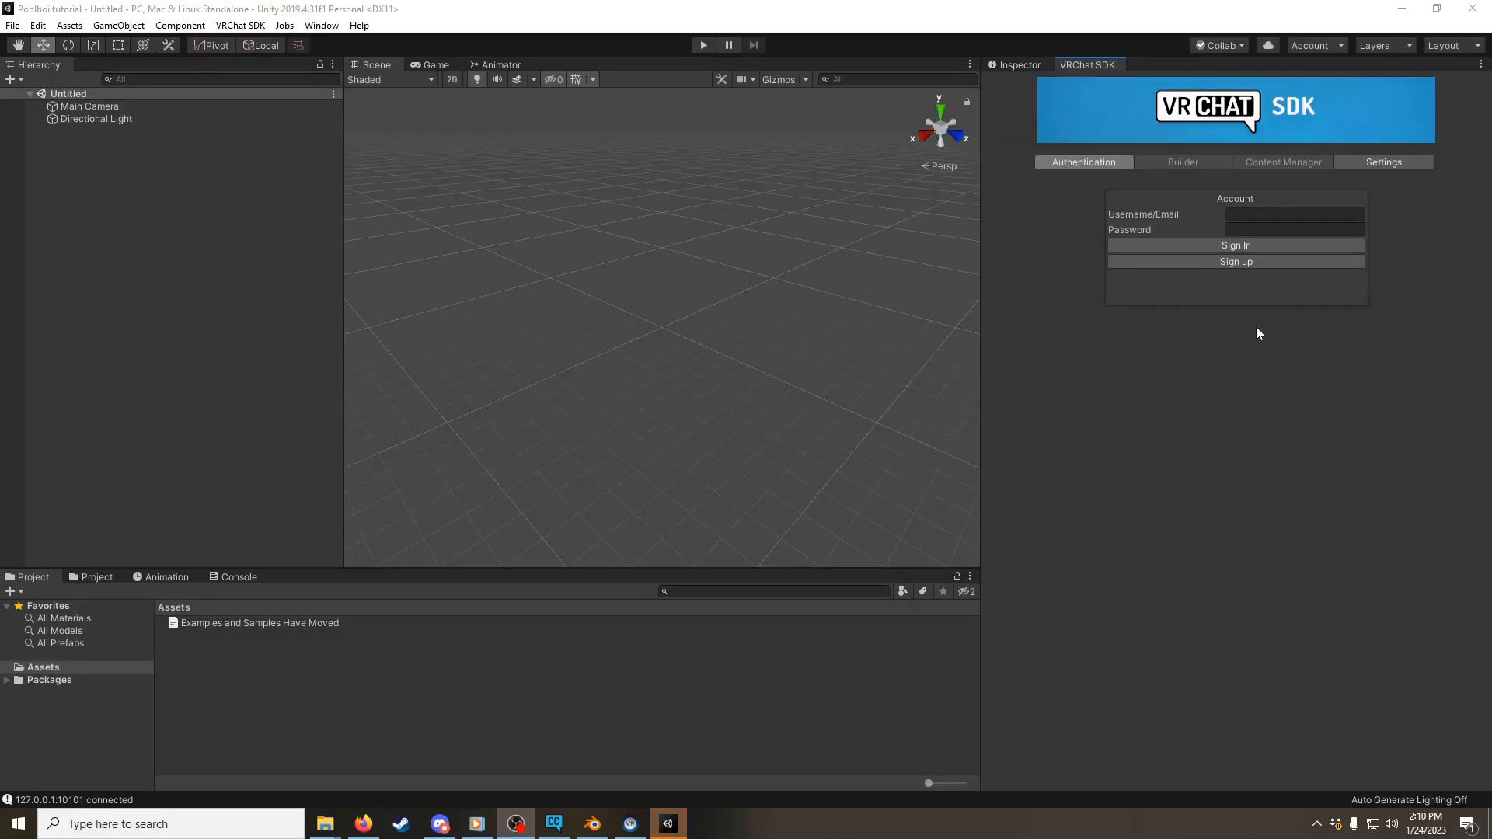
Step: Sign in to the VRChat SDK in Unity with the account username and password
left_click(1263, 211)
type("grisdon")
key("Tab")
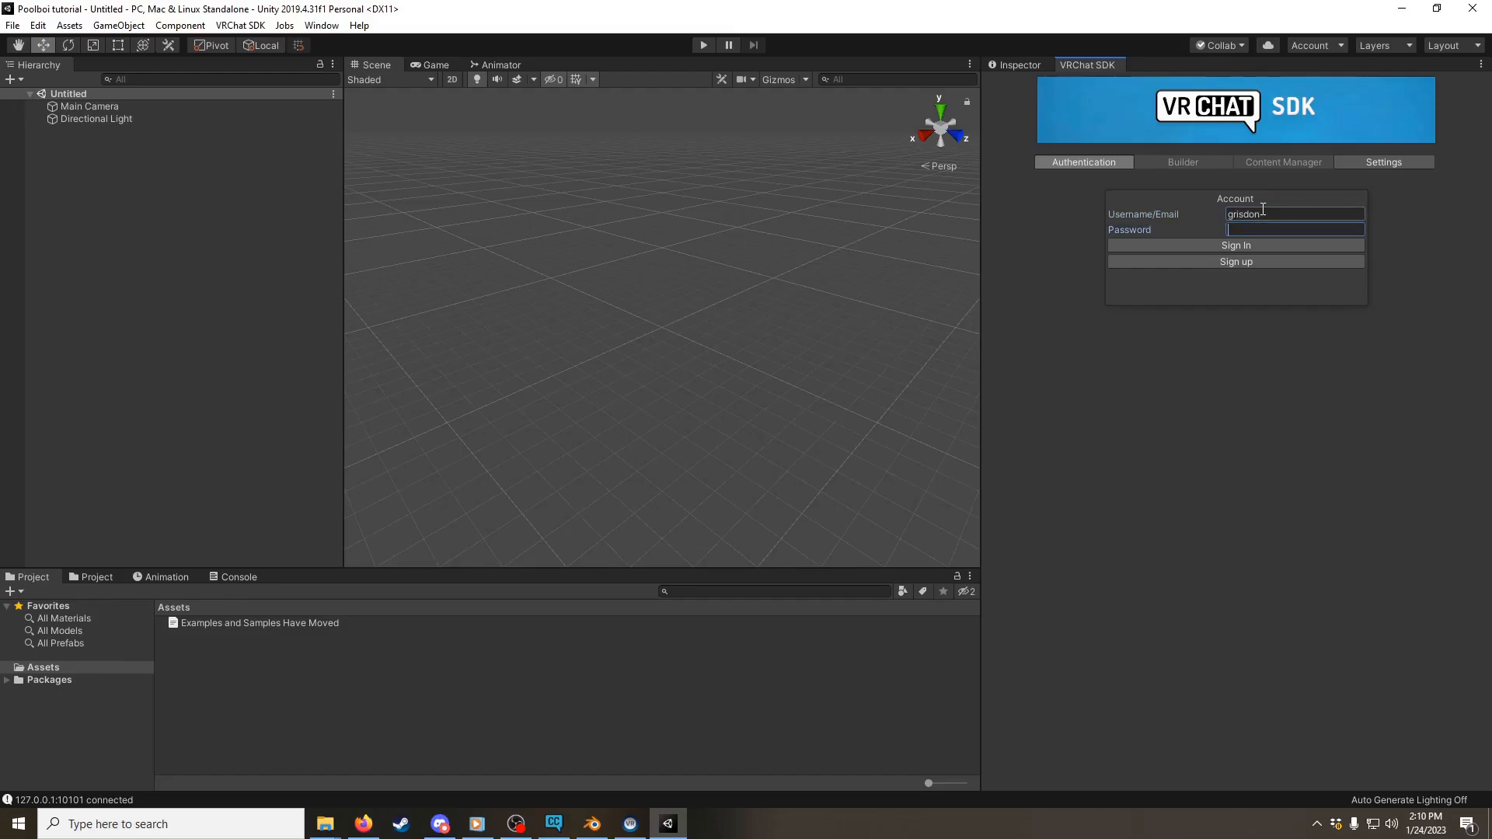
left_click(1214, 245)
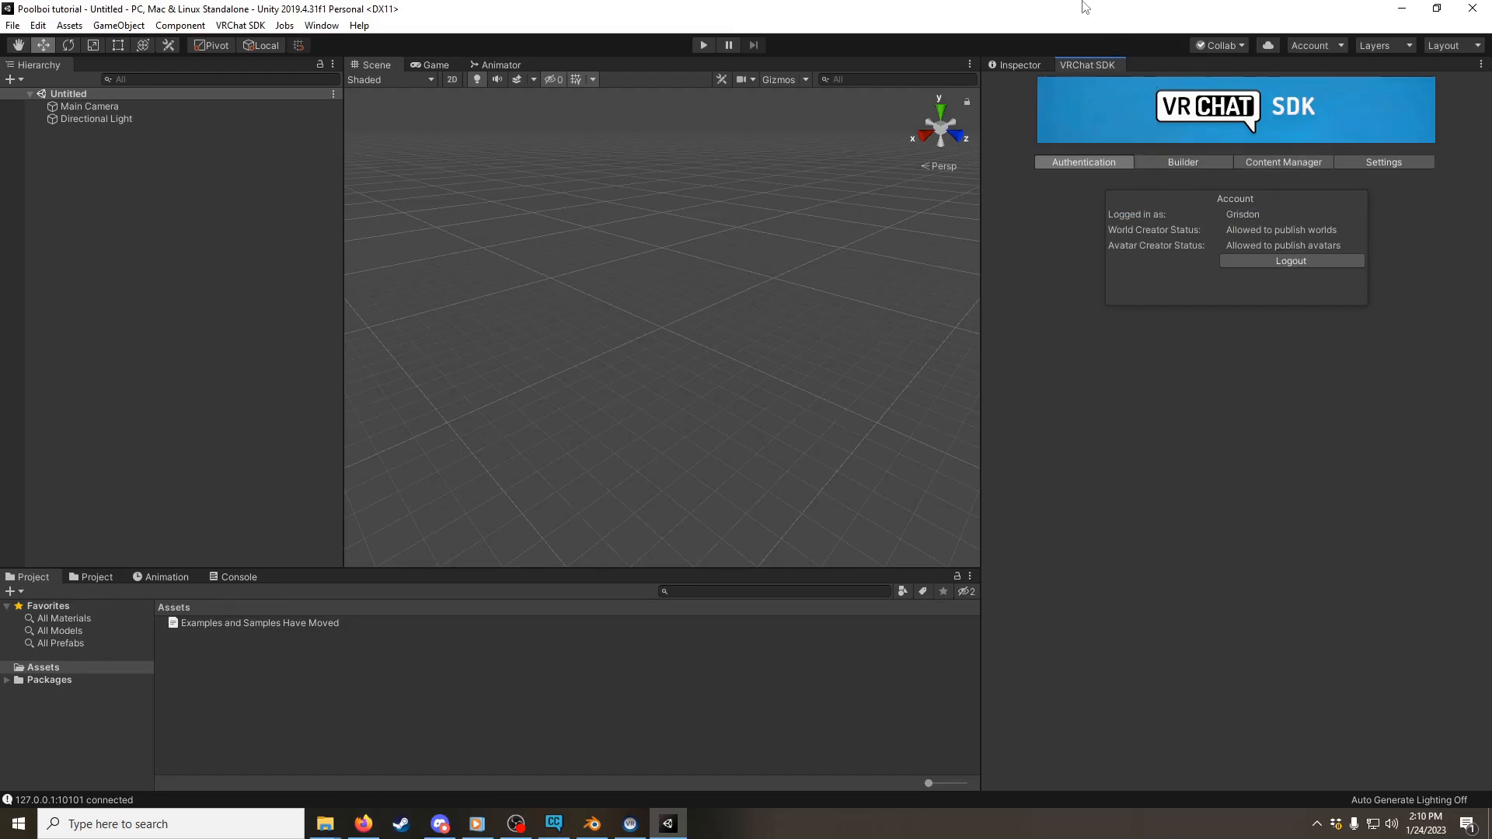
Step: Minimize Unity and Creator Companion and import the Longboi v2 package from the desktop into the Poolboi tutorial project
left_click_drag(1082, 15, 1061, 70)
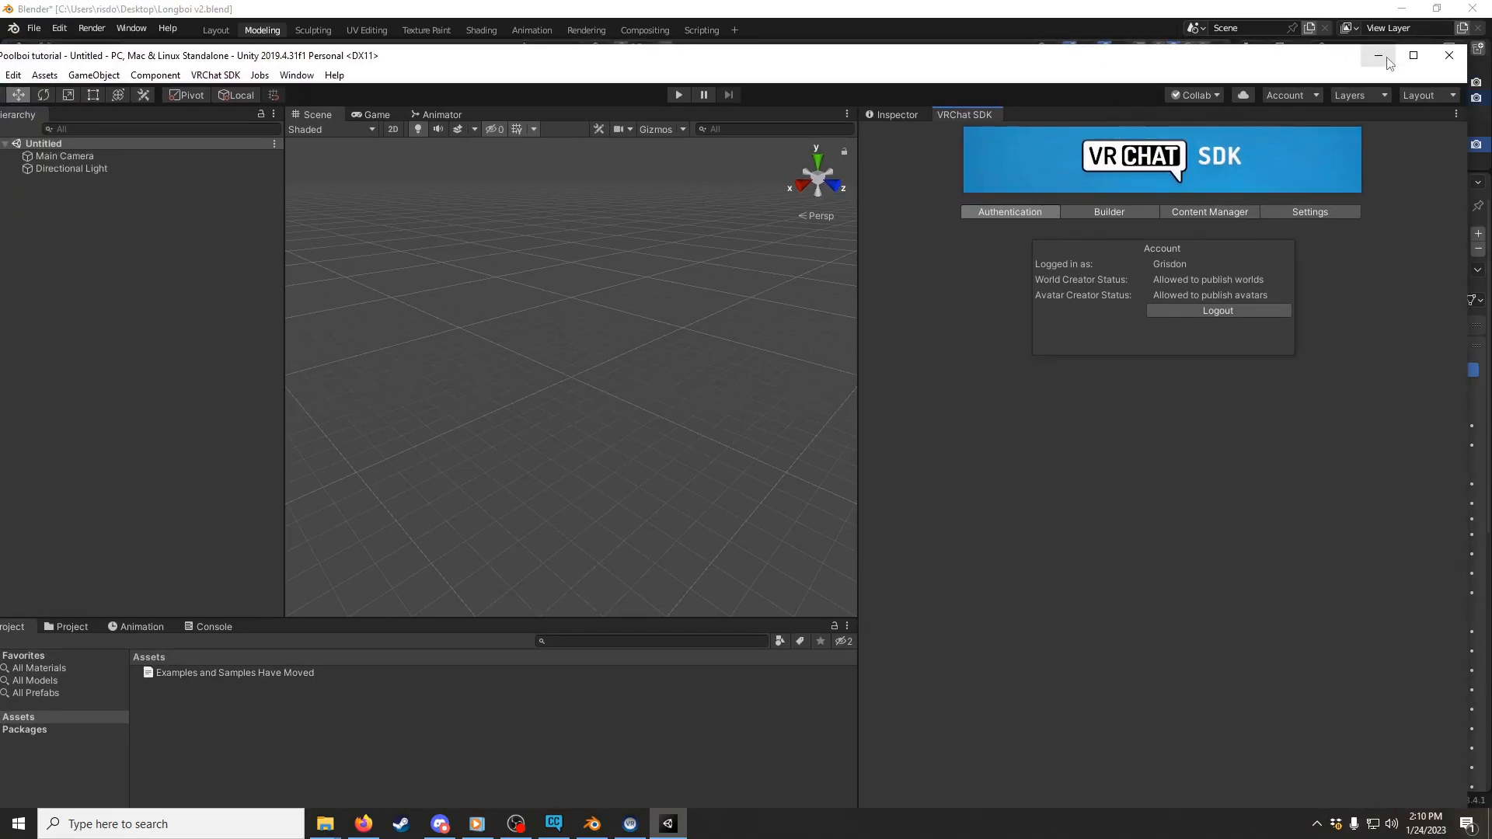
double_click(1205, 56)
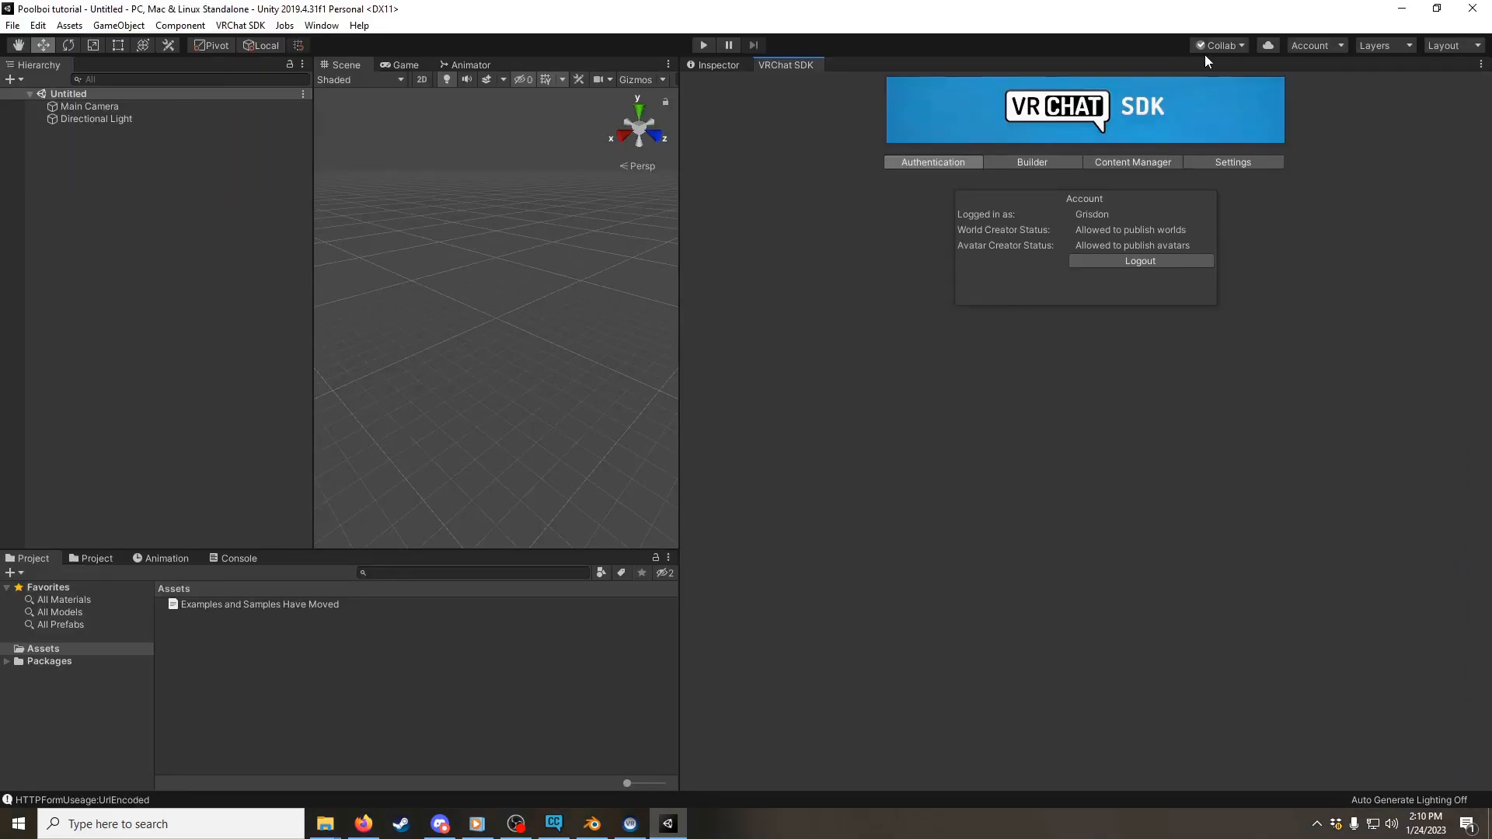
left_click(1402, 9)
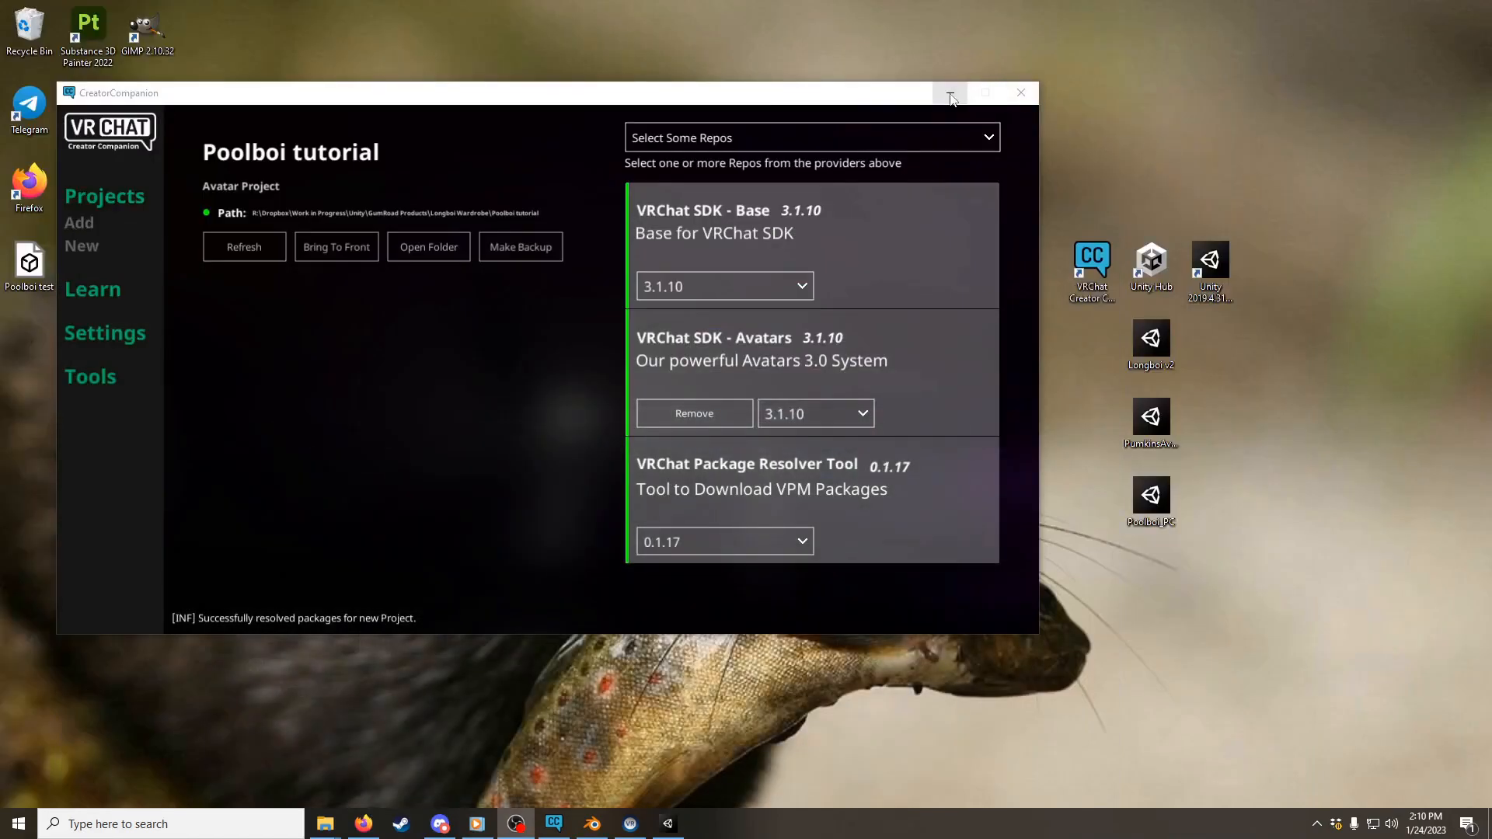
left_click(950, 99)
double_click(1151, 359)
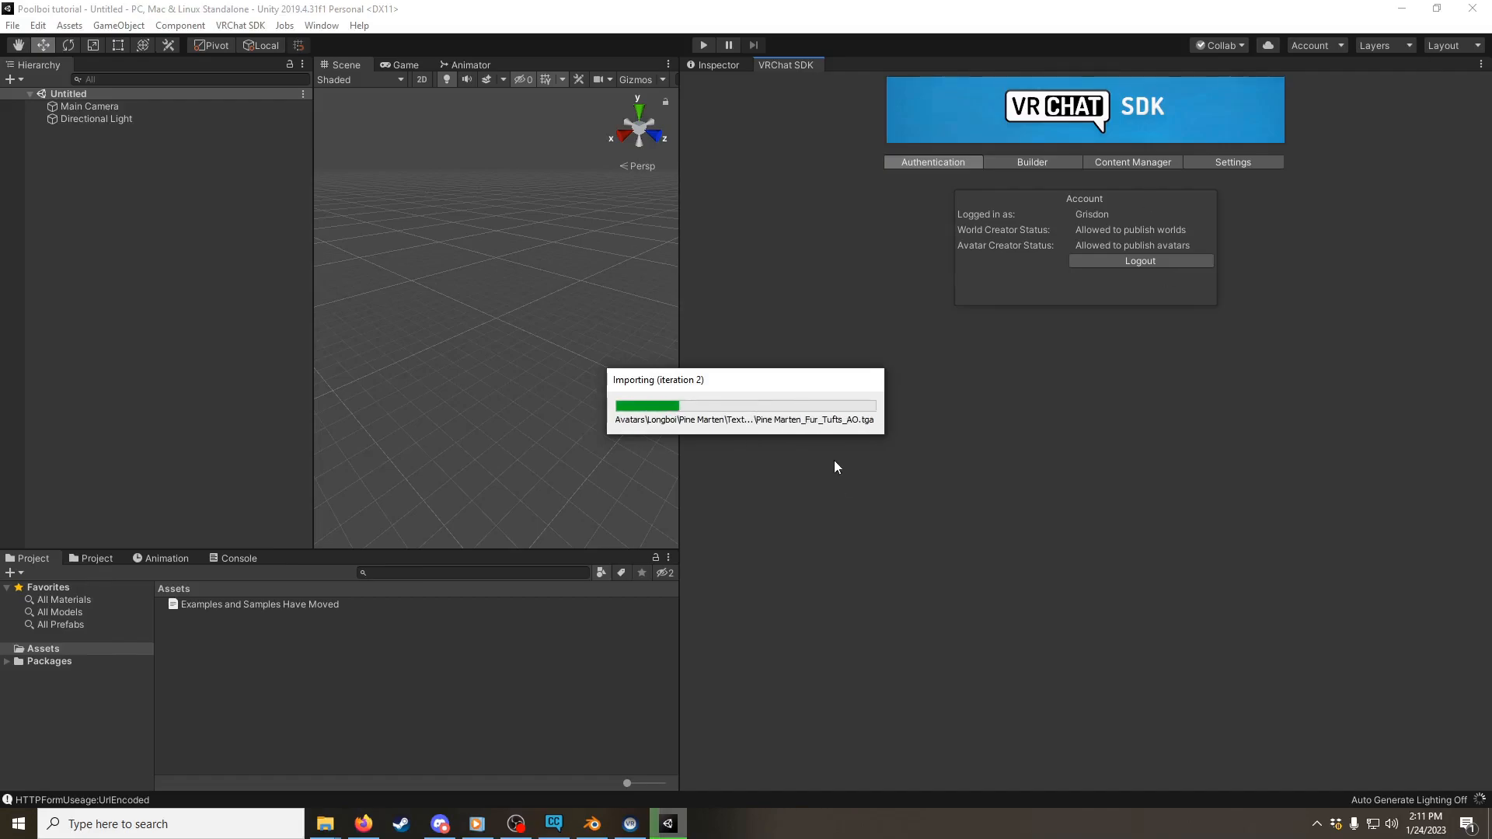
Step: Widen the Scene view in Unity and import the PumkinsAvatarTools and Poolboi PC packages from the desktop into the project
left_click_drag(679, 396, 1209, 387)
left_click_drag(503, 373, 272, 373)
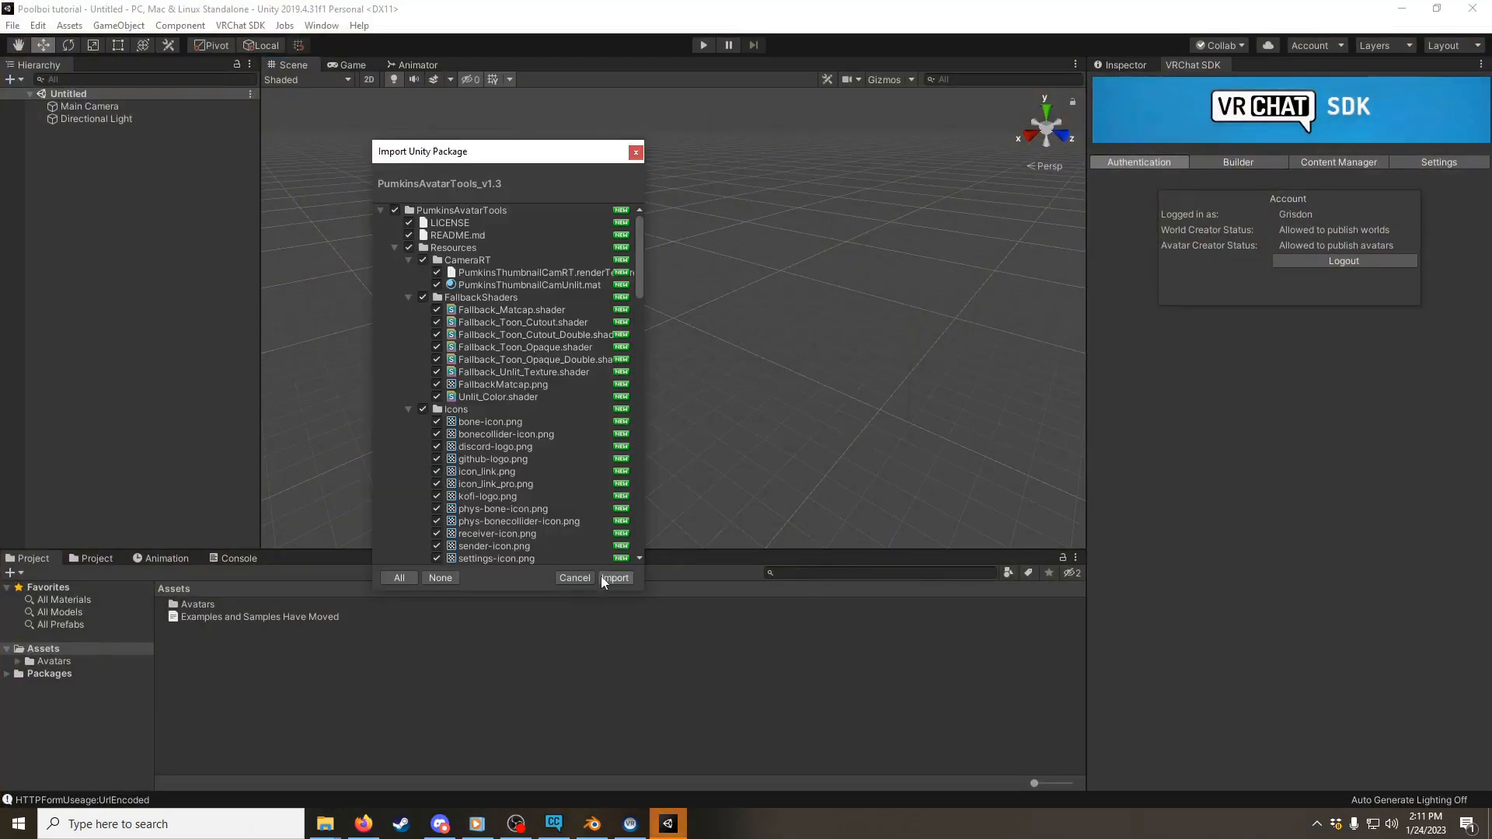
left_click(605, 576)
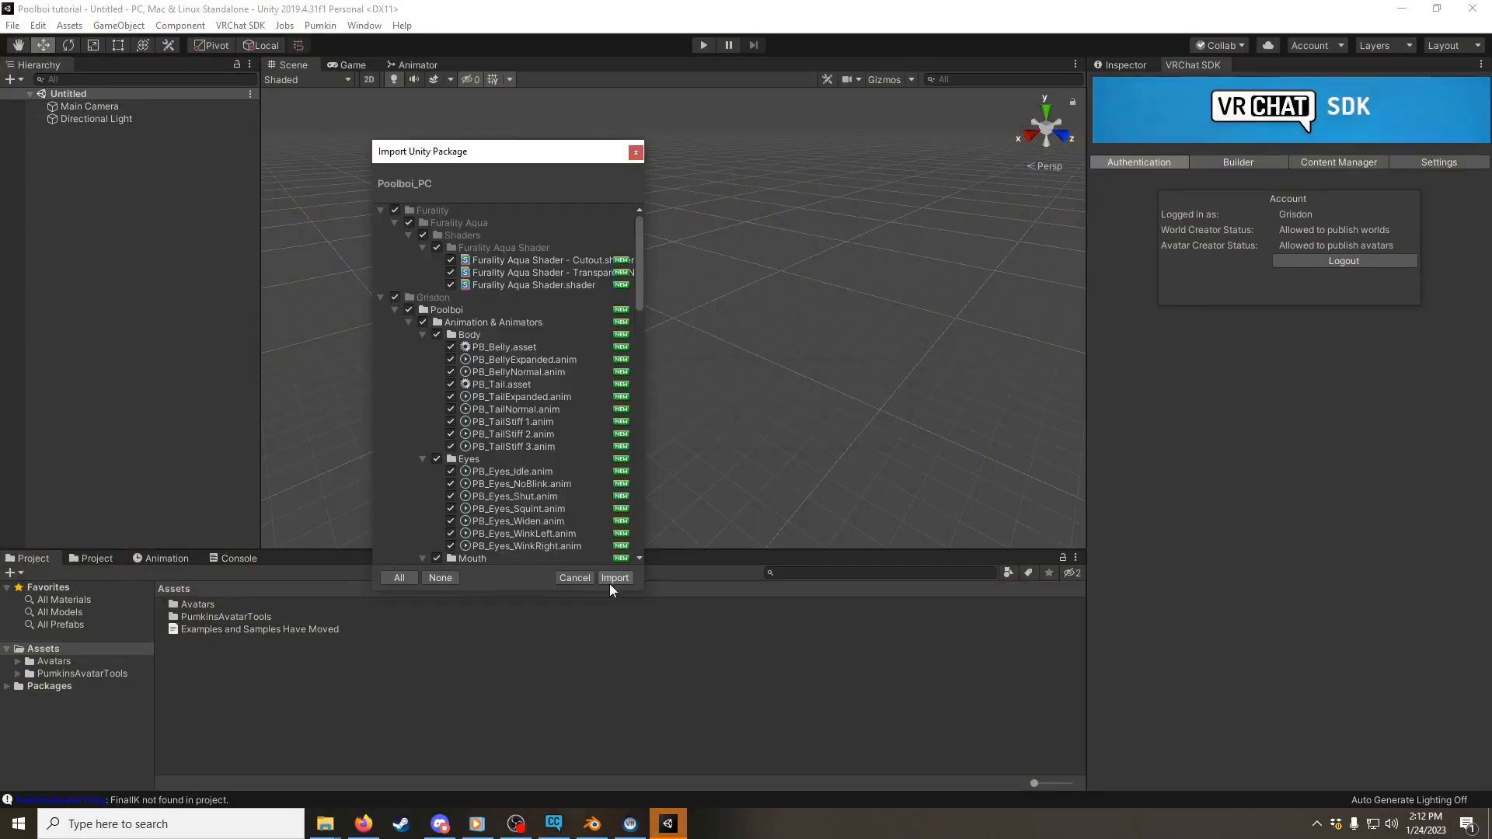
left_click(609, 576)
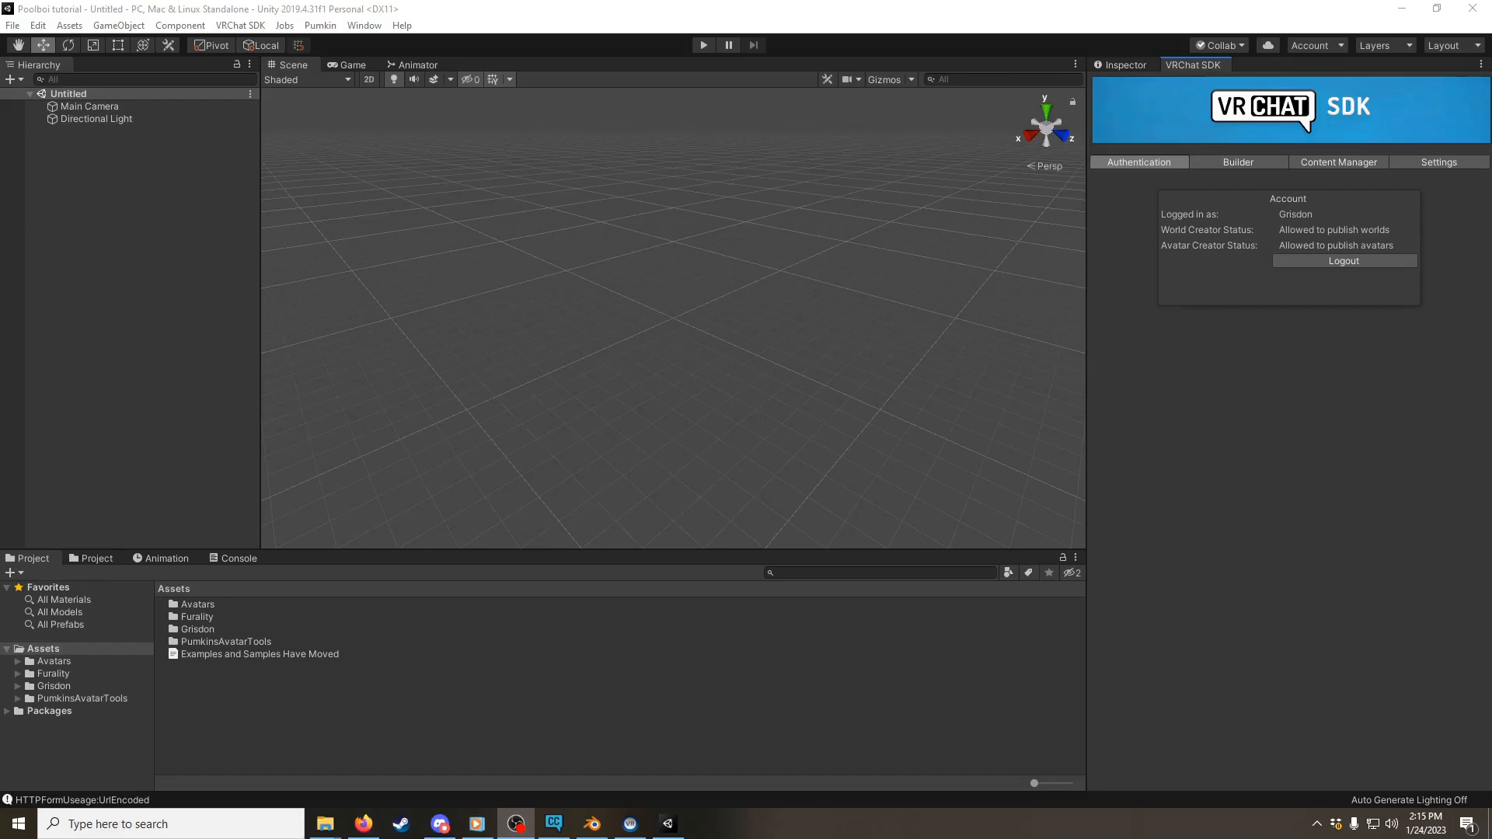
Step: Open the PoolboiData_PC scene from the project's Poolboi folder
double_click(186, 629)
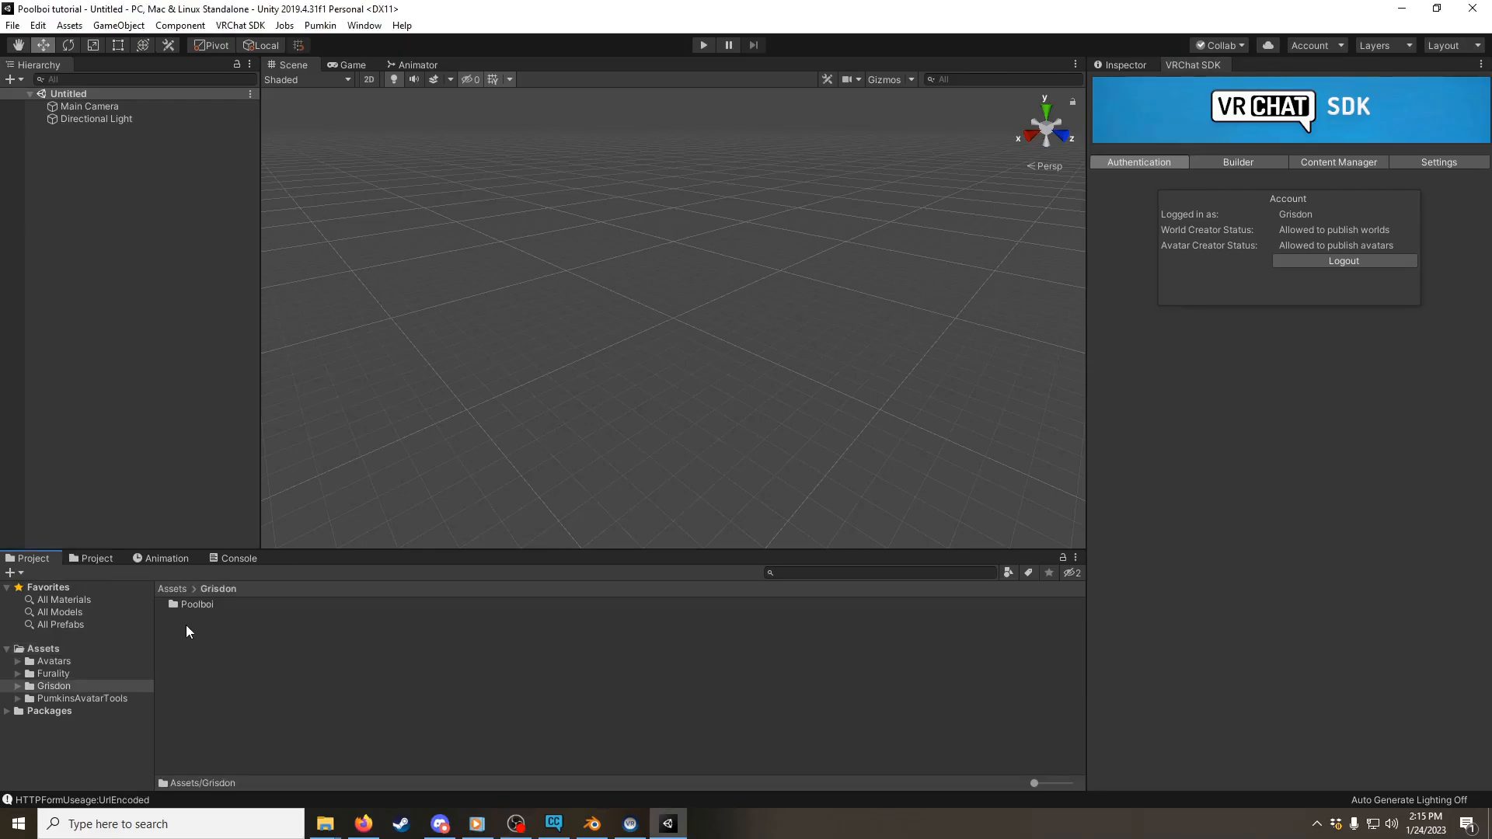
double_click(189, 606)
double_click(184, 651)
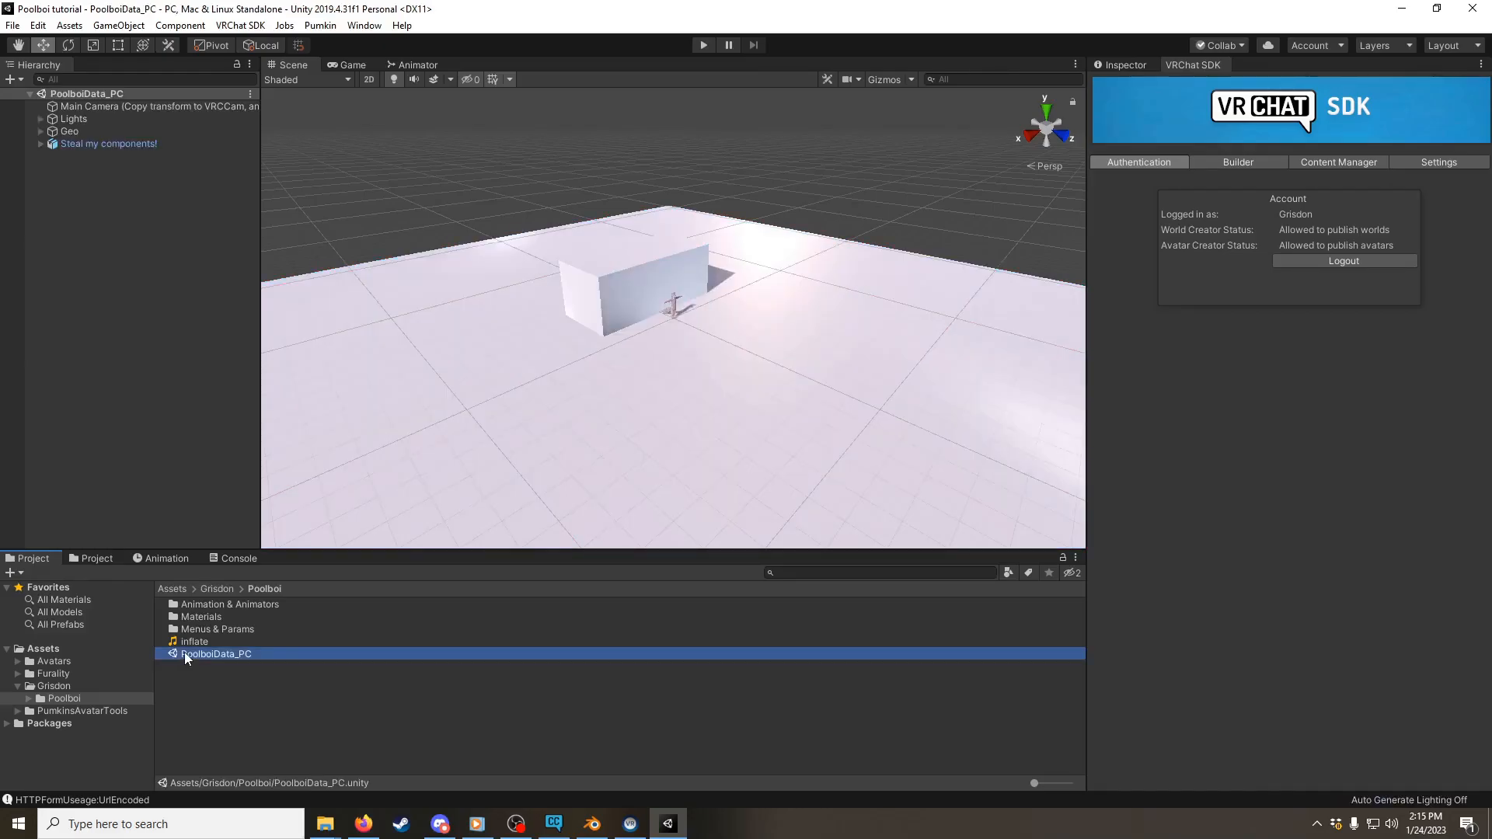
Step: Move the Unity window aside, import the Poolboi test model from the desktop into the Poolboi folder, and maximize Unity again
left_click_drag(614, 15, 844, 95)
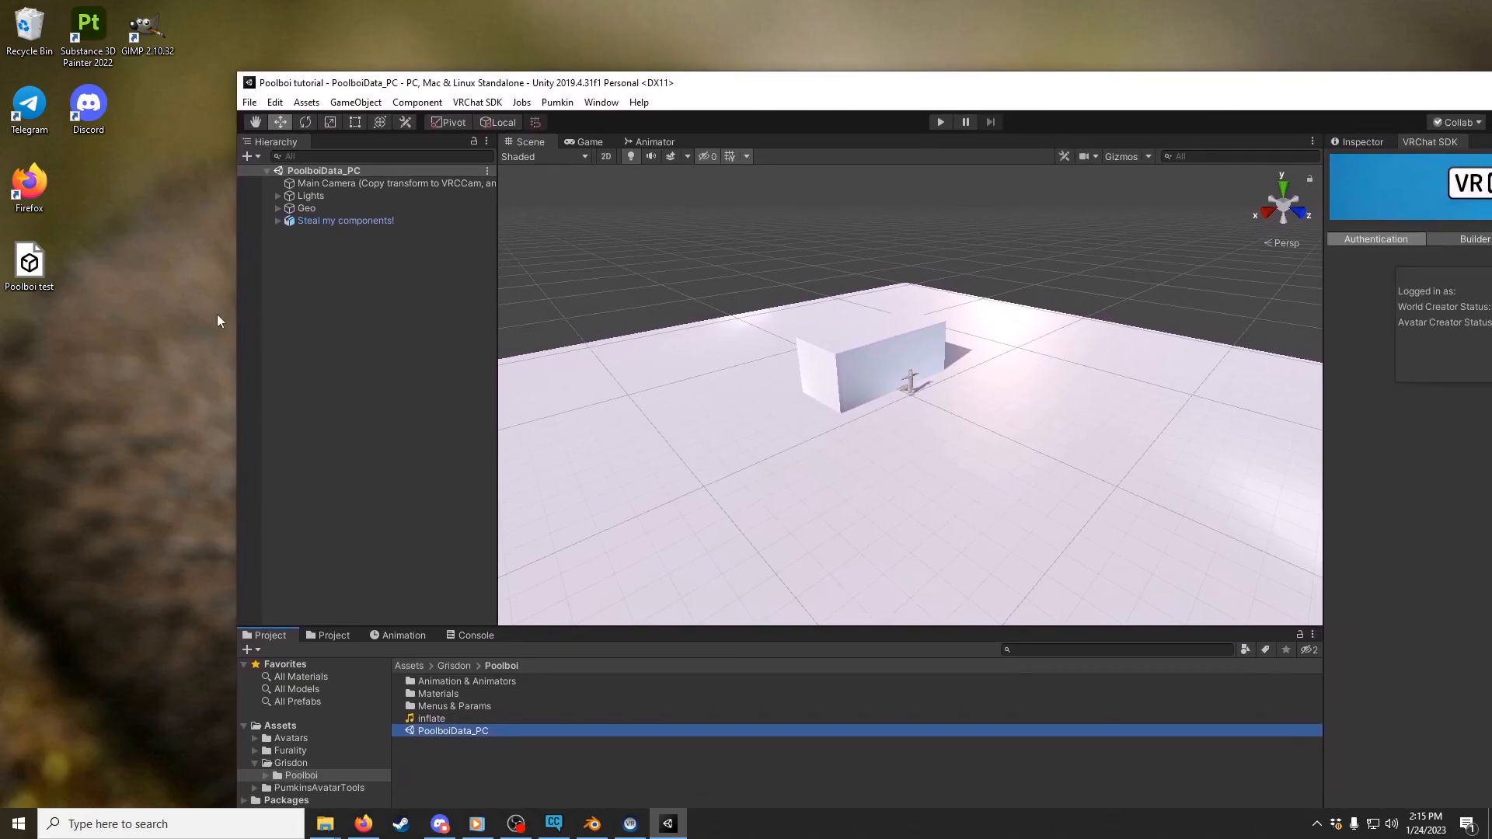
left_click_drag(40, 268, 456, 760)
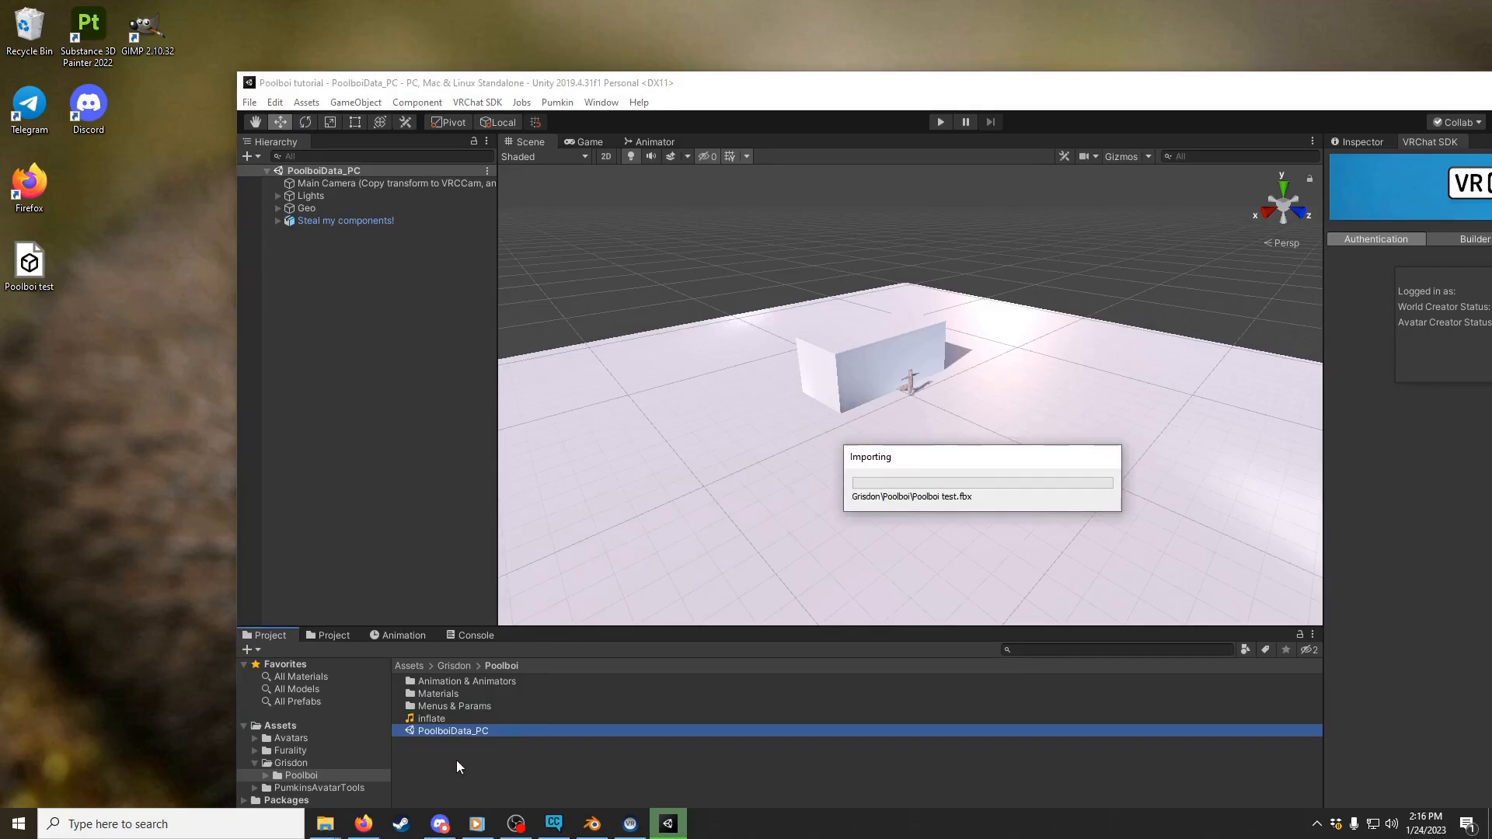
left_click_drag(717, 83, 685, 2)
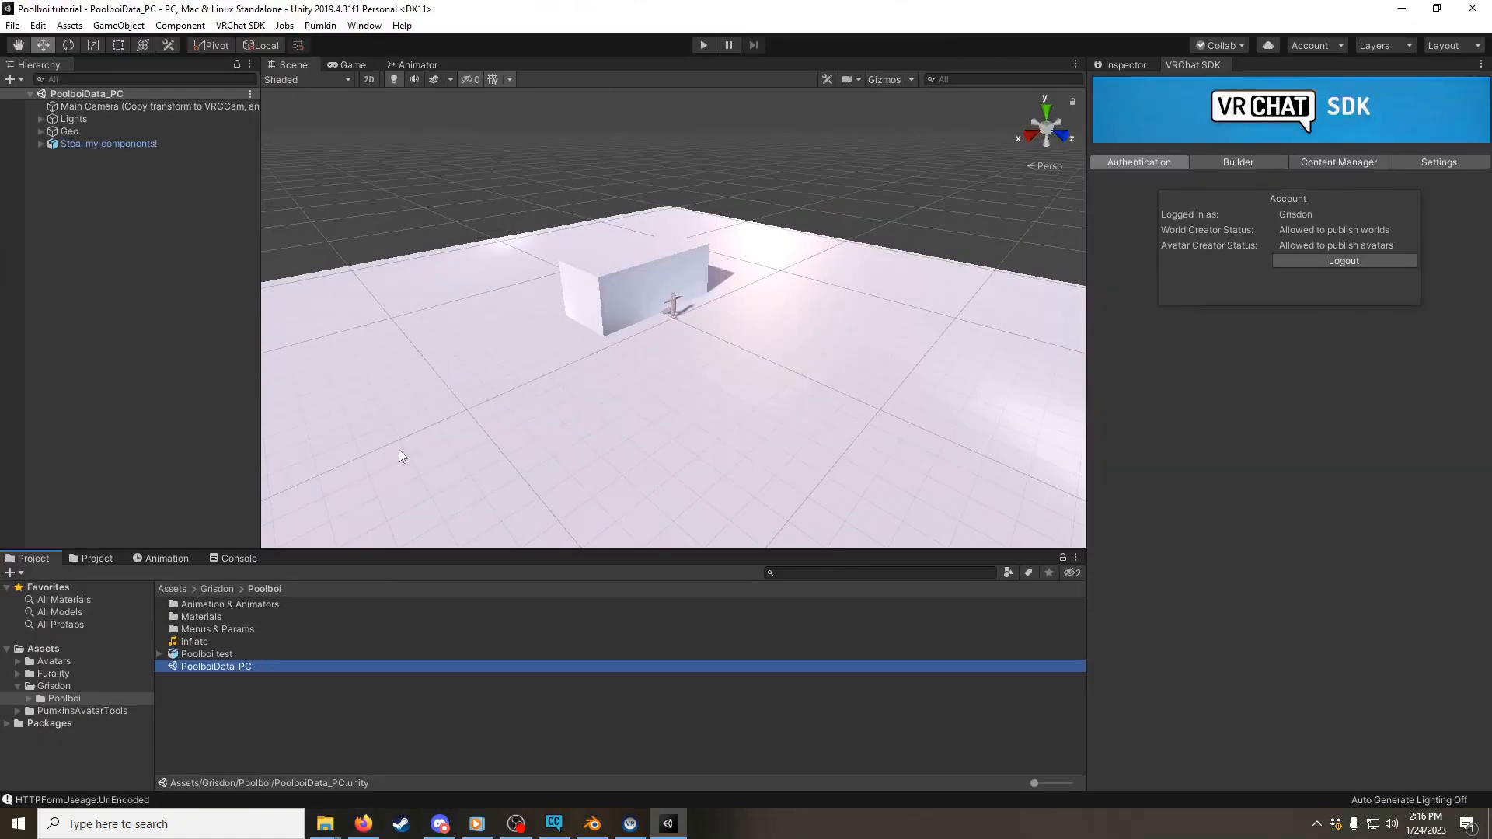
Step: Set the Poolboi test model's rig animation type to Humanoid and apply the import settings
left_click(197, 654)
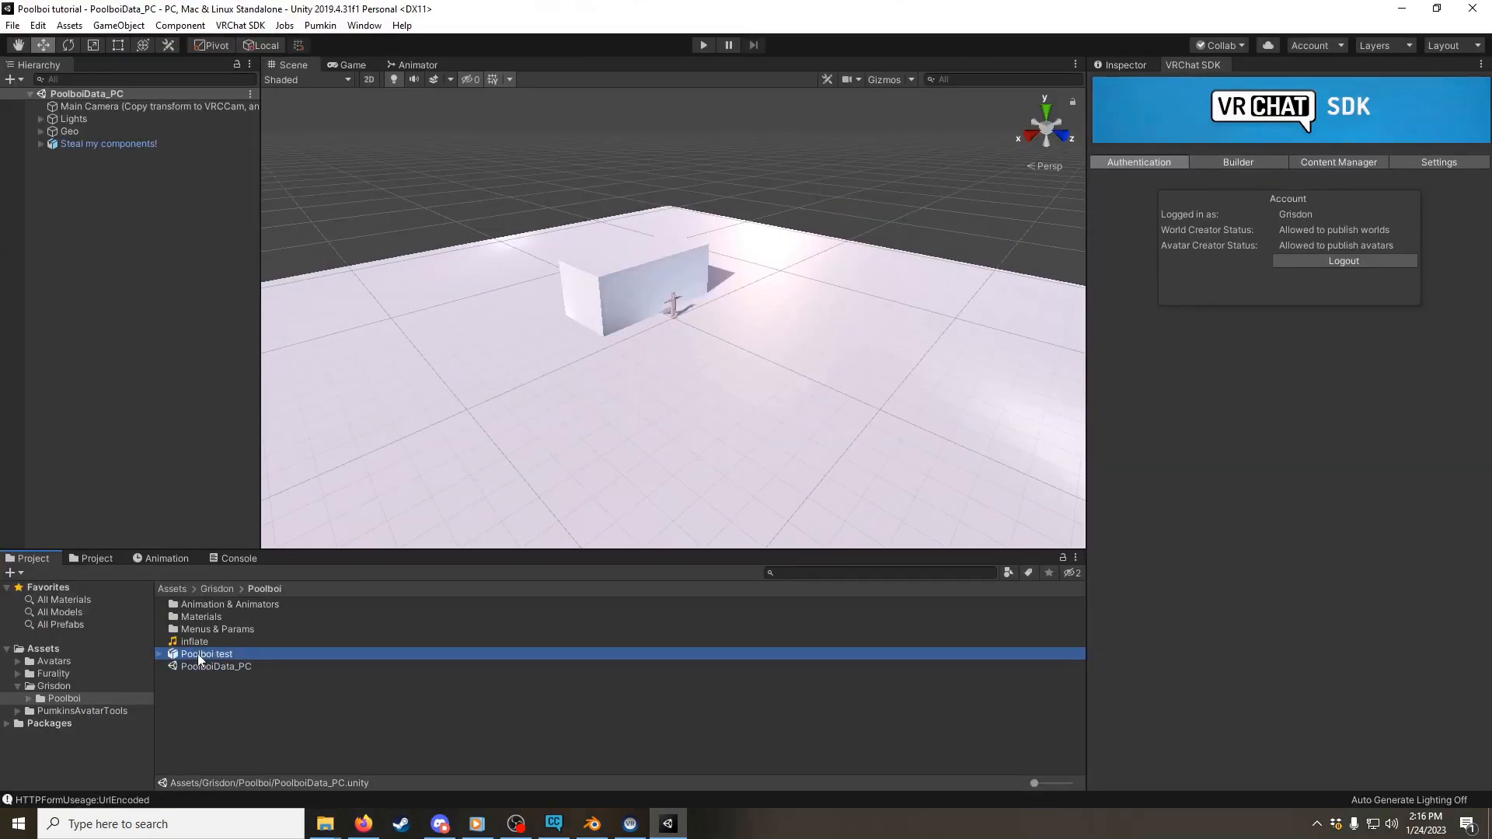
left_click(1117, 62)
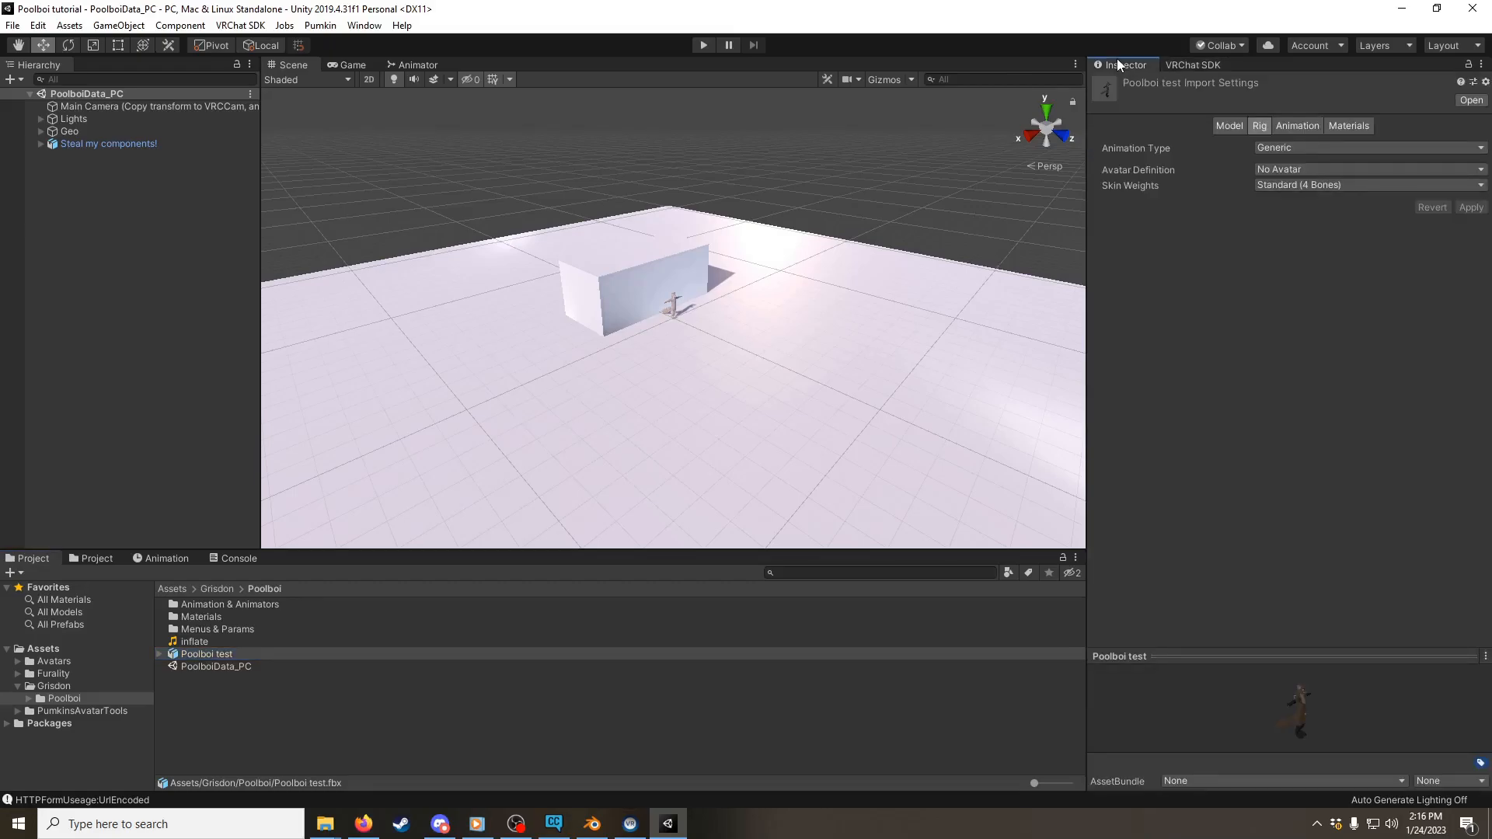
left_click(1301, 150)
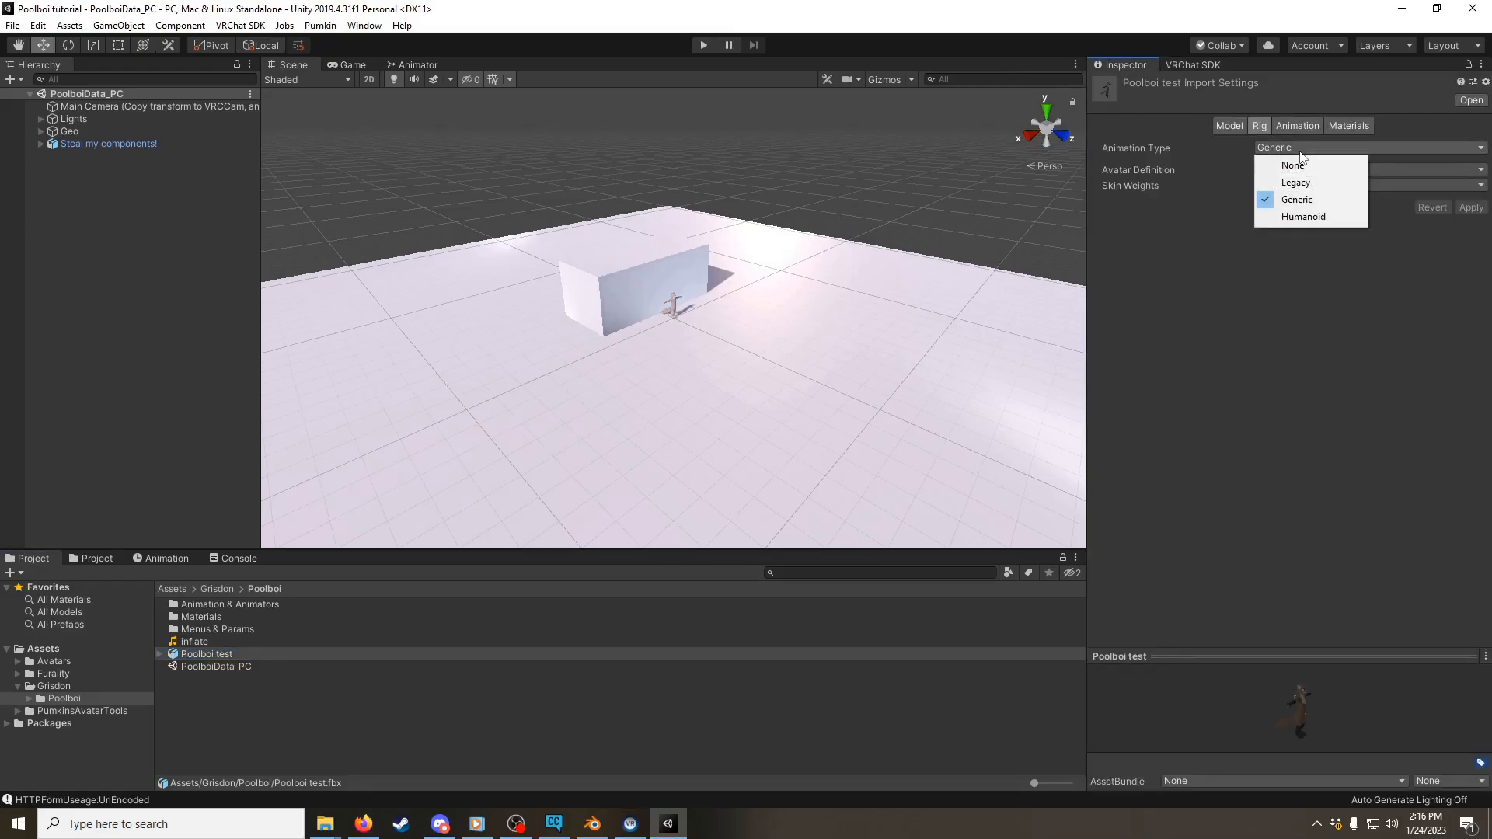
left_click(1313, 215)
left_click(1471, 260)
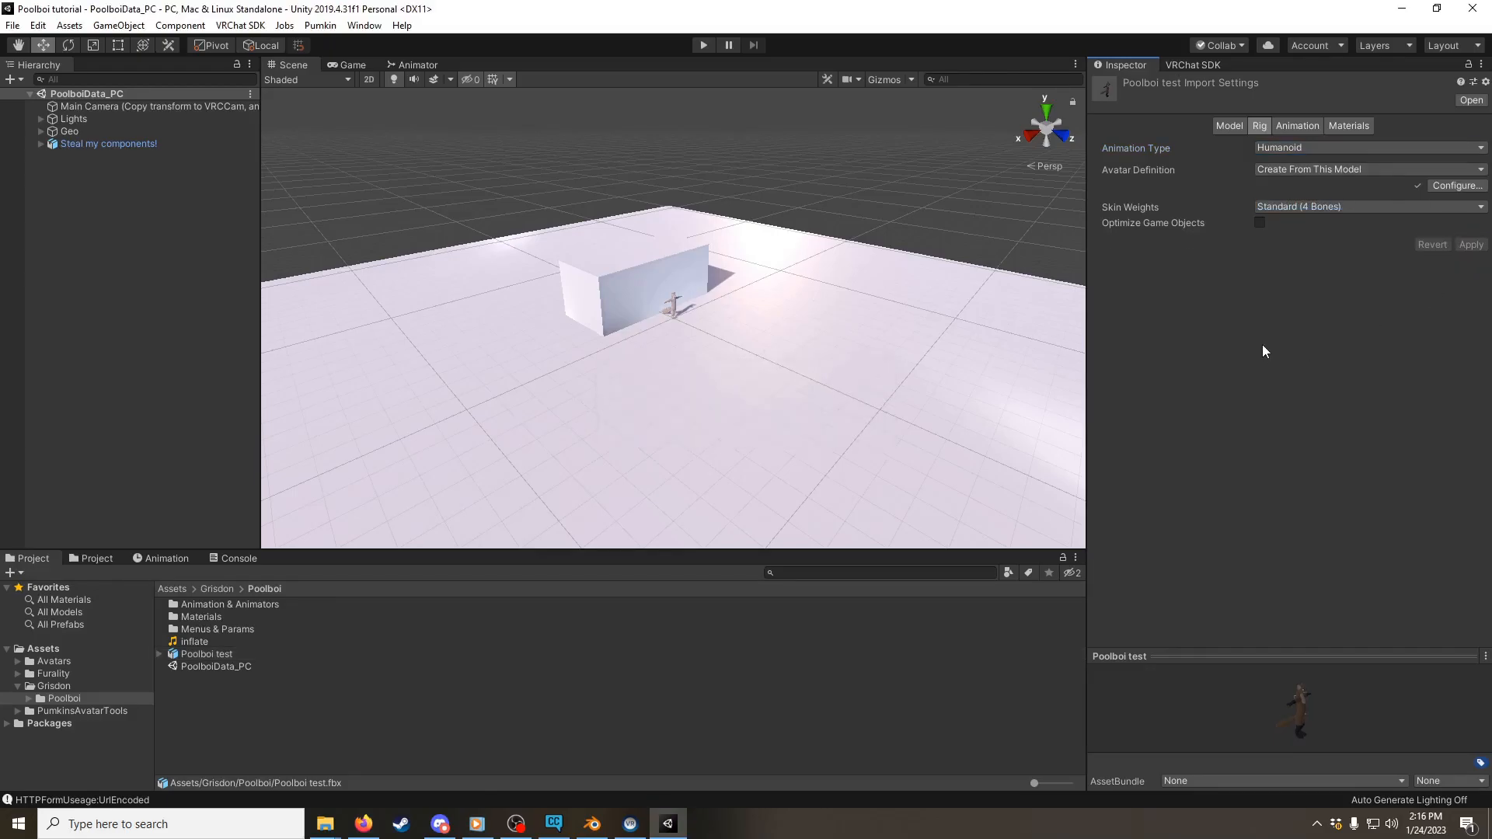
Step: Open the Poolboi test avatar configuration and map the humanoid Chest slot to the Chest bone
left_click(1455, 186)
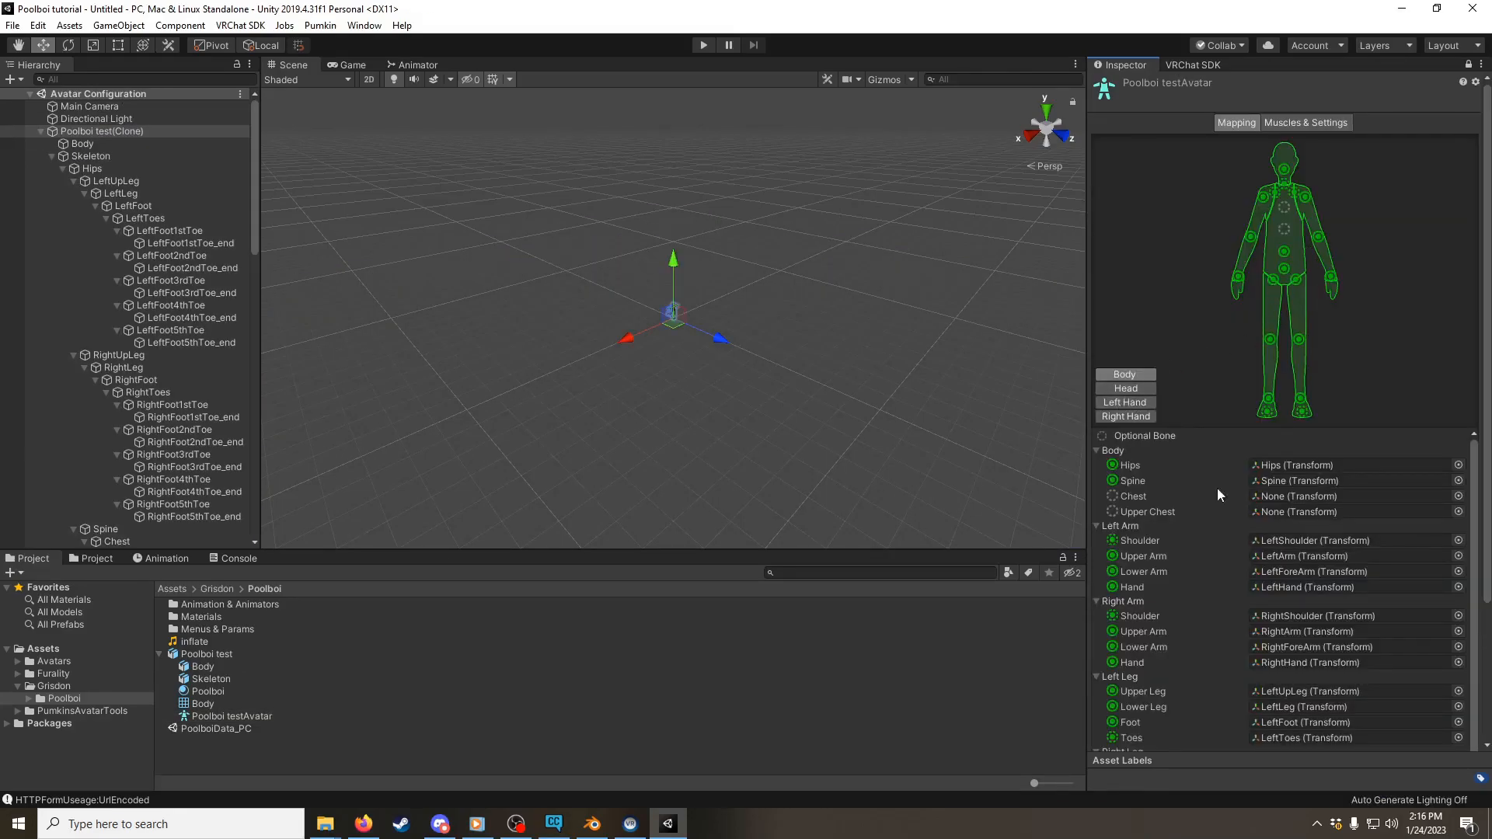
left_click(1457, 496)
left_click(271, 272)
left_click(592, 195)
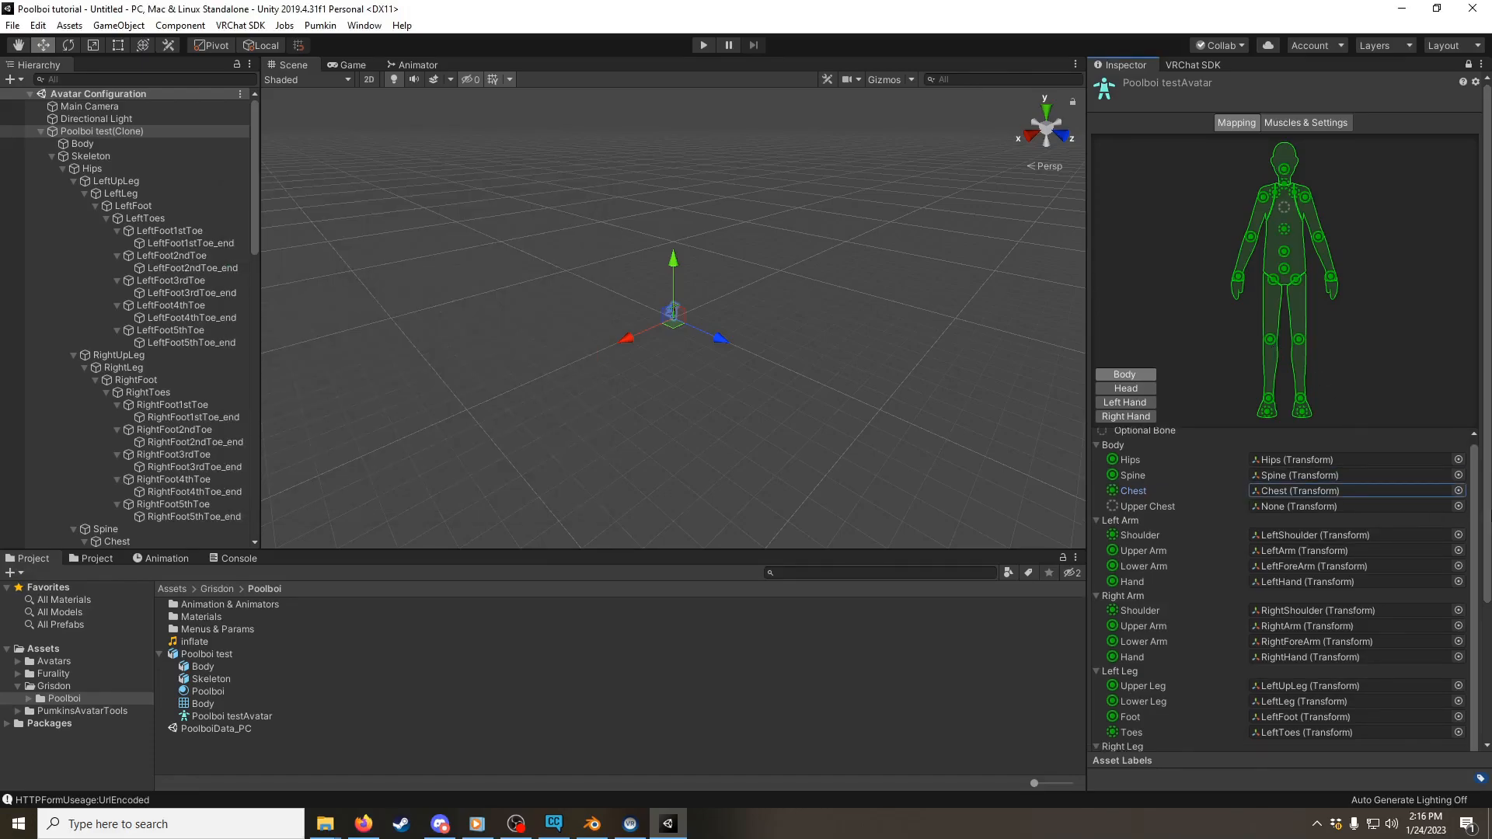
Step: Clear the Toes bone assignments of the right and left legs to None in the avatar mapping
scroll(1488, 513, "down", 5)
left_click(1458, 630)
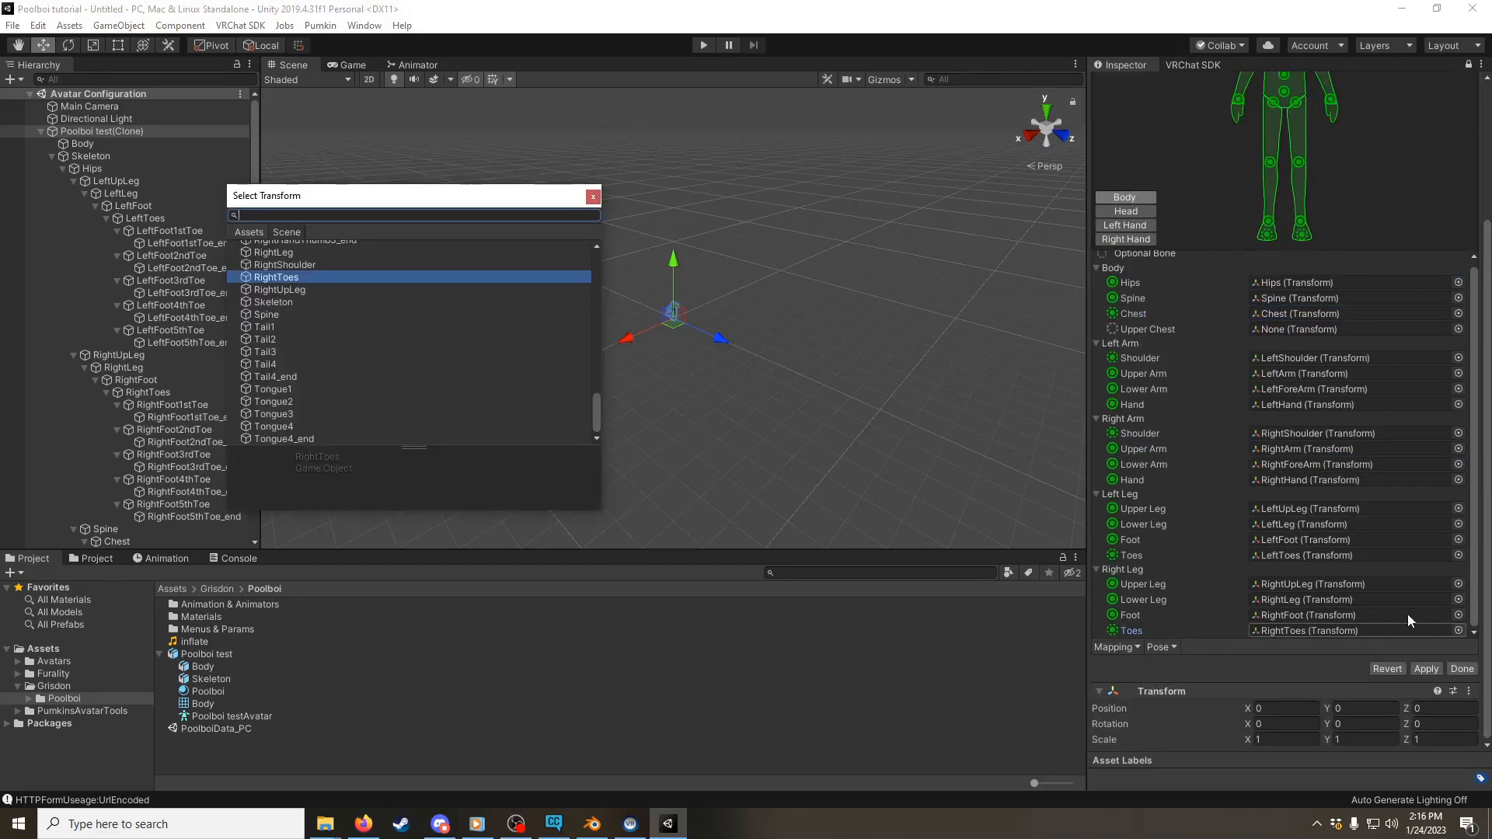
type("asdf")
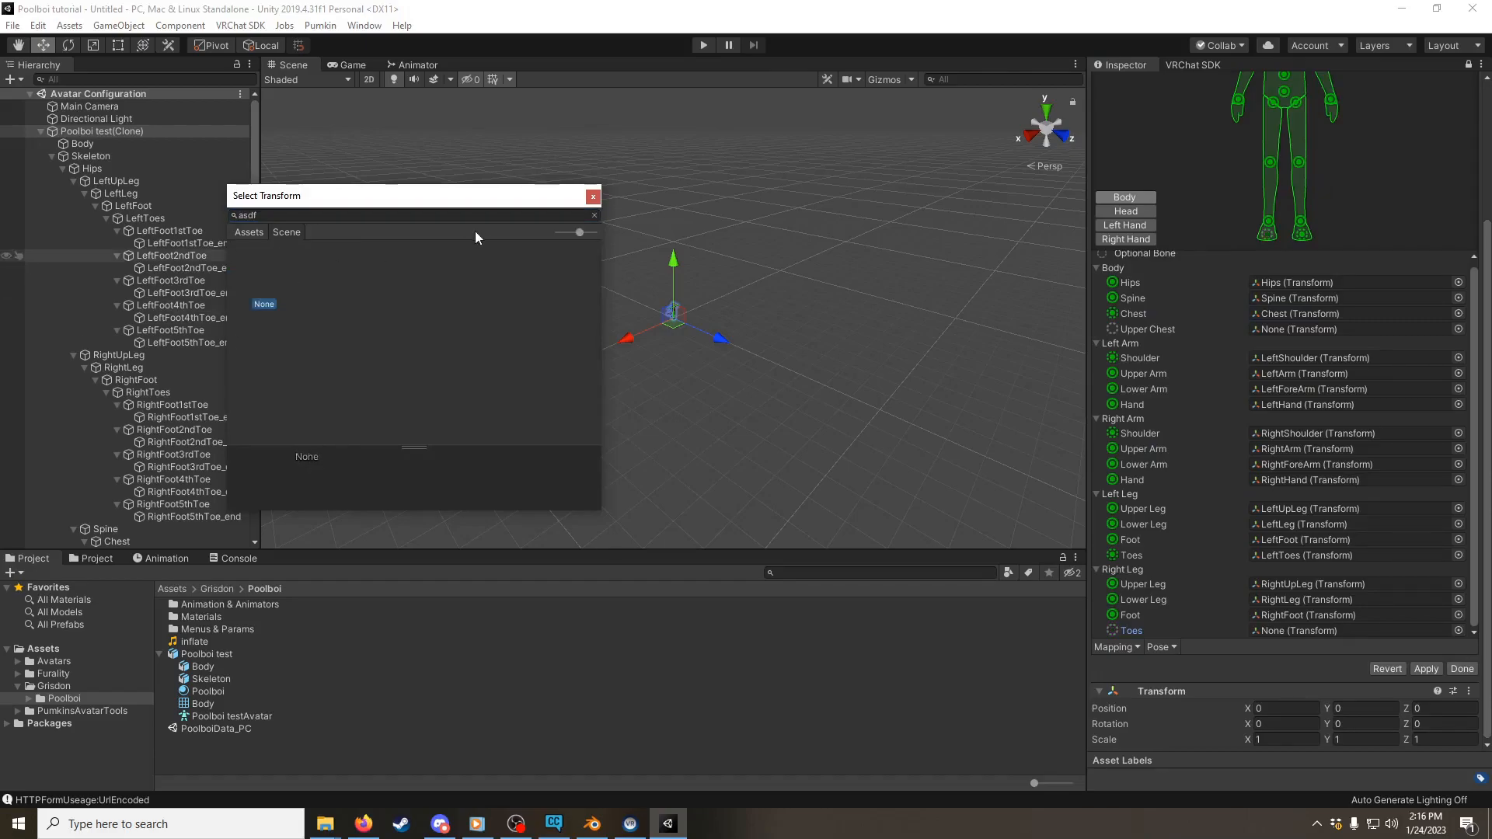
left_click(593, 196)
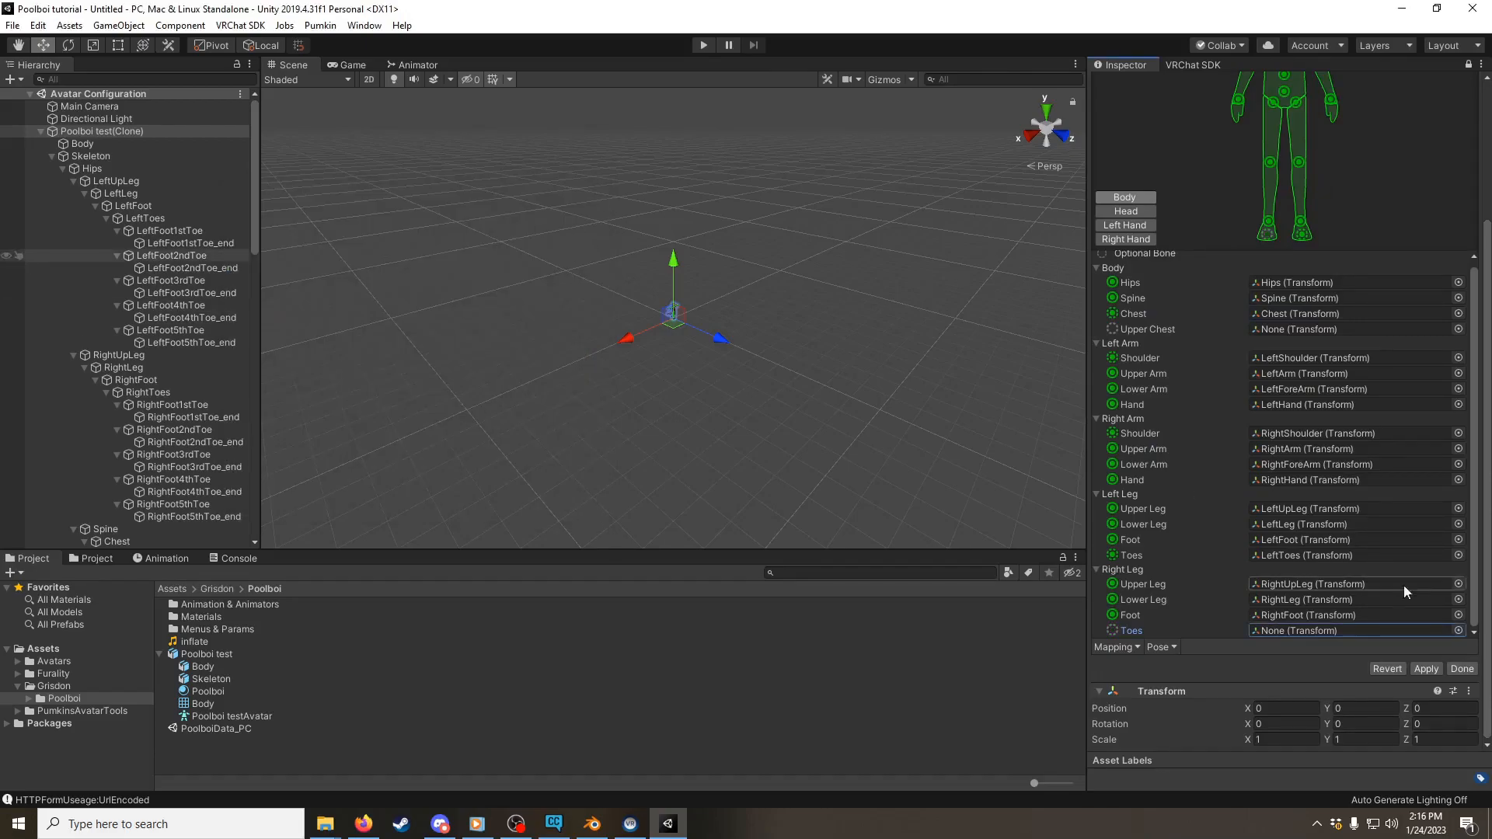
left_click(1458, 555)
type("asdf")
left_click(595, 194)
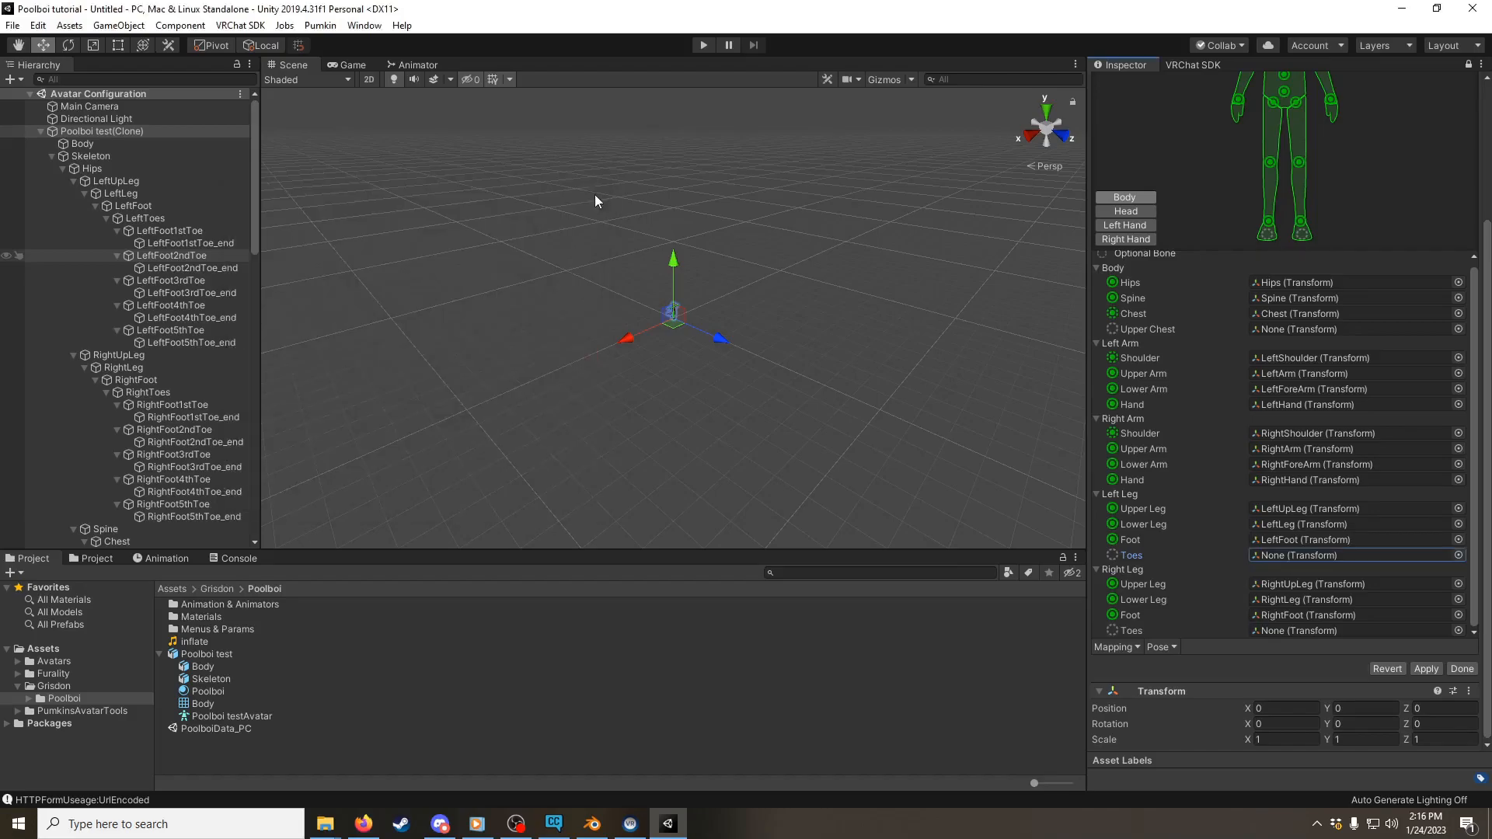
Step: Clear the Jaw bone assignment to None in the avatar's head mapping
left_click(1139, 213)
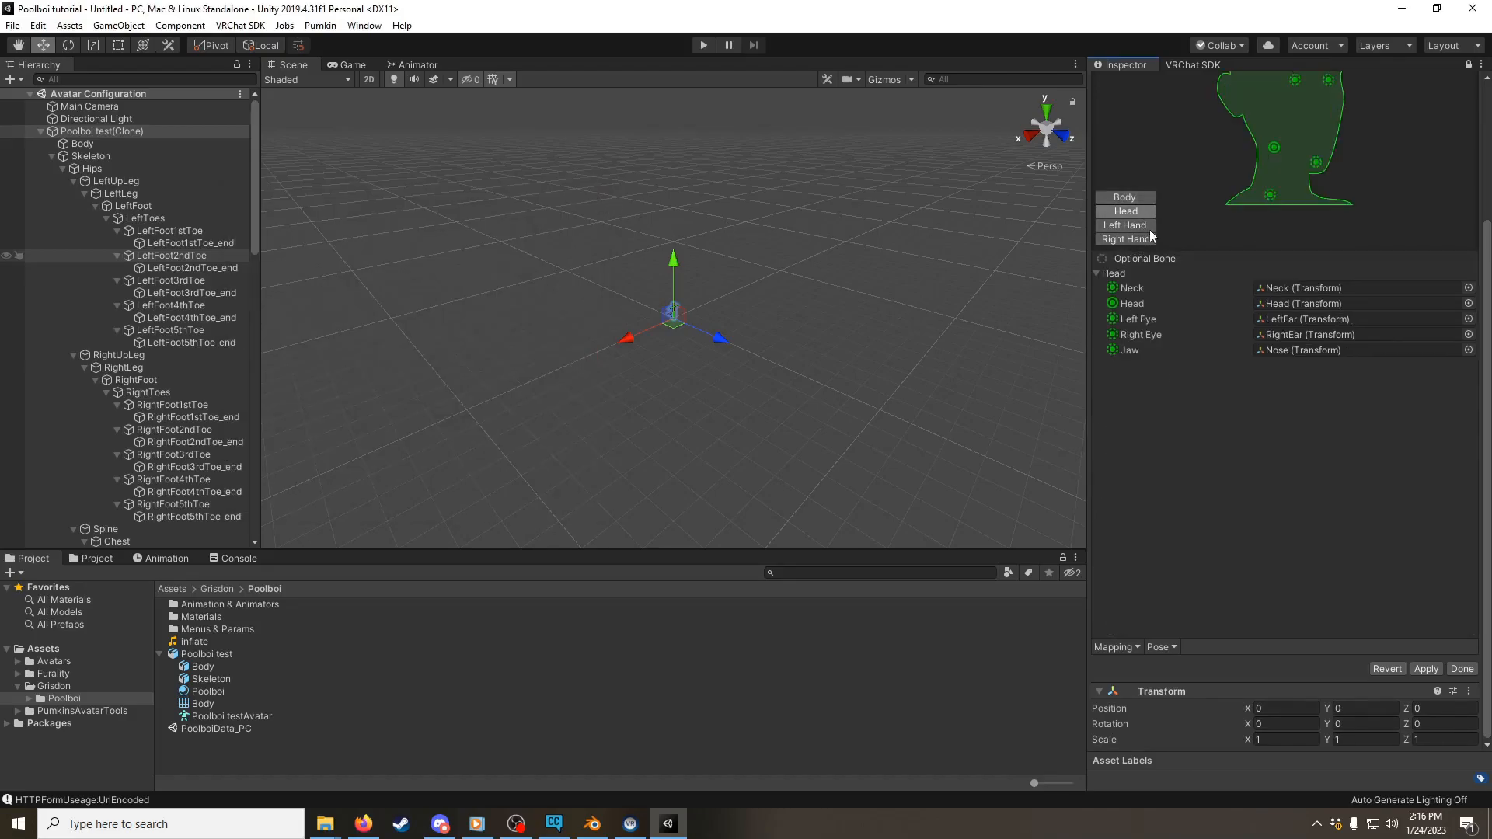
left_click(1468, 350)
type("asdf")
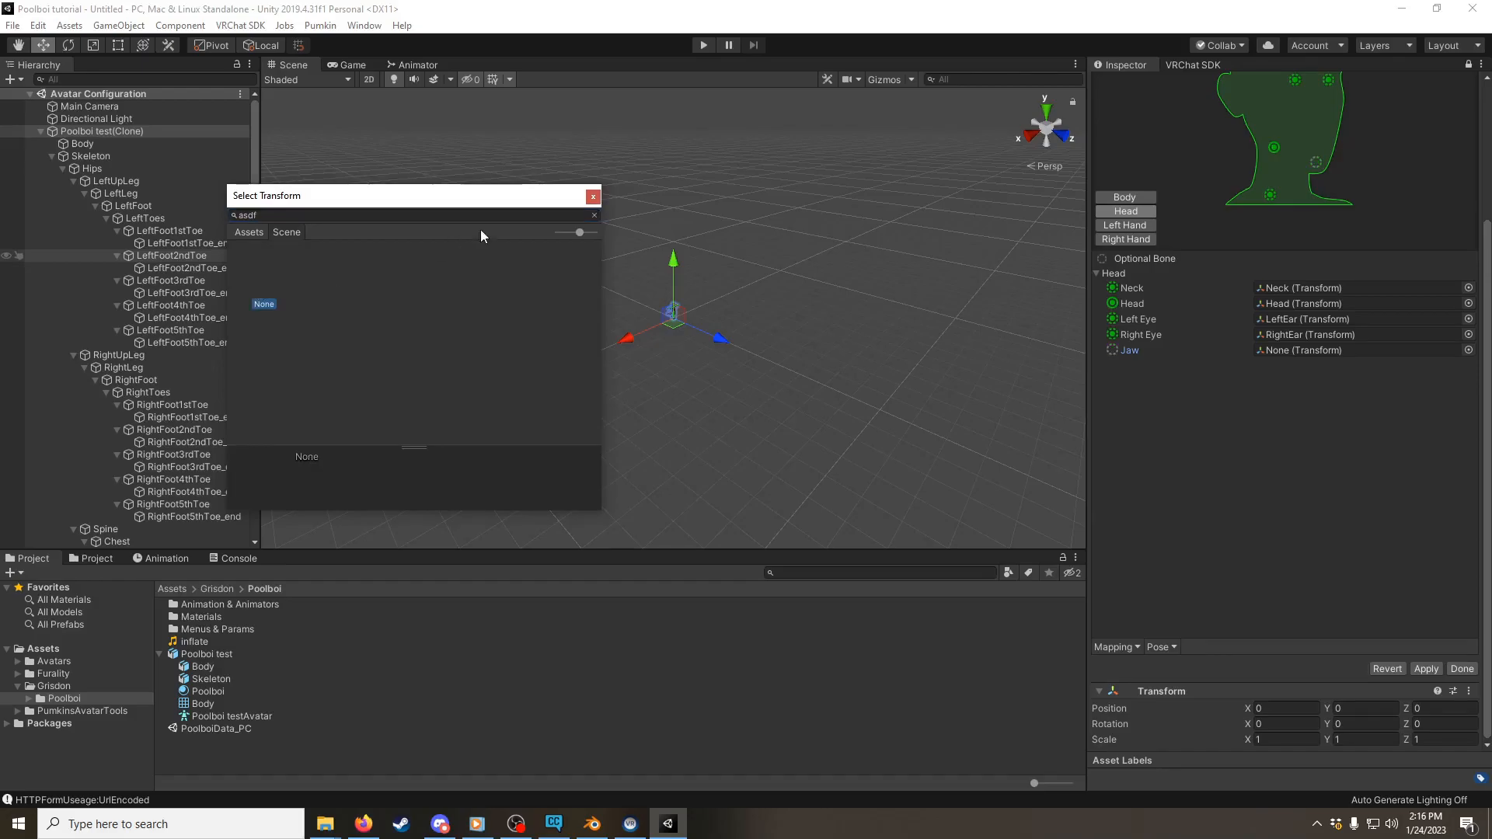
left_click(592, 195)
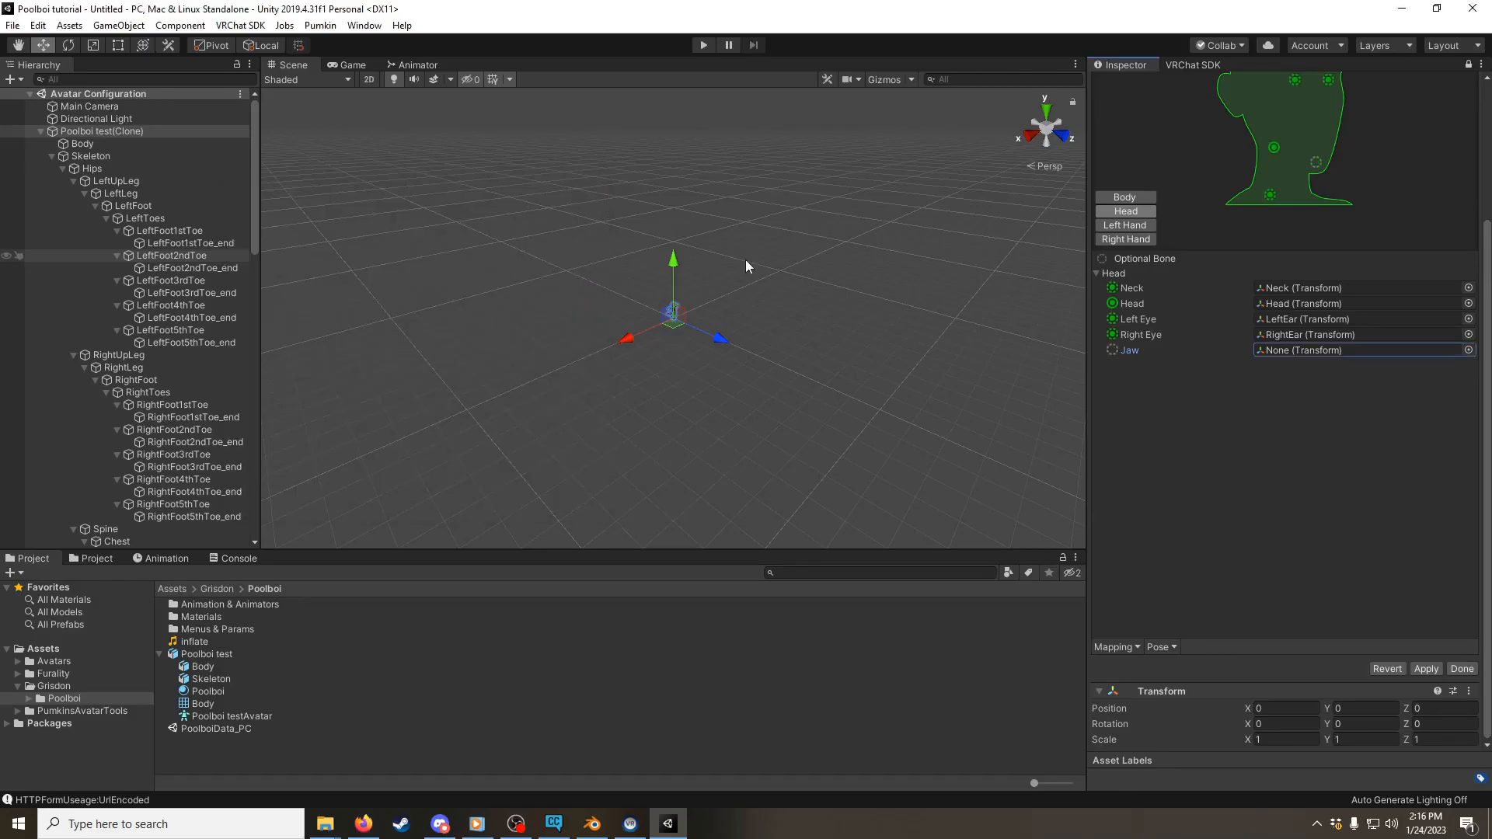
Step: Check the hand and body bone mappings, then finish the avatar configuration and apply its import settings
left_click(1147, 238)
left_click(1142, 224)
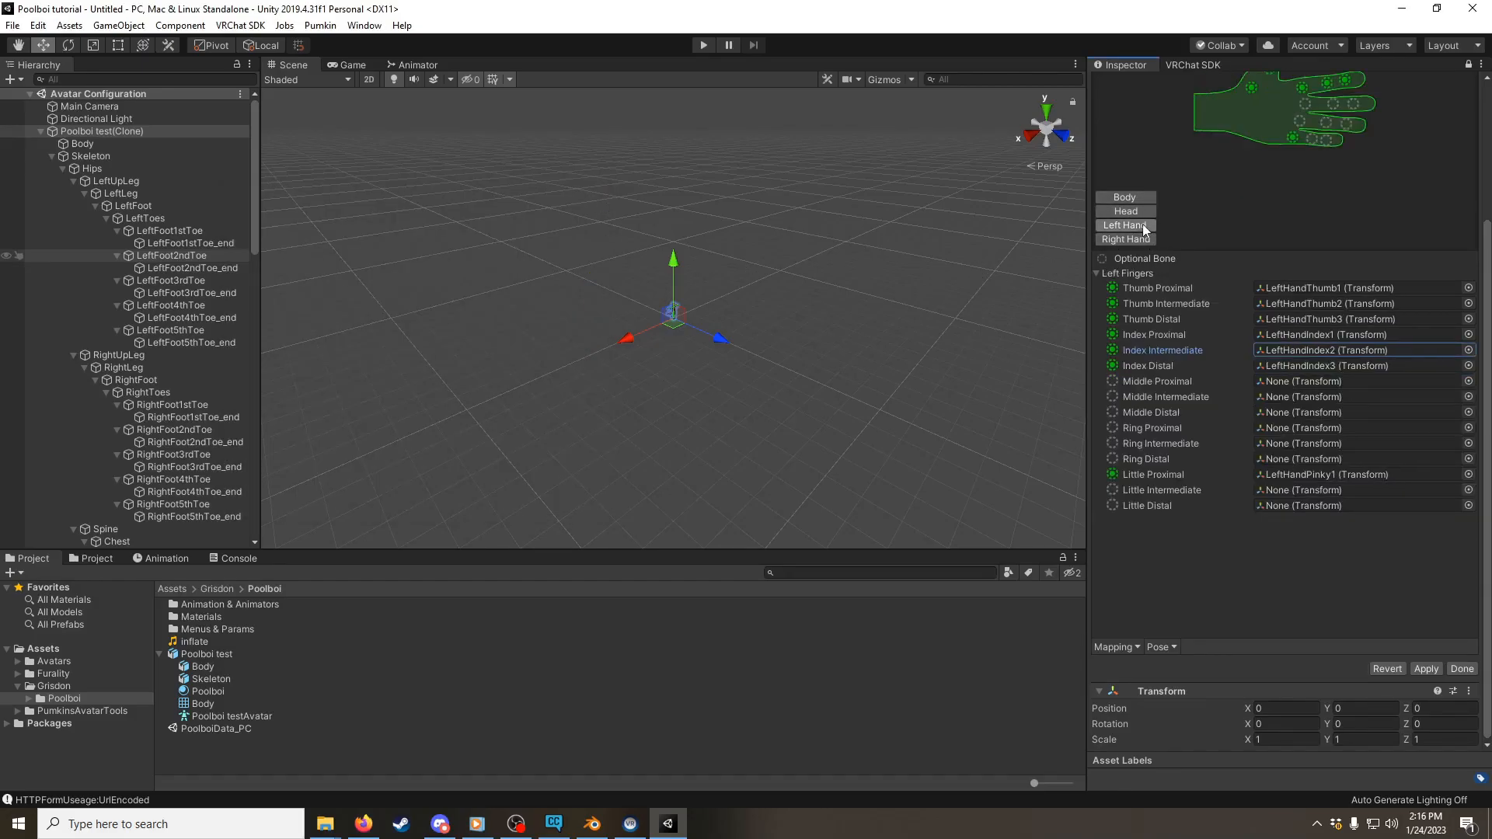
left_click(1125, 198)
scroll(1126, 383, "down", 1)
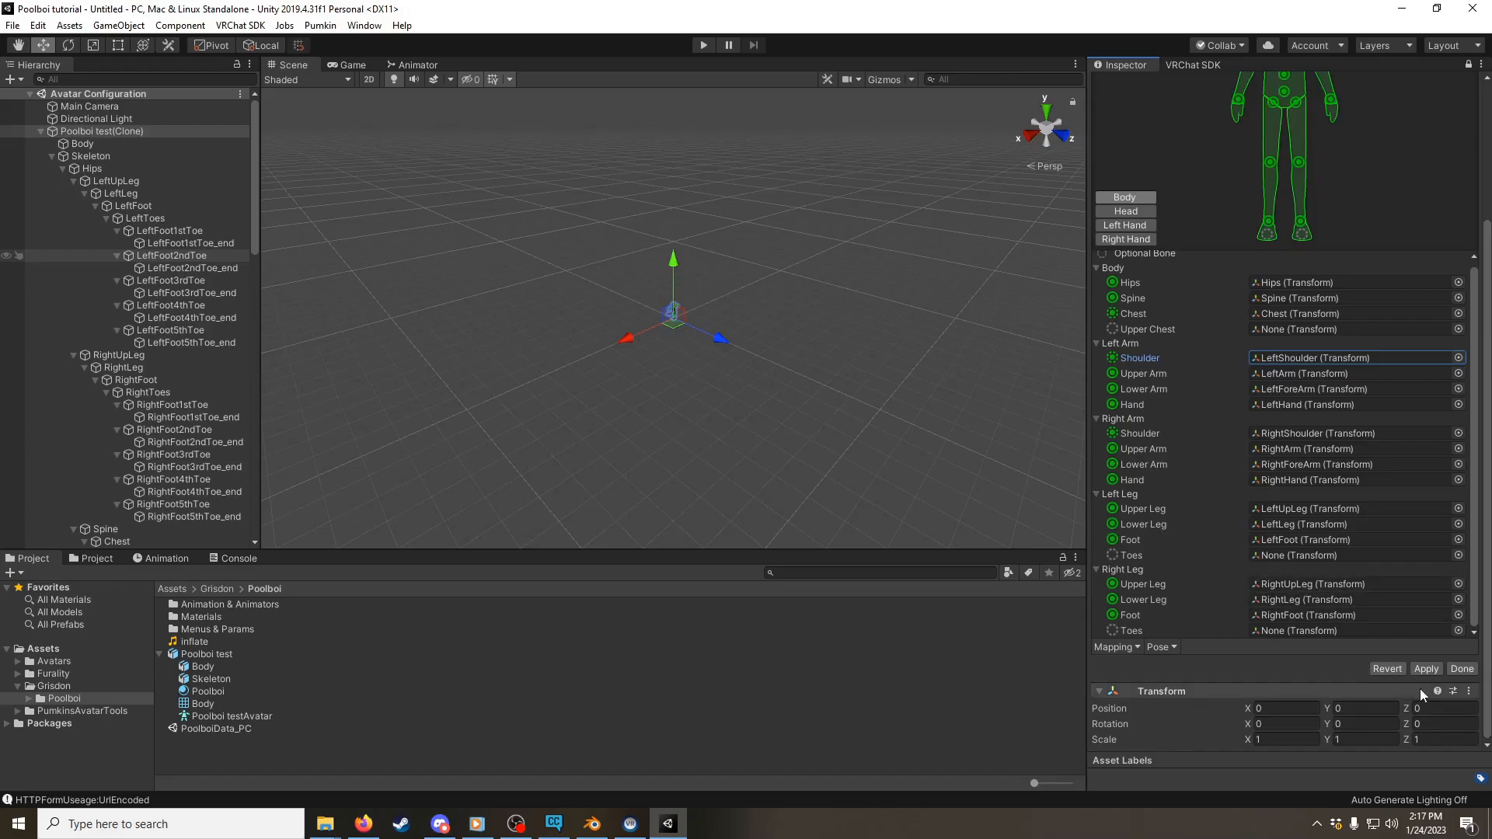
left_click(1452, 670)
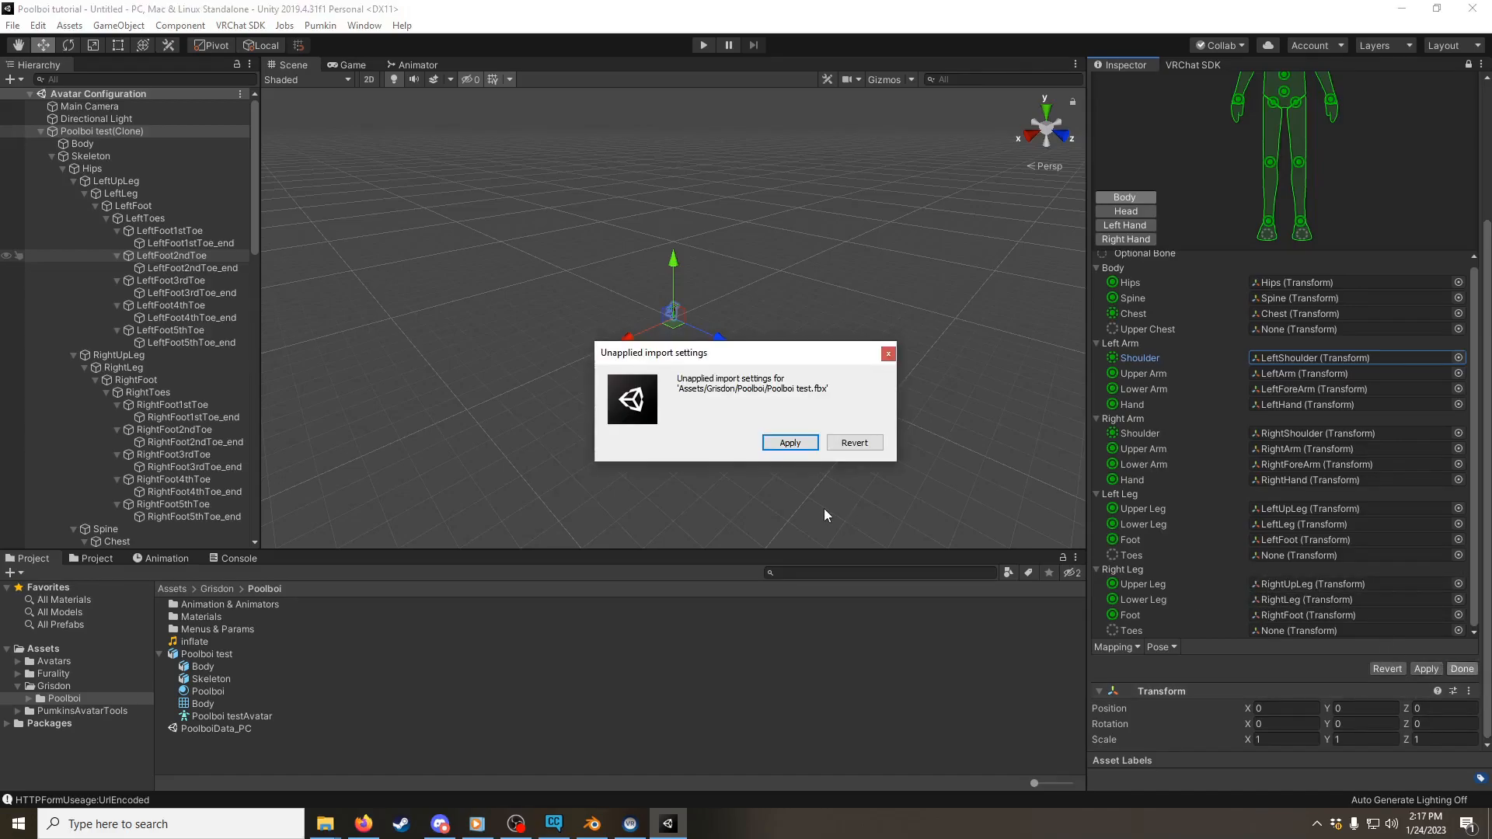
left_click(774, 439)
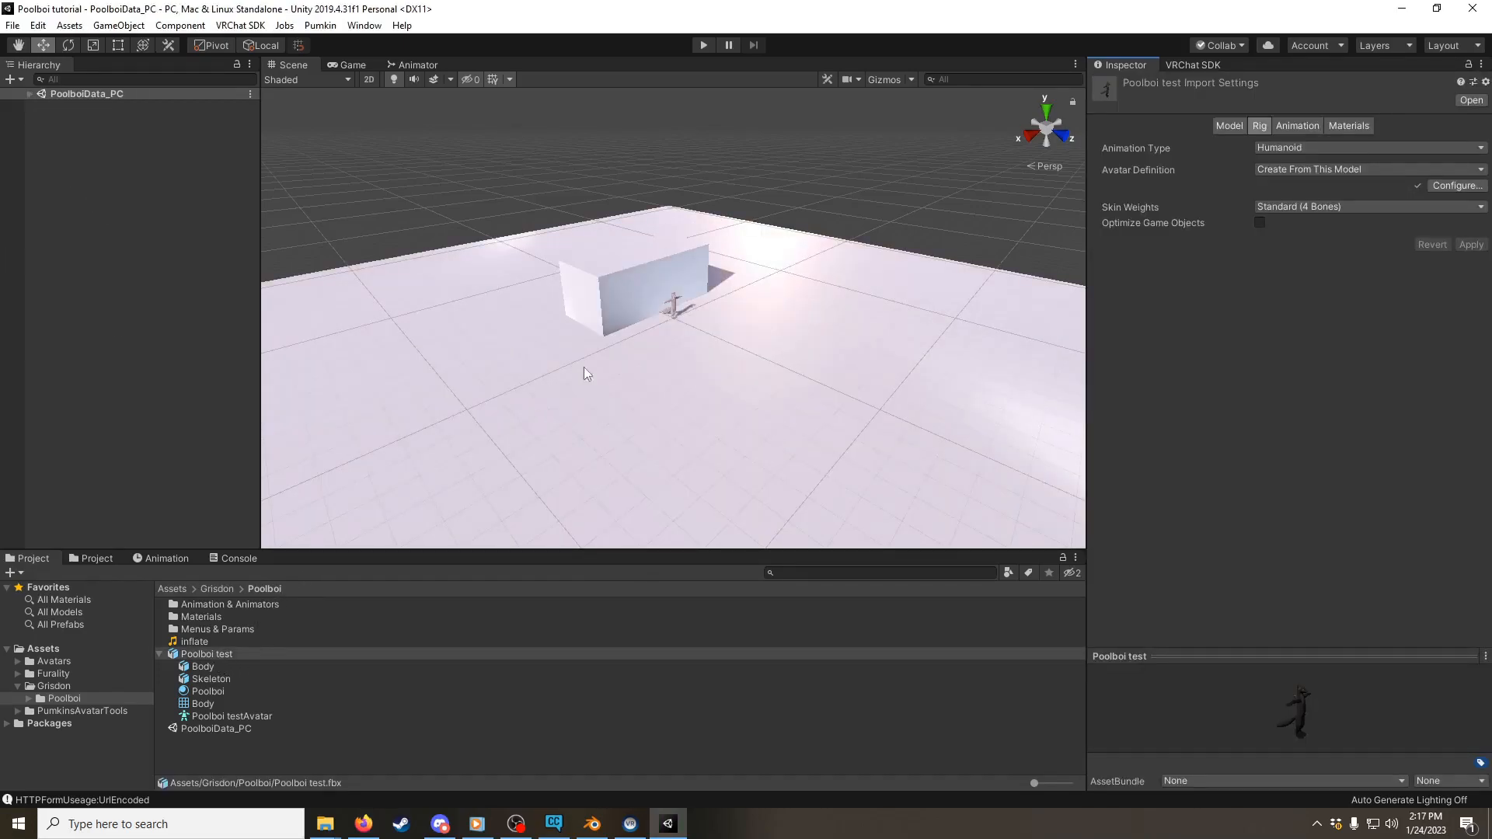
Step: Add the Poolboi test model to the root of the PoolboiData_PC scene
scroll(620, 241, "up", 15)
left_click_drag(222, 655, 51, 168)
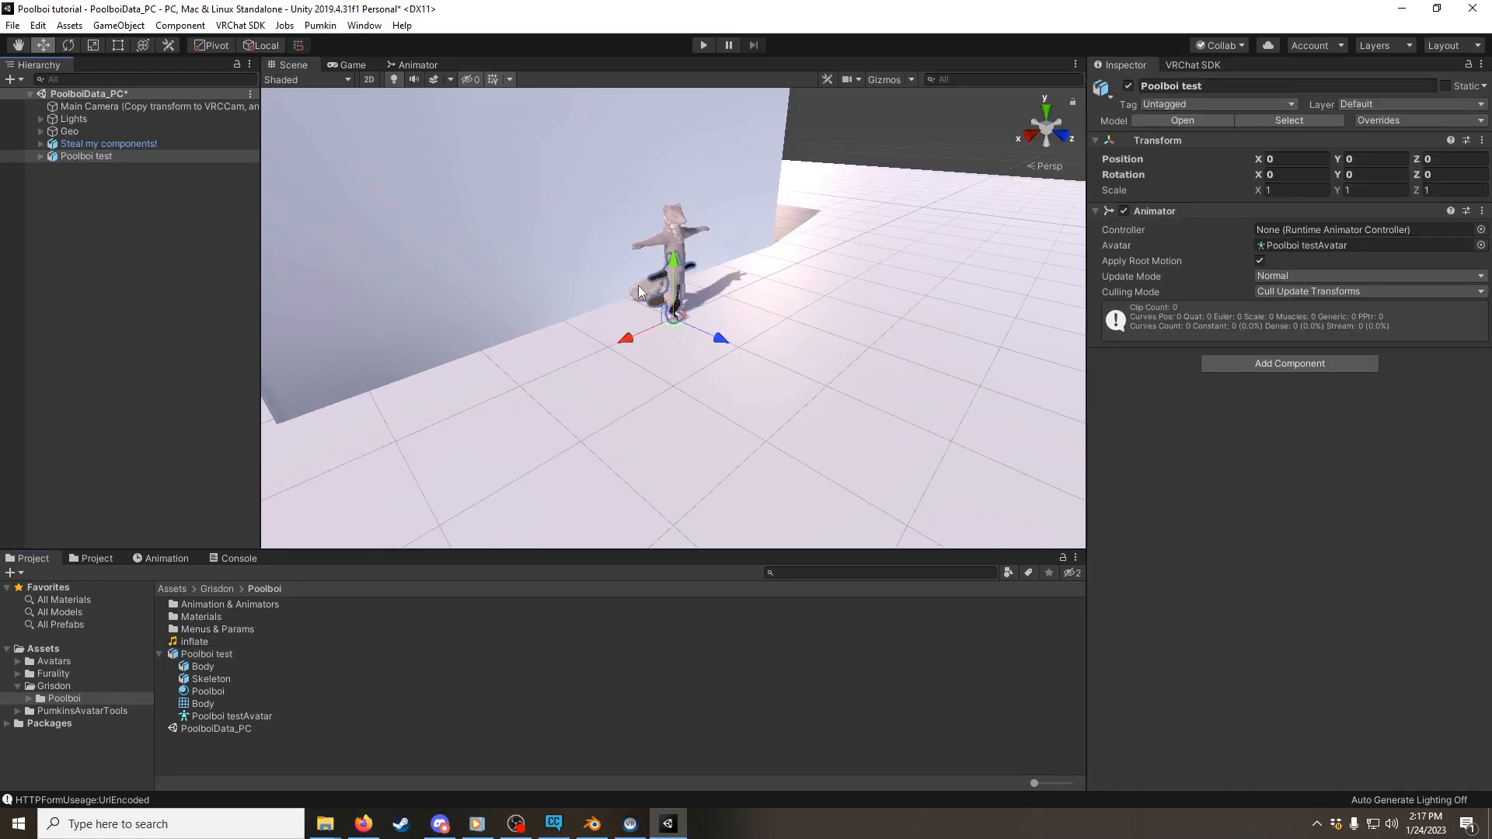
scroll(738, 227, "up", 6)
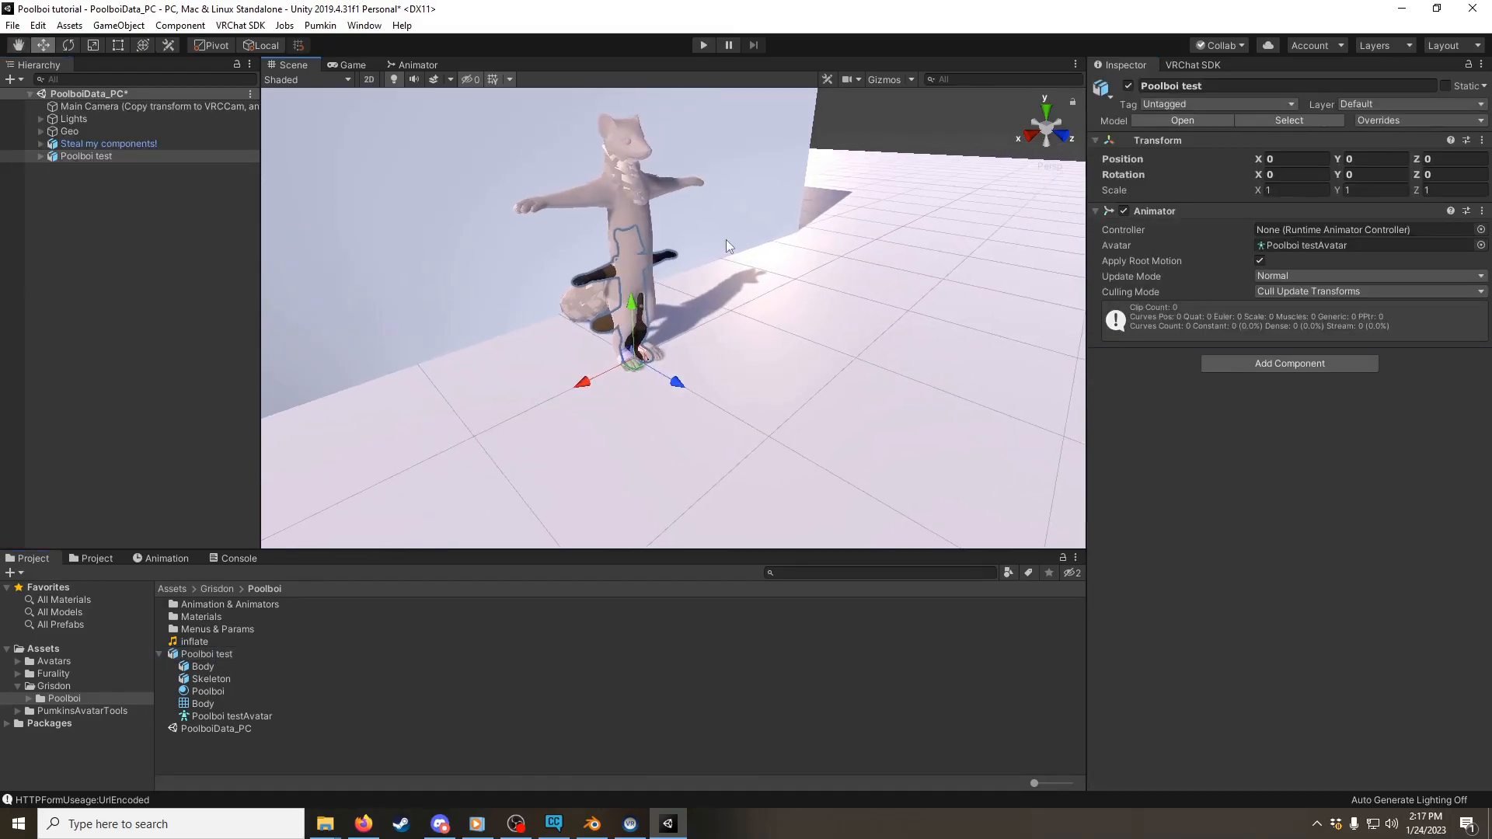
scroll(726, 247, "up", 5)
scroll(671, 264, "down", 6)
scroll(650, 250, "up", 2)
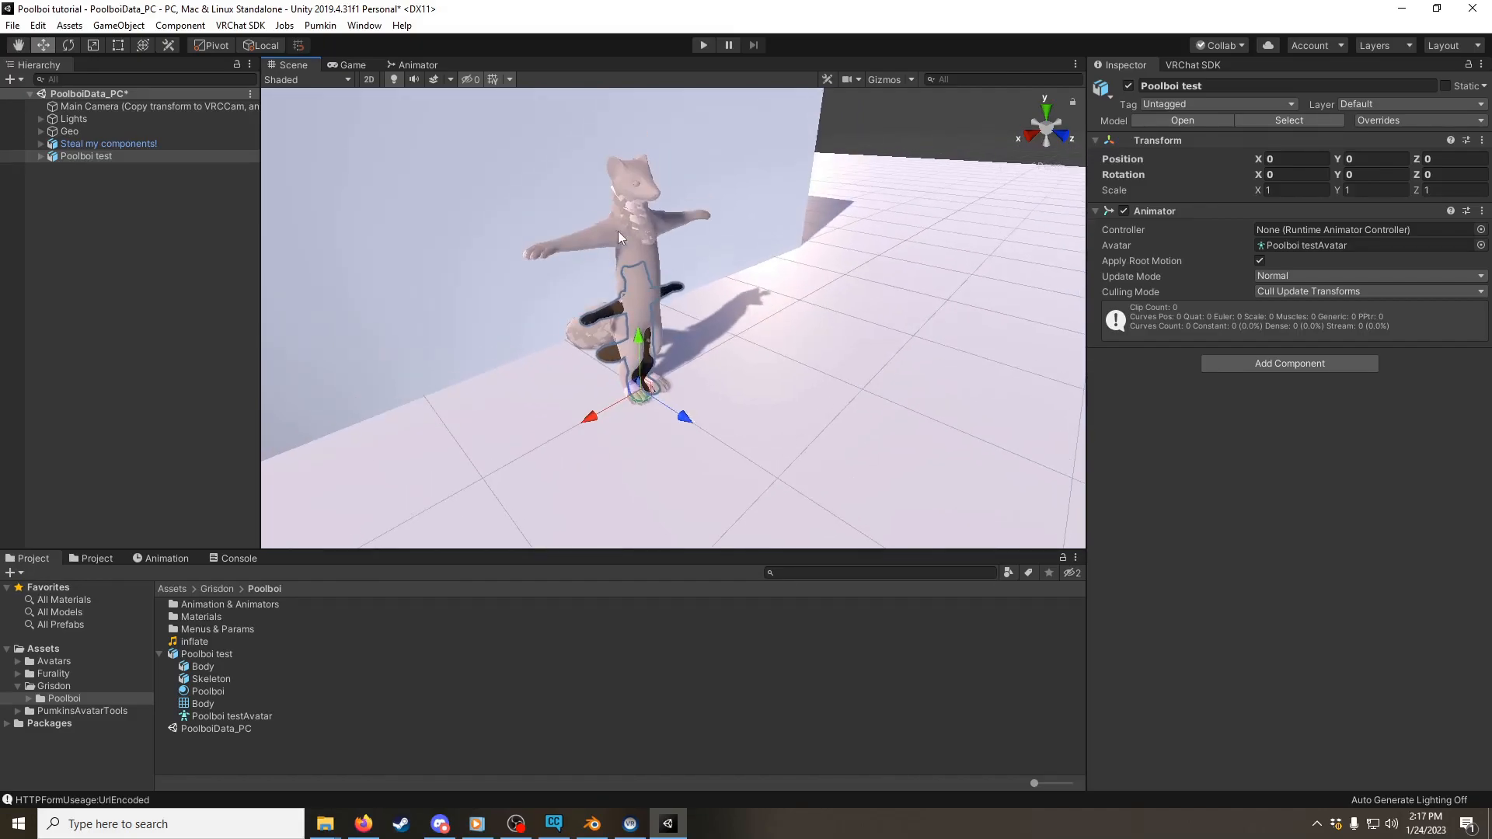
Step: Select Poolboi test in the scene, open Pumkin's Avatar Tools and dock its window beside the VRChat SDK
left_click(613, 306)
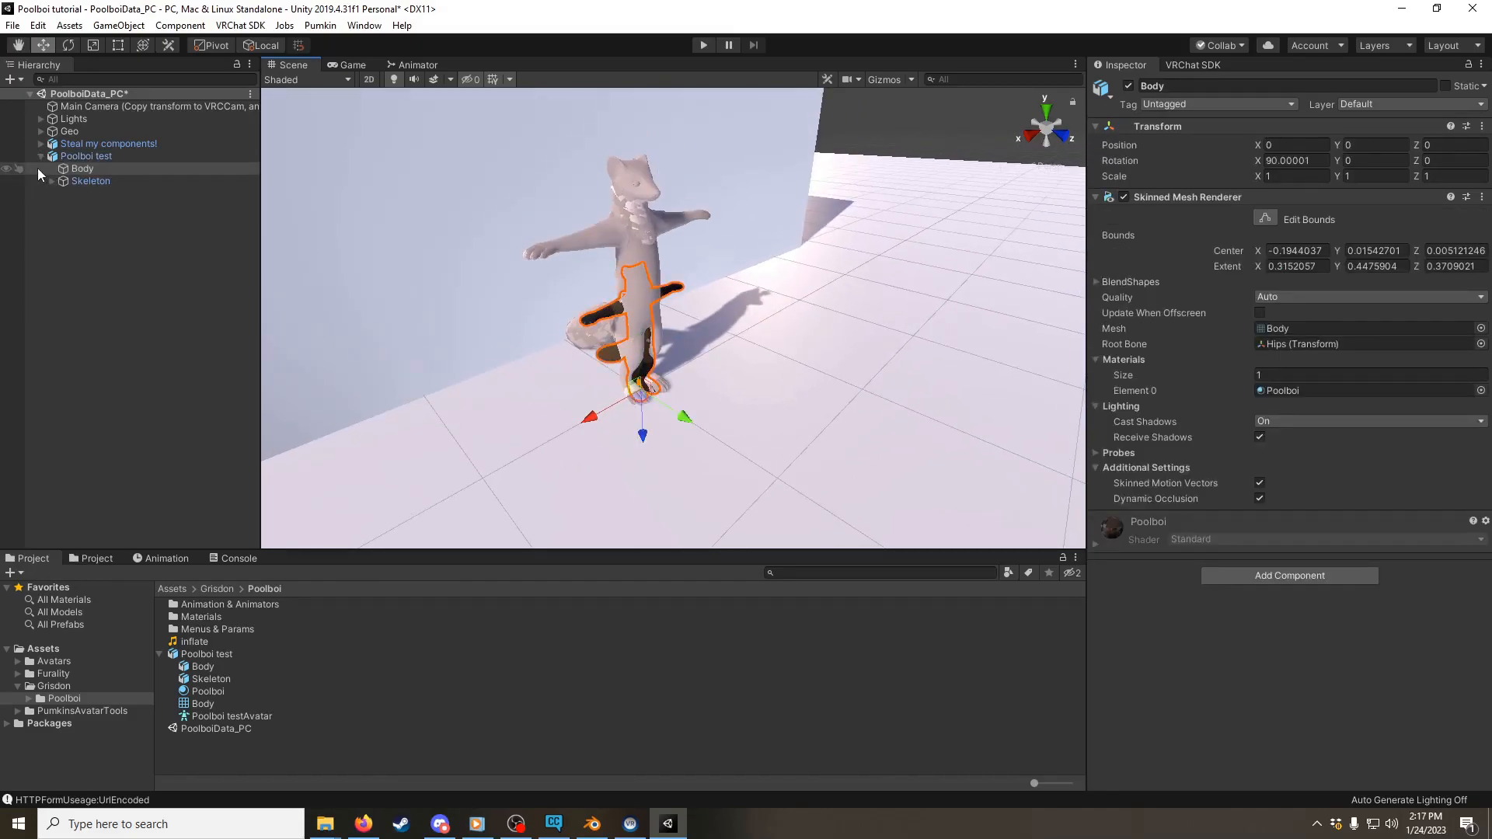
left_click(96, 161)
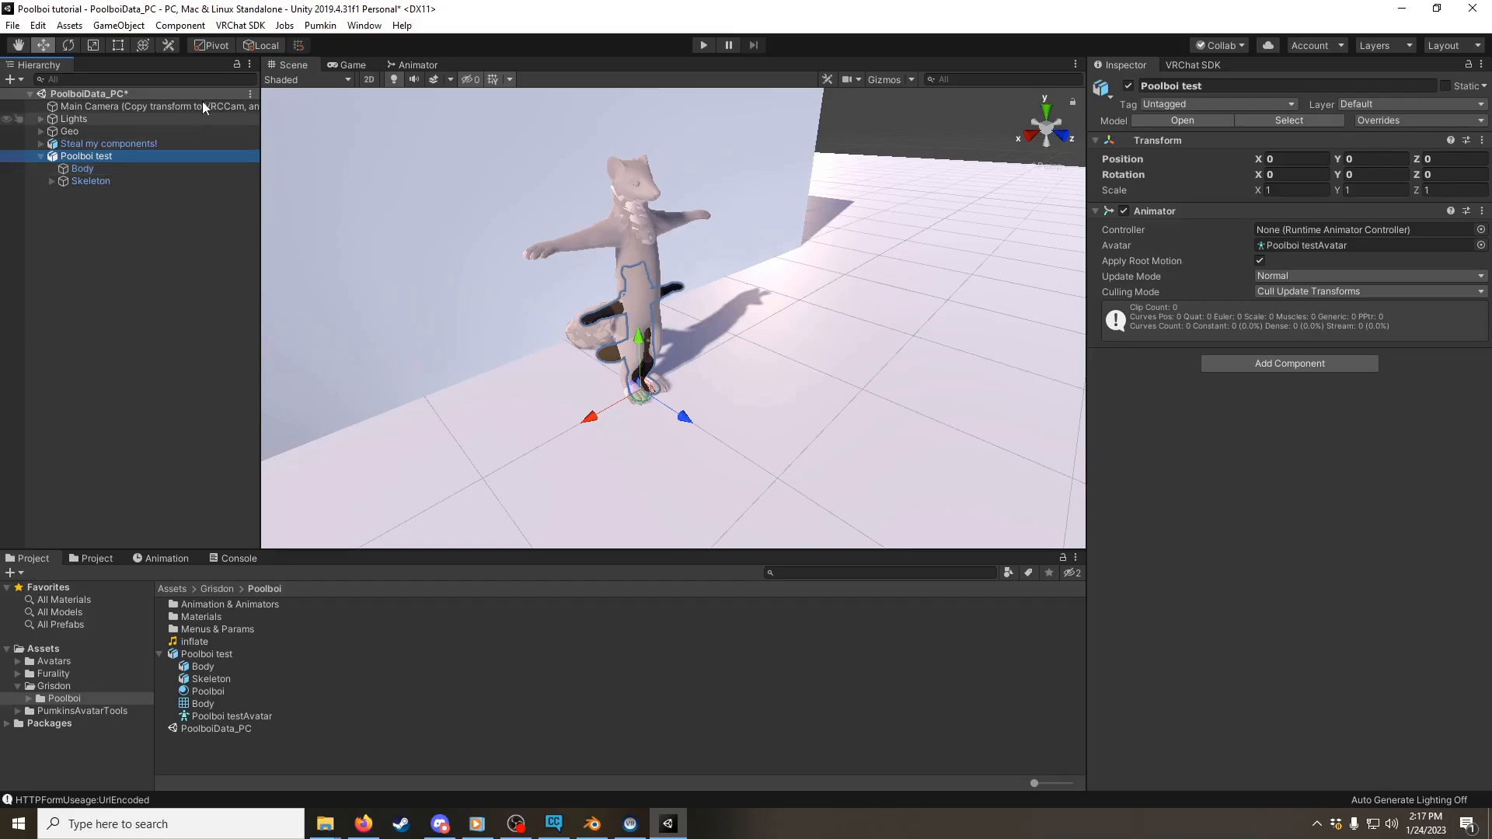
left_click(323, 31)
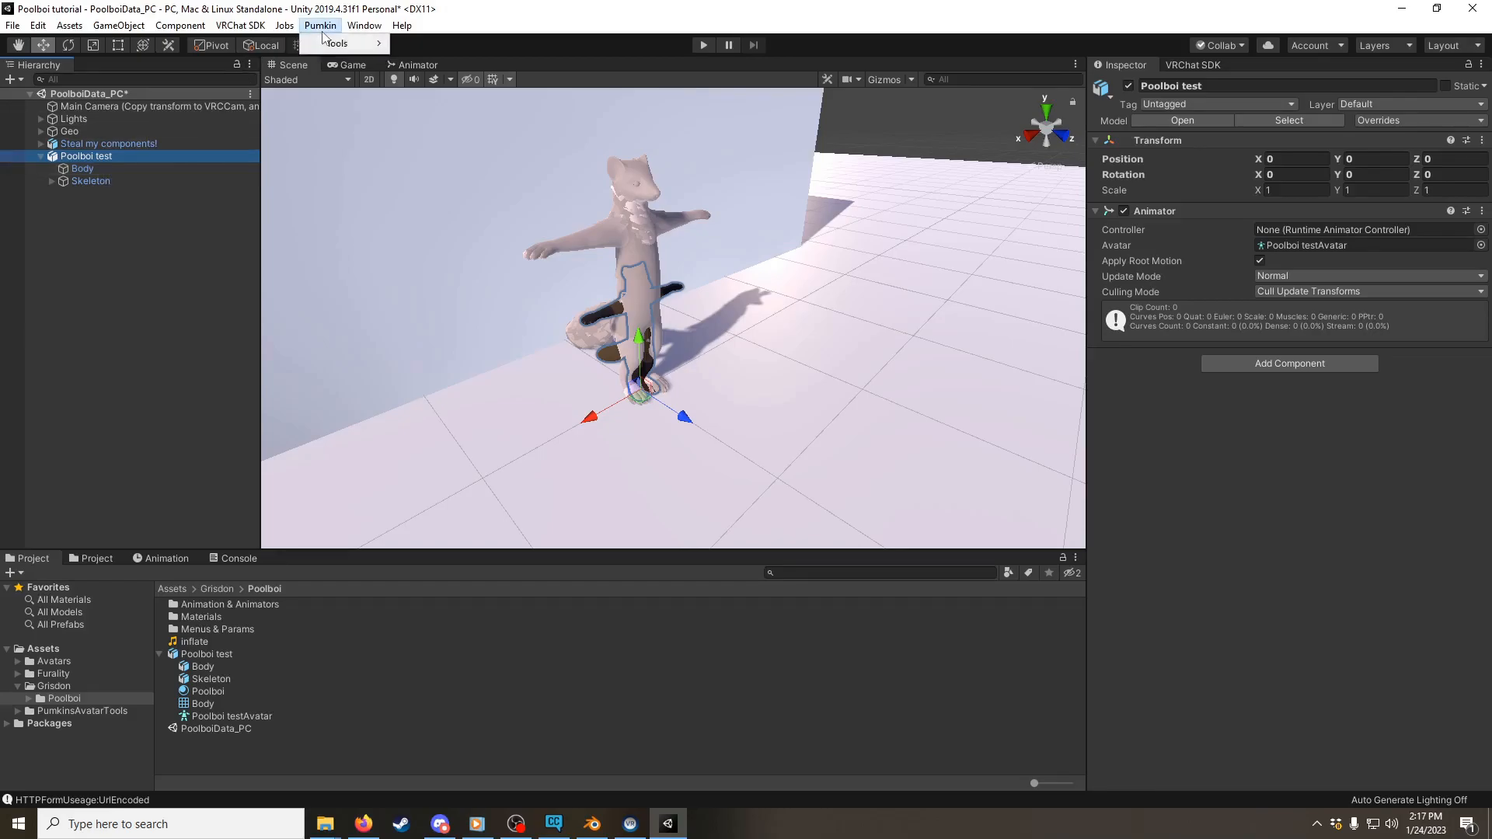
mouse_move(342, 44)
left_click(448, 44)
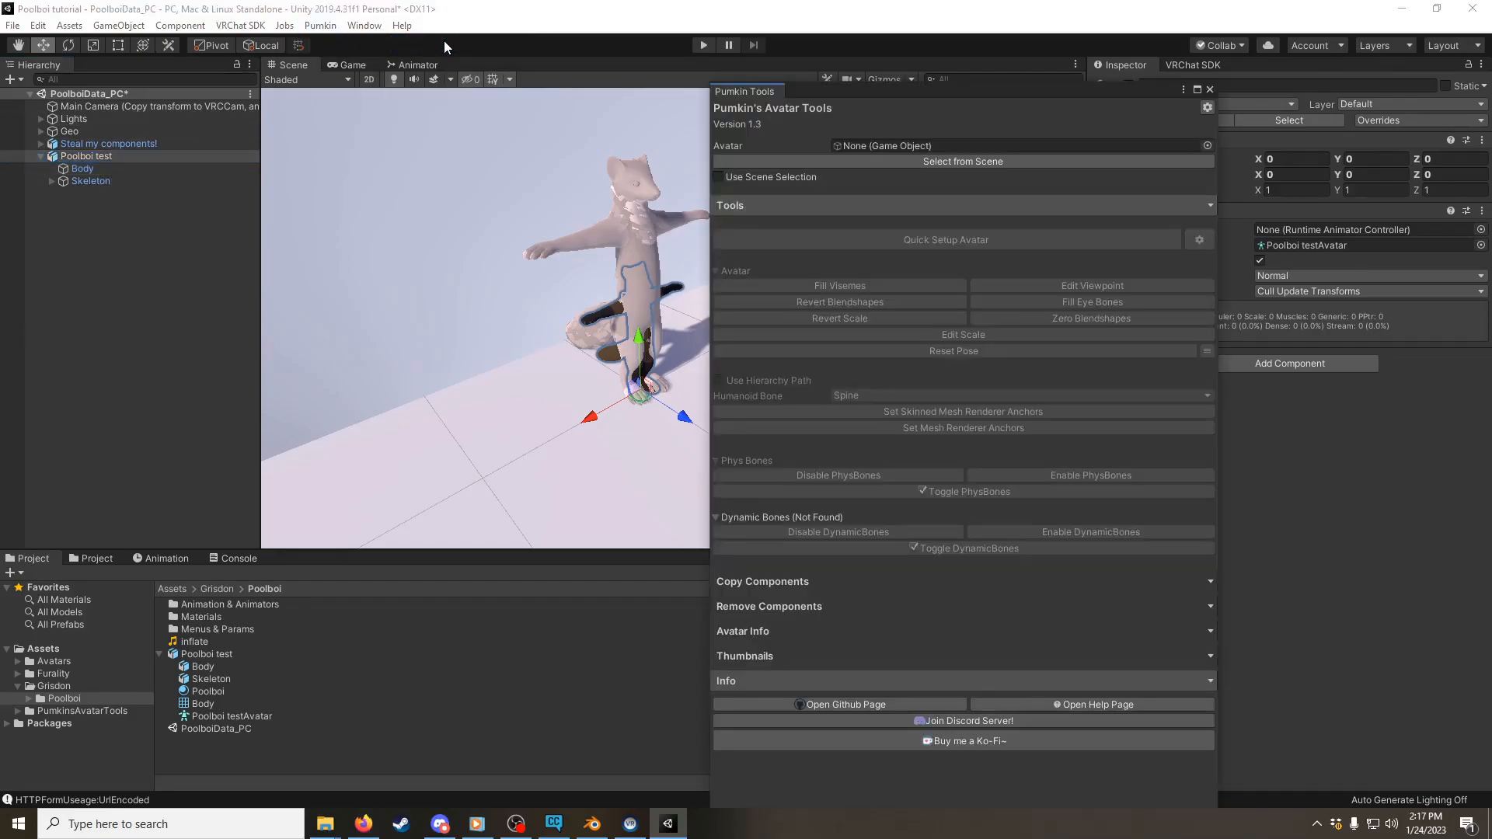
left_click_drag(769, 91, 1251, 69)
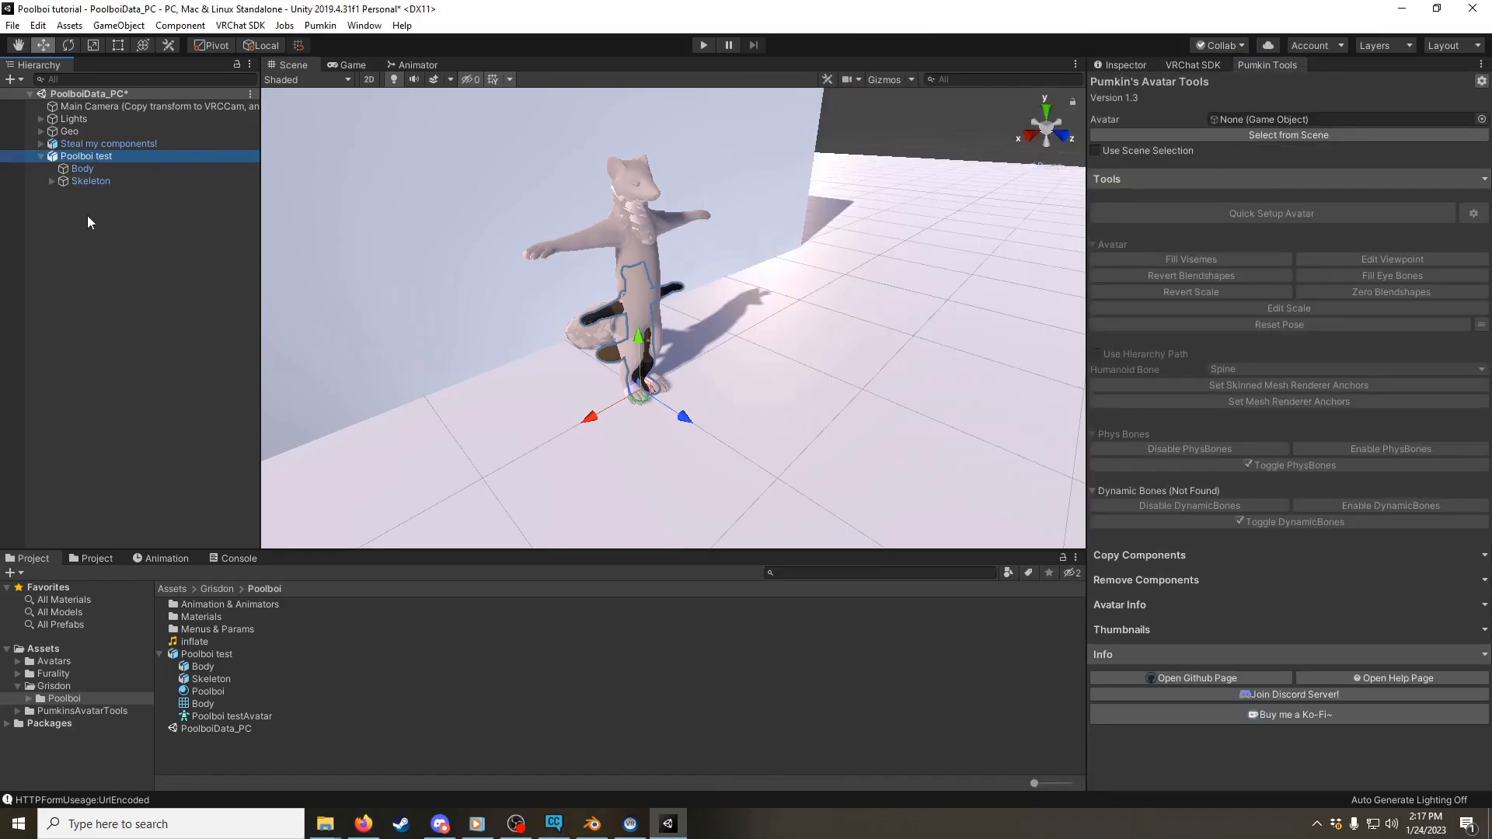
Step: Assign Poolboi test as the avatar in Pumkin's Avatar Tools and copy all selected component types from "Steal my components!" onto it
left_click_drag(89, 158, 1237, 123)
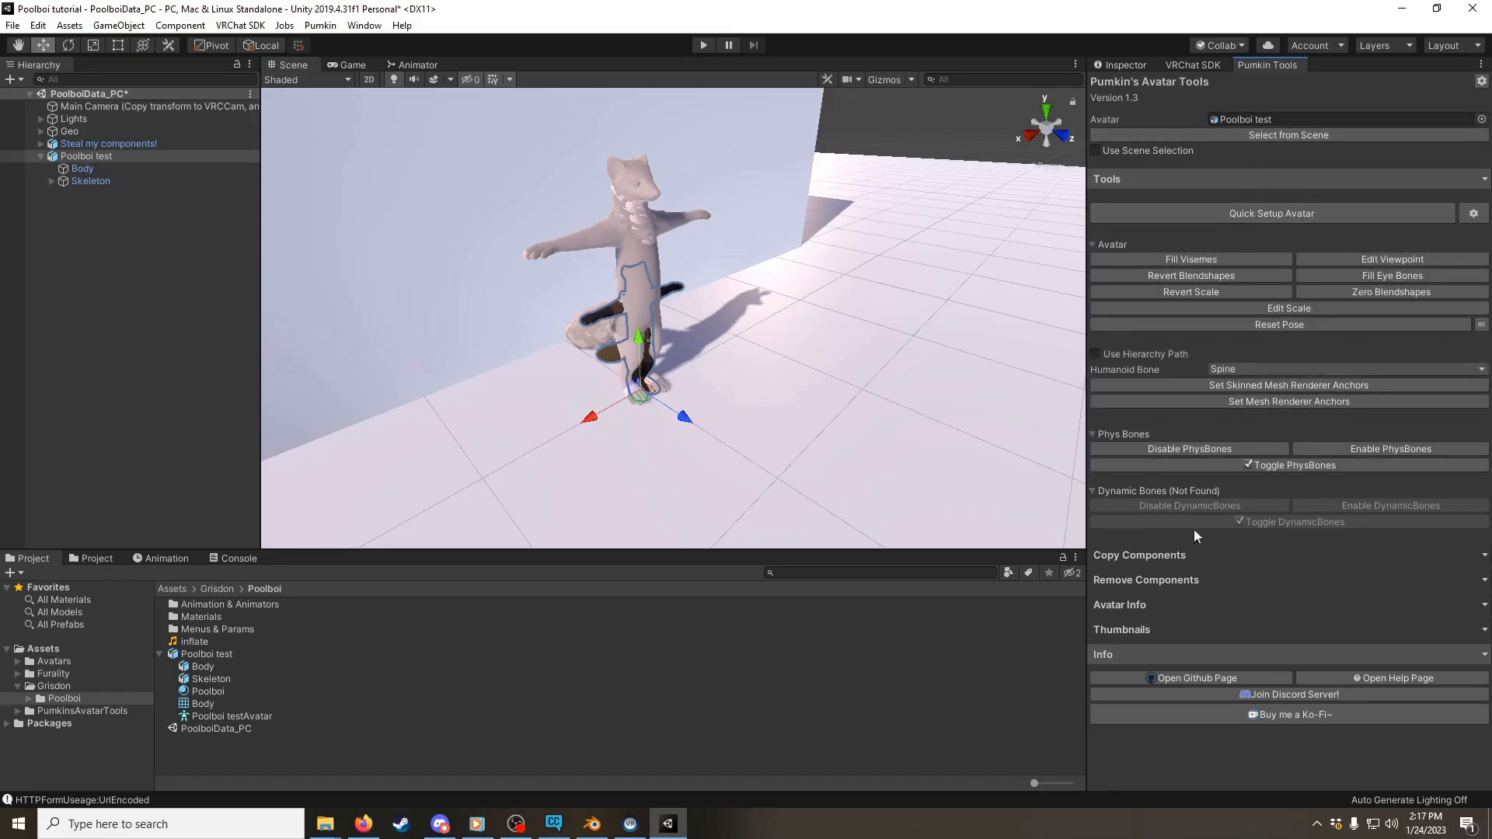
left_click(1167, 556)
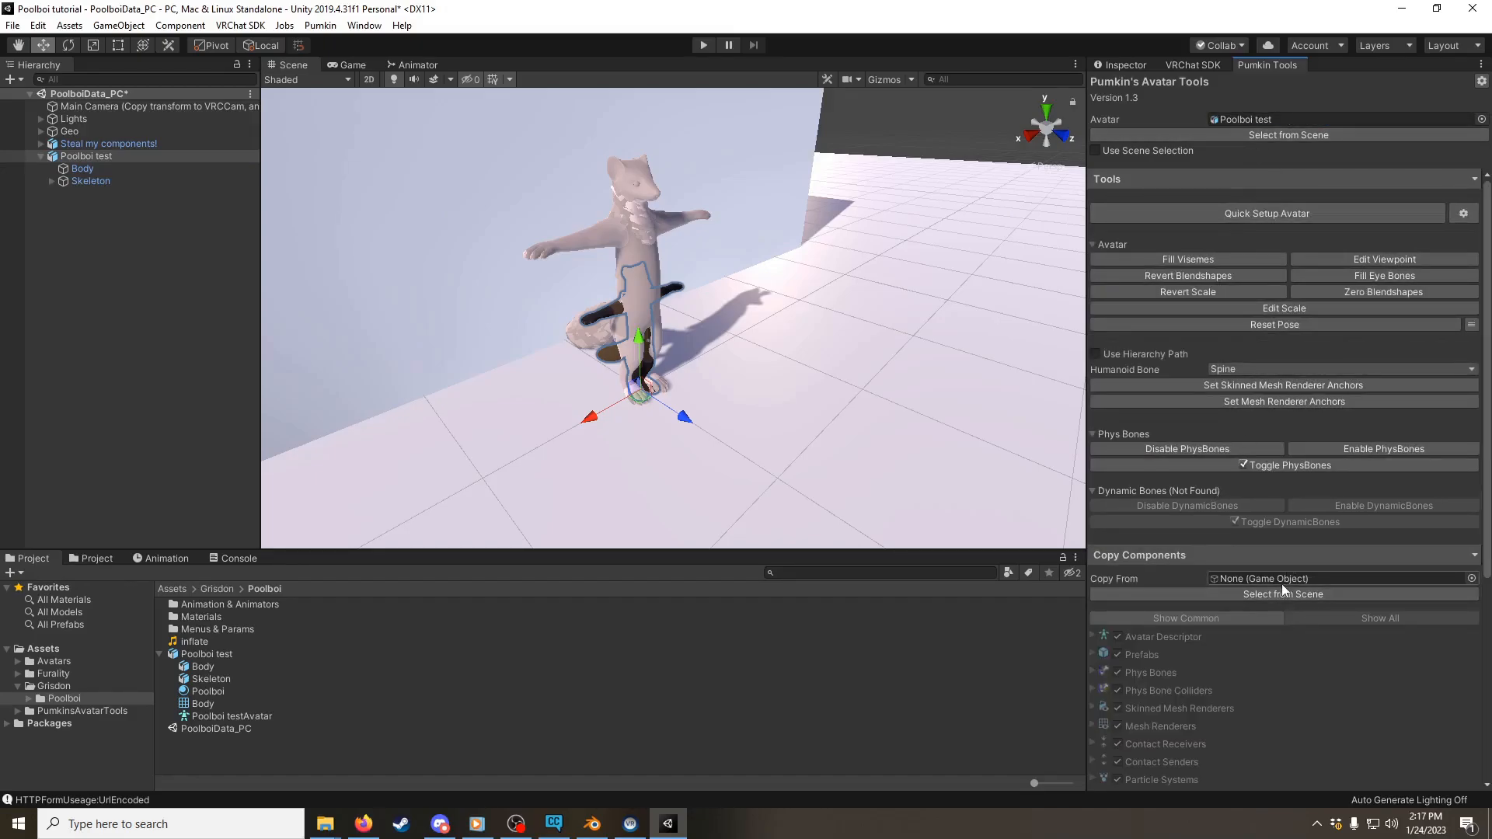
left_click_drag(129, 143, 1299, 578)
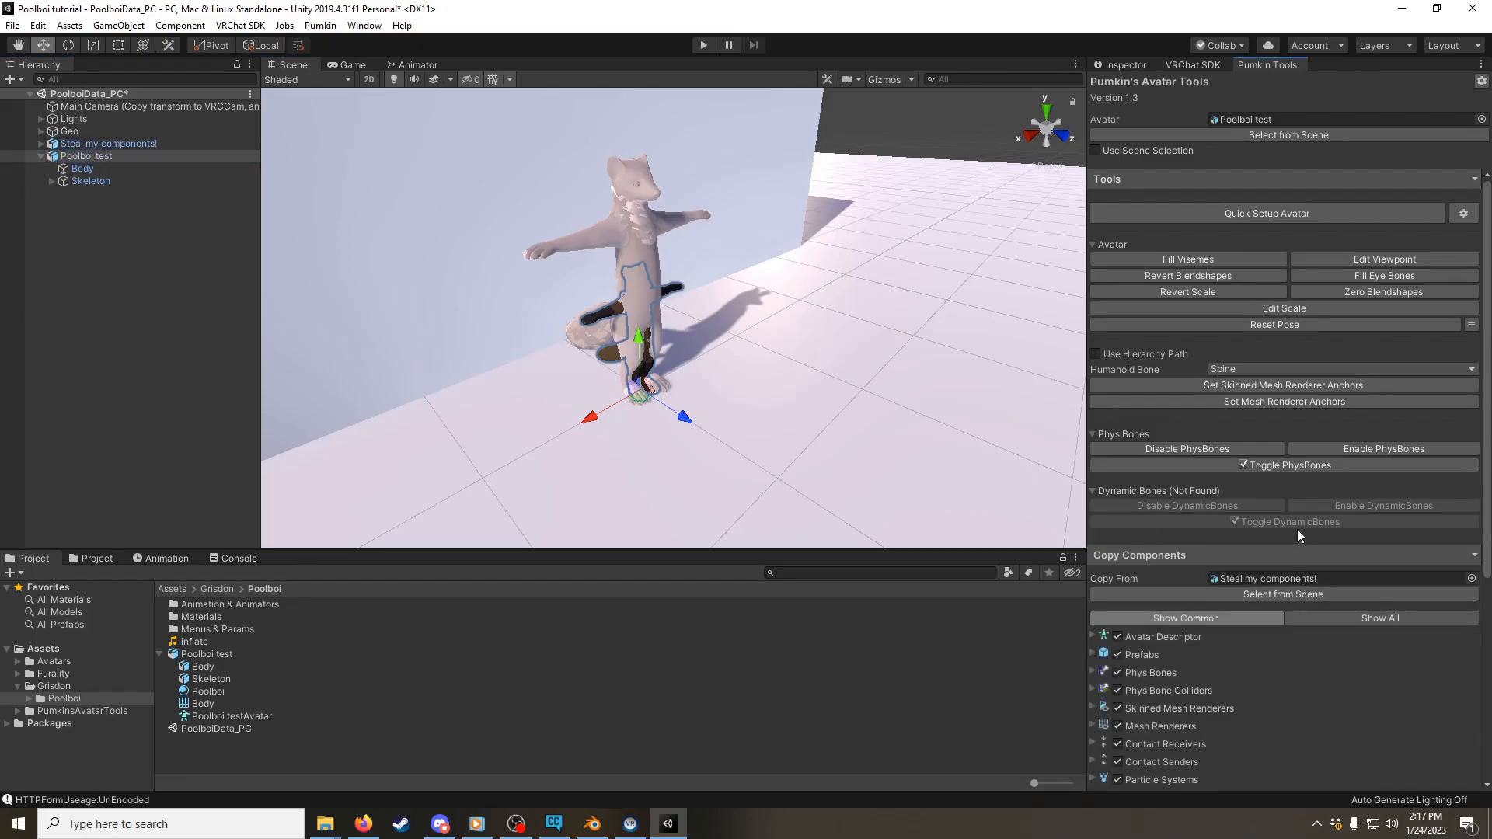
scroll(1297, 536, "down", 5)
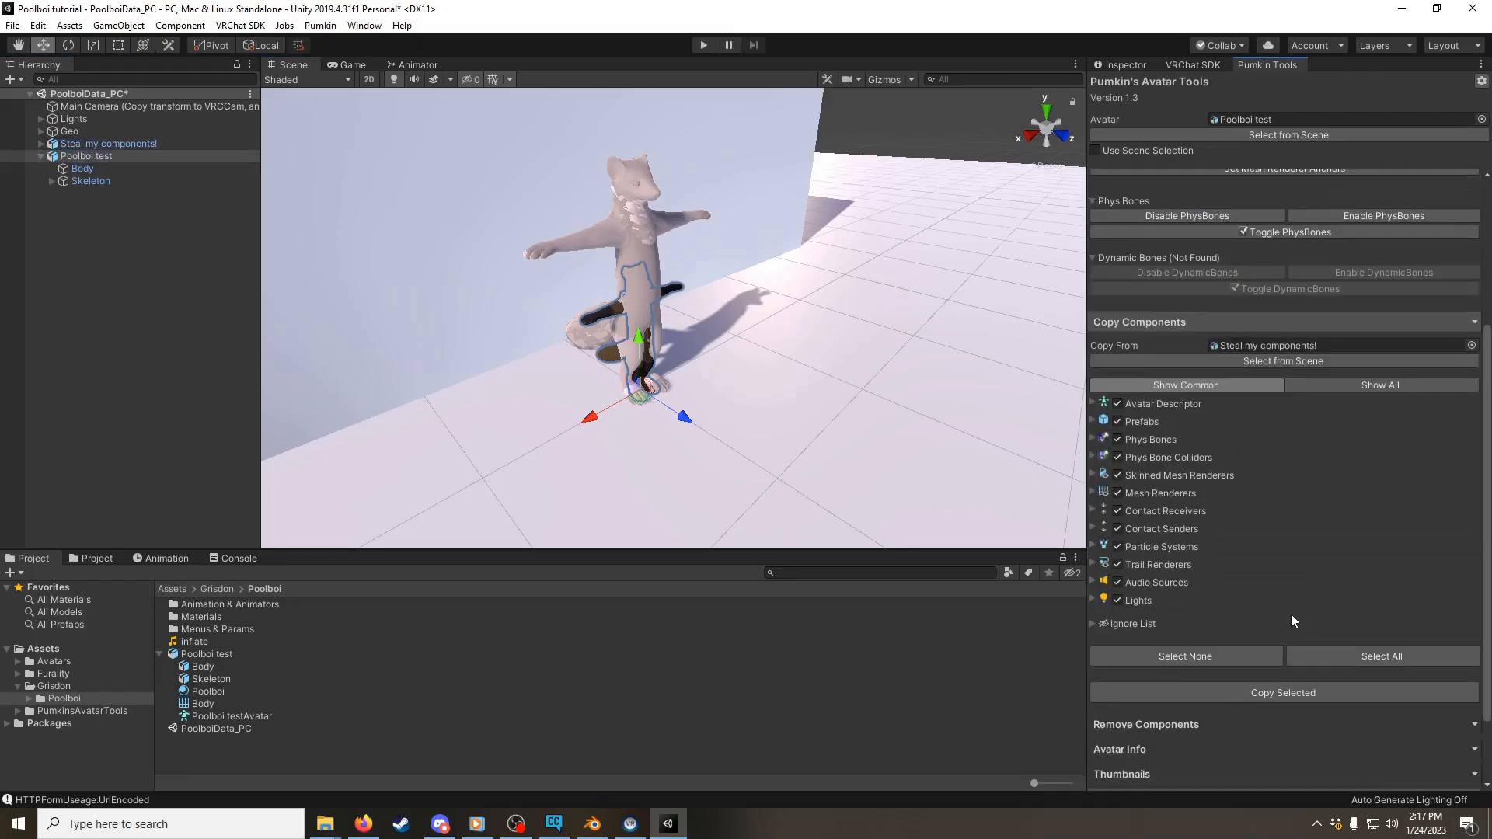
left_click(1293, 692)
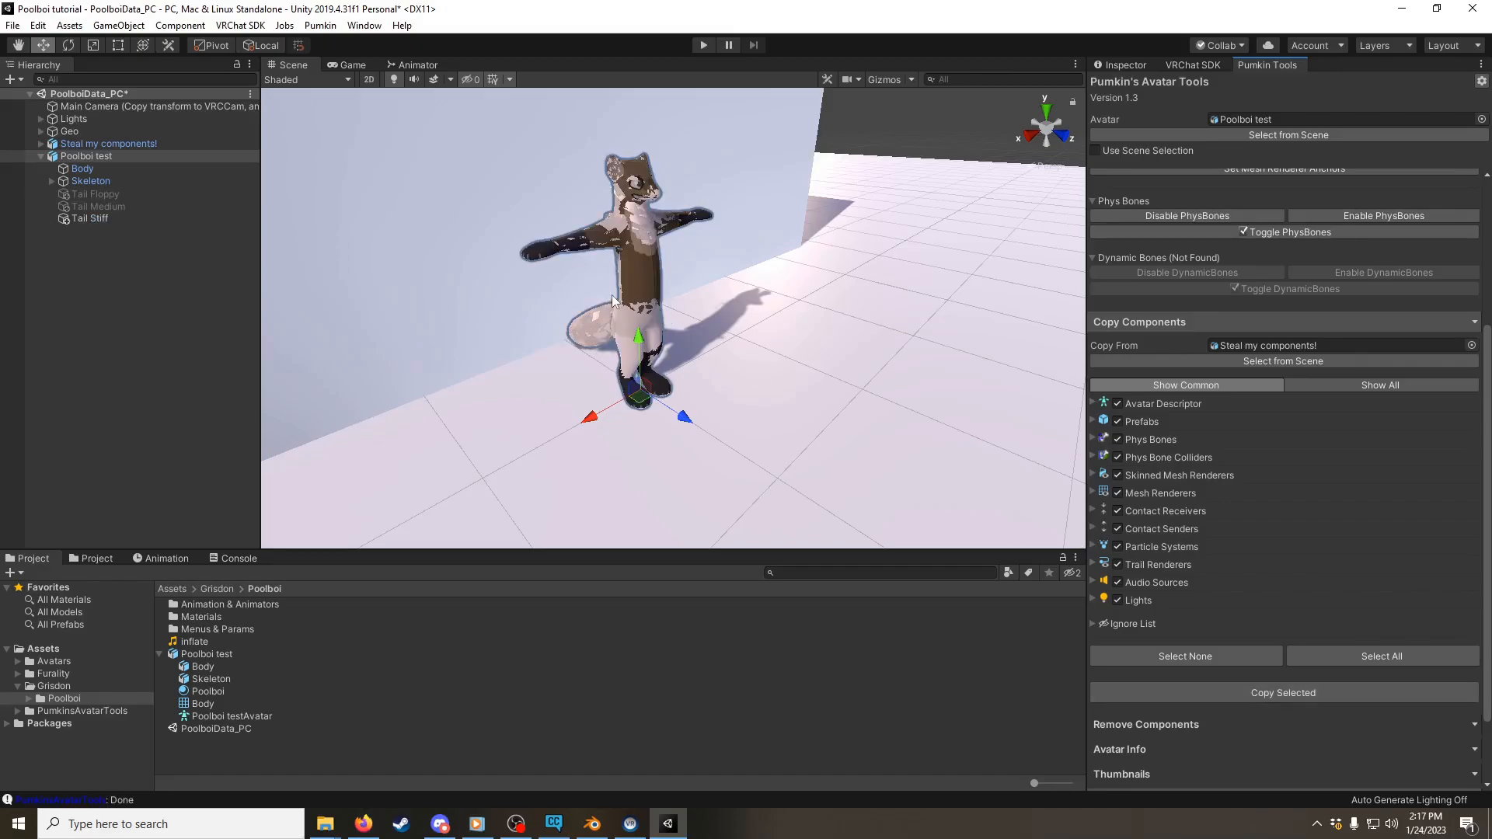
Step: Select Poolboi test in the scene and show its copied components in the Inspector
left_click(96, 157)
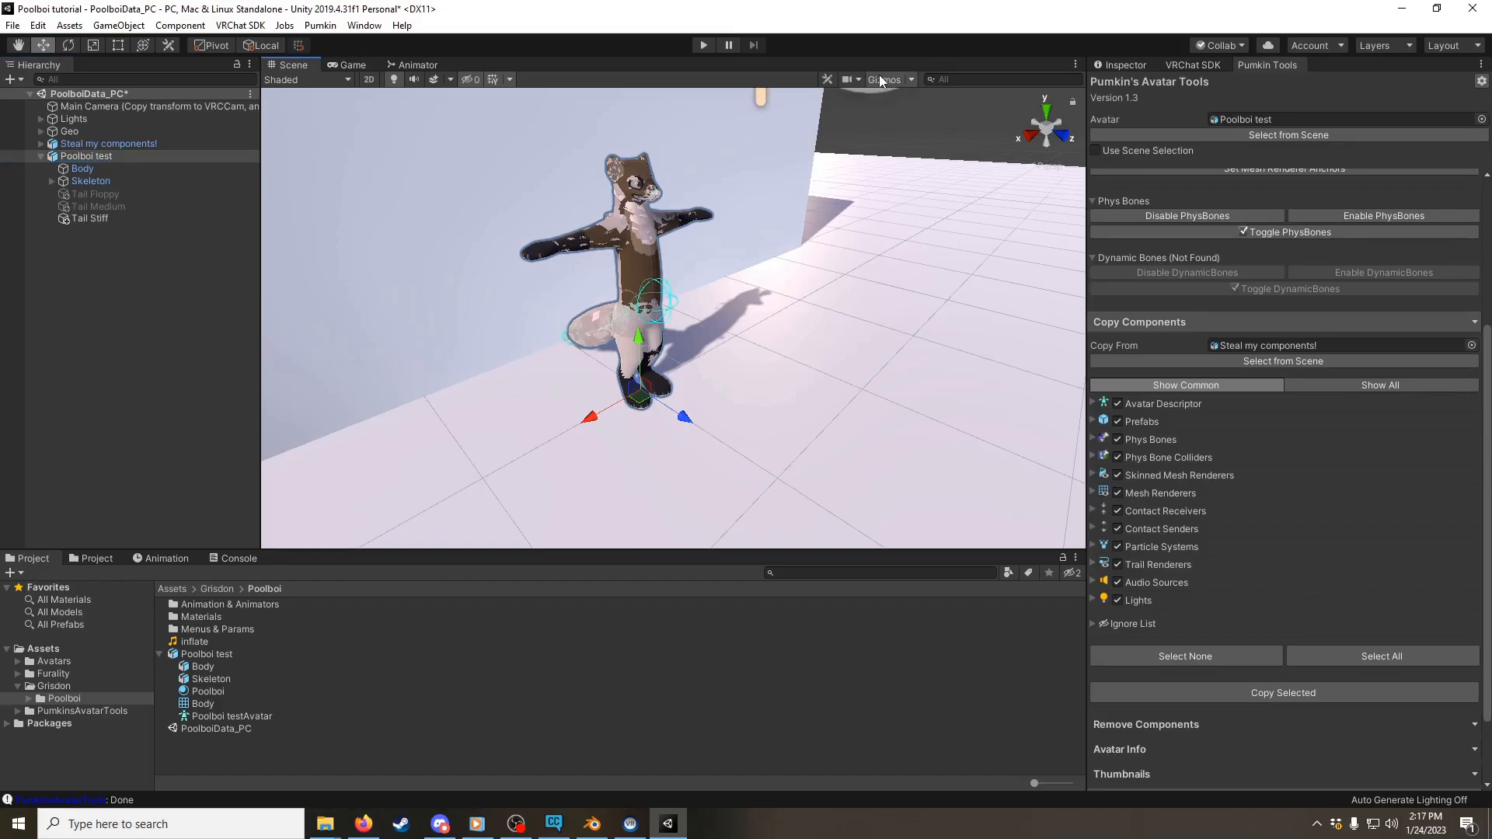
left_click_drag(711, 190, 389, 393, "alt")
scroll(598, 199, "up", 3, "alt")
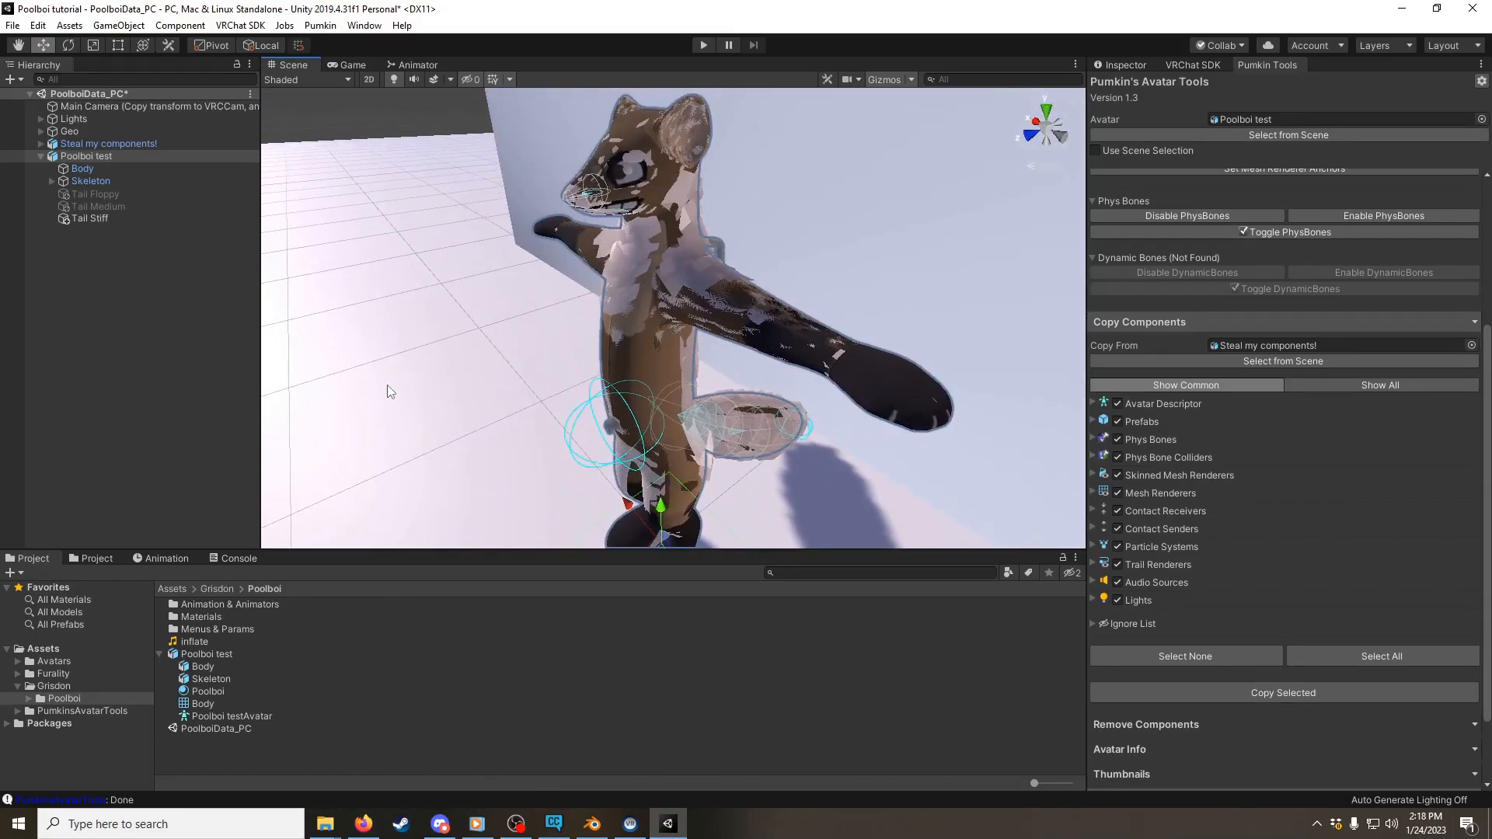
left_click(91, 179)
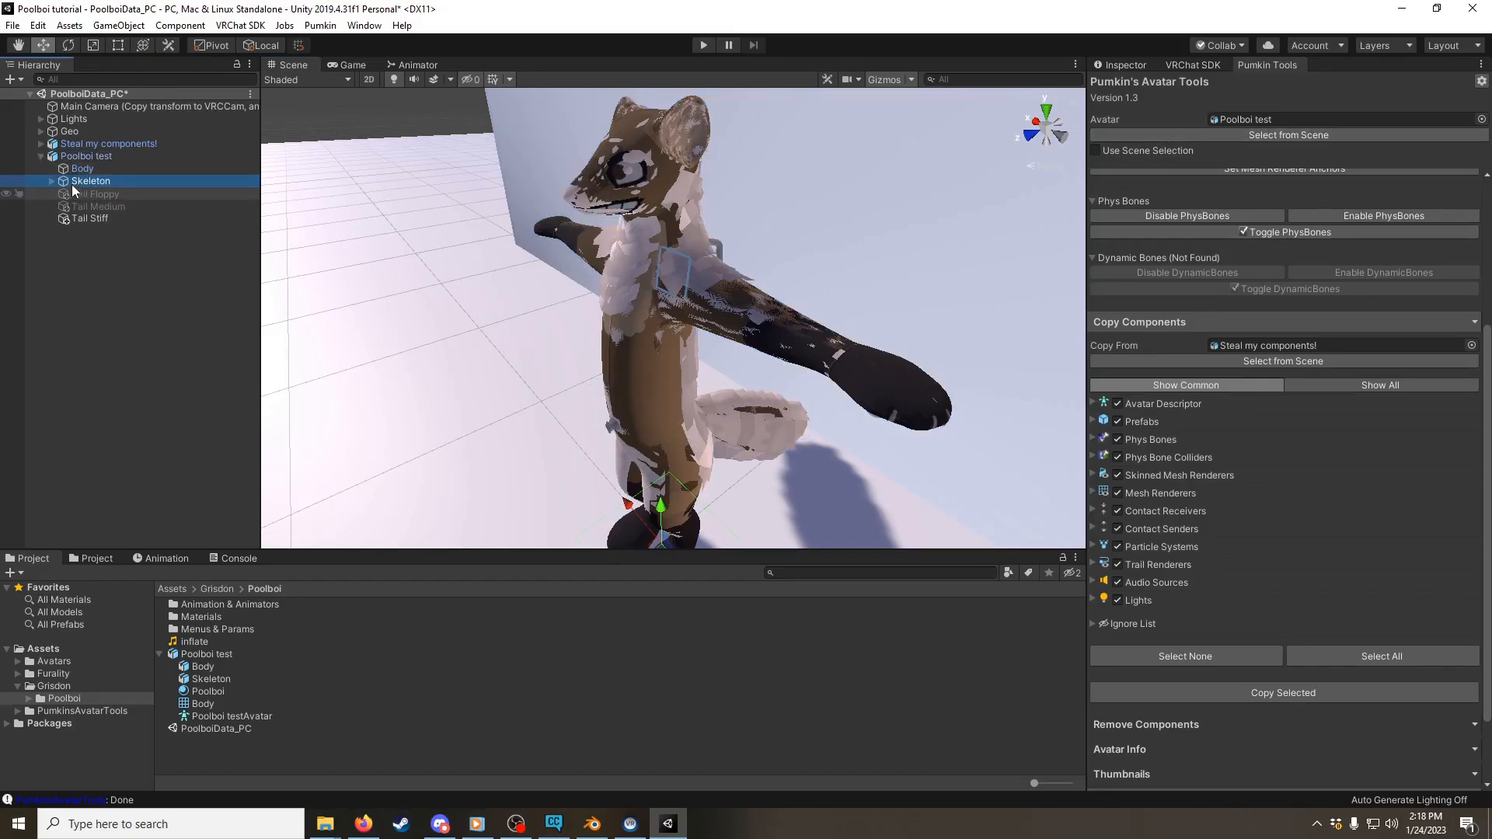
left_click(74, 157)
left_click(1118, 66)
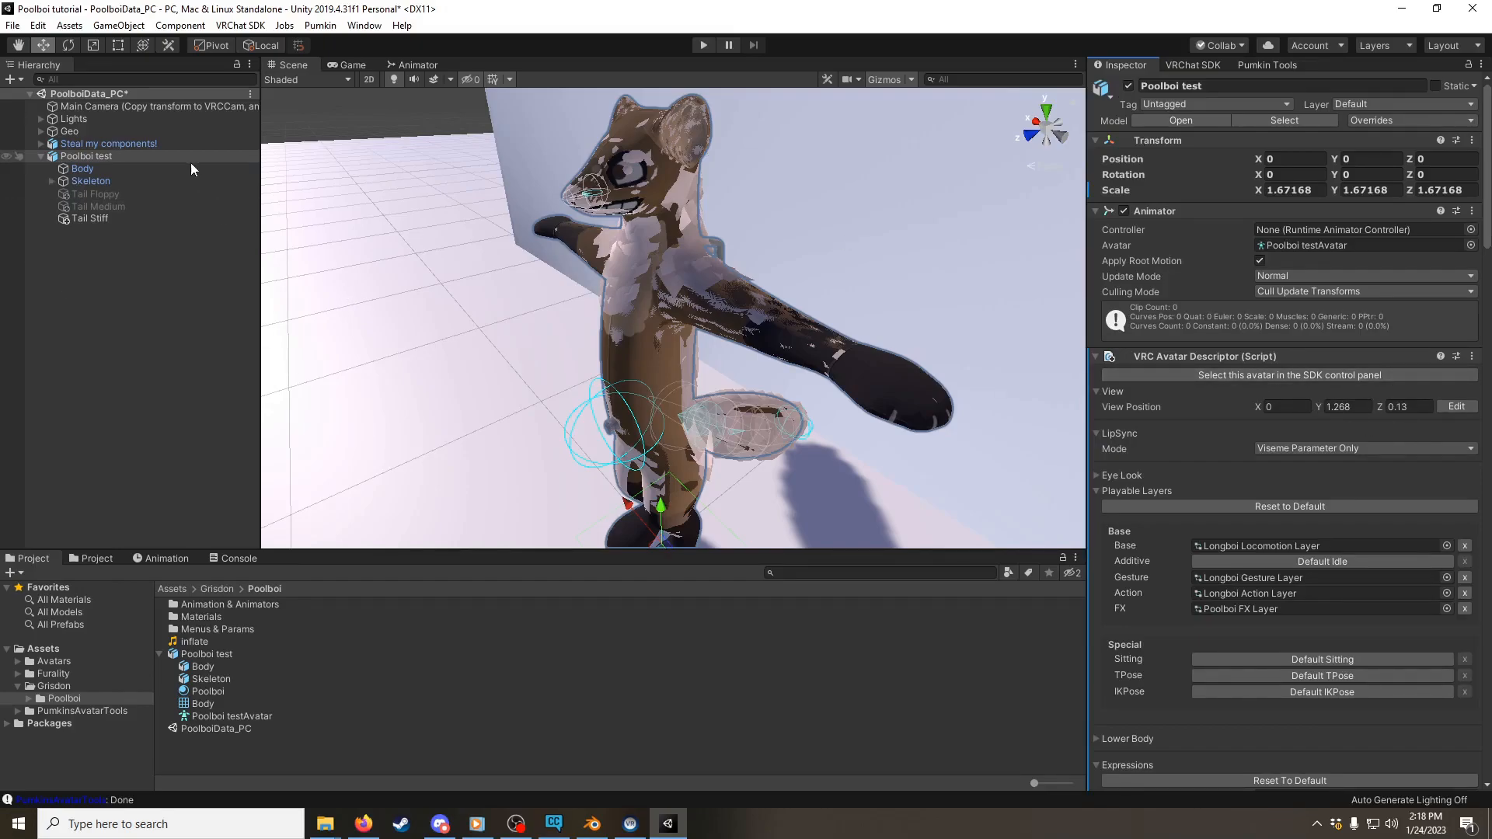
Step: Deactivate the "Steal my components!" object in the scene and reselect Poolboi test
left_click(92, 146)
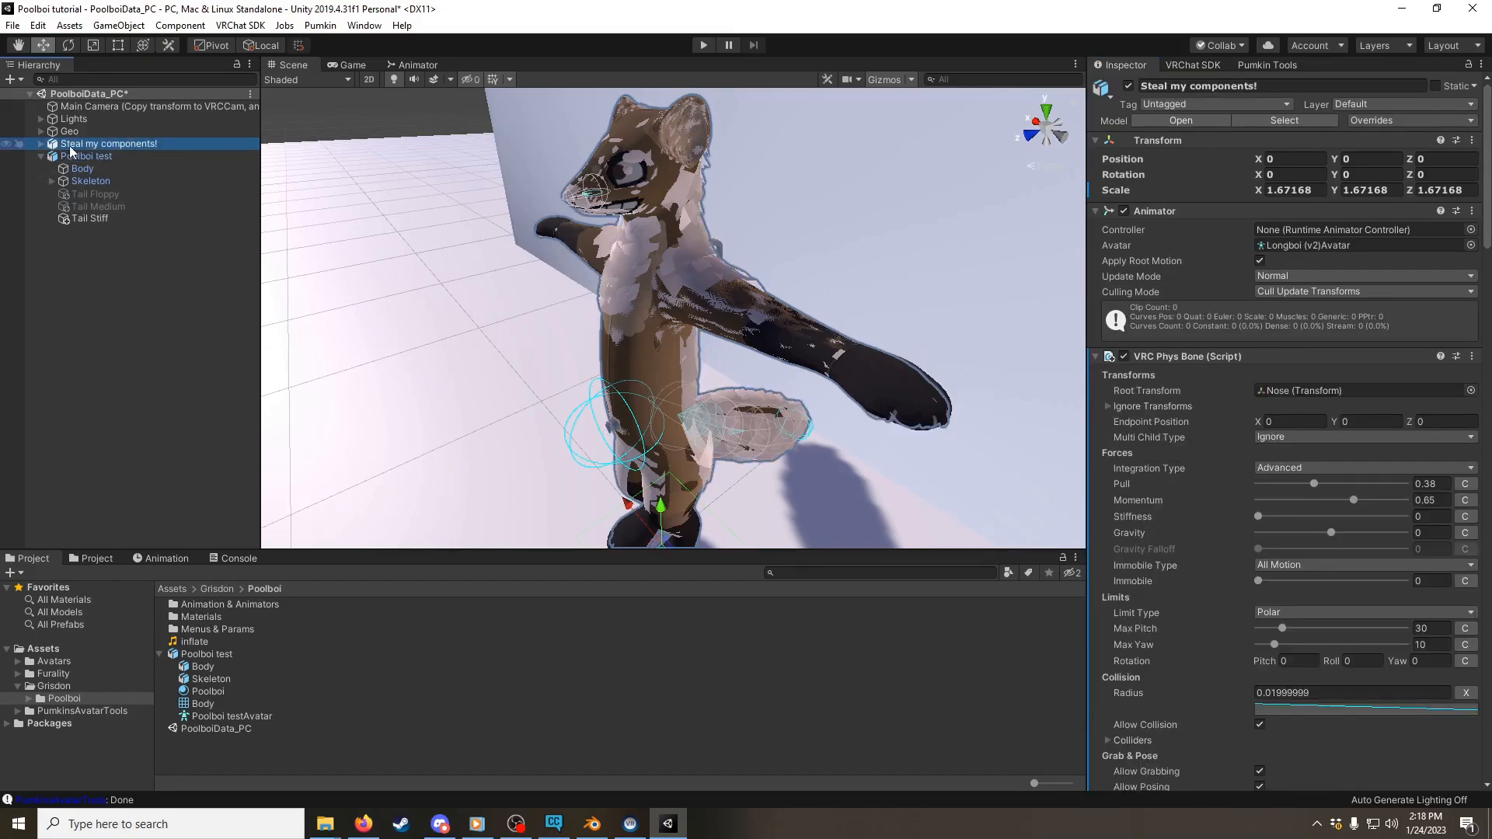
left_click(1128, 86)
left_click(141, 157)
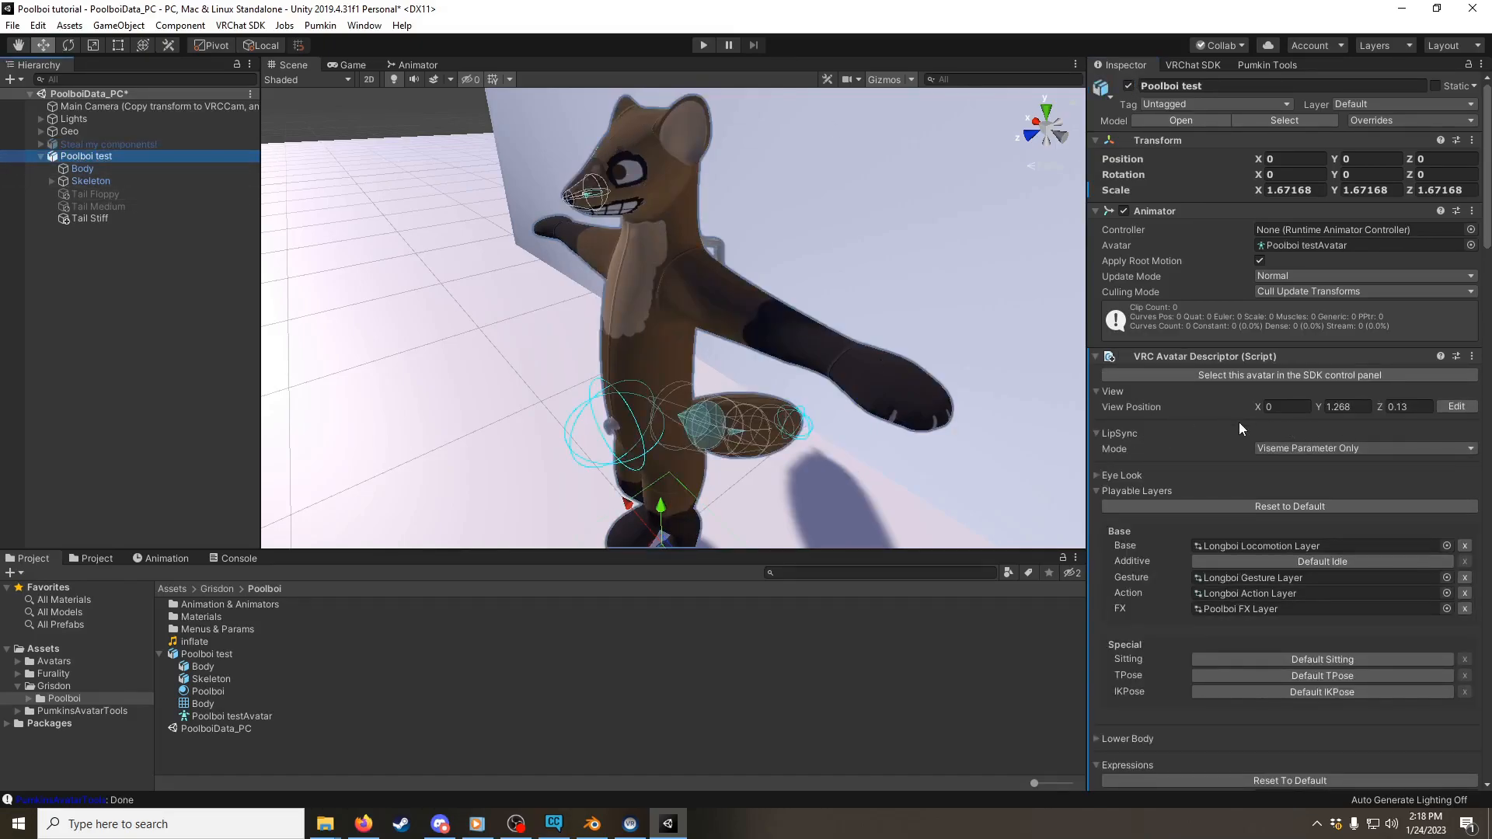
Step: Set the root transform of the FaceToBelly contact receiver to Poolboi test's own Hips bone
scroll(1239, 431, "down", 10)
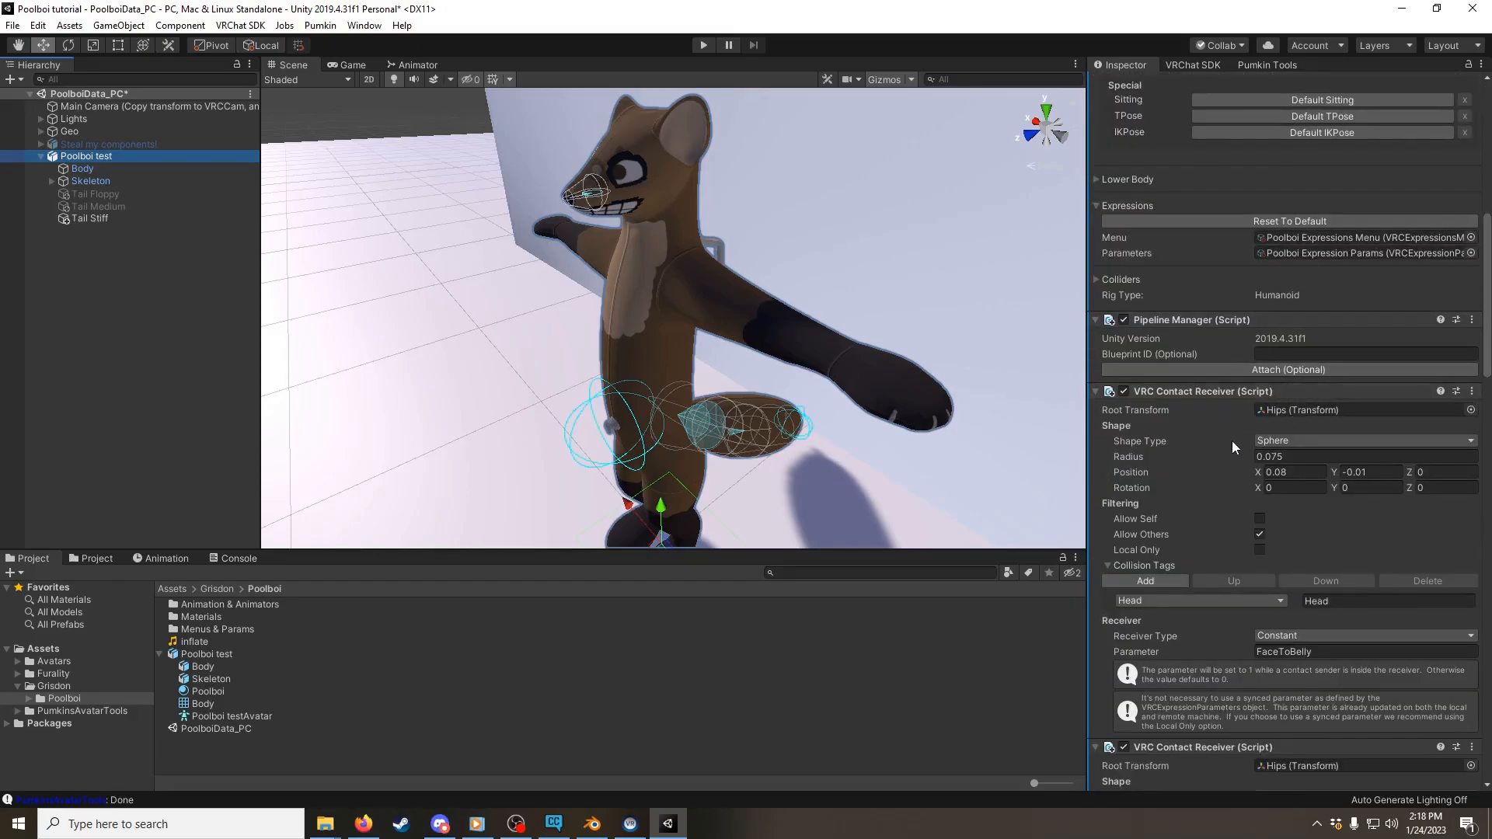
left_click(1308, 410)
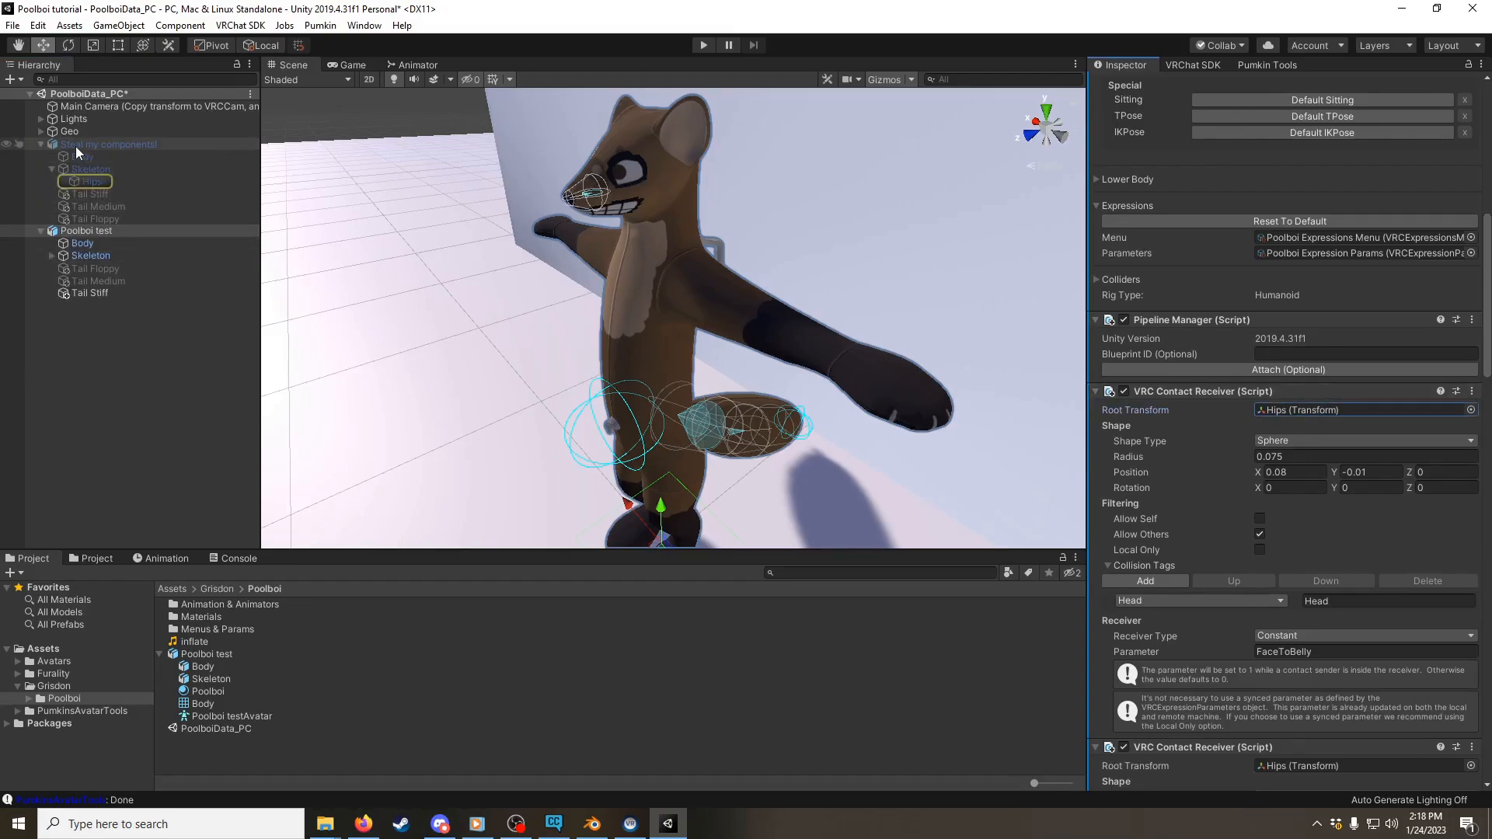
left_click(52, 254)
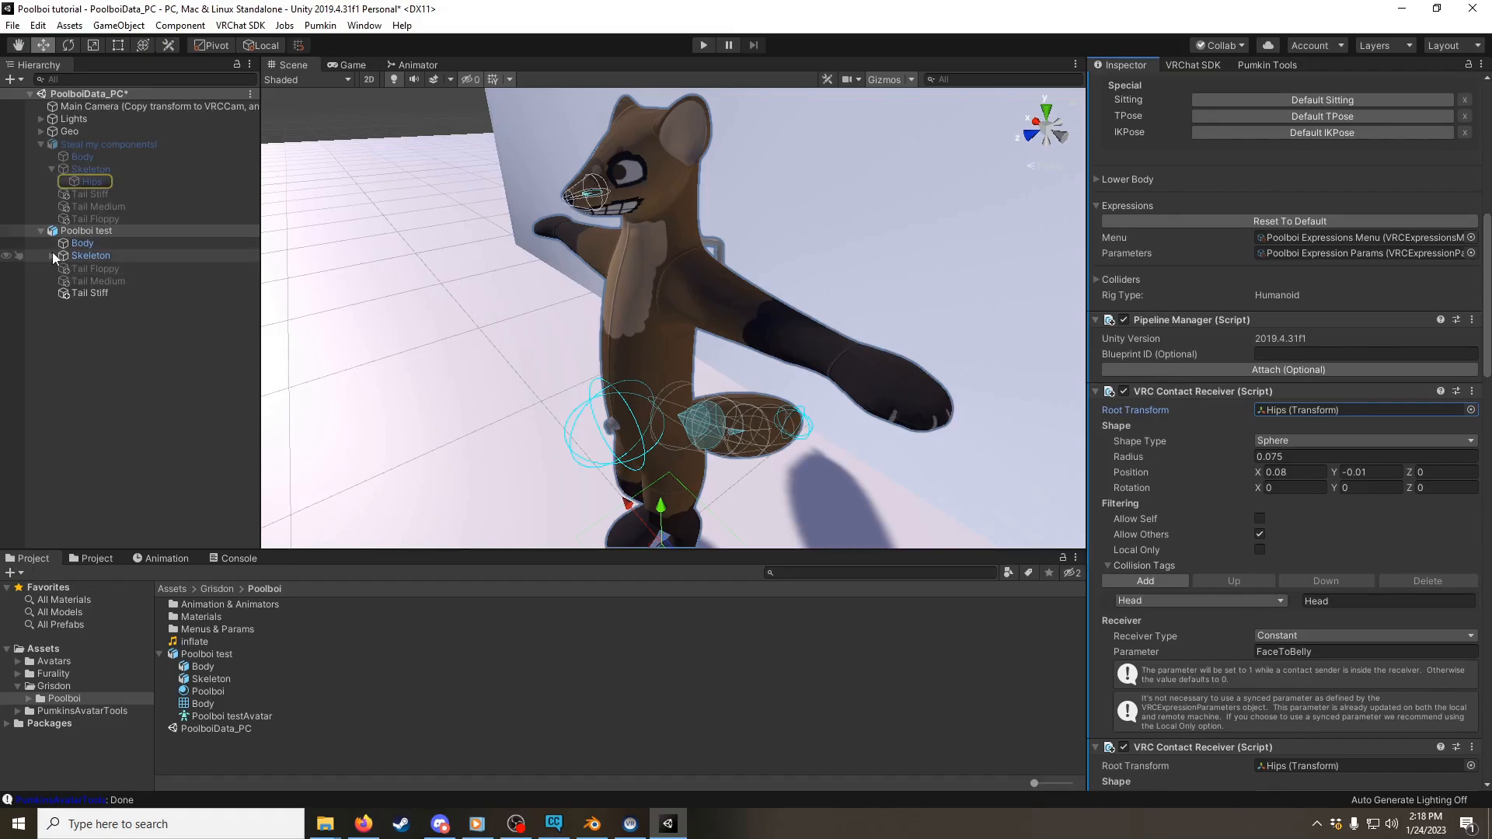
left_click(82, 269)
left_click_drag(81, 266, 1275, 413)
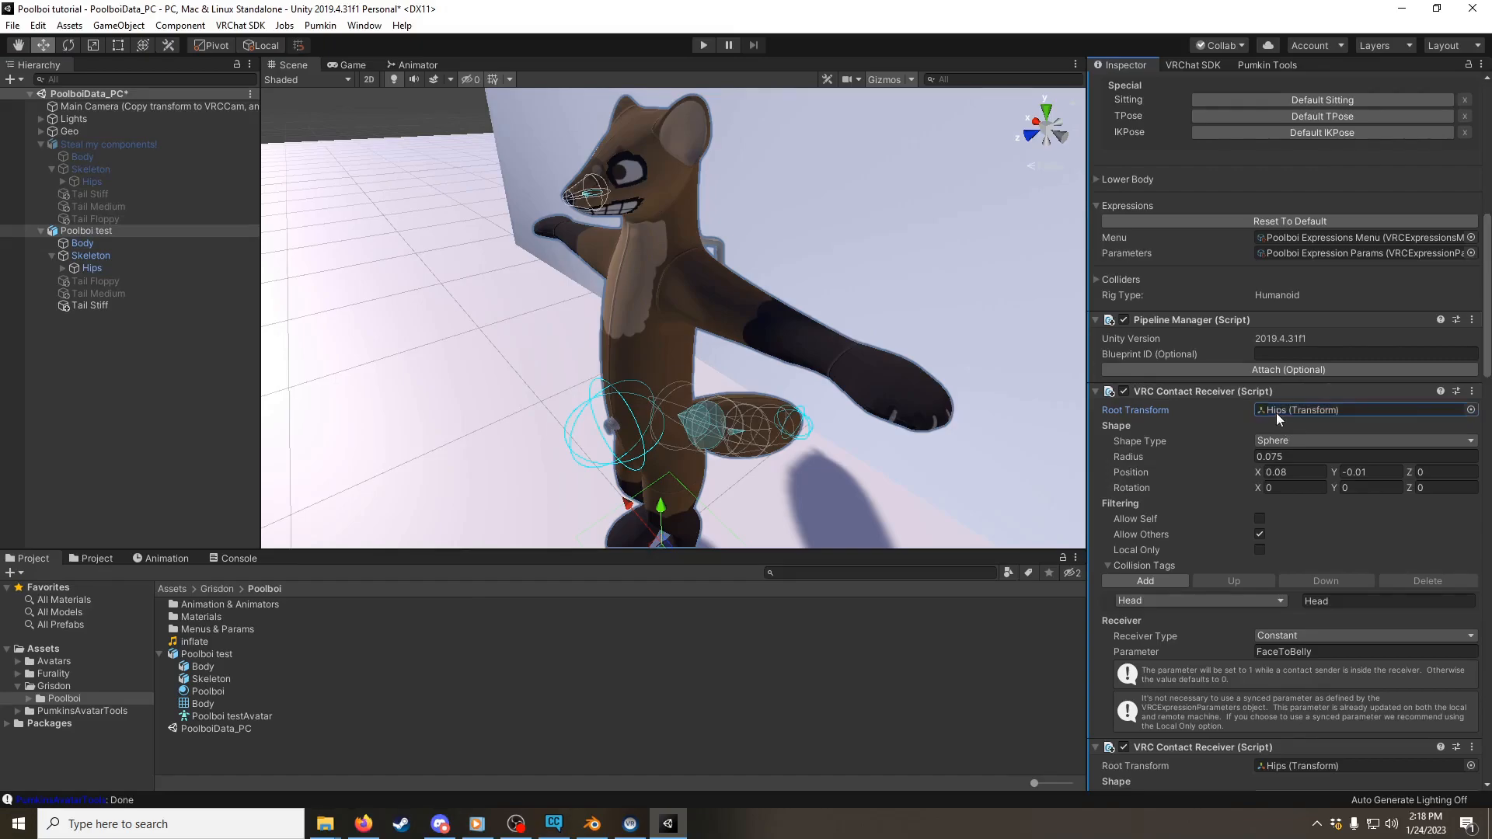
left_click(1280, 410)
Step: Set the HandToBelly contact receiver's root transform to the Hips bone of Poolboi test
scroll(1243, 451, "down", 10)
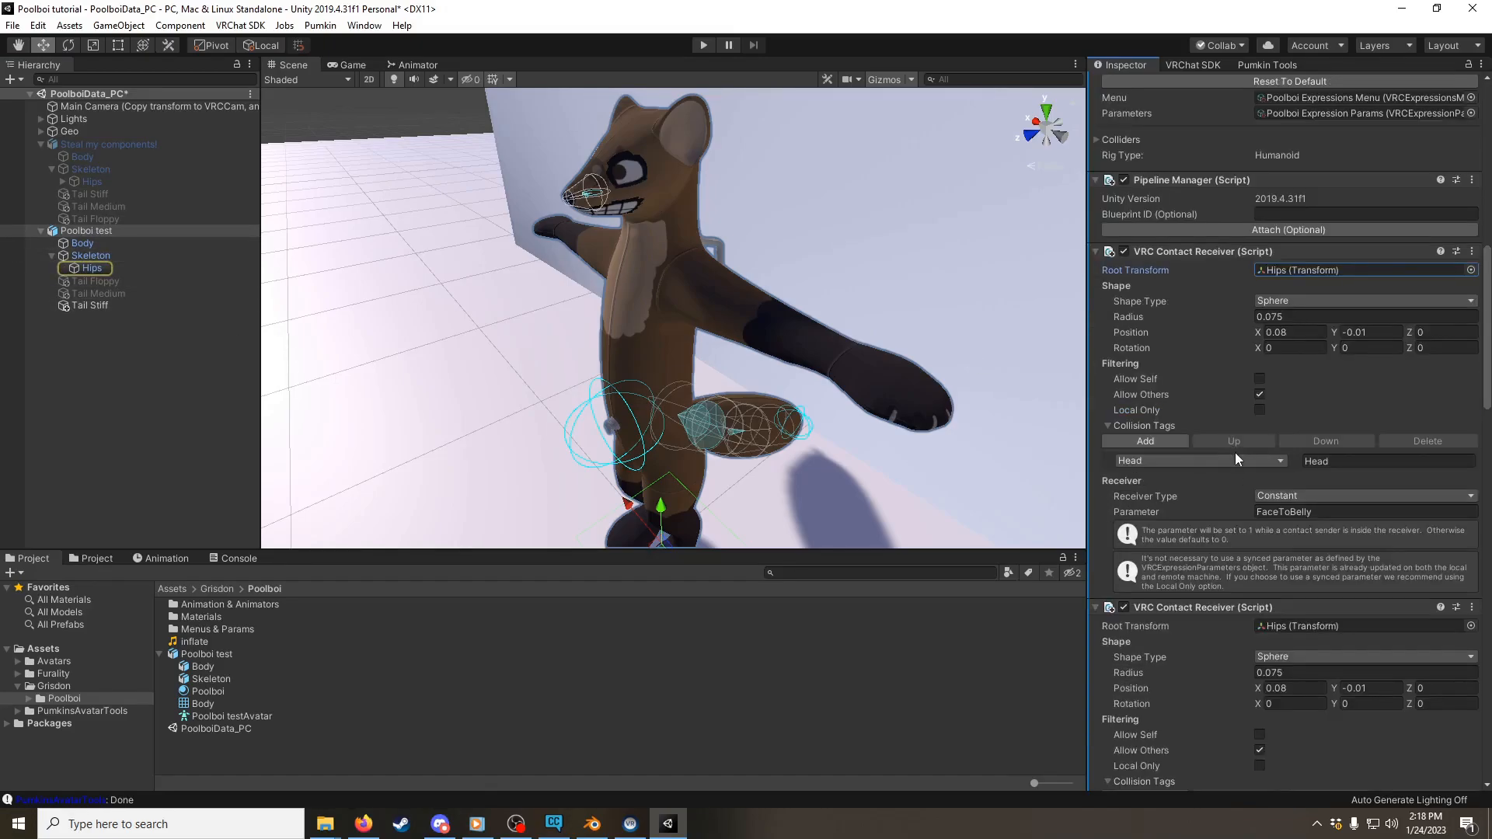
left_click(1303, 348)
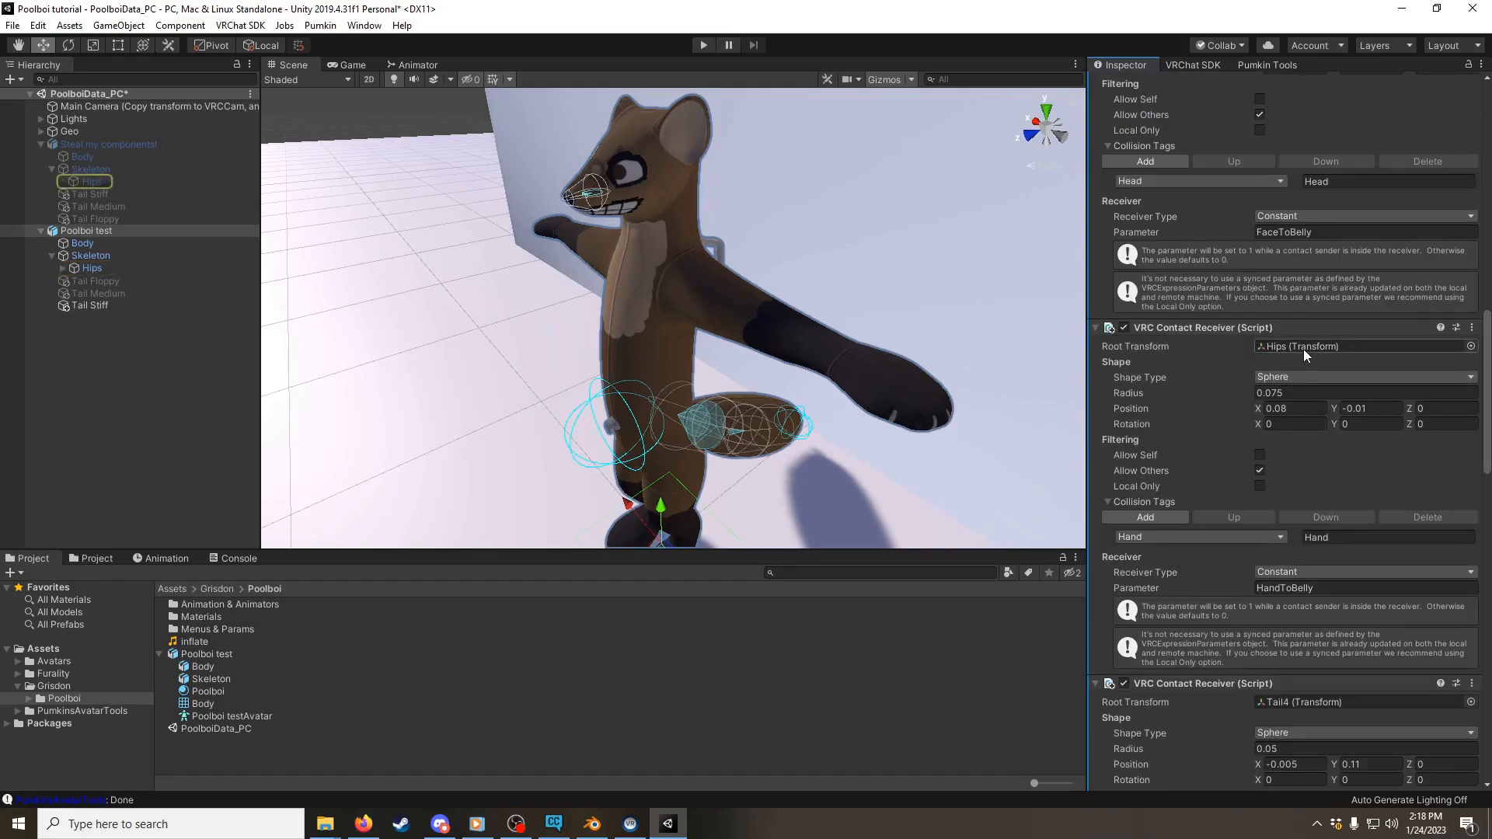
left_click_drag(86, 268, 1263, 349)
Step: Trace the HandToTail contact receiver's root bone and expand Poolboi test's matching tail chain down to Tail4
scroll(1266, 384, "down", 3)
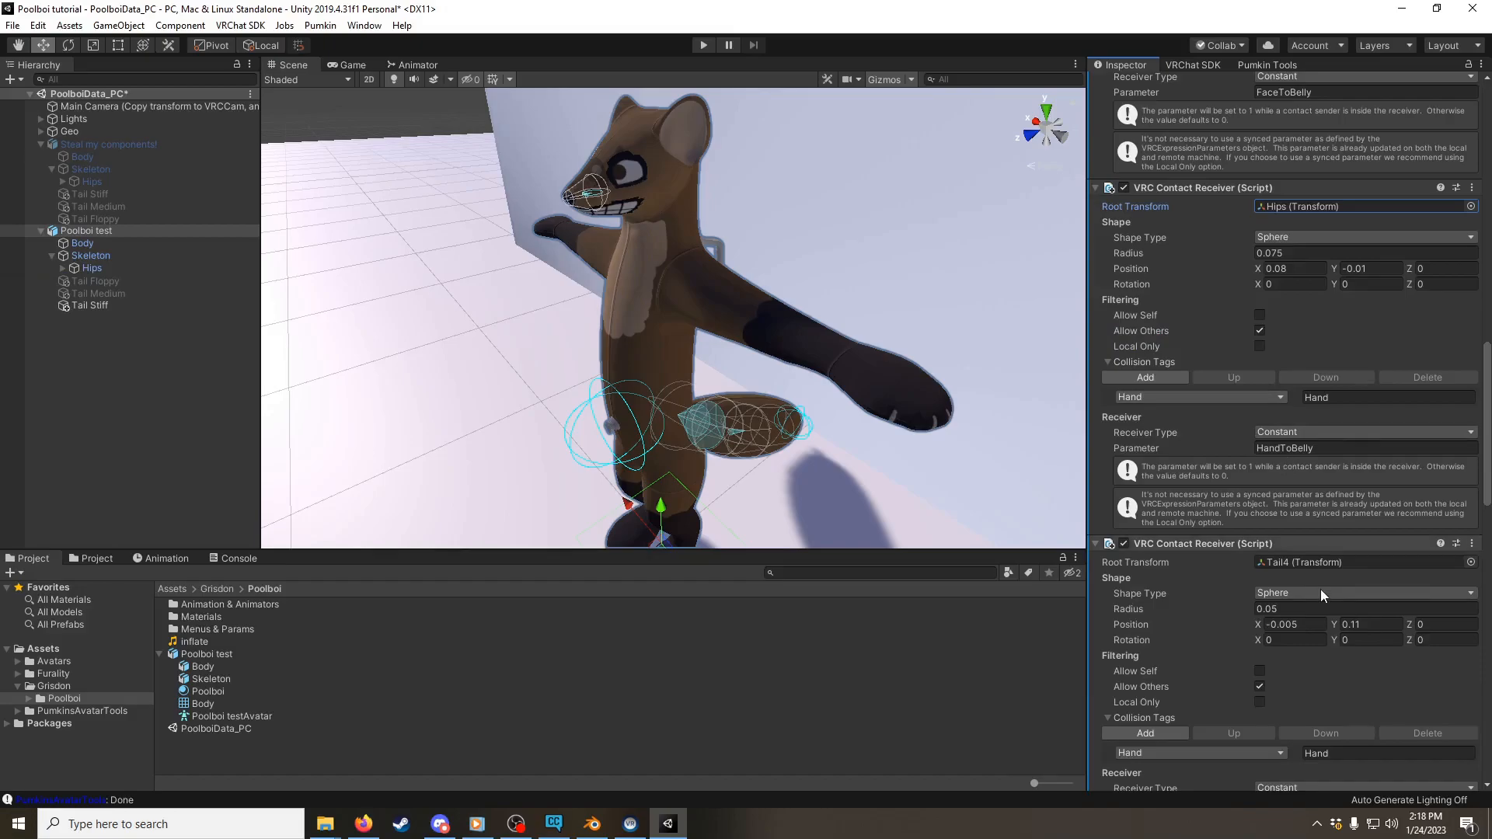
left_click(1298, 561)
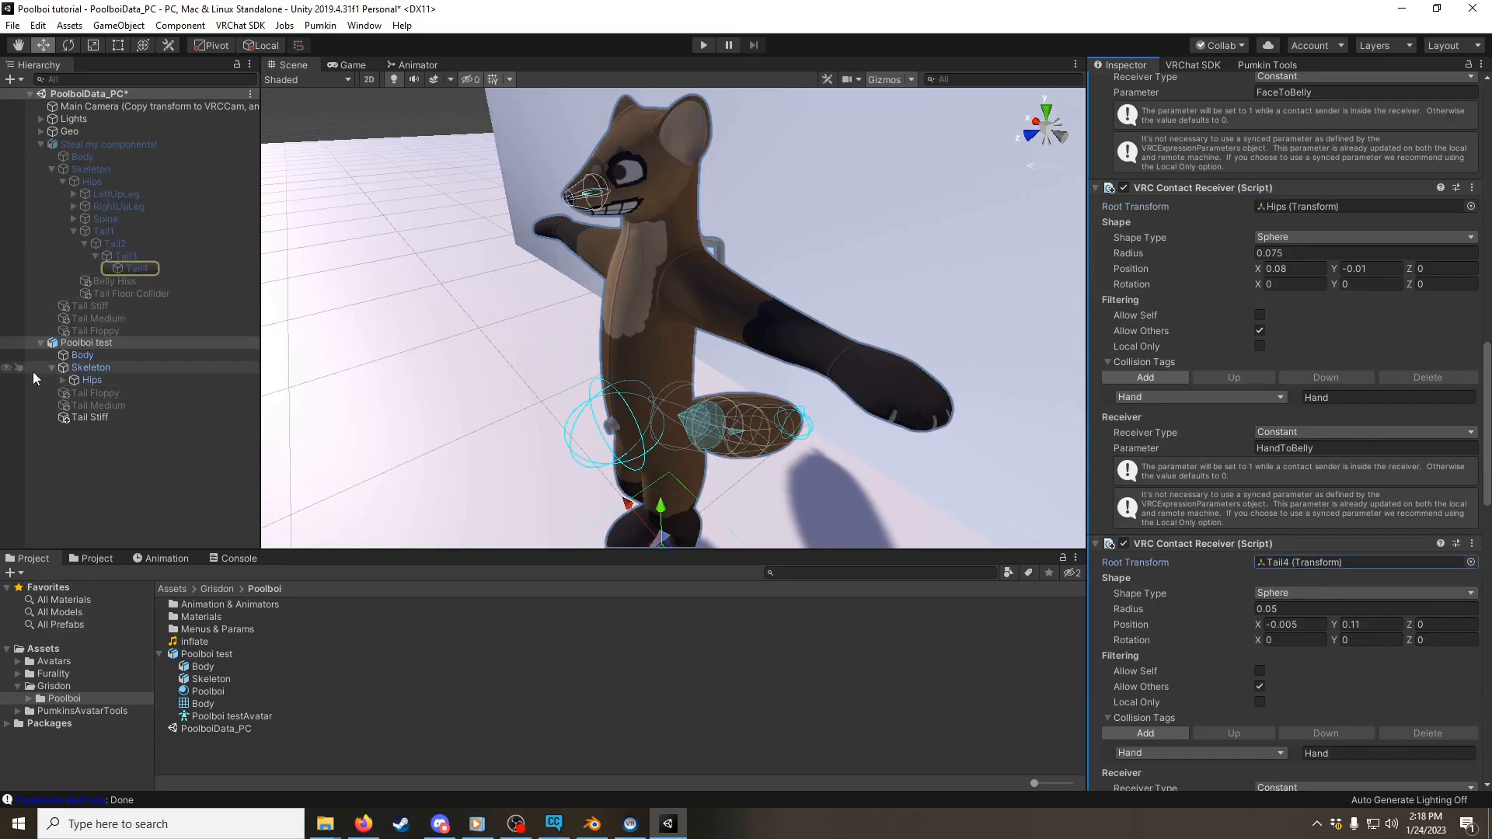
left_click(63, 380)
left_click(74, 429)
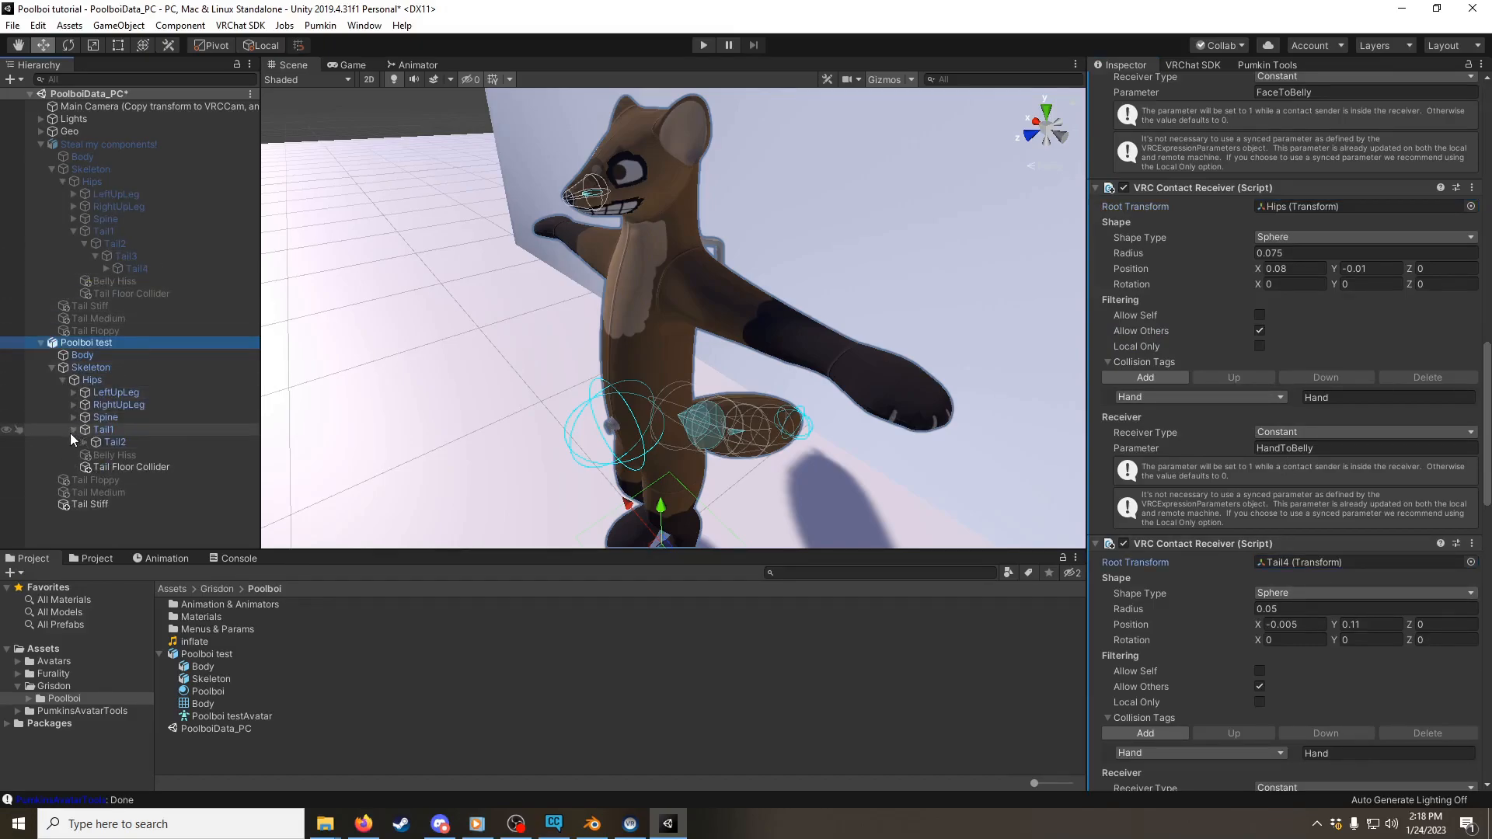
left_click(83, 442)
left_click(87, 454)
left_click(93, 455)
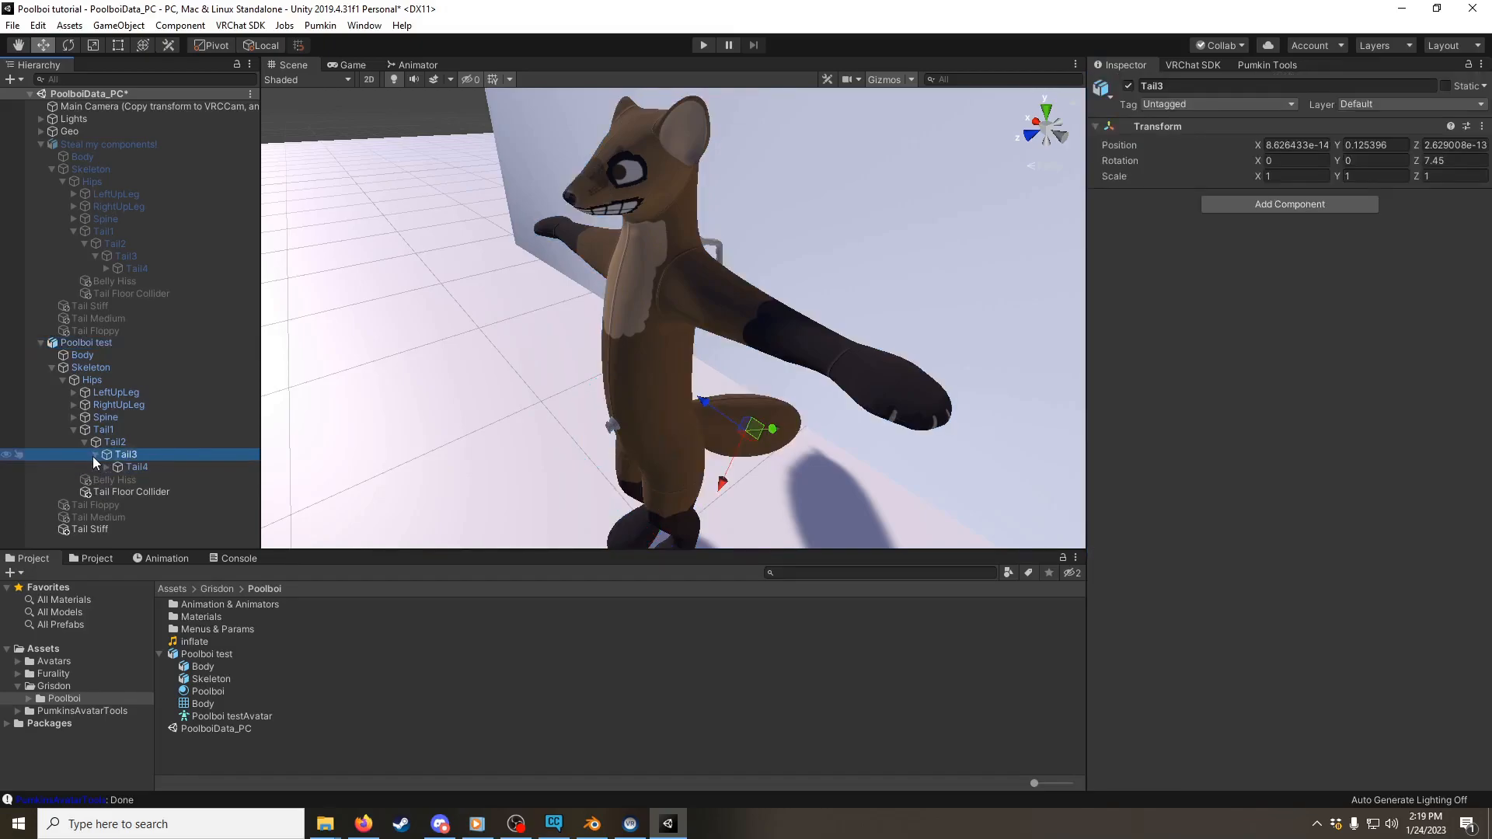
Step: Lock the Inspector on Poolboi test and assign its Tail4 bone as the HandToTail contact receiver's root transform
left_click(84, 343)
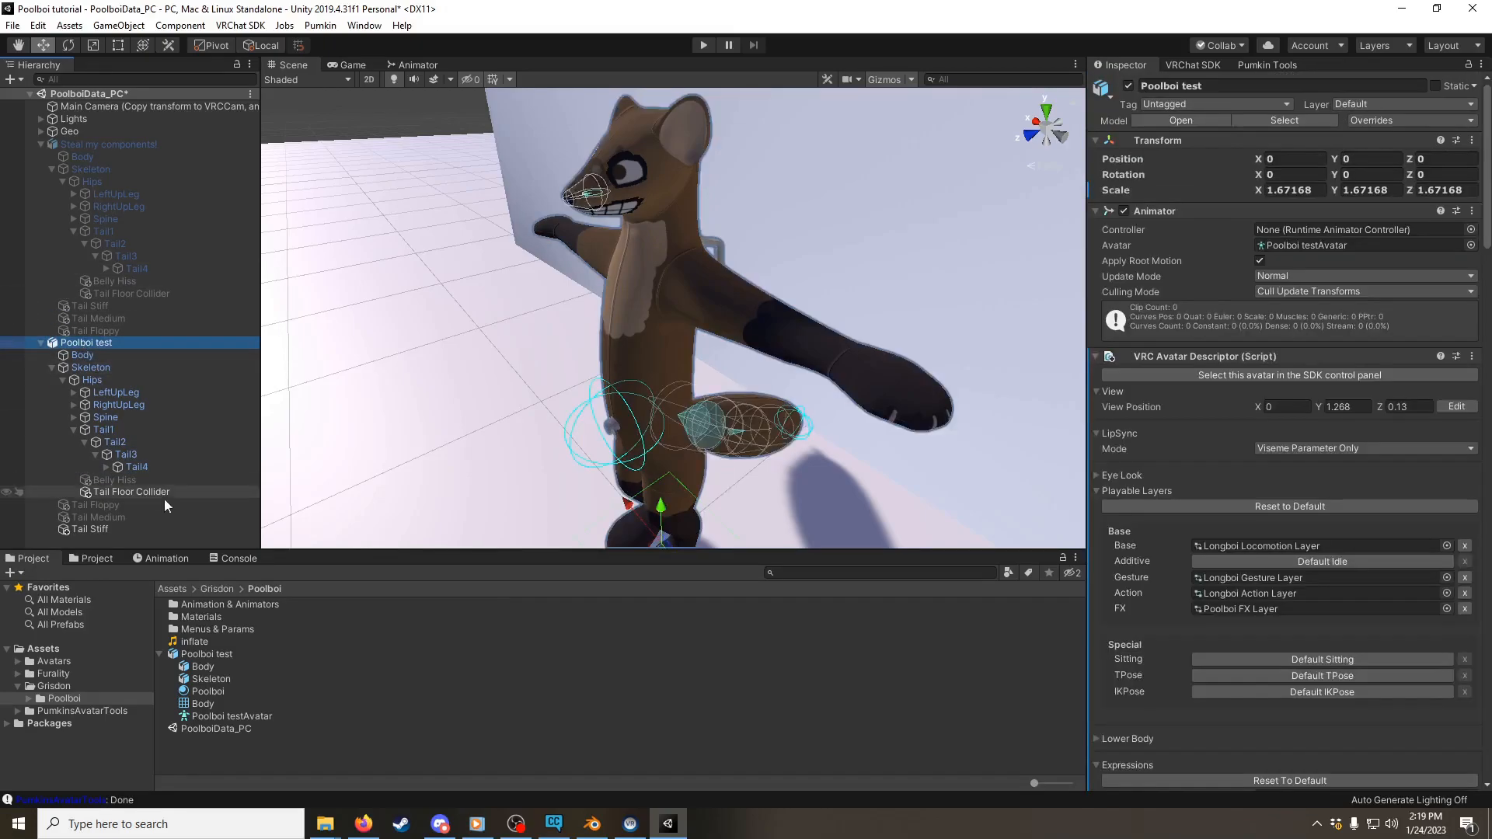
scroll(1308, 452, "down", 3)
scroll(1306, 454, "down", 15)
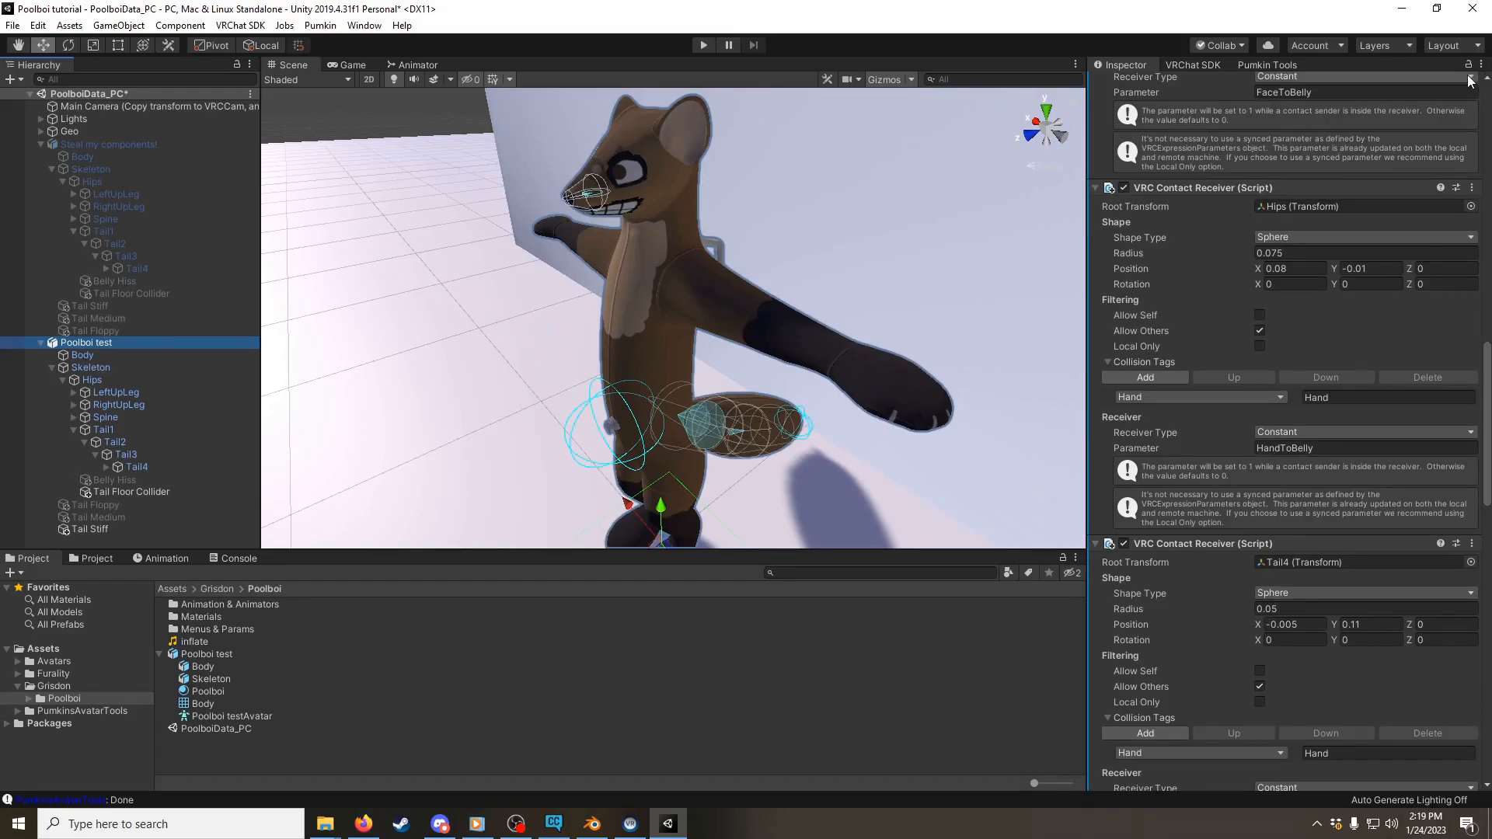
left_click(1350, 269)
scroll(1336, 326, "down", 3)
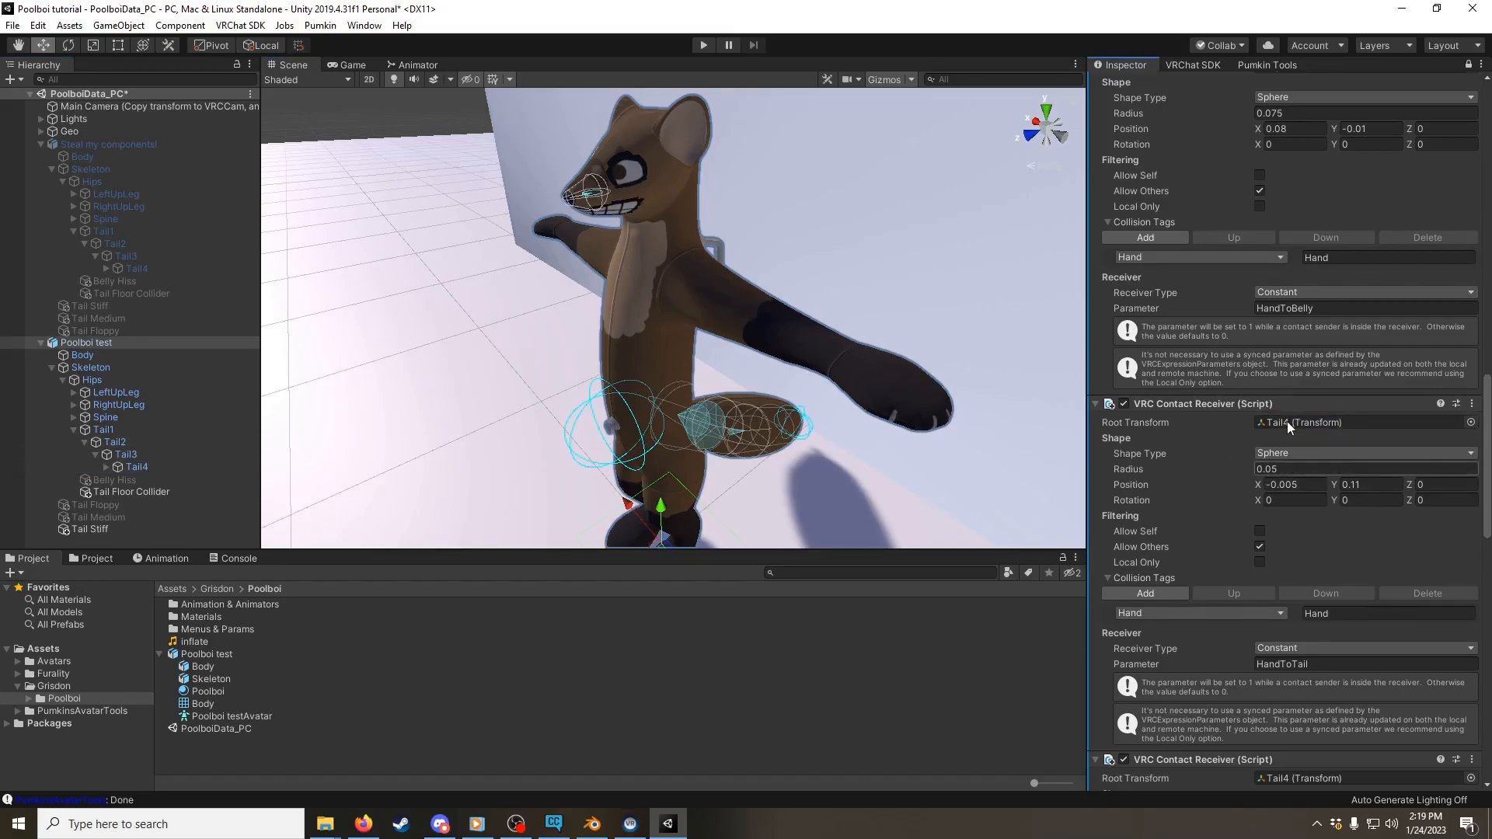
Step: Set the FaceToTail contact receiver's root transform to Poolboi test's Tail4 bone
scroll(1295, 403, "down", 6)
left_click(1293, 497)
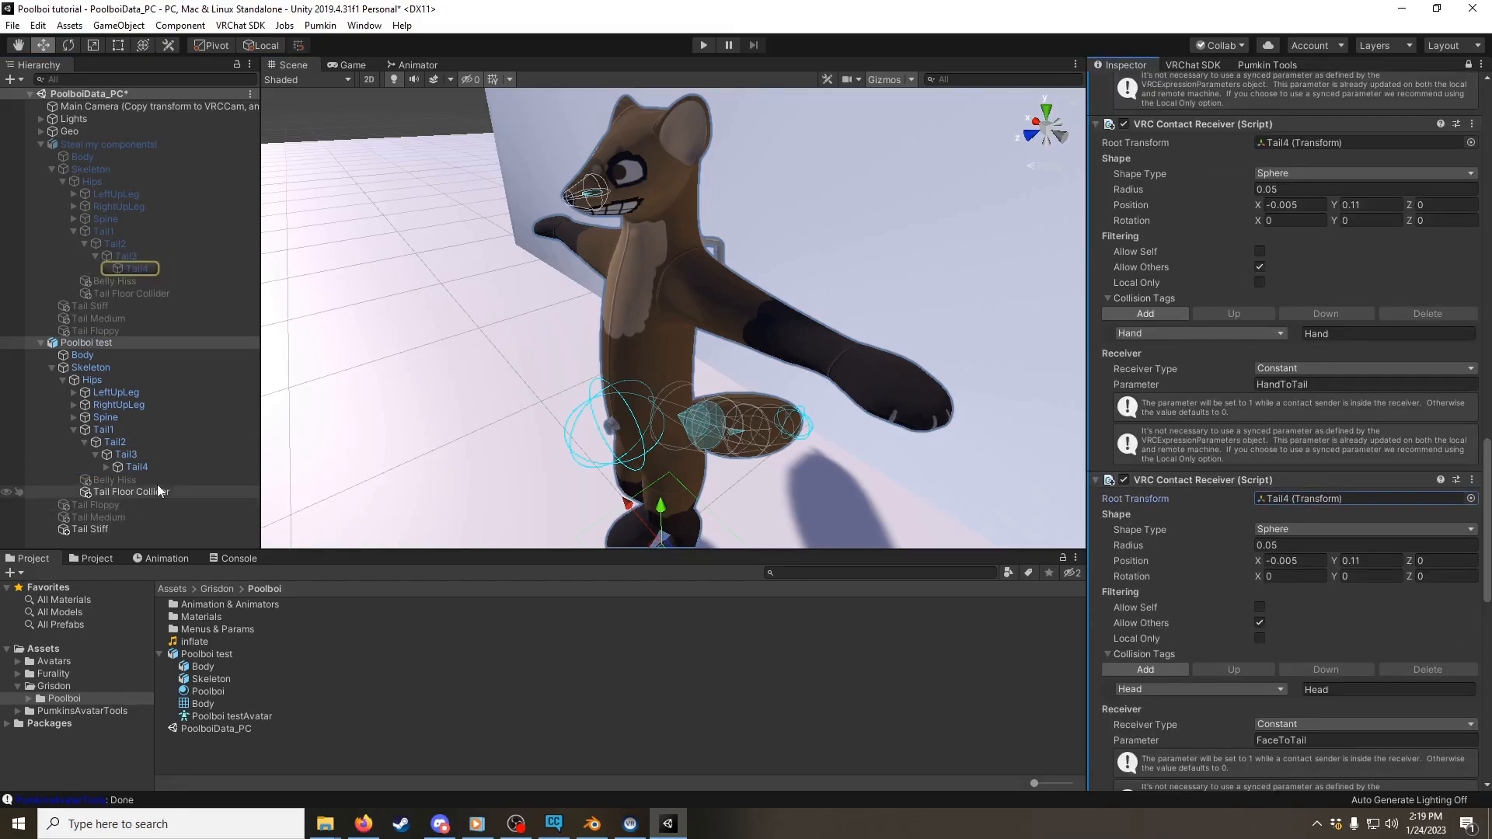
left_click_drag(137, 467, 1301, 497)
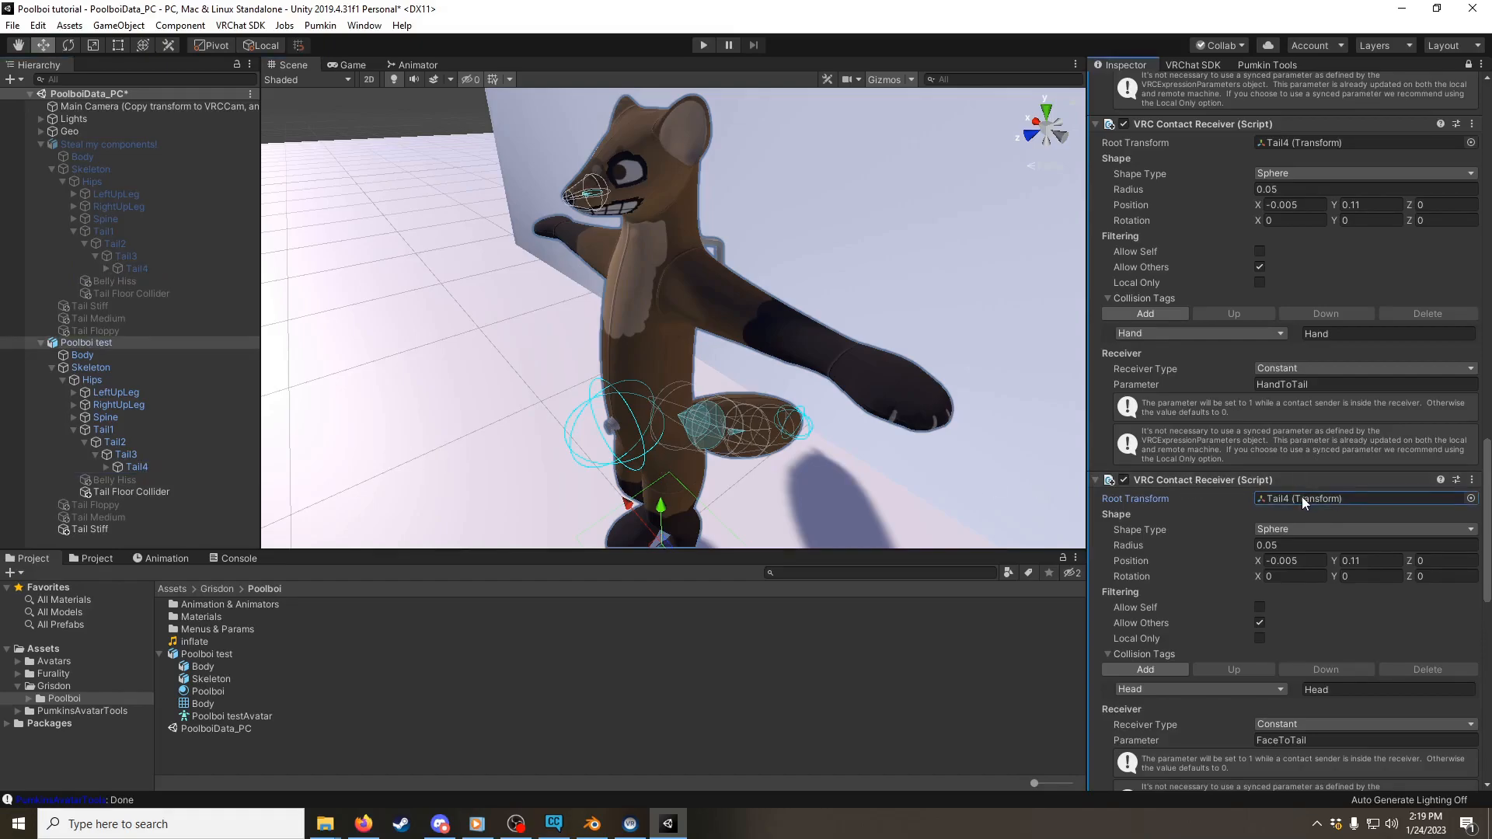
left_click_drag(141, 467, 1292, 498)
Step: Check which skeleton the nose phys bone's root transform belongs to and look through its remaining settings
scroll(1322, 473, "down", 9)
left_click(1305, 450)
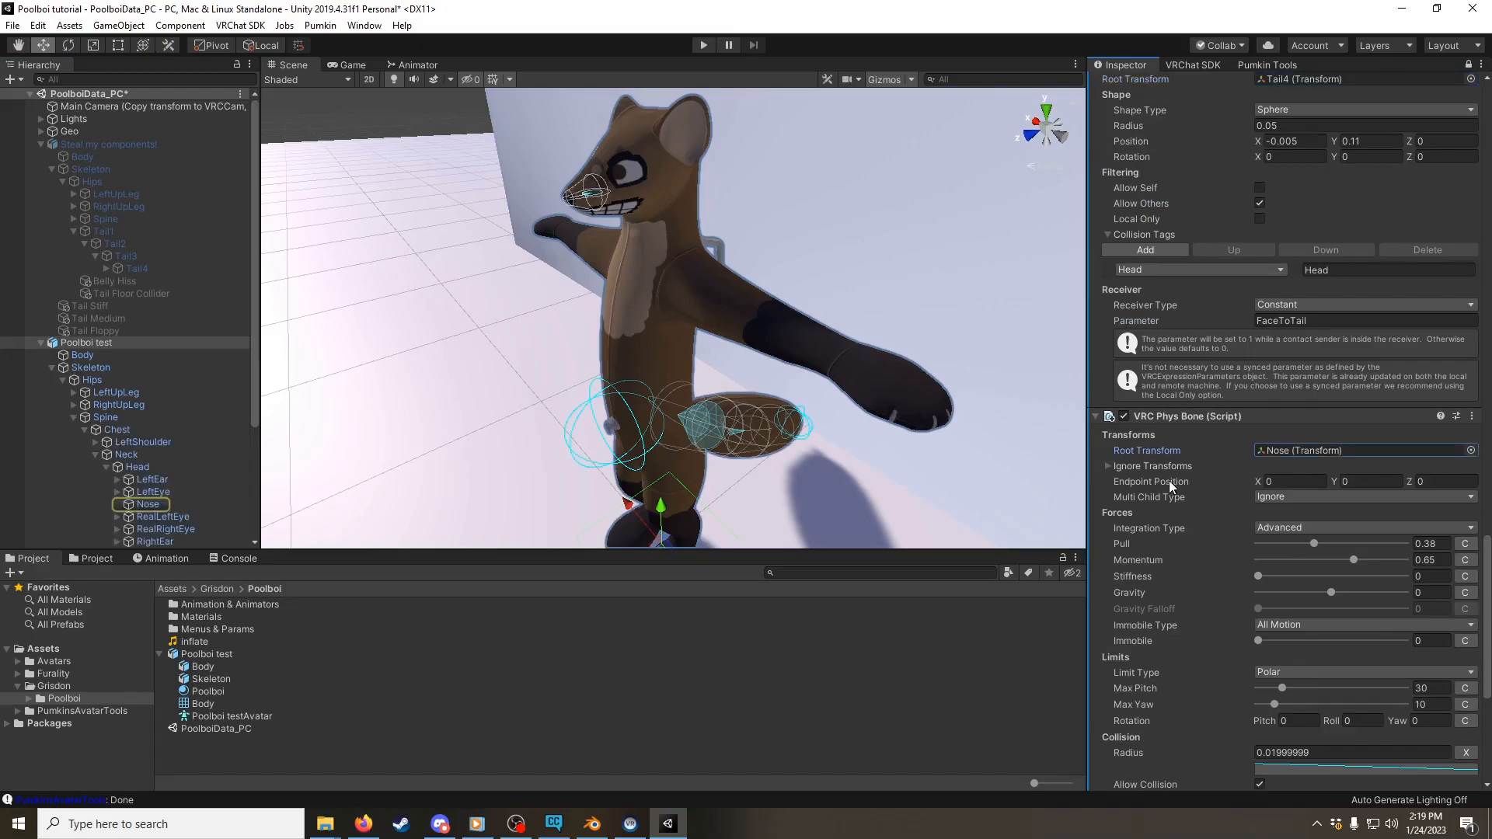
scroll(1363, 472, "down", 9)
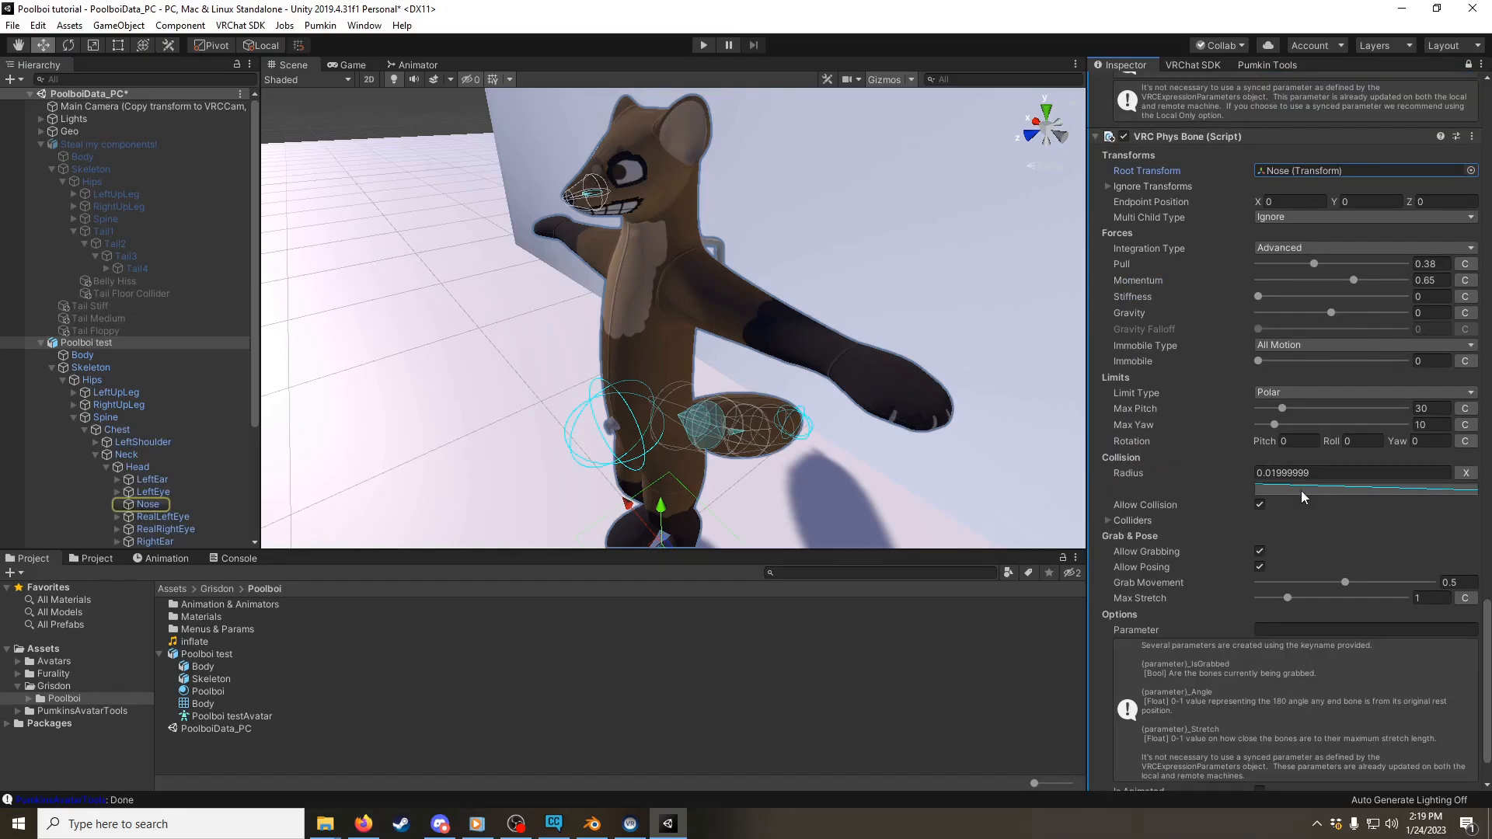
scroll(1301, 497, "down", 2)
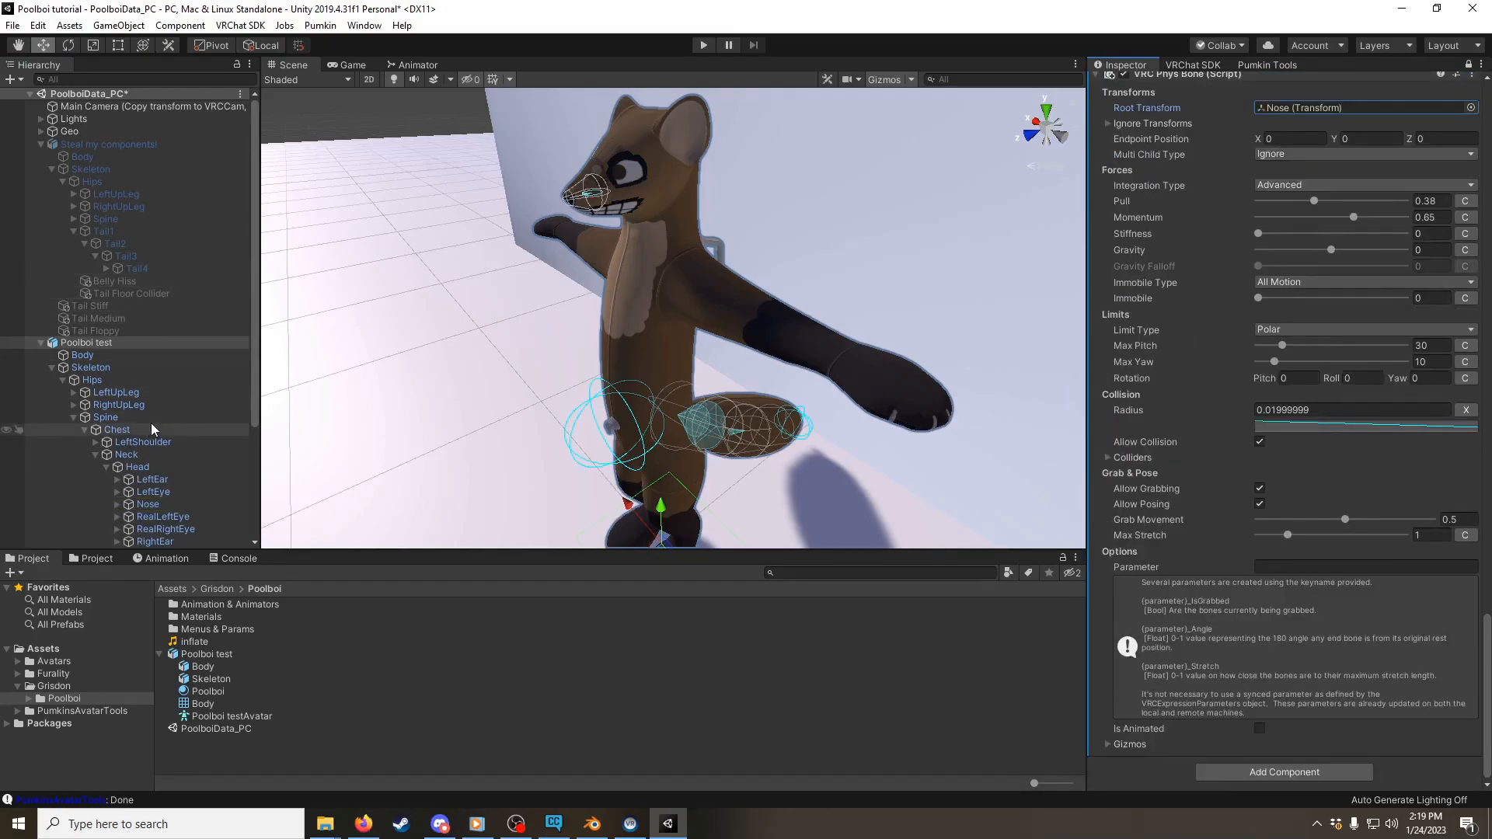
scroll(153, 417, "down", 5)
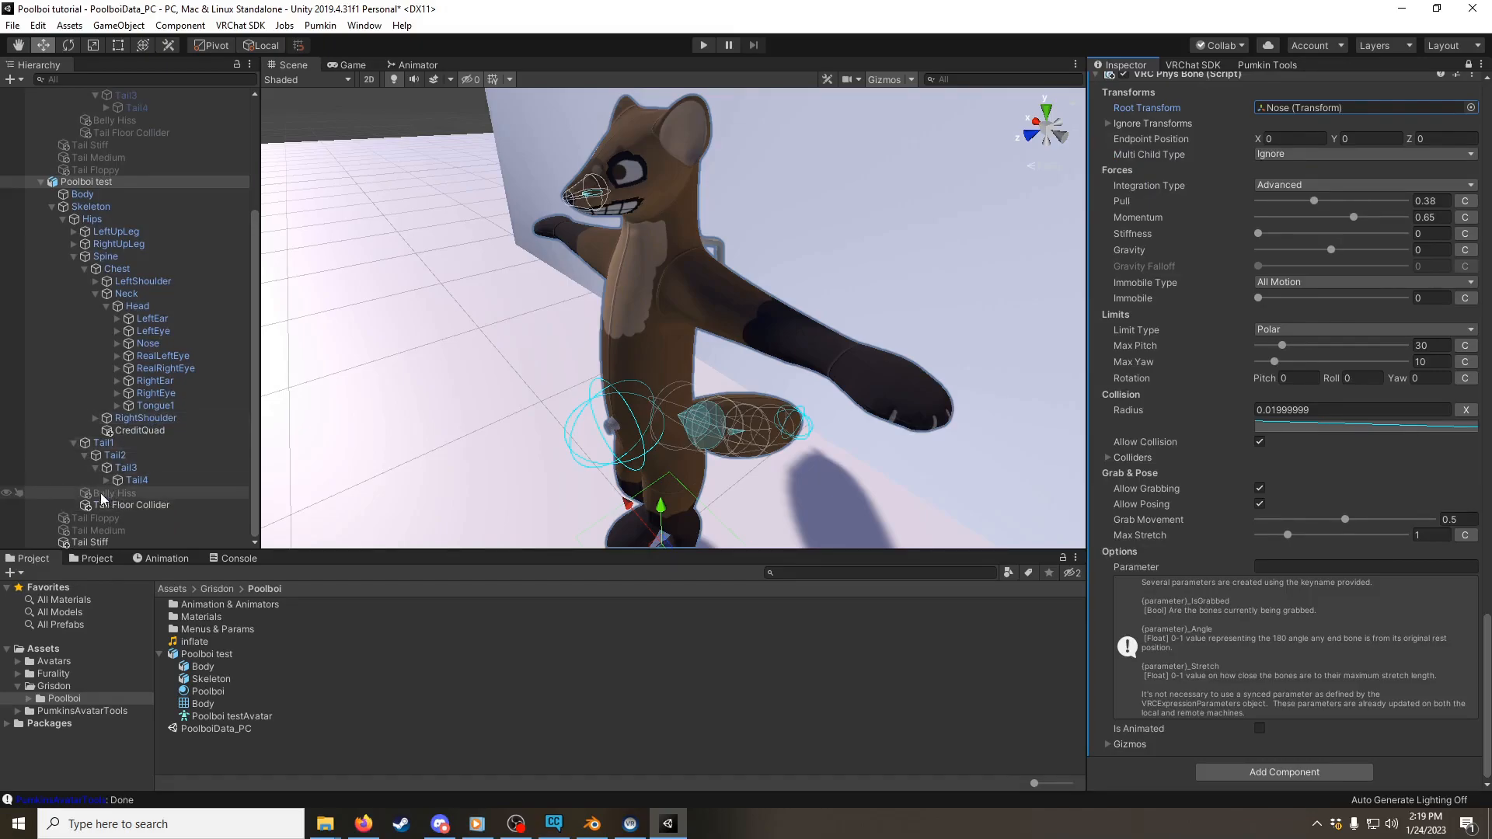
Step: Unlock the Inspector and check the phys bone root transforms of Tail Floppy, Tail Medium and Tail Stiff
left_click(87, 519)
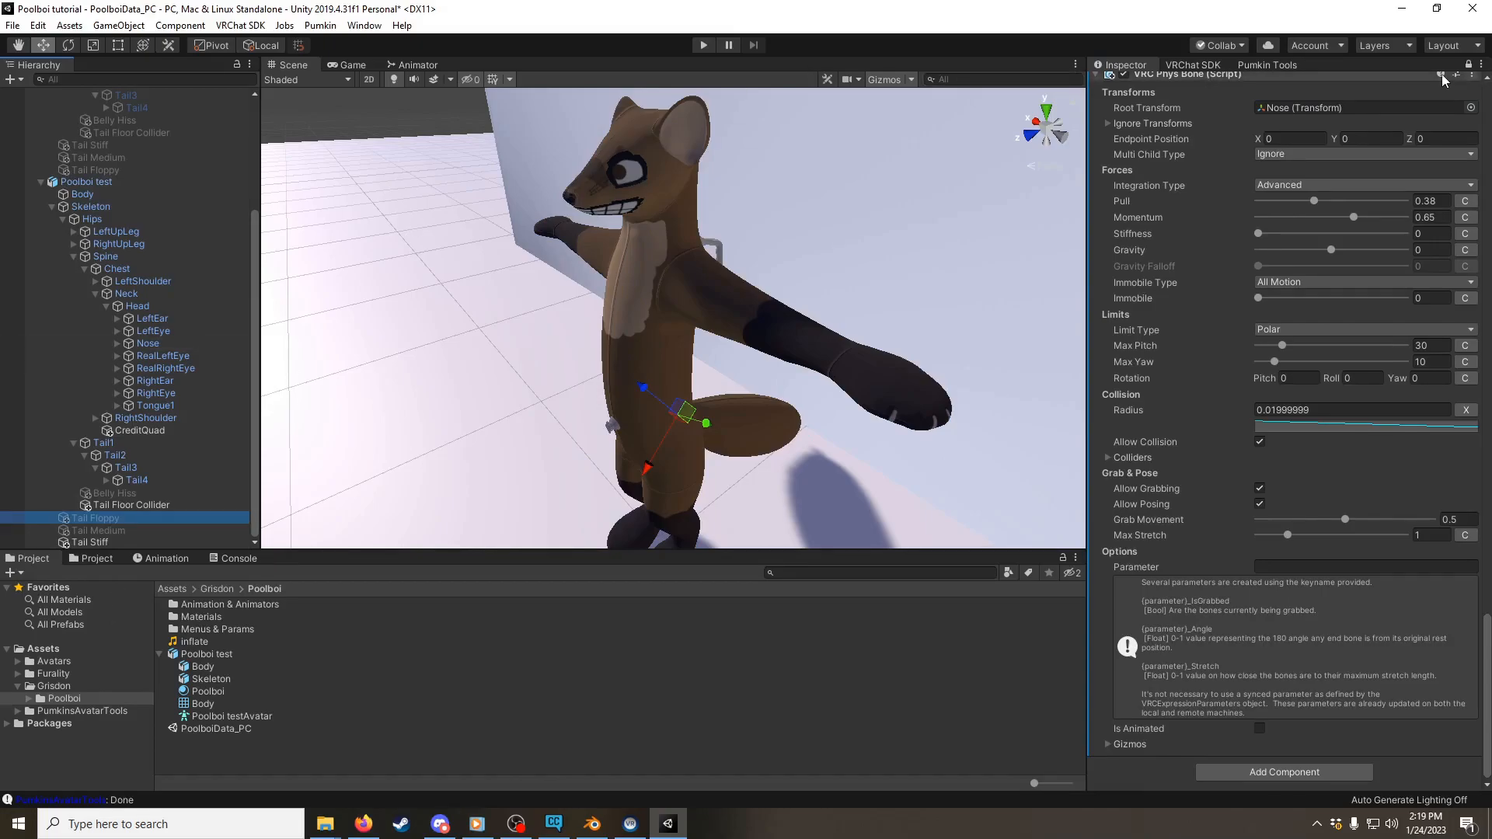
left_click(1467, 65)
left_click(1297, 112)
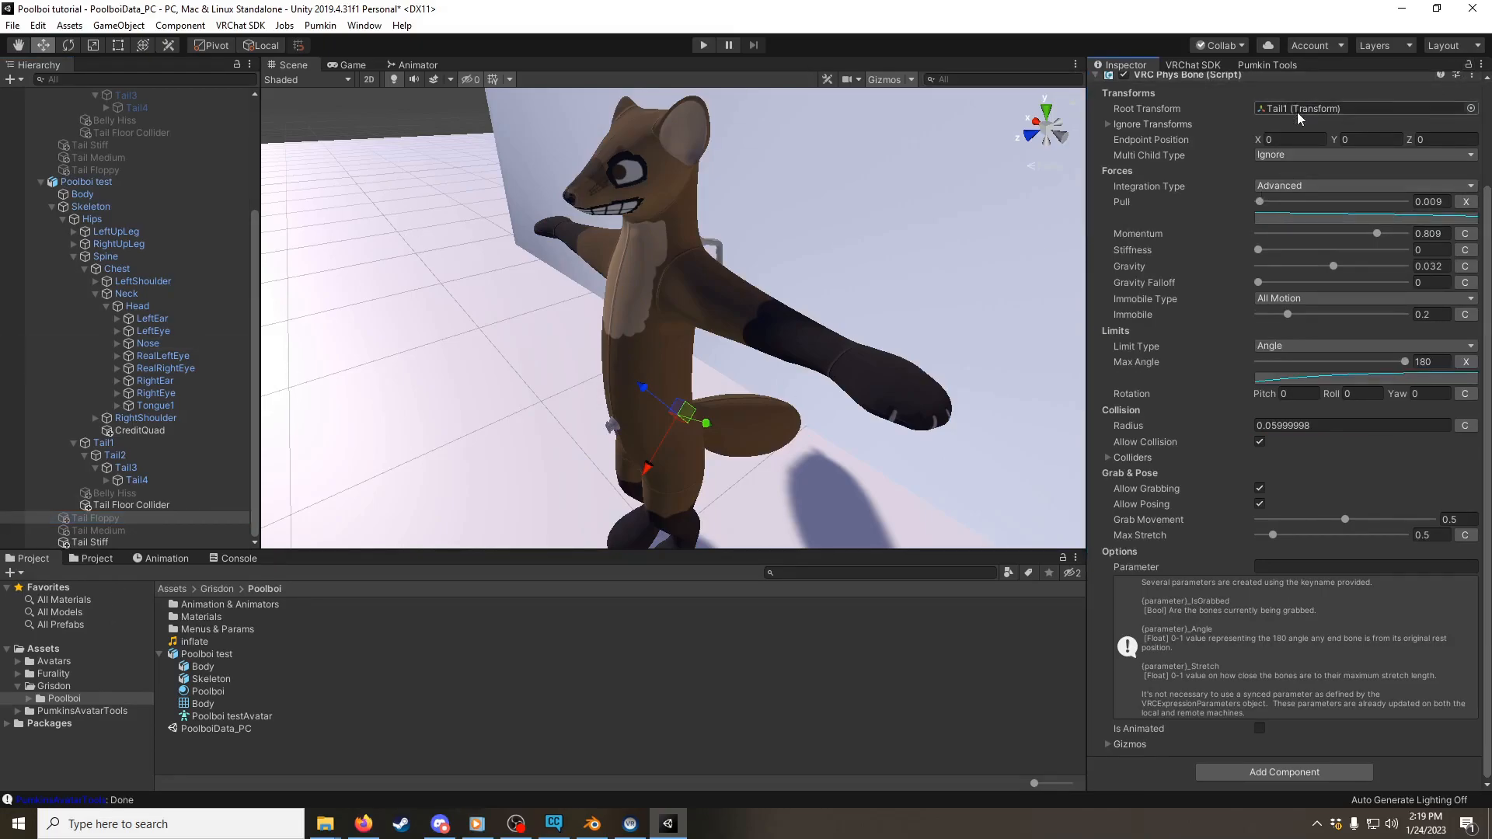
left_click(109, 530)
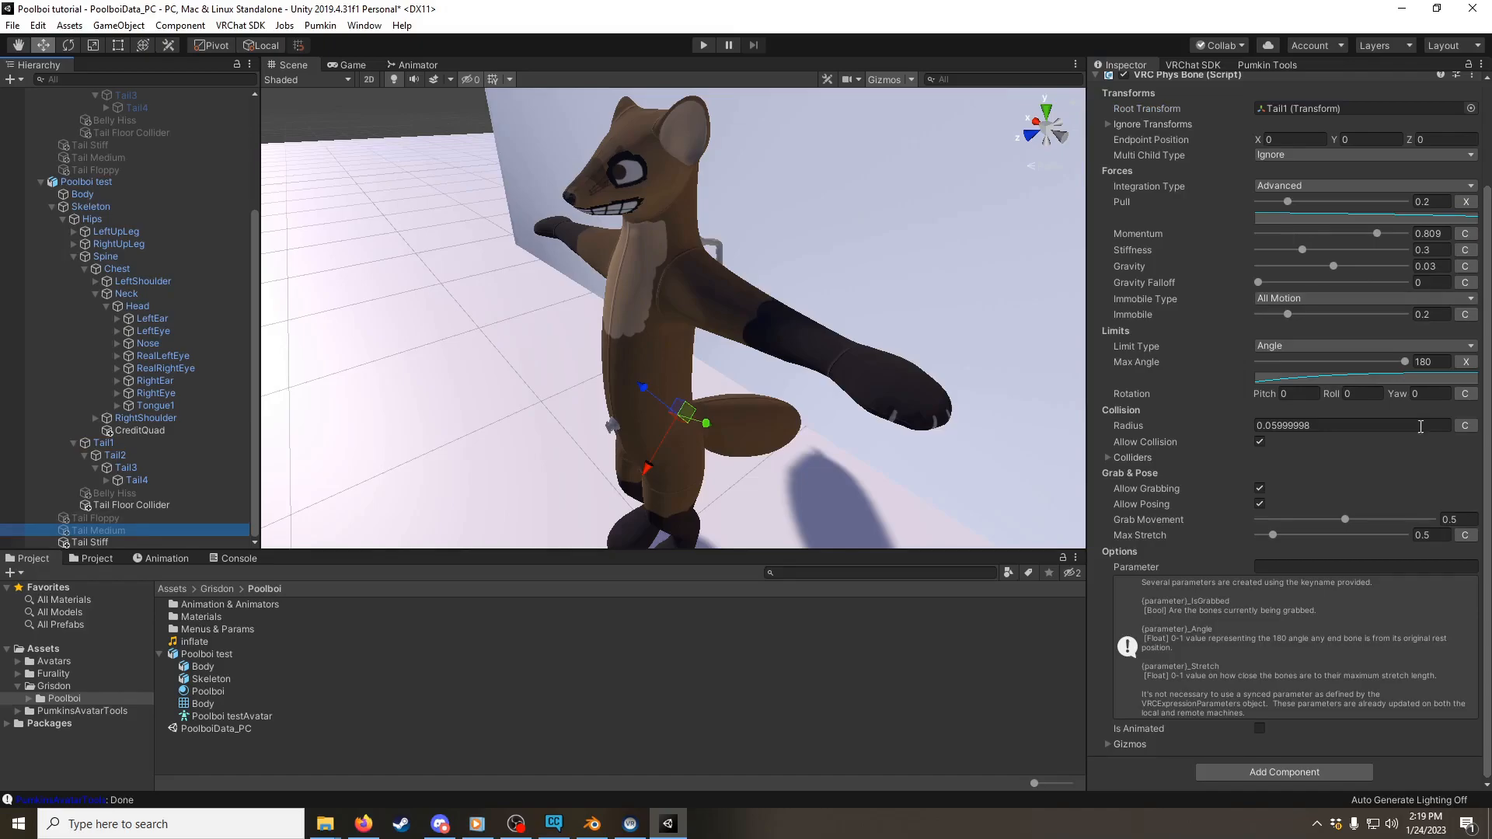
left_click(146, 543)
left_click(1282, 112)
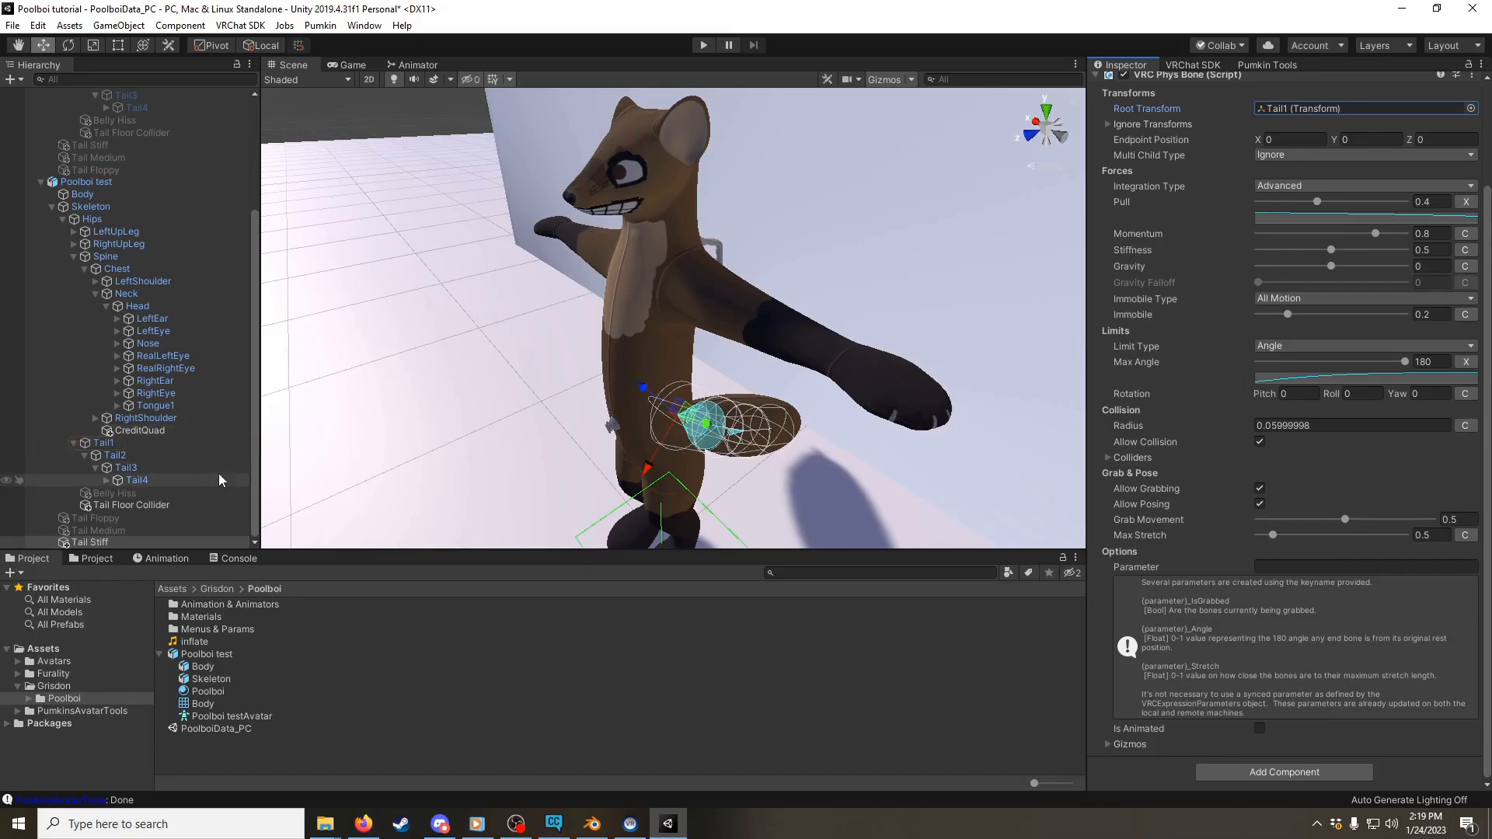
Step: Compare the Tail Floor Collider objects of both avatars and examine Poolboi test's neighbouring tail bones
left_click(163, 505)
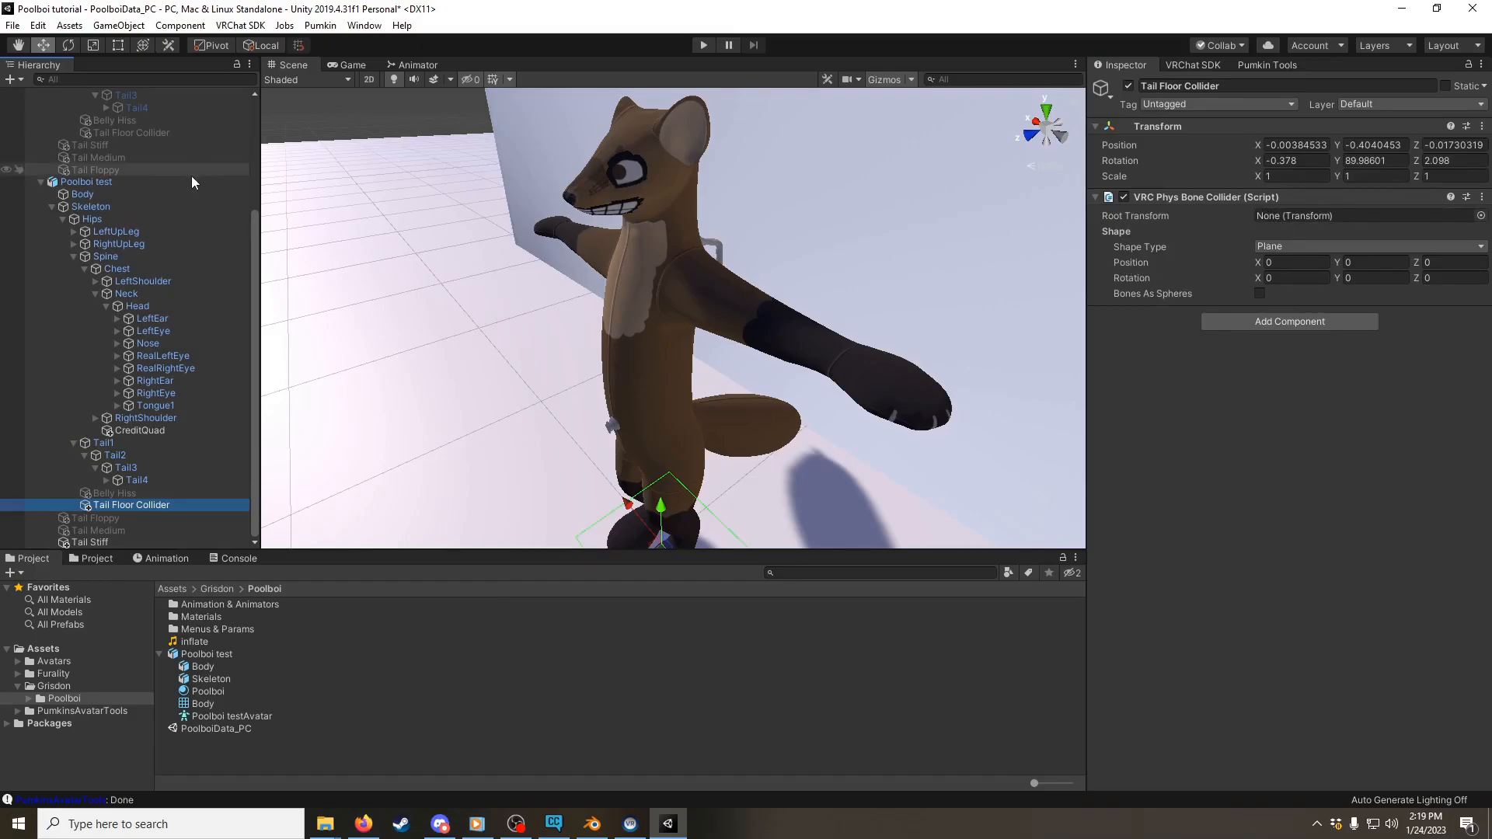
scroll(155, 212, "up", 5)
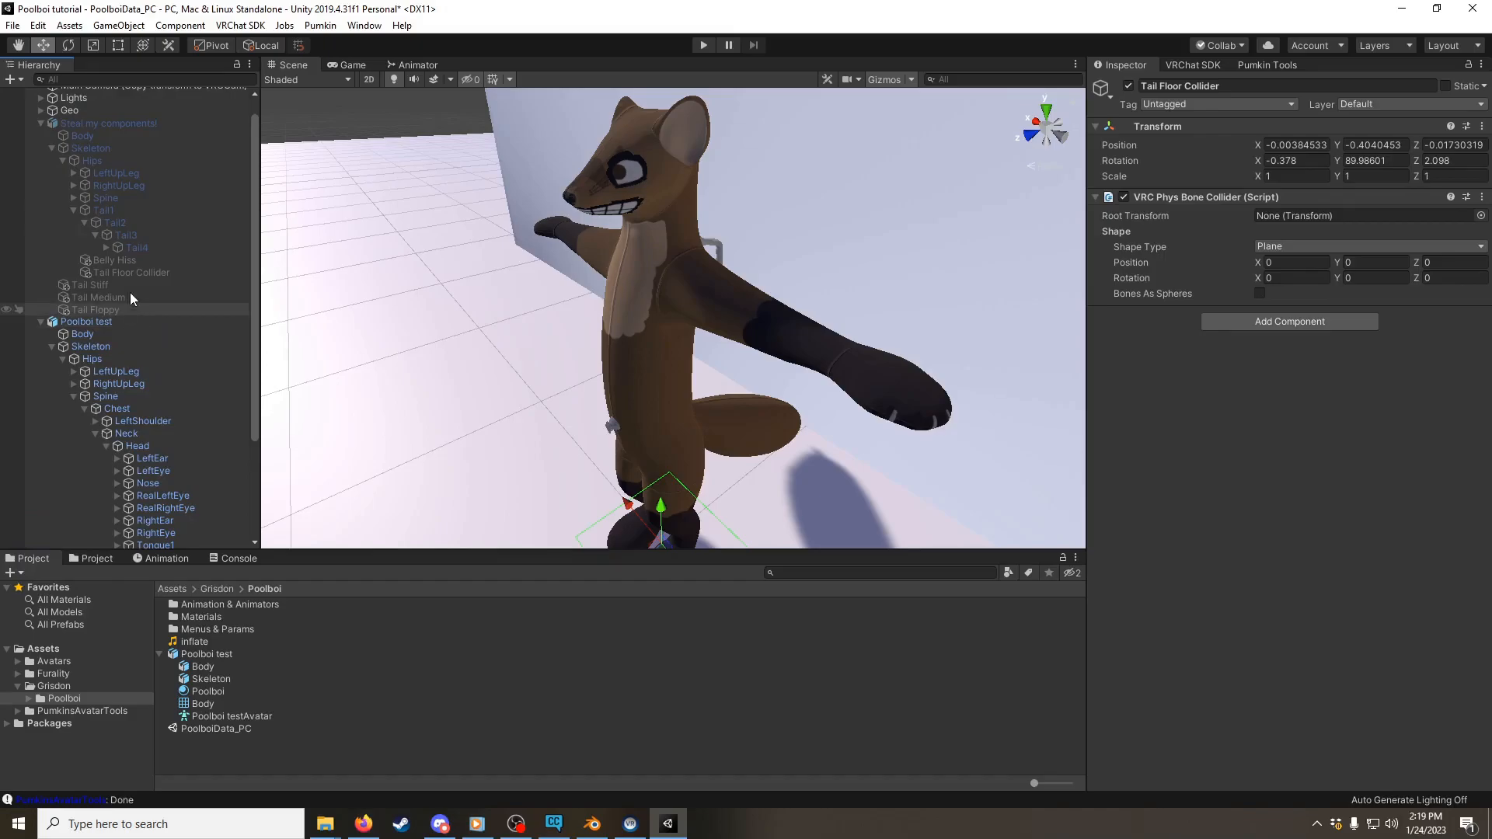
left_click(143, 273)
left_click(141, 262)
left_click(142, 269)
scroll(156, 373, "down", 3)
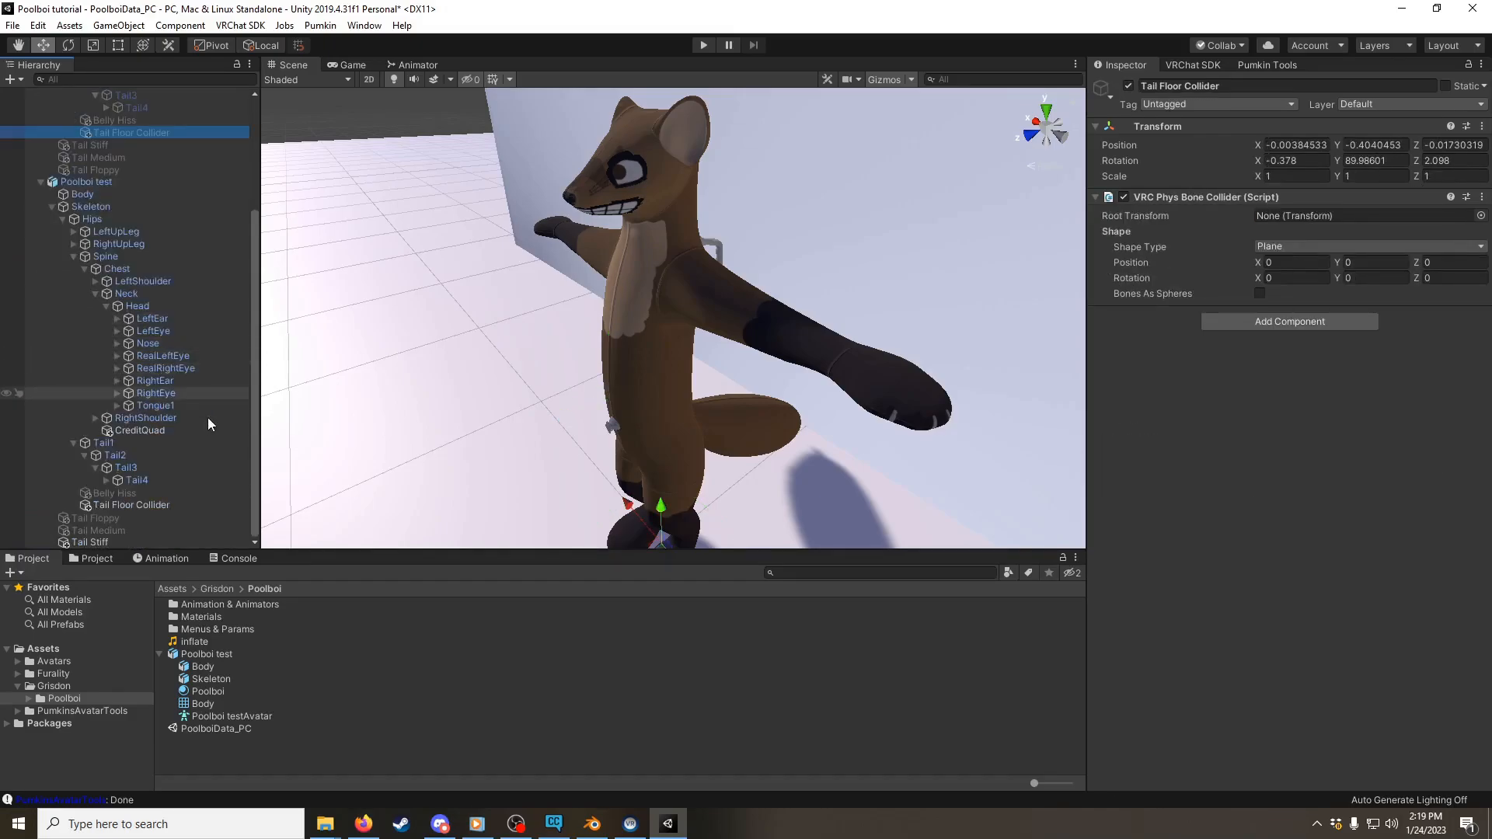
left_click(160, 505)
left_click(146, 492)
left_click(131, 443)
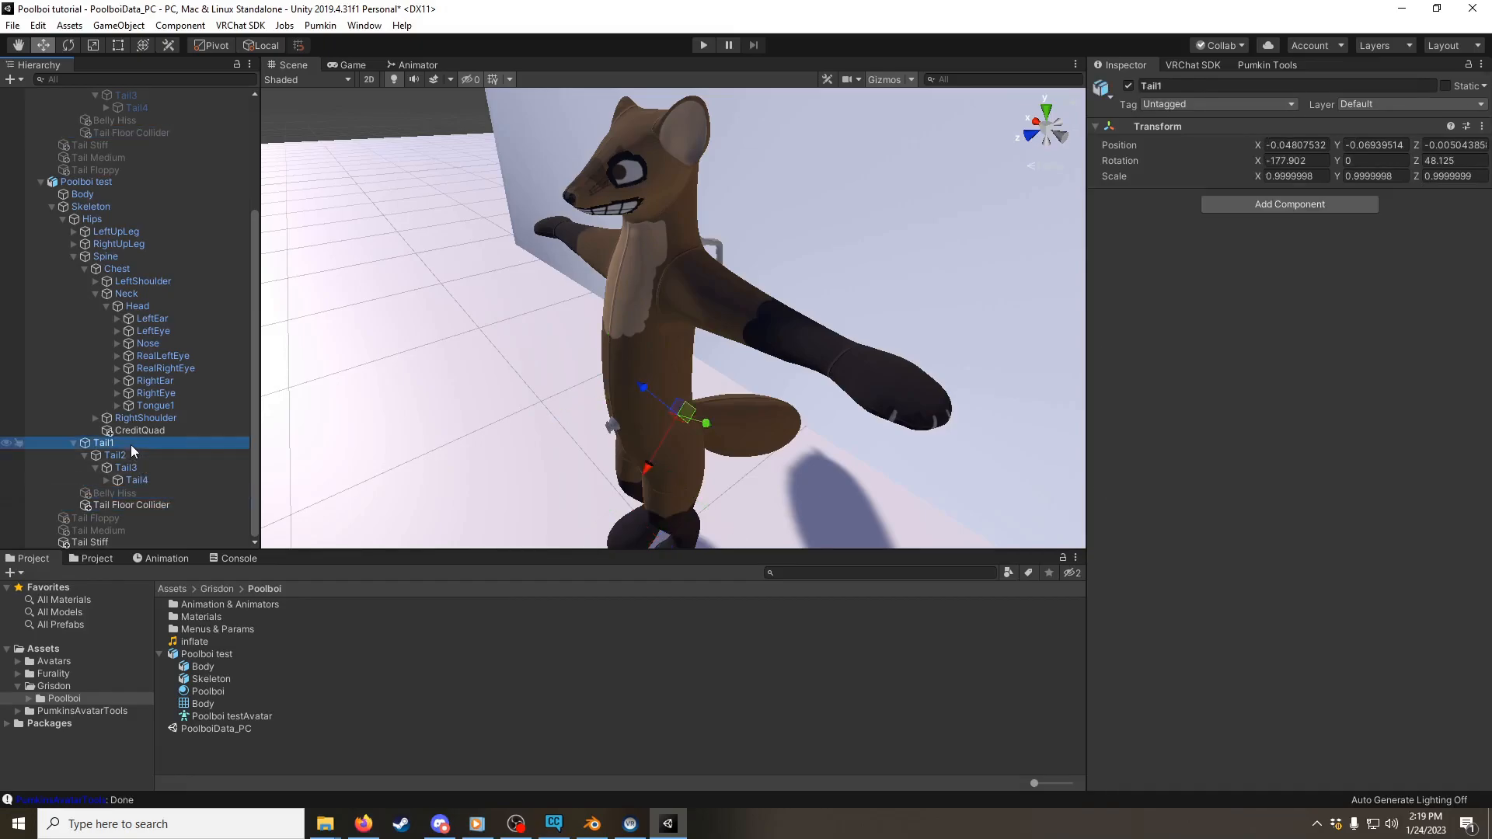
left_click(148, 456)
left_click(138, 441)
Step: Look through the Tail Floppy phys bone settings of Poolboi test and check which object its collider list references
left_click(143, 515)
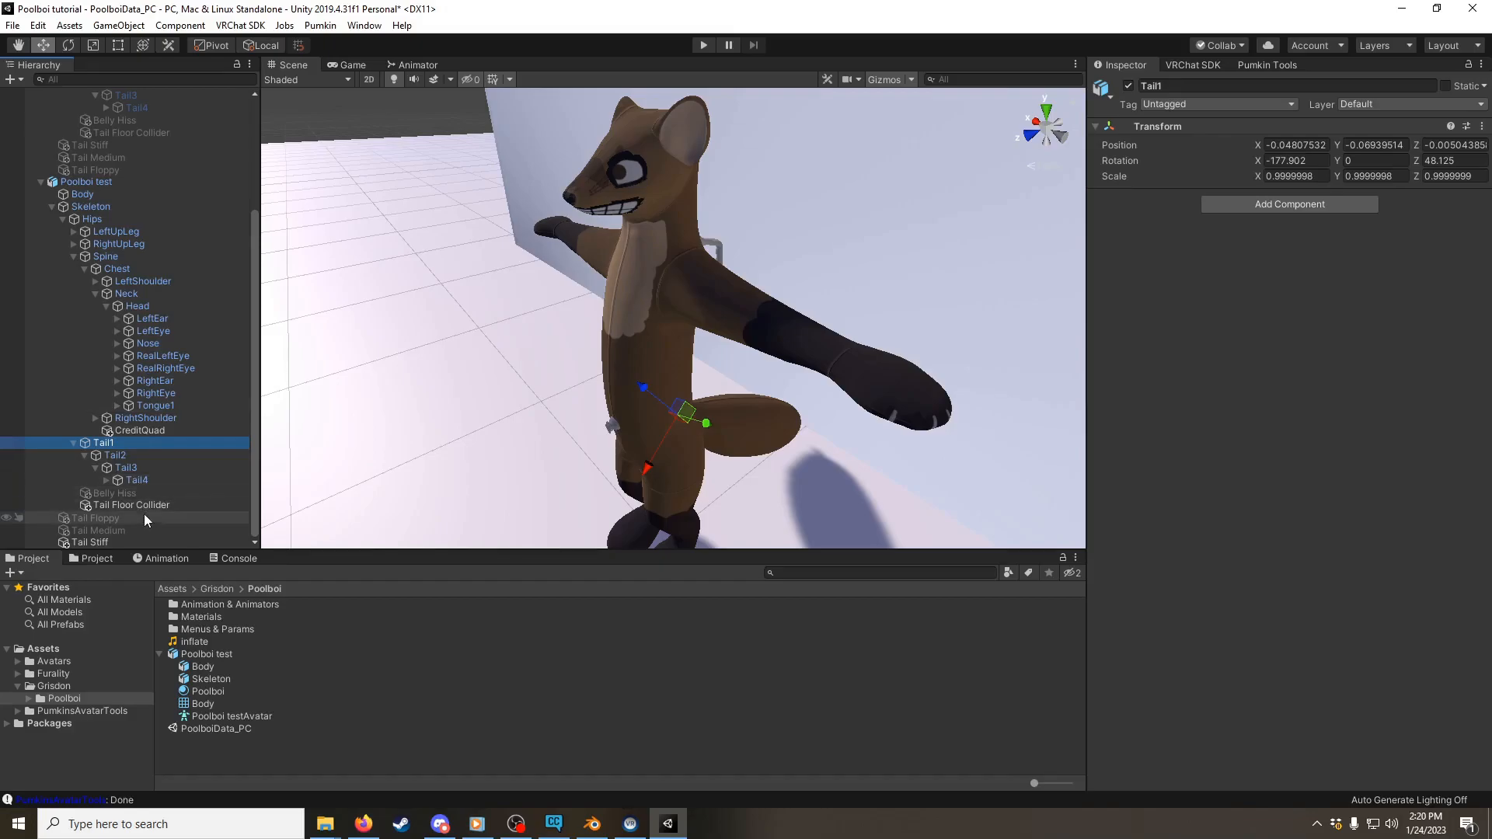
scroll(1282, 350, "down", 3)
scroll(1318, 186, "up", 3)
scroll(1308, 536, "down", 3)
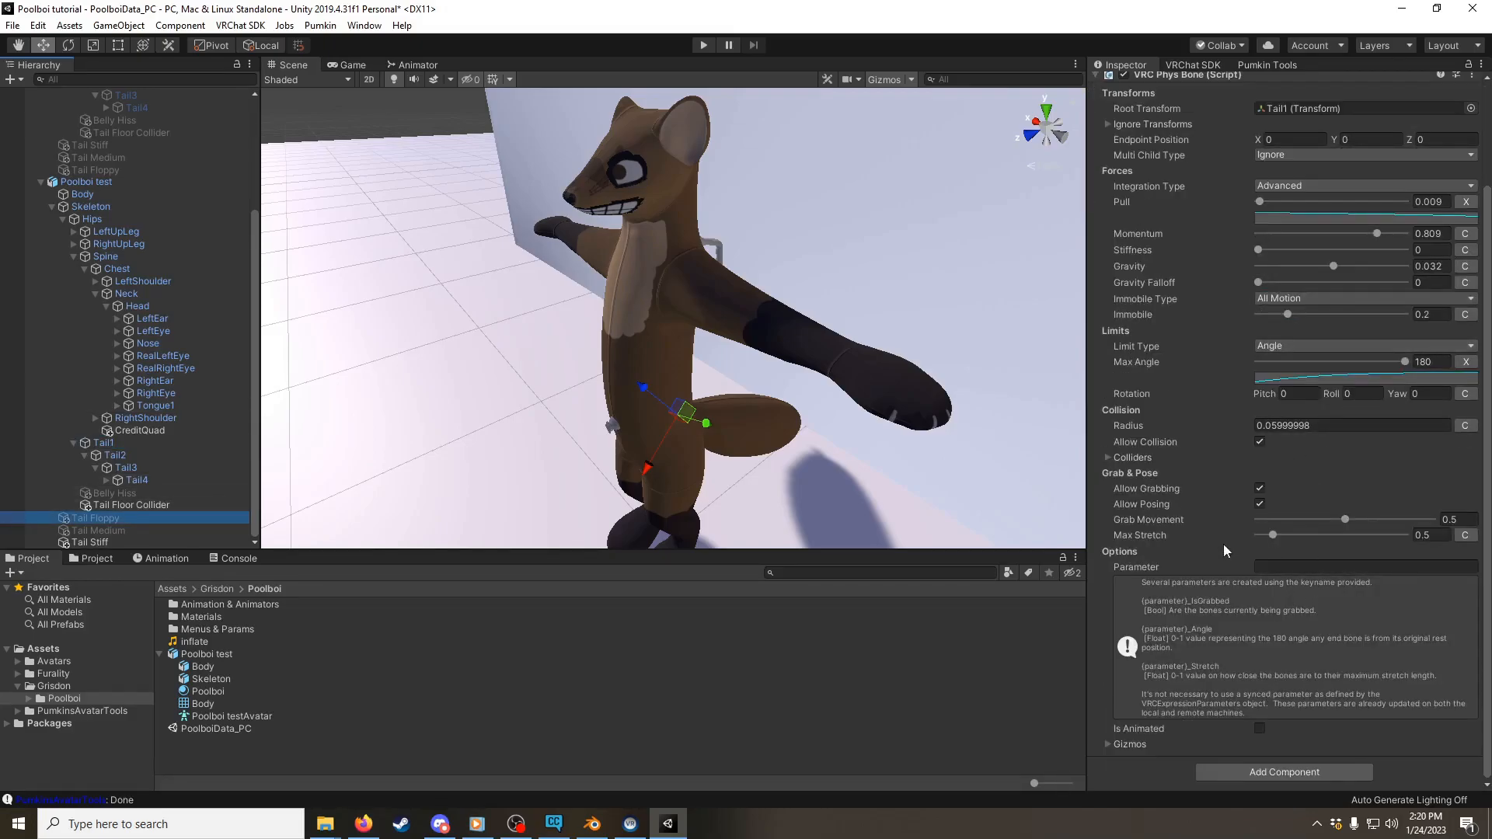
left_click(1108, 457)
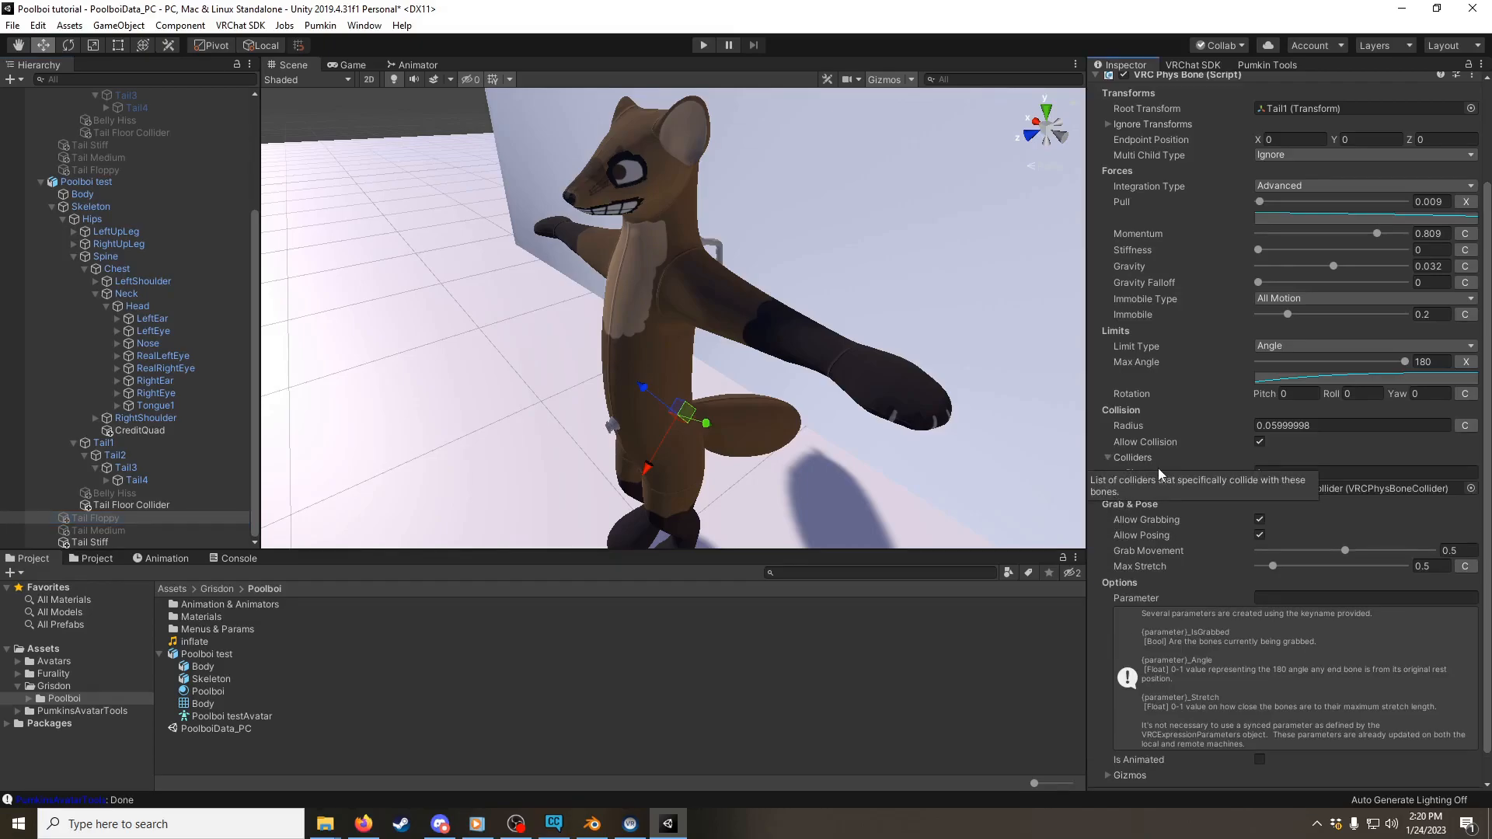
left_click(1394, 491)
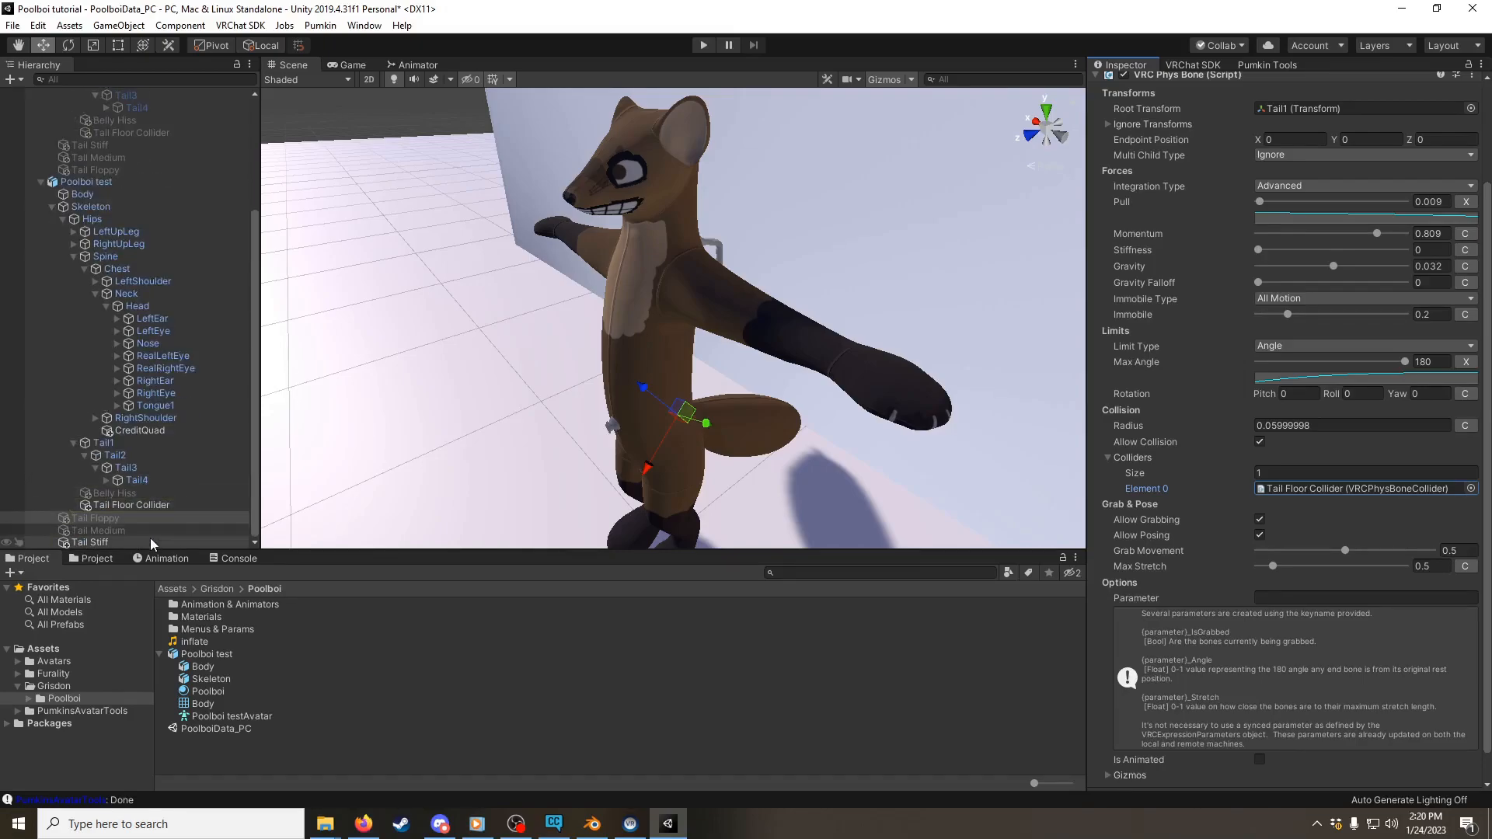
Step: Delete the "Steal my components!" avatar from the scene
scroll(140, 276, "up", 5)
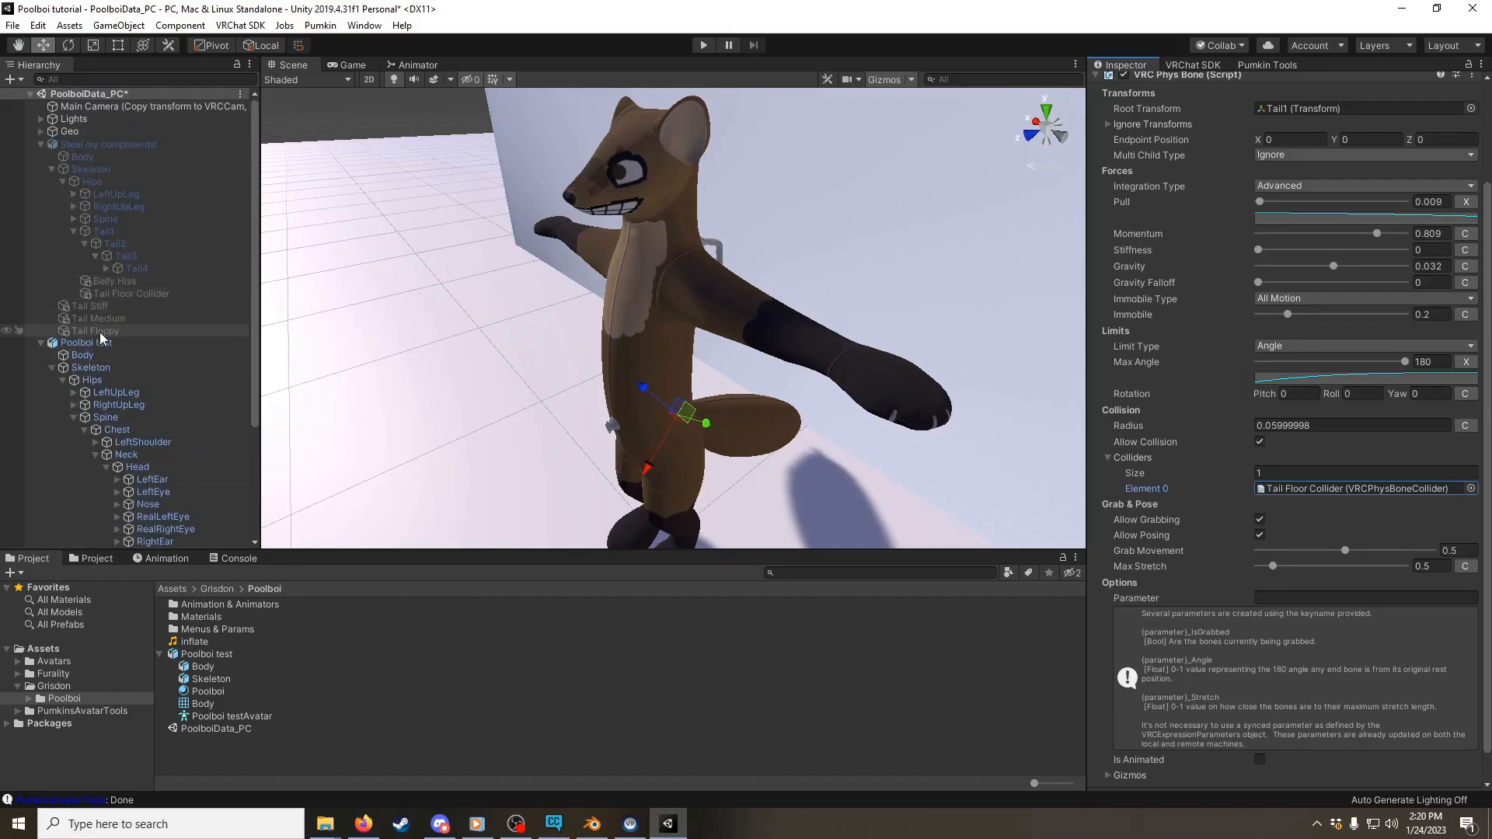
left_click(129, 145)
scroll(1140, 161, "up", 2)
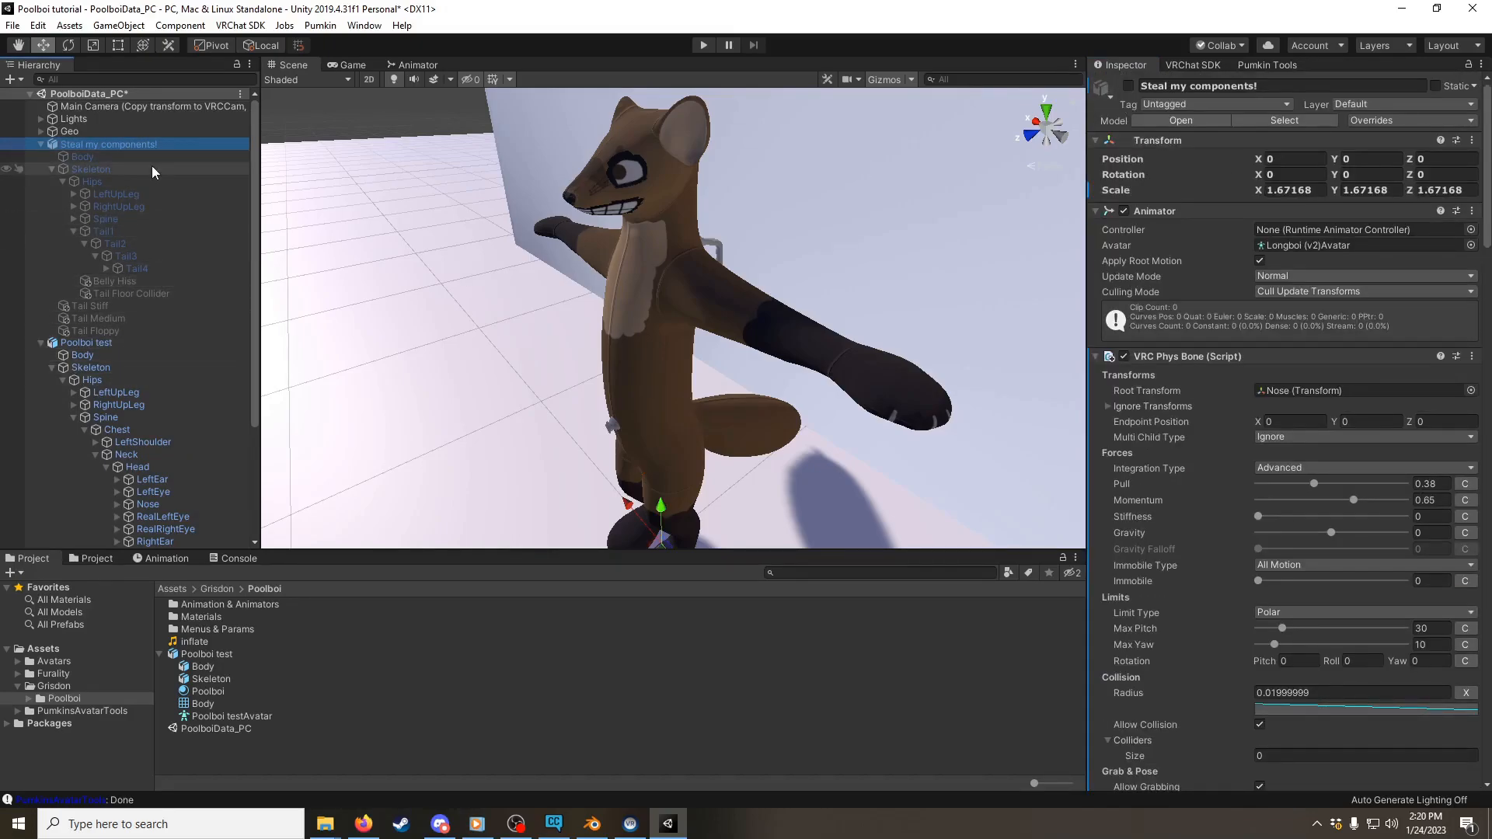
key("Delete")
Step: Apply the "Poolboi - Pine Marten" material from the Poolboi Materials folder to the avatar's body in the scene
left_click(125, 145)
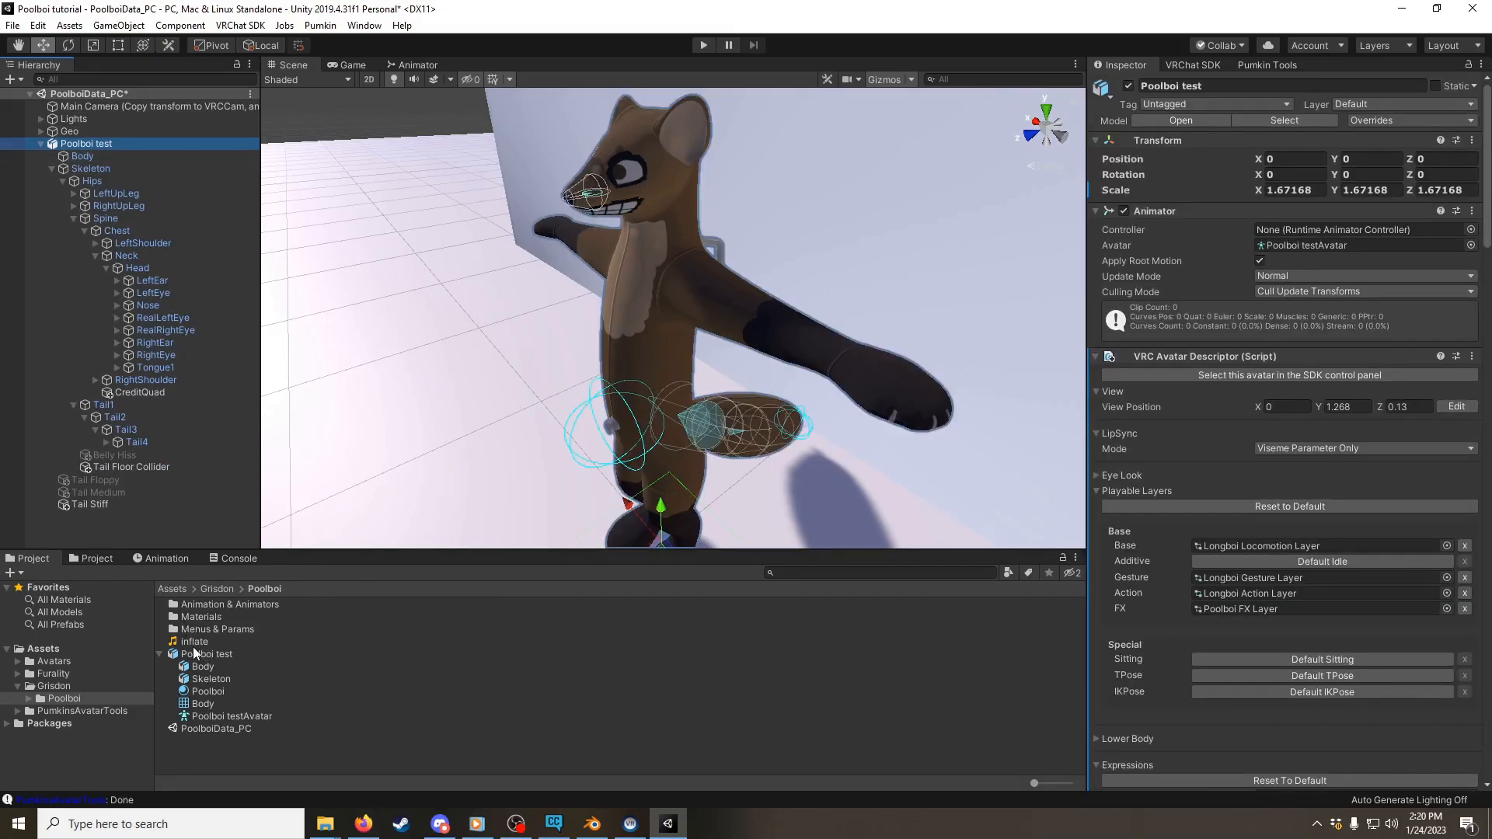
double_click(208, 615)
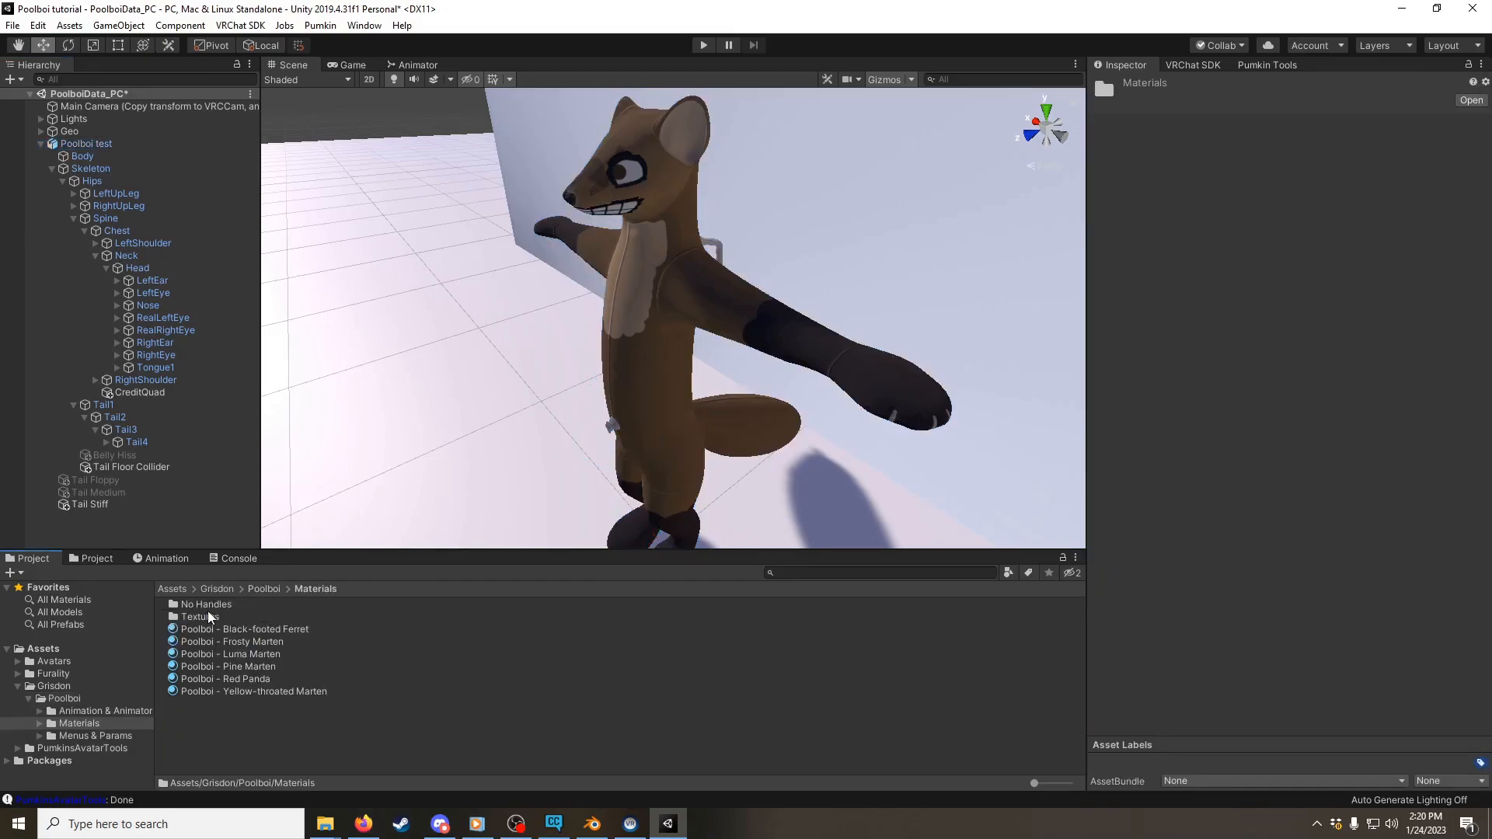
left_click_drag(222, 673, 680, 302)
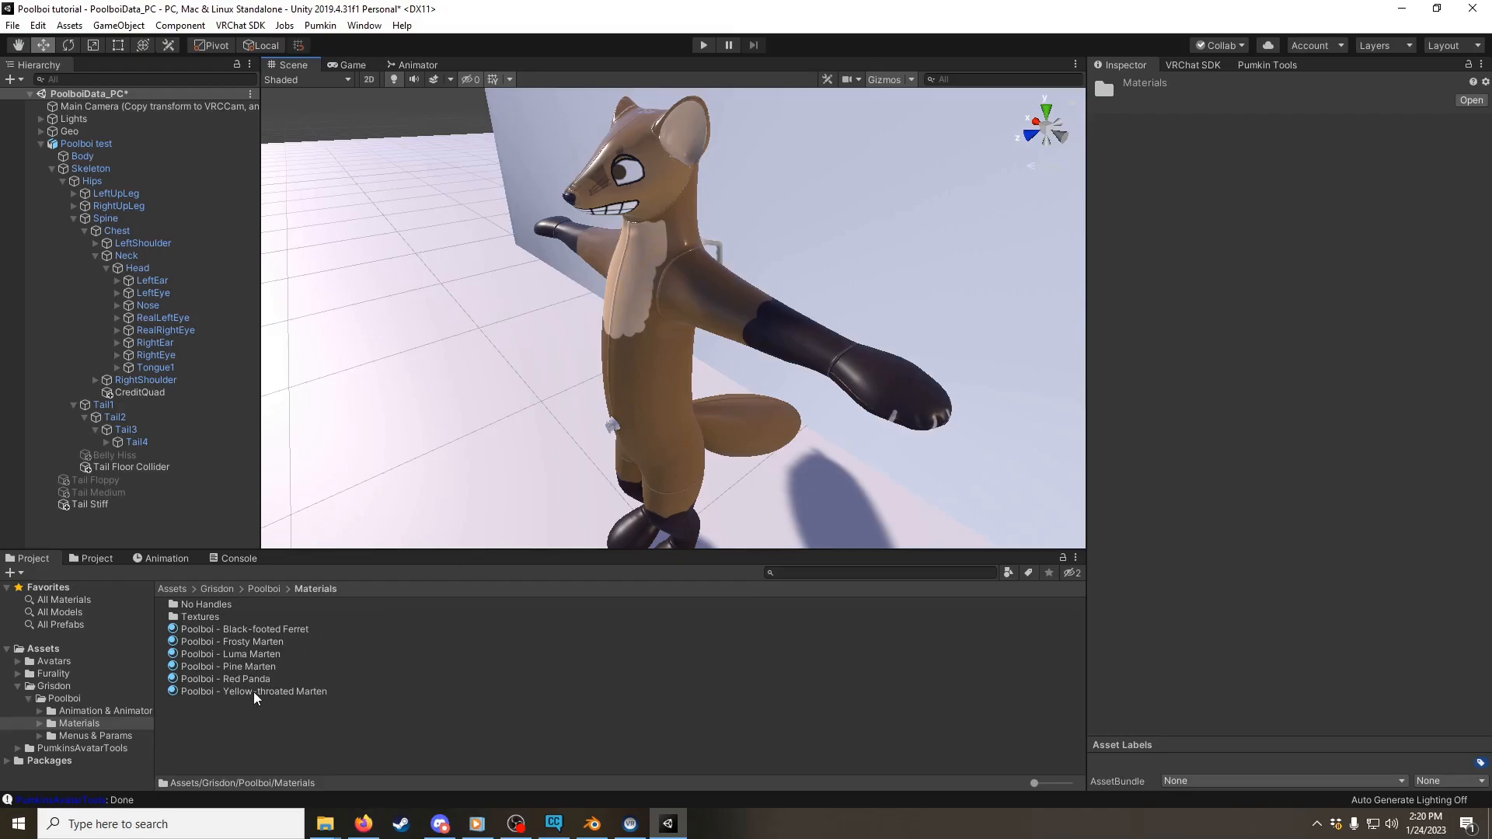
Step: Apply the "Poolboi - Luma Marten" material to the avatar's body in the scene
left_click_drag(249, 655, 656, 321)
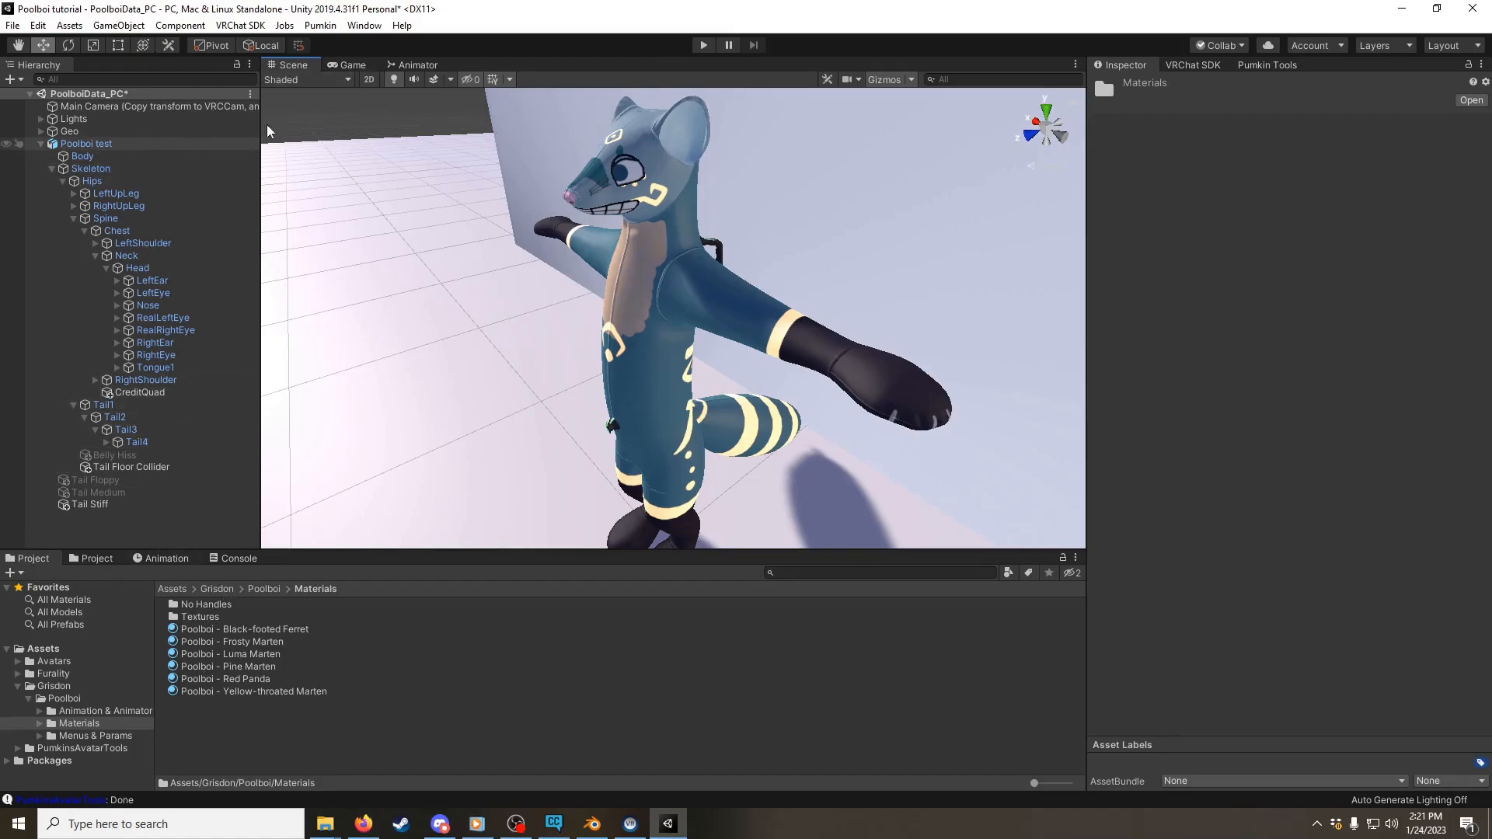
Step: Examine the FX controller's Handles layer, the properties animated by its PB_Handles_ON clip, and the handles on the avatar's back
left_click(422, 66)
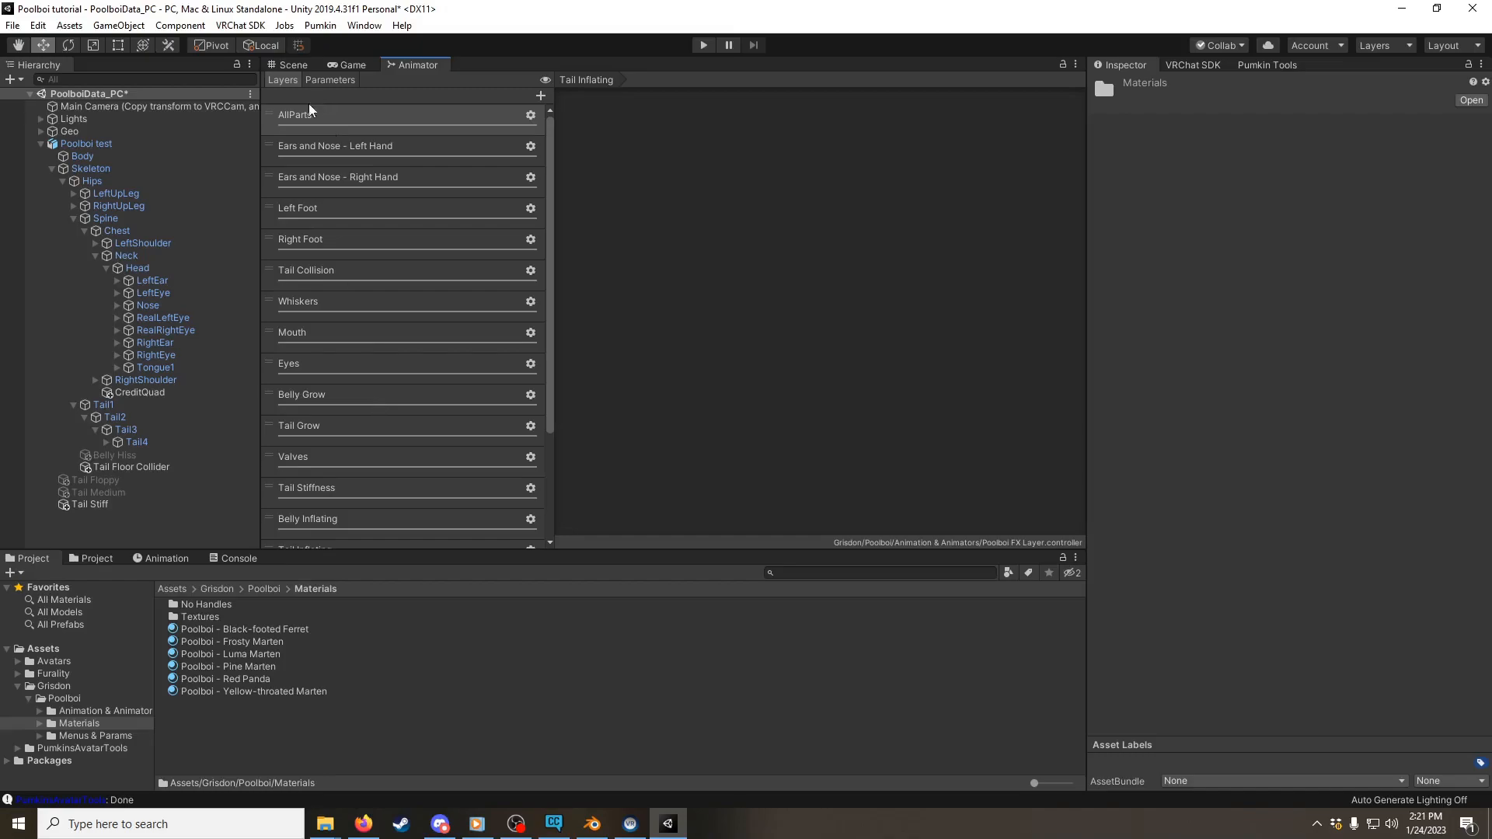
scroll(359, 513, "down", 3)
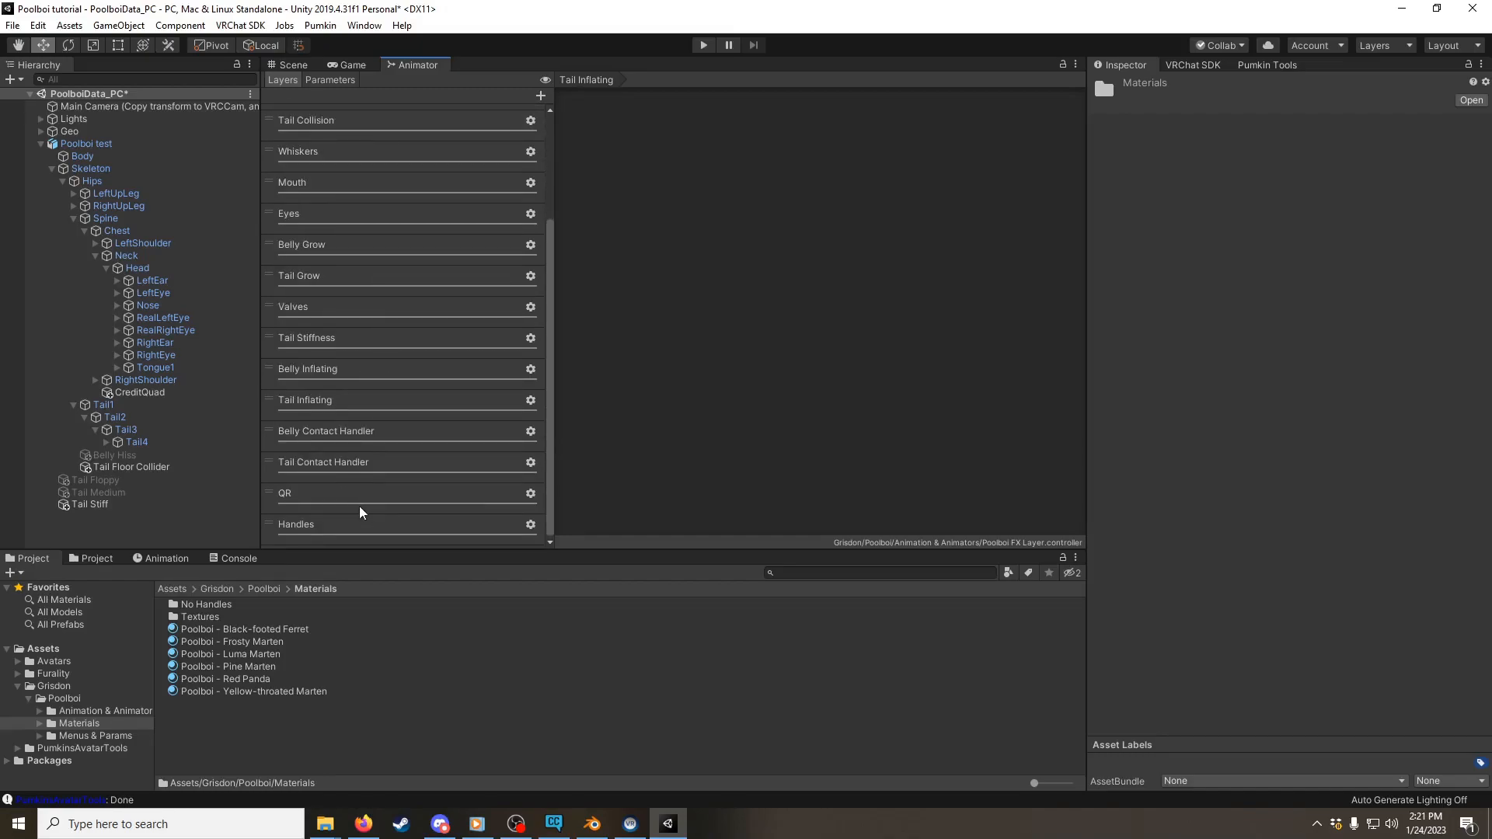
left_click(323, 529)
left_click(819, 190)
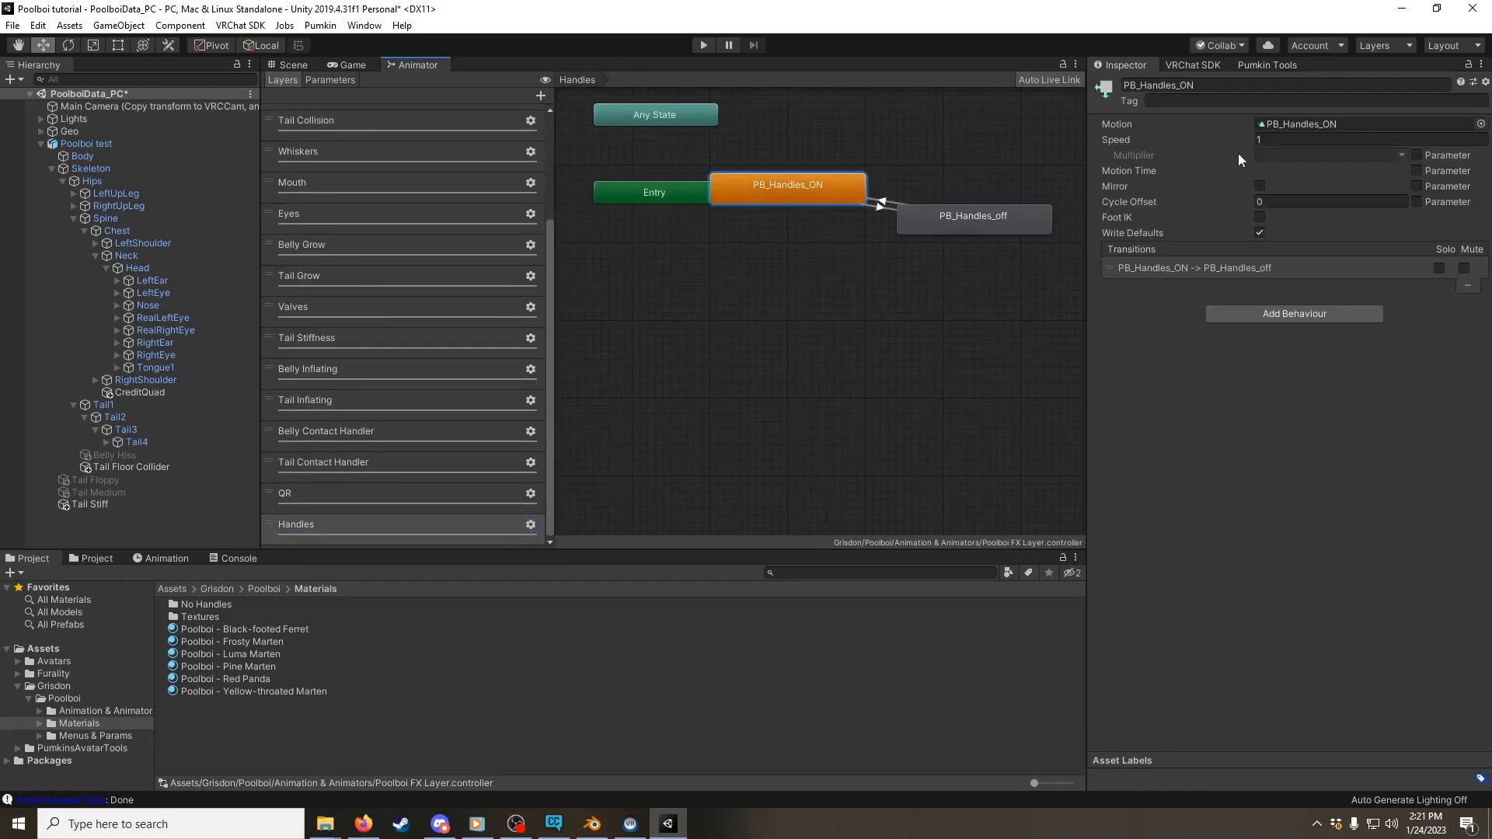
left_click(1322, 123)
left_click(192, 619)
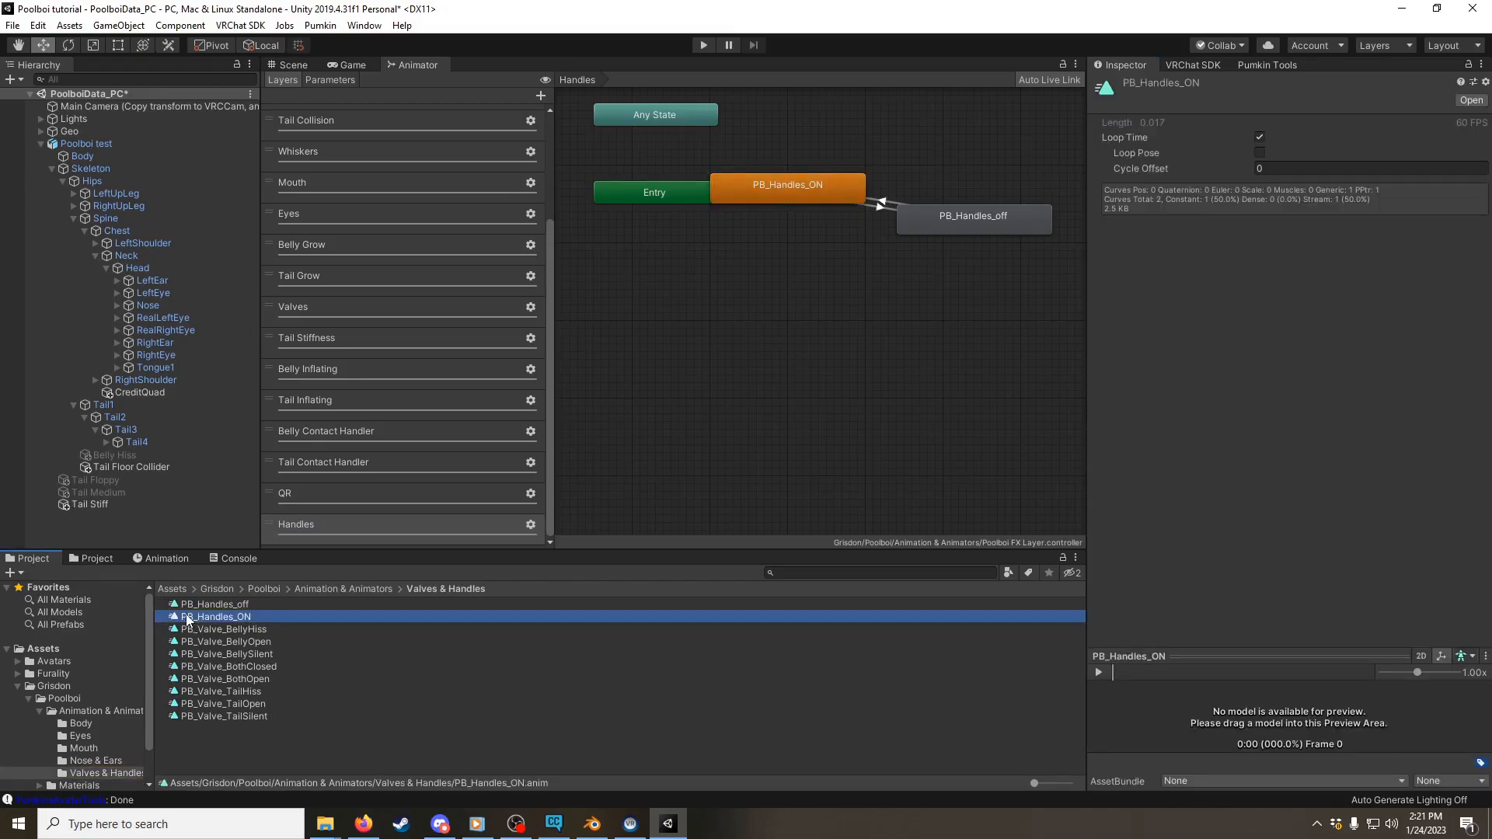
scroll(147, 591, "down", 1)
left_click(151, 560)
left_click(132, 632)
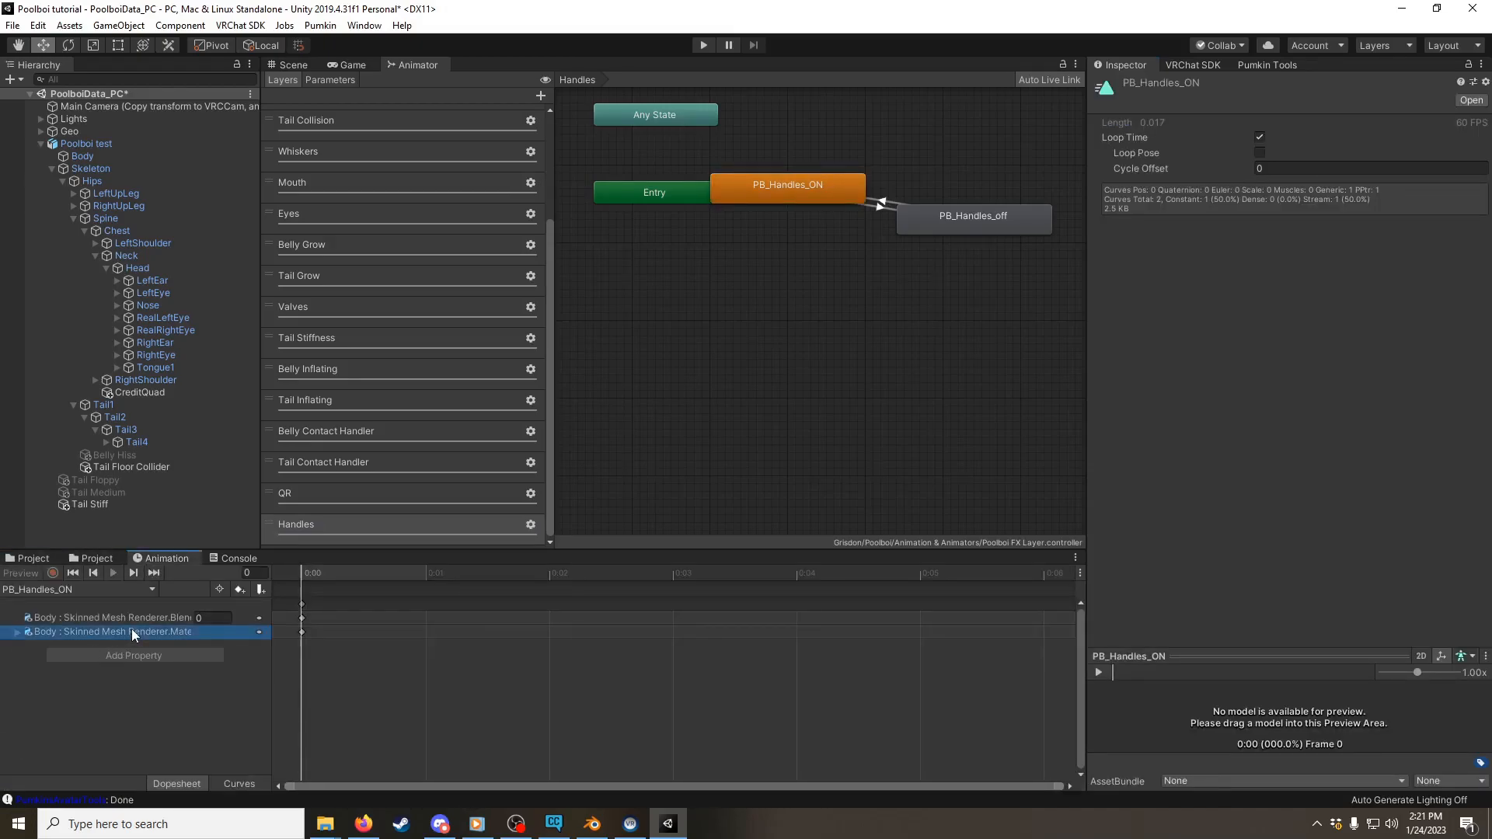
left_click(72, 556)
left_click(41, 556)
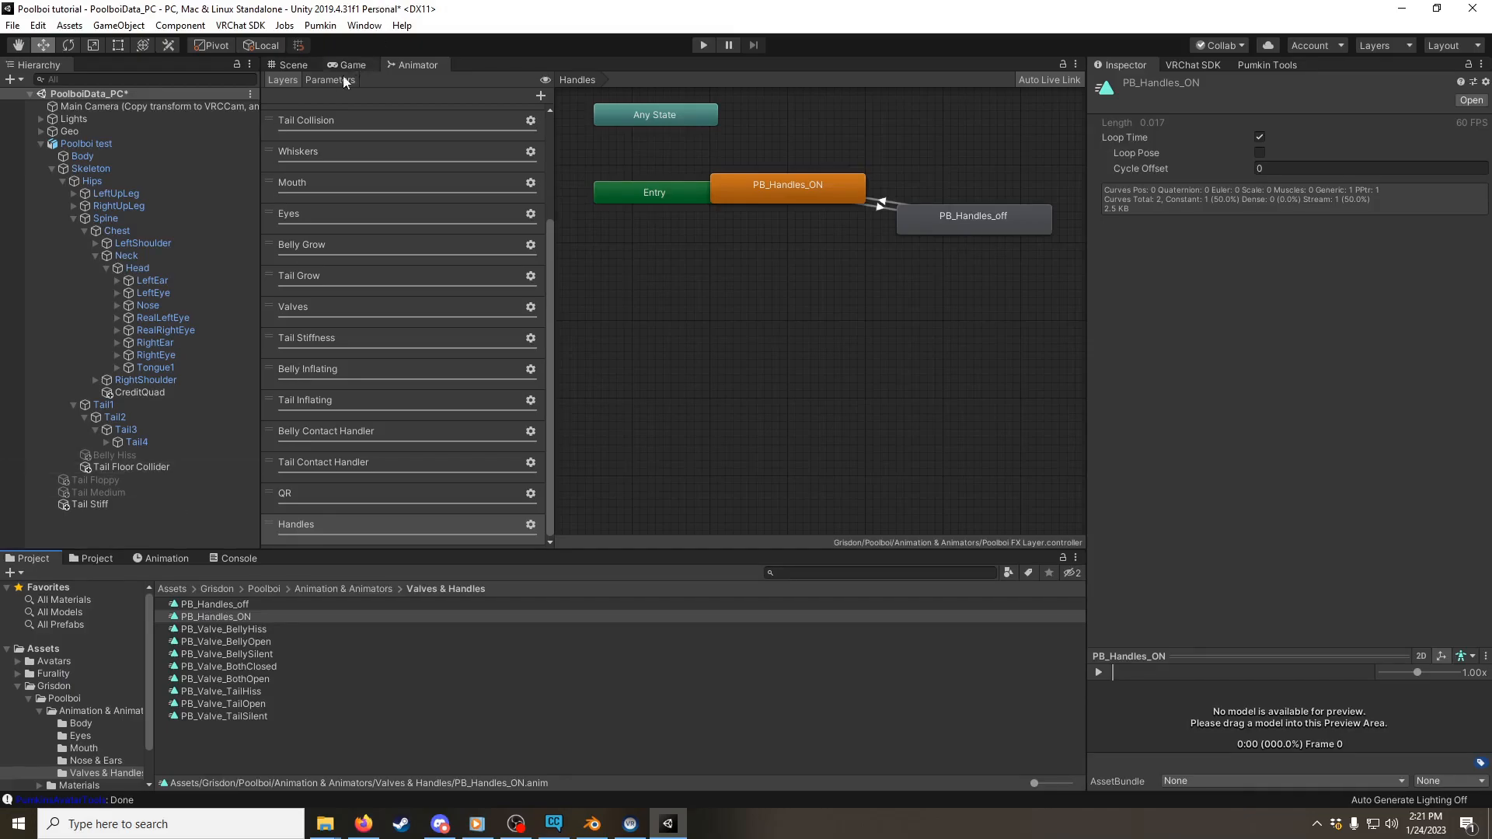
left_click(293, 65)
right_click_drag(775, 259, 445, 240)
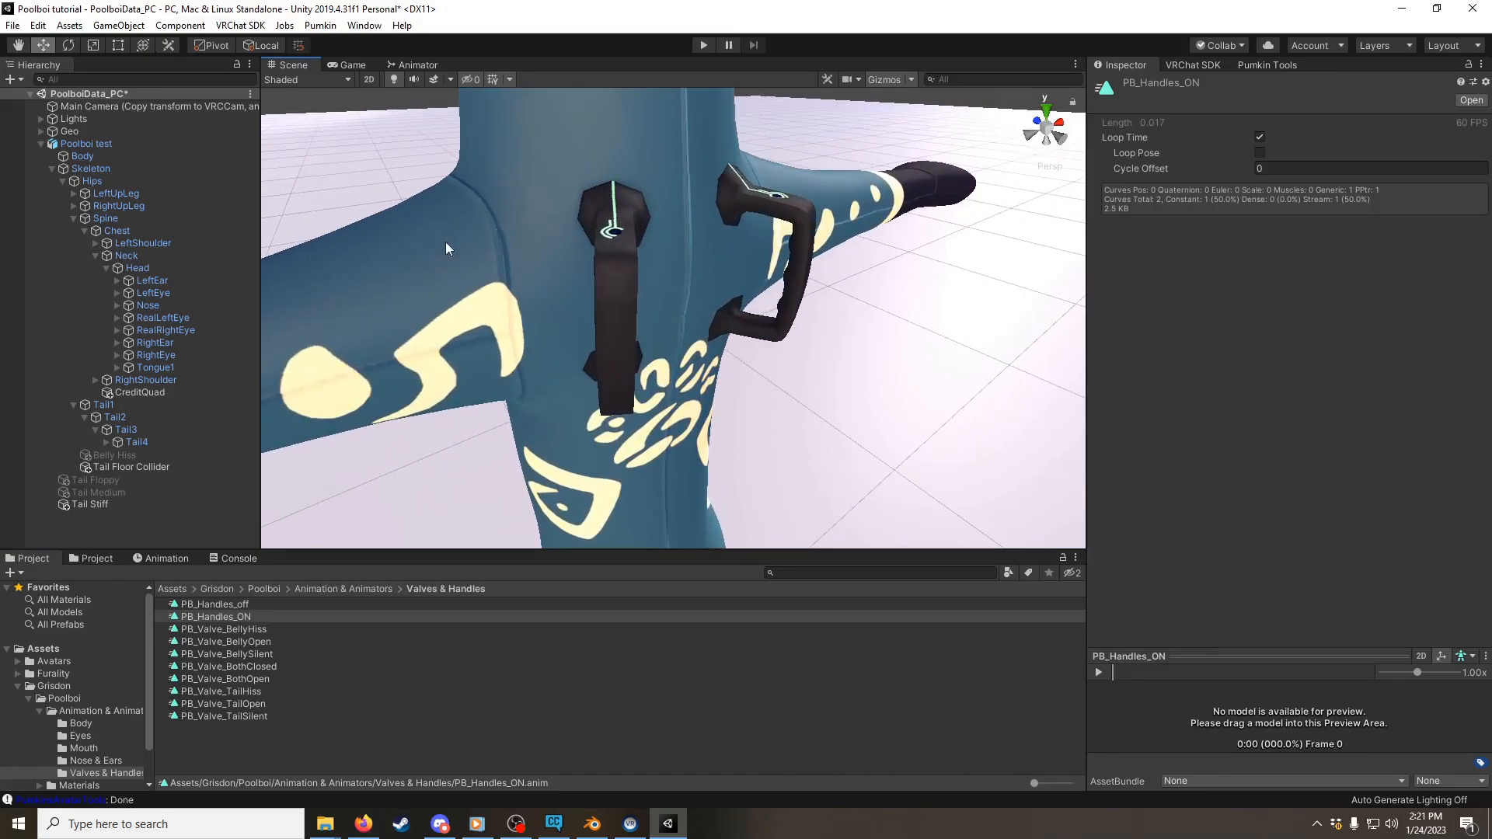
right_click_drag(572, 260, 783, 292)
Step: Duplicate the Poolboi test avatar and deactivate the original
left_click(88, 142)
right_click(90, 142)
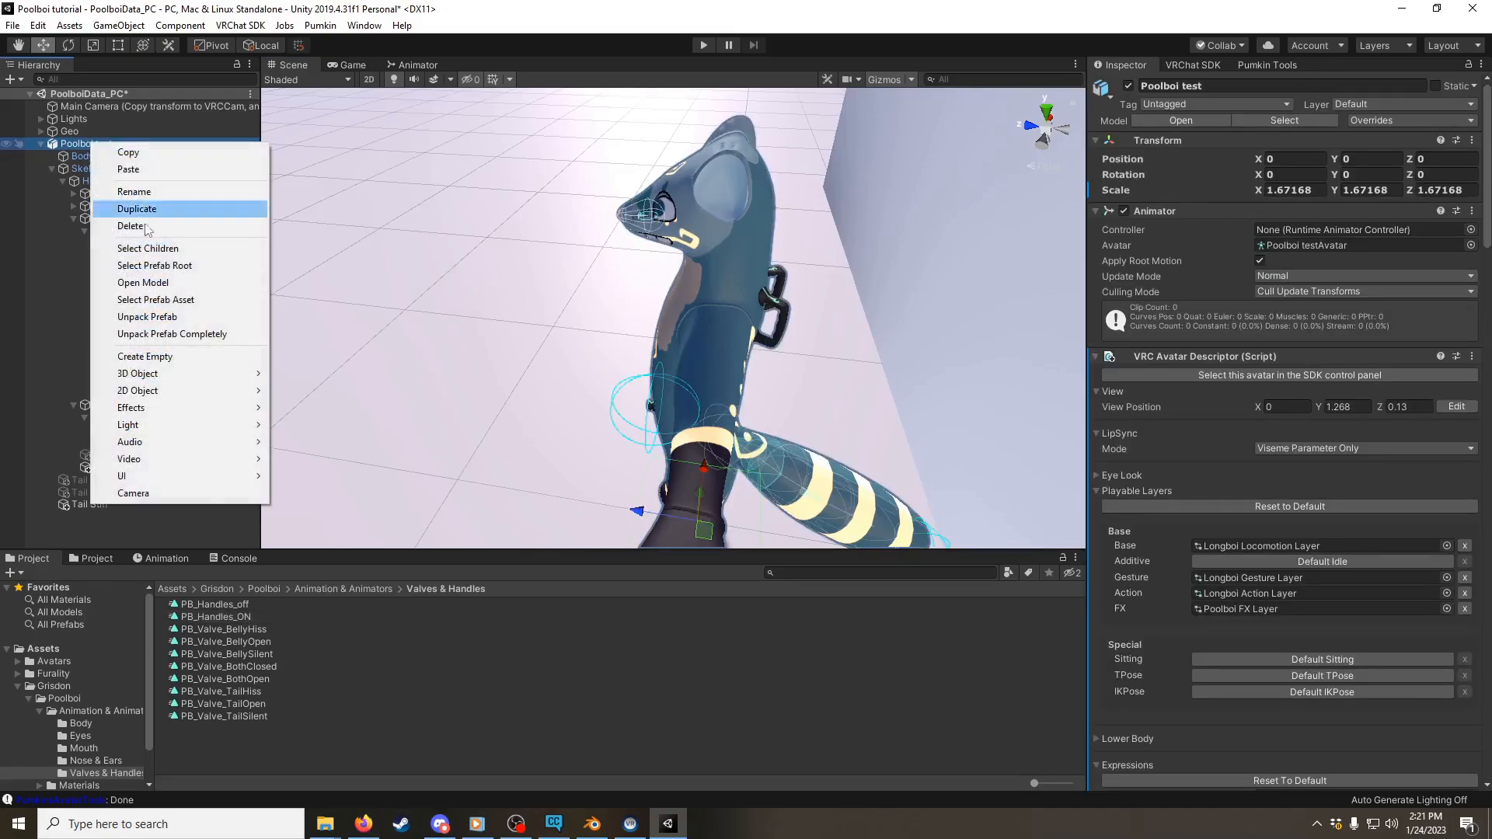
left_click(162, 215)
left_click(107, 146)
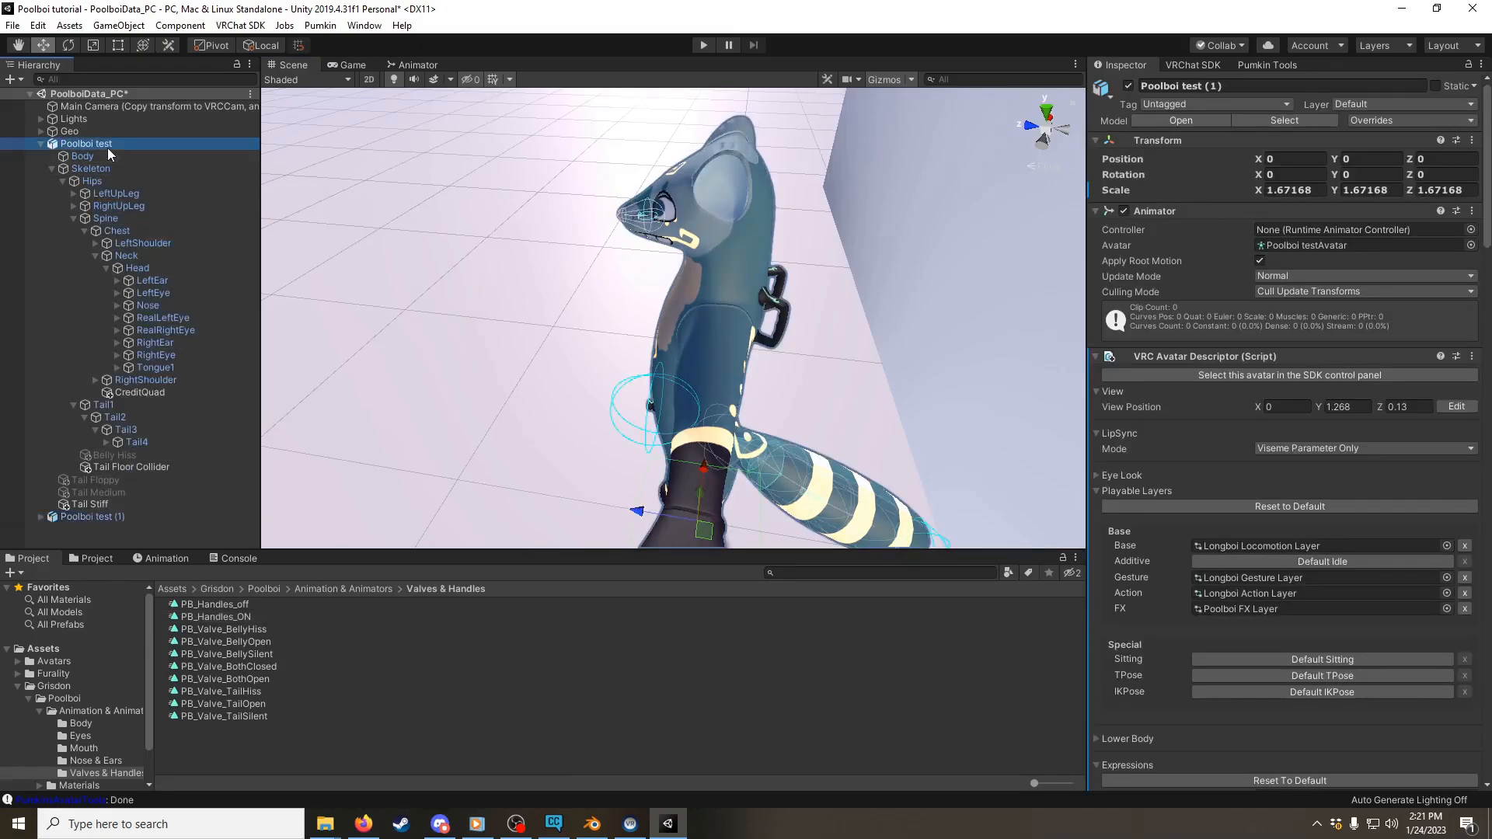
left_click(1128, 86)
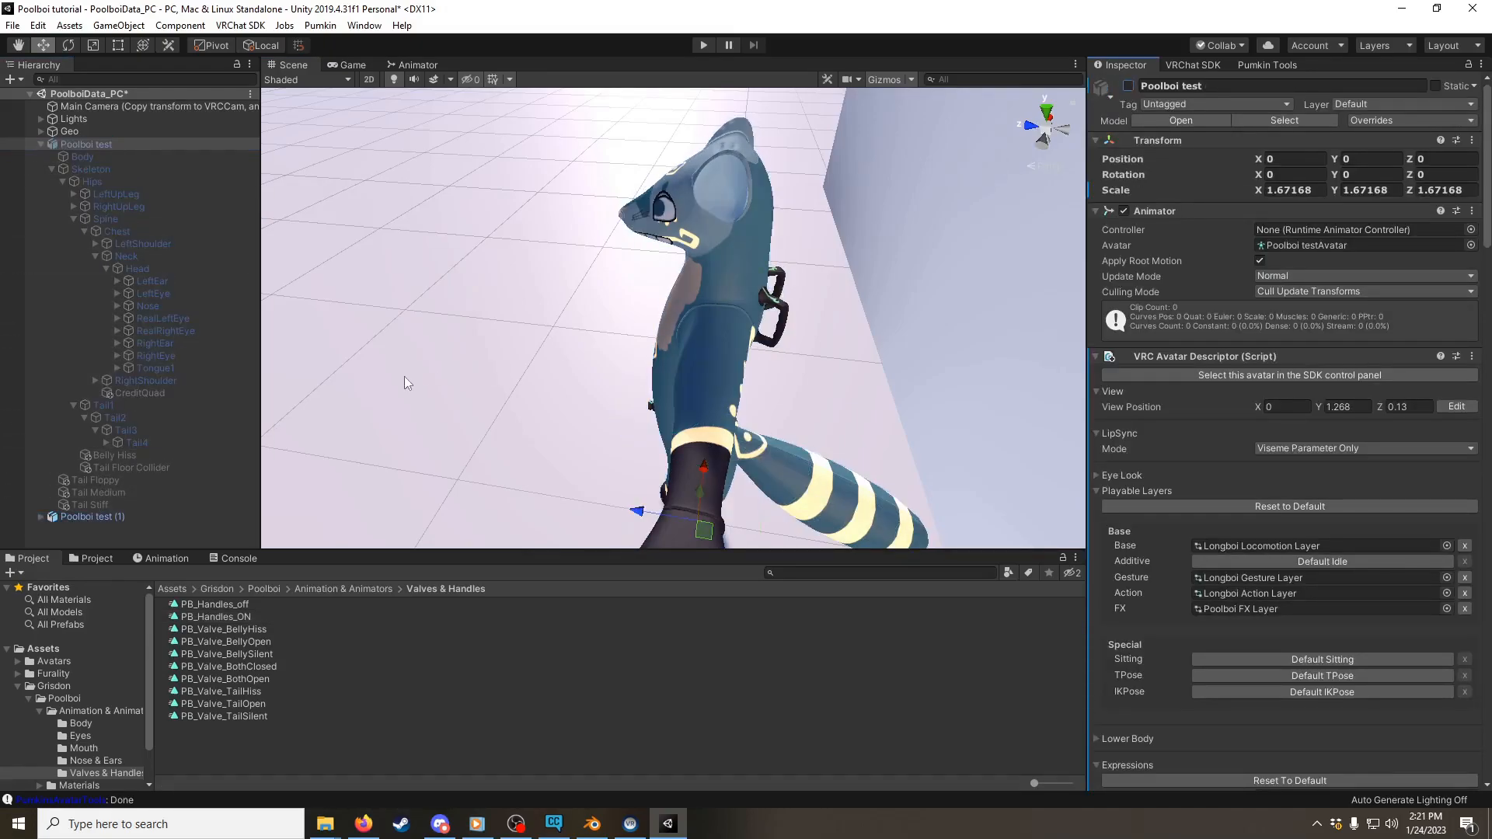
Step: Assign Poolboi FX Layer as the Animator controller of the duplicated avatar
left_click(132, 517)
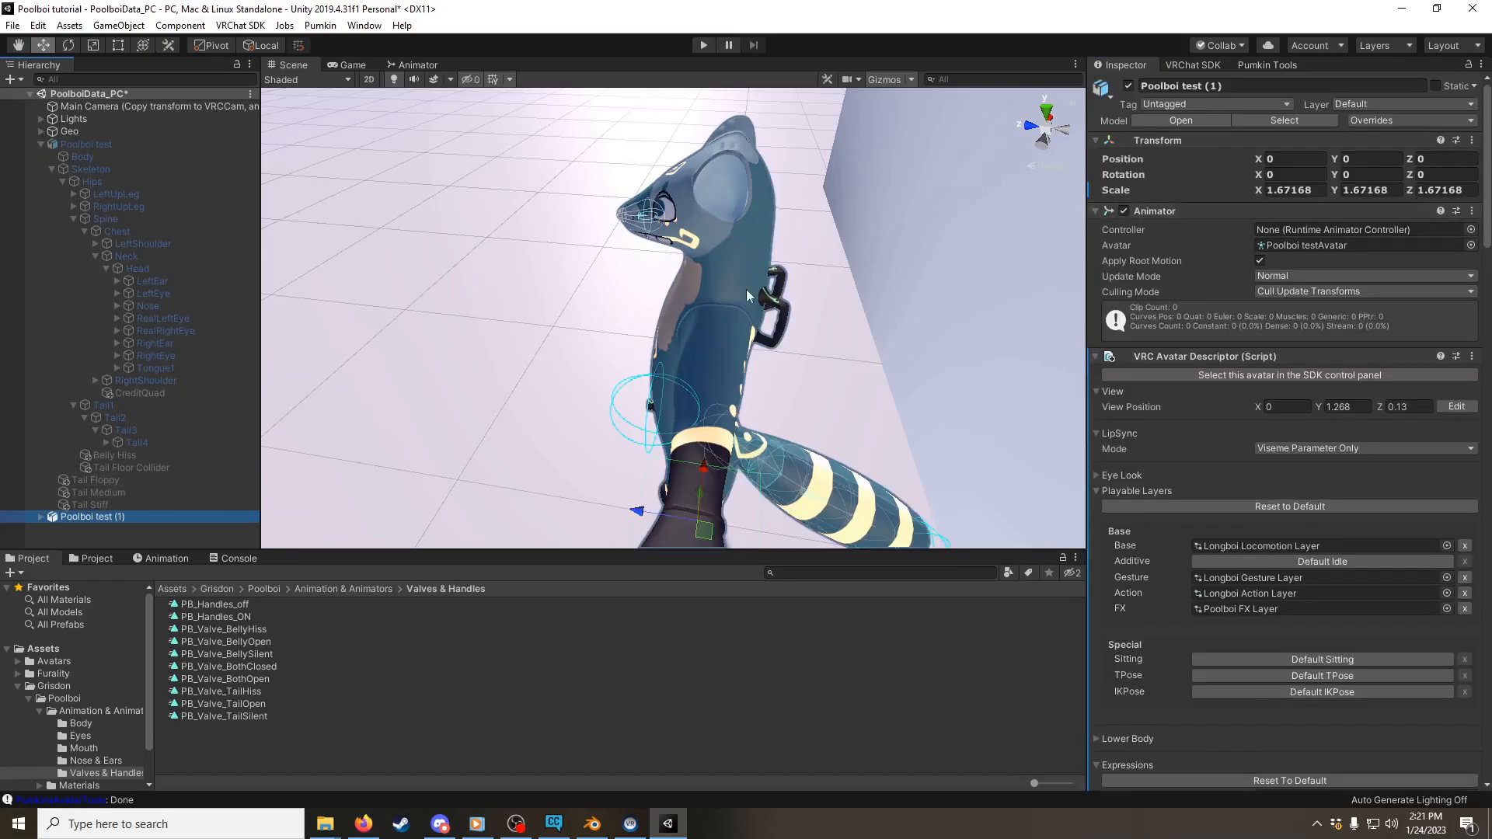
left_click(1470, 230)
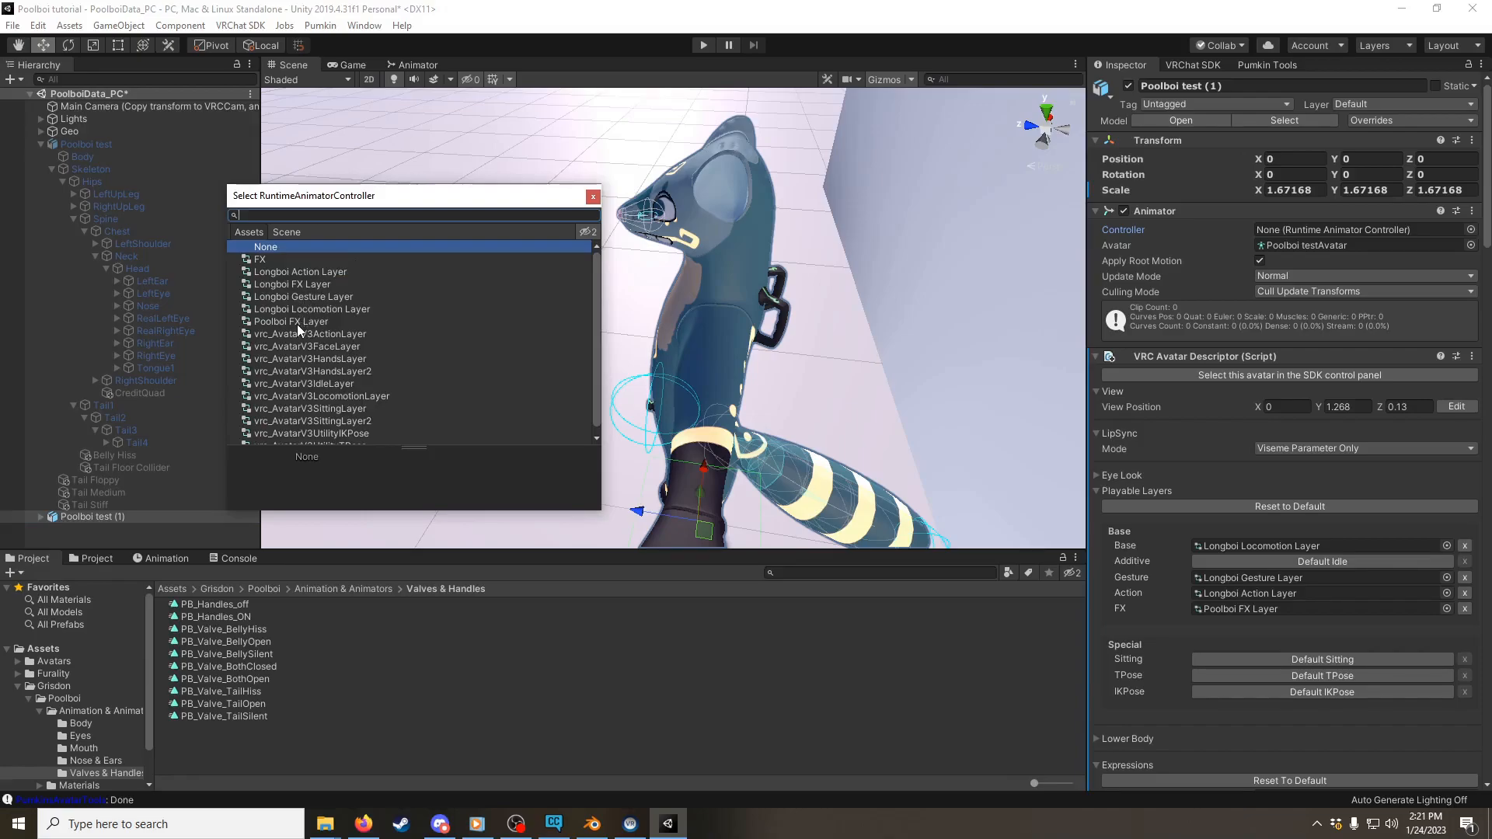
left_click(297, 323)
left_click(593, 196)
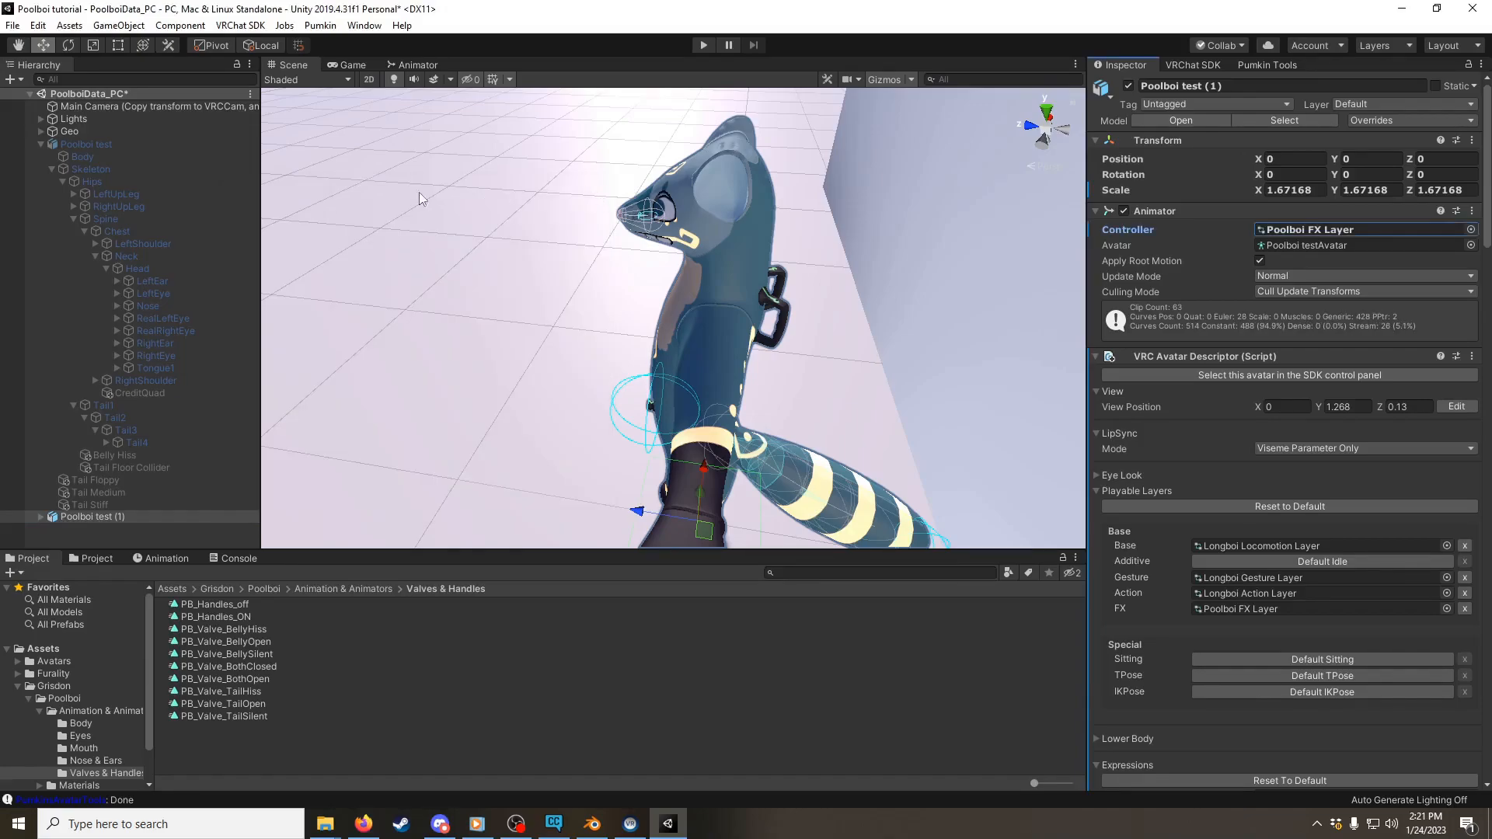
Step: Open the duplicated avatar's PB_Handles_off clip for animation editing
left_click(166, 557)
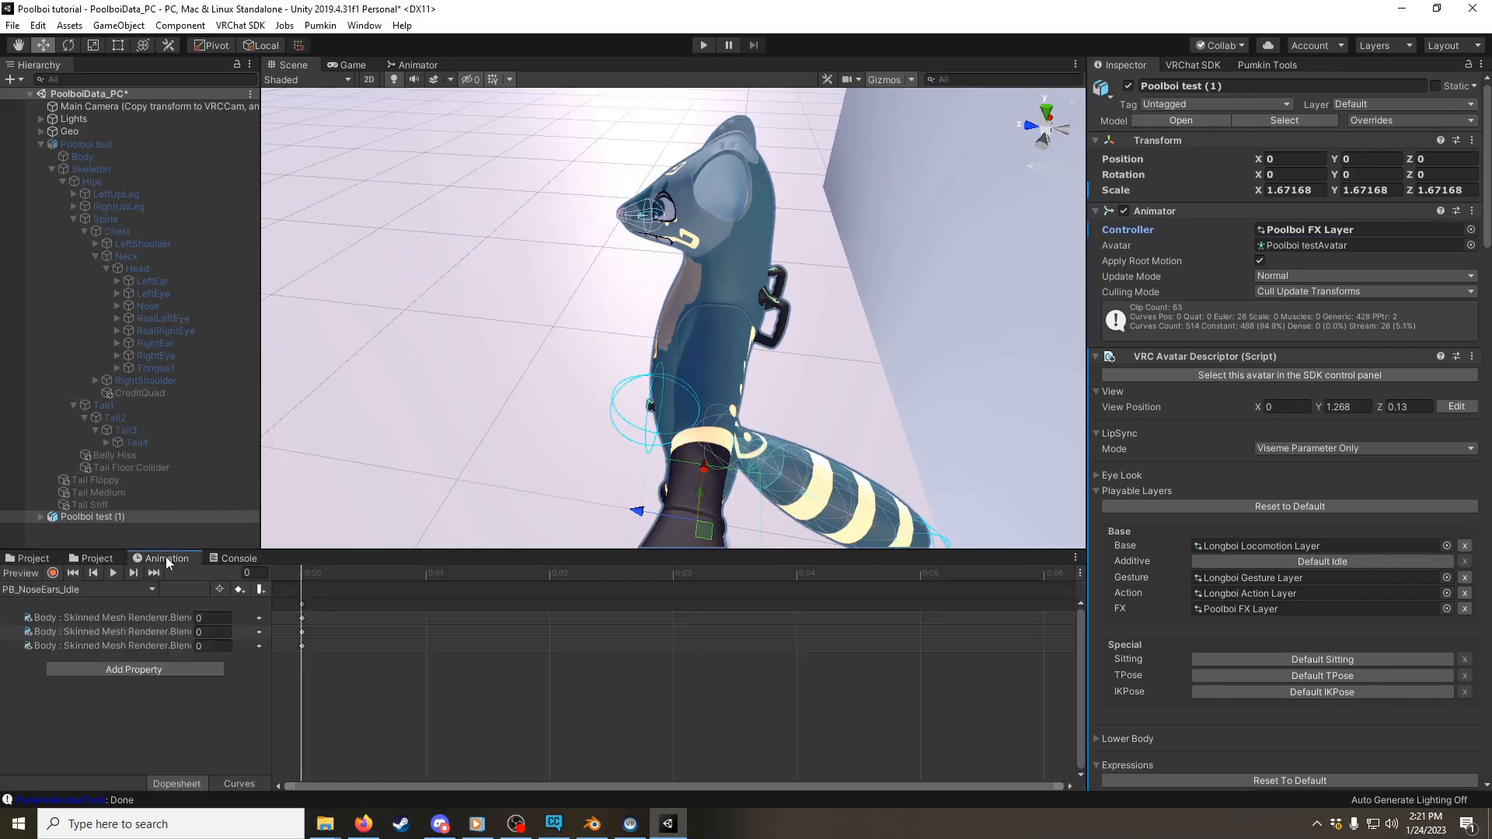
left_click(101, 588)
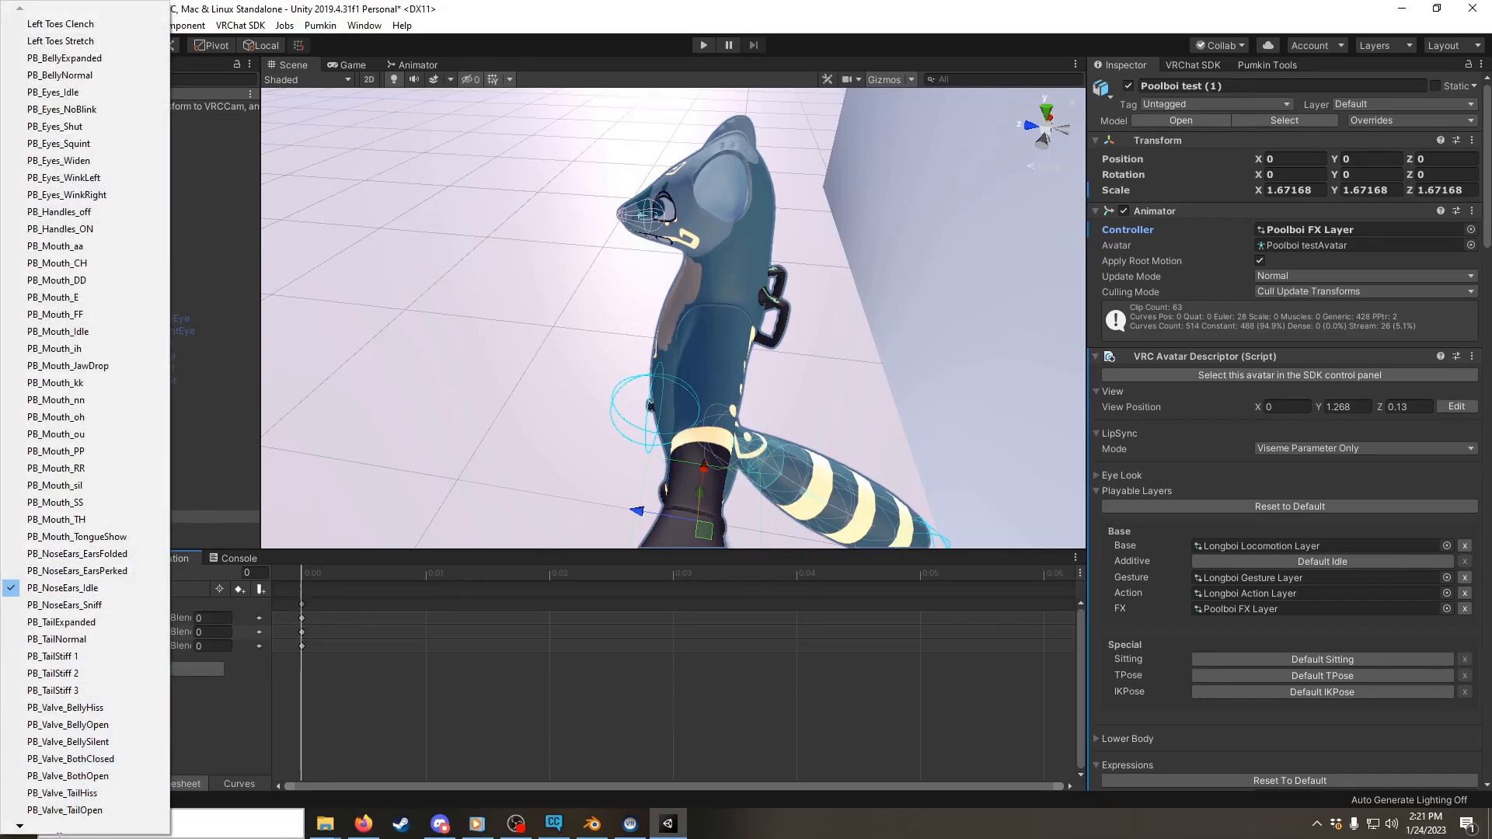
mouse_move(37, 829)
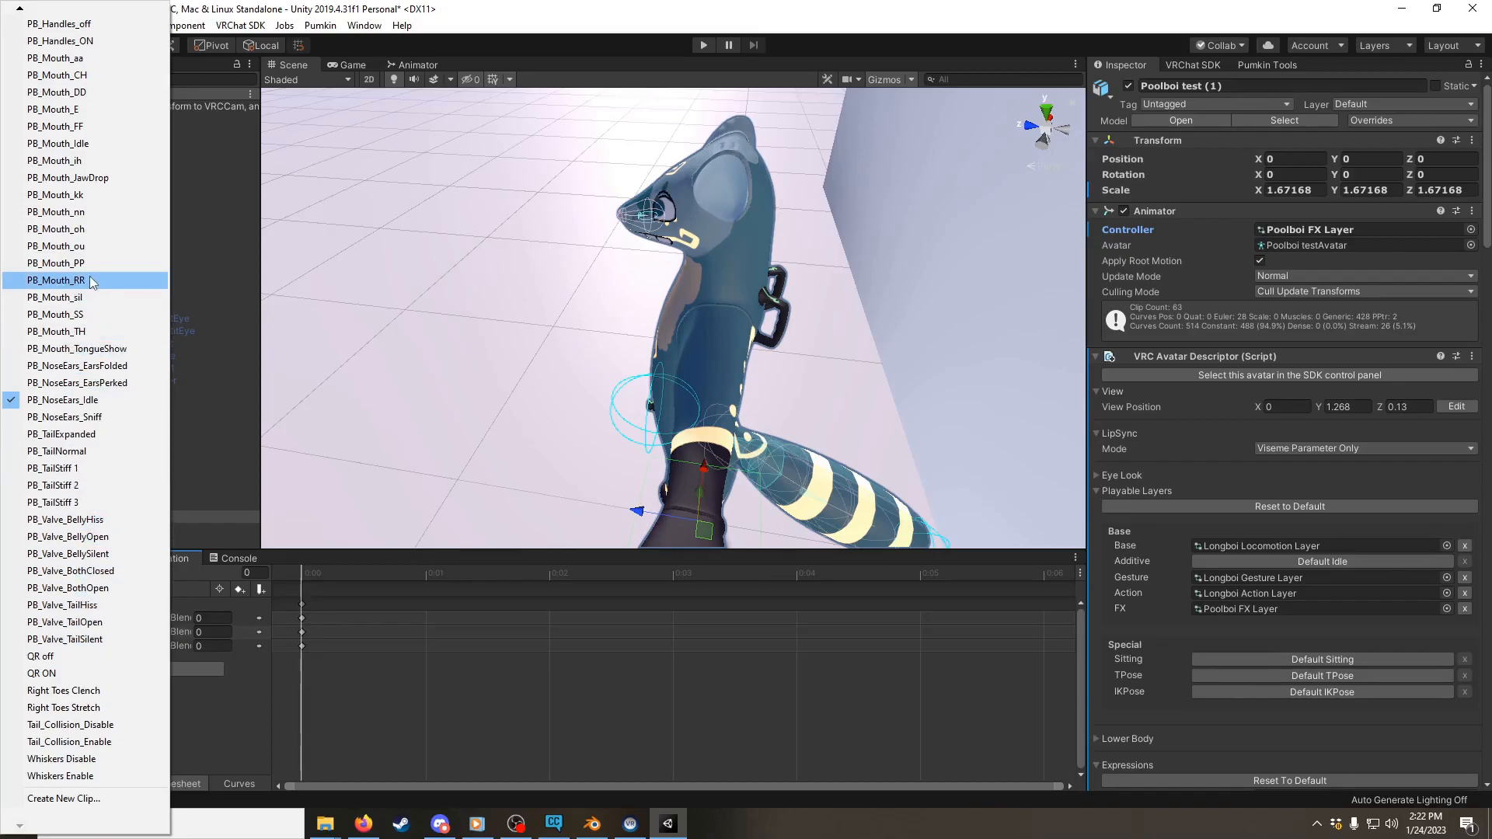
left_click(91, 25)
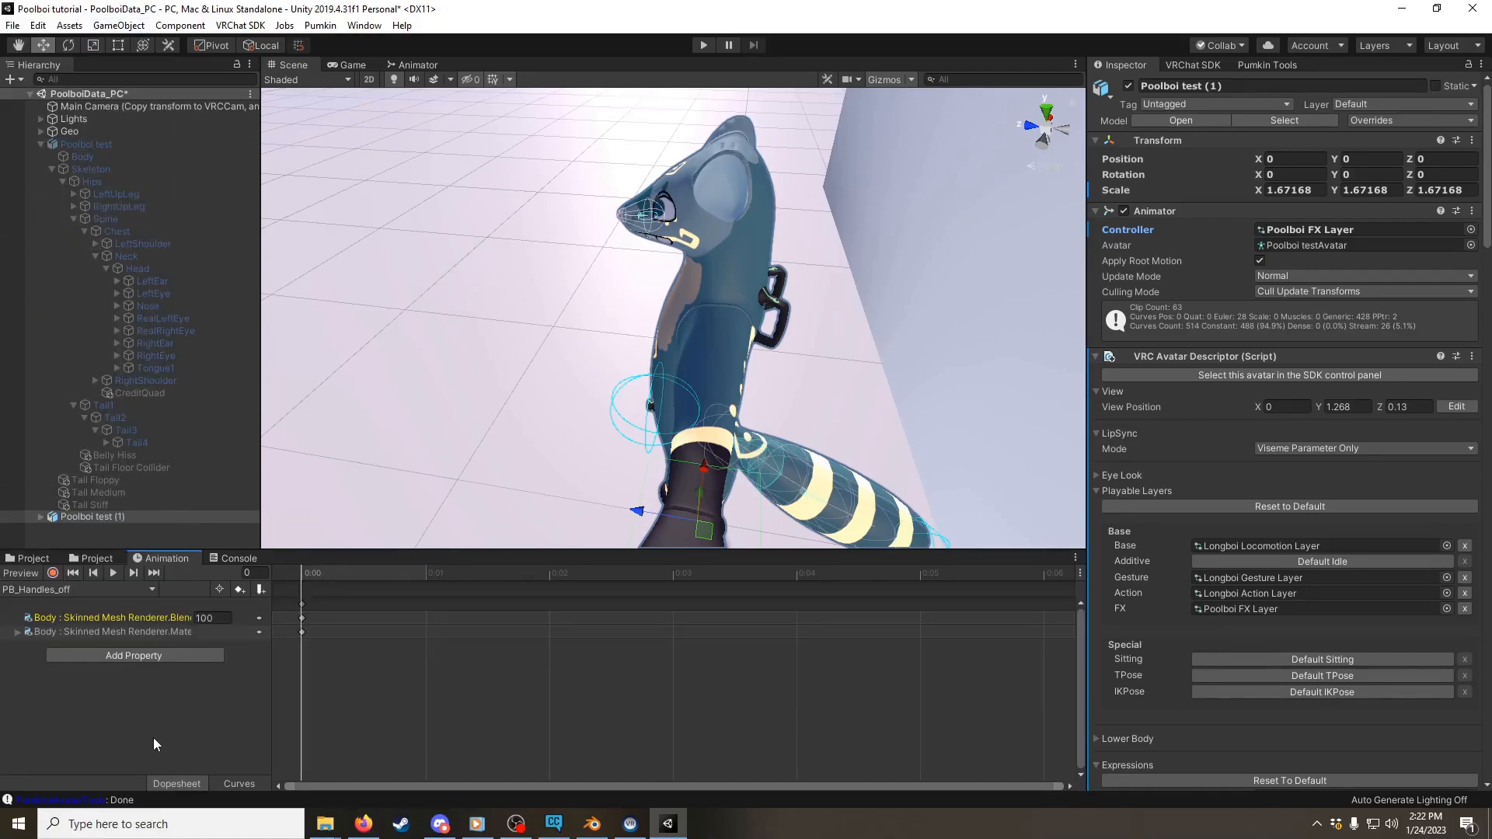
Step: Check the properties animated by PB_Handles_off and look for the Remove Handles shape among the Body's blend shapes
left_click(129, 617)
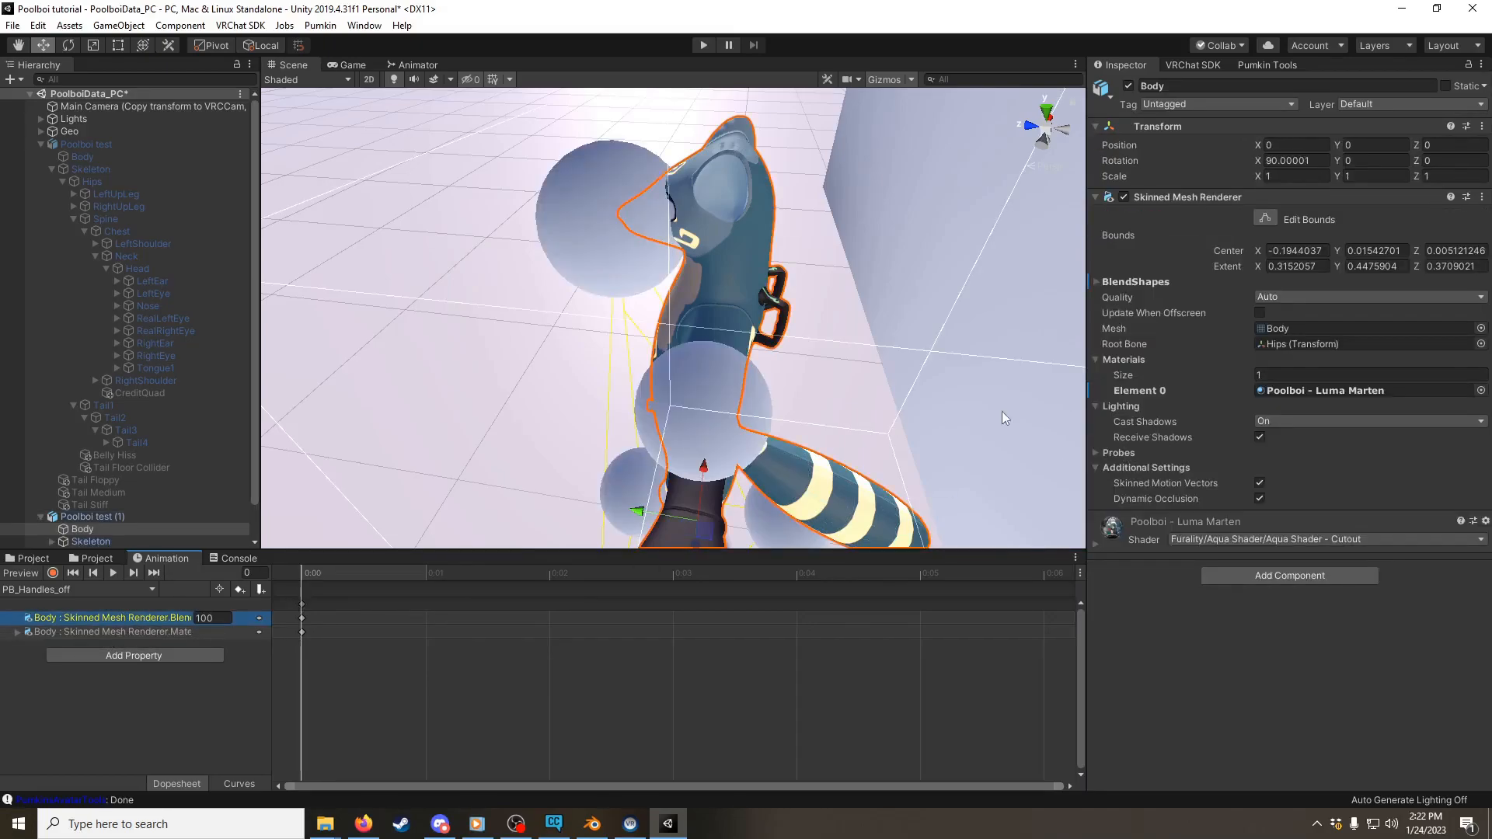
left_click_drag(272, 601, 462, 617)
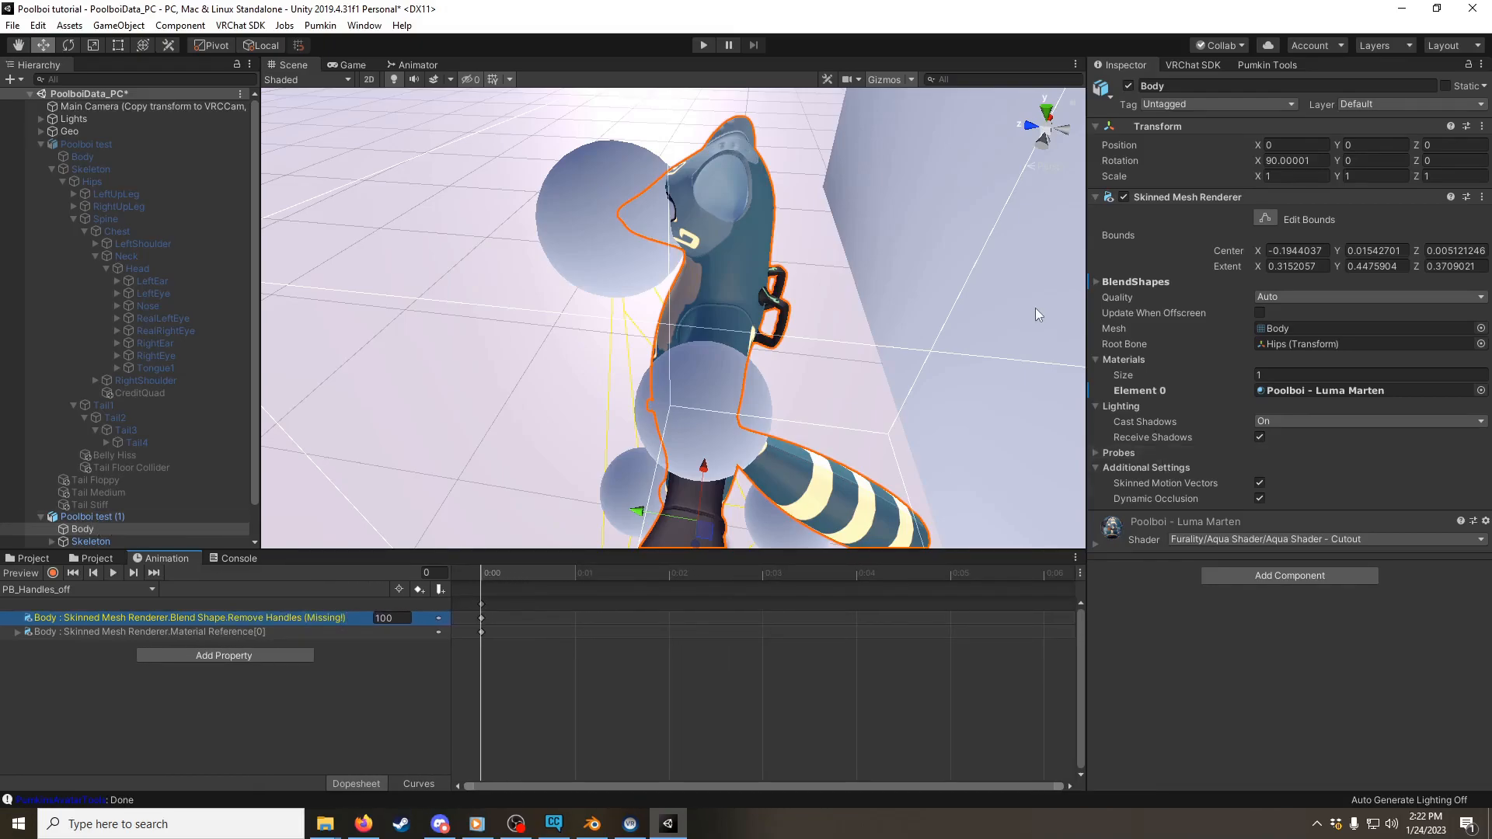
left_click(1096, 281)
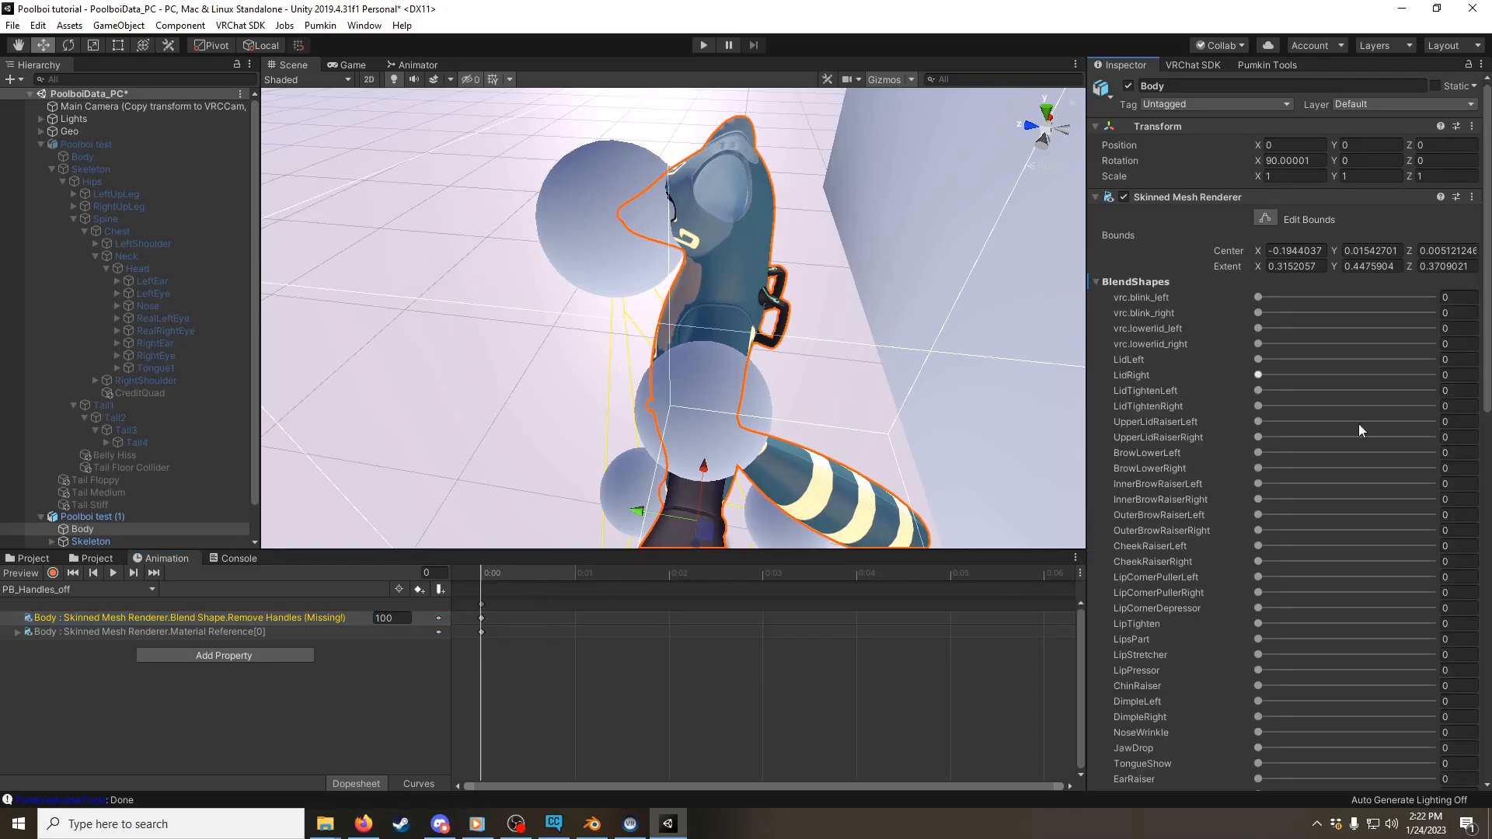
scroll(1359, 424, "down", 5)
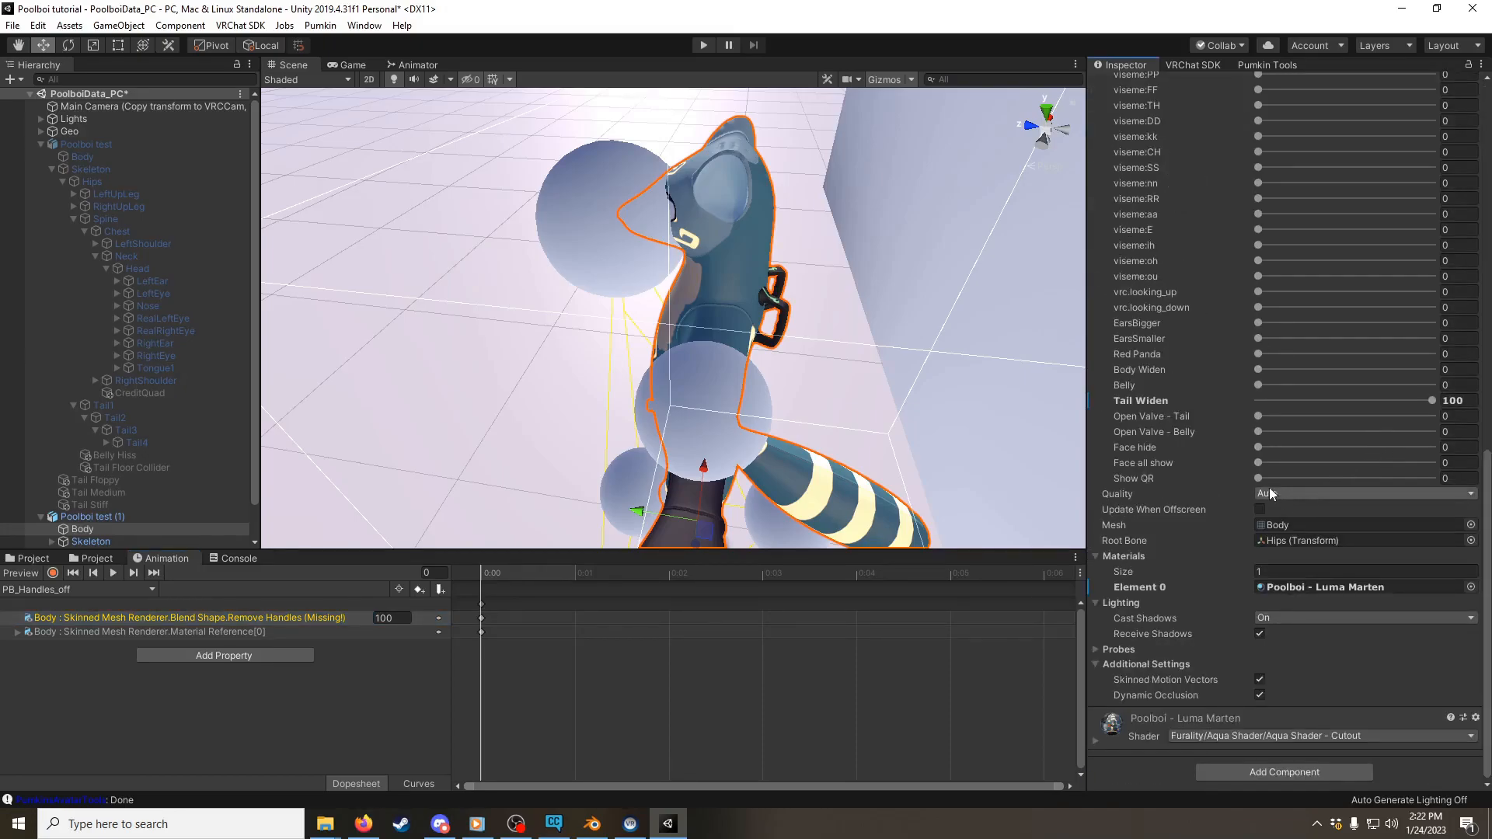
scroll(1260, 448, "up", 15)
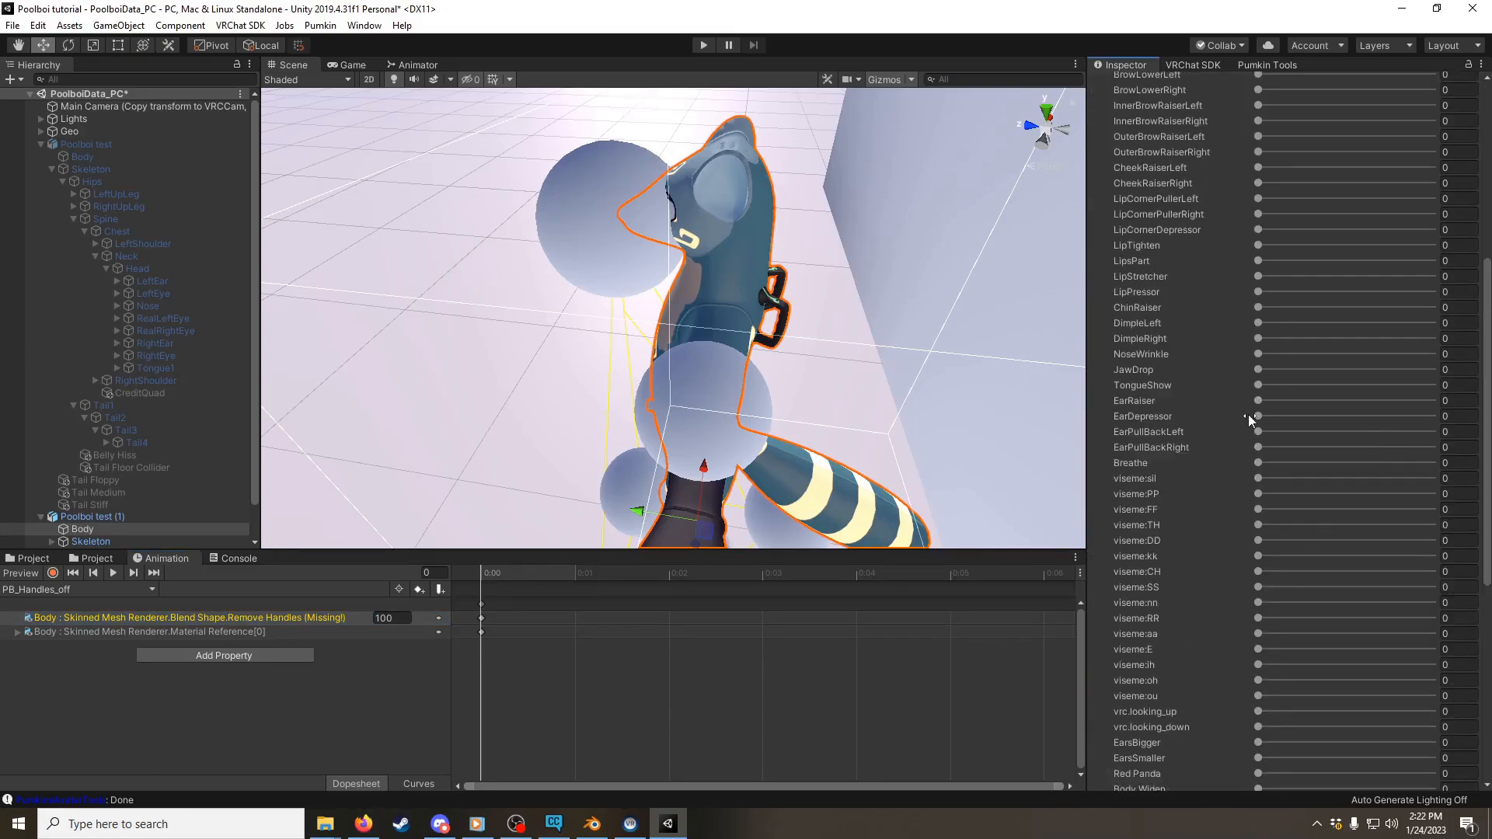
scroll(1258, 396, "down", 15)
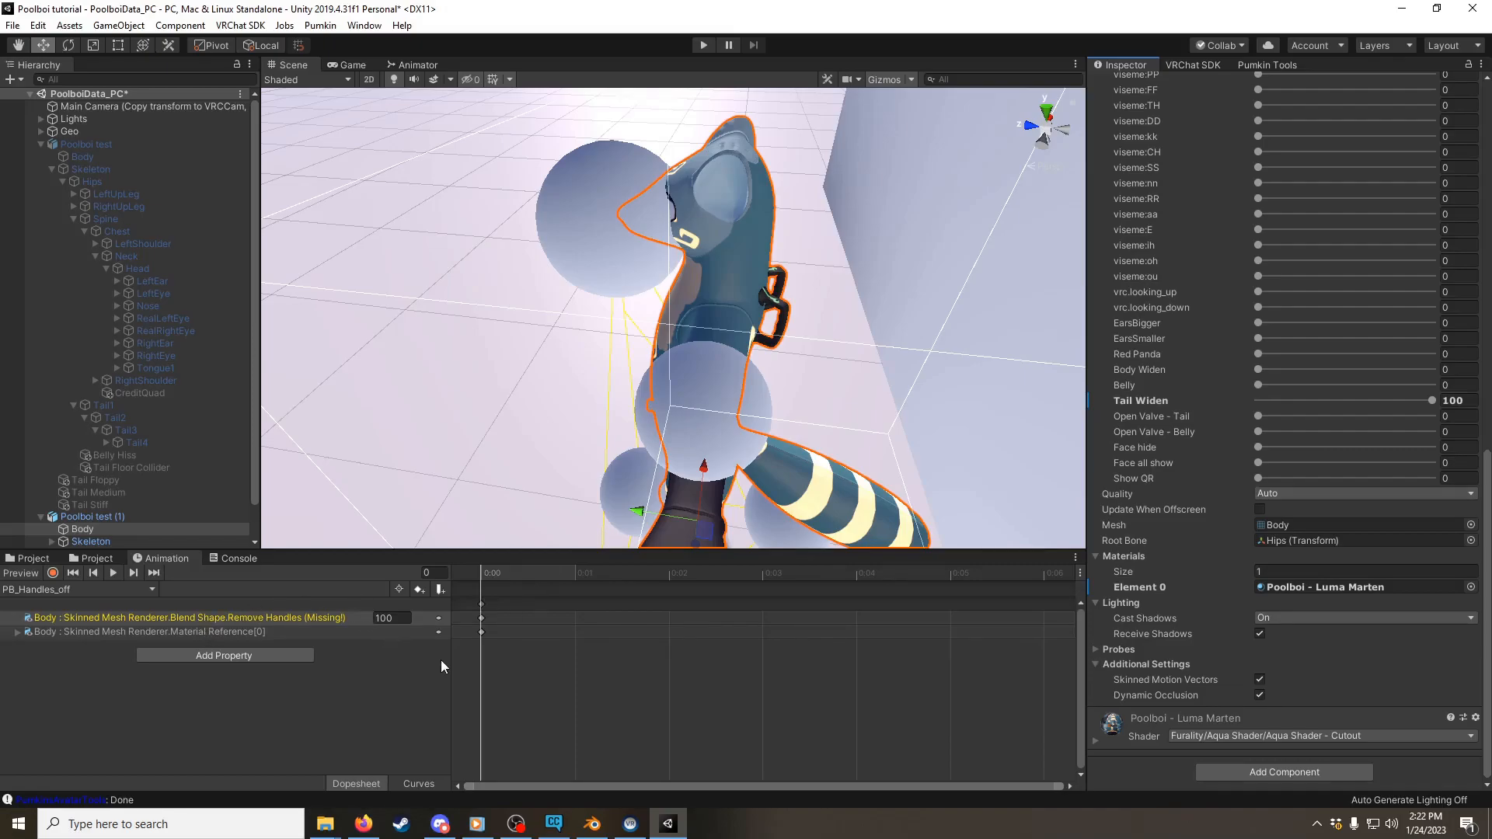
left_click_drag(449, 660, 394, 659)
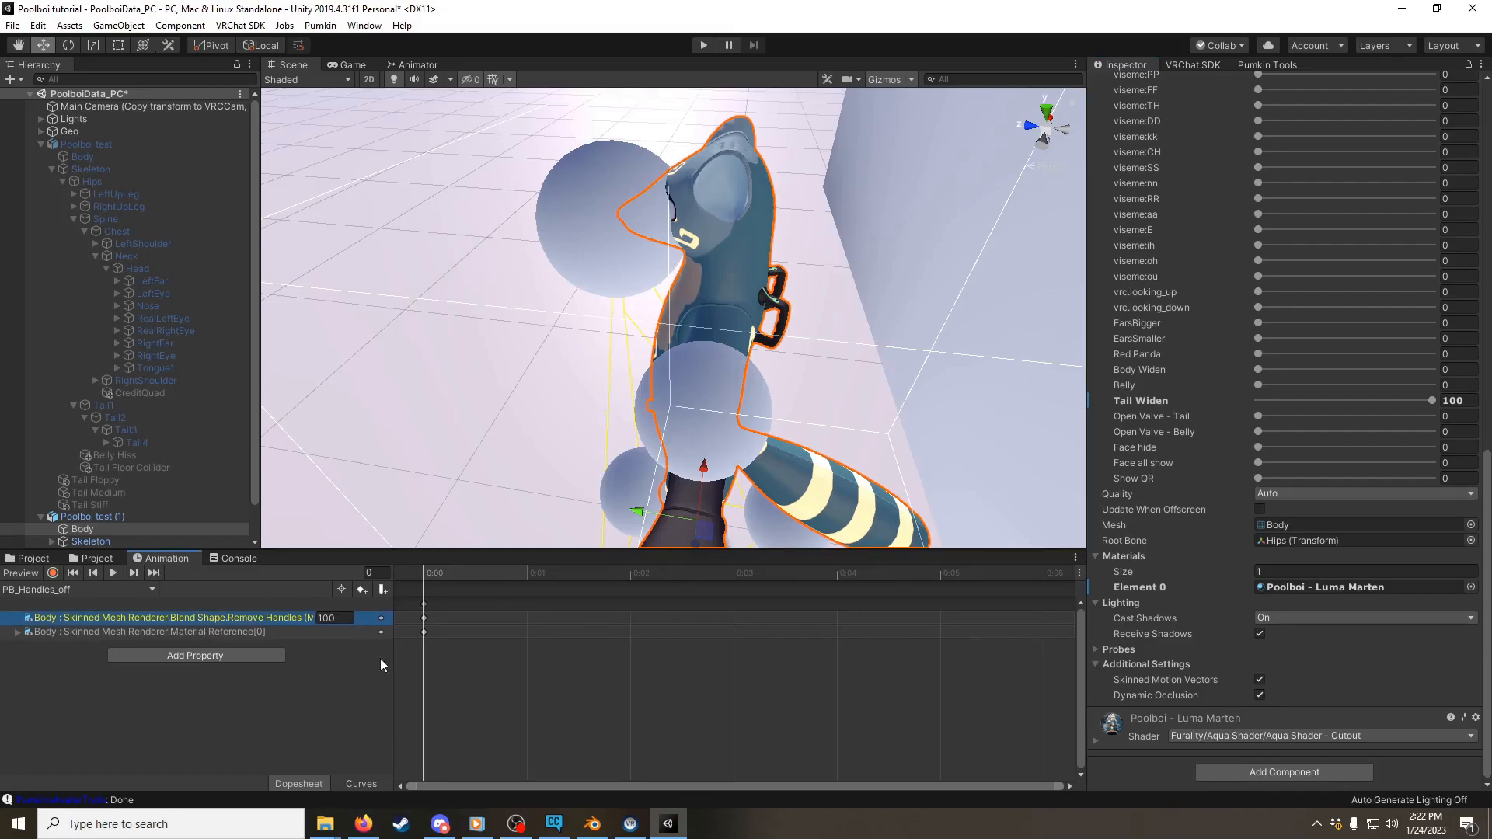
left_click(200, 632)
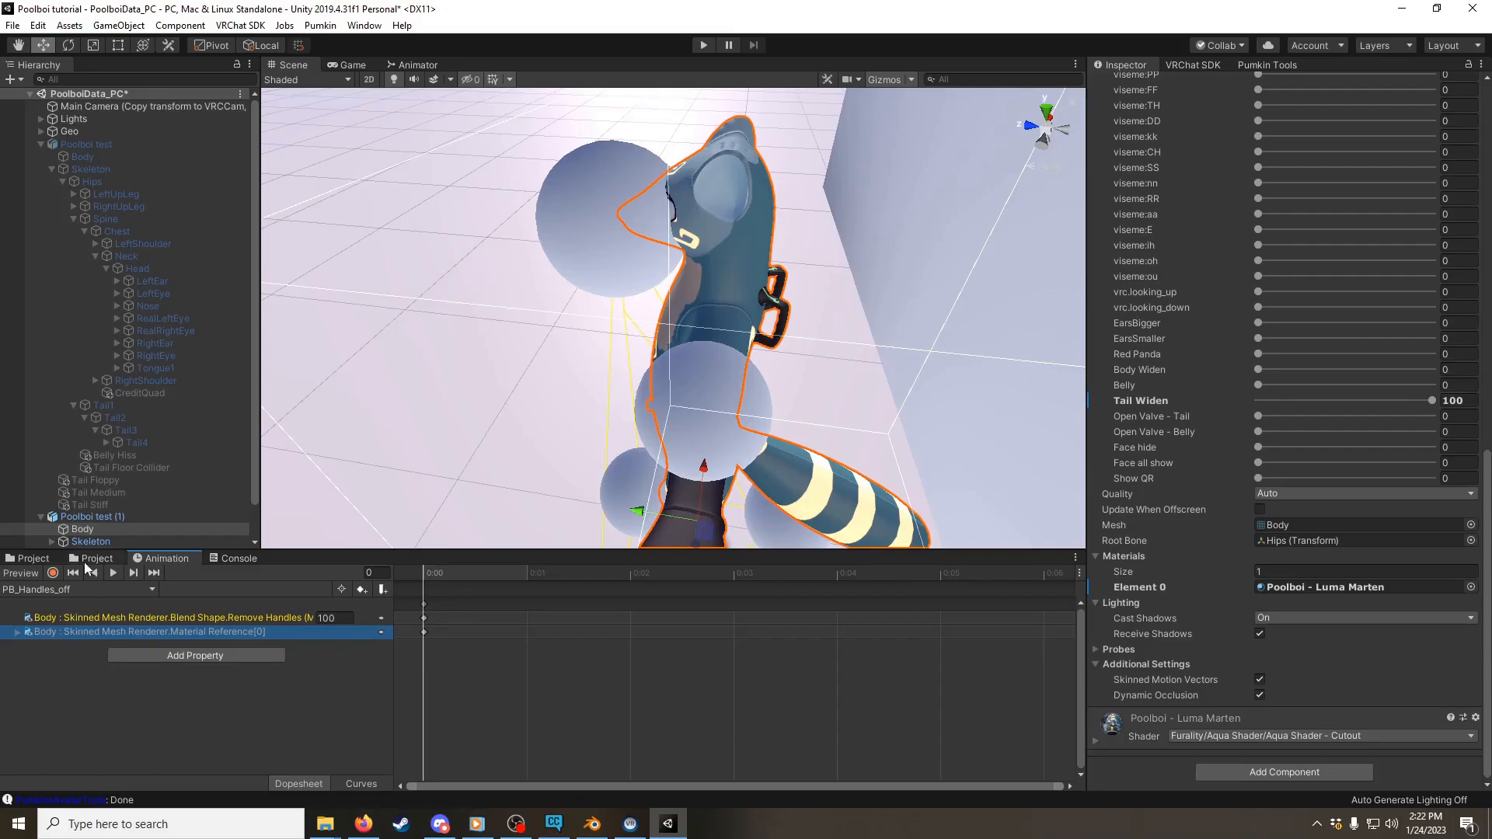
Step: Record the "Poolboi - Luma Marten (No Handles)" material onto the avatar's body in the PB_Handles_off clip
left_click(52, 573)
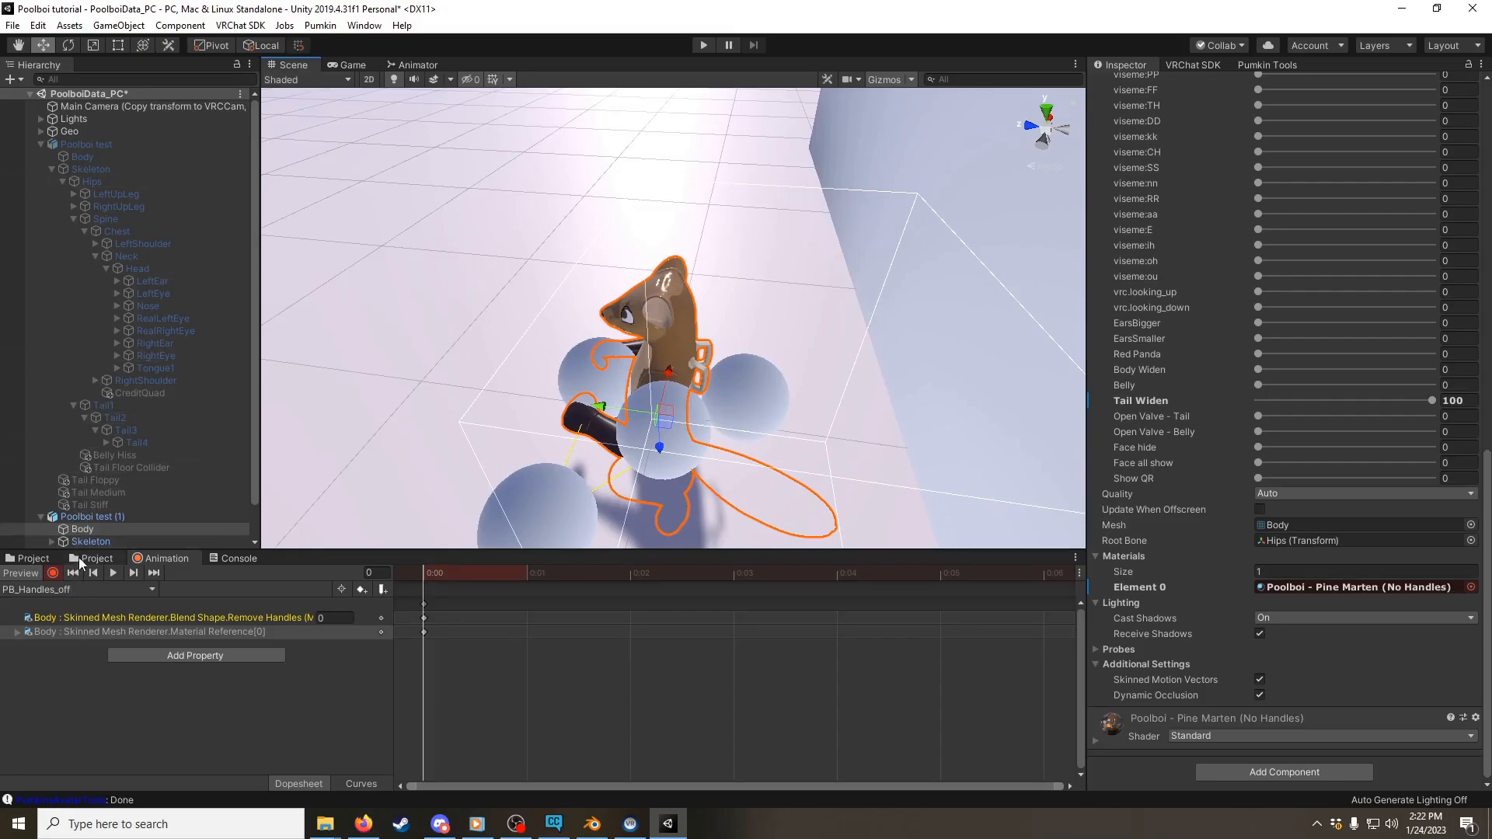
left_click(91, 558)
left_click(28, 558)
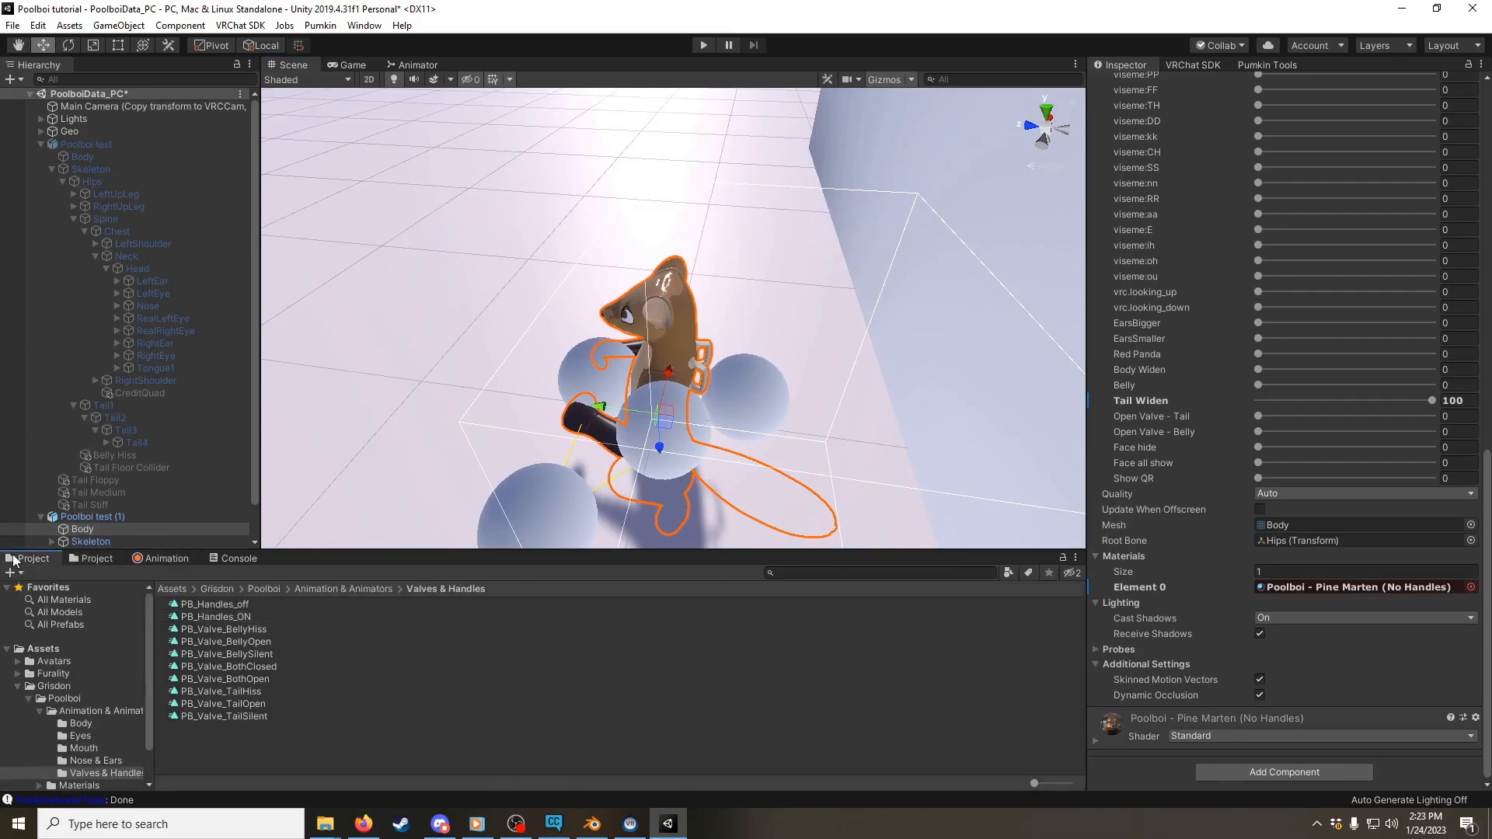
left_click(257, 591)
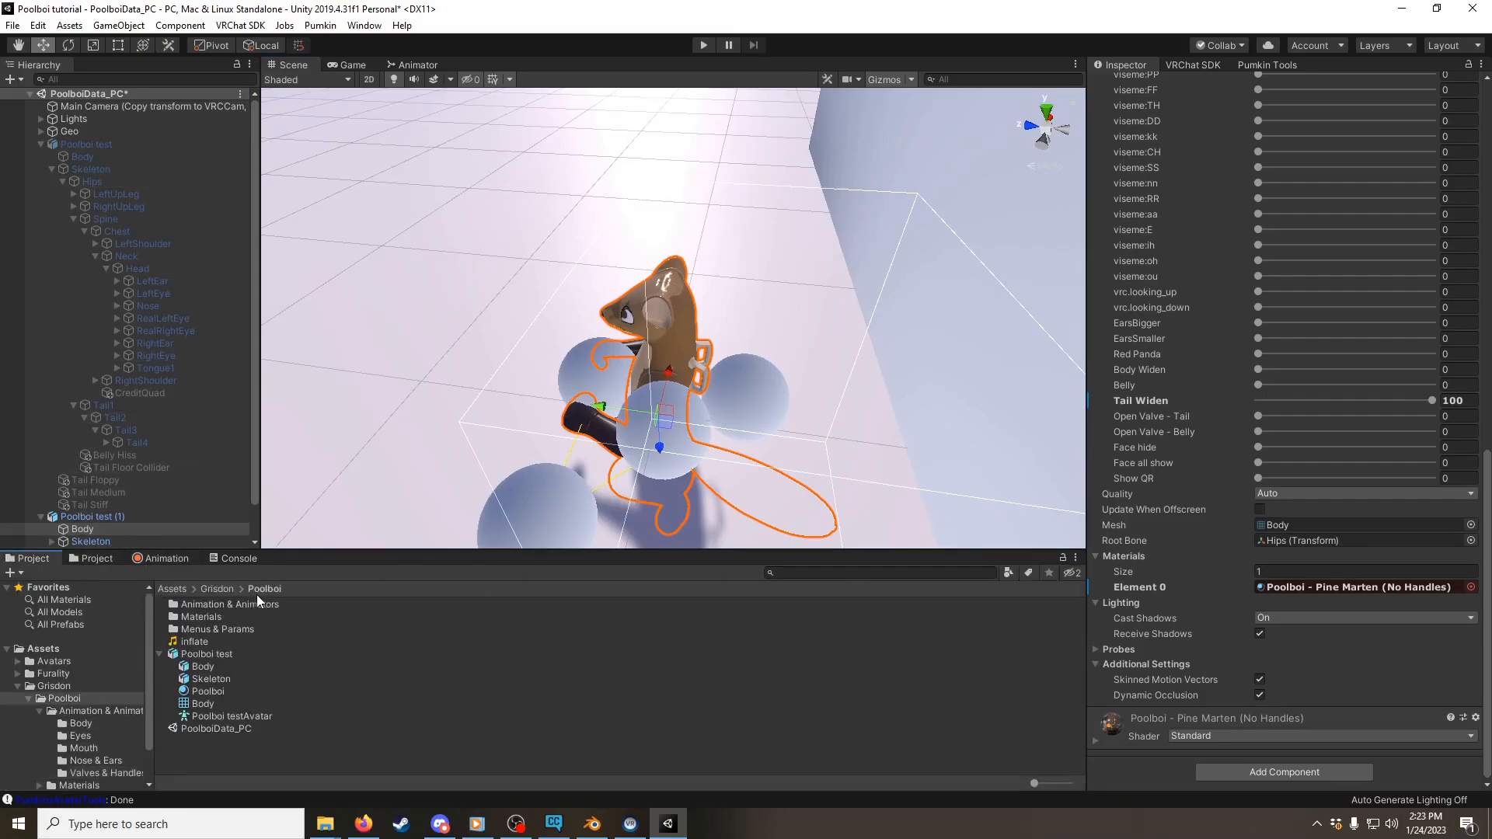
double_click(198, 617)
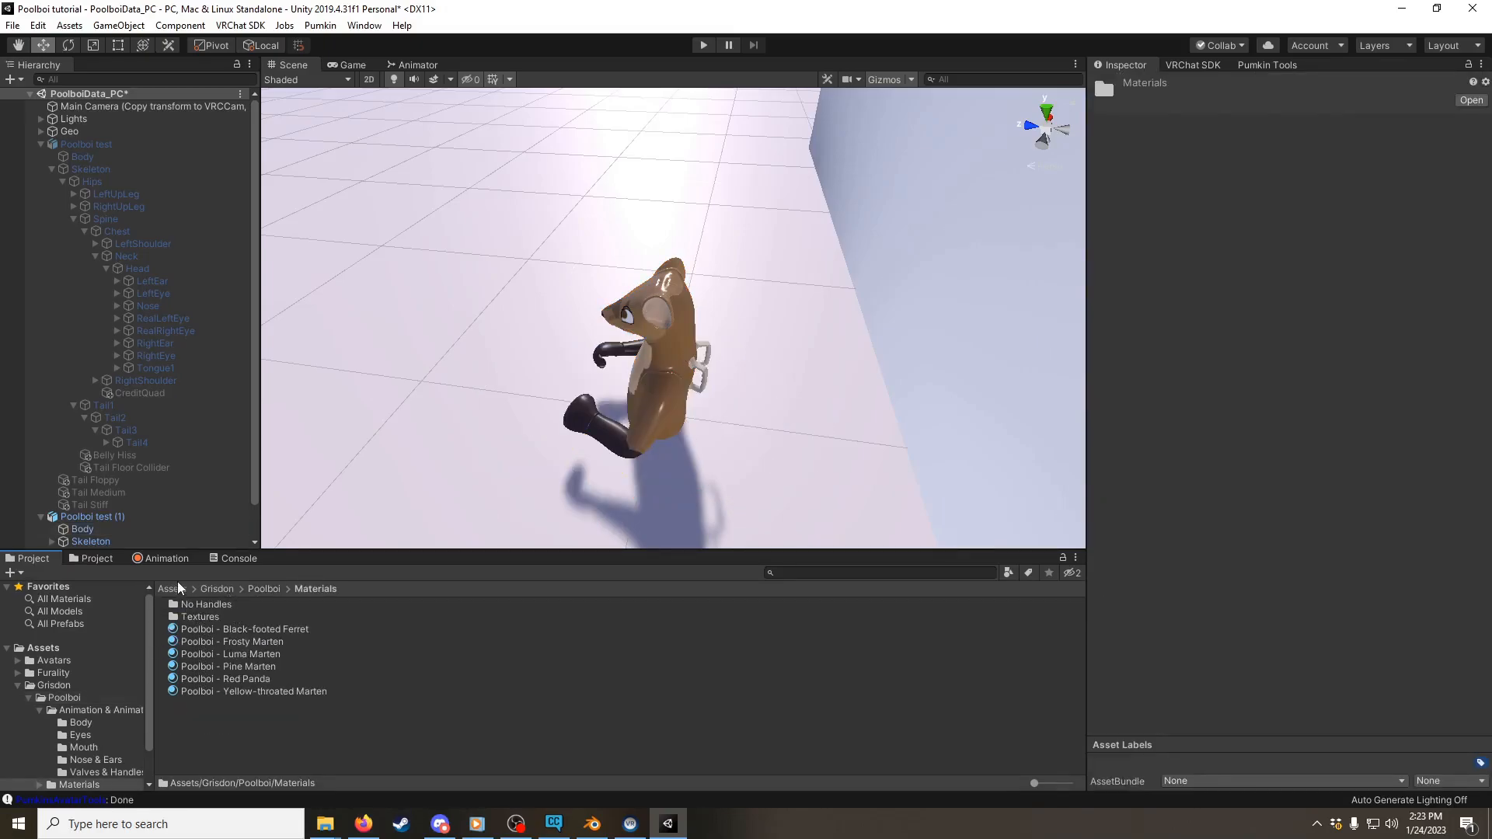
left_click(153, 560)
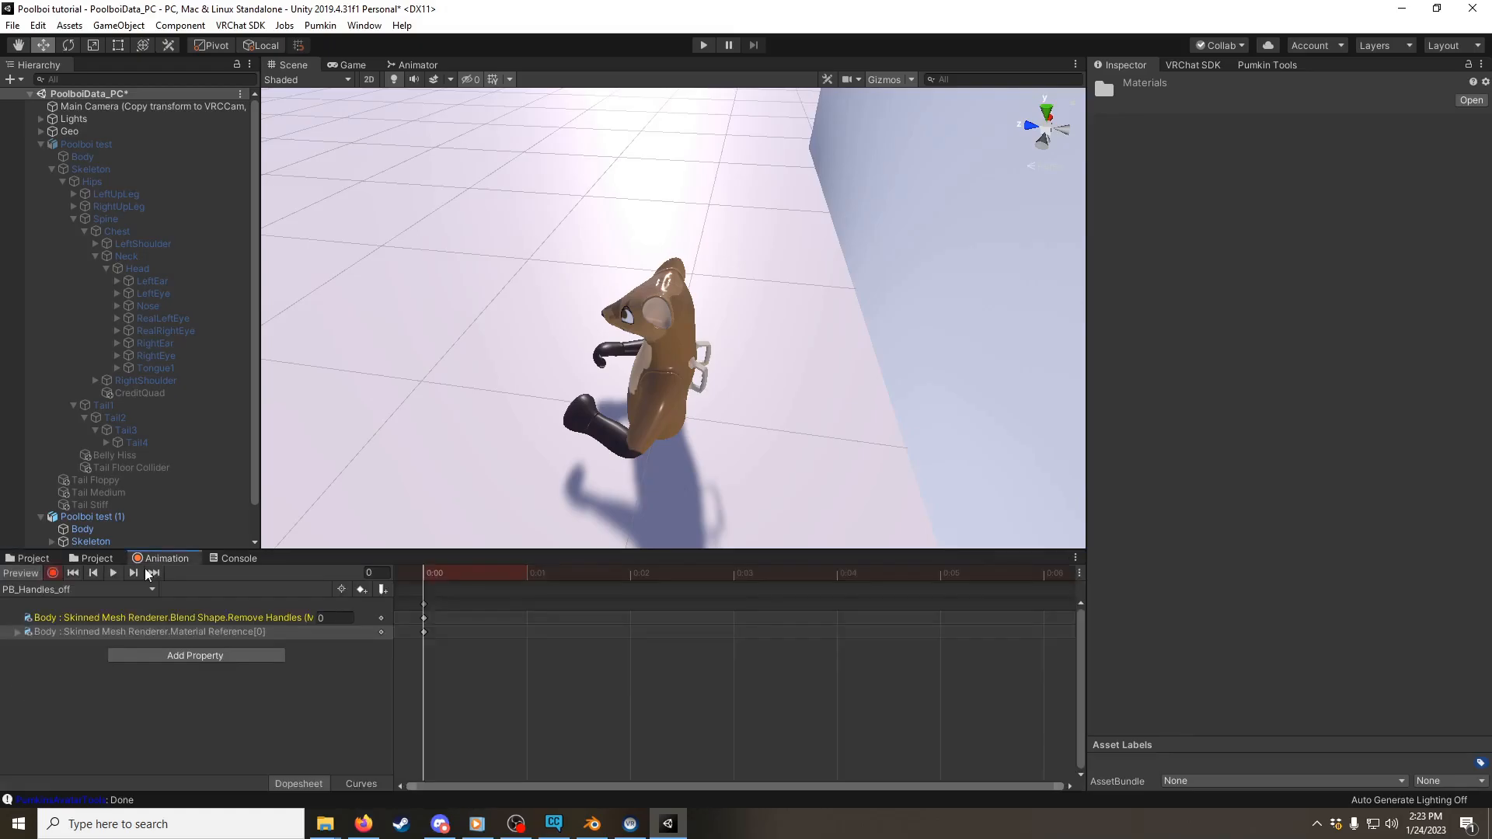
left_click(26, 560)
double_click(207, 606)
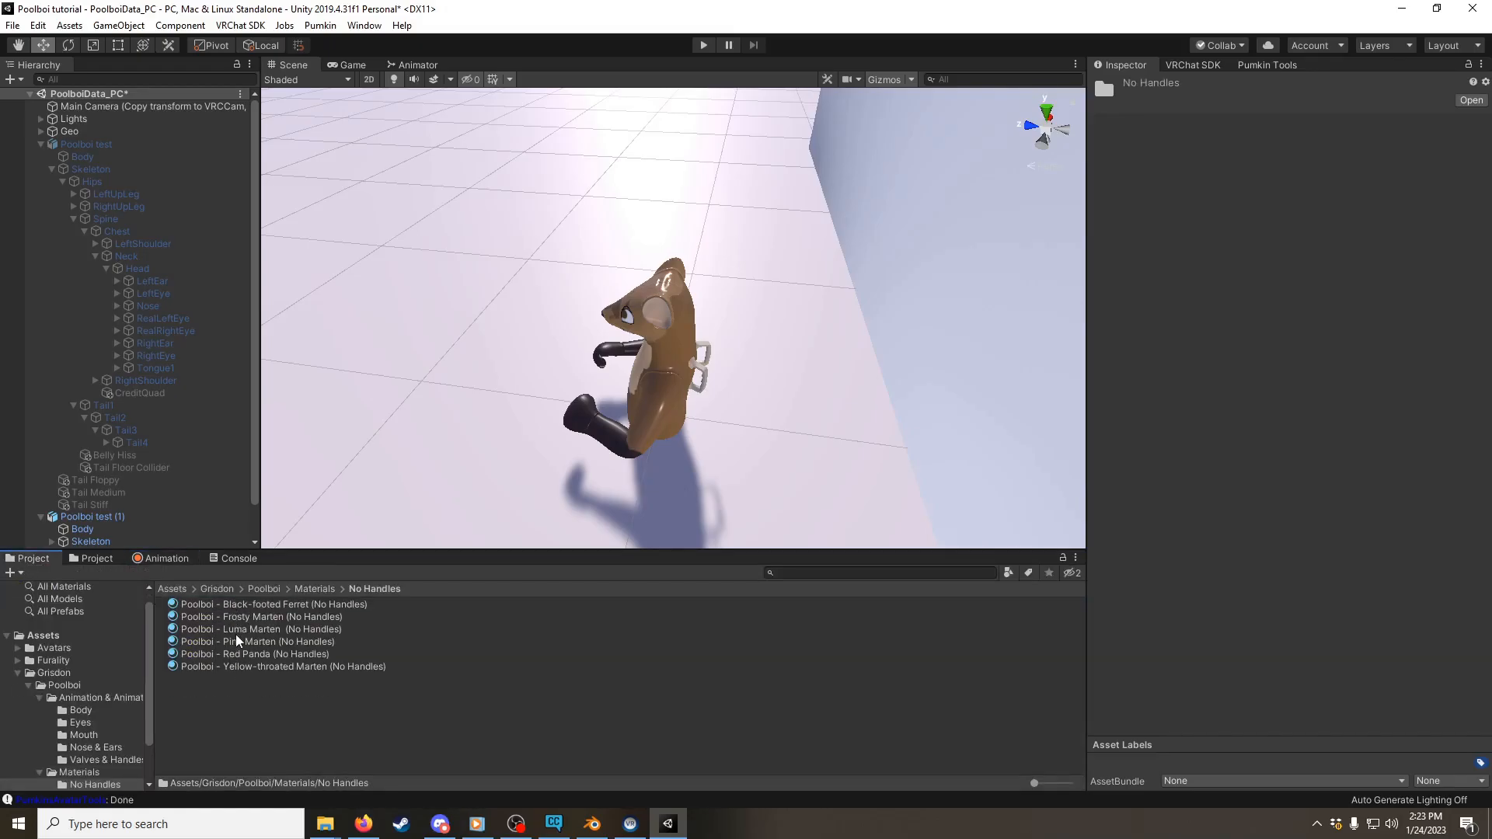
left_click_drag(236, 632, 653, 366)
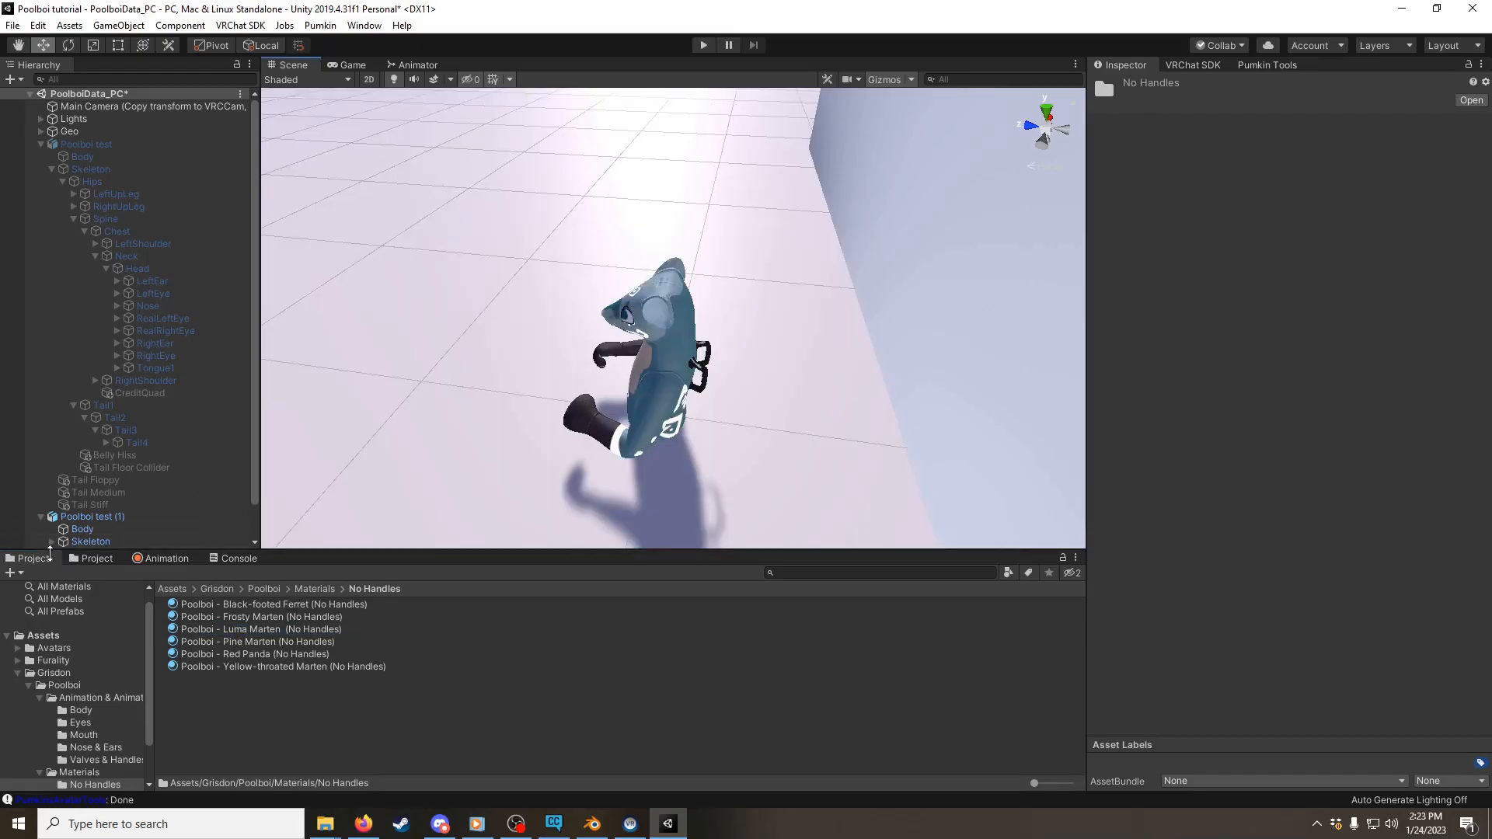
left_click(151, 560)
left_click(52, 573)
Step: Record the regular Luma Marten material from the Materials folder onto the avatar's body in the PB_Handles_ON clip
left_click(62, 589)
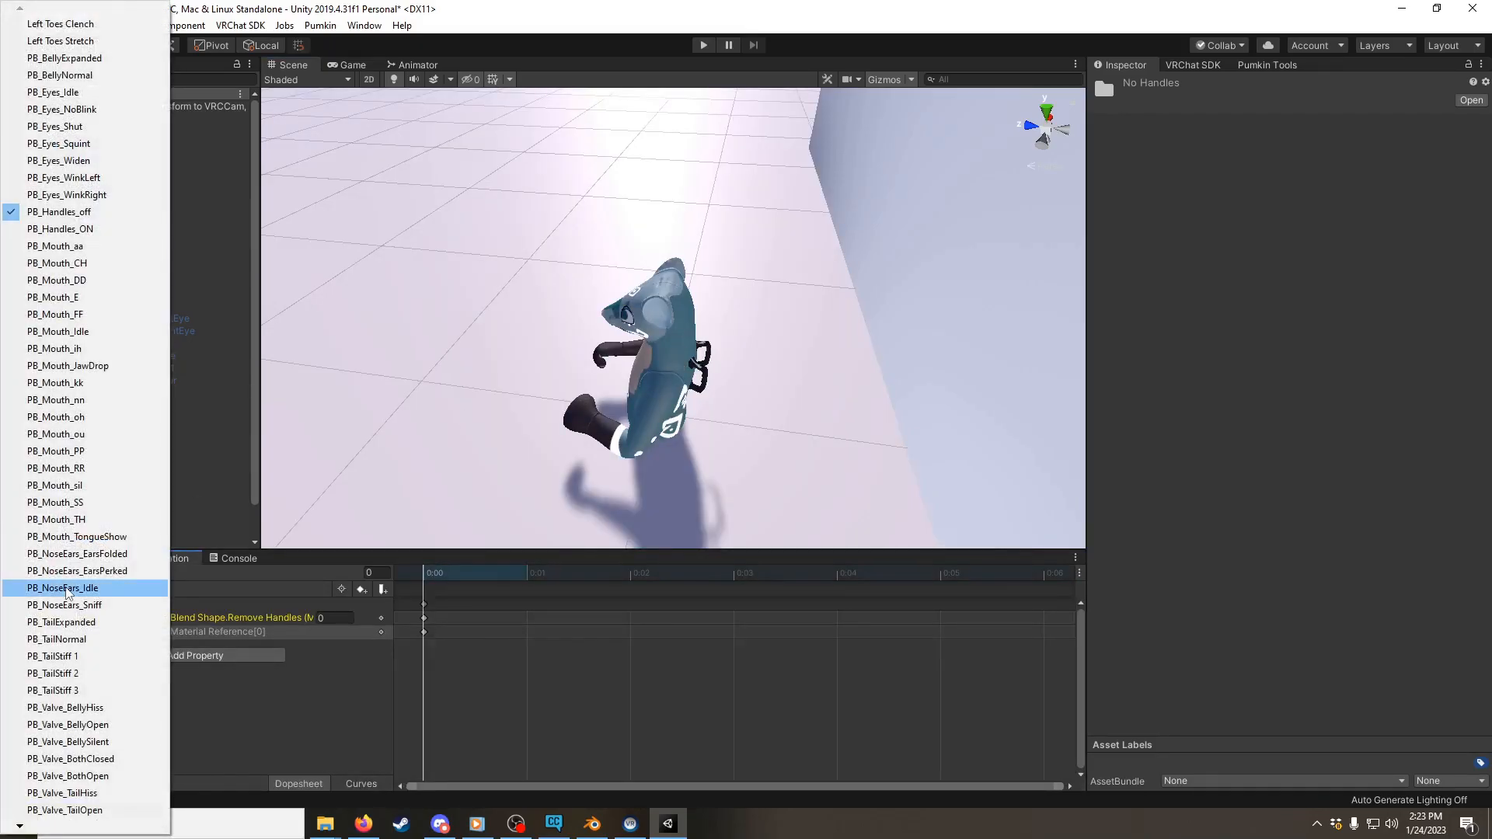
left_click(87, 228)
left_click(52, 573)
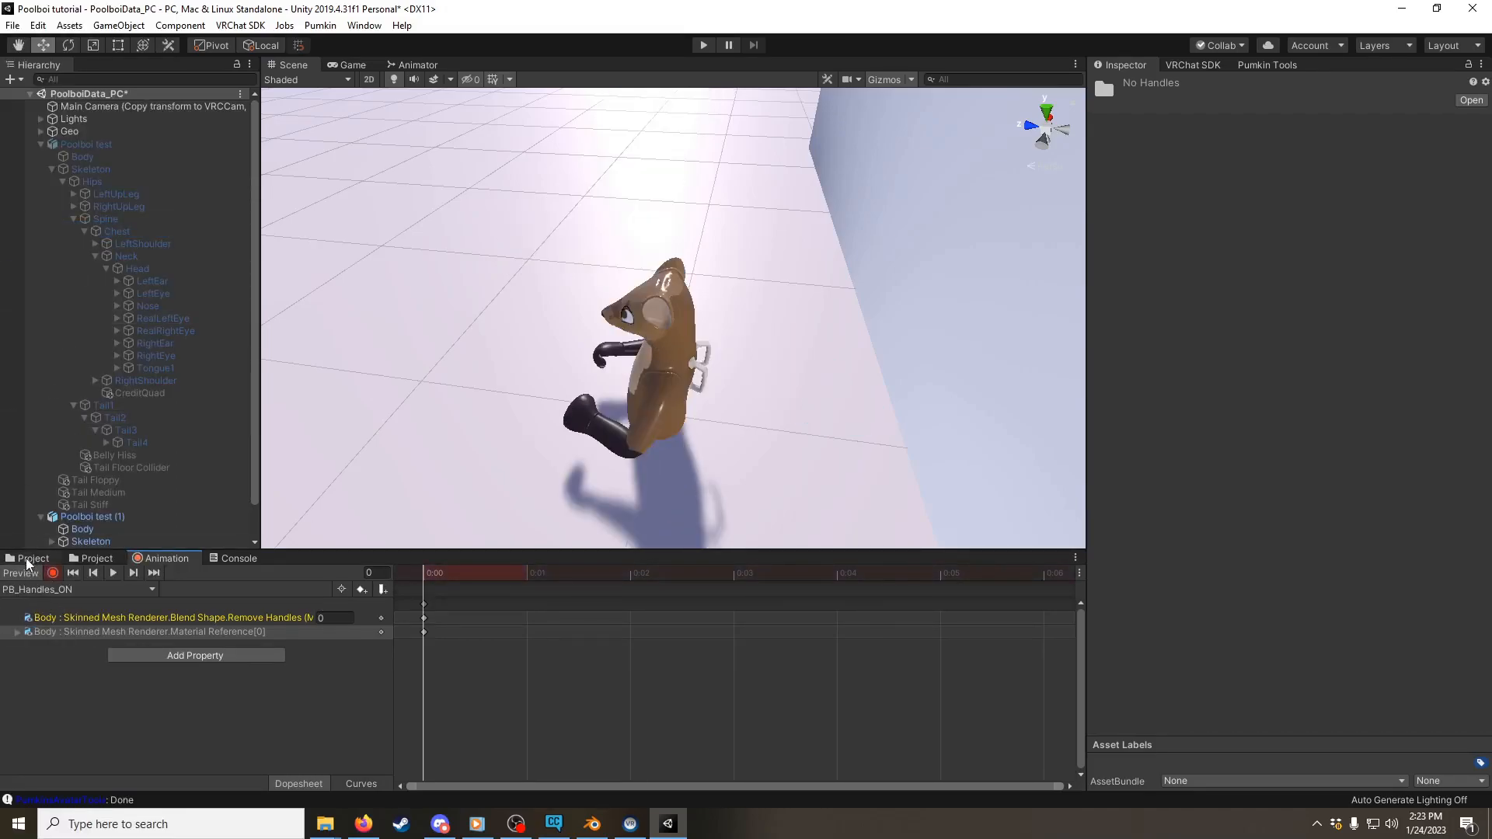
left_click(31, 558)
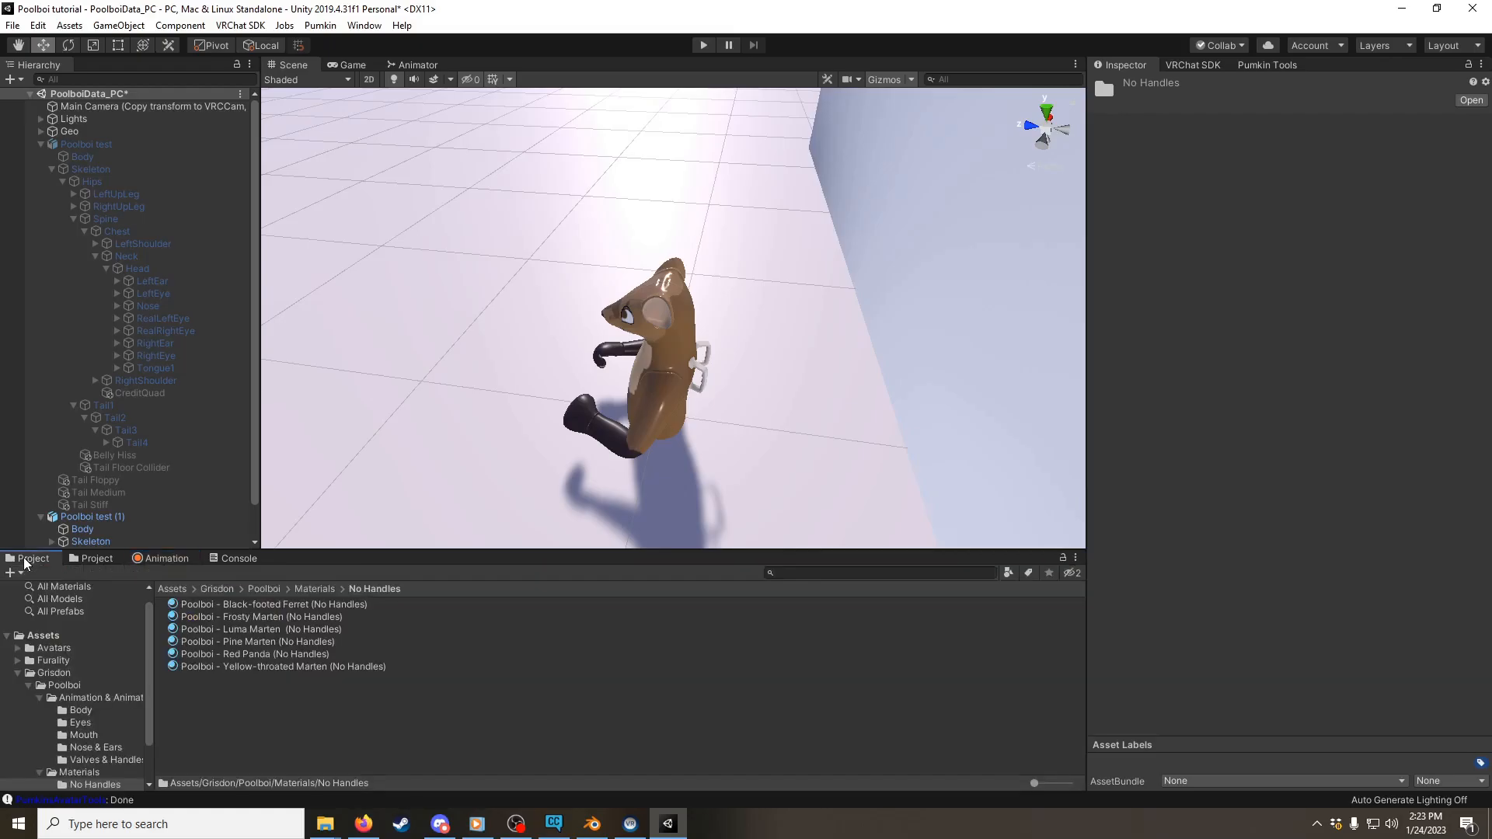
left_click(313, 589)
left_click_drag(220, 659, 653, 337)
left_click(159, 559)
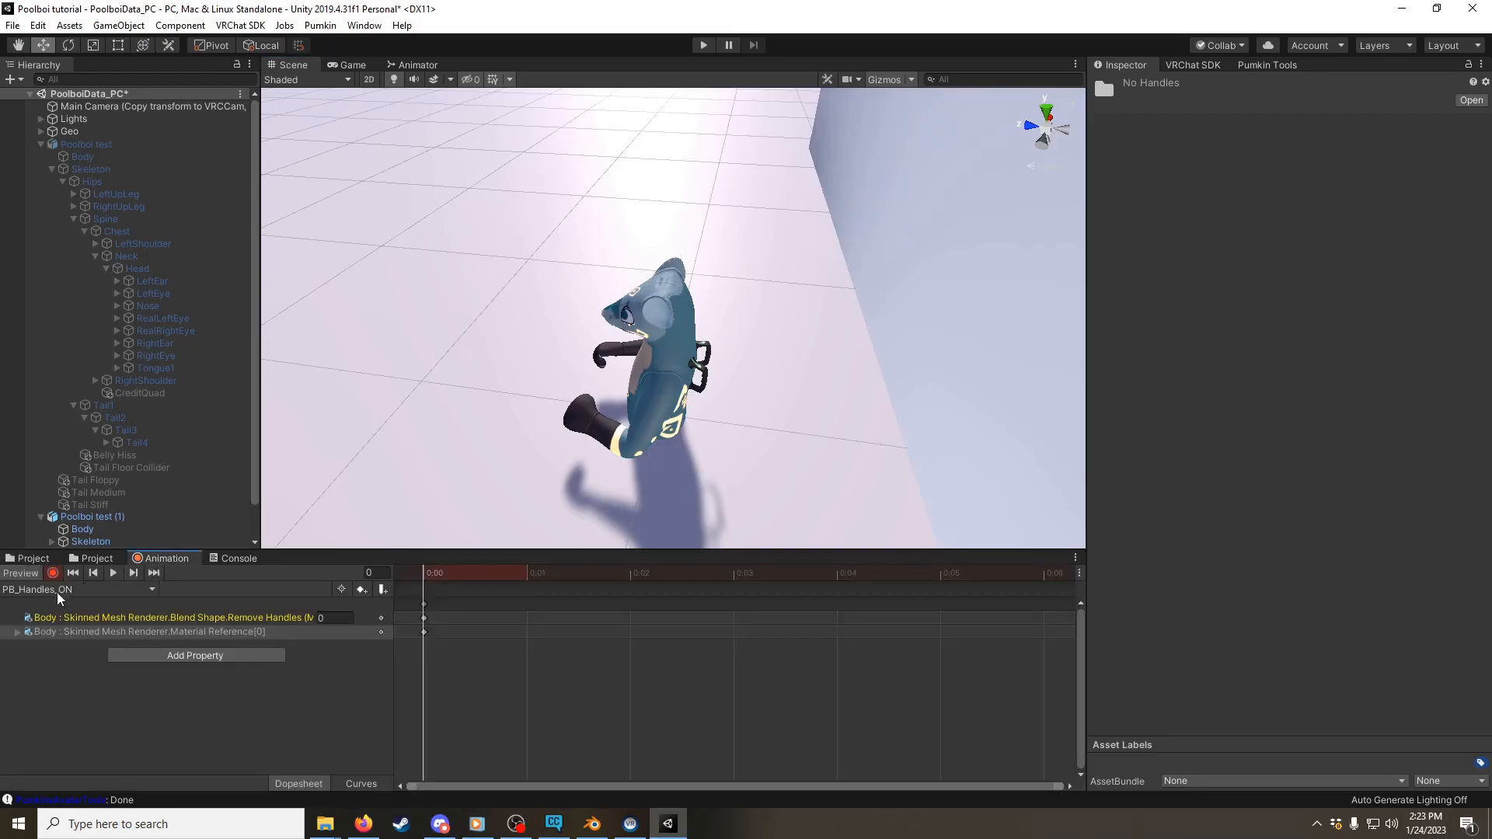
Step: Delete the duplicated avatar Poolboi test (1) and re-enable the original Poolboi test avatar
left_click_drag(539, 370, 788, 417, "alt")
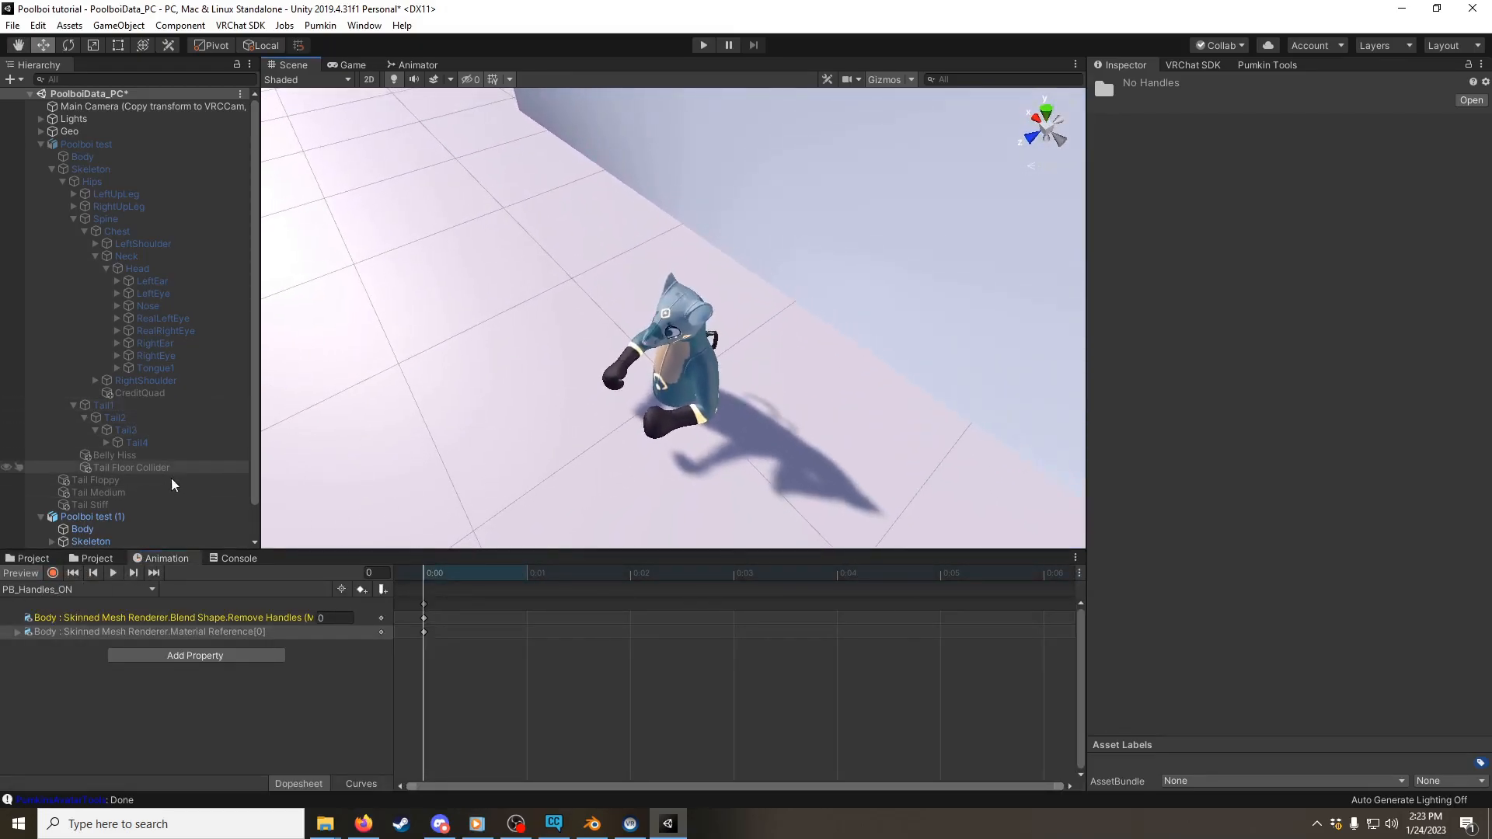
left_click(160, 519)
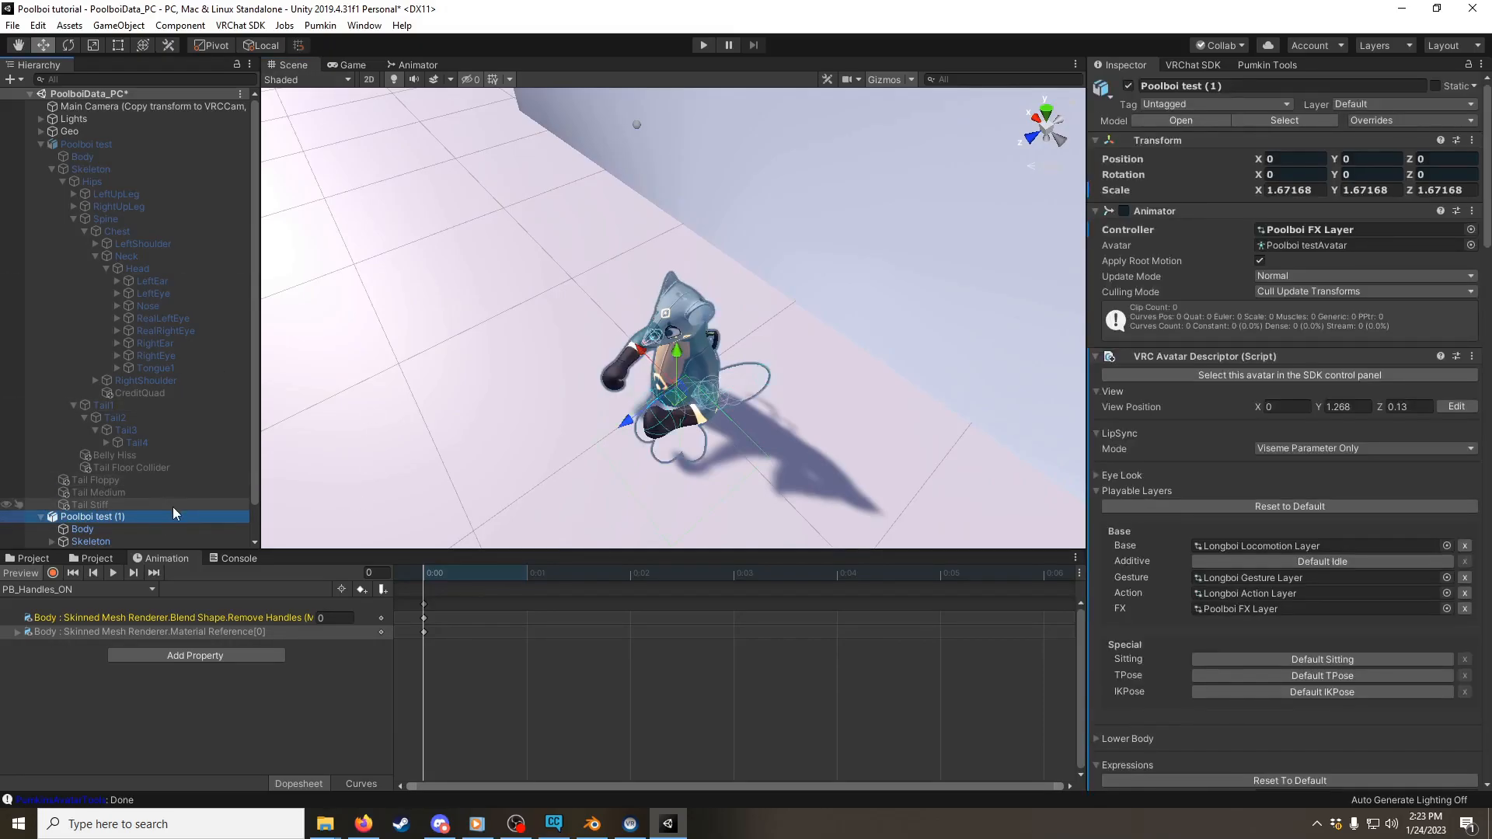
key("Delete")
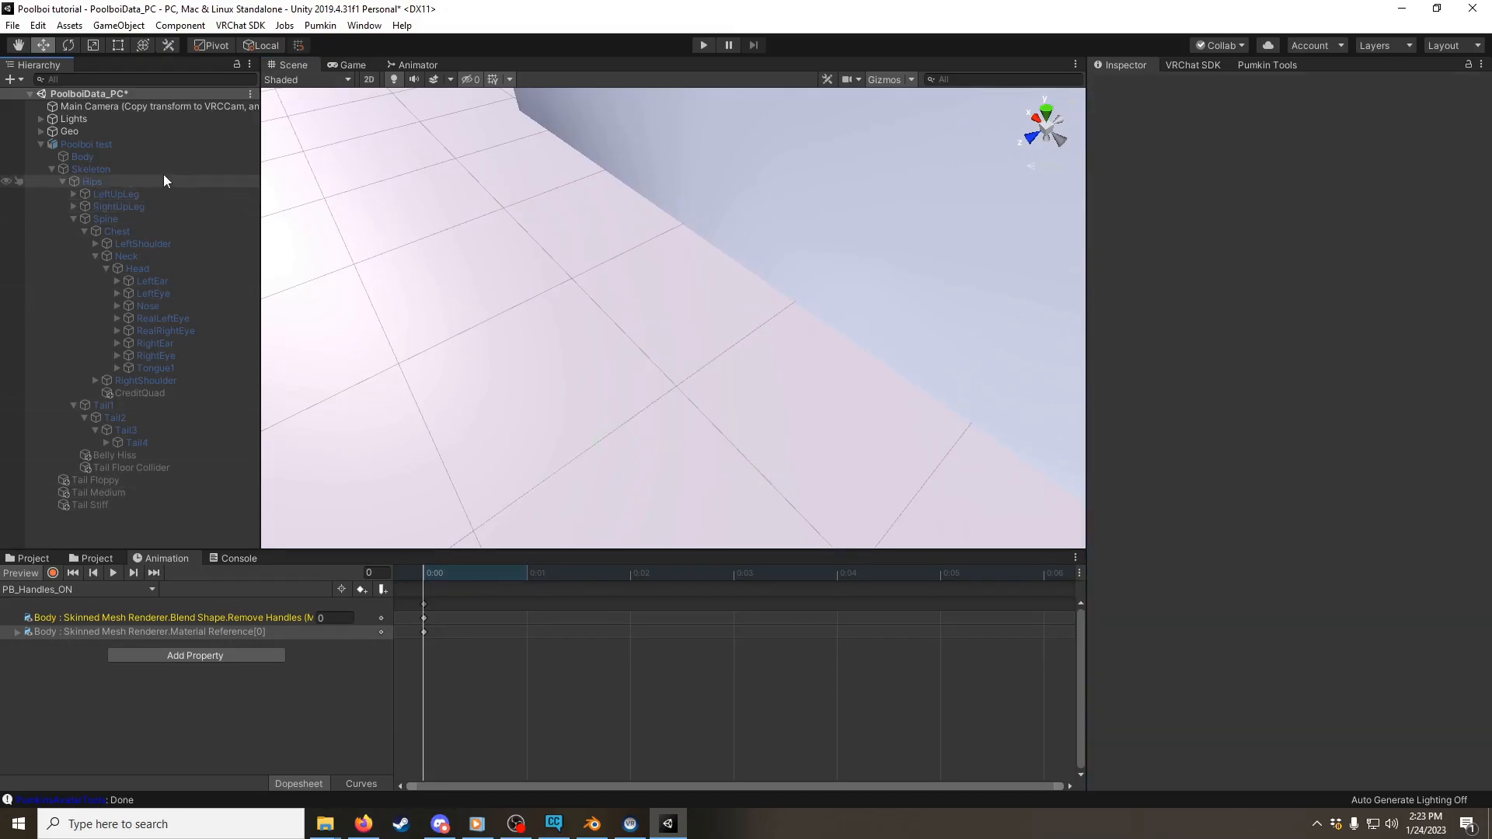
left_click(139, 146)
left_click(1127, 86)
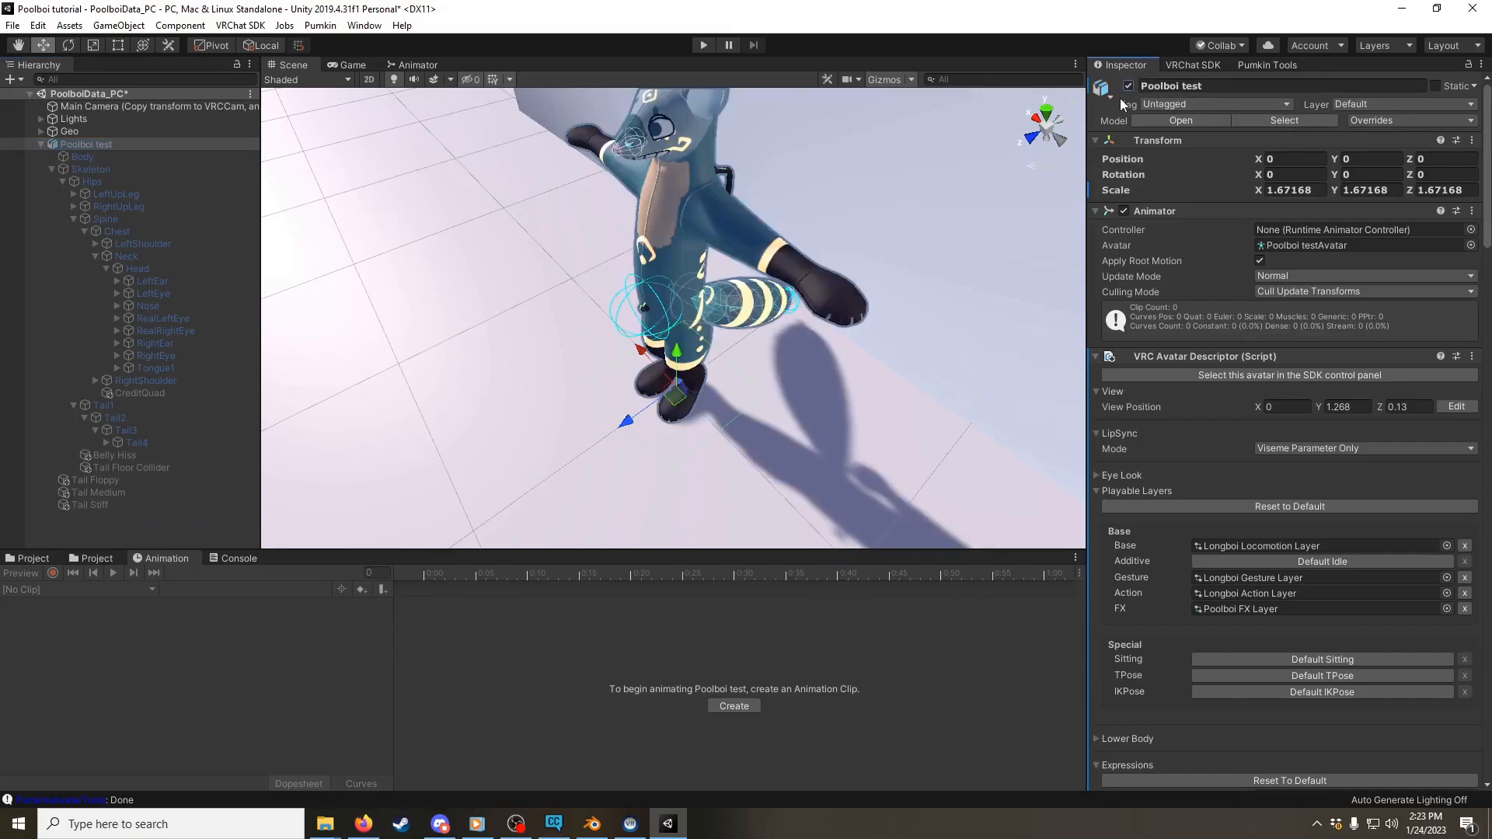
left_click_drag(880, 352, 934, 306, "alt")
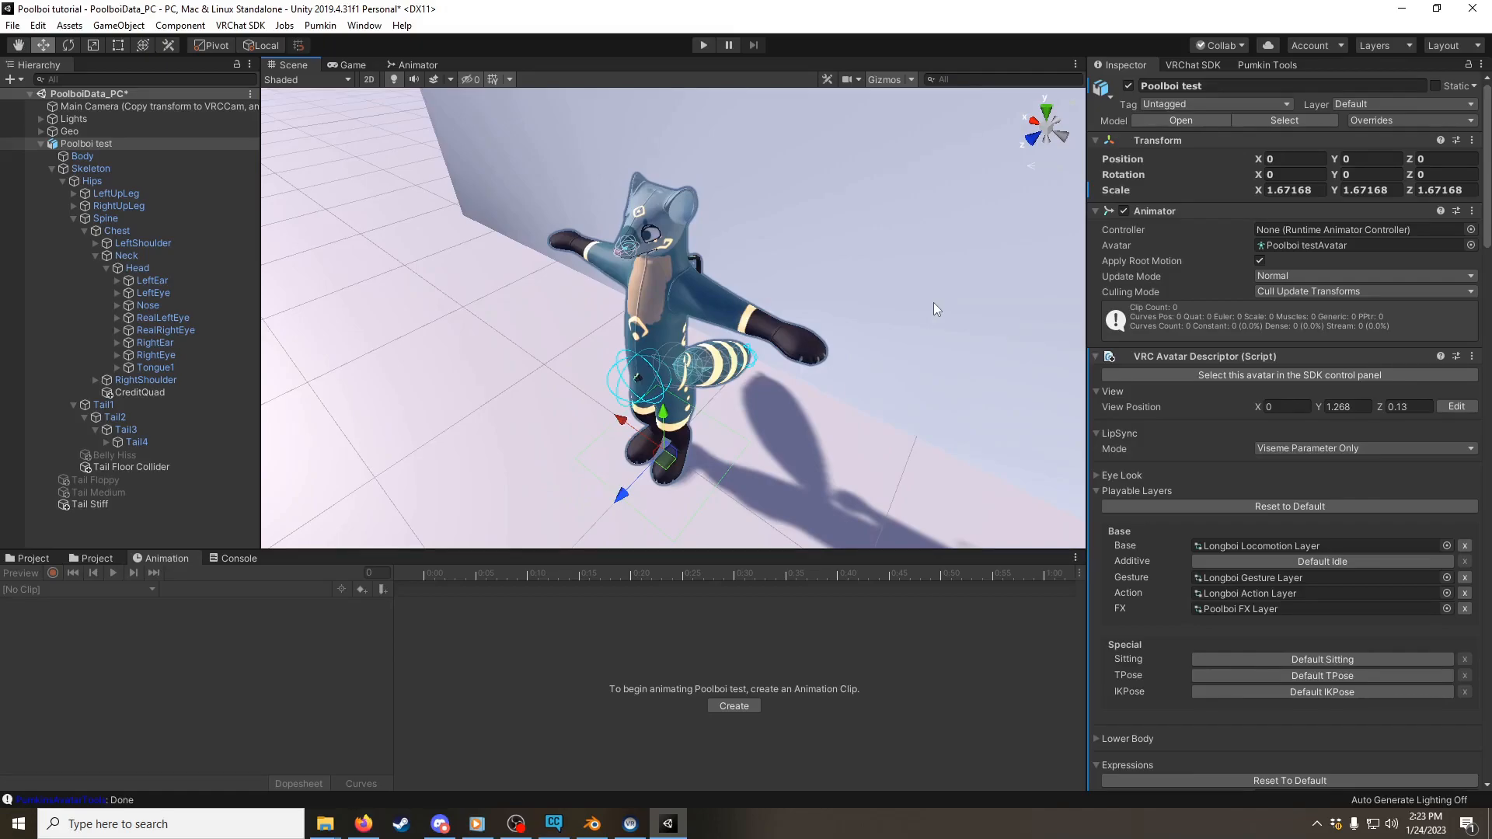
Step: Auto-fix the avatar's mesh Read/Write and Legacy Blendshape Normals errors in the VRChat SDK build checks
left_click(1193, 65)
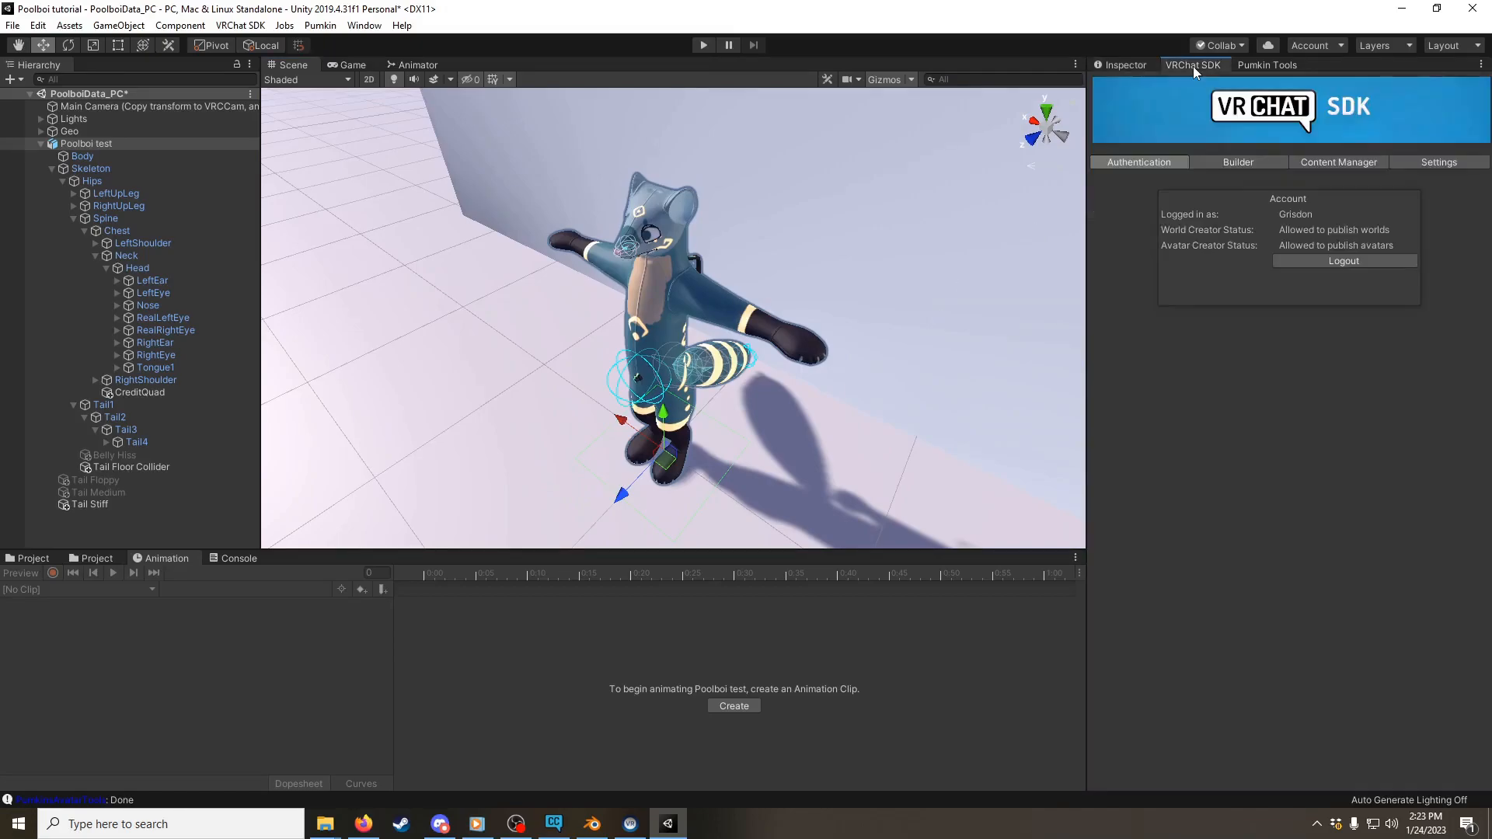
left_click(1262, 163)
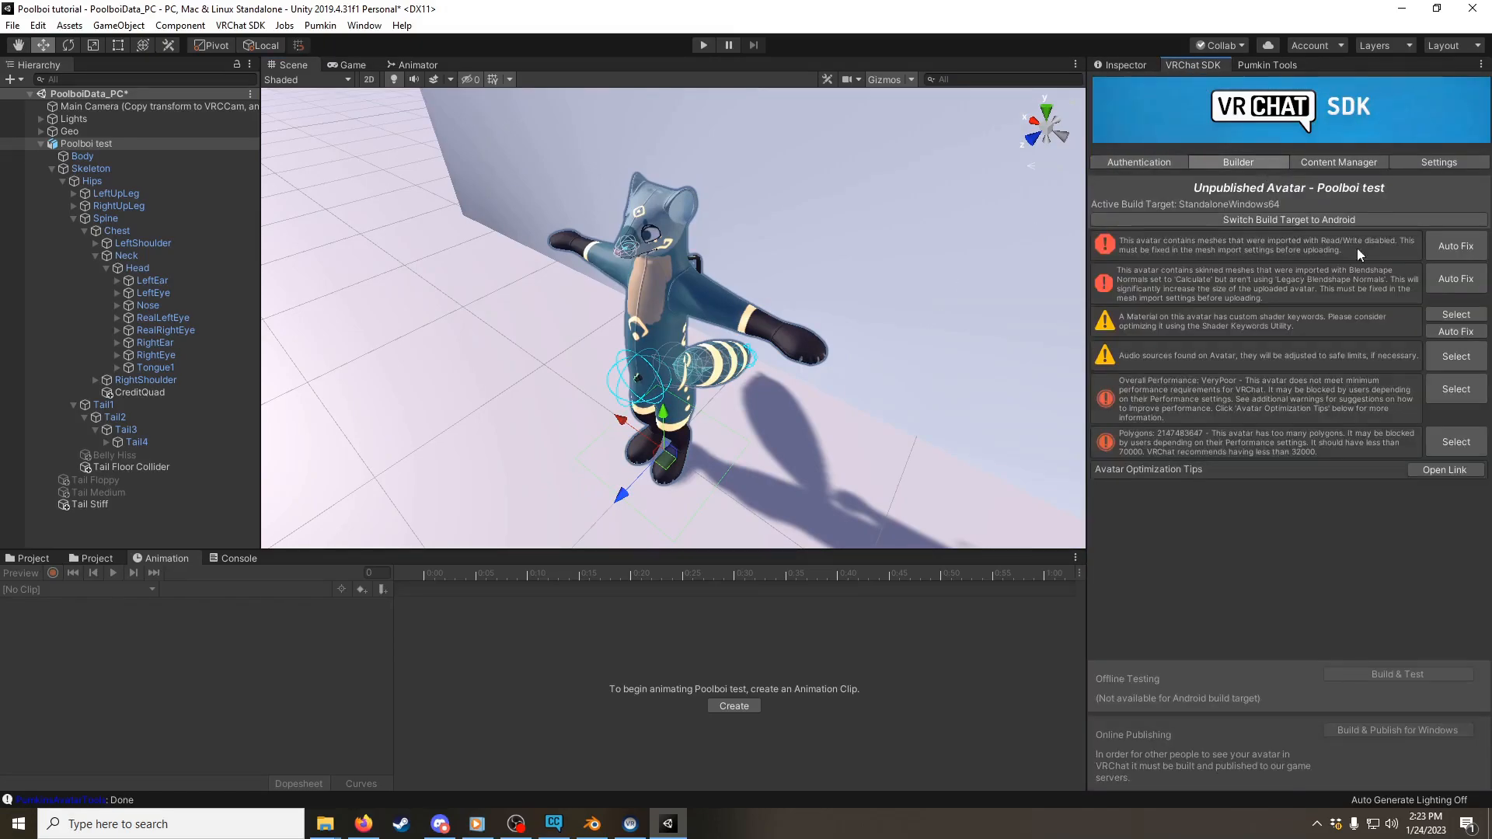
left_click(1453, 247)
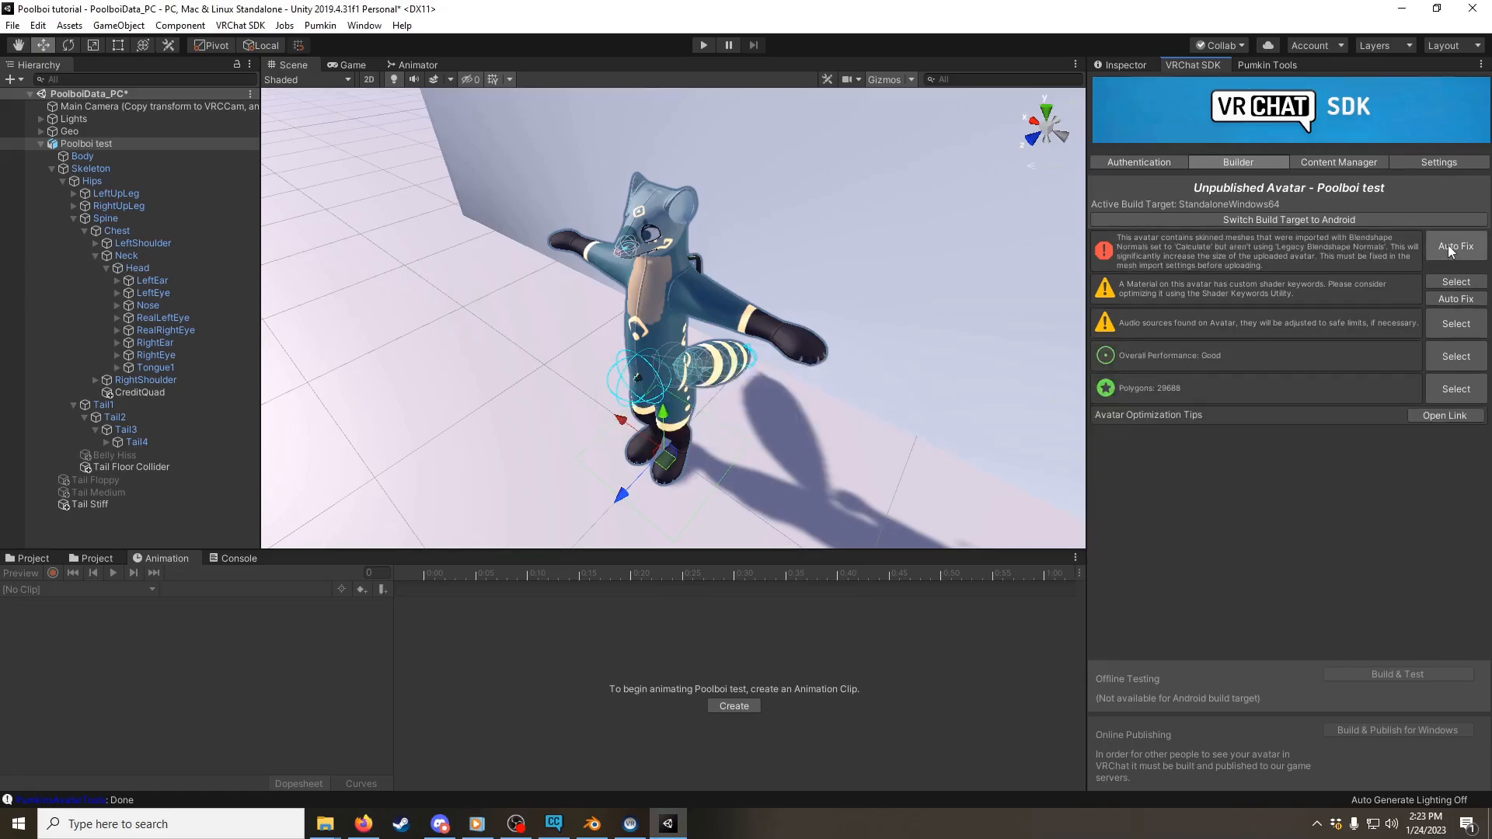
left_click(1447, 245)
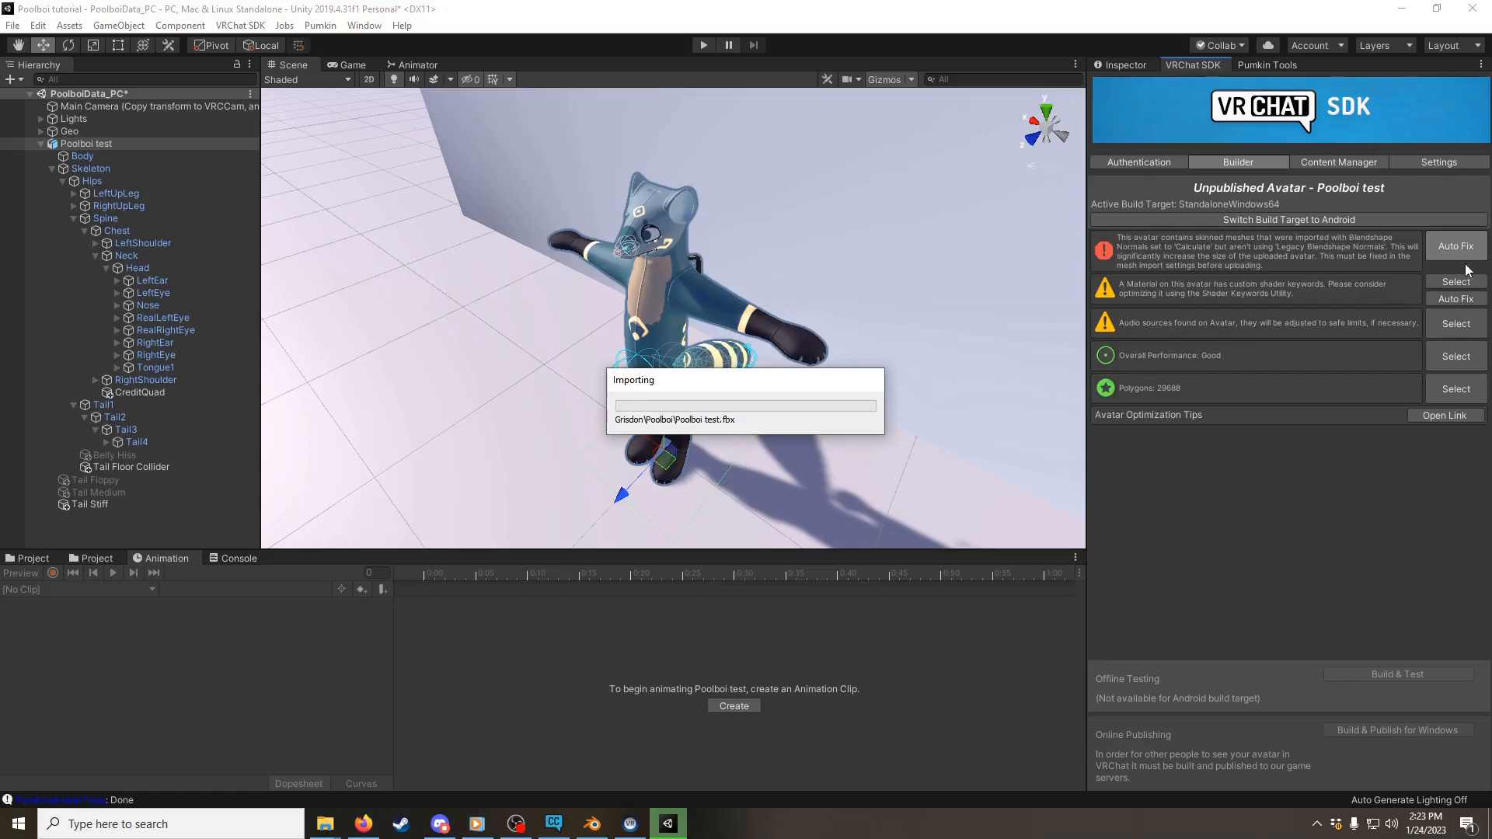